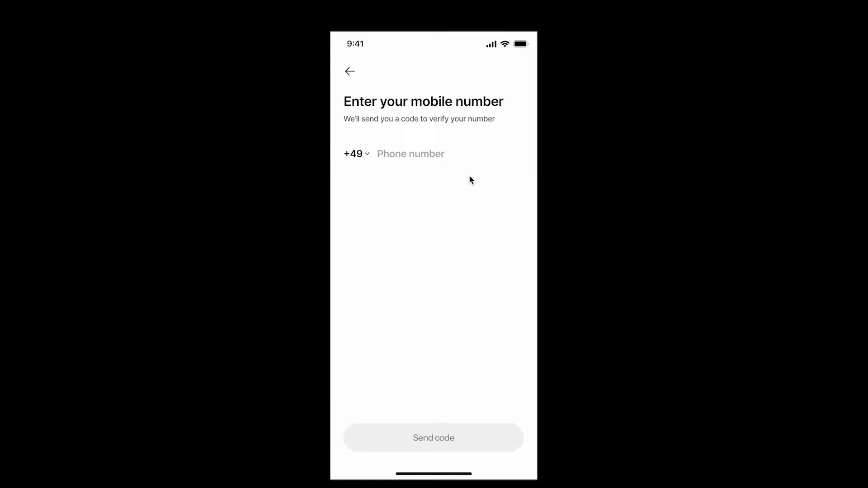
# Enter a test phone number on the prototype keypad, ending with three zeros
pyautogui.click(404, 156)
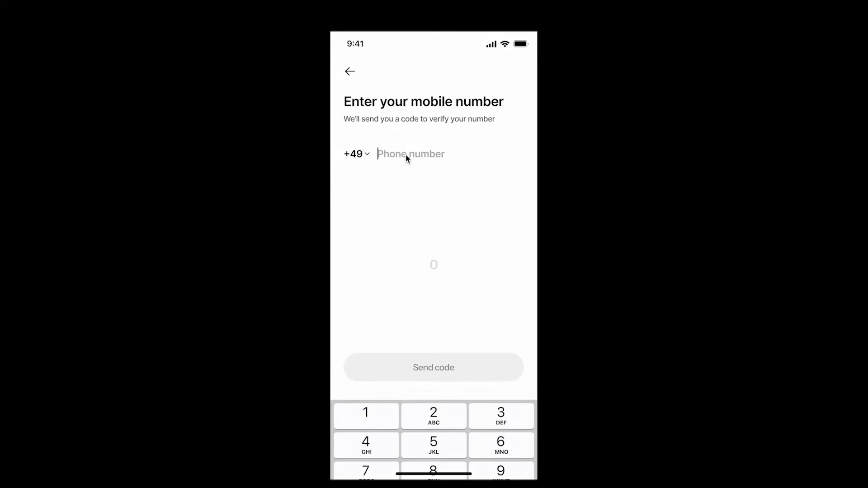
pyautogui.click(376, 334)
pyautogui.click(375, 361)
pyautogui.click(409, 341)
pyautogui.click(410, 368)
pyautogui.click(508, 348)
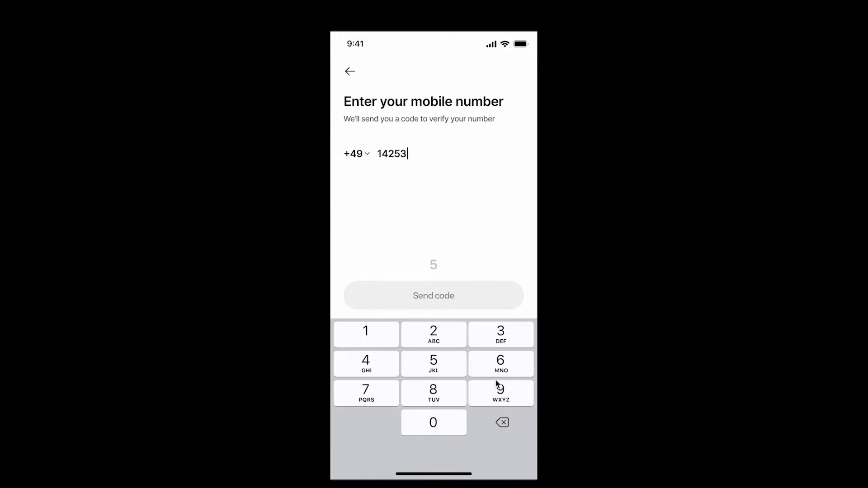
pyautogui.click(402, 156)
pyautogui.click(457, 429)
pyautogui.click(457, 429)
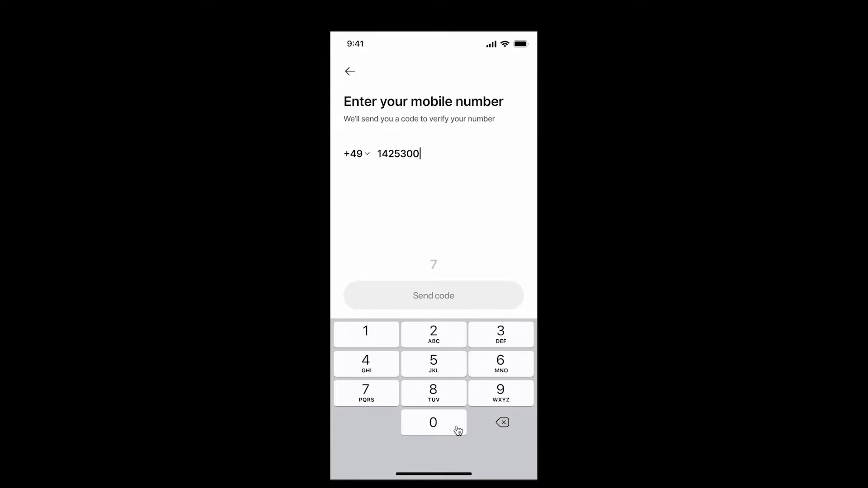
pyautogui.click(457, 428)
pyautogui.click(457, 429)
pyautogui.click(457, 428)
pyautogui.click(457, 428)
pyautogui.click(457, 429)
# Send the code, fill it from the 314405 suggestion, and verify to reach the Home Screen
pyautogui.click(443, 296)
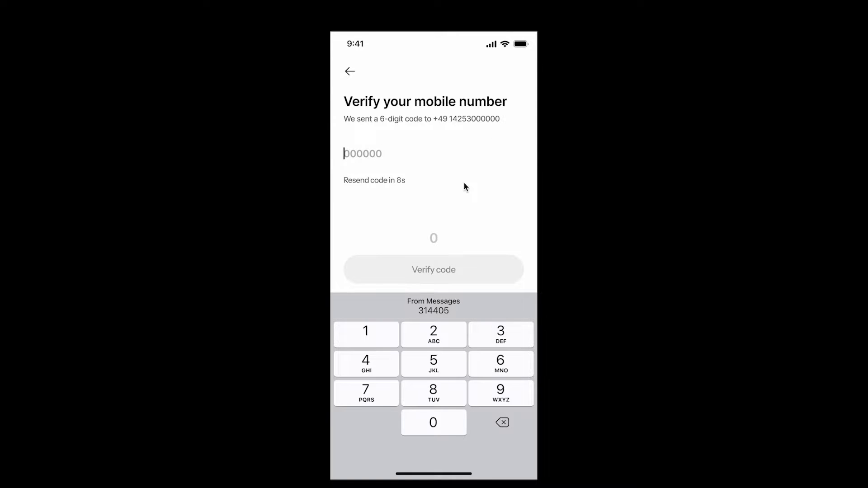
pyautogui.click(443, 312)
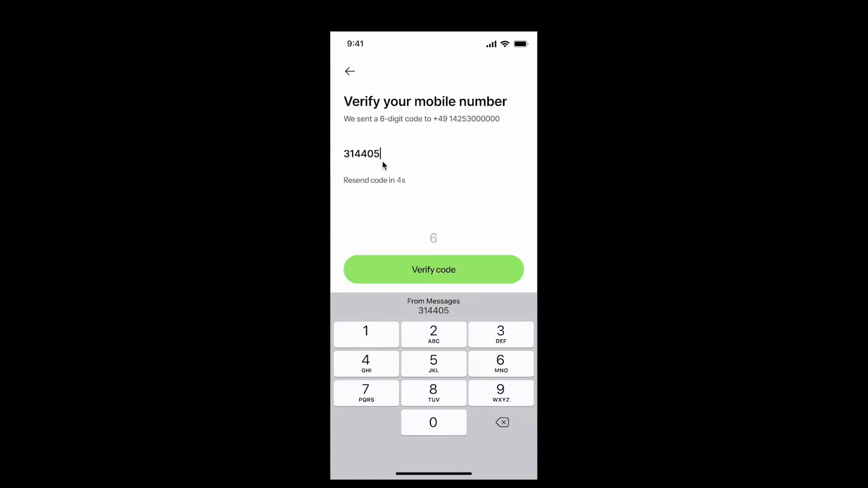
pyautogui.click(442, 271)
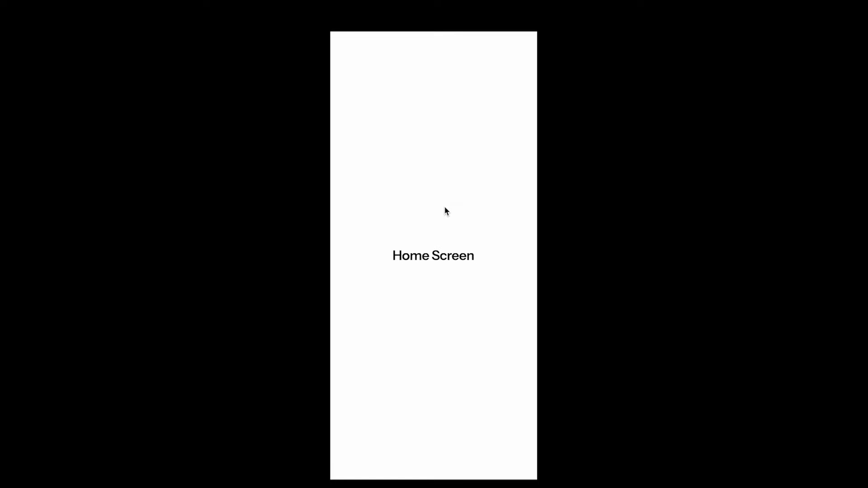
# Enter a phone number of repeated 4s and send the code
pyautogui.click(416, 156)
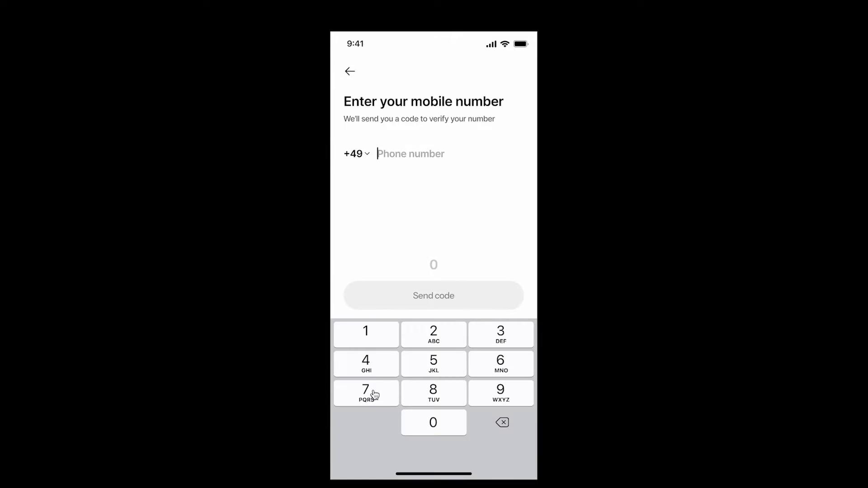
pyautogui.doubleClick(367, 362)
pyautogui.tripleClick(367, 361)
pyautogui.tripleClick(366, 362)
pyautogui.tripleClick(367, 362)
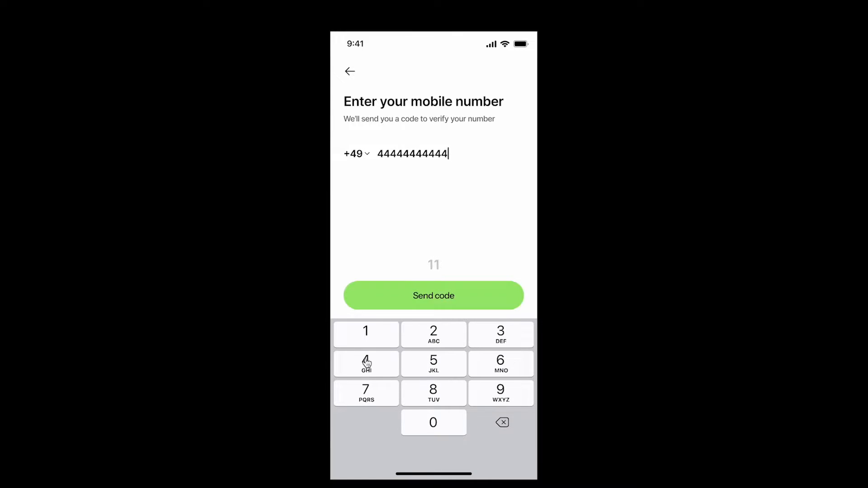
pyautogui.click(367, 362)
pyautogui.click(486, 291)
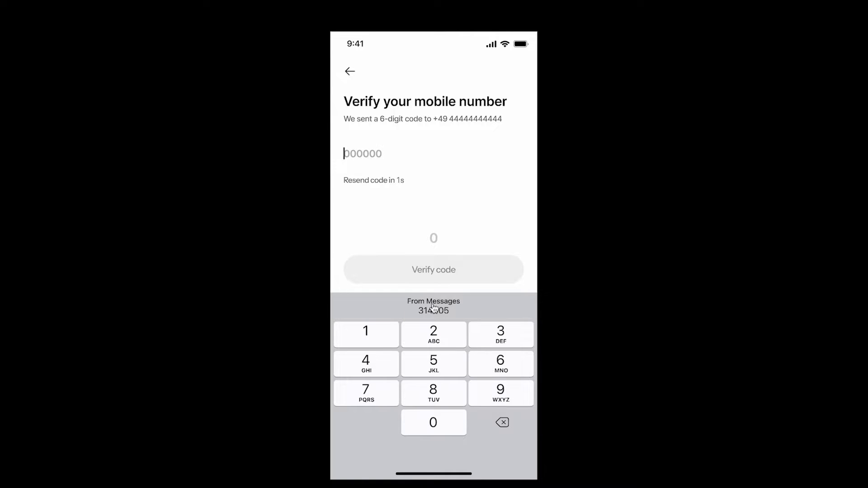
pyautogui.click(501, 337)
pyautogui.click(375, 344)
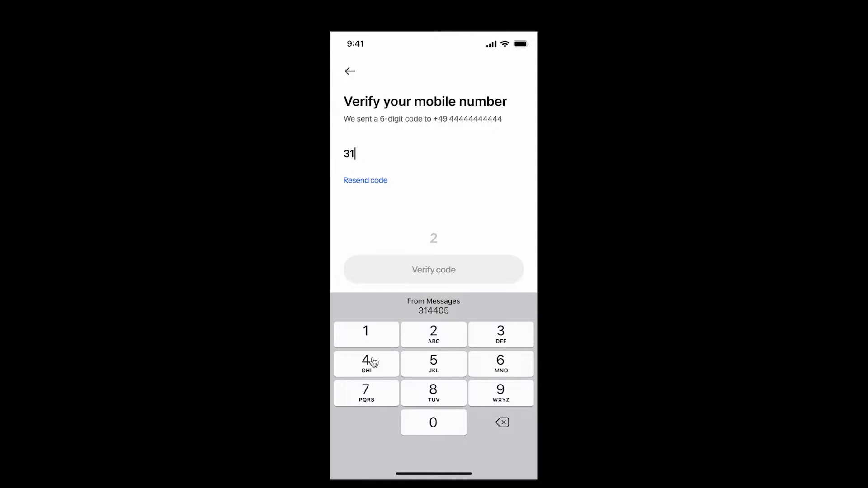
pyautogui.click(374, 363)
pyautogui.click(373, 363)
pyautogui.click(430, 425)
pyautogui.click(446, 370)
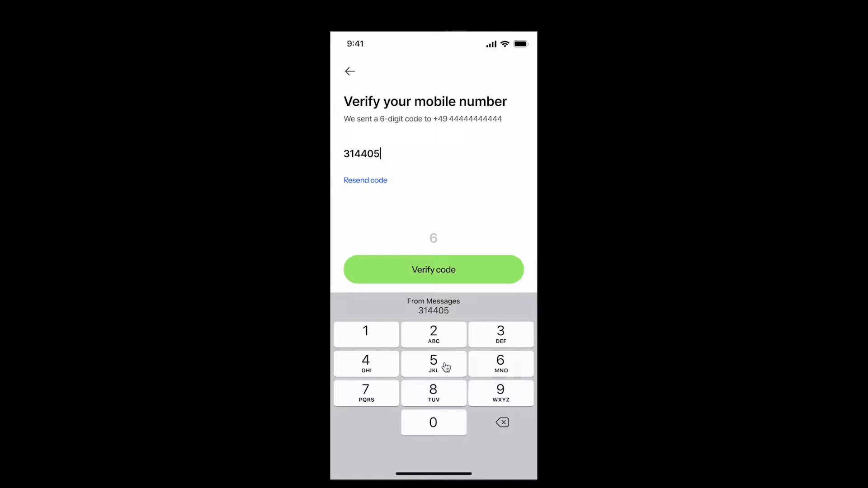
pyautogui.click(448, 269)
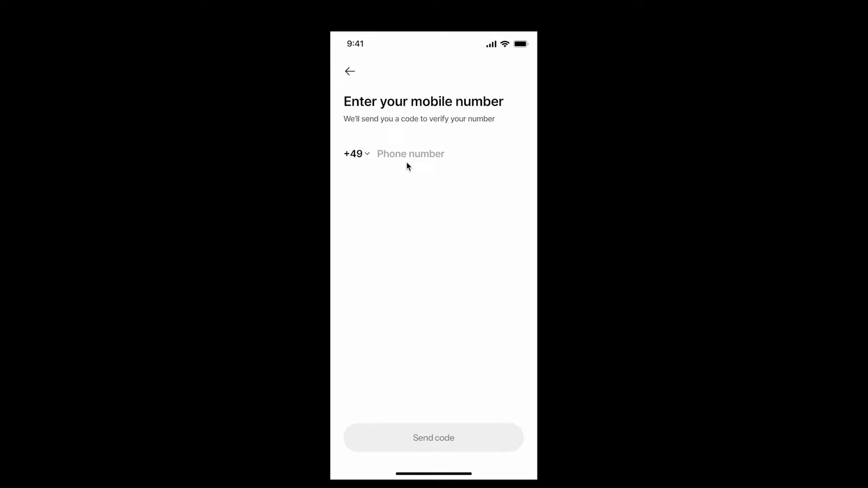
# Restart the flow, enter an 11-digit number of 4s, and send the code
pyautogui.click(403, 156)
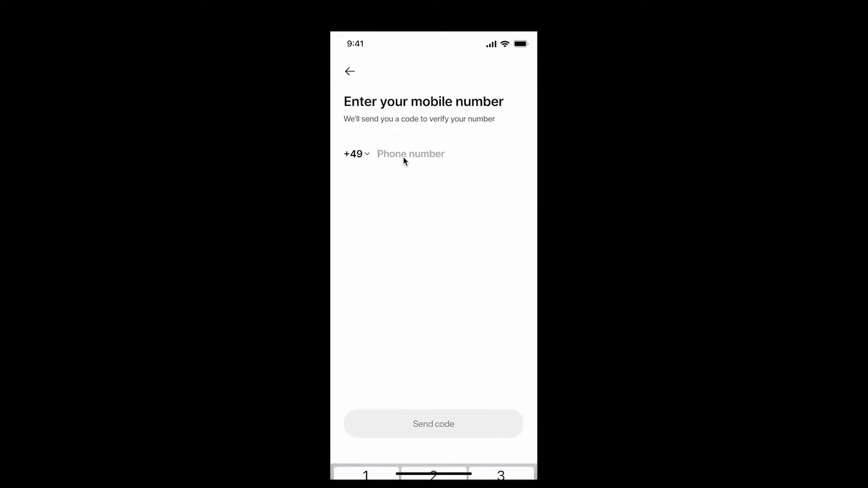
pyautogui.doubleClick(374, 362)
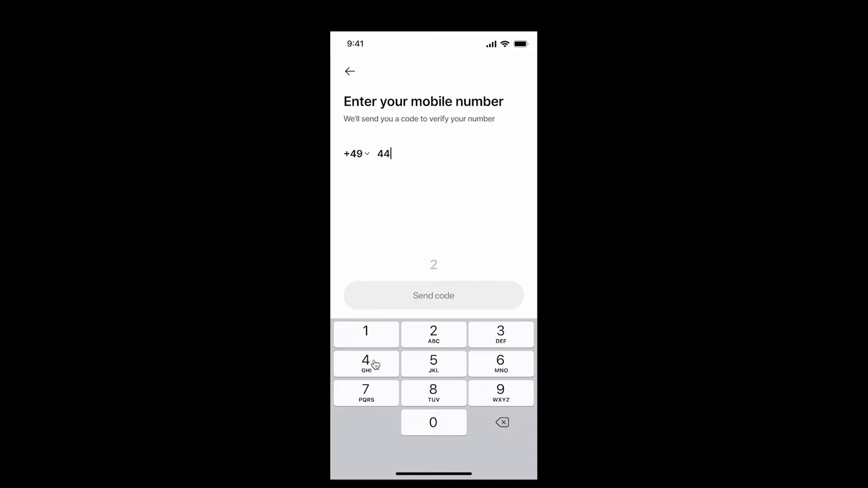
pyautogui.click(373, 361)
pyautogui.click(374, 362)
pyautogui.click(374, 362)
pyautogui.click(374, 361)
pyautogui.click(374, 362)
pyautogui.click(374, 361)
pyautogui.click(374, 361)
pyautogui.click(374, 361)
pyautogui.click(374, 362)
pyautogui.click(374, 362)
pyautogui.click(482, 294)
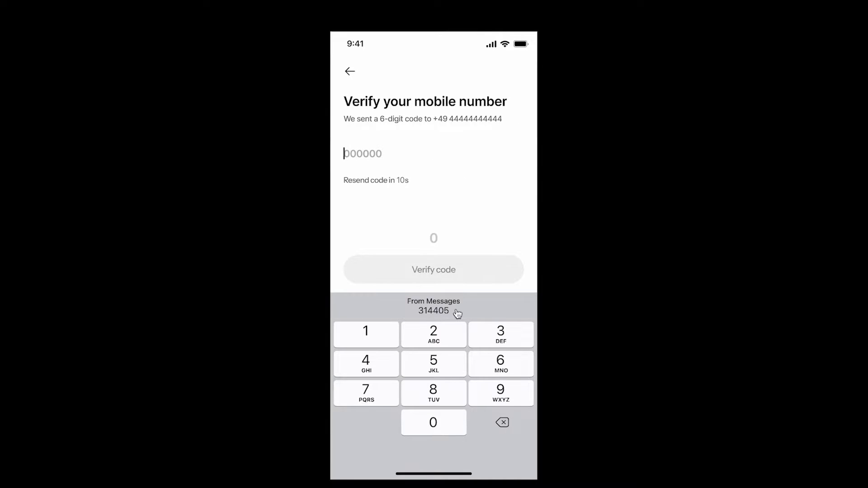
pyautogui.click(381, 344)
pyautogui.click(380, 372)
pyautogui.click(430, 341)
pyautogui.click(430, 364)
pyautogui.click(507, 342)
pyautogui.click(506, 342)
pyautogui.click(433, 269)
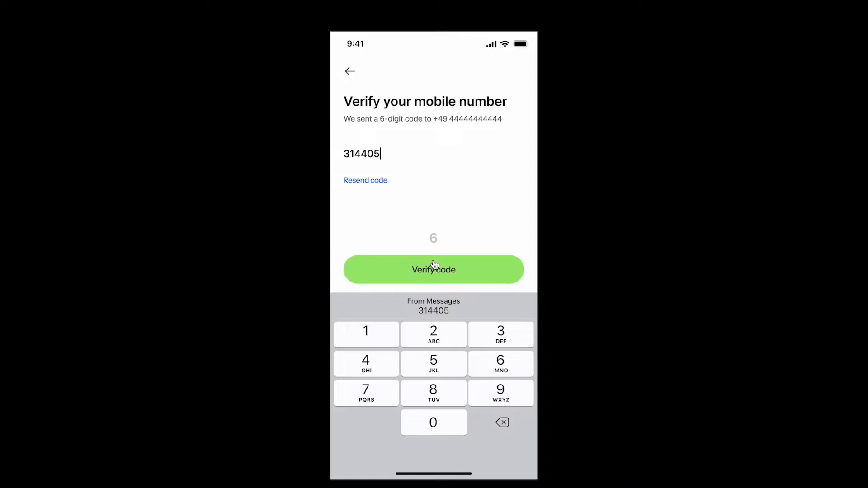
pyautogui.click(396, 159)
pyautogui.click(439, 346)
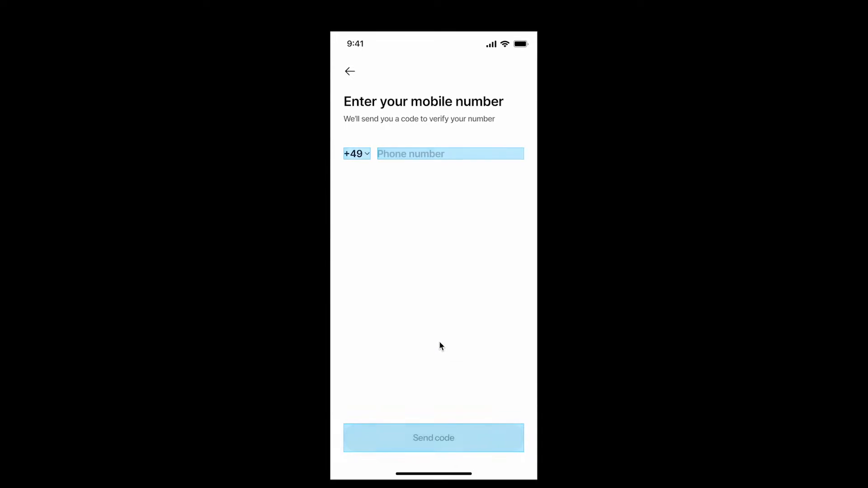
# Enter a phone number of 6s and send the code
pyautogui.click(414, 153)
pyautogui.click(500, 364)
pyautogui.click(500, 364)
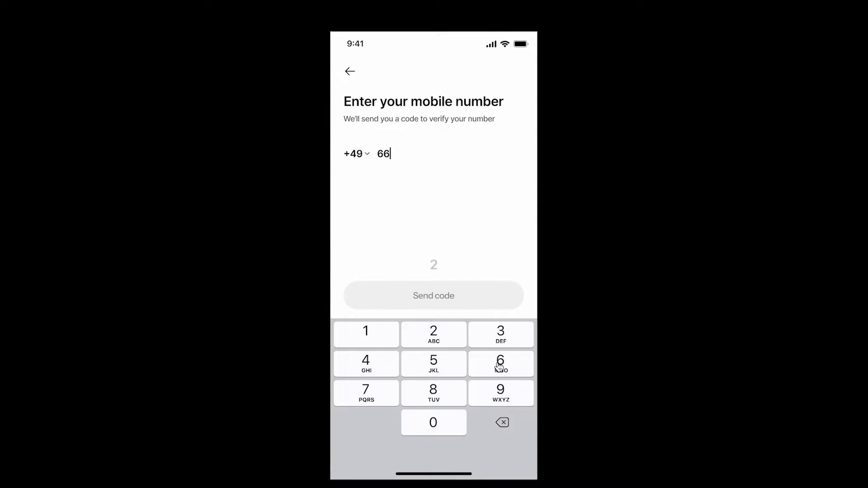
pyautogui.click(500, 364)
pyautogui.click(501, 364)
pyautogui.click(501, 364)
pyautogui.click(501, 364)
pyautogui.click(500, 364)
pyautogui.click(500, 364)
pyautogui.click(500, 364)
pyautogui.click(500, 364)
pyautogui.click(500, 364)
pyautogui.click(500, 364)
pyautogui.click(500, 364)
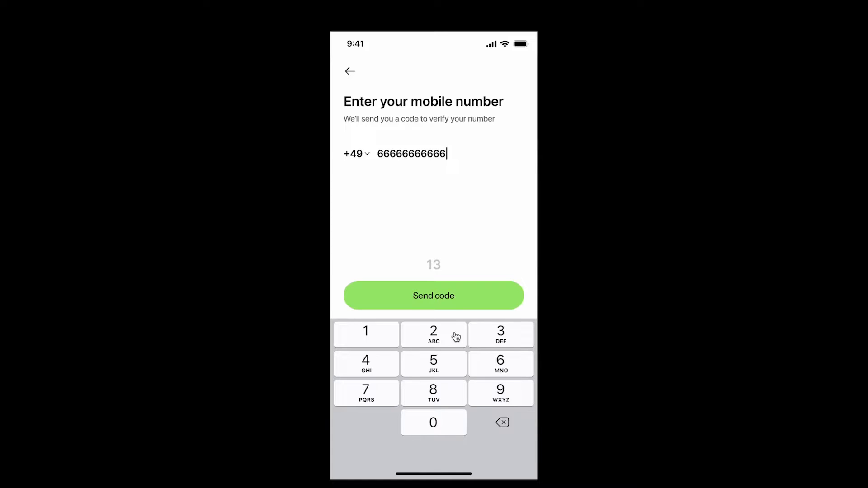
pyautogui.click(444, 294)
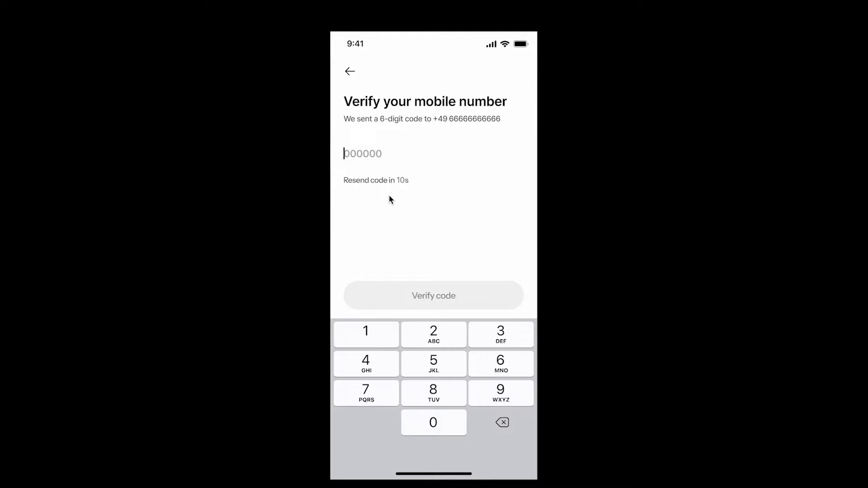
# Enter the wrong code 111111 and verify to trigger the error
pyautogui.click(376, 334)
pyautogui.click(375, 334)
pyautogui.click(376, 335)
pyautogui.click(375, 335)
pyautogui.click(375, 335)
pyautogui.click(376, 335)
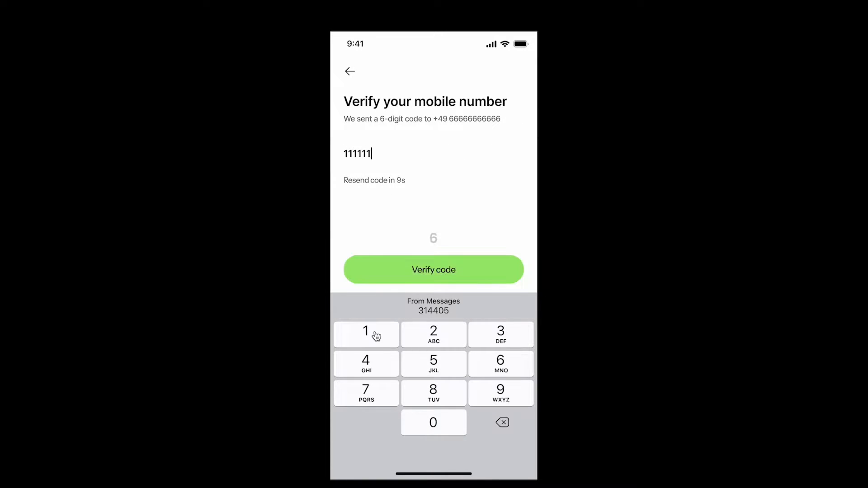
pyautogui.click(376, 336)
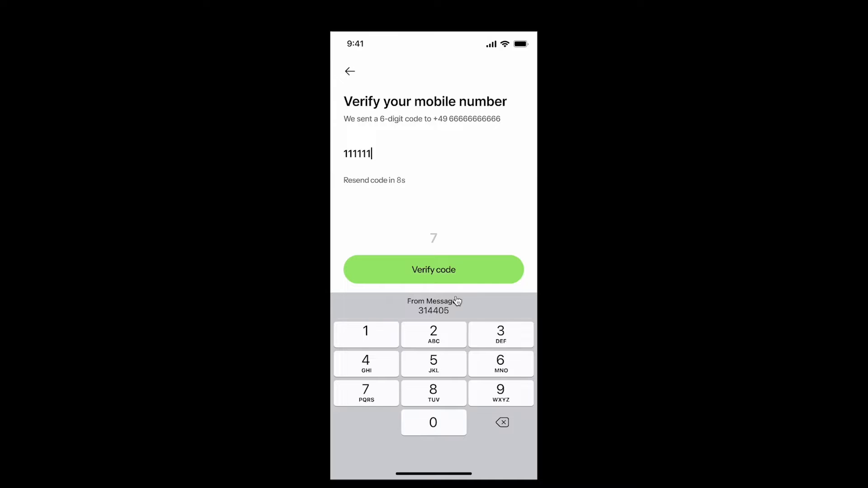
pyautogui.click(460, 274)
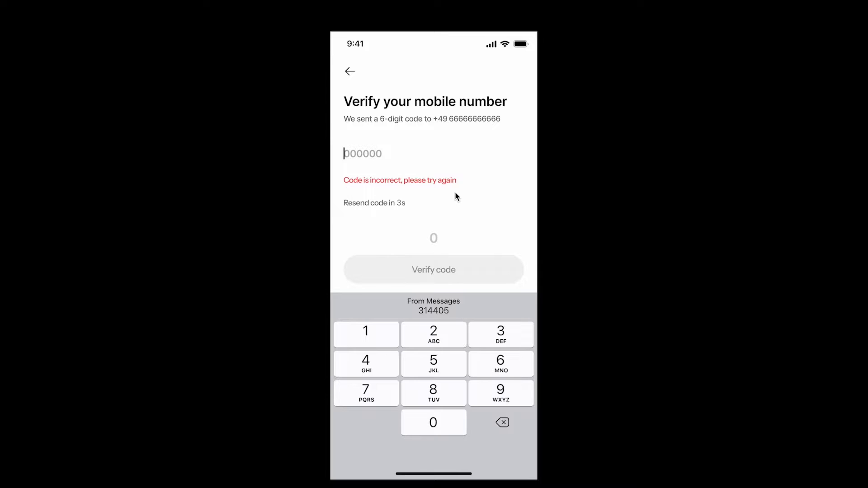
# Verify wrong code 658855, fill 314405 from the suggestion, then go back
pyautogui.click(494, 370)
pyautogui.click(452, 371)
pyautogui.click(450, 410)
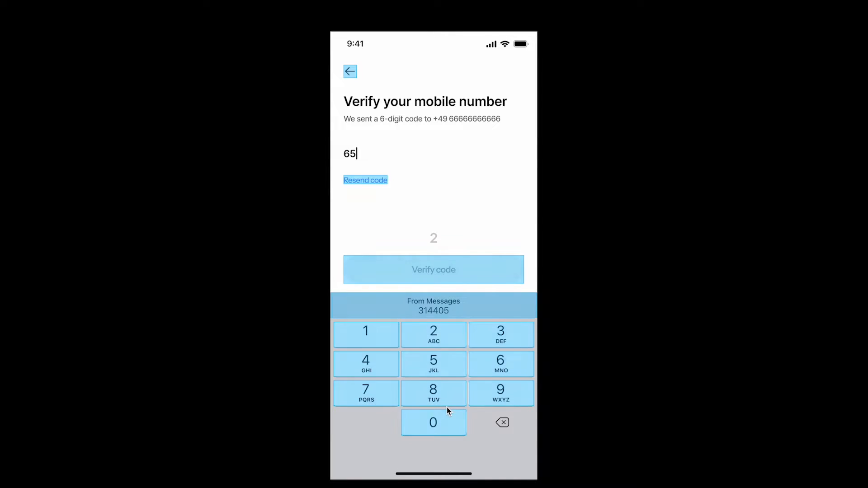
pyautogui.click(447, 394)
pyautogui.click(447, 398)
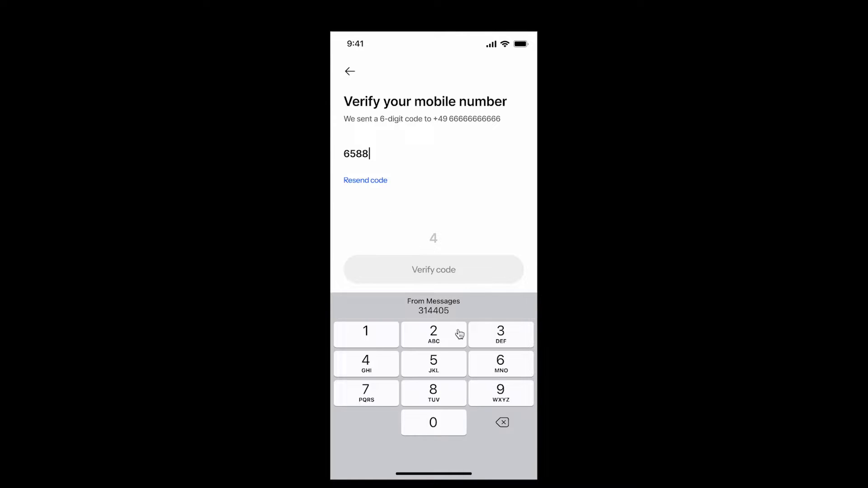
pyautogui.click(434, 359)
pyautogui.click(434, 358)
pyautogui.click(423, 274)
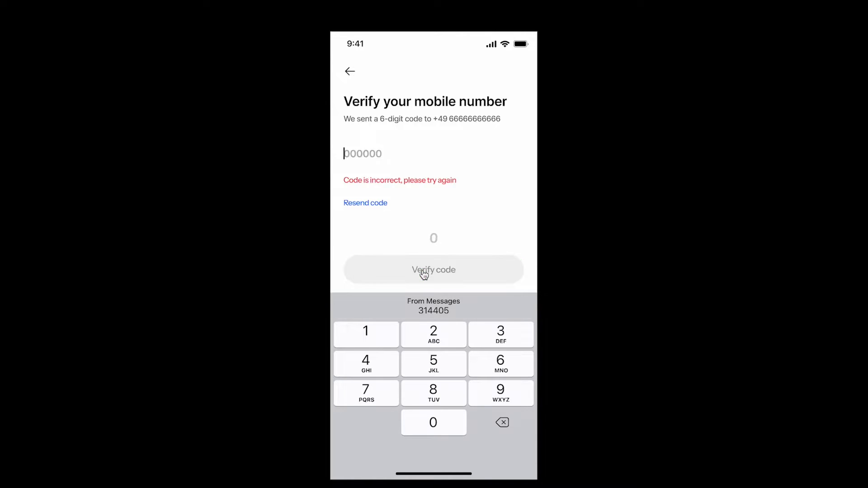
pyautogui.click(441, 310)
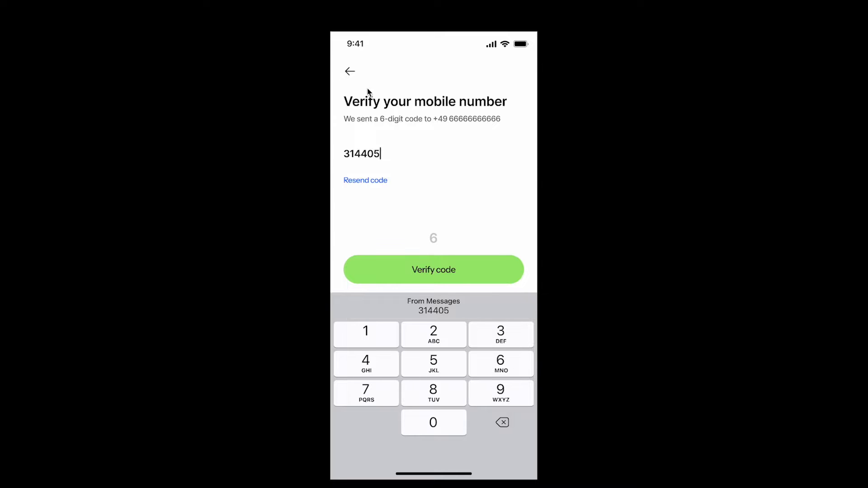
pyautogui.click(350, 72)
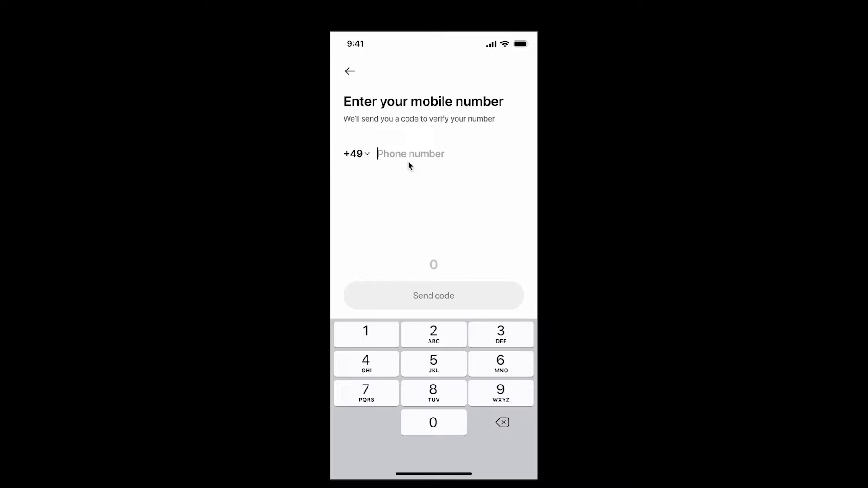
# Enter a phone number of repeated 2s on the keypad and send the code
pyautogui.click(433, 338)
pyautogui.doubleClick(433, 338)
pyautogui.doubleClick(434, 339)
pyautogui.click(434, 338)
pyautogui.click(447, 303)
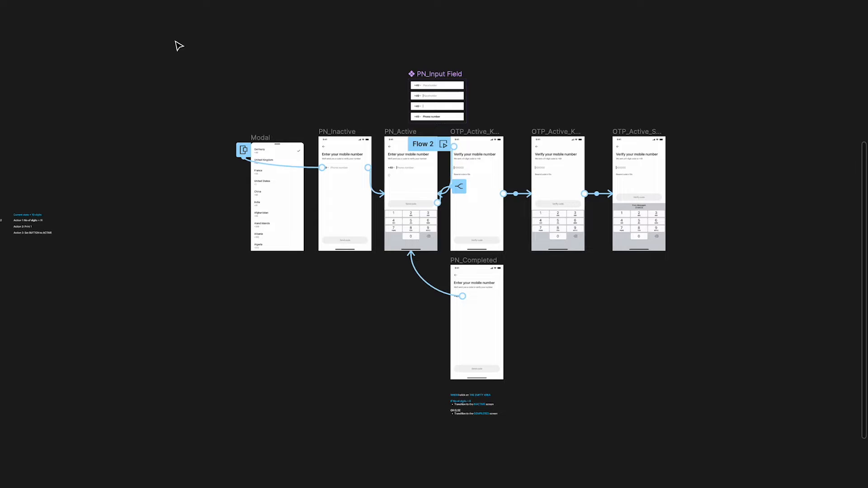
pyautogui.moveTo(174, 41); pyautogui.dragTo(770, 485)
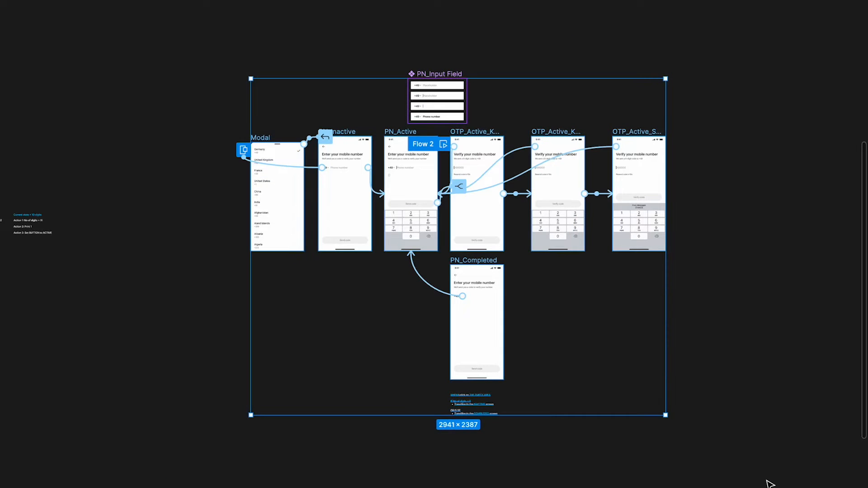
pyautogui.keyDown('shift'); pyautogui.click(441, 73); pyautogui.keyUp('shift')
pyautogui.keyDown('shift'); pyautogui.click(466, 394); pyautogui.keyUp('shift')
pyautogui.scroll(-2, 475, 263)
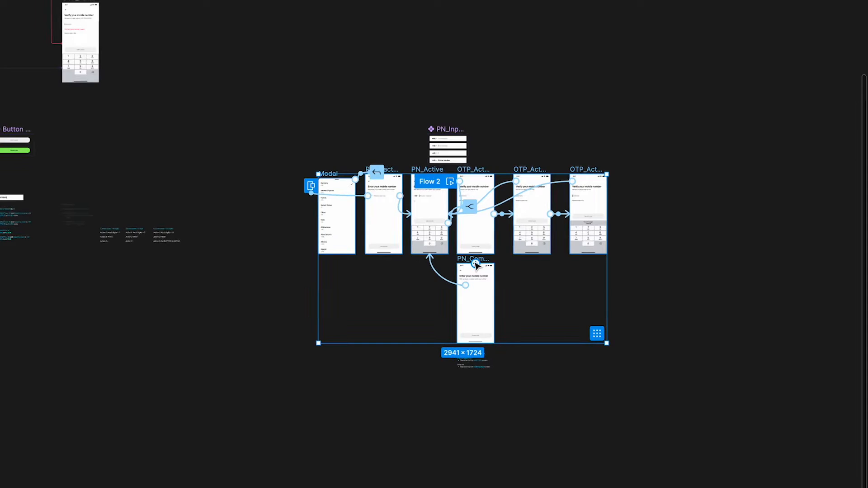
pyautogui.hscroll(5, 370, 249)
pyautogui.scroll(-3, 262, 233)
pyautogui.keyDown('alt'); pyautogui.moveTo(198, 234); pyautogui.dragTo(635, 228); pyautogui.keyUp('alt')
pyautogui.press('Escape')
pyautogui.scroll(4, 713, 228)
pyautogui.hscroll(3, 713, 232)
pyautogui.scroll(3, 535, 185)
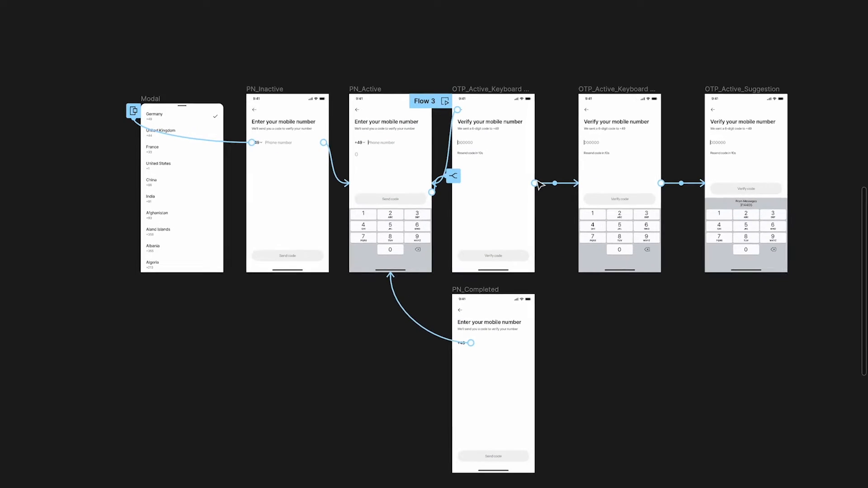
pyautogui.scroll(-2, 537, 184)
pyautogui.scroll(3, 417, 163)
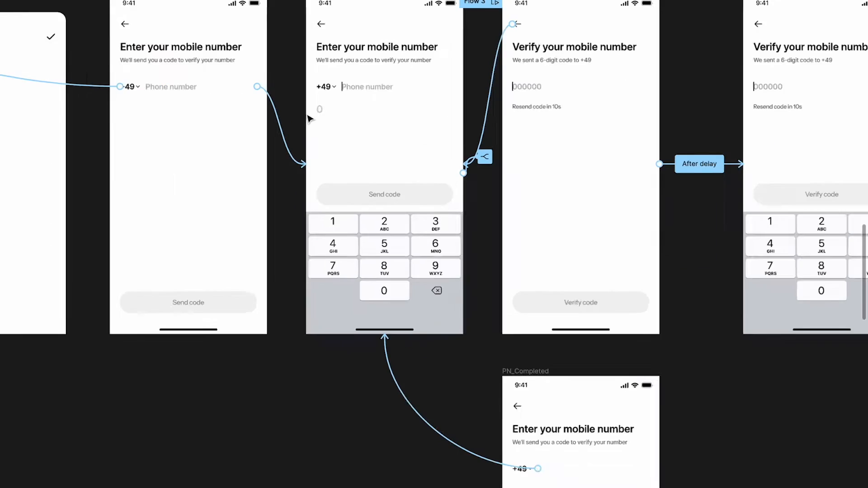
pyautogui.hscroll(-3, 309, 118)
pyautogui.hscroll(8, 309, 119)
pyautogui.scroll(3, 250, 140)
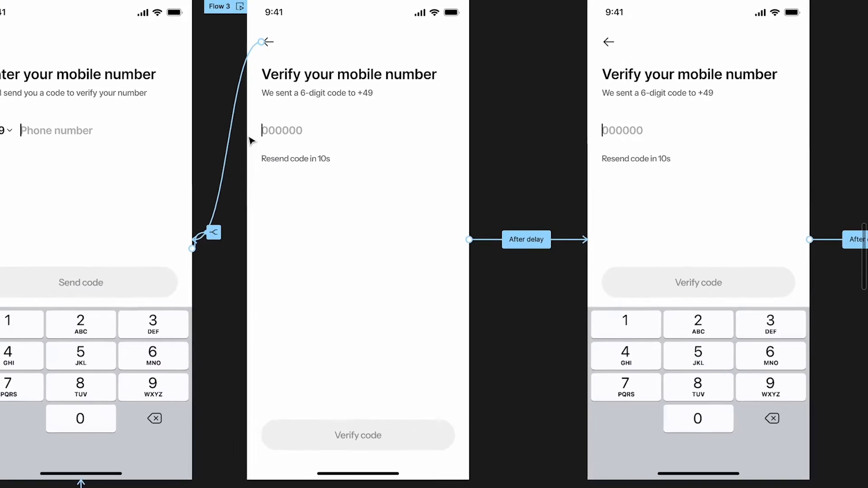
pyautogui.hscroll(-4, 250, 141)
pyautogui.keyDown('super'); pyautogui.click(224, 83); pyautogui.keyUp('super')
pyautogui.click(265, 111)
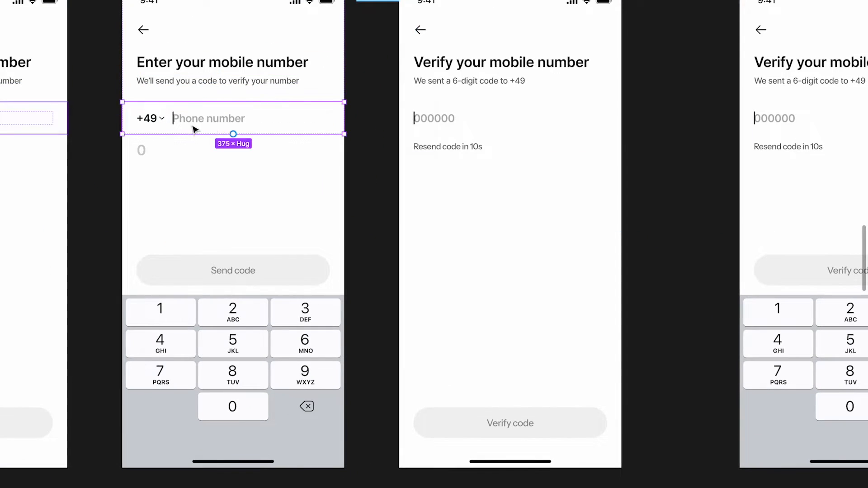
pyautogui.keyDown('super'); pyautogui.click(468, 146); pyautogui.keyUp('super')
pyautogui.click(437, 125)
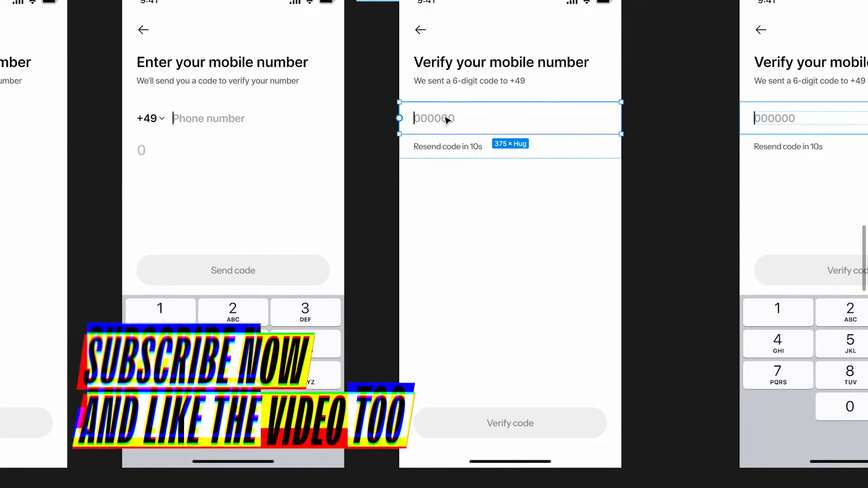
pyautogui.scroll(1, 446, 120)
pyautogui.hscroll(1, 445, 120)
pyautogui.click(178, 148)
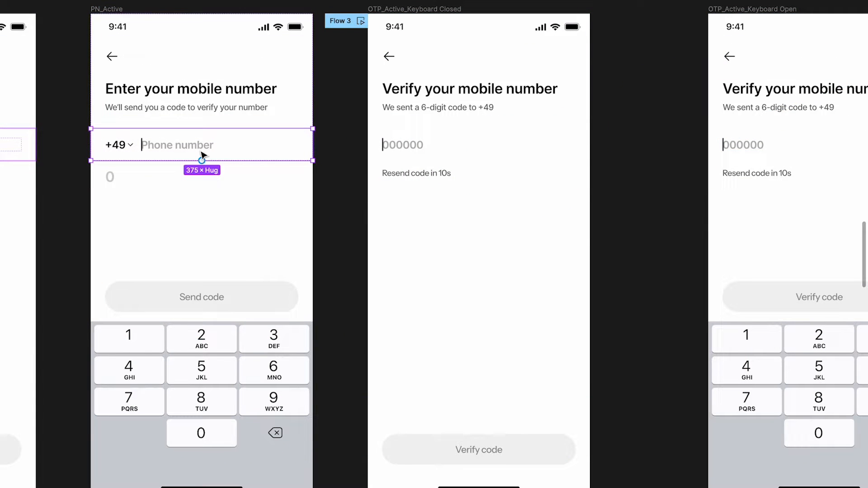
pyautogui.click(406, 176)
pyautogui.click(419, 150)
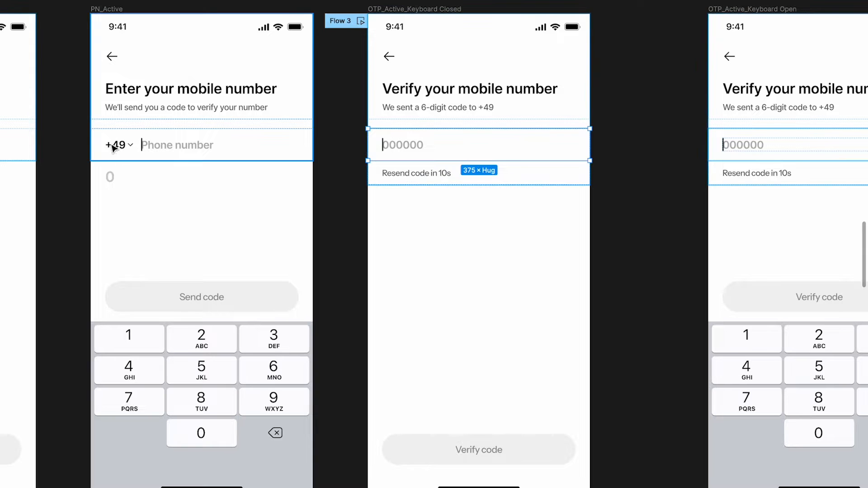
pyautogui.scroll(-10, 397, 158)
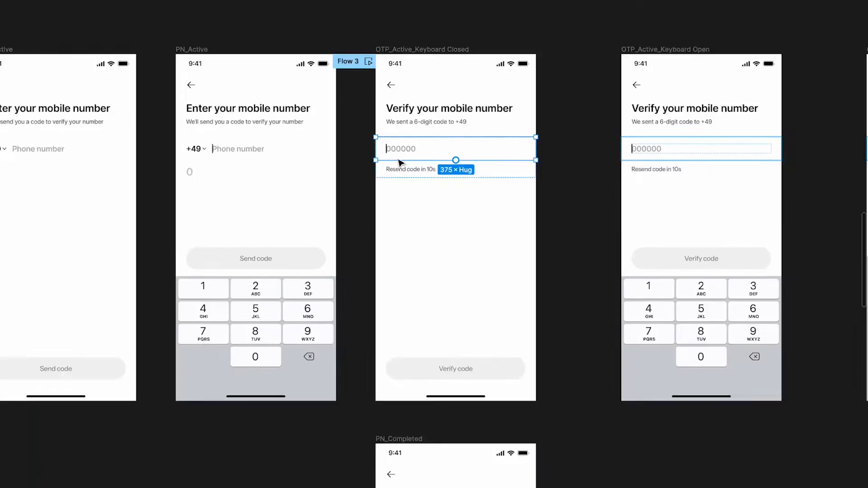
pyautogui.hscroll(-5, 394, 161)
# Place a copy of the PN_Input Field component above the Flow 3 OTP screens
pyautogui.moveTo(243, 118); pyautogui.dragTo(646, 114)
pyautogui.scroll(10, 646, 114)
pyautogui.scroll(-5, 629, 149)
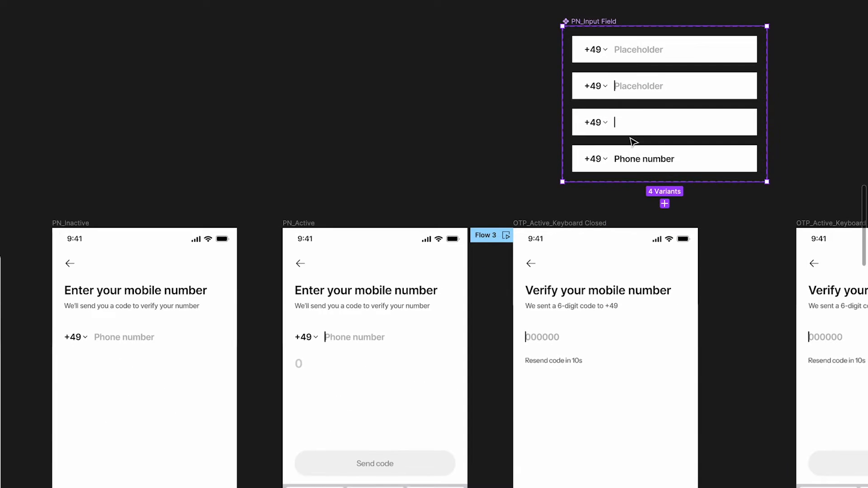
pyautogui.moveTo(591, 25); pyautogui.dragTo(554, 29)
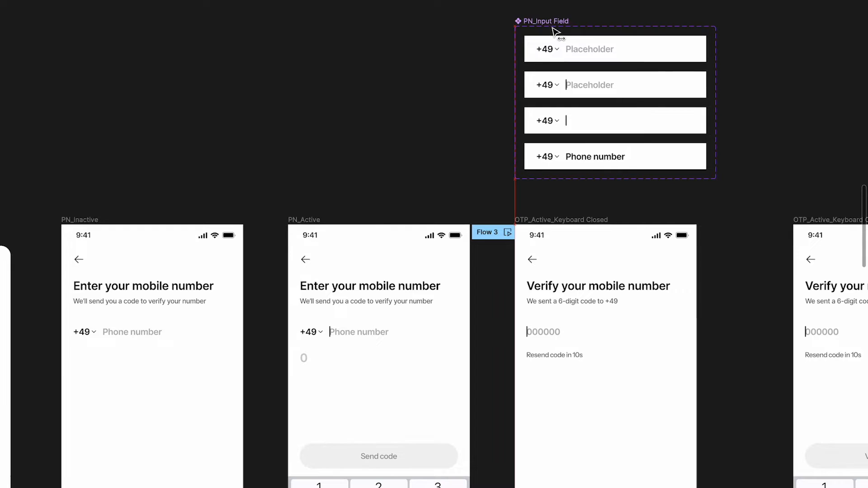
pyautogui.hscroll(2, 552, 33)
pyautogui.scroll(8, 552, 33)
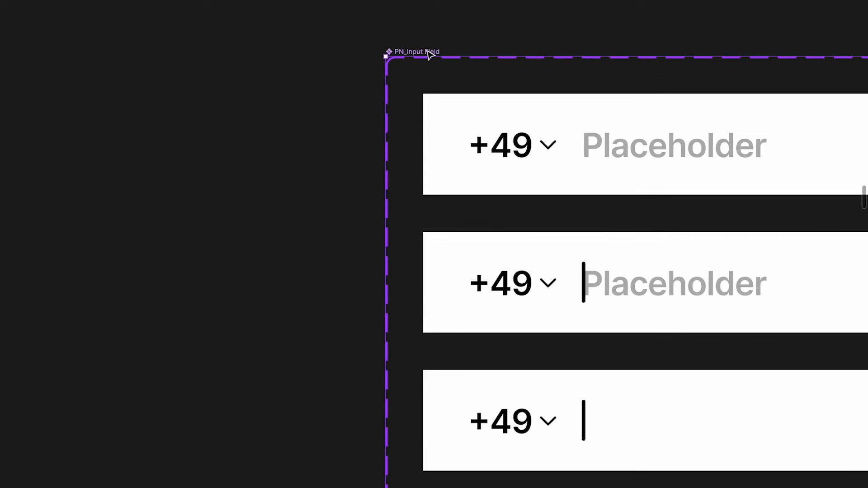
# Rename the copied component to OTP_Input Field
pyautogui.doubleClick(387, 52)
pyautogui.press('BackSpace')
pyautogui.press('BackSpace')
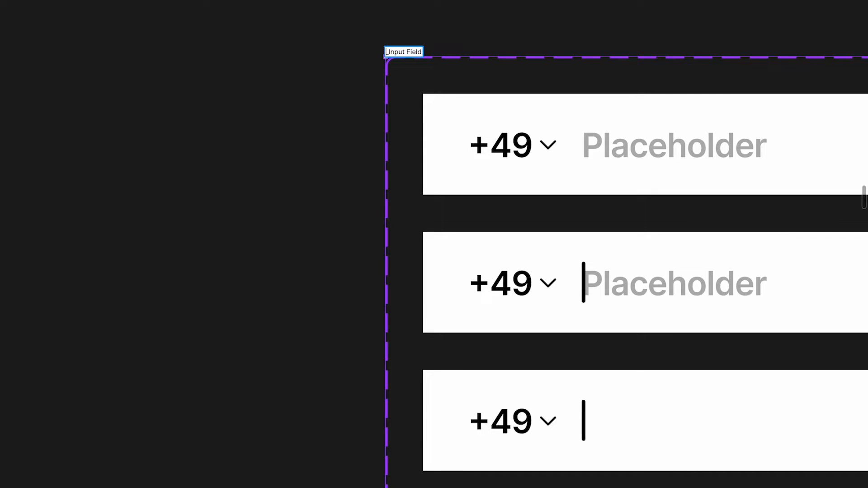
pyautogui.write('OTP_')
pyautogui.press('Return')
# Delete the +49 country code from all four variants
pyautogui.scroll(-3, 345, 100)
pyautogui.hscroll(3, 345, 100)
pyautogui.scroll(-4, 345, 100)
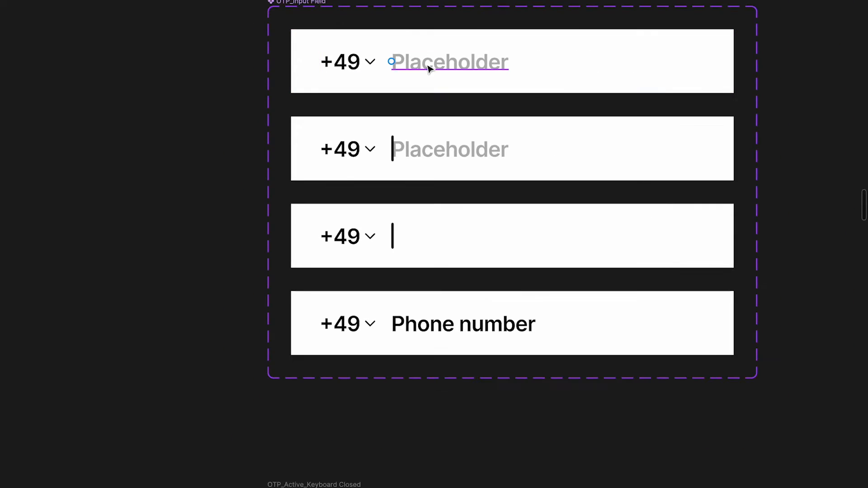
pyautogui.click(349, 67)
pyautogui.press('Delete')
pyautogui.click(344, 149)
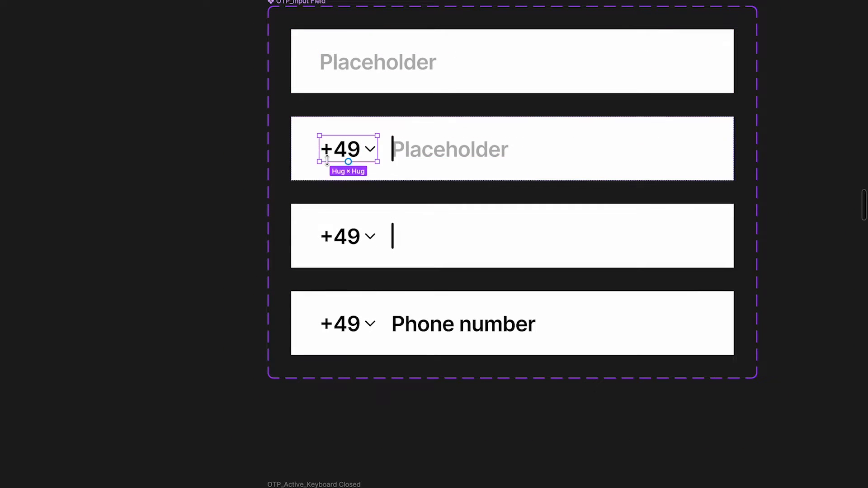
pyautogui.press('Delete')
pyautogui.click(393, 235)
pyautogui.click(361, 238)
pyautogui.press('Delete')
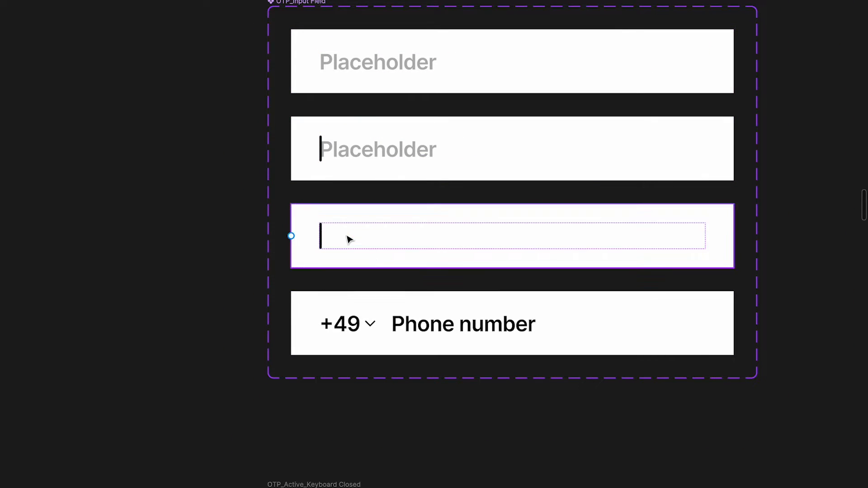
pyautogui.click(340, 324)
pyautogui.press('Delete')
pyautogui.scroll(-3, 474, 95)
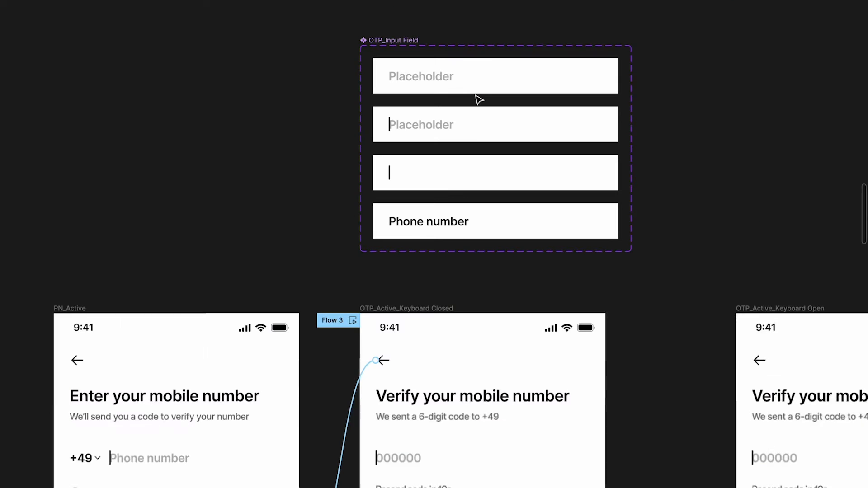
# Restore the panels and inspect the variants' Placeholder, Text and caret Indicator layers
pyautogui.press('super+backslash')
pyautogui.doubleClick(434, 77)
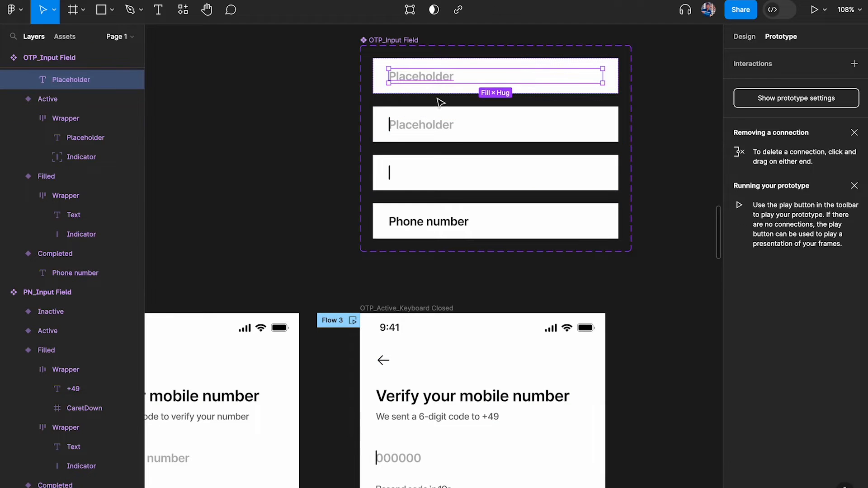
pyautogui.scroll(3, 417, 80)
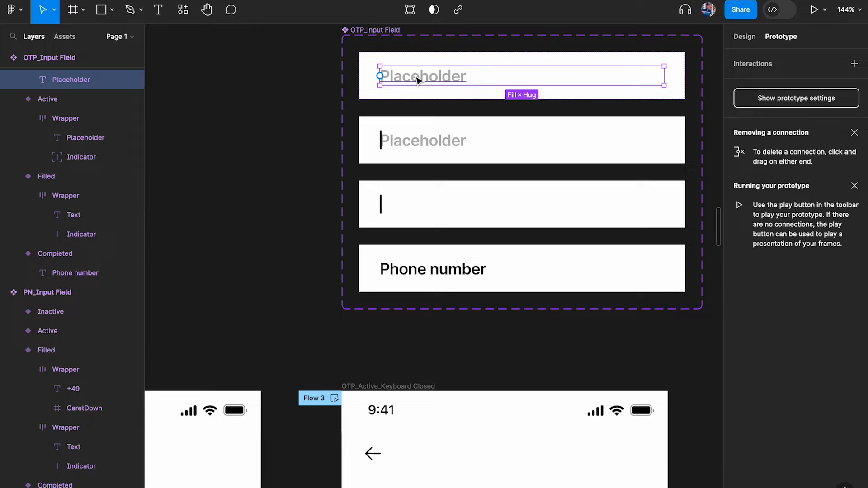
pyautogui.click(441, 143)
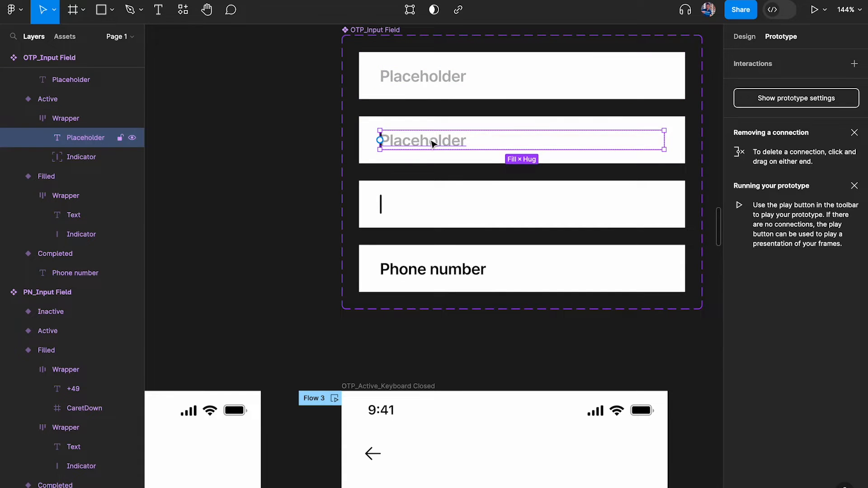
pyautogui.click(72, 215)
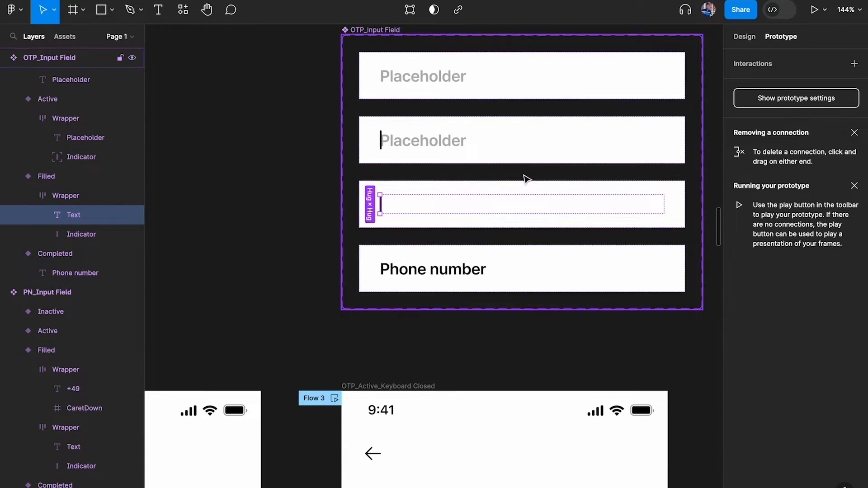
pyautogui.click(81, 234)
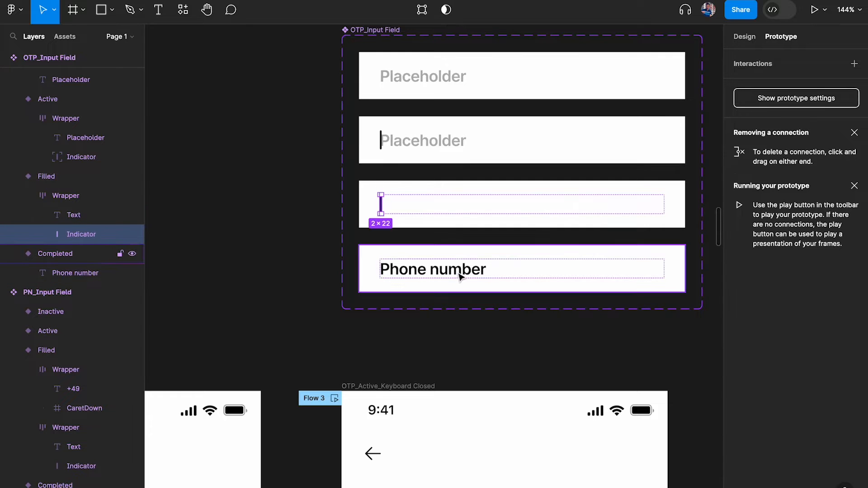
# Review the design properties of the Placeholder, caret and Text layers, then deselect
pyautogui.hscroll(2, 420, 78)
pyautogui.click(390, 94)
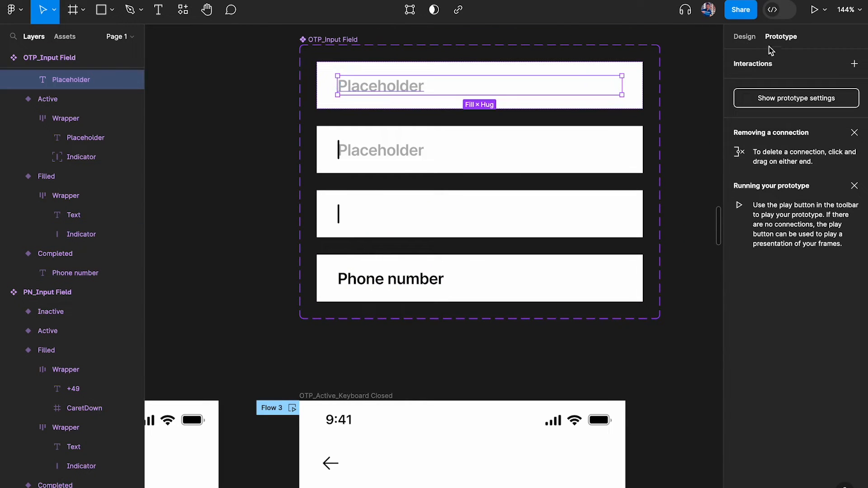
pyautogui.click(744, 37)
pyautogui.scroll(-3, 796, 204)
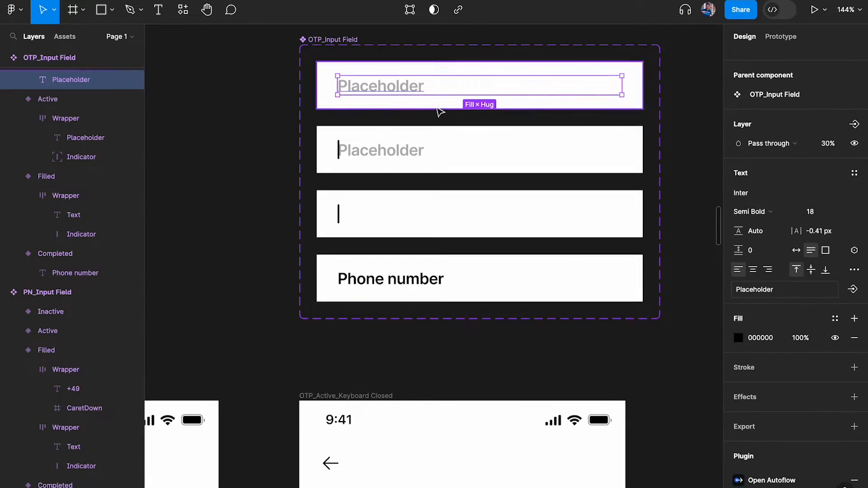
pyautogui.click(370, 151)
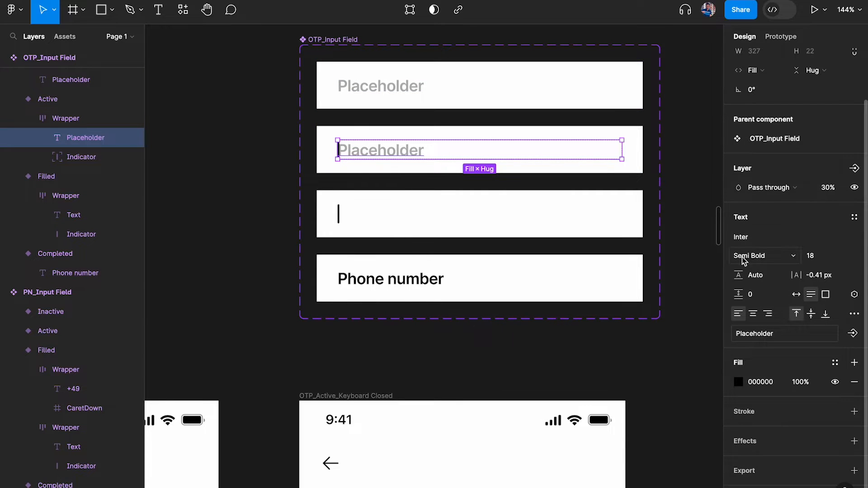
pyautogui.click(340, 213)
pyautogui.click(70, 217)
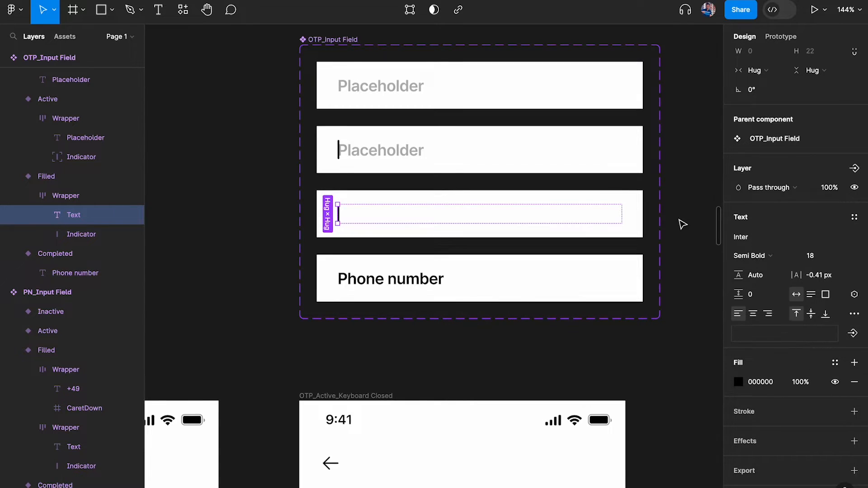
pyautogui.click(694, 186)
# In Local variables, add collection OTP Input with an empty string variable OTP Number
pyautogui.click(854, 114)
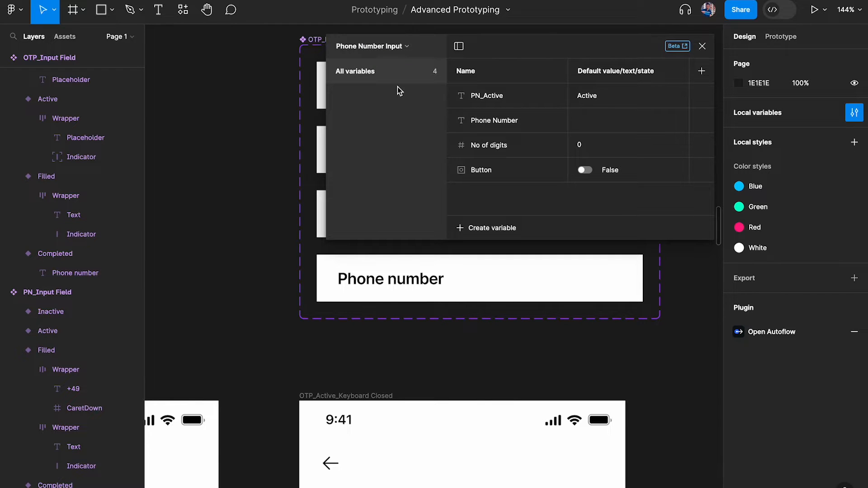
pyautogui.click(375, 46)
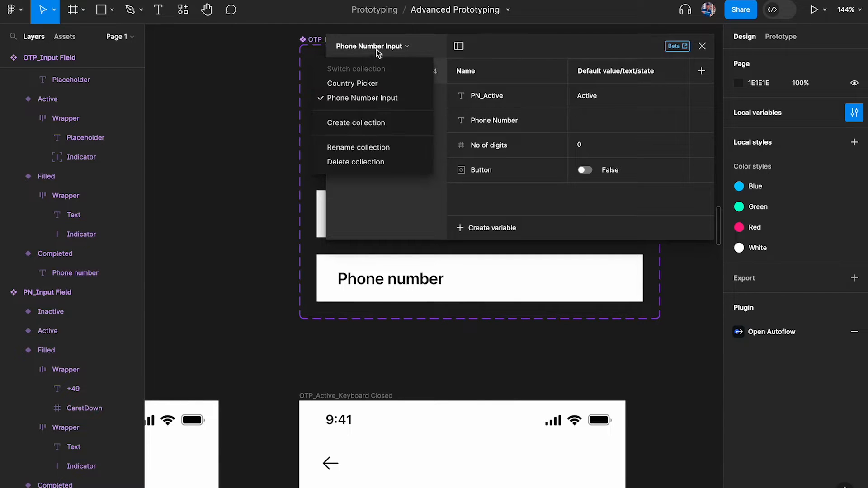
pyautogui.click(373, 125)
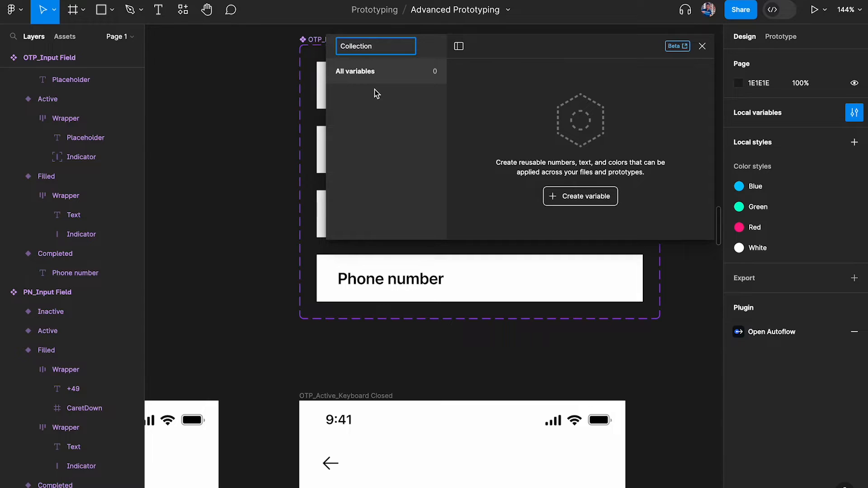
pyautogui.write('OTP Input')
pyautogui.press('Return')
pyautogui.click(590, 201)
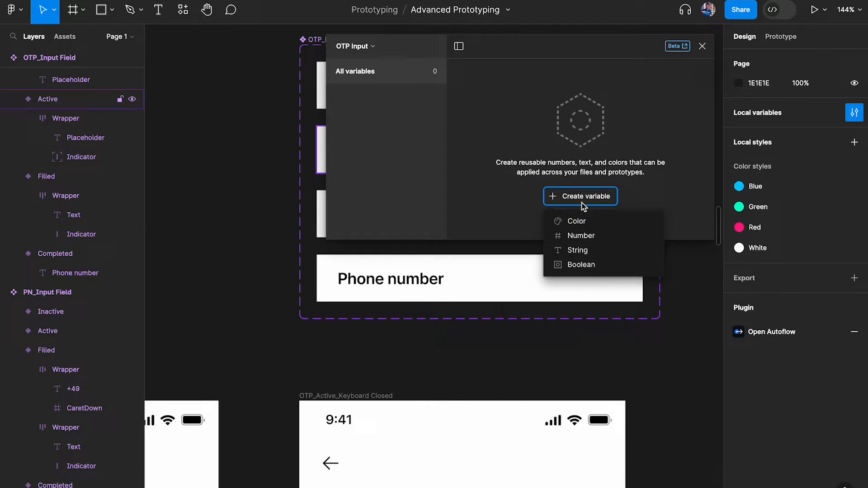
pyautogui.click(576, 252)
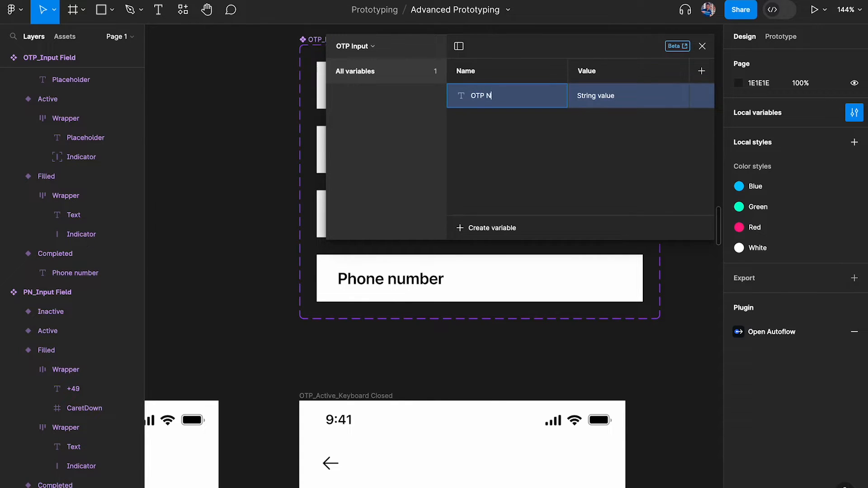
pyautogui.doubleClick(615, 96)
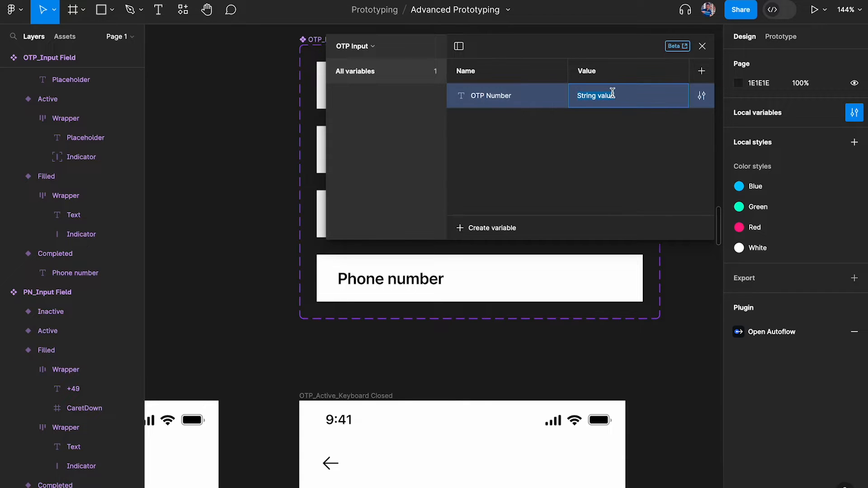
pyautogui.click(604, 193)
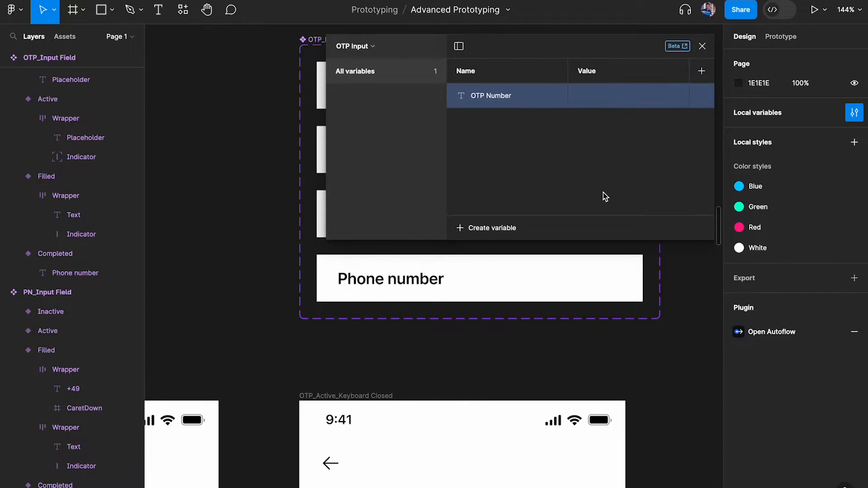
pyautogui.click(702, 46)
# Apply the OTP Number variable to the Filled variant's Text layer content
pyautogui.doubleClick(340, 214)
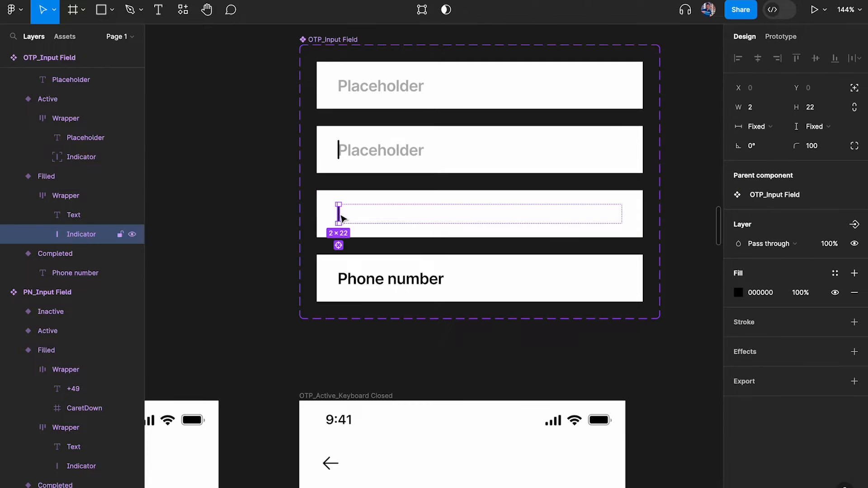
pyautogui.click(73, 215)
pyautogui.scroll(-3, 833, 298)
pyautogui.click(852, 295)
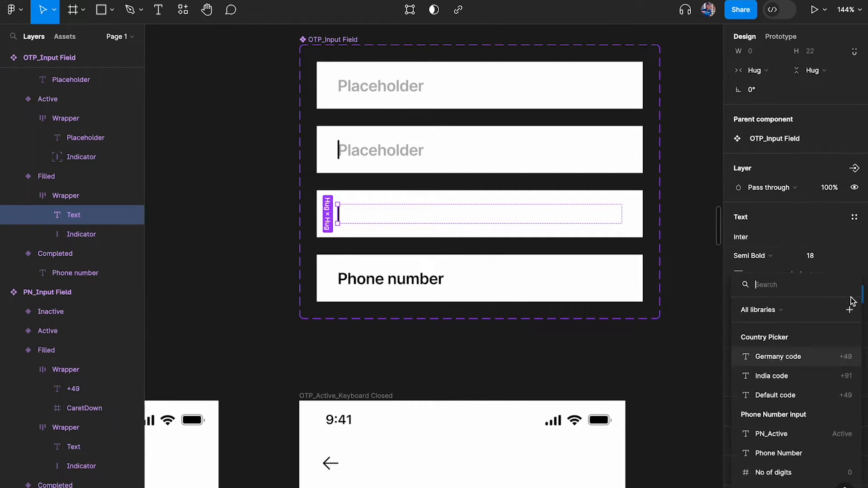
pyautogui.write('otp')
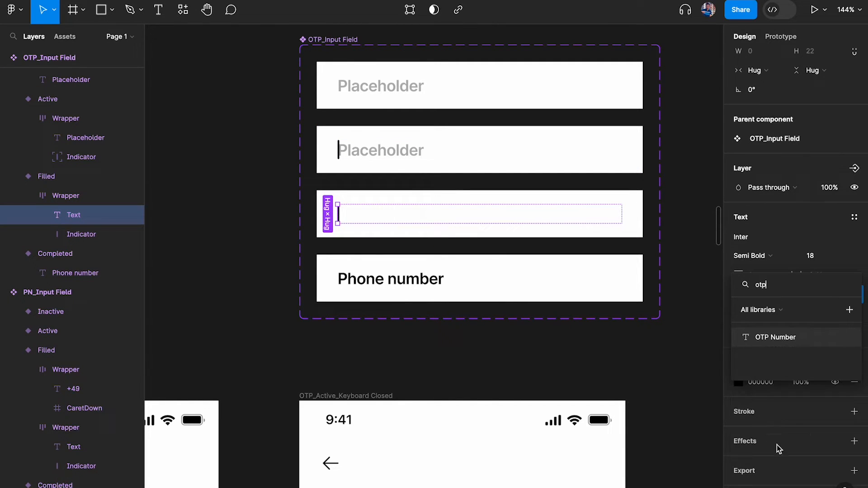
pyautogui.click(775, 337)
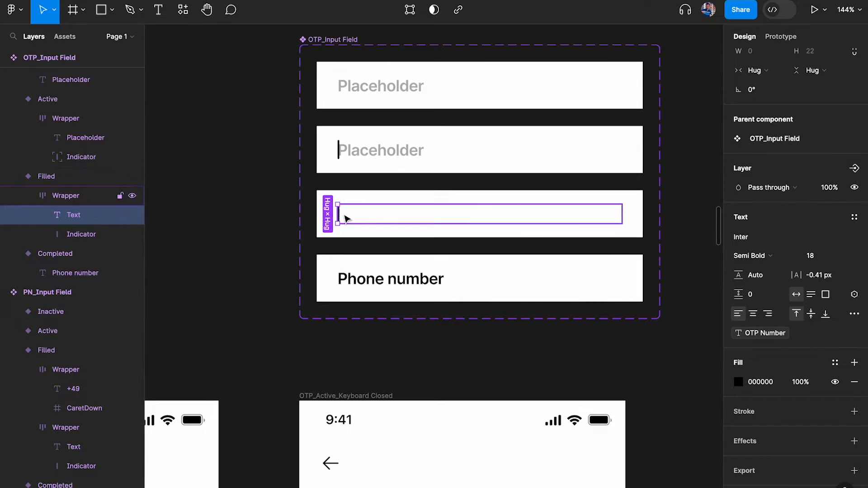
pyautogui.scroll(-2, 337, 217)
pyautogui.click(363, 230)
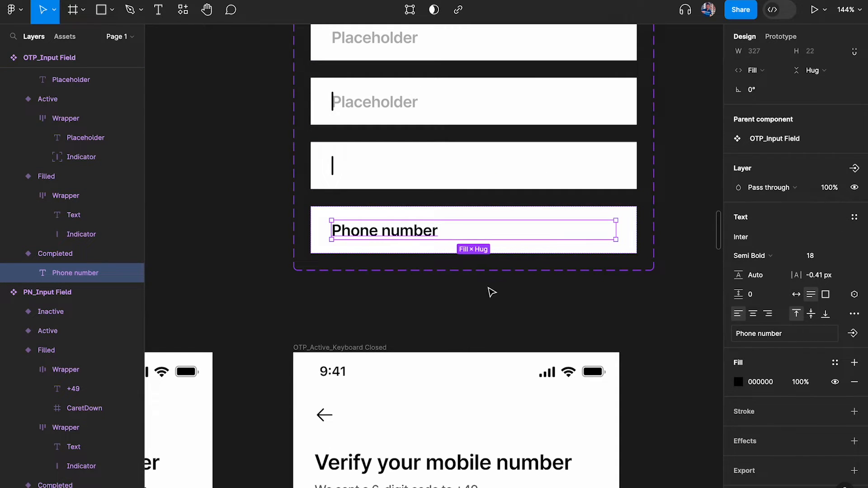
# Inspect the OTP_Input Field component's Inactive and Active variants on the canvas
pyautogui.scroll(-5, 492, 293)
pyautogui.scroll(-5, 489, 290)
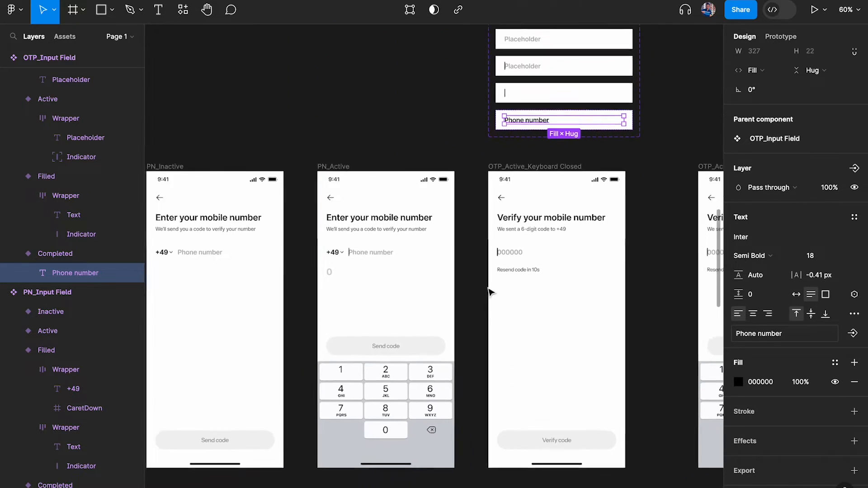
pyautogui.scroll(5, 420, 254)
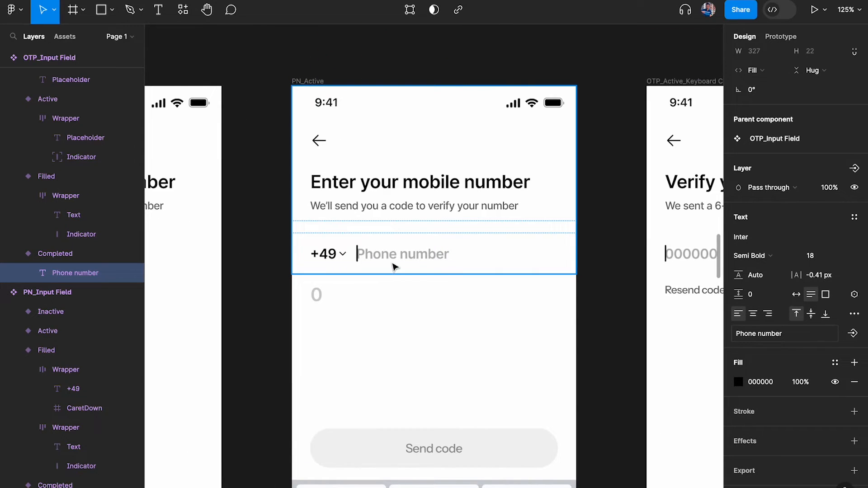
pyautogui.hscroll(6, 395, 267)
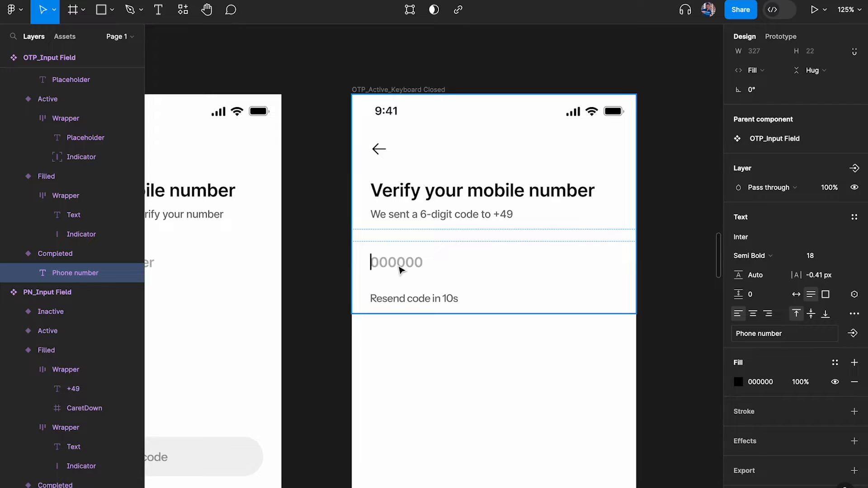
pyautogui.scroll(-3, 433, 248)
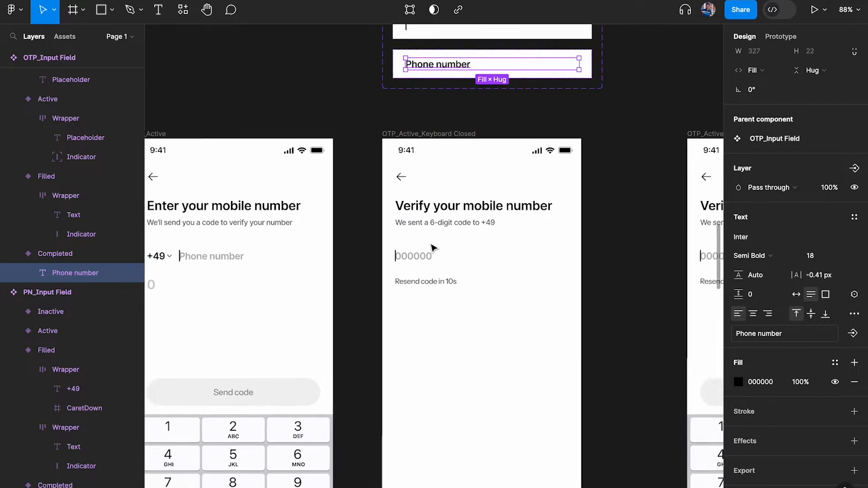
pyautogui.scroll(4, 434, 248)
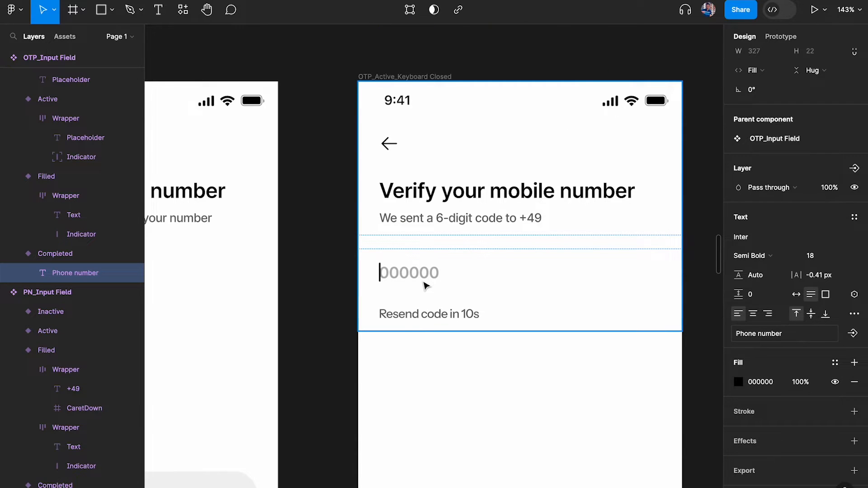
pyautogui.hscroll(-6, 425, 284)
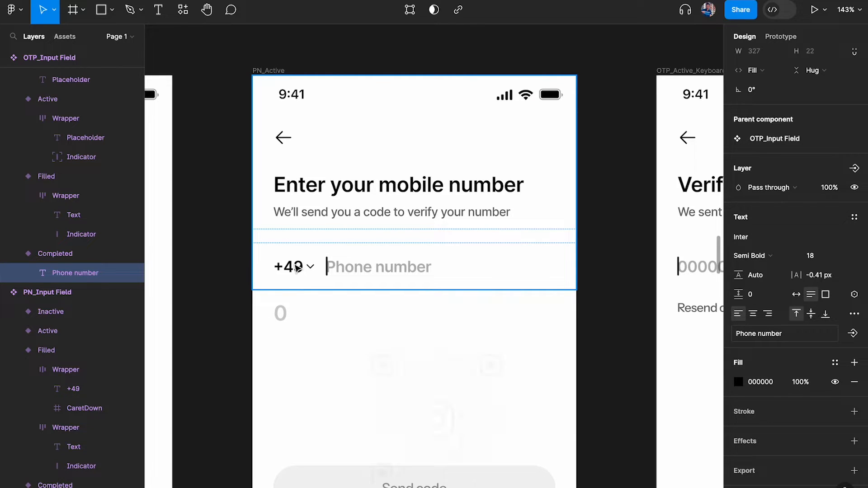
pyautogui.hscroll(7, 297, 268)
pyautogui.scroll(-1, 425, 233)
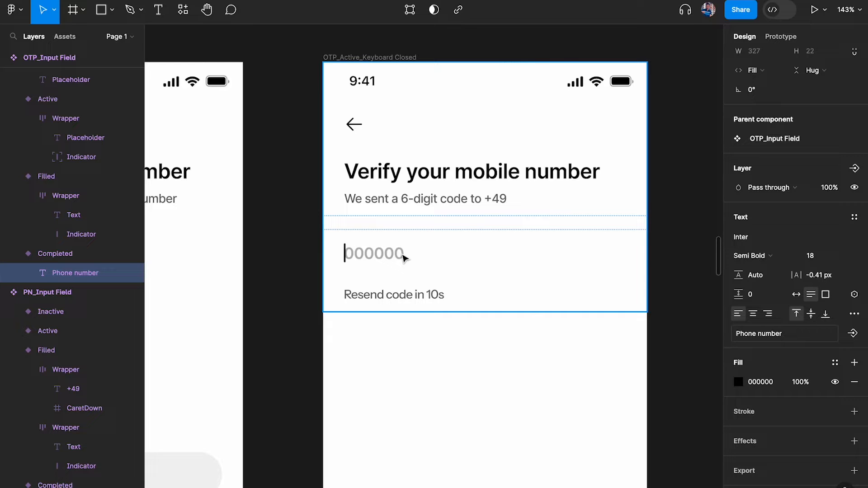
pyautogui.scroll(-3, 402, 255)
pyautogui.scroll(3, 397, 384)
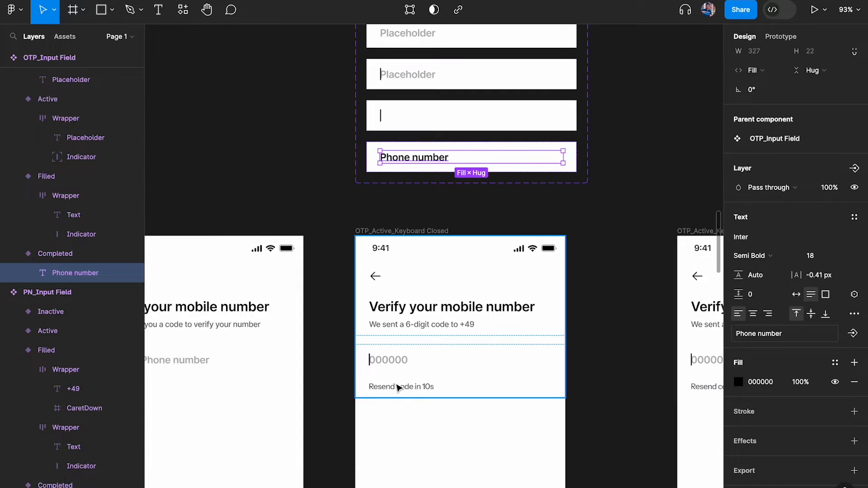
pyautogui.scroll(4, 396, 400)
pyautogui.scroll(7, 395, 400)
pyautogui.click(411, 110)
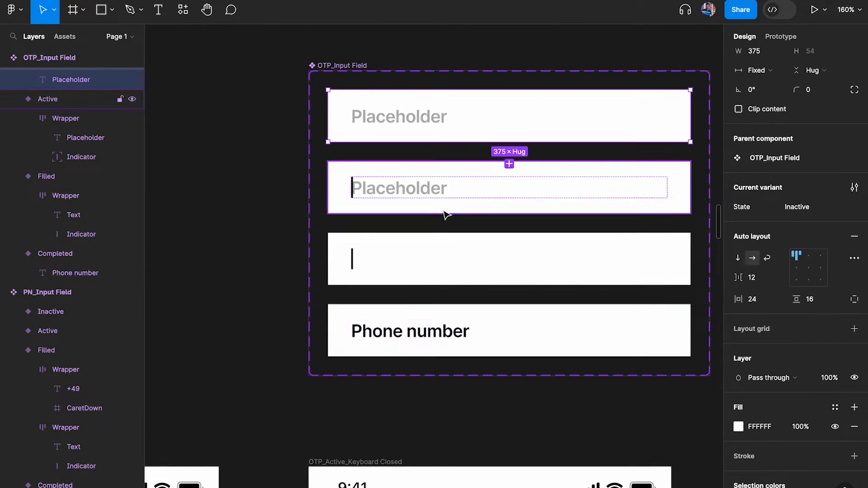
pyautogui.click(446, 211)
pyautogui.scroll(-5, 430, 203)
pyautogui.scroll(-4, 421, 193)
pyautogui.scroll(-6, 412, 380)
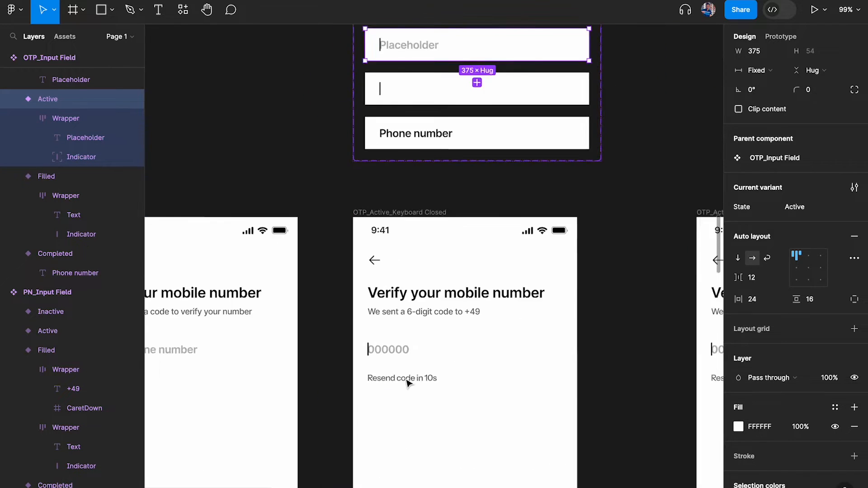
pyautogui.scroll(5, 468, 232)
# Hide the interface and inspect the OTP_Active_Keyboard Closed screen's header and code input field
pyautogui.click(408, 234)
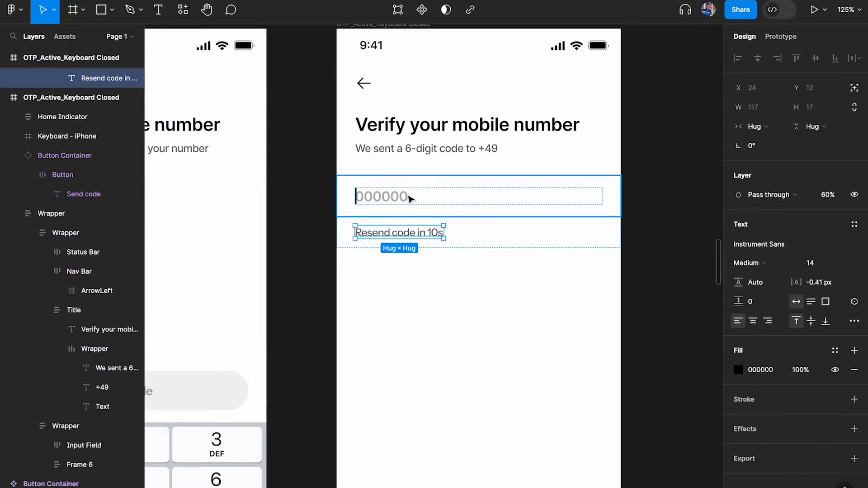
pyautogui.click(408, 197)
pyautogui.scroll(-4, 407, 194)
pyautogui.scroll(-3, 408, 199)
pyautogui.hotkey('ctrl', '\\')
pyautogui.scroll(-1, 421, 199)
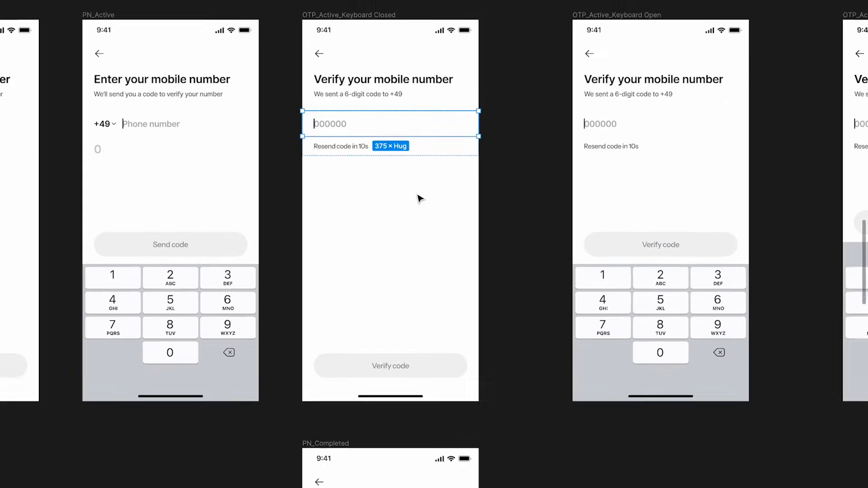
pyautogui.scroll(1, 420, 199)
pyautogui.scroll(2, 323, 102)
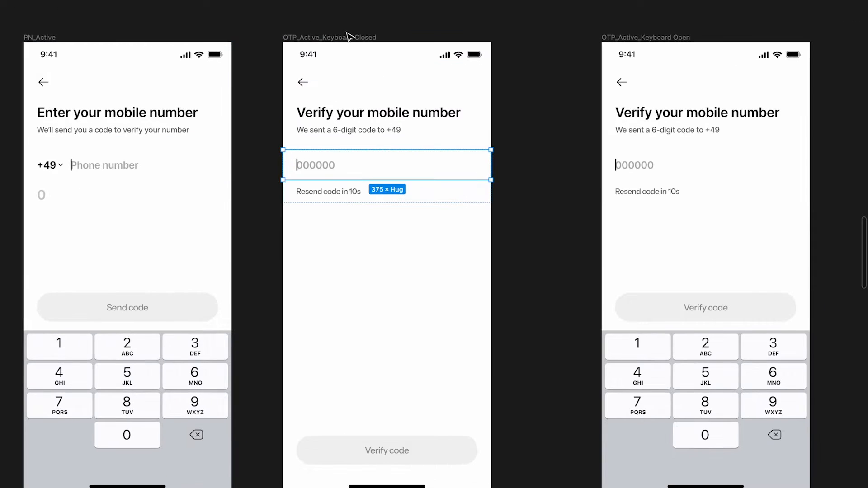
pyautogui.click(335, 45)
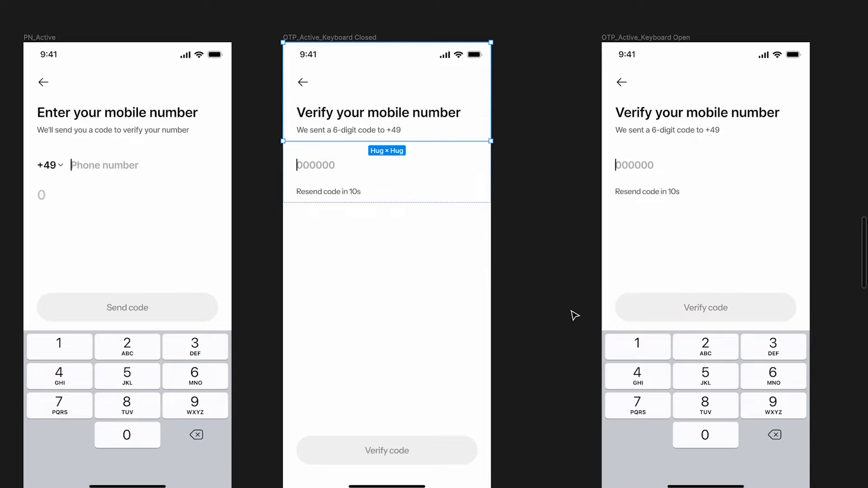
pyautogui.scroll(2, 333, 237)
pyautogui.click(317, 166)
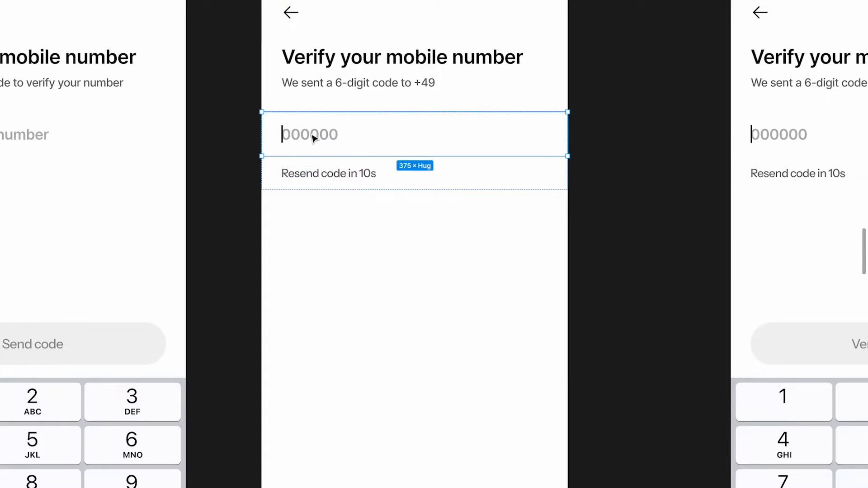
pyautogui.scroll(-3, 330, 365)
pyautogui.scroll(3, 358, 139)
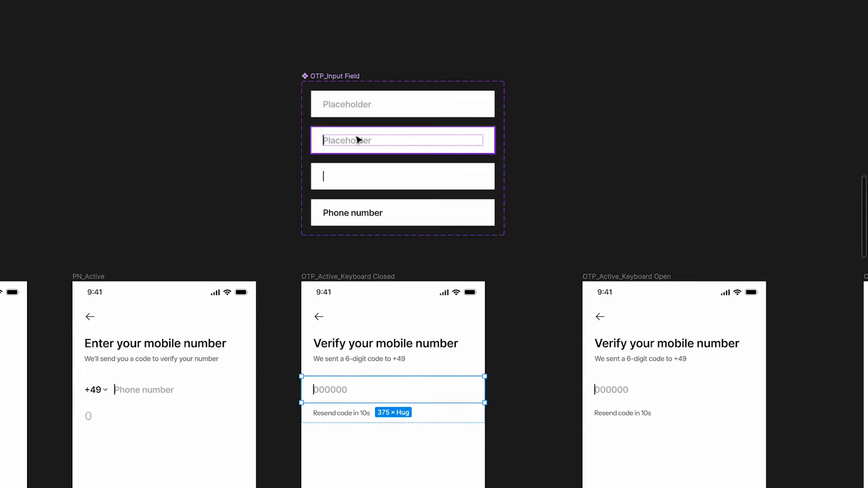
# Paste the Inactive OTP_Input Field variant into the code-field group and move it to the top
pyautogui.click(358, 106)
pyautogui.scroll(3, 359, 106)
pyautogui.scroll(-8, 357, 107)
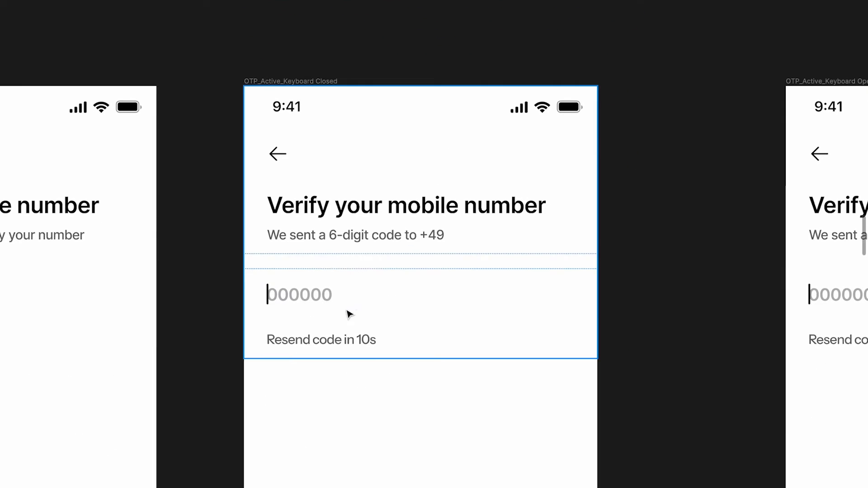
pyautogui.keyDown('super'); pyautogui.click(339, 338); pyautogui.keyUp('super')
pyautogui.click(345, 289)
pyautogui.click(364, 240)
pyautogui.click(356, 317)
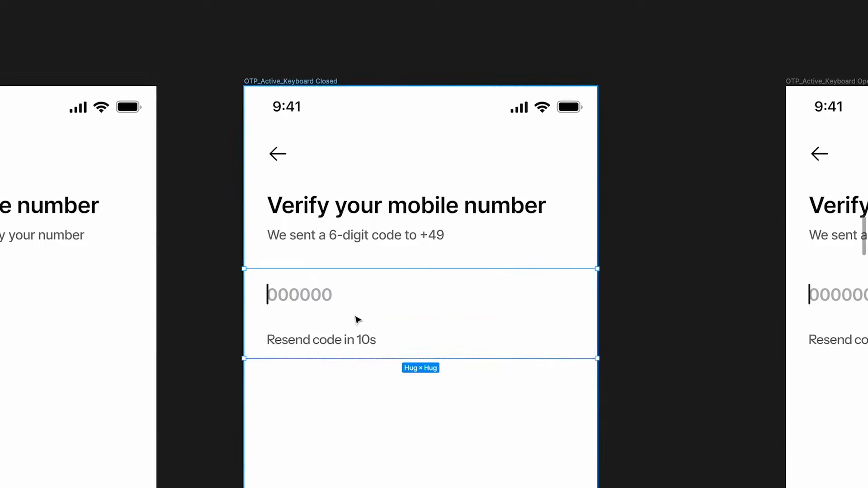
pyautogui.press('super+v')
pyautogui.press('Up')
pyautogui.press('Up')
# Set the new field's placeholder to 000000 and delete the old code input field
pyautogui.press('super+backslash')
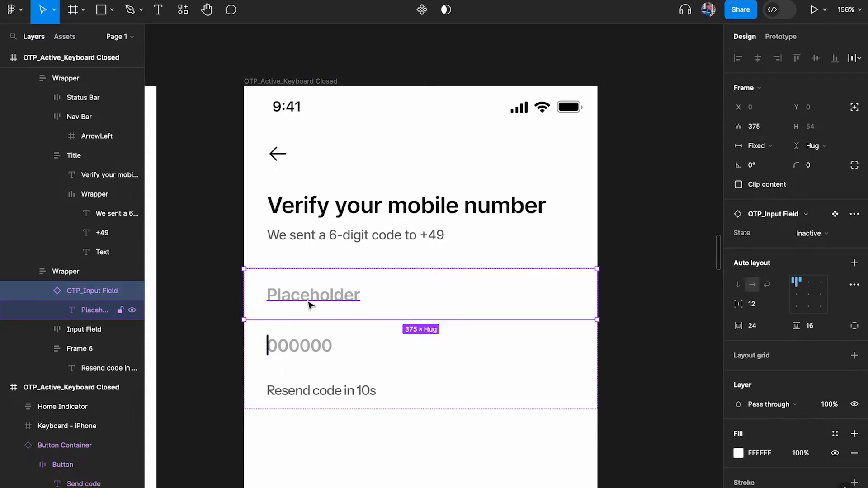
pyautogui.doubleClick(308, 301)
pyautogui.write('000')
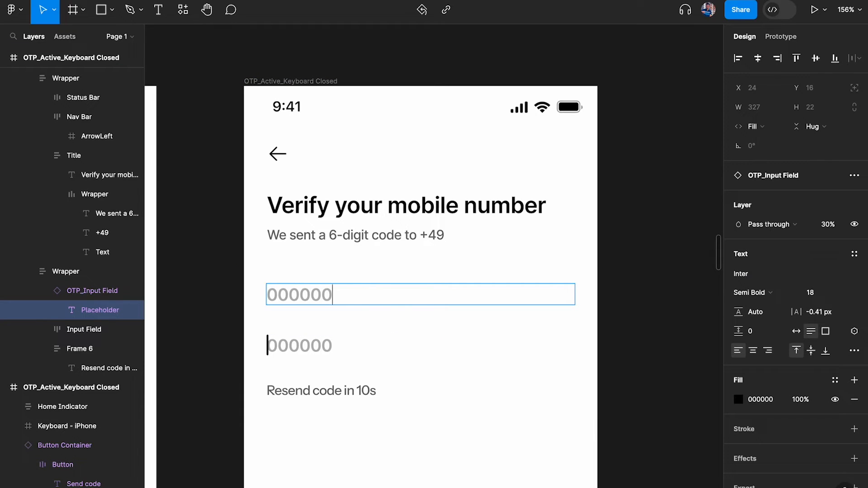
pyautogui.write('000')
pyautogui.press('Escape')
pyautogui.click(339, 360)
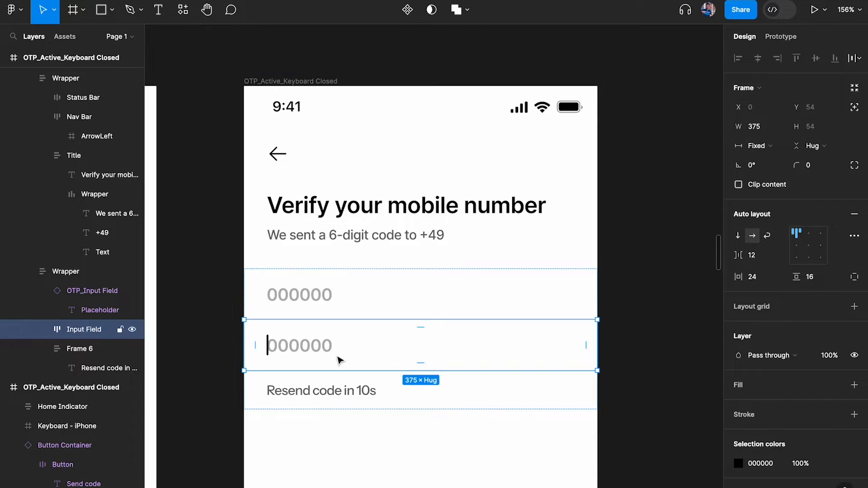
pyautogui.press('BackSpace')
# Paste the OTP_Input Field instance into OTP_Active_Keyboard Open, above the old input field
pyautogui.scroll(-4, 340, 360)
pyautogui.hscroll(5, 391, 350)
pyautogui.keyDown('super'); pyautogui.click(452, 318); pyautogui.keyUp('super')
pyautogui.click(456, 293)
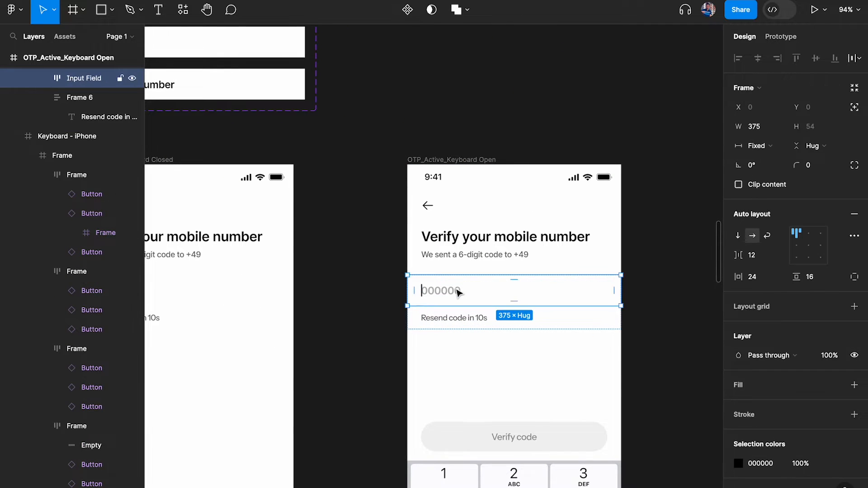
pyautogui.scroll(-3, 458, 292)
pyautogui.scroll(-1, 459, 293)
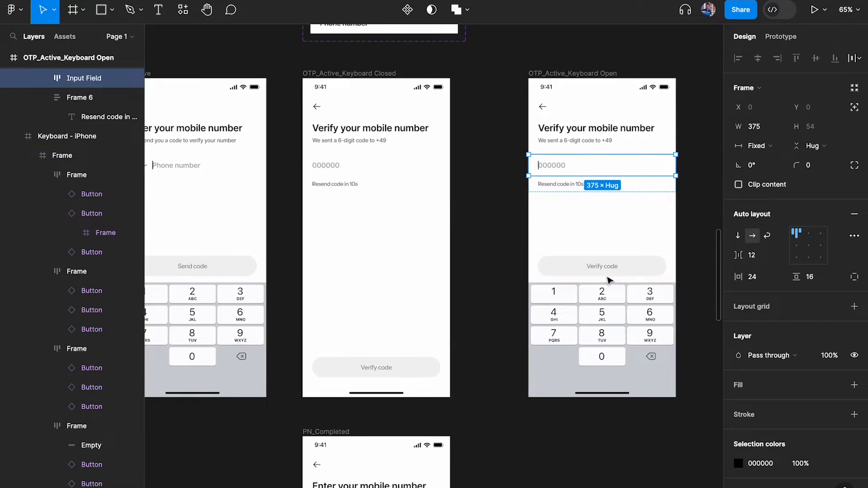
pyautogui.scroll(3, 329, 166)
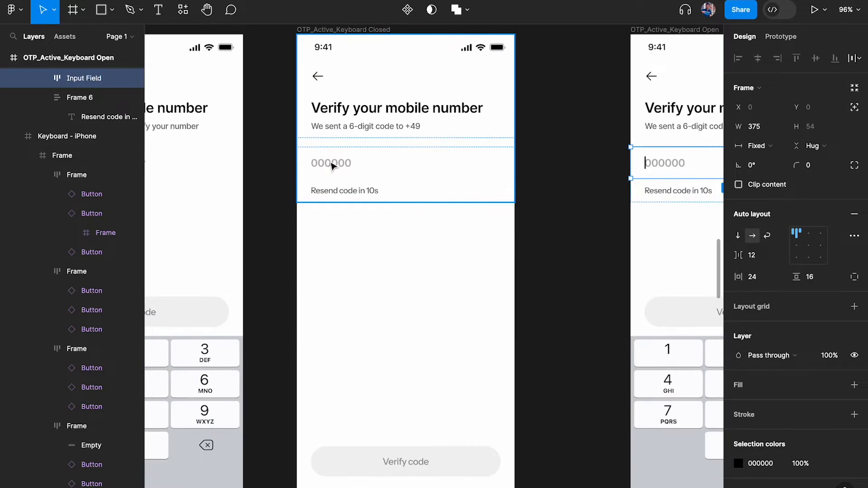
pyautogui.scroll(-2, 332, 165)
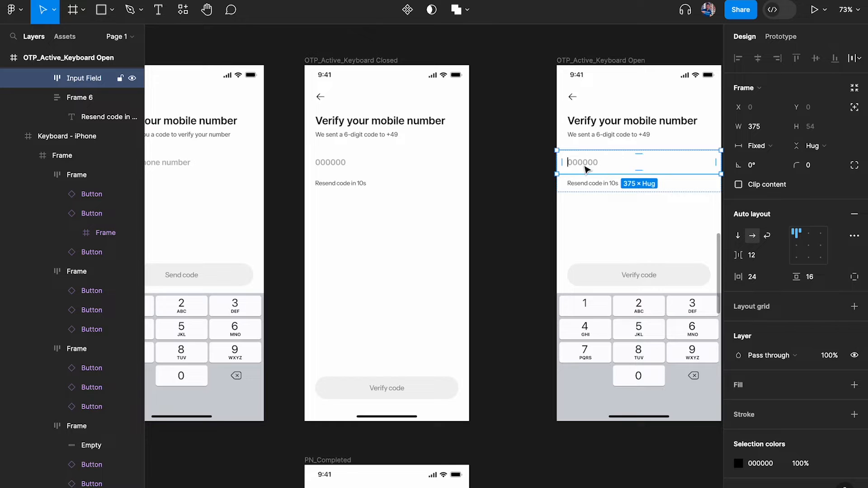
pyautogui.scroll(3, 339, 163)
pyautogui.click(365, 167)
pyautogui.hscroll(4, 367, 167)
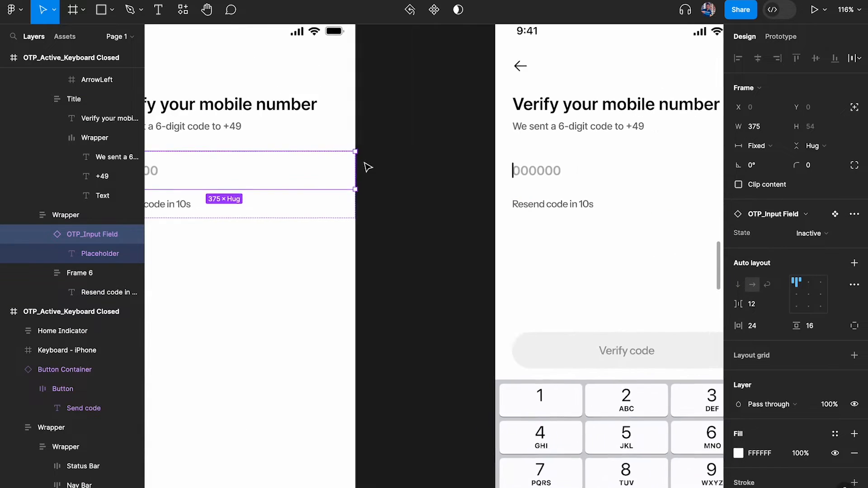
pyautogui.hscroll(3, 364, 164)
pyautogui.click(444, 203)
pyautogui.click(446, 162)
pyautogui.press('super+v')
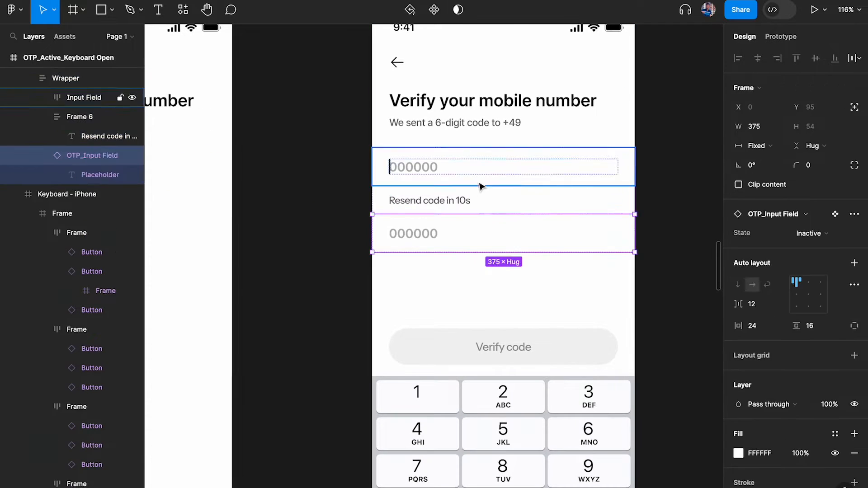
pyautogui.press('Up')
pyautogui.press('Up')
# Set the pasted field's State to Active and delete the old plain input field
pyautogui.click(809, 233)
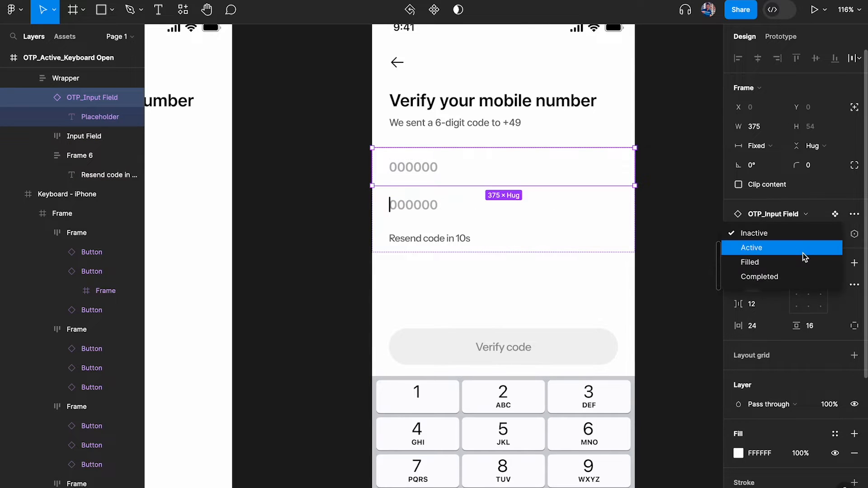
pyautogui.click(803, 248)
pyautogui.click(443, 217)
pyautogui.press('Delete')
# In OTP_Active_Suggestion, paste the OTP_Input Field into the inner wrapper and delete the old Input Field
pyautogui.scroll(-5, 442, 214)
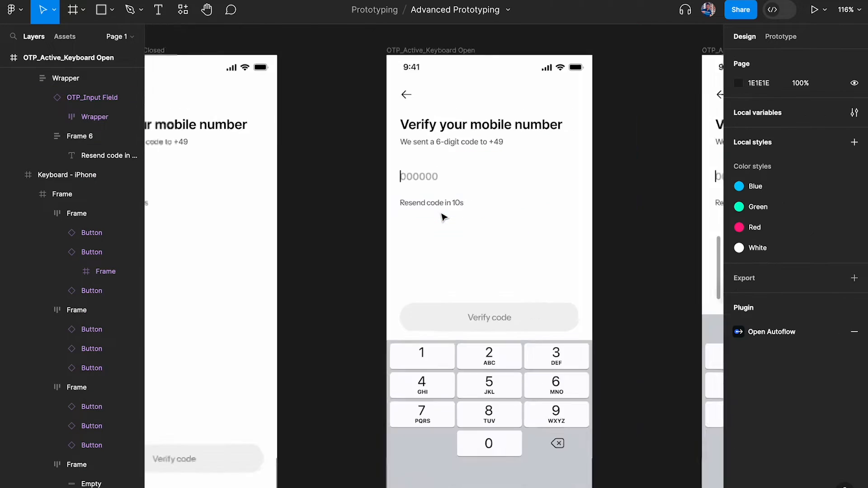
pyautogui.scroll(4, 547, 194)
pyautogui.click(538, 127)
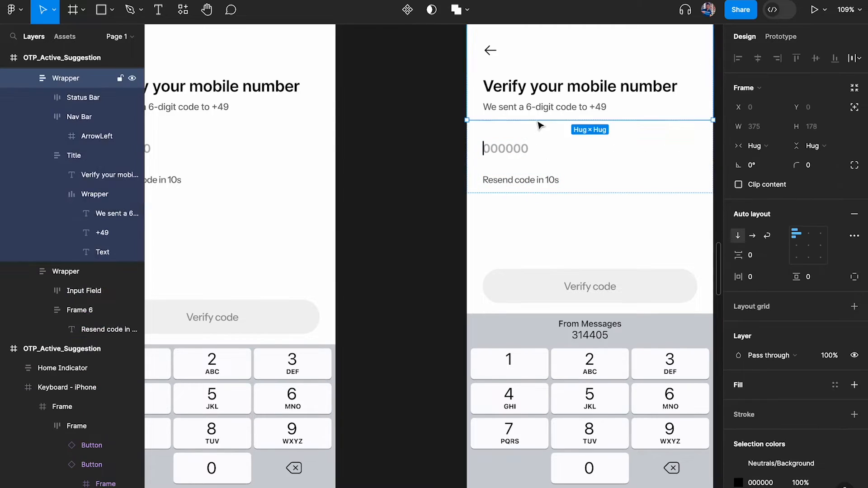
pyautogui.doubleClick(526, 163)
pyautogui.hotkey('ctrl', 'v')
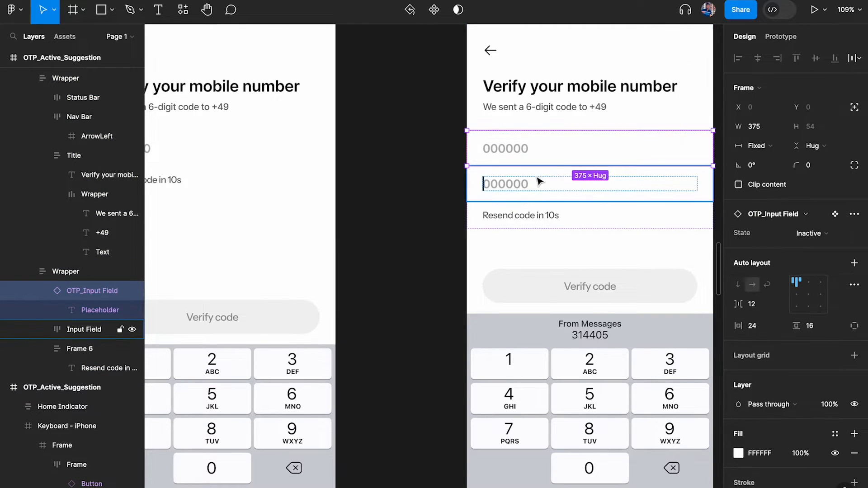
pyautogui.click(538, 192)
pyautogui.press('Delete')
# Set the Suggestion screen's OTP field to Active and verify the Keyboard Open field's state
pyautogui.keyDown('ctrl'); pyautogui.click(526, 179); pyautogui.keyUp('ctrl')
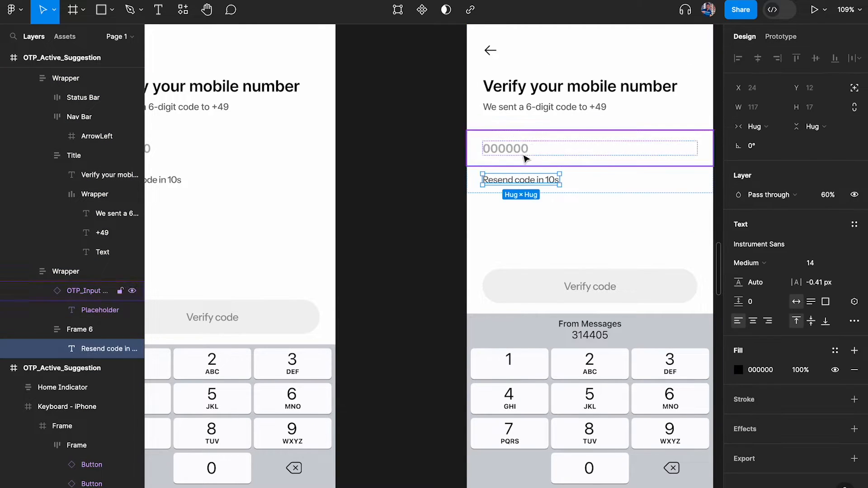
pyautogui.click(525, 158)
pyautogui.click(824, 233)
pyautogui.click(816, 247)
pyautogui.hscroll(-5, 506, 219)
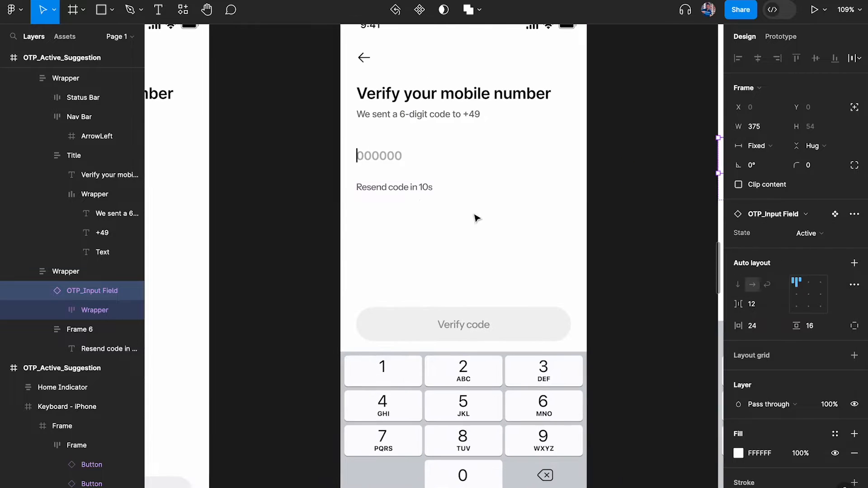
pyautogui.keyDown('ctrl'); pyautogui.click(394, 188); pyautogui.keyUp('ctrl')
pyautogui.click(398, 155)
pyautogui.click(246, 189)
pyautogui.scroll(-5, 246, 190)
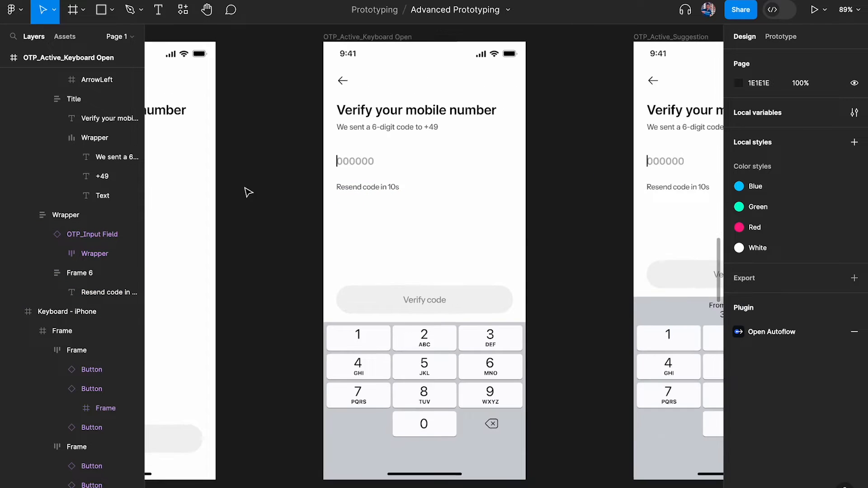
# Zoom in on OTP_Active_Suggestion and try selecting the keyboard with the suggestion bar
pyautogui.hscroll(2, 249, 192)
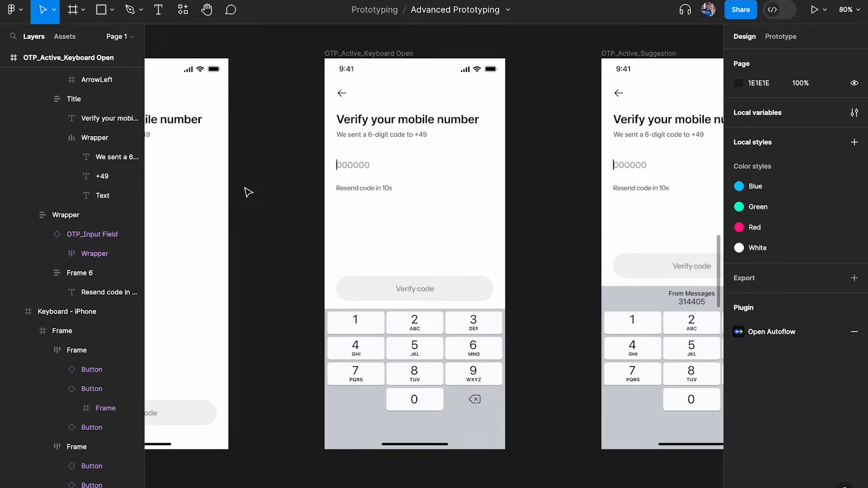
pyautogui.scroll(-4, 248, 192)
pyautogui.scroll(3, 566, 310)
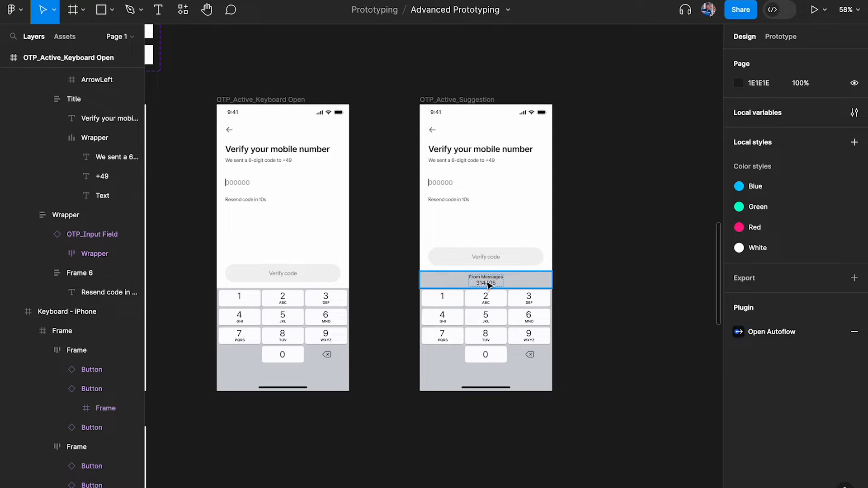
pyautogui.hscroll(-2, 502, 283)
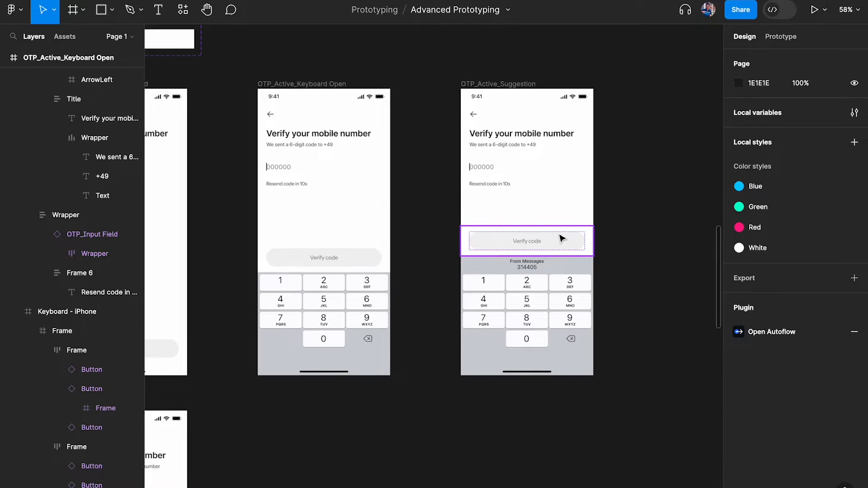
pyautogui.hscroll(4, 563, 238)
pyautogui.click(465, 240)
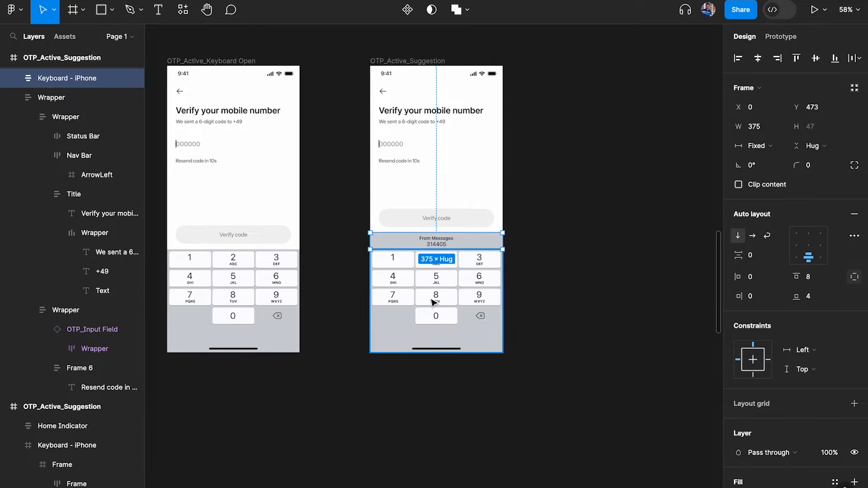
pyautogui.hscroll(-2, 457, 292)
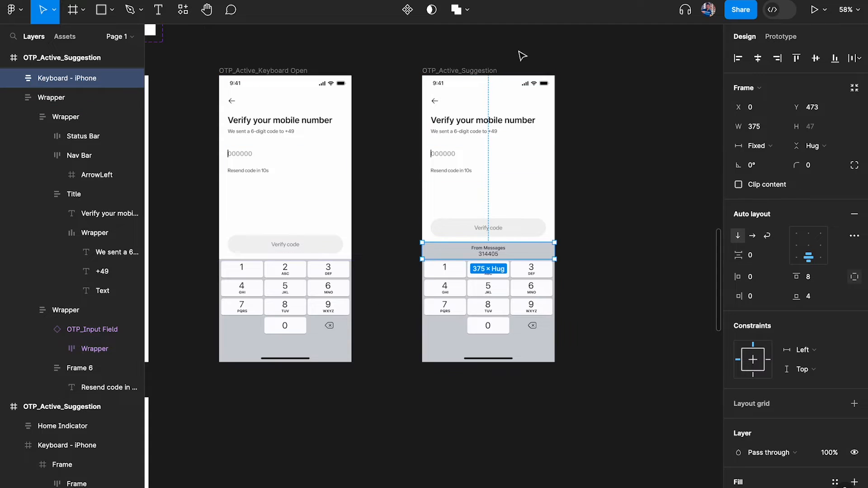
pyautogui.click(559, 240)
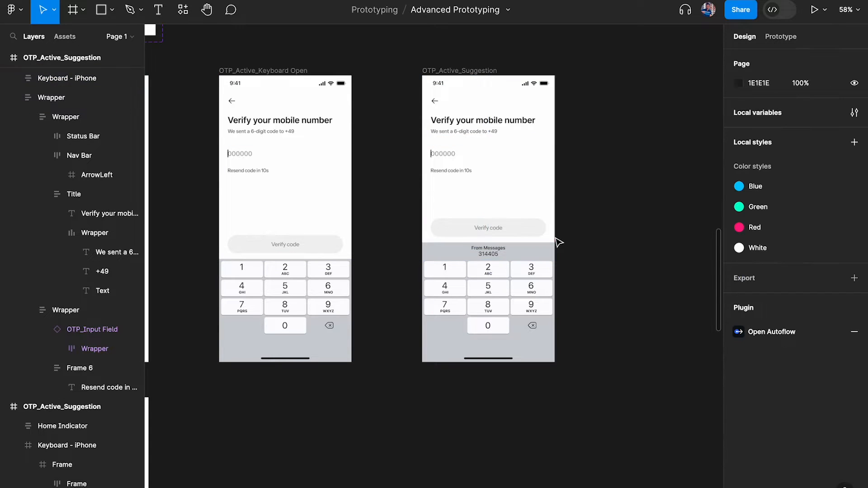
# Select the Keyboard - iPhone with the From Messages 314405 suggestion and show its Prototype settings
pyautogui.scroll(1, 533, 235)
pyautogui.scroll(5, 482, 215)
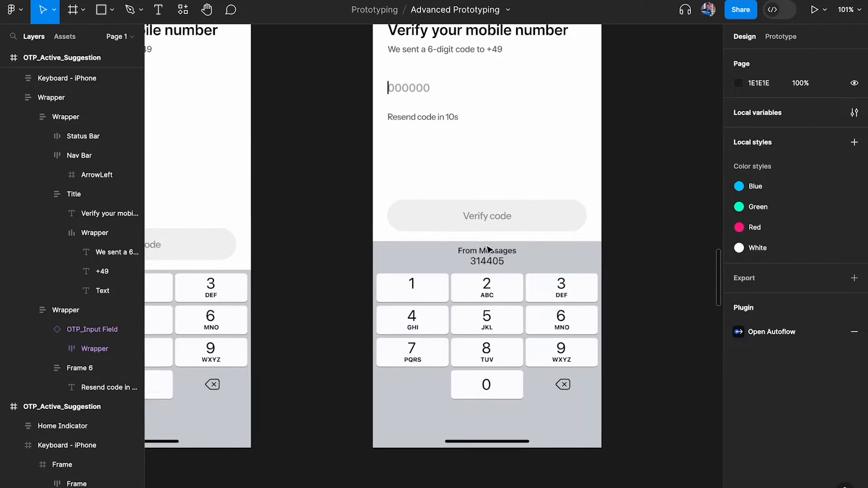
pyautogui.scroll(4, 451, 332)
pyautogui.click(421, 374)
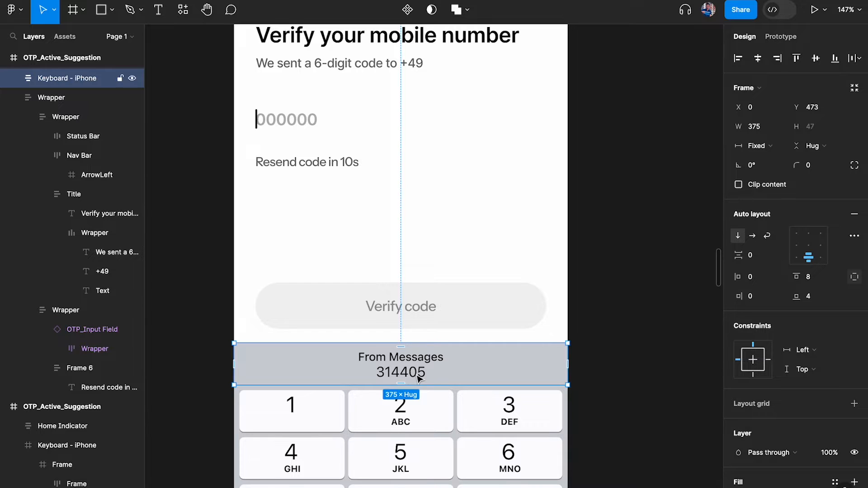
pyautogui.scroll(-1, 419, 379)
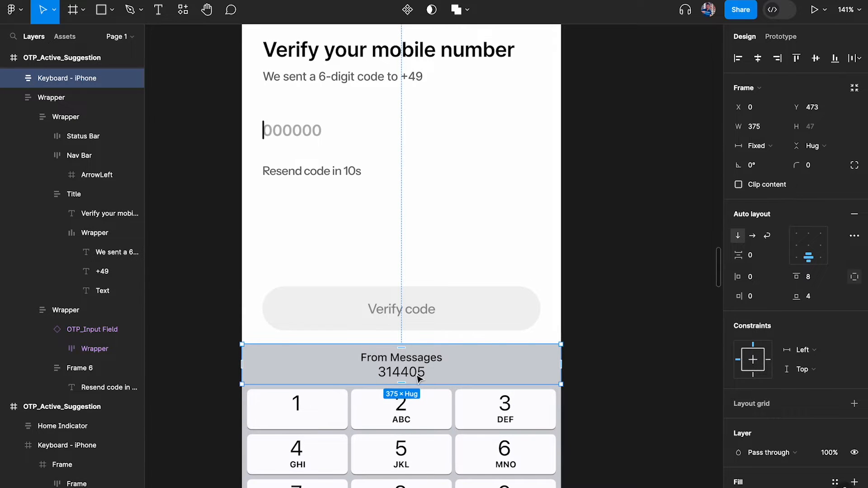
pyautogui.scroll(-5, 348, 357)
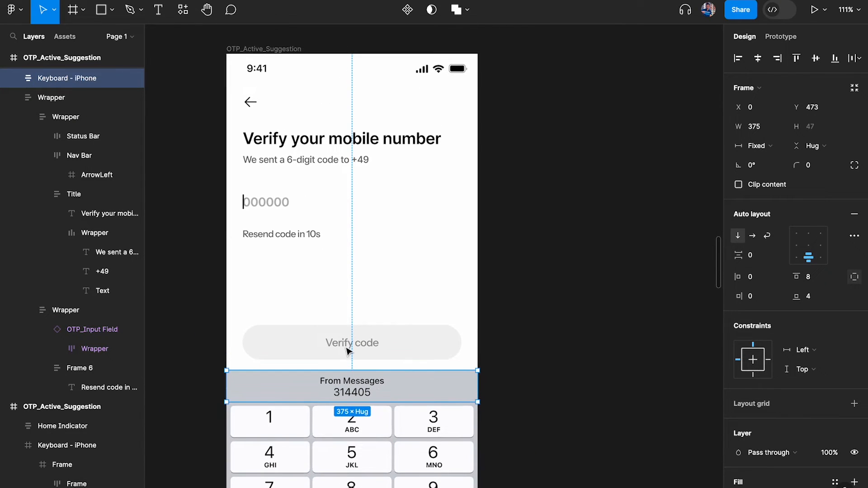
pyautogui.click(779, 36)
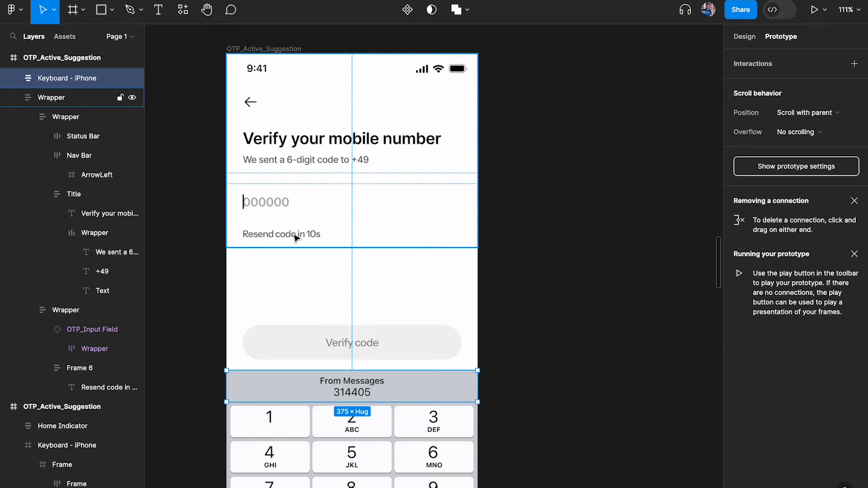
# Drag the interaction note out beside the OTP_Active_Suggestion screen
pyautogui.scroll(-8, 520, 235)
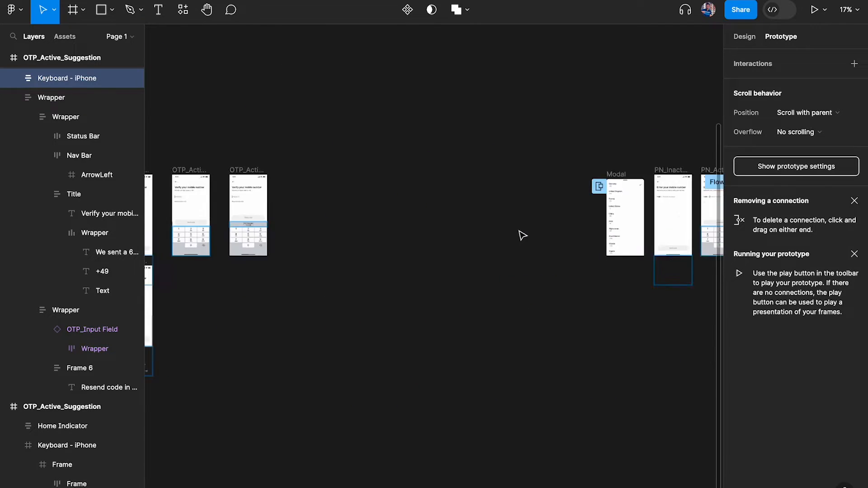
pyautogui.scroll(-5, 523, 235)
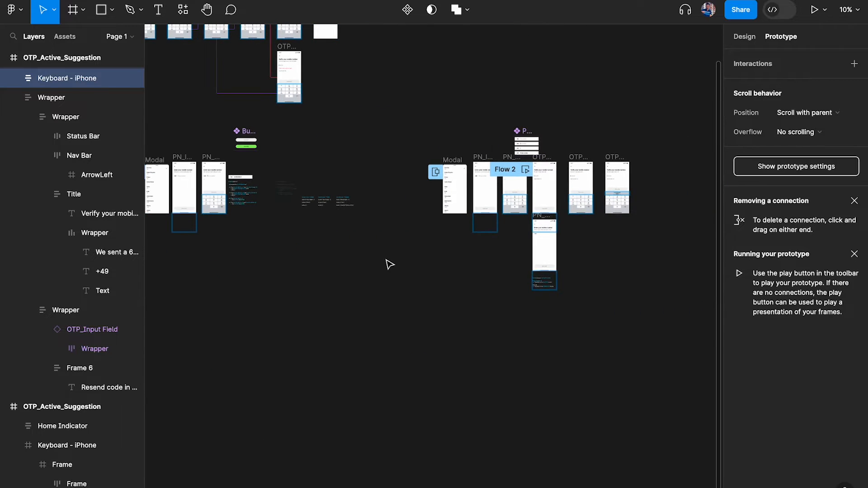
pyautogui.scroll(5, 574, 213)
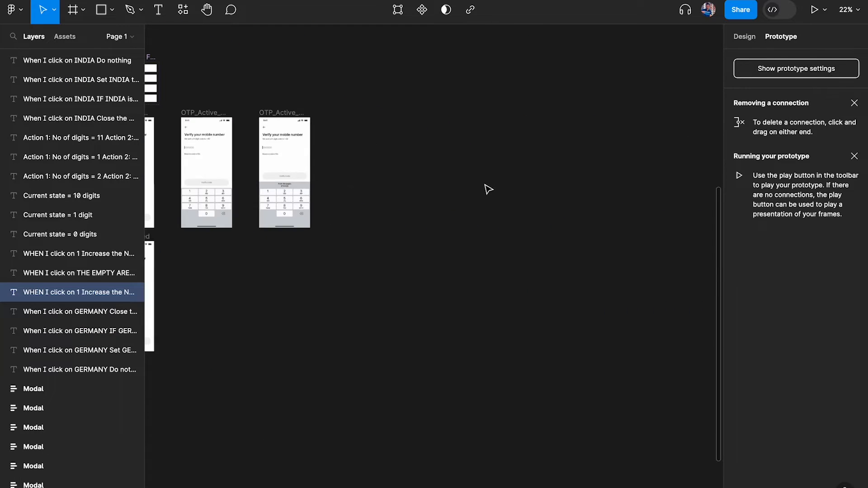
pyautogui.scroll(10, 488, 189)
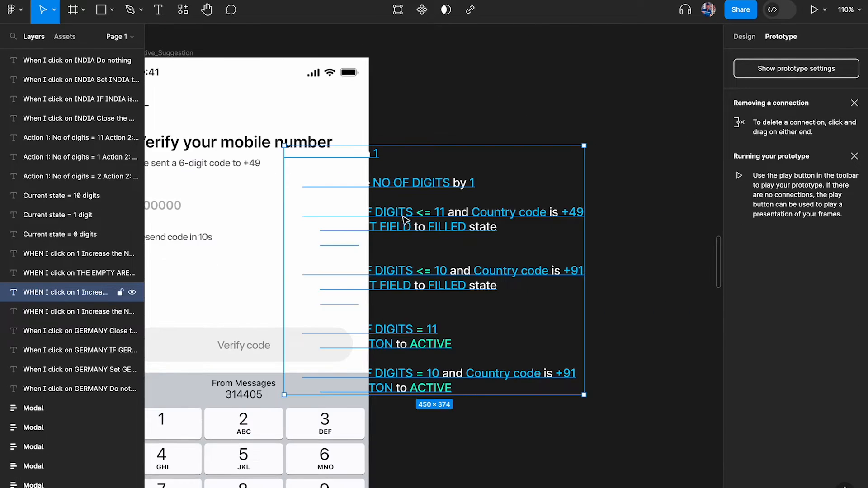
pyautogui.scroll(-3, 543, 224)
pyautogui.moveTo(406, 220); pyautogui.dragTo(523, 287)
# Reword the note to 'WHEN I click on the SUGGESTION BAR' and select 'SUGGESTION BAR' for styling
pyautogui.doubleClick(520, 228)
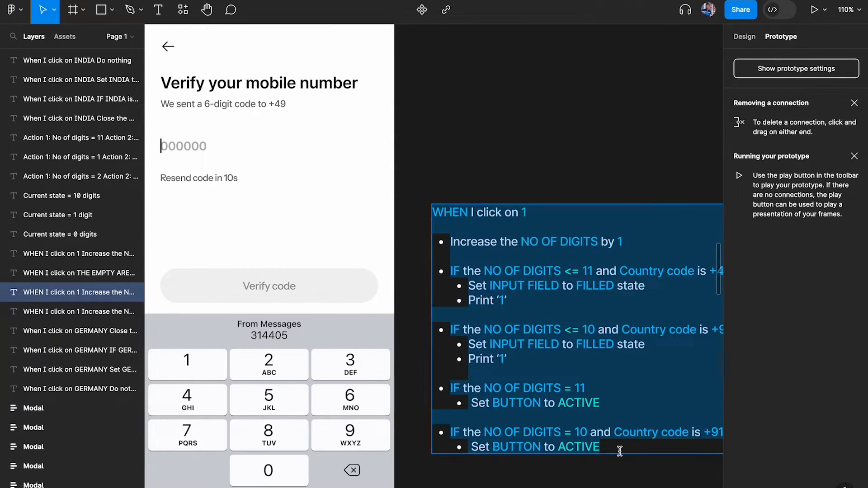
pyautogui.moveTo(620, 451); pyautogui.dragTo(411, 233)
pyautogui.press('BackSpace')
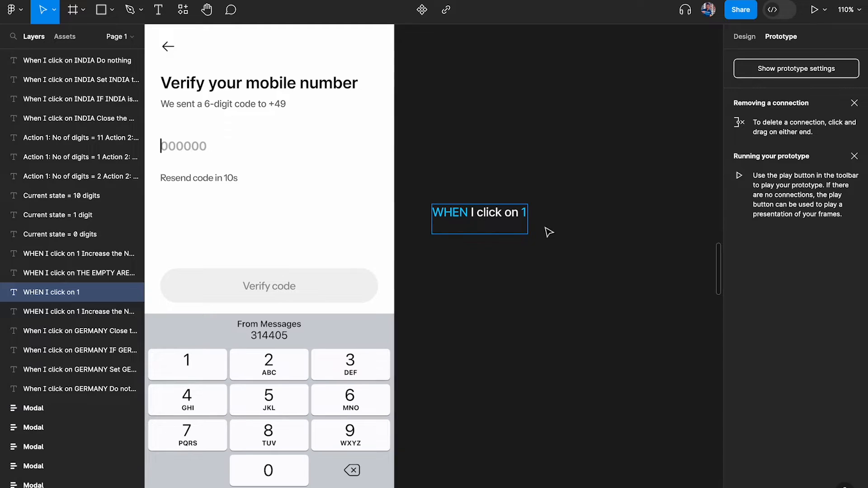
pyautogui.press('BackSpace')
pyautogui.press('BackSpace')
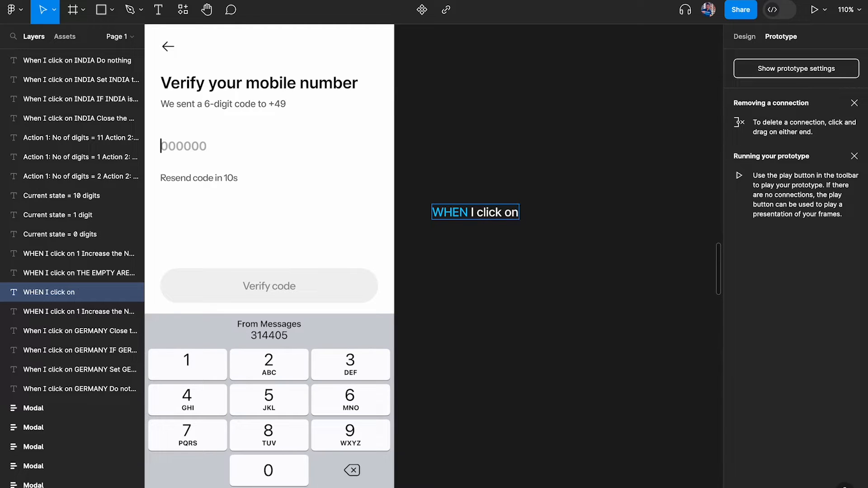
pyautogui.write('the SUGGEST')
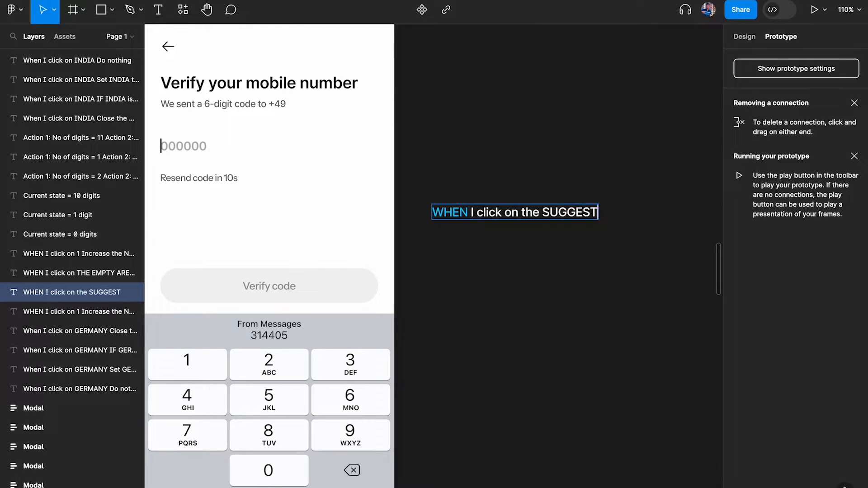
pyautogui.write('ION BAR')
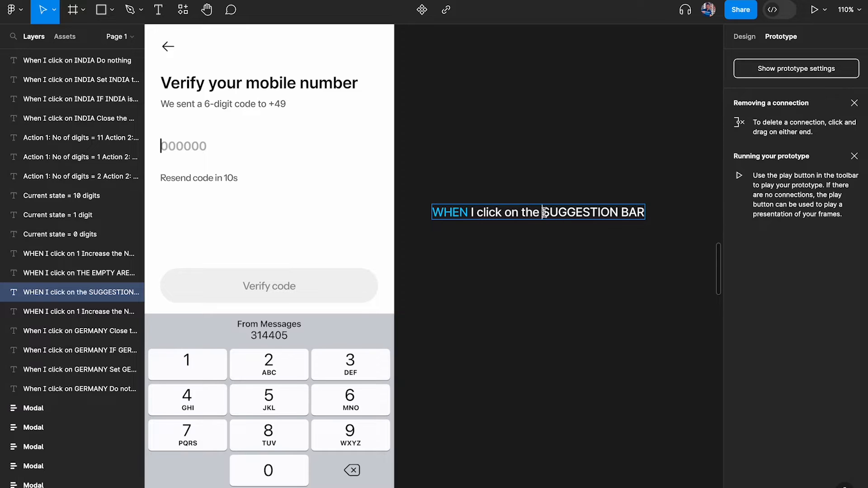
pyautogui.moveTo(544, 213); pyautogui.dragTo(645, 212)
pyautogui.click(744, 36)
# Colour SUGGESTION BAR with the Blue style and finish editing the note
pyautogui.click(835, 331)
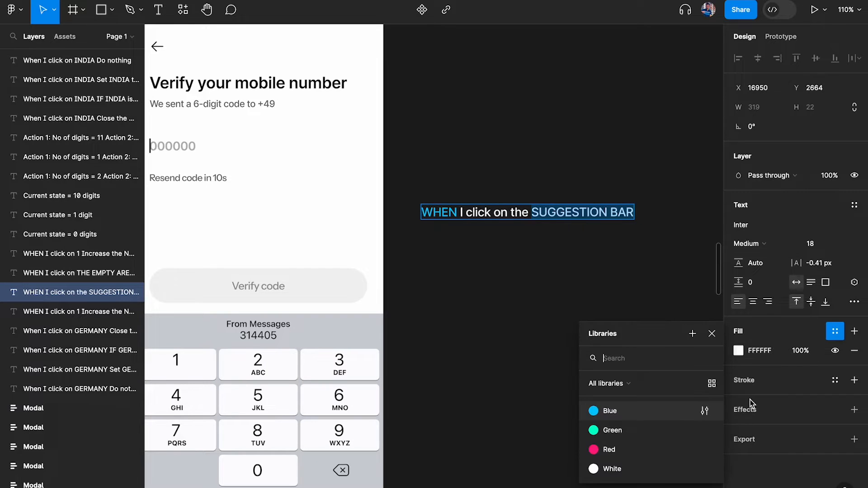
pyautogui.click(610, 411)
pyautogui.press('Escape')
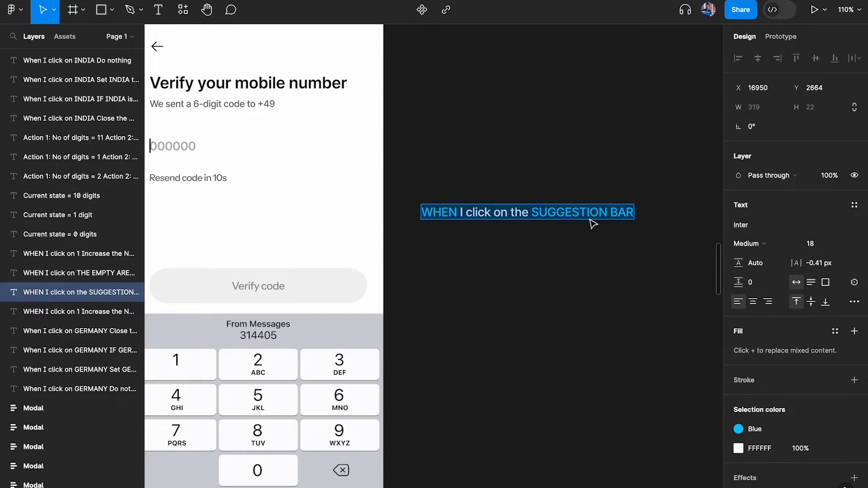
# Add a bullet reading 'Change OTP INPUT to FILLED state', fixing the misspelled word
pyautogui.press('Return')
pyautogui.press('Return')
pyautogui.press('Return')
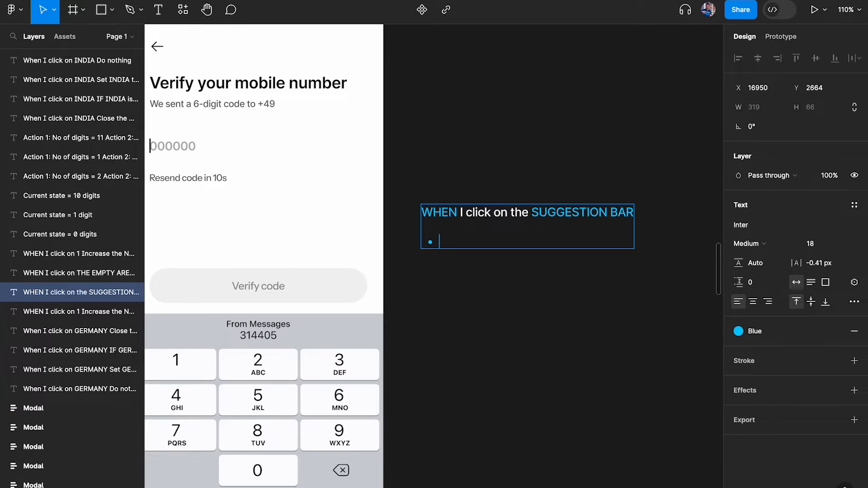
pyautogui.hscroll(-5, 417, 141)
pyautogui.scroll(2, 268, 169)
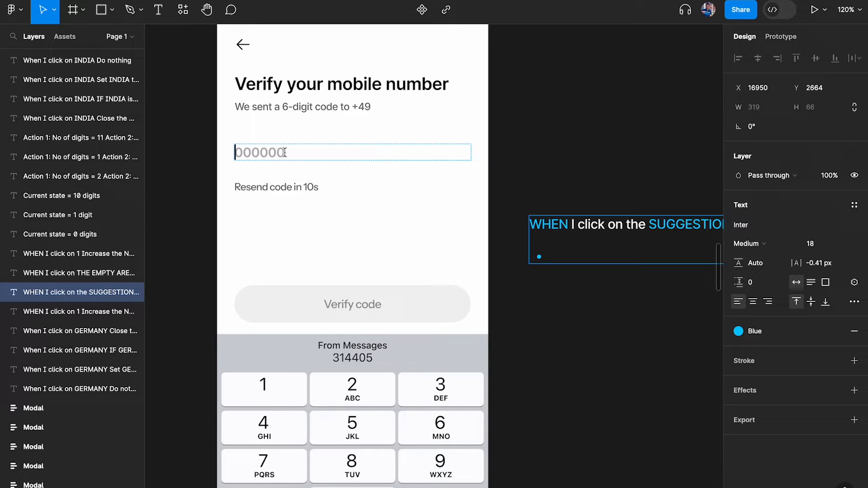
pyautogui.write('Change OT')
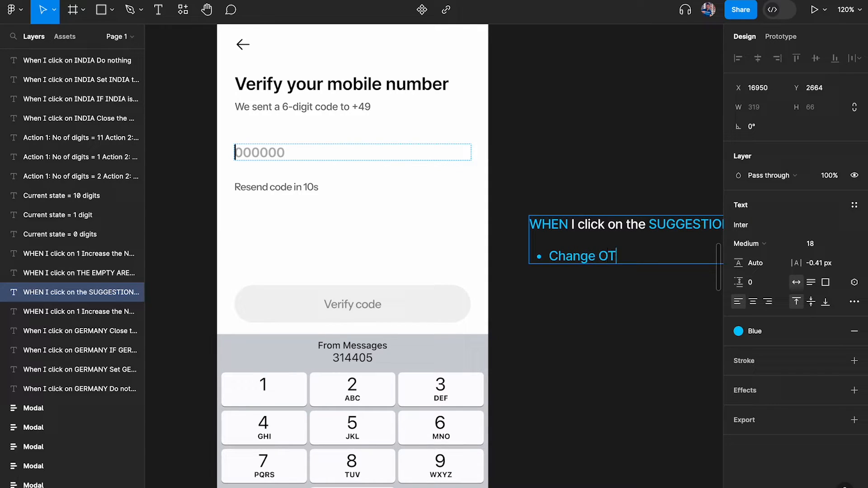
pyautogui.write('P sattatus to FILLED state')
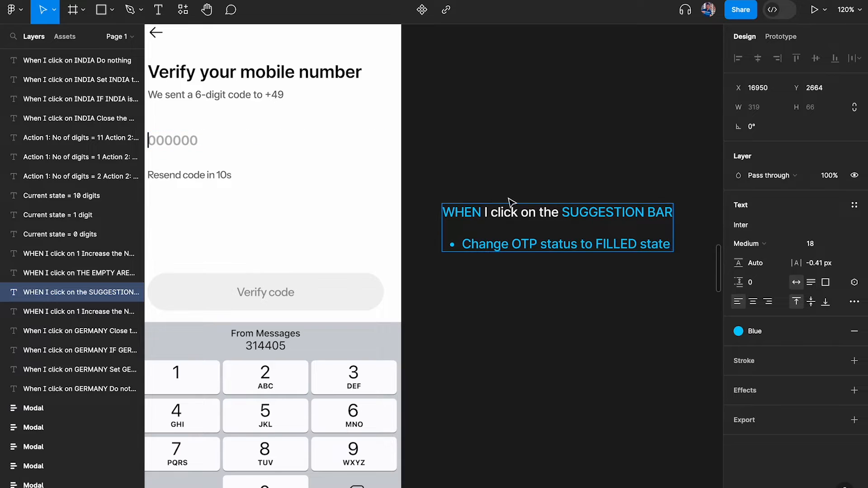
pyautogui.click(570, 245)
pyautogui.doubleClick(570, 244)
pyautogui.write('state')
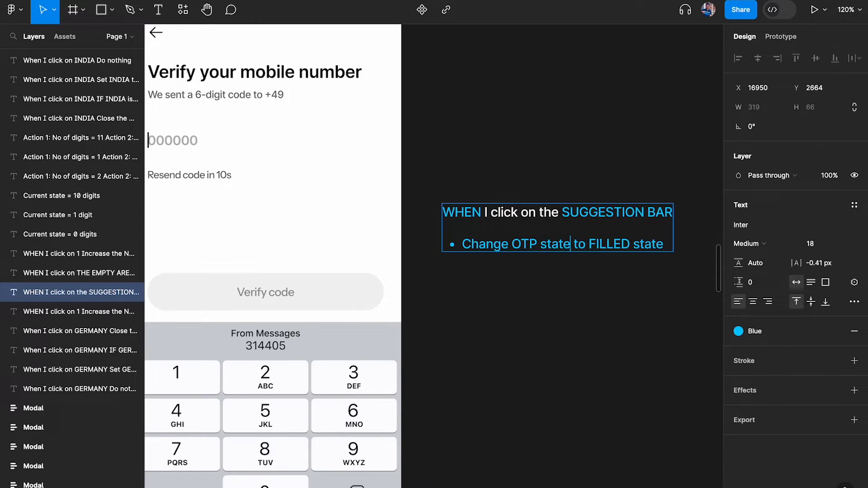
pyautogui.hotkey('ctrl', 'shift', 'Left')
pyautogui.write('INPUT')
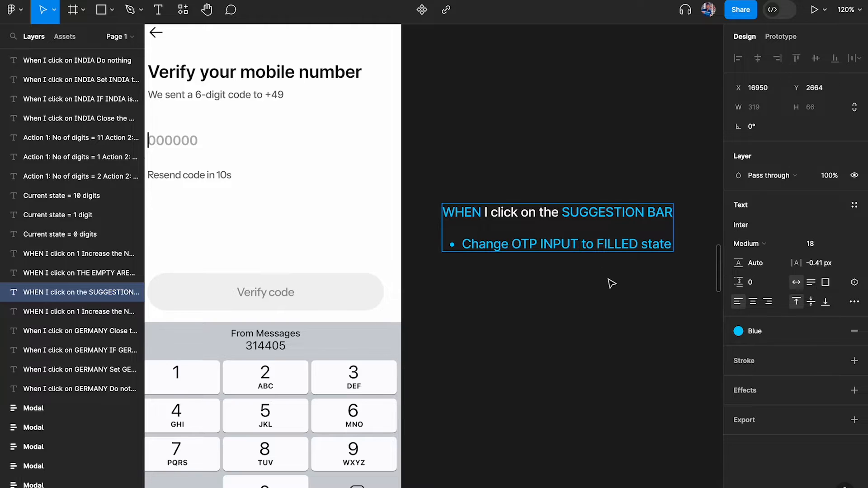
# Make the bullet line White, with OTP INPUT and FILLED in the Blue style
pyautogui.hscroll(2, 606, 280)
pyautogui.scroll(2, 533, 240)
pyautogui.moveTo(395, 226); pyautogui.dragTo(760, 226)
pyautogui.click(835, 331)
pyautogui.click(662, 469)
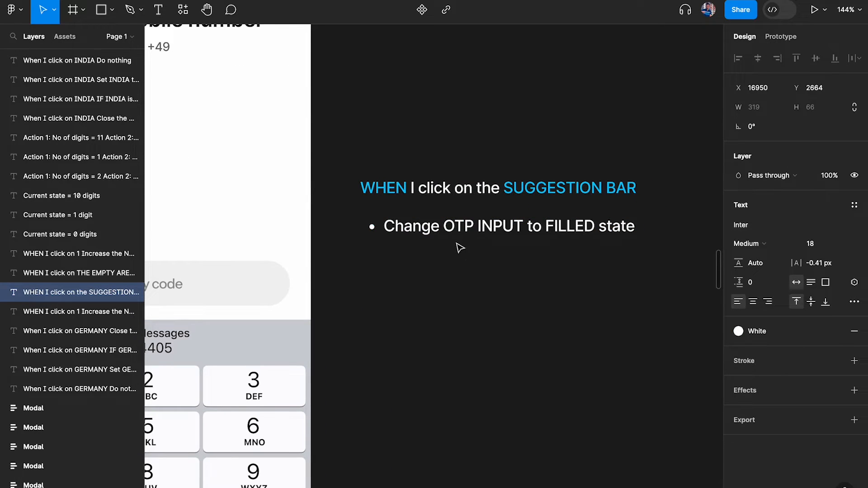
pyautogui.moveTo(444, 226); pyautogui.dragTo(525, 226)
pyautogui.click(835, 331)
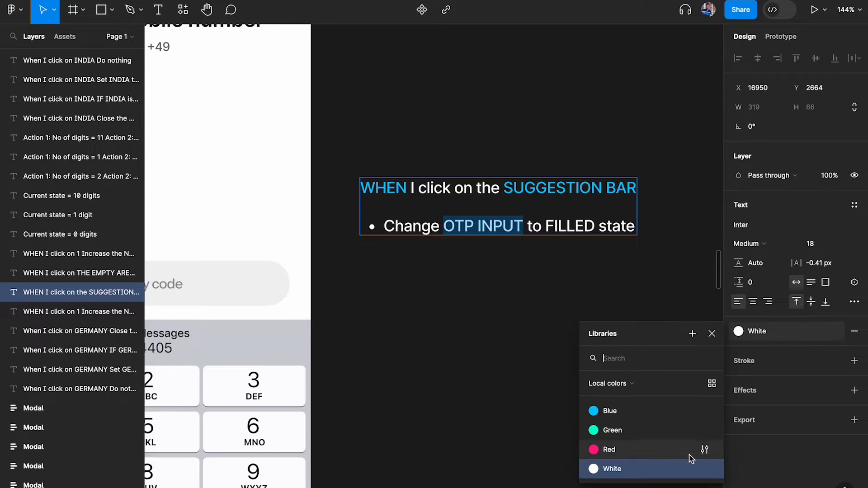
pyautogui.click(610, 411)
pyautogui.moveTo(545, 226); pyautogui.dragTo(595, 226)
pyautogui.click(835, 331)
pyautogui.click(601, 412)
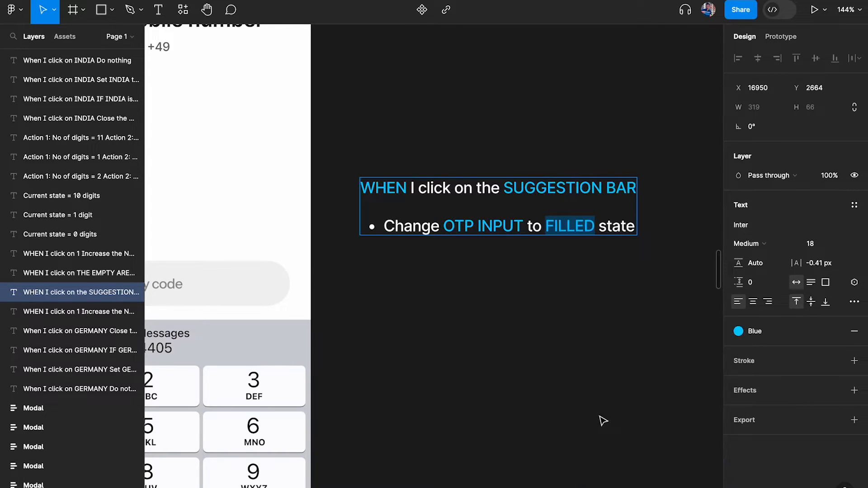
# Try switching the OTP input field to State=Filled, then undo back to Active
pyautogui.click(521, 338)
pyautogui.hscroll(-5, 520, 338)
pyautogui.click(189, 158)
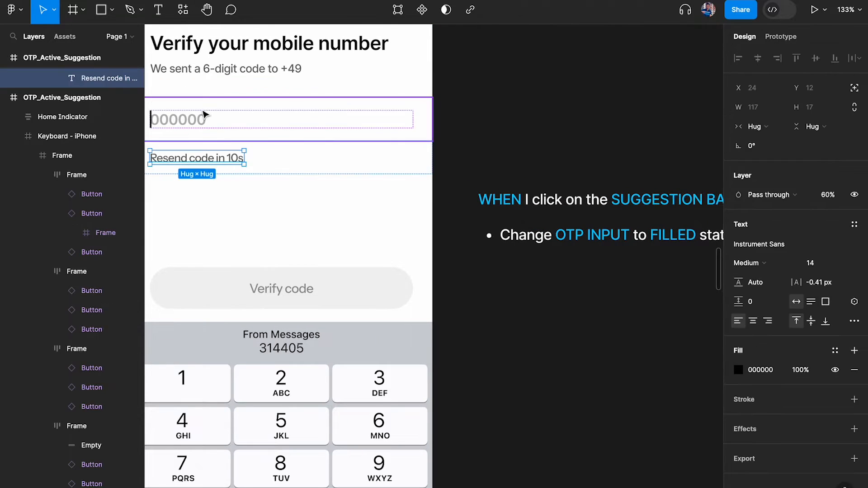
pyautogui.click(207, 117)
pyautogui.click(816, 233)
pyautogui.click(812, 253)
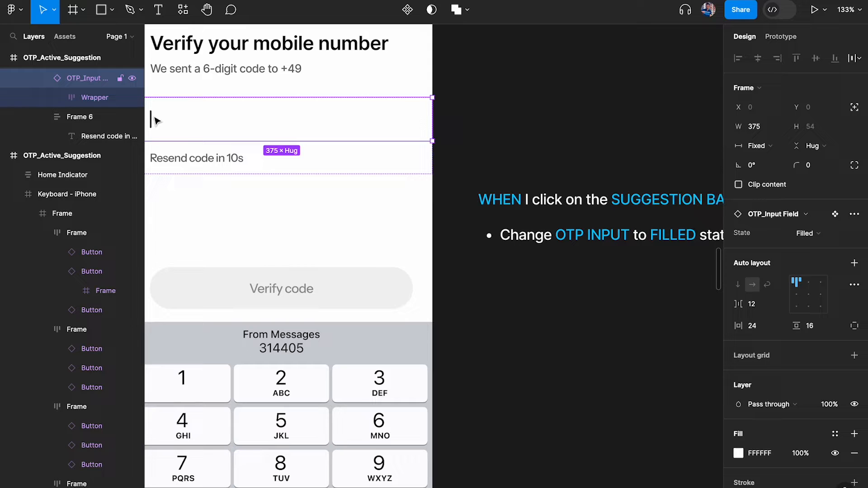
pyautogui.hotkey('ctrl', 'z')
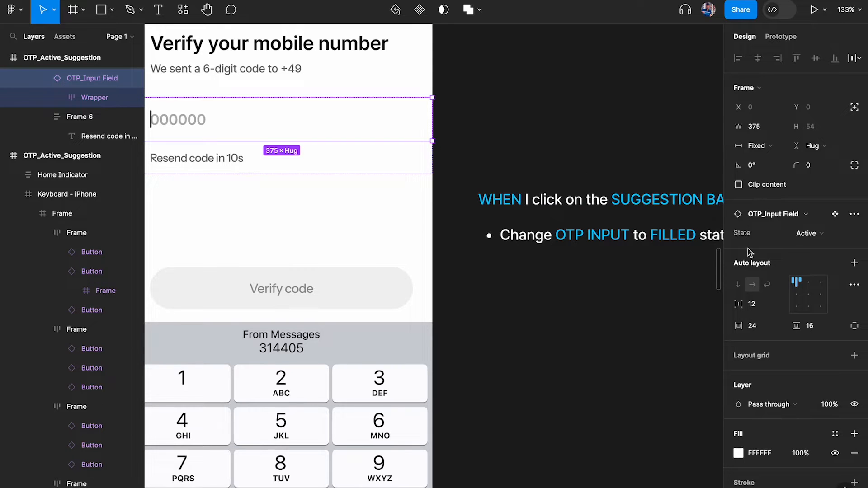
# Add a new bullet line to the note reading Print '314405'
pyautogui.hscroll(3, 600, 249)
pyautogui.doubleClick(552, 209)
pyautogui.press('Right')
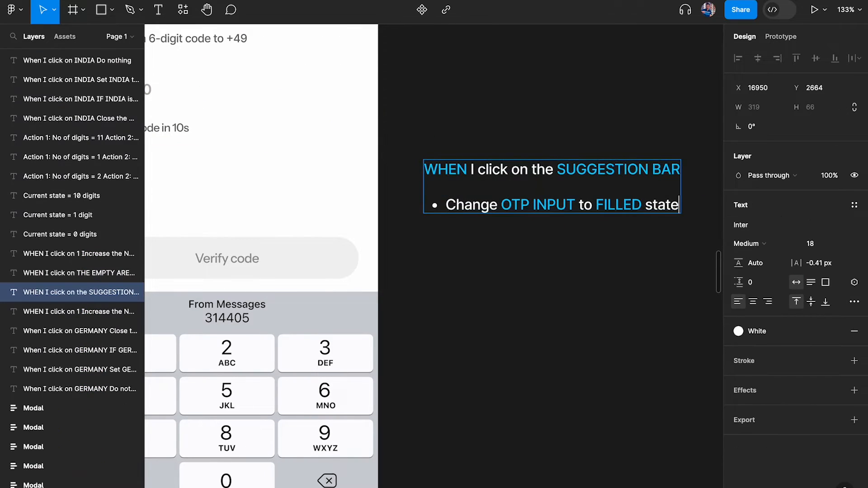
pyautogui.press('Return')
pyautogui.hscroll(-3, 434, 256)
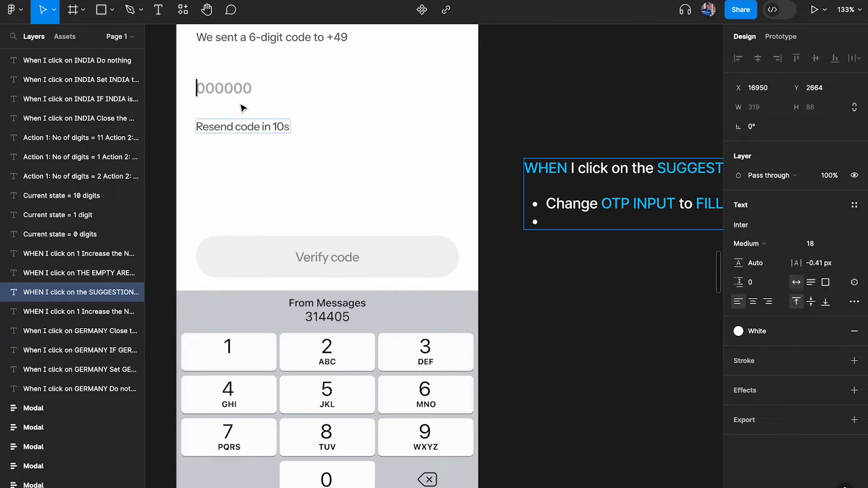
pyautogui.hscroll(3, 384, 137)
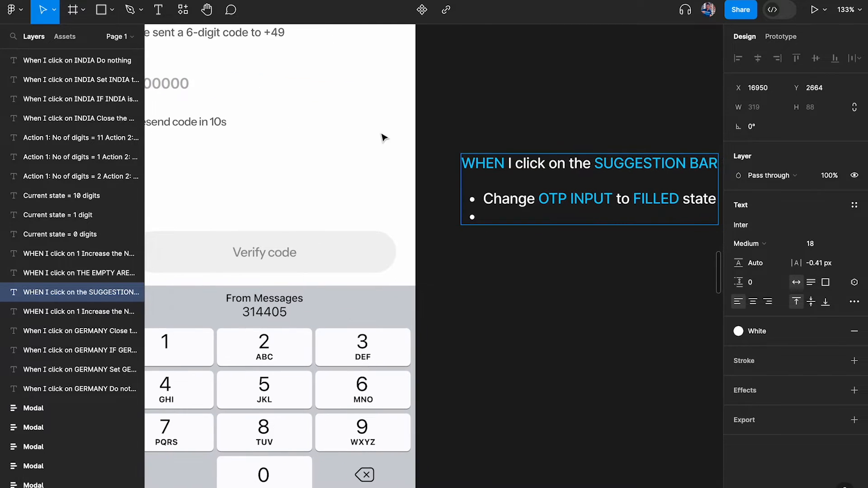
pyautogui.write('Print ‘314405’')
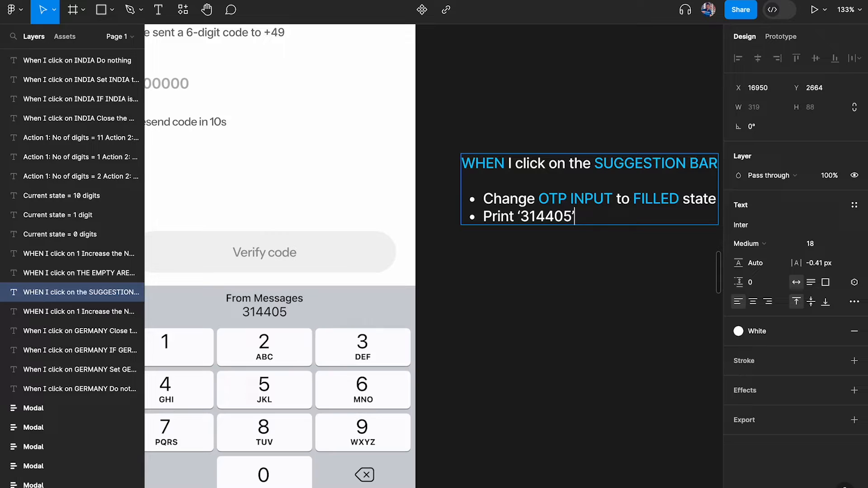
# Colour the code 314405 with the Blue style and deselect the note
pyautogui.hotkey('alt', 'shift', 'Left')
pyautogui.hotkey('shift', 'Right')
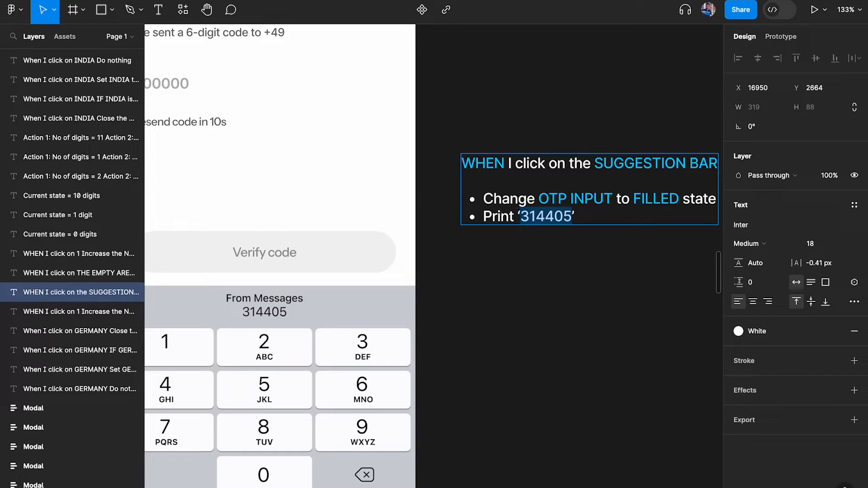
pyautogui.click(739, 331)
pyautogui.click(624, 412)
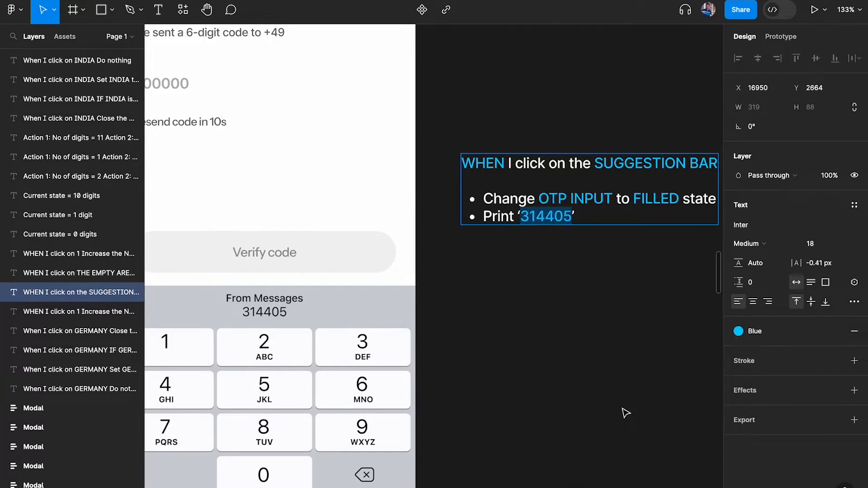
pyautogui.press('Escape')
pyautogui.click(542, 293)
# Select the OTP input field instance on the canvas
pyautogui.hscroll(2, 541, 293)
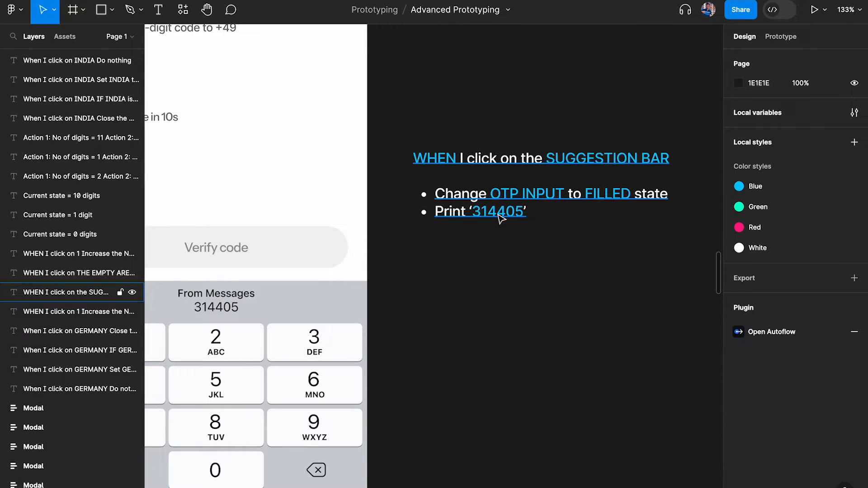
pyautogui.hscroll(-4, 501, 219)
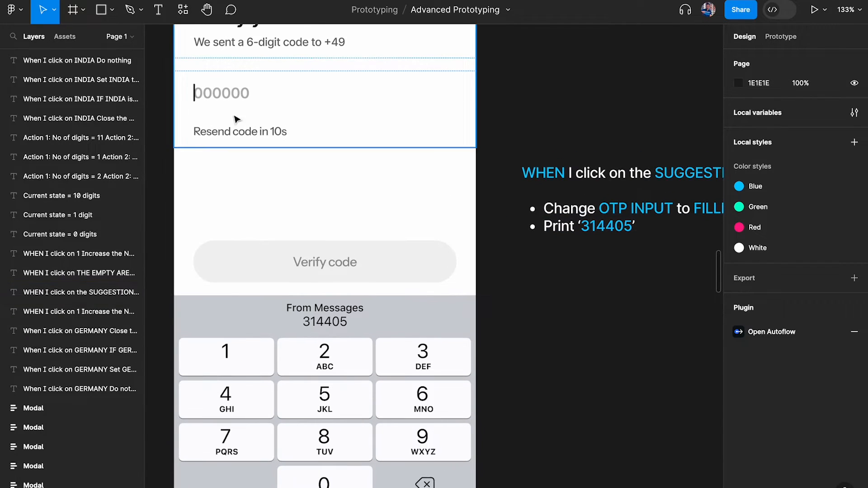
pyautogui.scroll(4, 215, 102)
pyautogui.scroll(-3, 246, 144)
pyautogui.hscroll(5, 246, 143)
pyautogui.scroll(3, 384, 204)
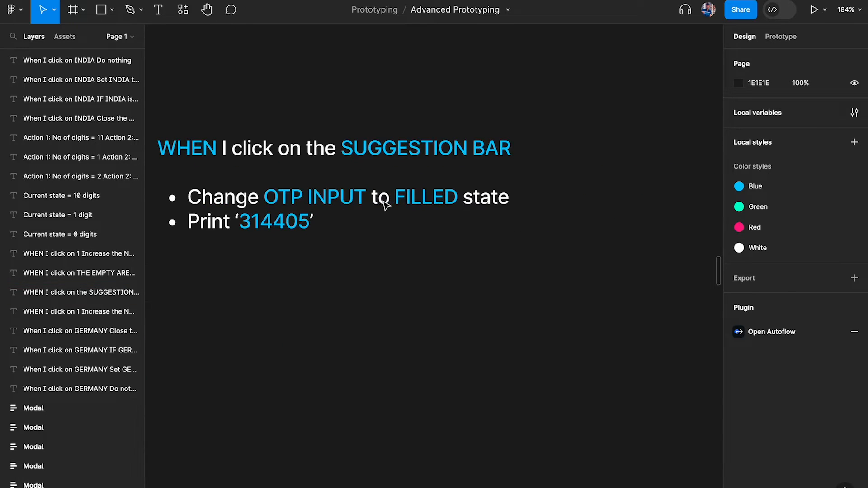
pyautogui.click(282, 199)
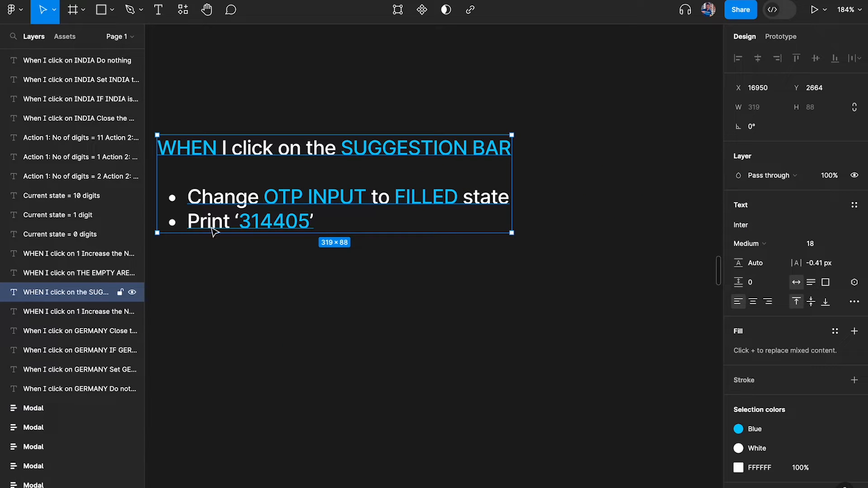
pyautogui.hscroll(-10, 337, 252)
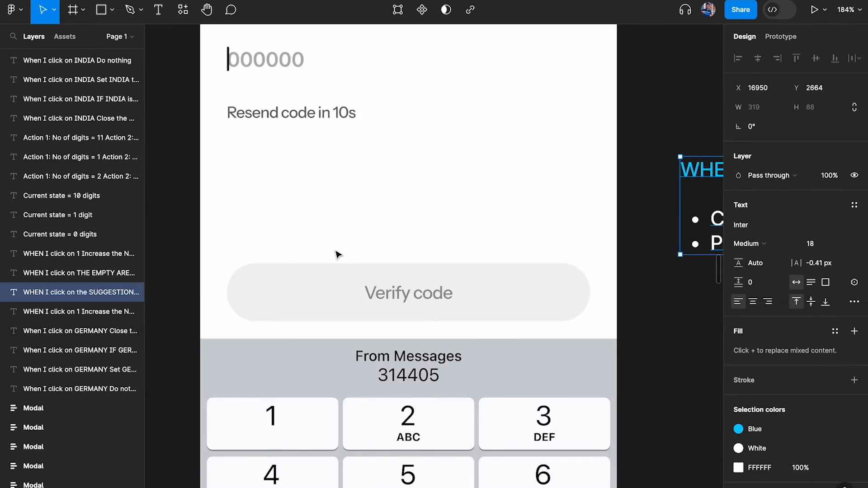
pyautogui.scroll(3, 317, 214)
pyautogui.click(301, 136)
pyautogui.doubleClick(301, 135)
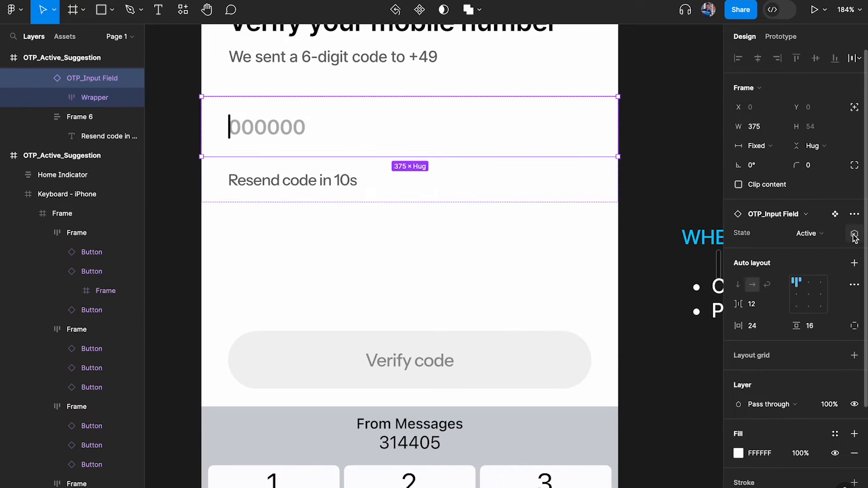
# Open Local variables and switch to the OTP Input collection
pyautogui.click(667, 147)
pyautogui.click(855, 112)
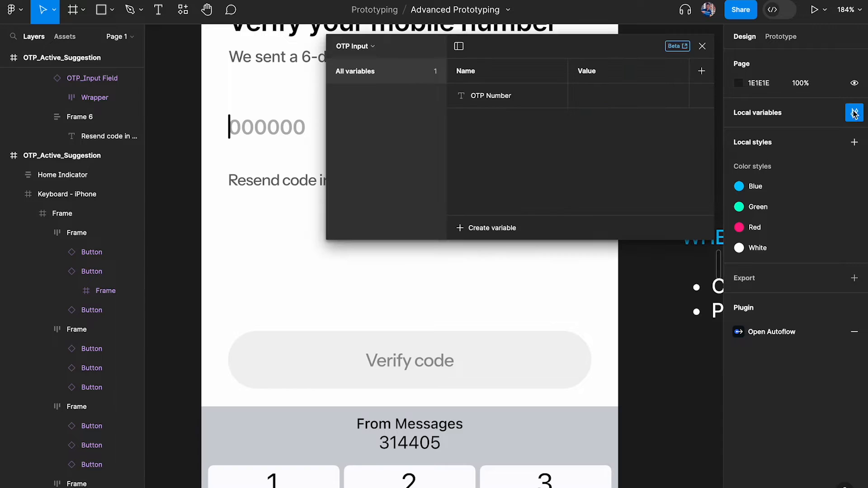
pyautogui.click(367, 46)
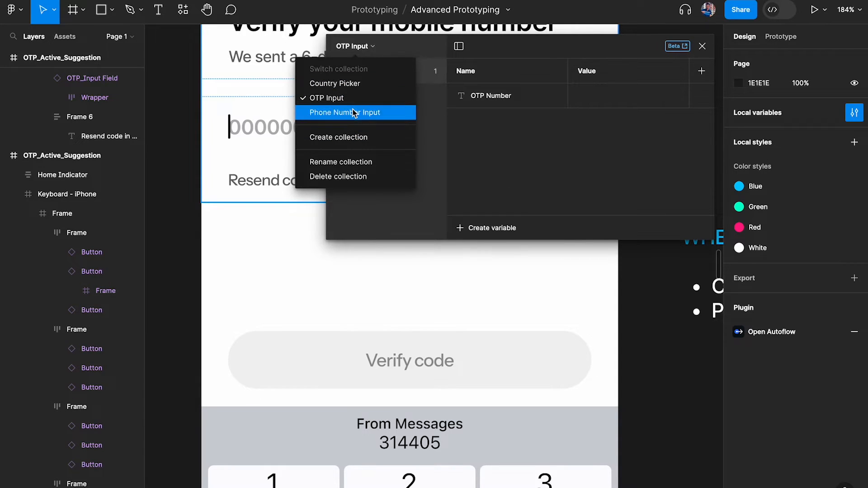
pyautogui.click(351, 112)
pyautogui.click(379, 46)
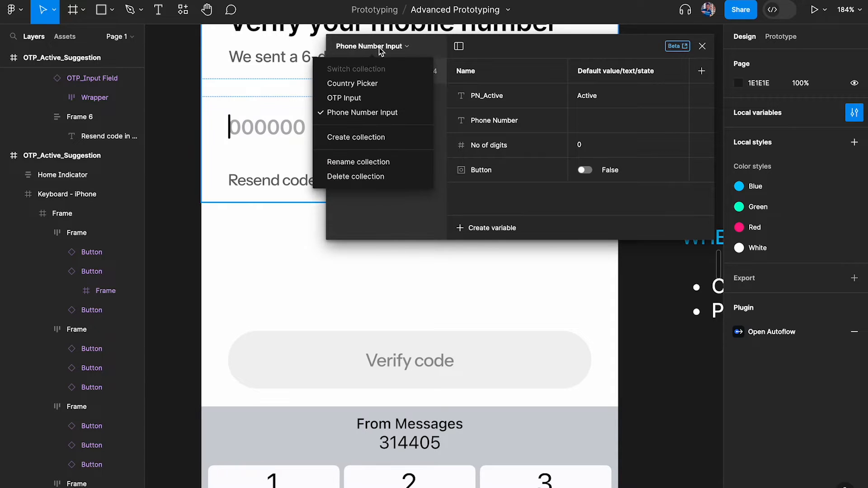
pyautogui.click(356, 99)
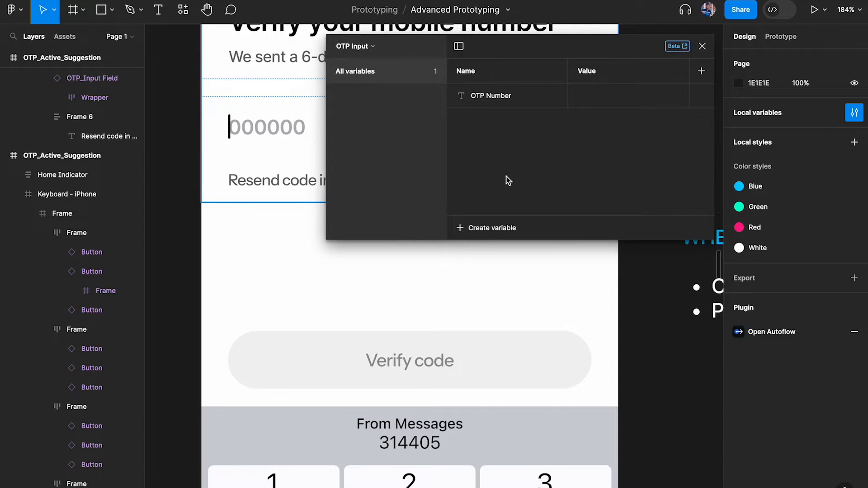
# Create a new string variable named 'OTP Input State'
pyautogui.click(489, 228)
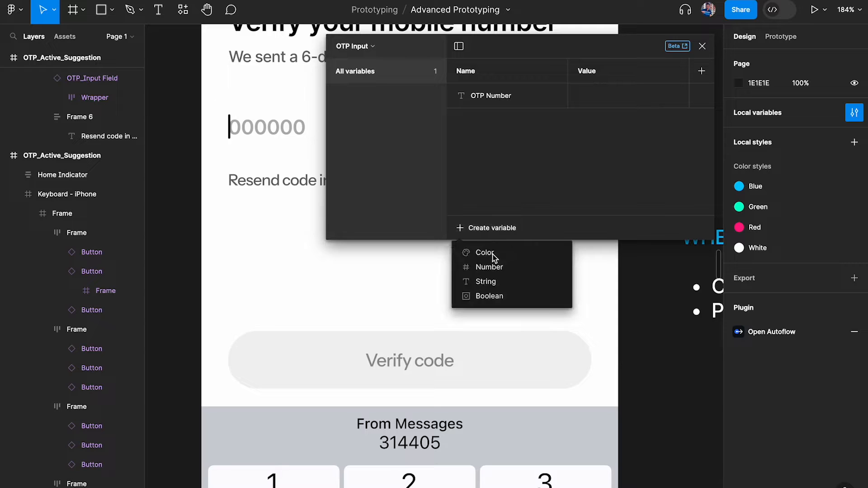
pyautogui.click(499, 281)
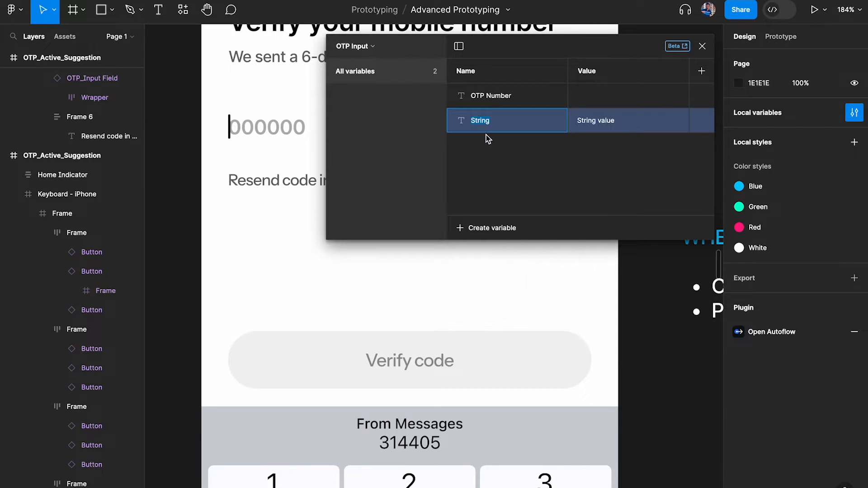
pyautogui.write('OTP Input State')
pyautogui.press('Return')
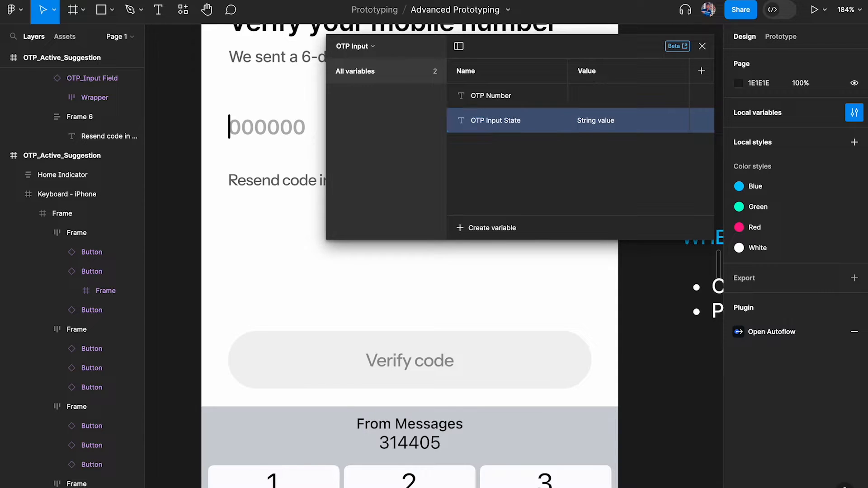
# Rename the new OTP Input collection variable to OTP_Active
pyautogui.click(377, 50)
pyautogui.click(361, 112)
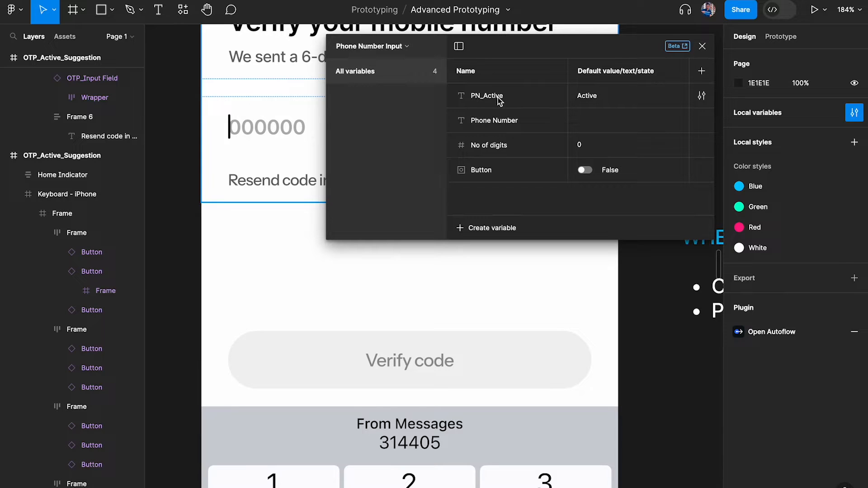
pyautogui.click(374, 51)
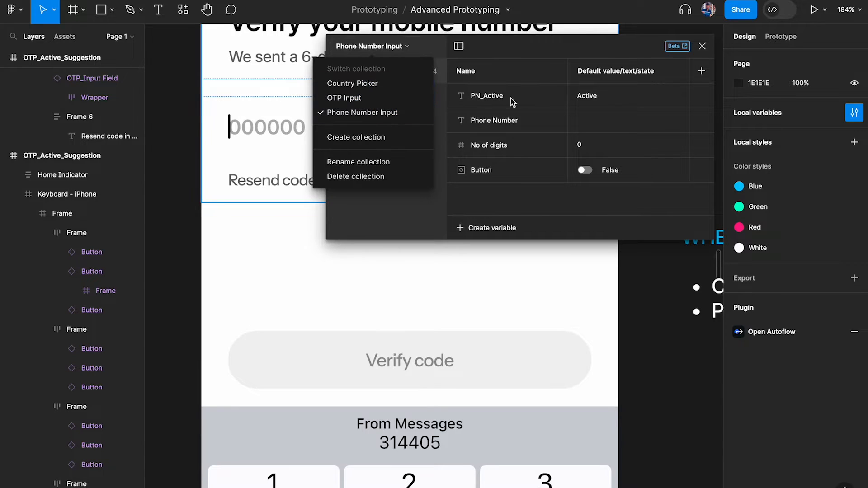
pyautogui.click(485, 100)
pyautogui.click(377, 52)
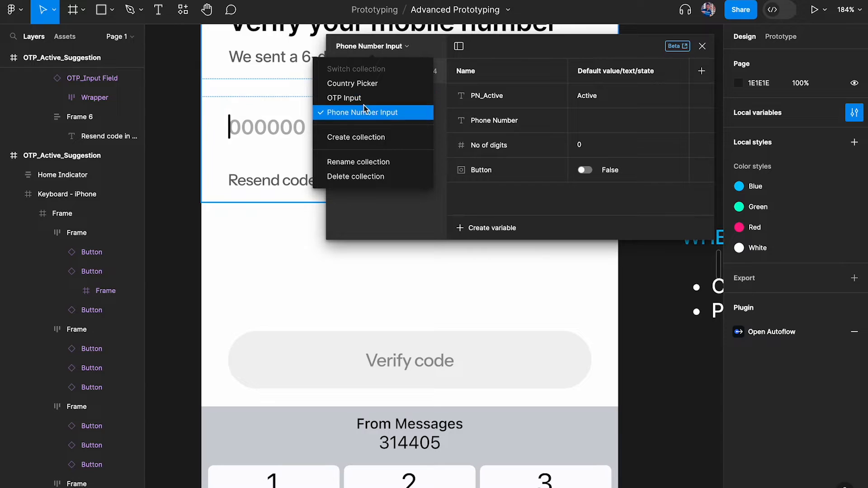
pyautogui.click(352, 99)
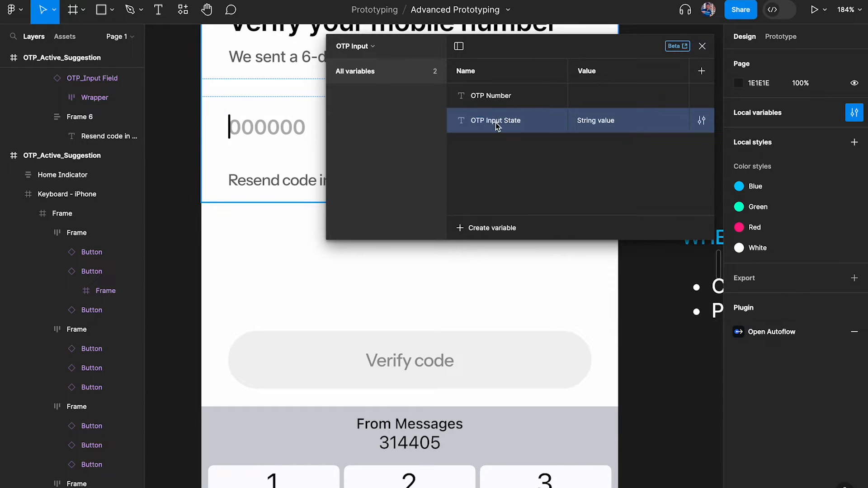
pyautogui.doubleClick(502, 123)
pyautogui.write('OPTP')
pyautogui.press('Return')
# Set OTP_Active's value to Active, close variables, and select the OTP input field
pyautogui.click(608, 123)
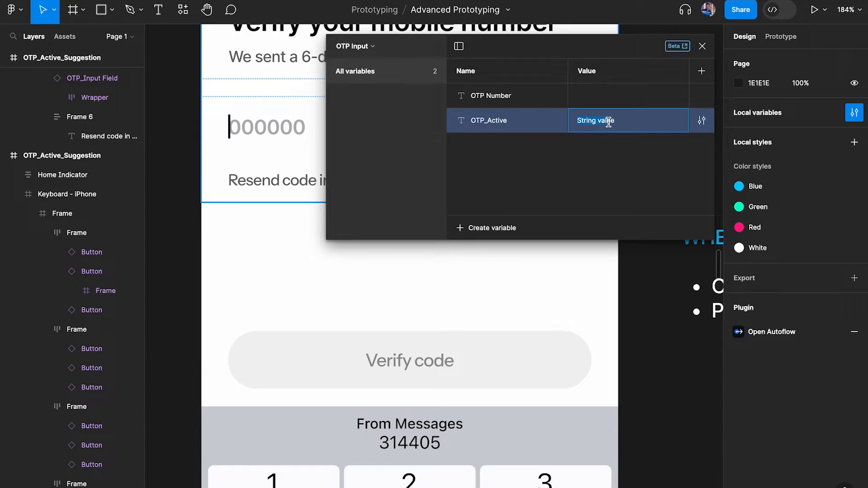
pyautogui.write('Active')
pyautogui.press('Return')
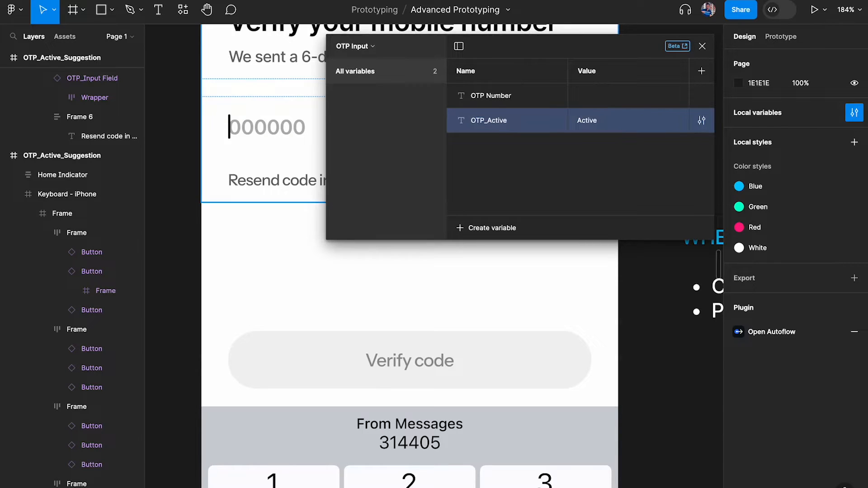
pyautogui.click(703, 45)
pyautogui.click(300, 181)
pyautogui.click(519, 126)
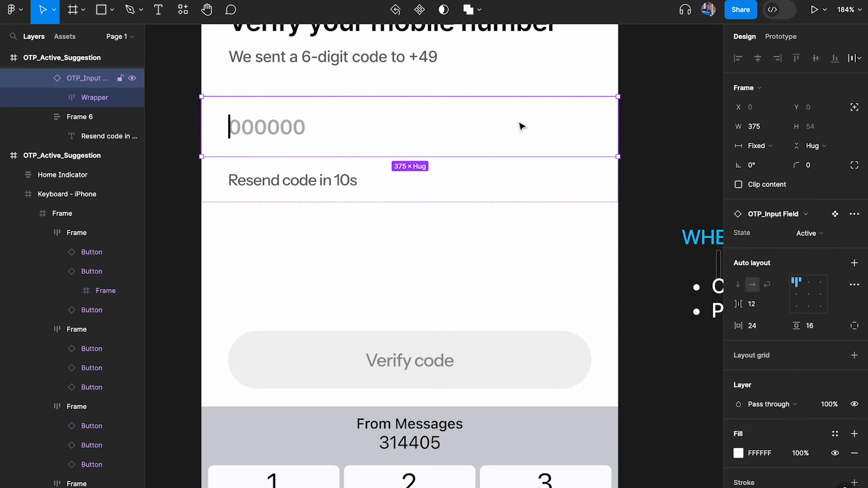
# Link the OTP_Input Field's State property to OTP_Active, found by searching 'otp'
pyautogui.click(855, 234)
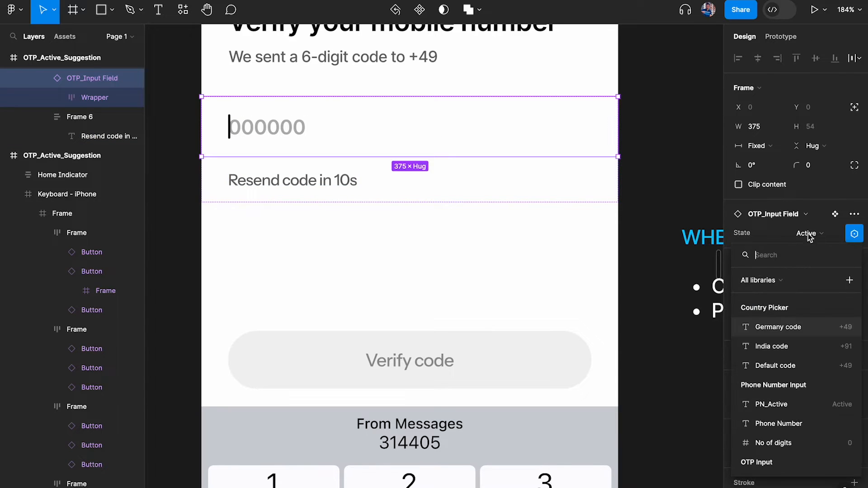
pyautogui.write('otp')
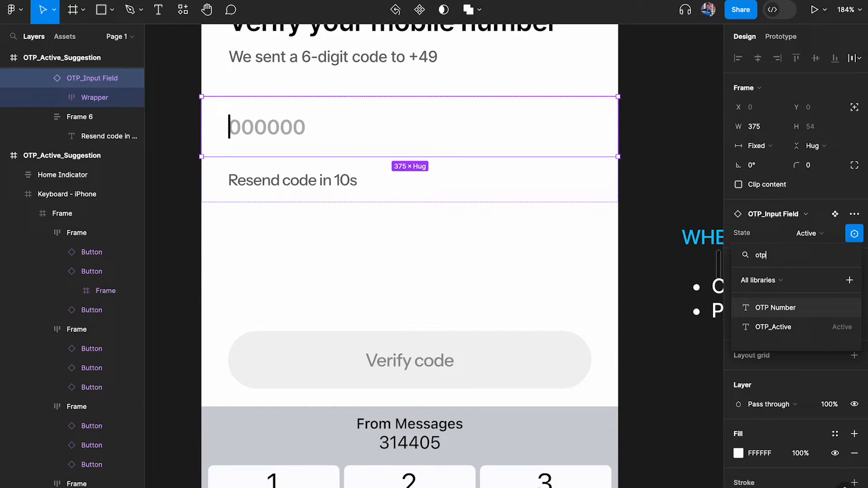
pyautogui.click(768, 326)
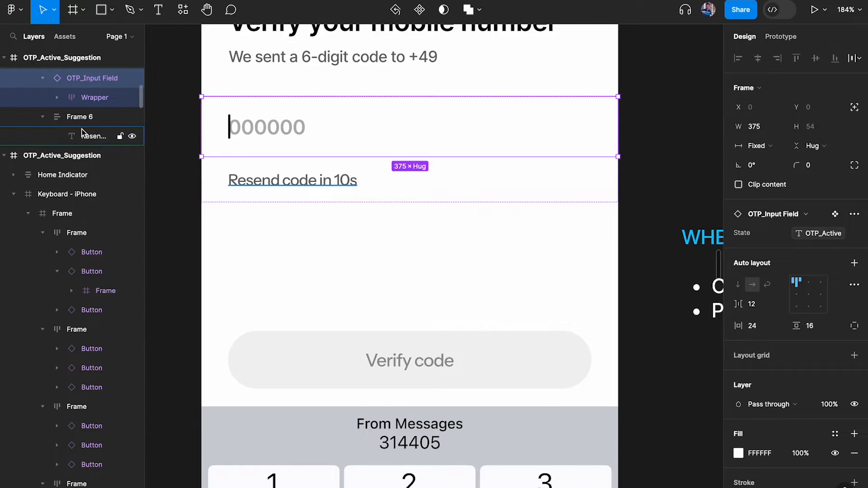
pyautogui.scroll(-3, 277, 196)
pyautogui.scroll(-2, 441, 275)
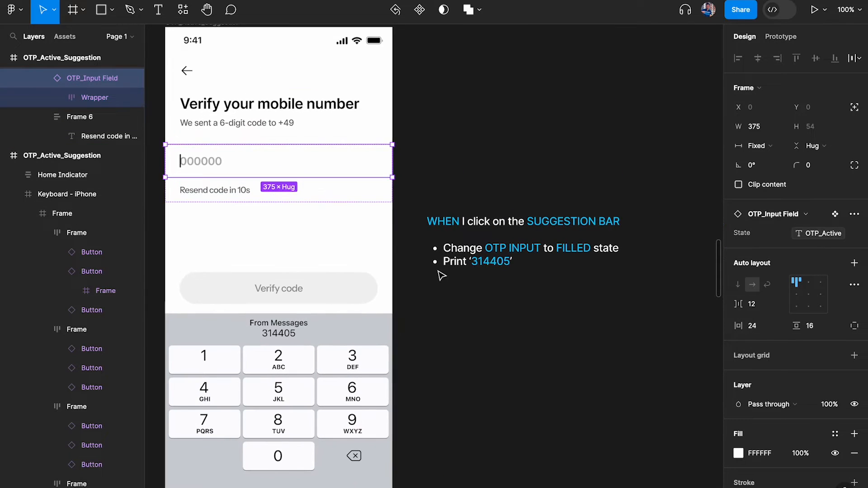
pyautogui.scroll(2, 318, 318)
# Add a click interaction to the From Messages suggestion bar
pyautogui.click(283, 333)
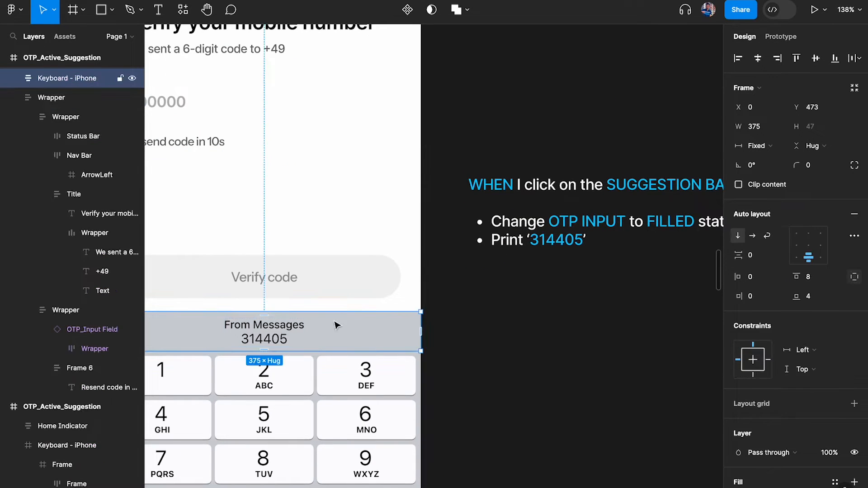
pyautogui.click(781, 36)
pyautogui.click(854, 63)
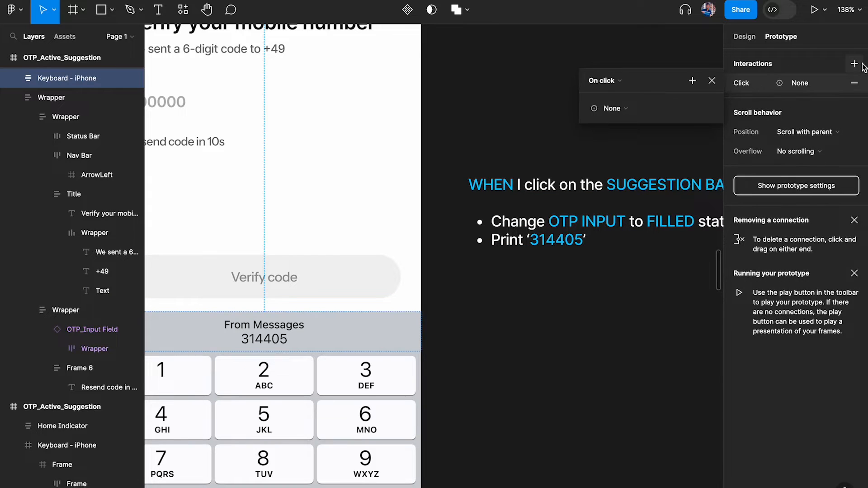
pyautogui.hscroll(5, 464, 189)
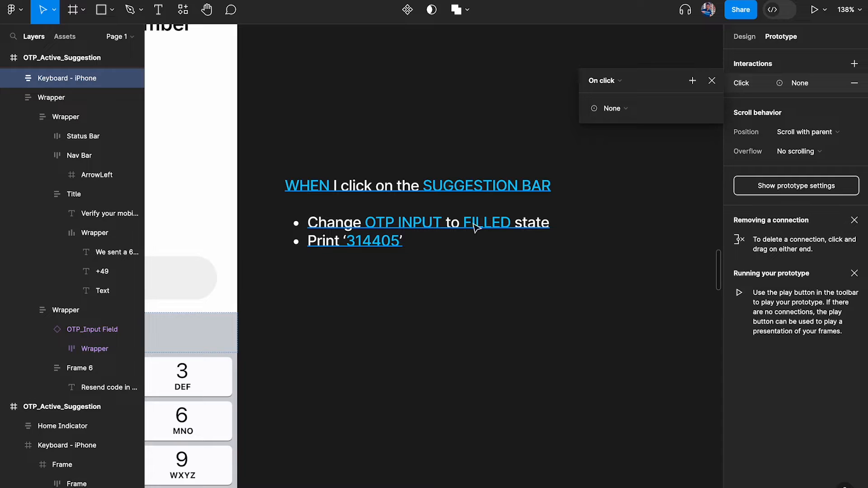
# Make the click Set variable OTP_Active to the value 'Filled'
pyautogui.click(617, 110)
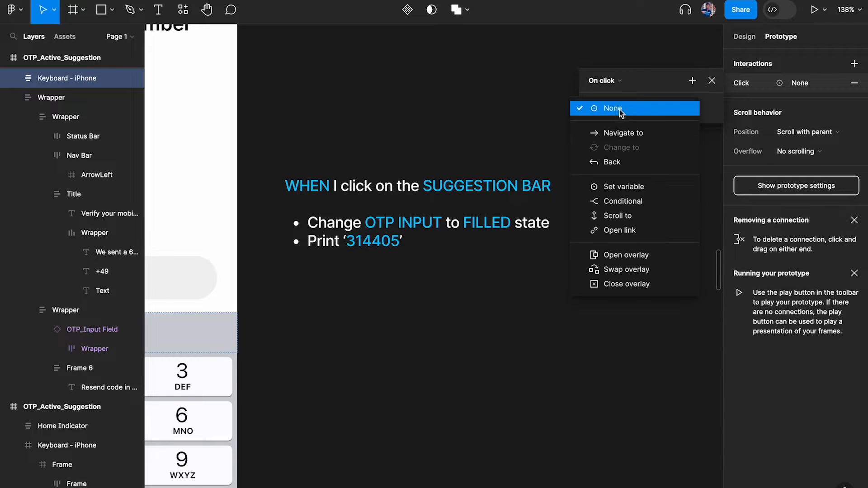
pyautogui.click(624, 187)
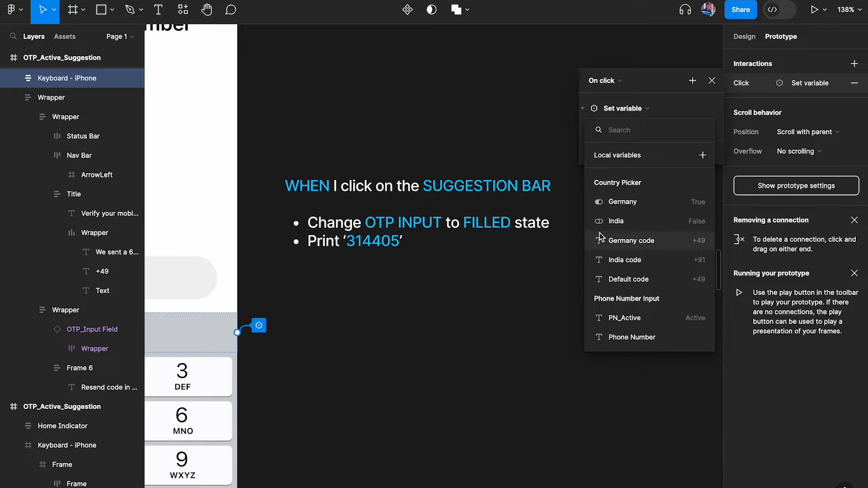
pyautogui.write('otp')
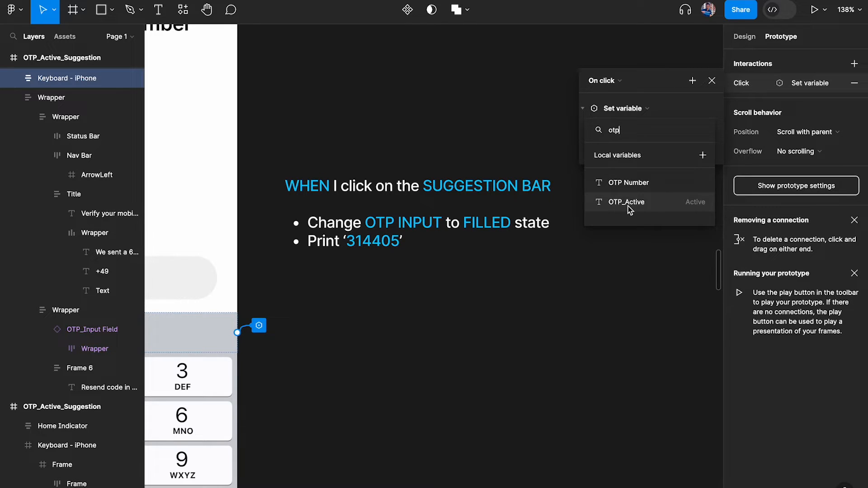
pyautogui.click(628, 204)
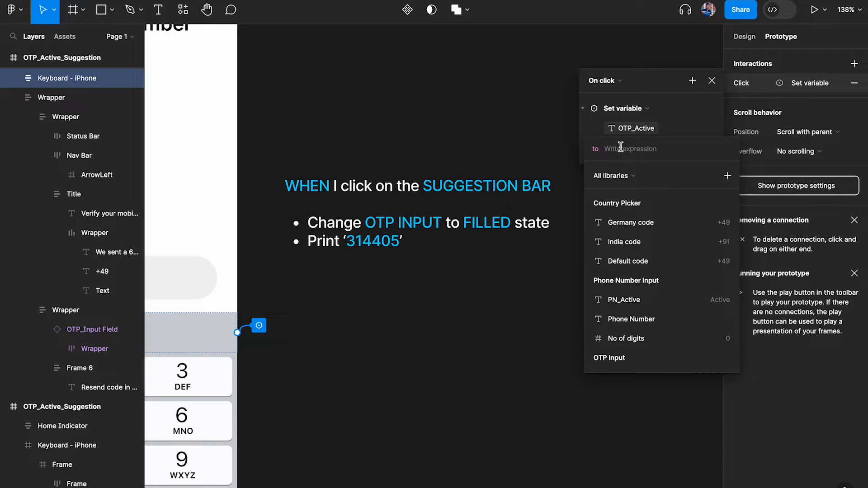
pyautogui.write('Filled')
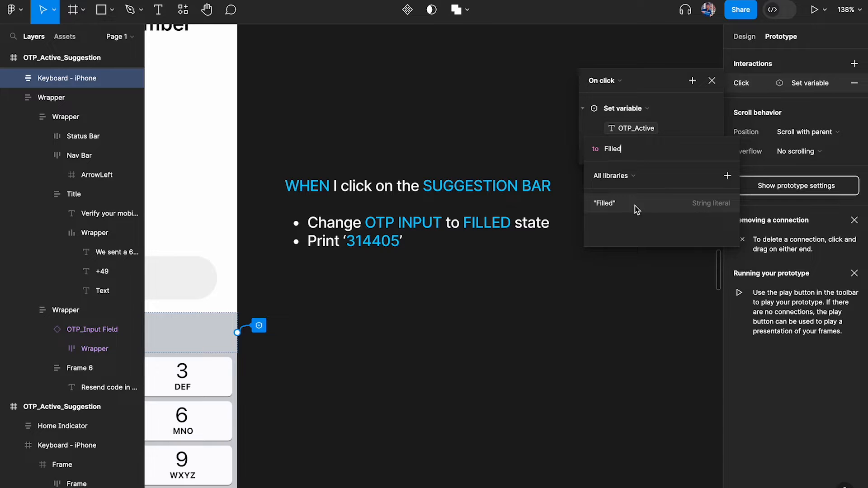
pyautogui.click(635, 205)
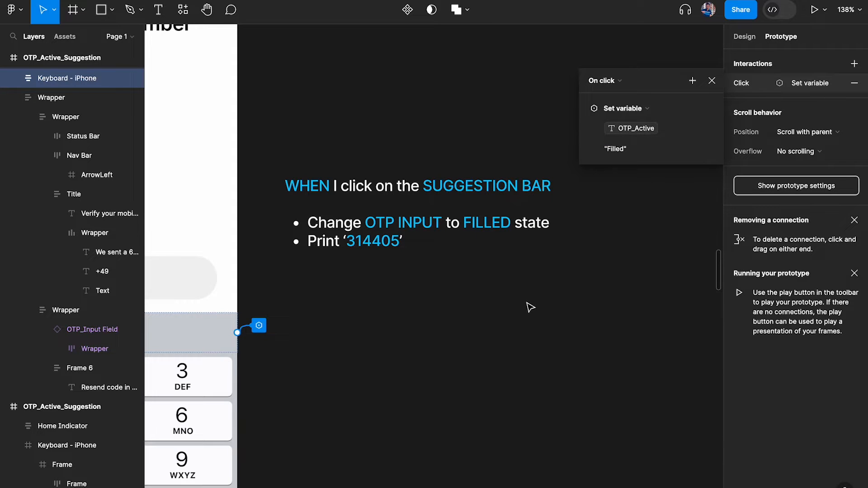
pyautogui.scroll(-6, 528, 305)
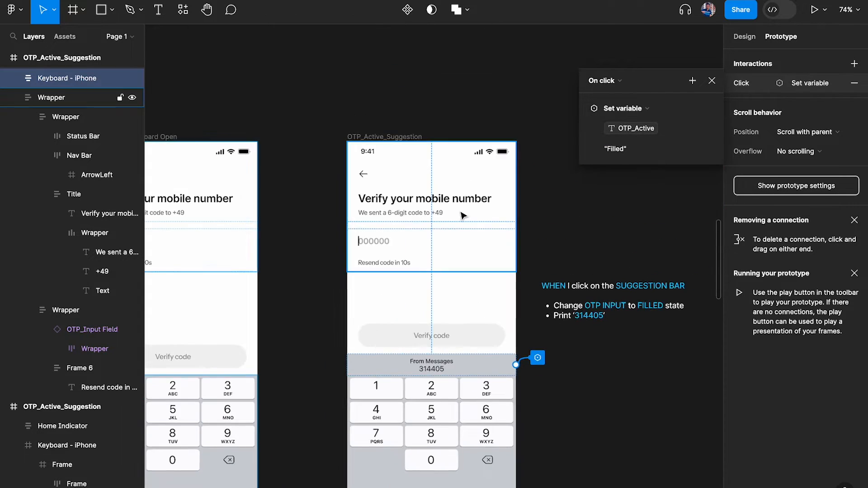
# Preview the OTP_Active_Suggestion frame, tap the OTP field, then close the preview
pyautogui.click(393, 137)
pyautogui.hotkey('shift', 'space')
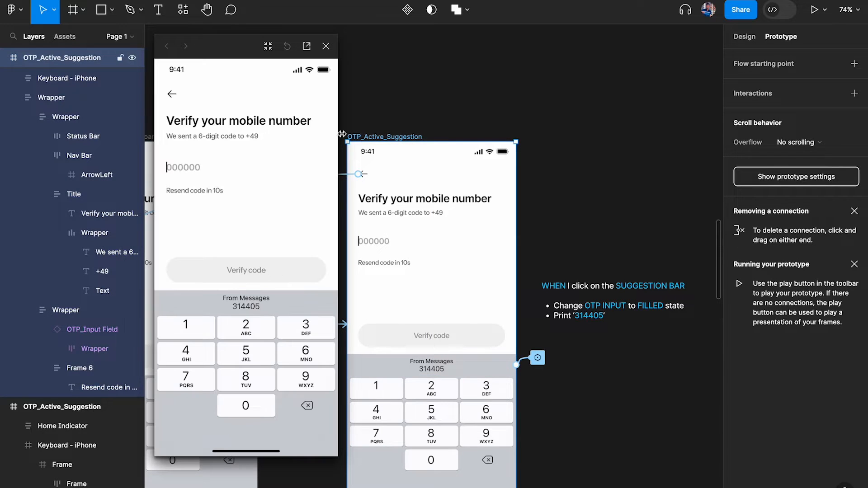
pyautogui.click(256, 304)
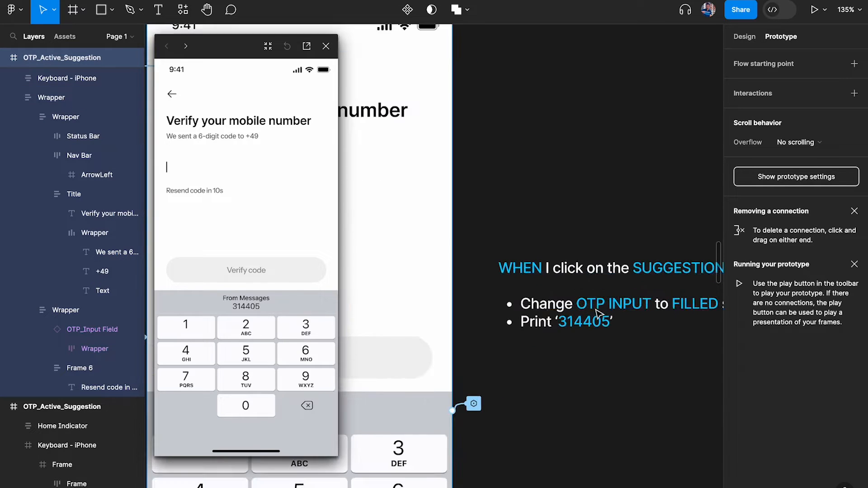
pyautogui.scroll(3, 595, 309)
pyautogui.click(326, 46)
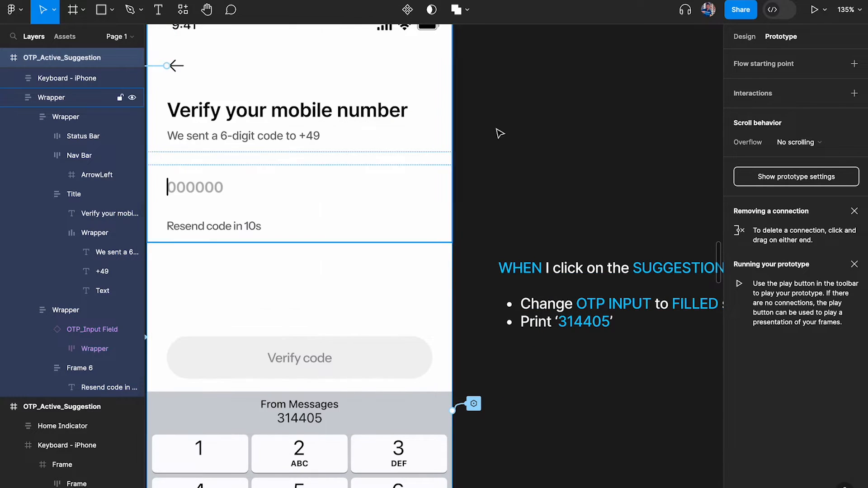
# Add a second Set variable action to the suggestion bar click, targeting OTP Number
pyautogui.hscroll(2, 574, 190)
pyautogui.scroll(-1, 574, 190)
pyautogui.click(384, 353)
pyautogui.click(375, 358)
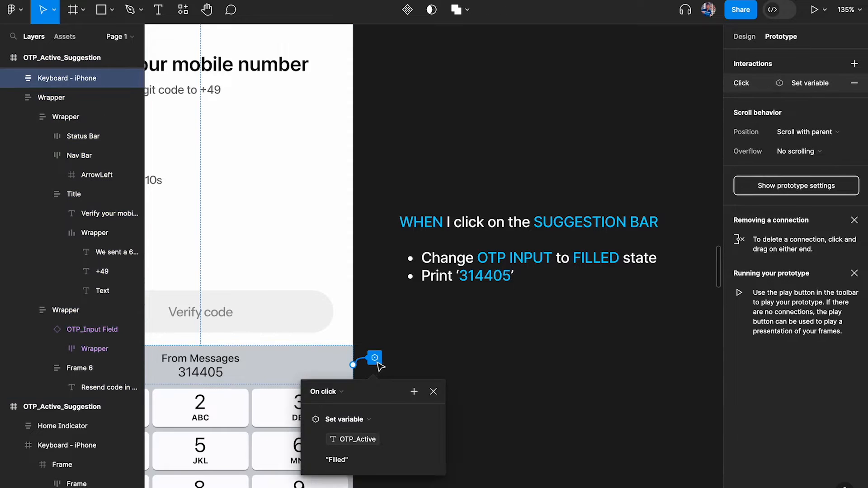
pyautogui.click(433, 392)
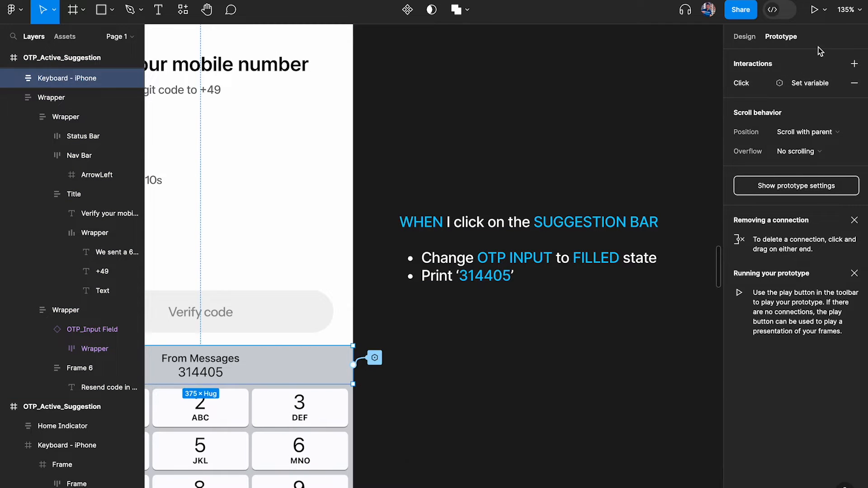
pyautogui.click(769, 82)
pyautogui.click(606, 116)
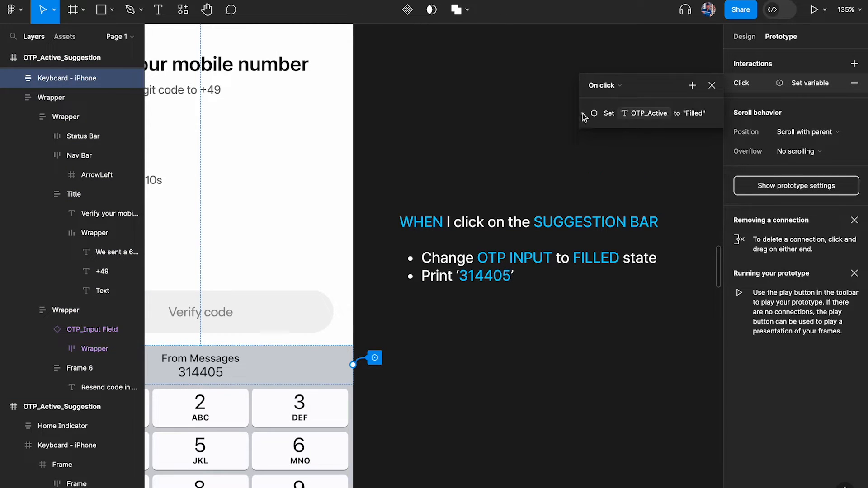
pyautogui.click(692, 85)
pyautogui.click(714, 148)
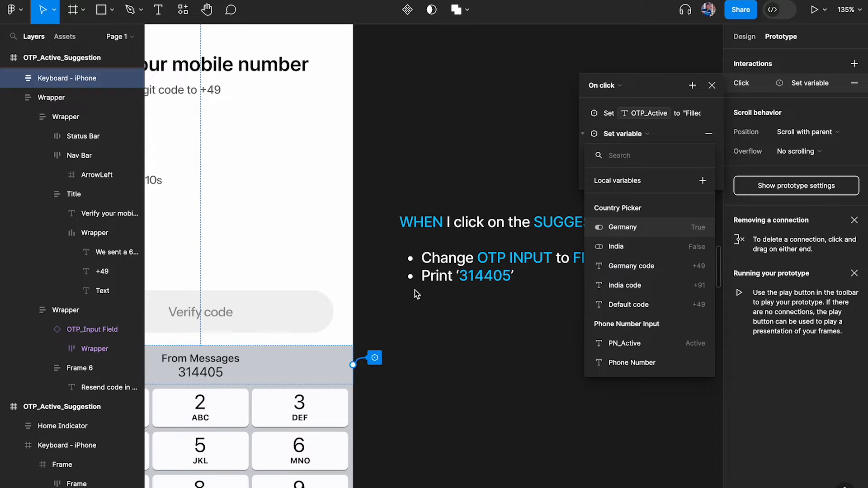
pyautogui.hscroll(2, 415, 292)
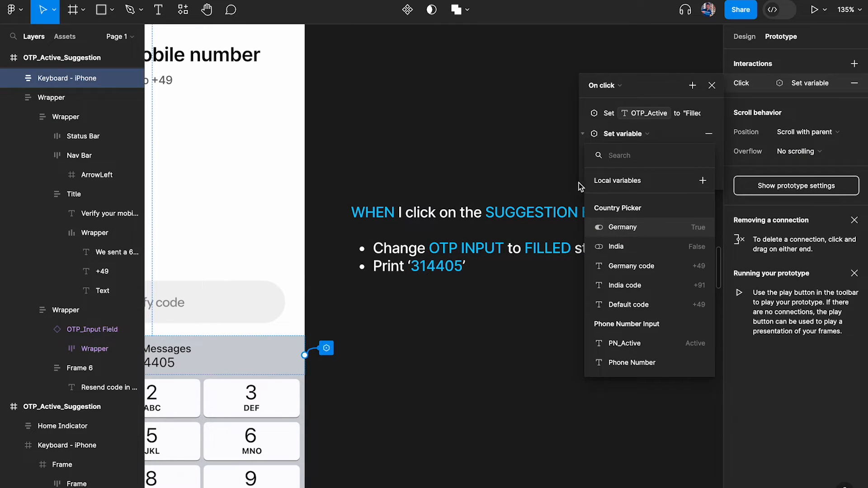
pyautogui.write('o')
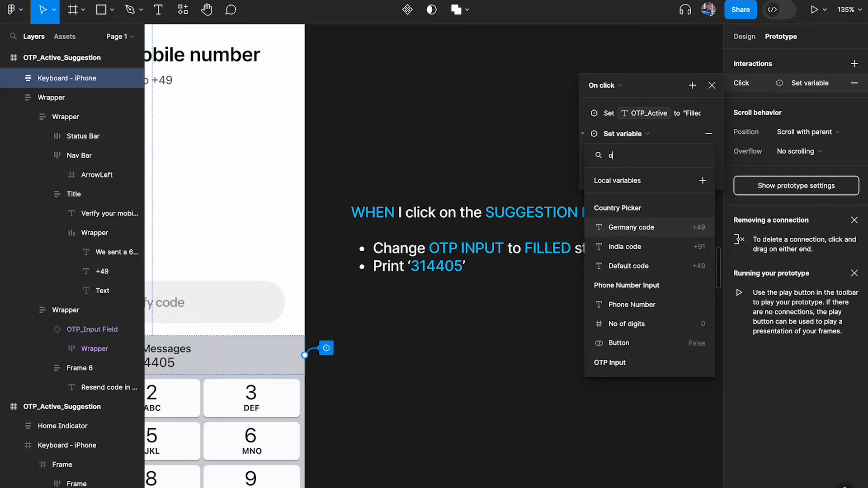
pyautogui.write('tp')
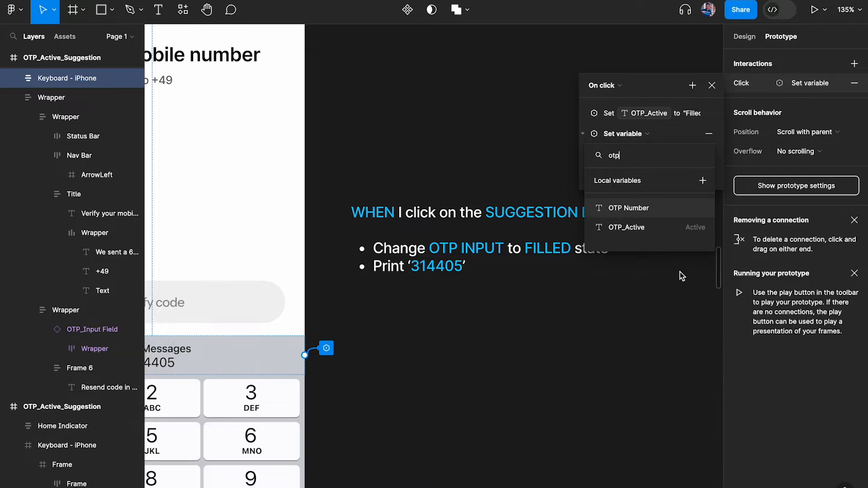
pyautogui.click(631, 208)
pyautogui.click(510, 348)
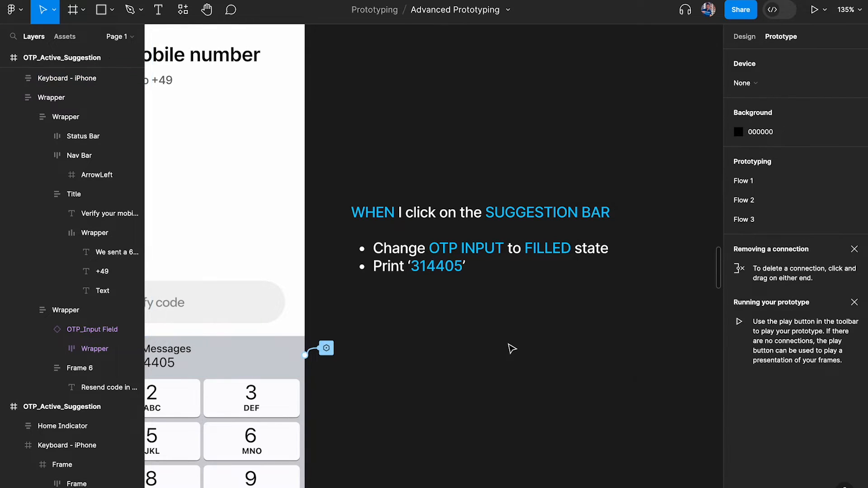
# Rename the OTP Input collection's OTP Number variable to OTP and close variables
pyautogui.click(744, 36)
pyautogui.click(851, 114)
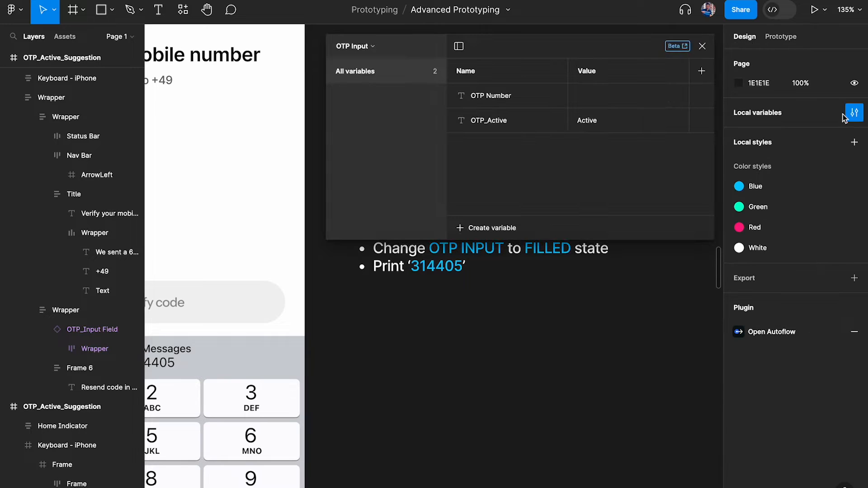
pyautogui.click(368, 47)
pyautogui.click(368, 111)
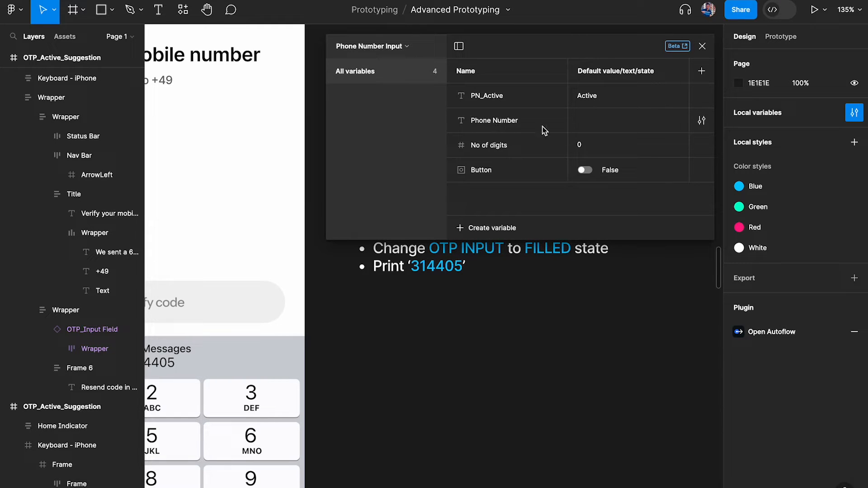
pyautogui.click(381, 46)
pyautogui.click(376, 99)
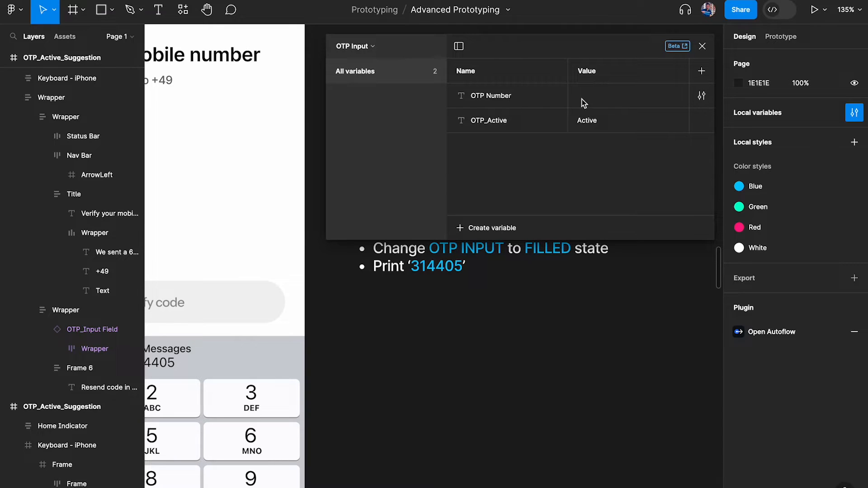
pyautogui.doubleClick(494, 96)
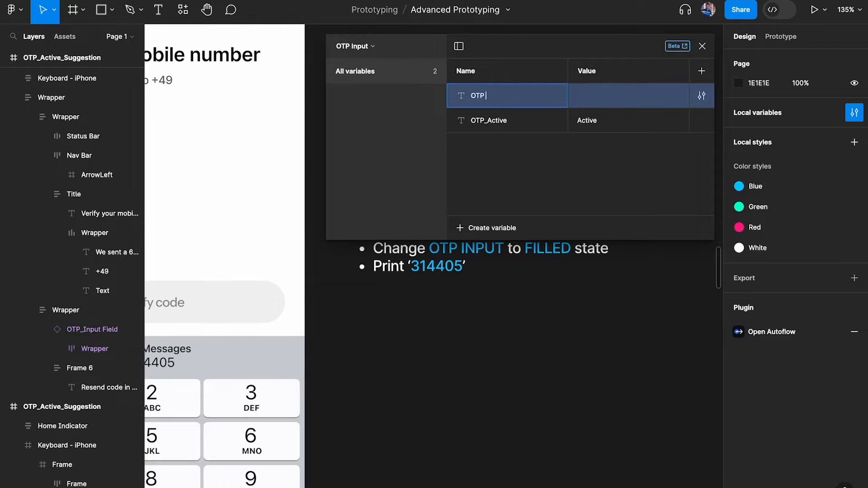
pyautogui.press('Return')
pyautogui.press('Escape')
pyautogui.hscroll(-4, 261, 157)
pyautogui.scroll(-2, 261, 159)
pyautogui.click(246, 166)
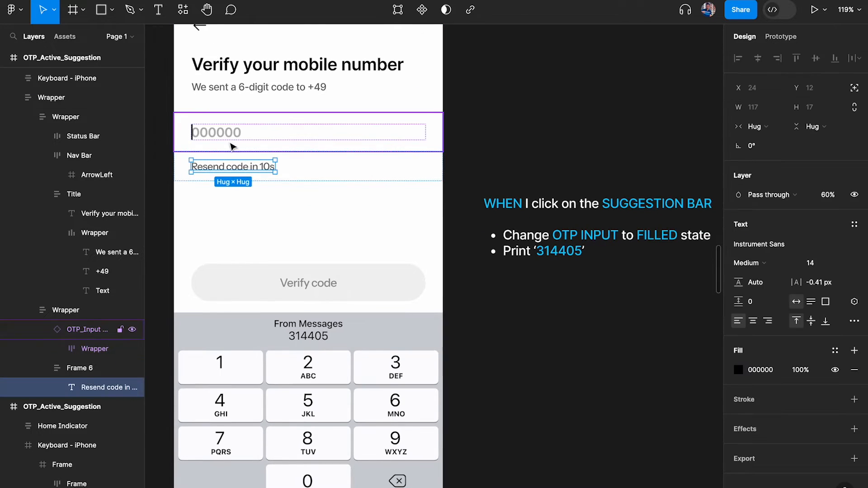
# Open the suggestion bar's click interaction in the prototype settings
pyautogui.click(232, 144)
pyautogui.click(423, 333)
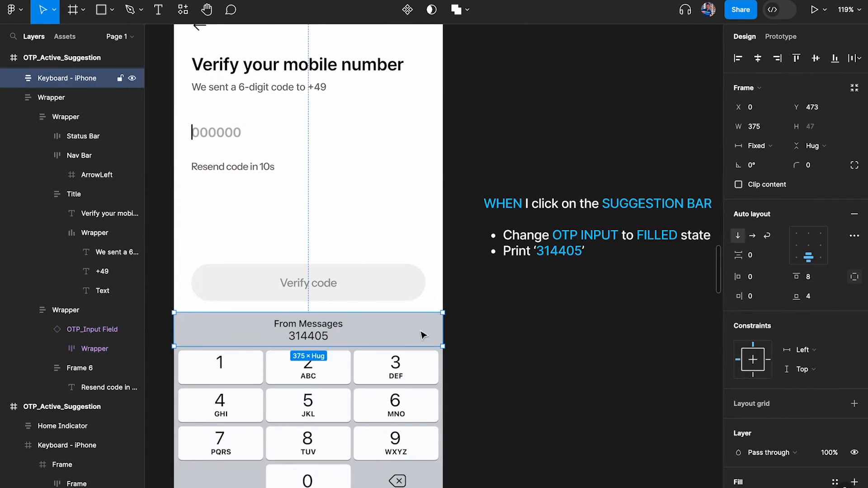
pyautogui.click(572, 291)
pyautogui.click(781, 38)
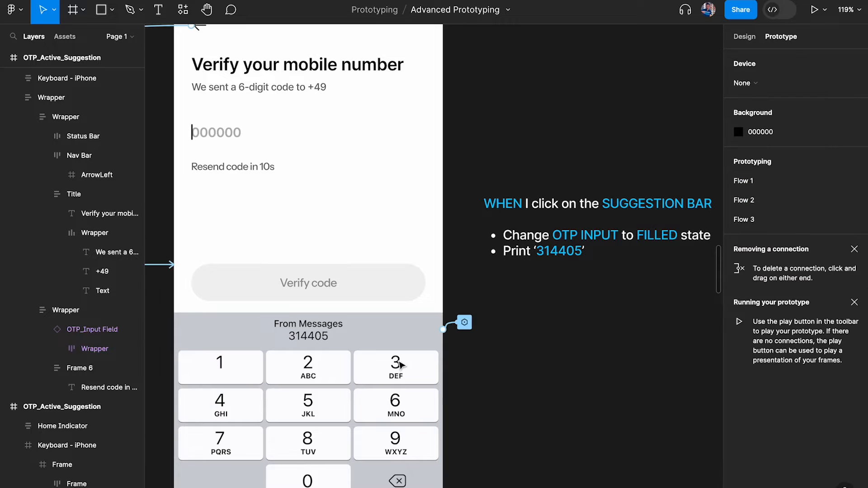
pyautogui.click(465, 322)
pyautogui.moveTo(466, 355); pyautogui.dragTo(536, 62)
pyautogui.hscroll(2, 535, 62)
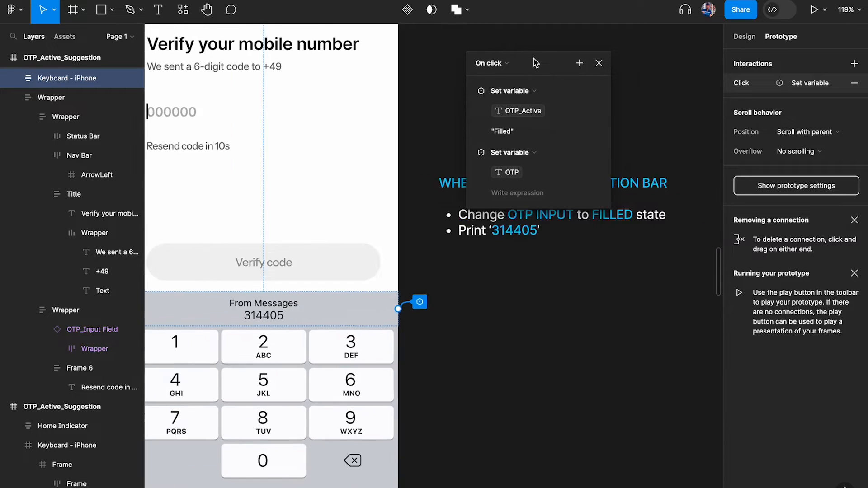
pyautogui.hscroll(5, 473, 118)
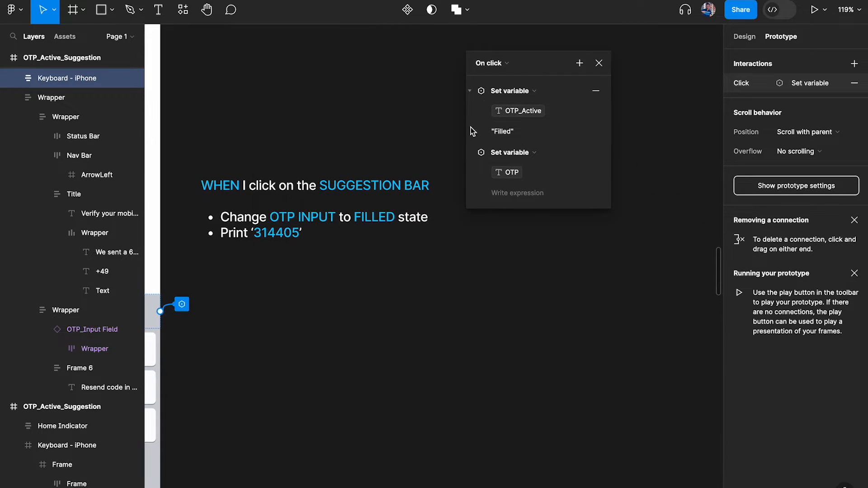
pyautogui.click(512, 177)
pyautogui.click(520, 176)
pyautogui.click(525, 192)
pyautogui.write('3')
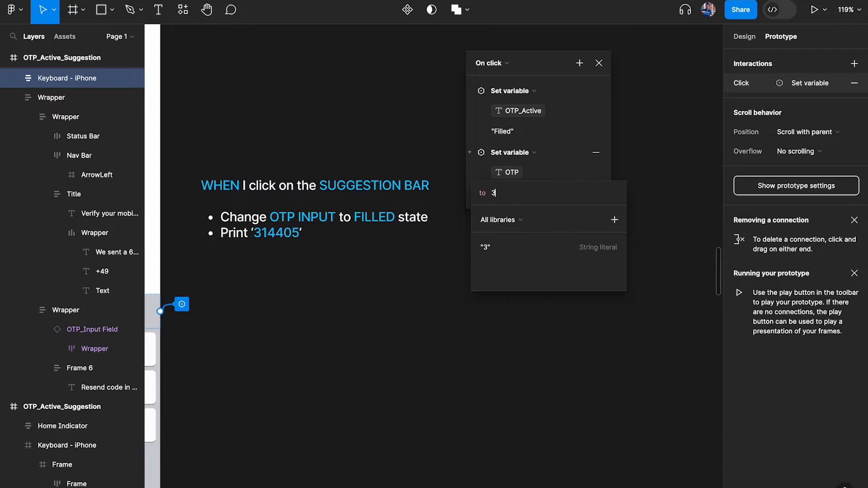
pyautogui.write('14405')
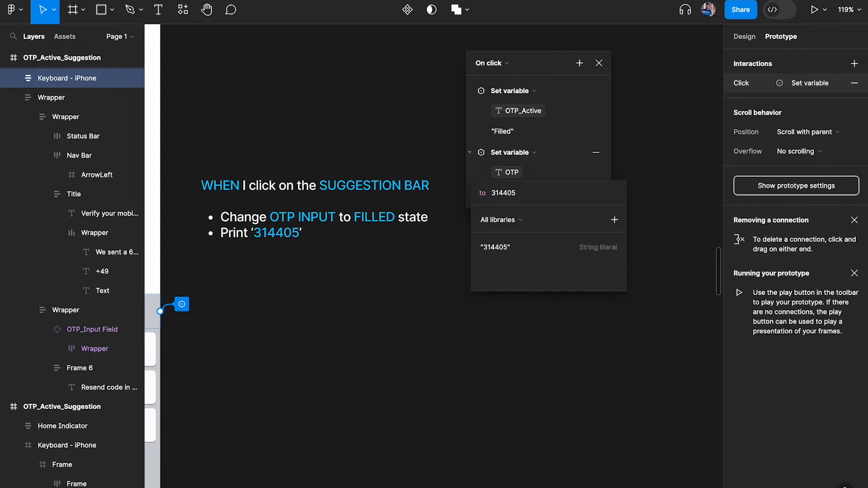
pyautogui.click(542, 248)
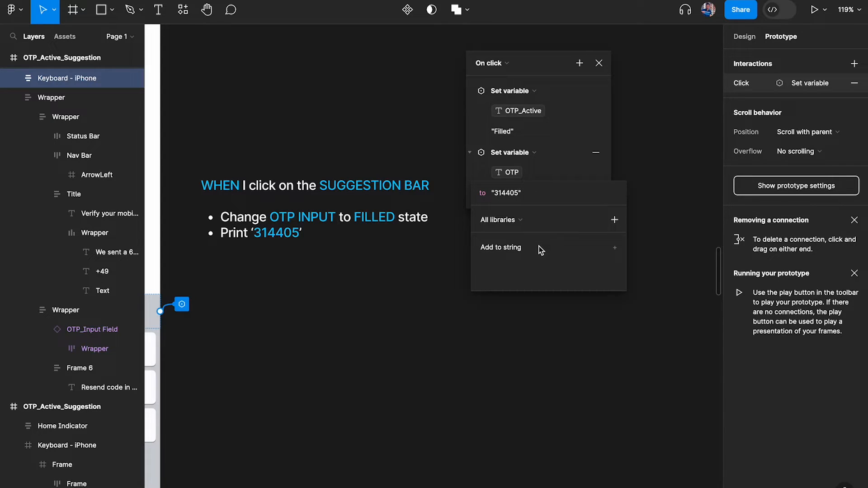
pyautogui.click(574, 106)
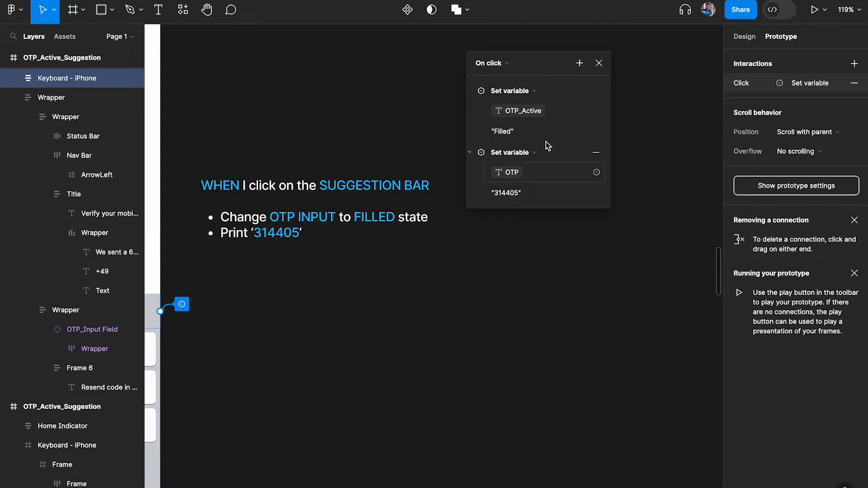
pyautogui.click(601, 61)
pyautogui.click(524, 101)
pyautogui.hscroll(-5, 523, 100)
pyautogui.scroll(-3, 523, 101)
pyautogui.scroll(-2, 522, 98)
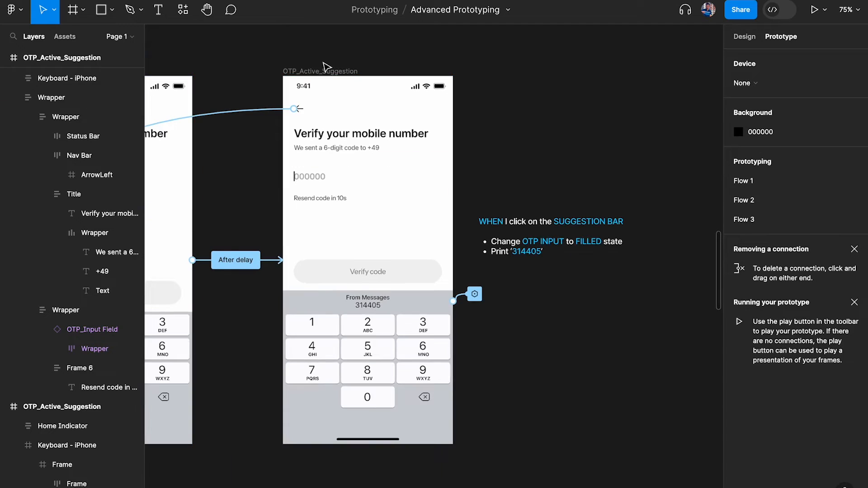
pyautogui.click(328, 70)
pyautogui.hotkey('shift', 'space')
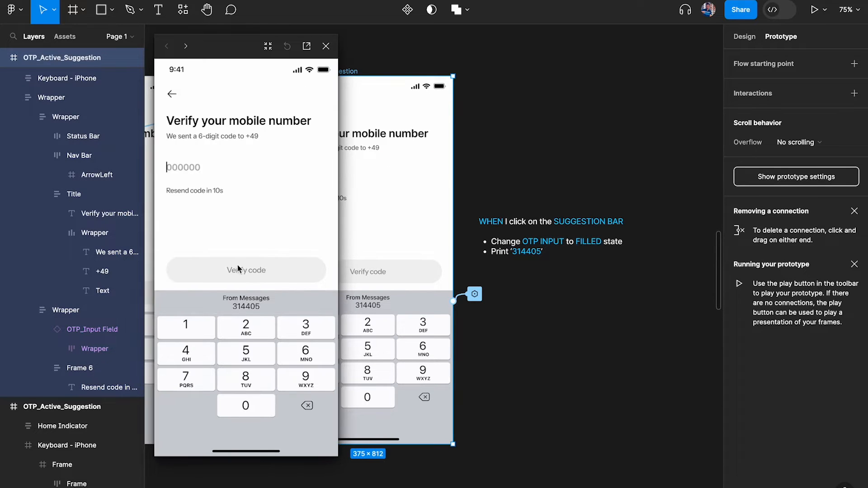
pyautogui.click(254, 307)
pyautogui.click(326, 46)
pyautogui.scroll(5, 343, 315)
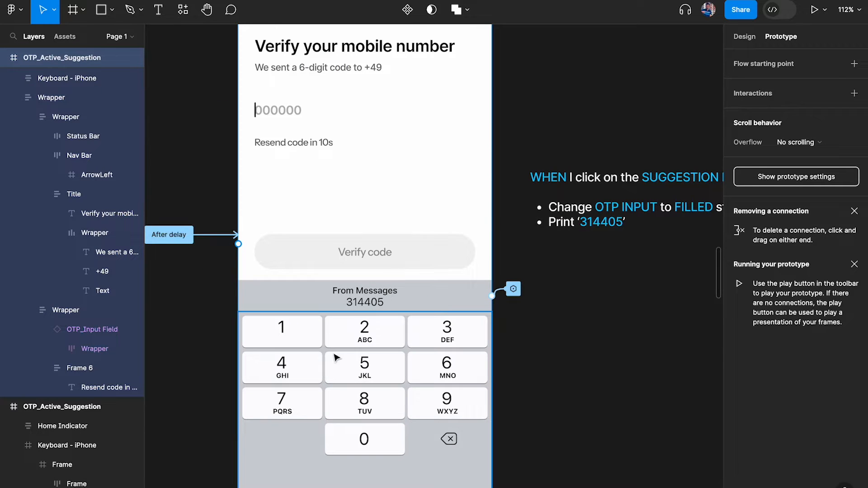
pyautogui.hscroll(-3, 294, 353)
pyautogui.scroll(2, 294, 353)
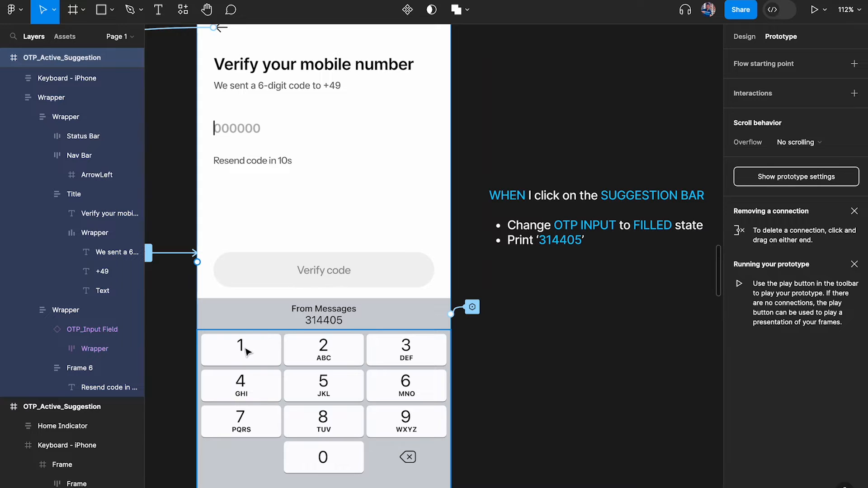
pyautogui.scroll(-10, 248, 352)
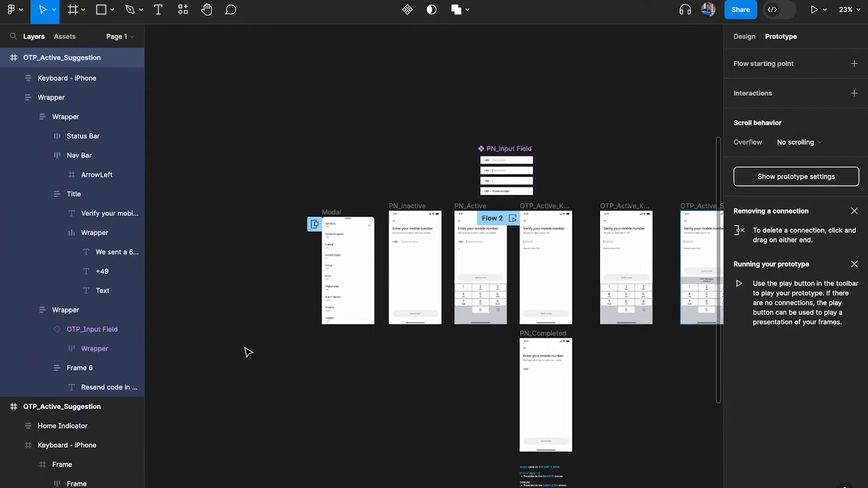
# Pan to the PN_Active section and select the 'WHEN I click on 1' note
pyautogui.scroll(-8, 245, 348)
pyautogui.hscroll(4, 245, 348)
pyautogui.hscroll(-3, 246, 351)
pyautogui.scroll(6, 338, 223)
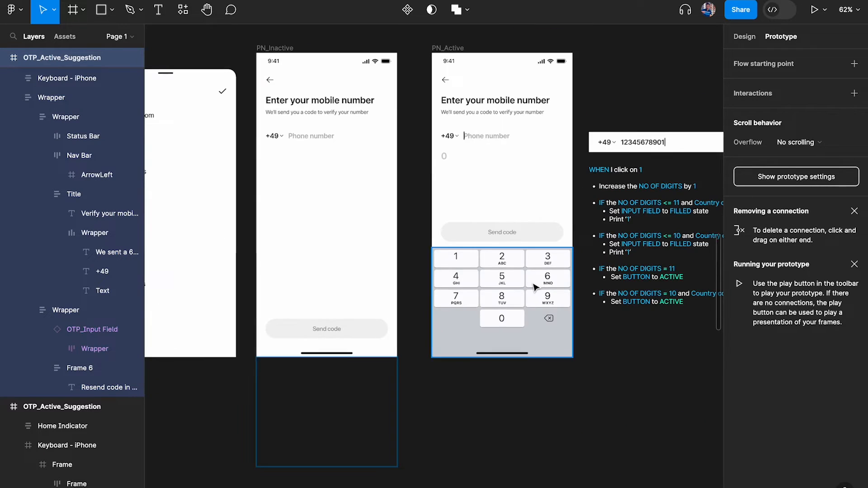
pyautogui.scroll(5, 538, 280)
pyautogui.hscroll(5, 543, 276)
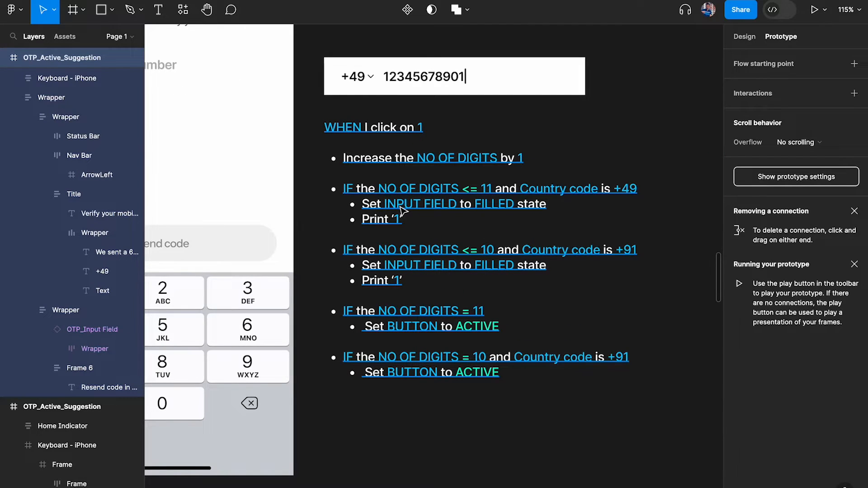
pyautogui.scroll(-3, 401, 211)
pyautogui.hscroll(-3, 401, 211)
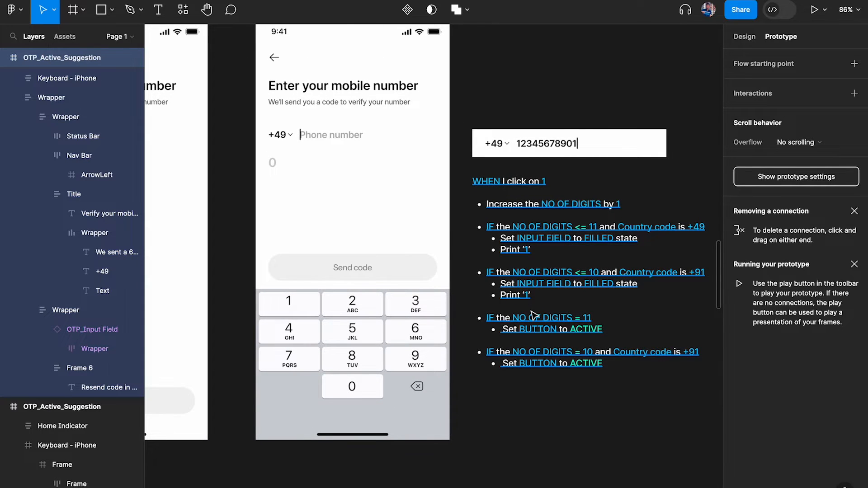
pyautogui.click(537, 240)
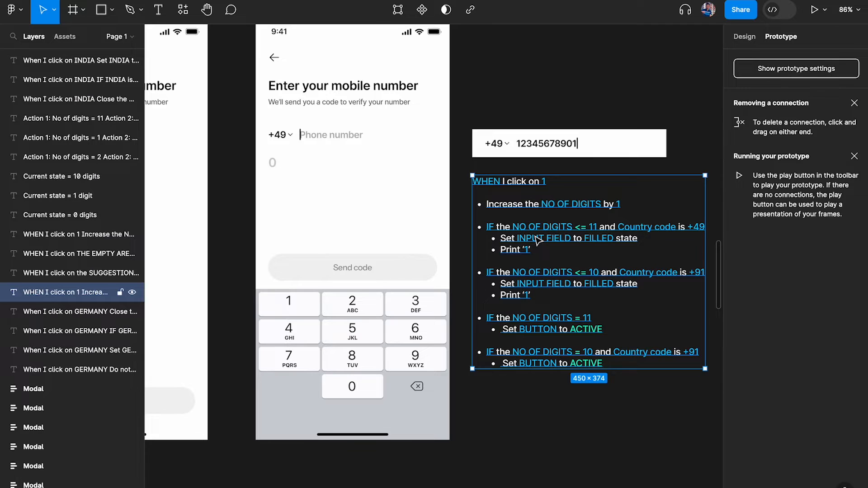
# Navigate back to the OTP_Active_Suggestion screen and select the SUGGESTION BAR note
pyautogui.scroll(-5, 543, 238)
pyautogui.hscroll(15, 543, 237)
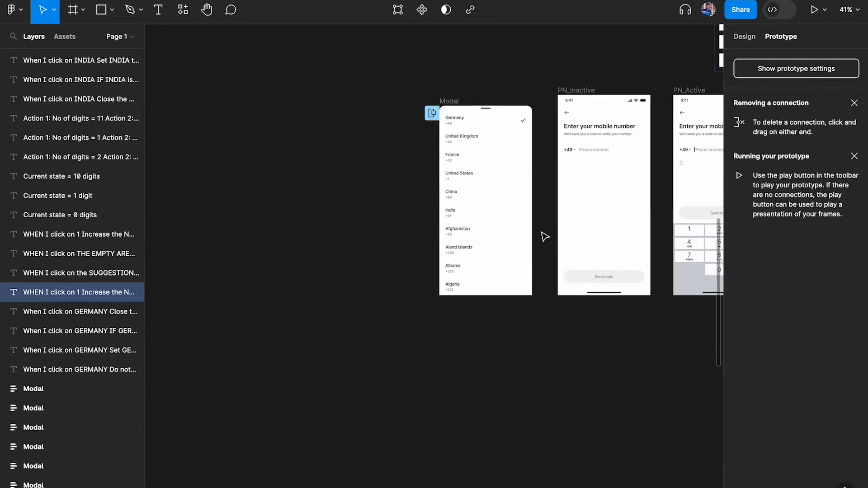
pyautogui.hscroll(15, 545, 236)
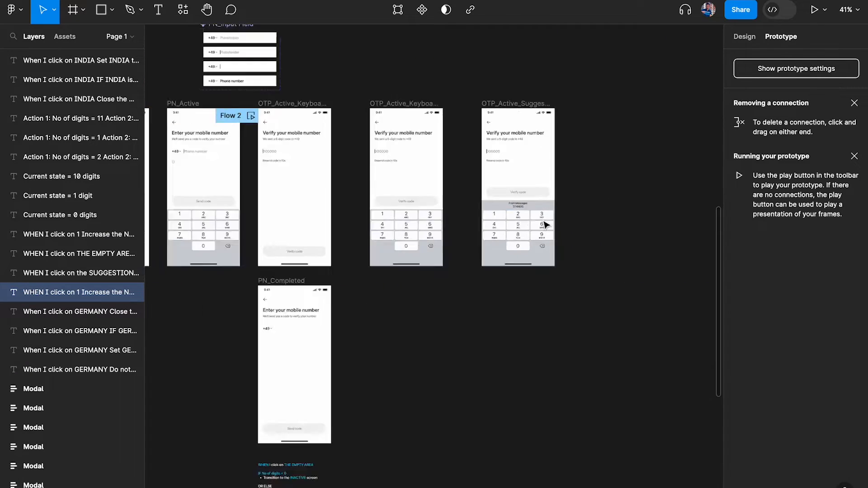
pyautogui.scroll(-3, 544, 225)
pyautogui.hscroll(-3, 545, 225)
pyautogui.hscroll(6, 544, 225)
pyautogui.scroll(3, 544, 225)
pyautogui.scroll(6, 330, 181)
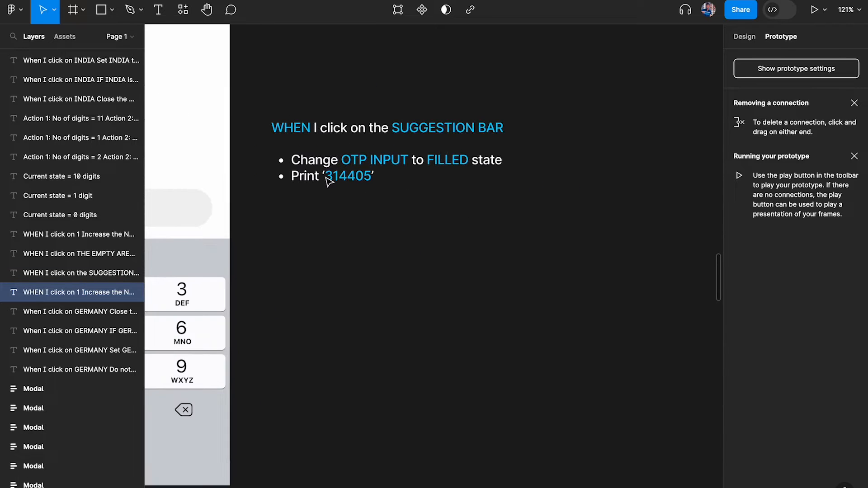
pyautogui.click(343, 166)
pyautogui.scroll(-3, 344, 166)
# Paste the 'WHEN I click on 1' note and place it below the SUGGESTION BAR note
pyautogui.click(429, 272)
pyautogui.press('super+v')
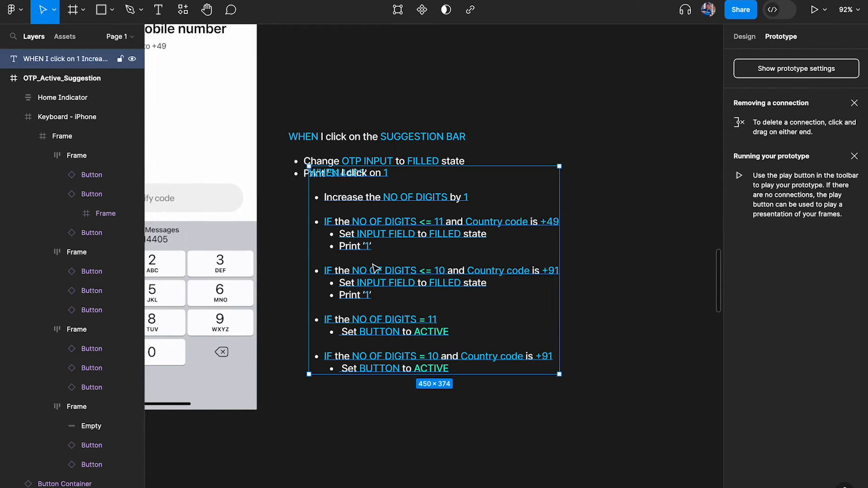
pyautogui.moveTo(374, 267); pyautogui.dragTo(350, 321)
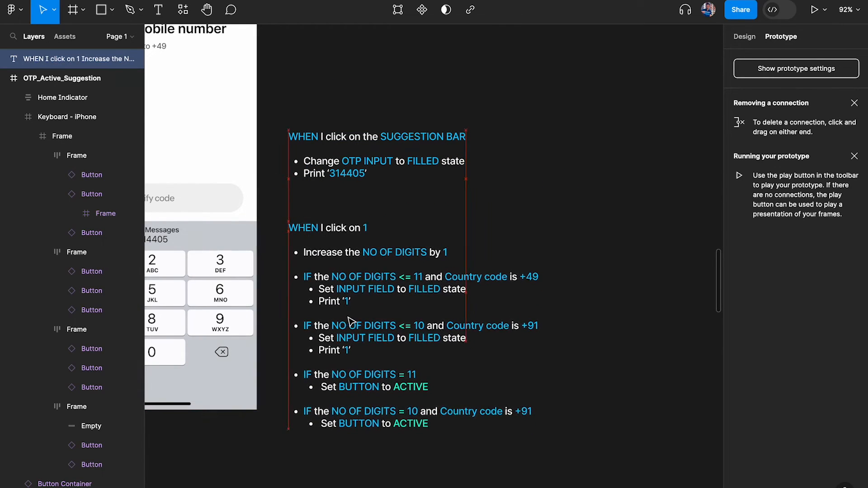
pyautogui.hscroll(-5, 350, 321)
pyautogui.press('super+backslash')
pyautogui.scroll(3, 346, 330)
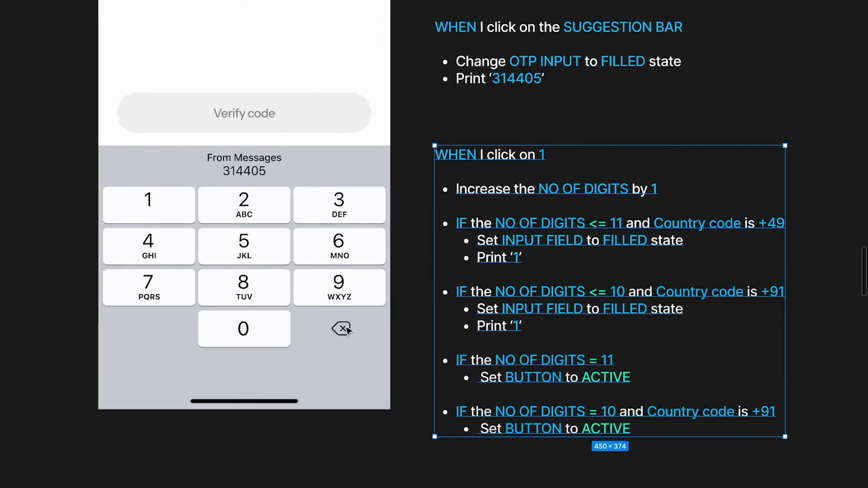
pyautogui.scroll(-1, 345, 327)
pyautogui.click(492, 116)
pyautogui.scroll(2, 470, 121)
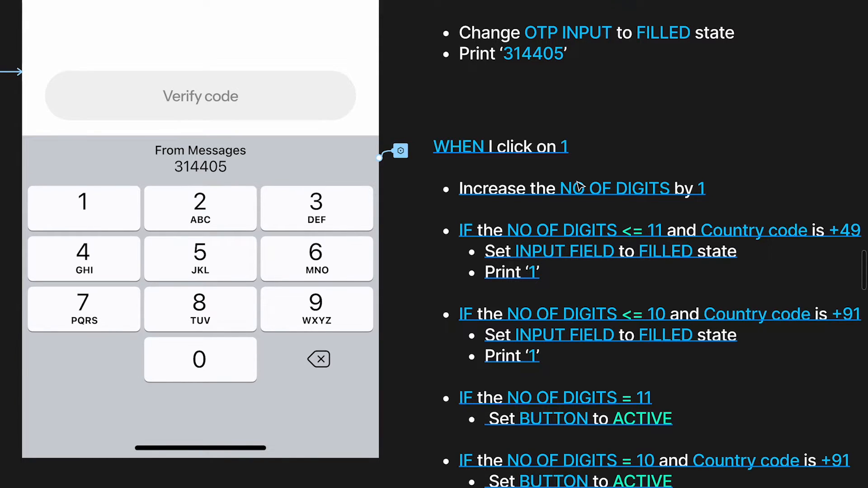
pyautogui.scroll(-10, 578, 184)
pyautogui.hscroll(-15, 578, 185)
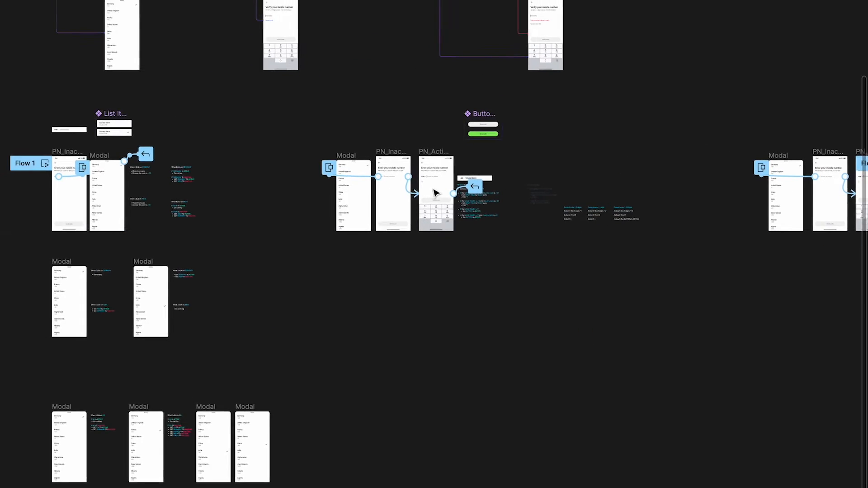
pyautogui.scroll(10, 434, 193)
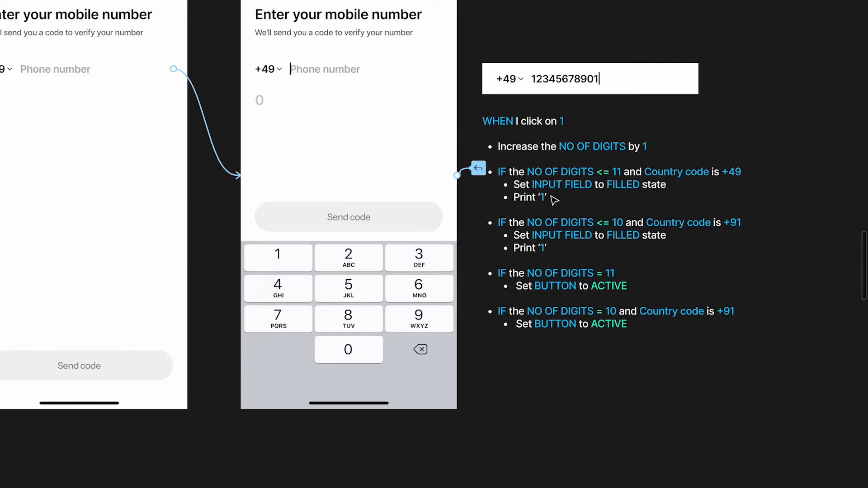
pyautogui.scroll(-5, 554, 201)
pyautogui.hscroll(15, 555, 200)
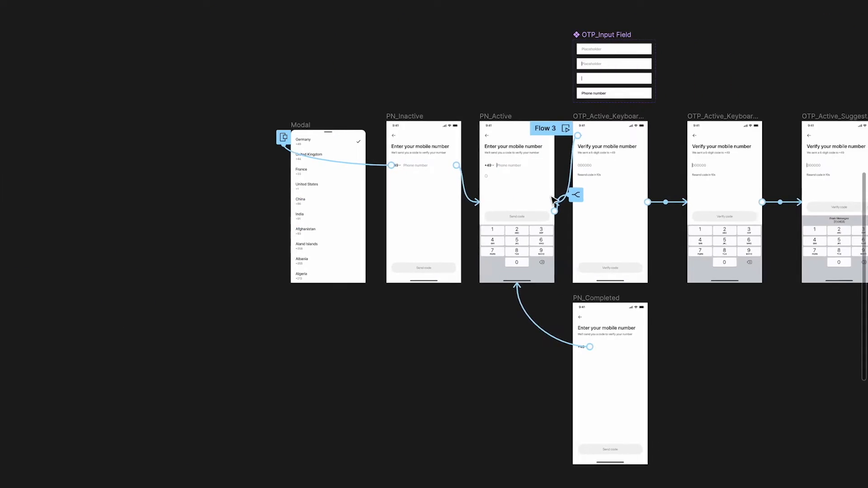
pyautogui.hscroll(10, 552, 199)
pyautogui.scroll(10, 456, 224)
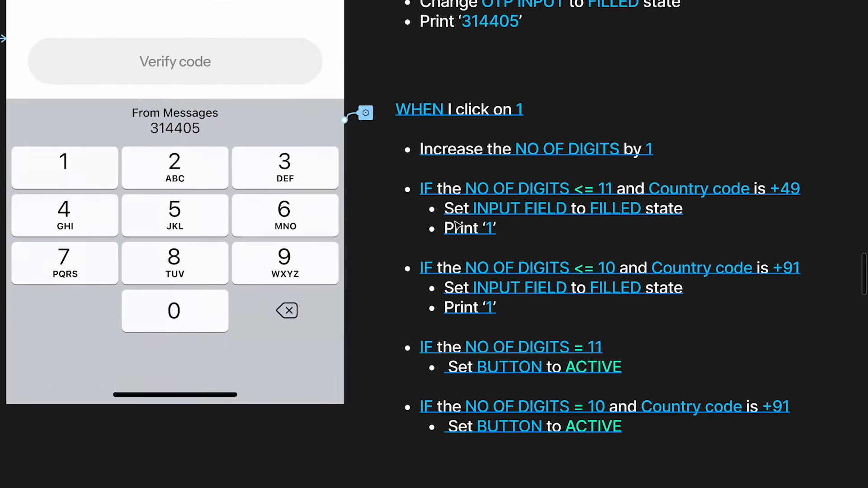
# Delete the <= 10 and = 11 rules from the pasted note's text
pyautogui.doubleClick(492, 334)
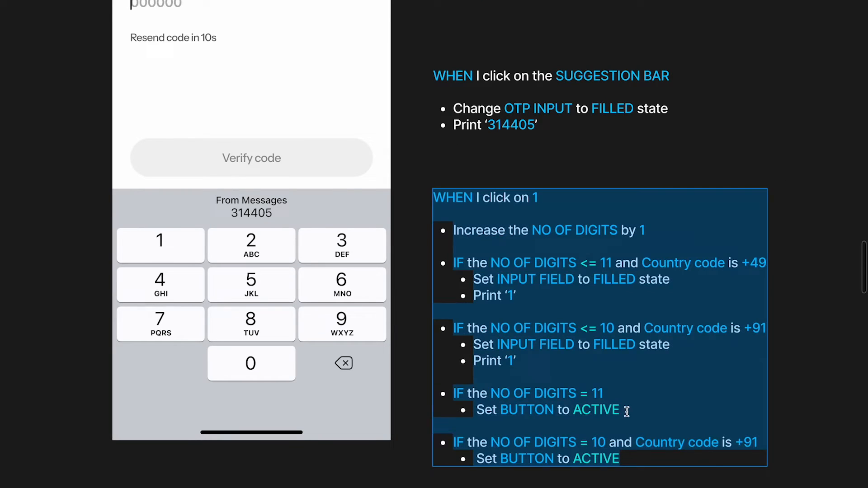
pyautogui.moveTo(627, 412); pyautogui.dragTo(436, 326)
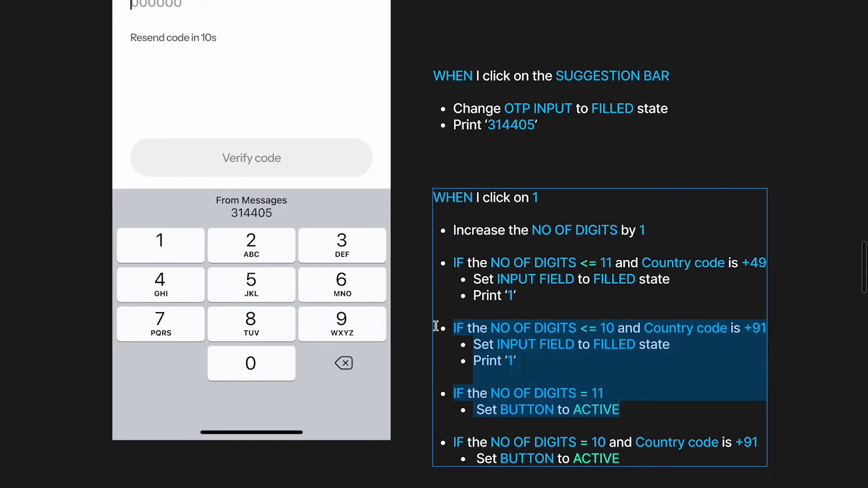
pyautogui.press('BackSpace')
pyautogui.press('BackSpace')
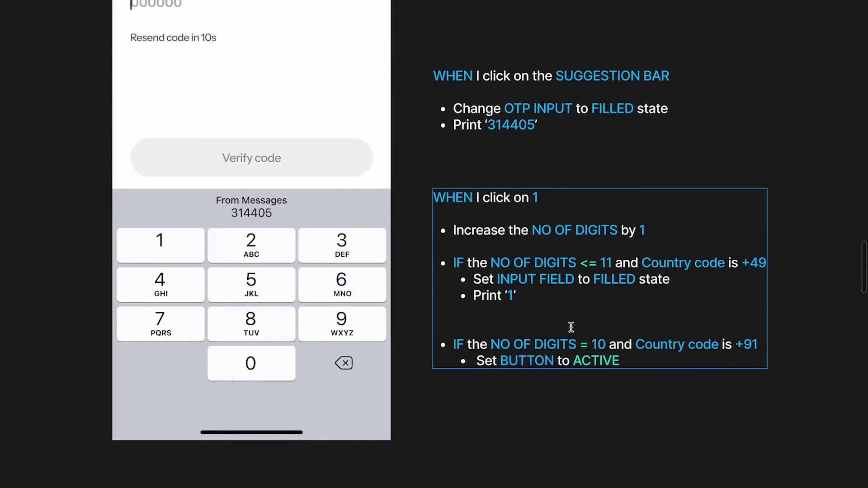
pyautogui.press('BackSpace')
pyautogui.scroll(3, 518, 292)
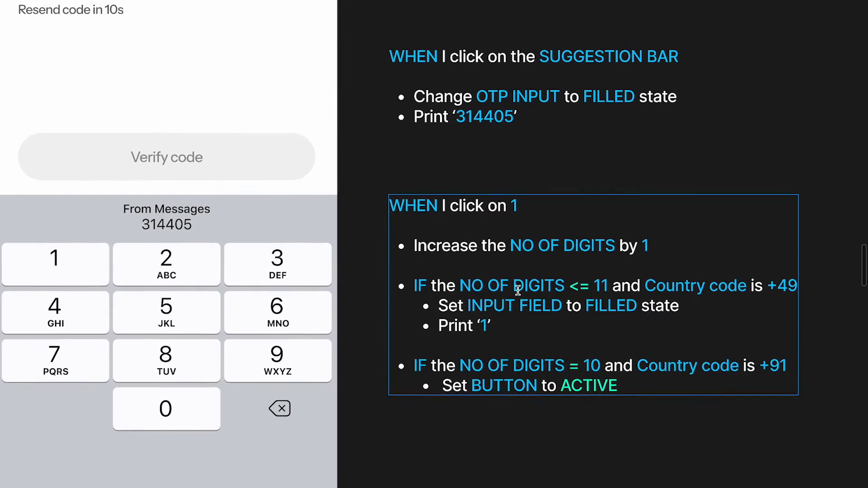
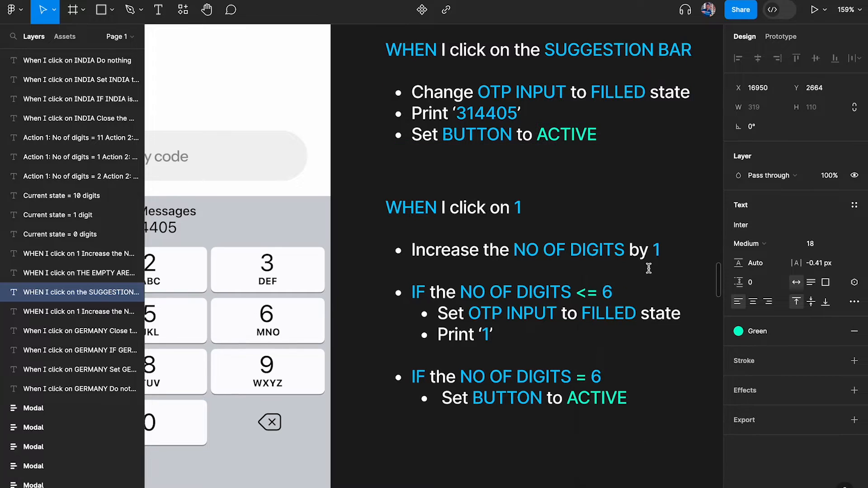
# Make ACTIVE in the suggestion-bar note green and select the OTP_Active_Suggestion frame
pyautogui.click(634, 207)
pyautogui.scroll(-3, 611, 192)
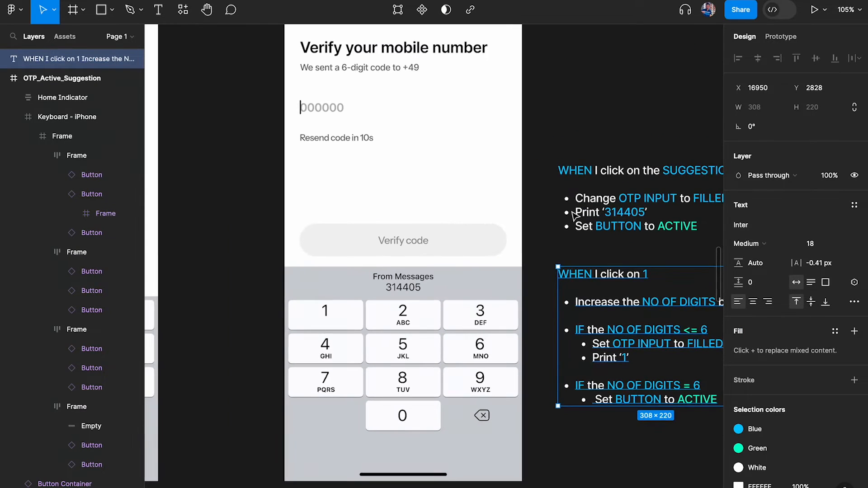
pyautogui.scroll(-3, 588, 203)
pyautogui.click(420, 142)
# Preview the screen, autofill code 314405 from the suggestion bar, then show the prototype settings
pyautogui.hotkey('shift', 'space')
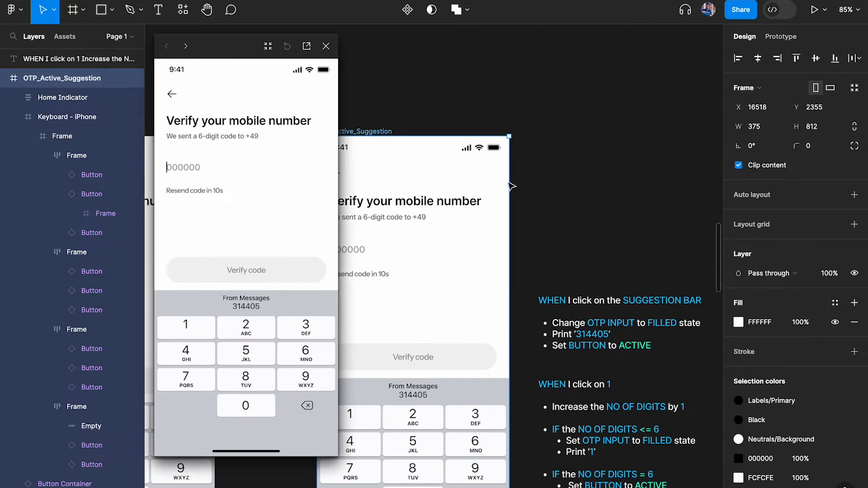
pyautogui.click(244, 306)
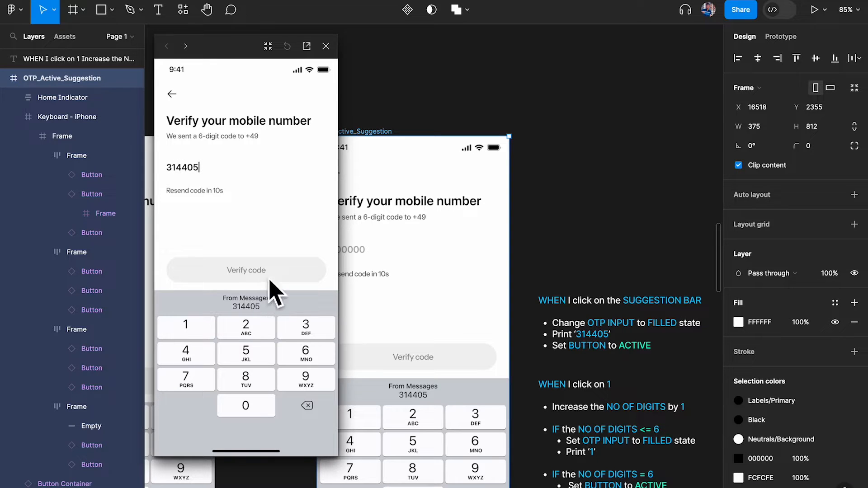
pyautogui.scroll(-3, 153, 187)
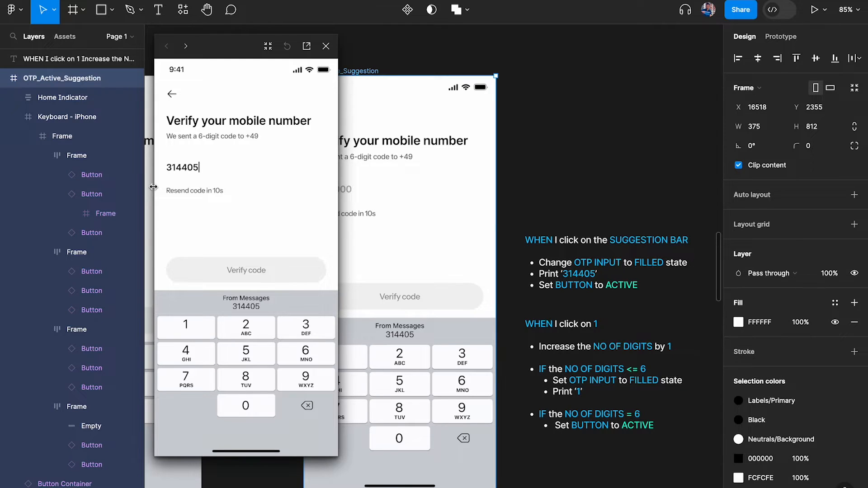
pyautogui.click(545, 111)
pyautogui.click(781, 37)
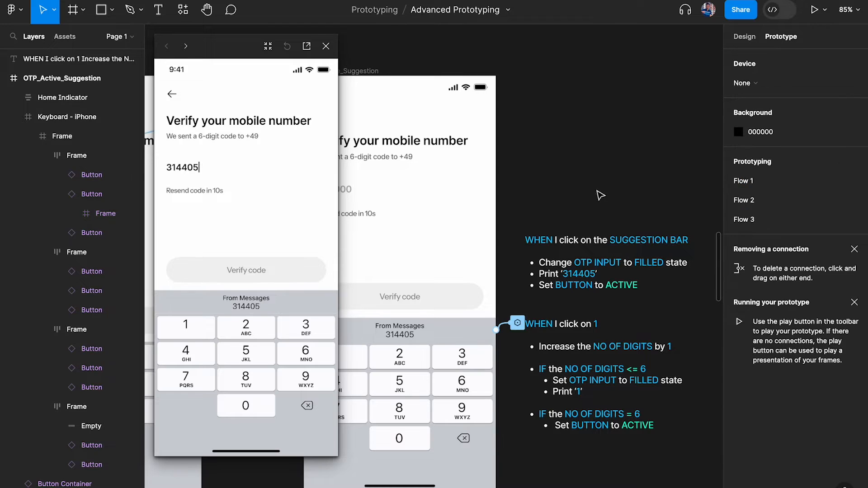
# Add a third action to the suggestion bar's On click that sets the Button variable to true
pyautogui.click(519, 325)
pyautogui.moveTo(534, 349); pyautogui.dragTo(624, 69)
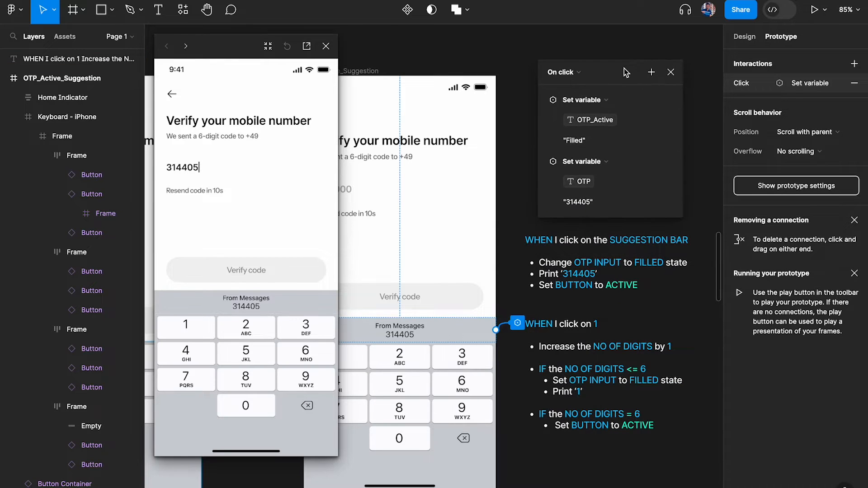
pyautogui.click(651, 72)
pyautogui.click(688, 137)
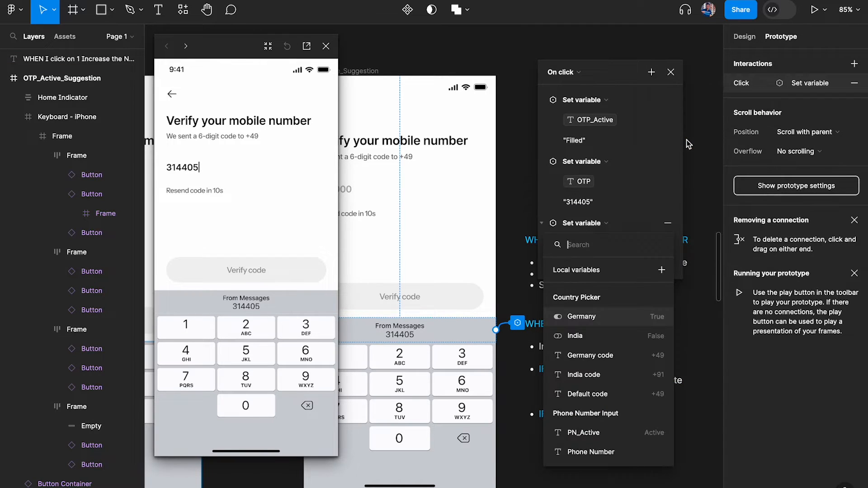
pyautogui.write('but')
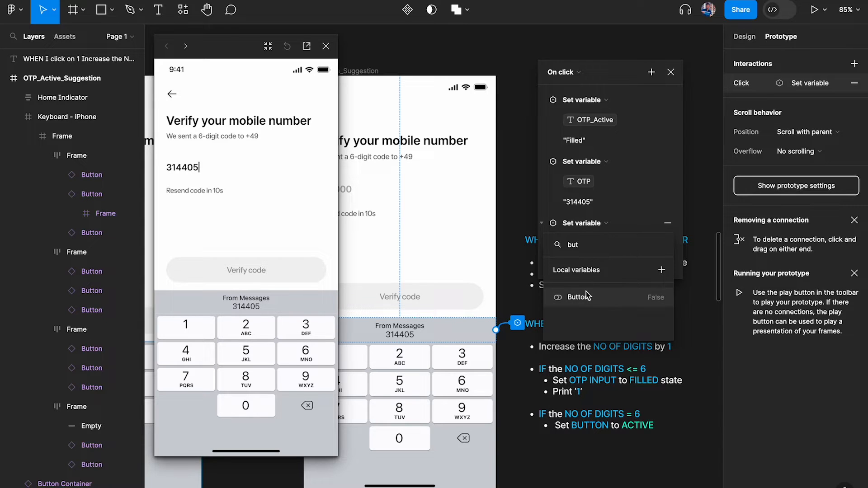
pyautogui.click(601, 298)
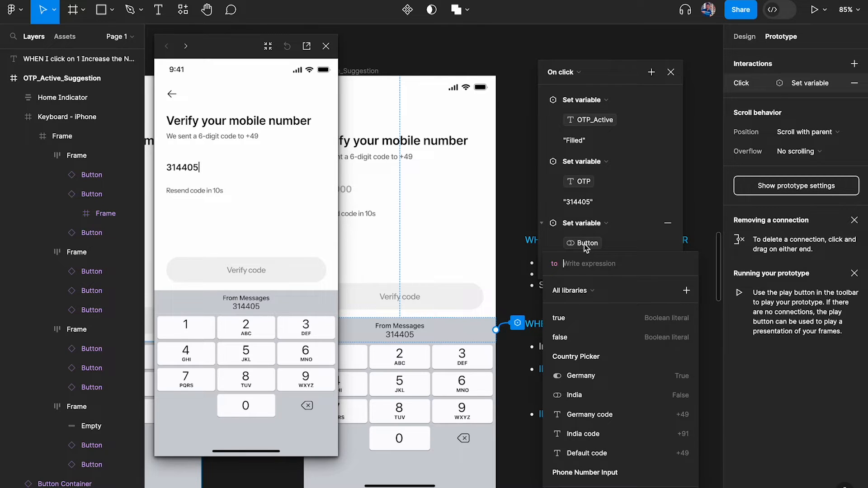
pyautogui.write('tru')
pyautogui.press('Return')
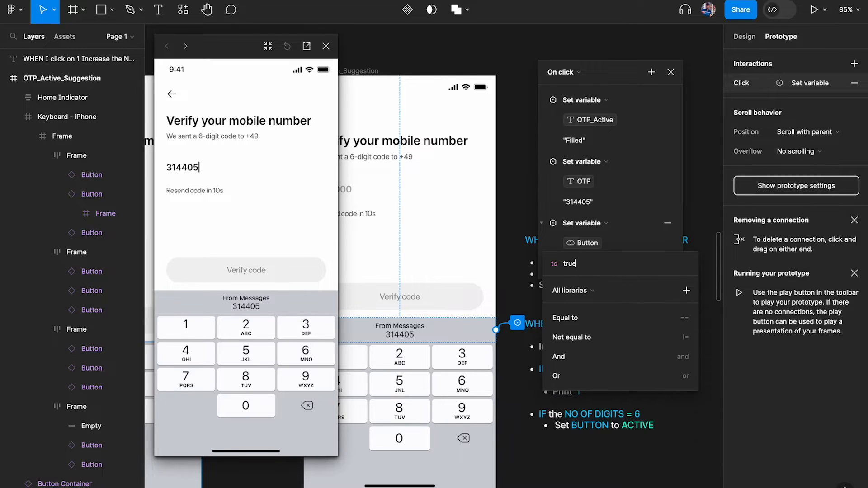
pyautogui.press('Return')
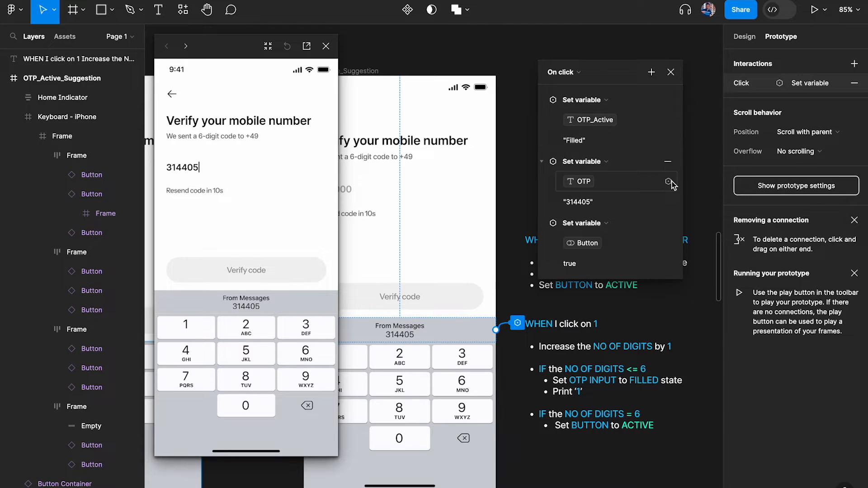
pyautogui.click(671, 72)
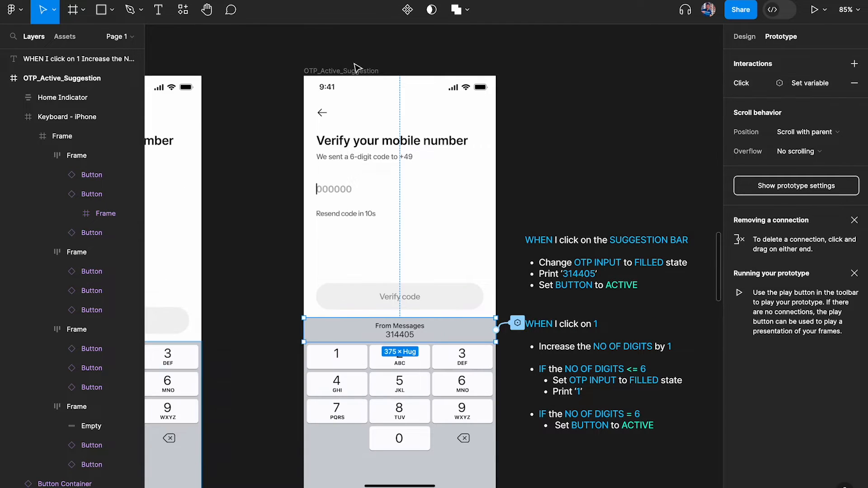
# Replay the preview to confirm autofill turns Verify code green, then close it
pyautogui.click(357, 71)
pyautogui.click(255, 296)
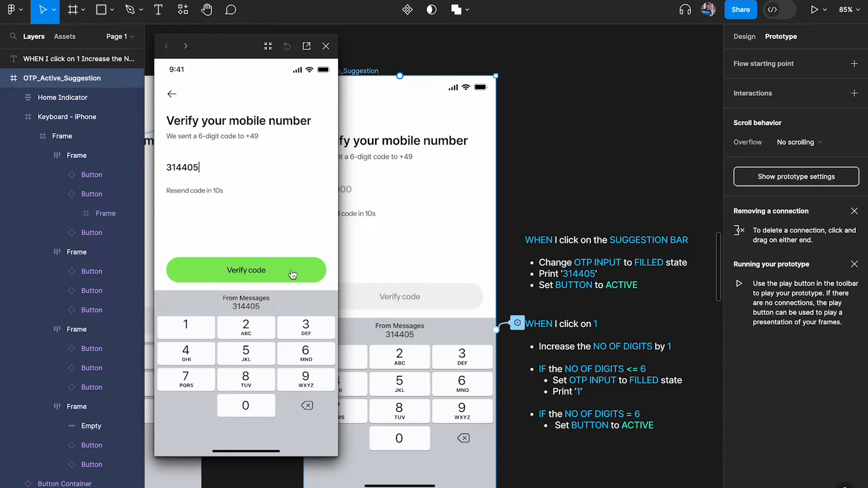
pyautogui.press('Escape')
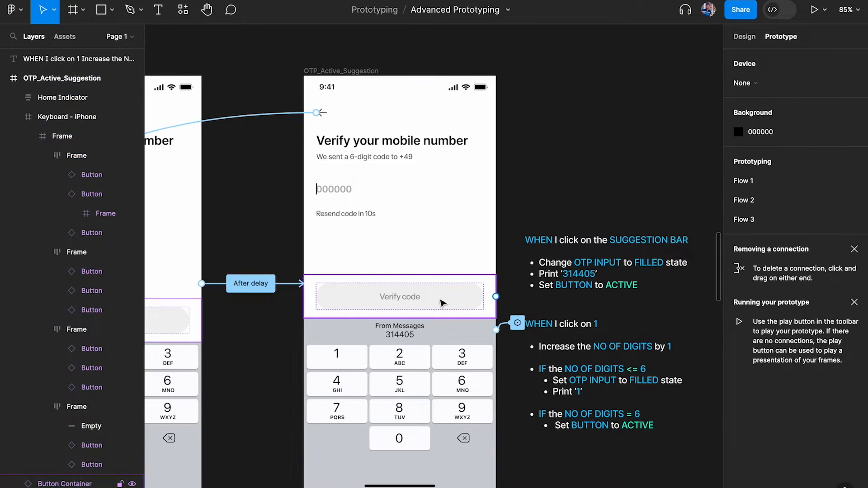
# Delete the conditional click interactions on the Verify code buttons in OTP_Active_Suggestion and Keyboard Open
pyautogui.click(441, 298)
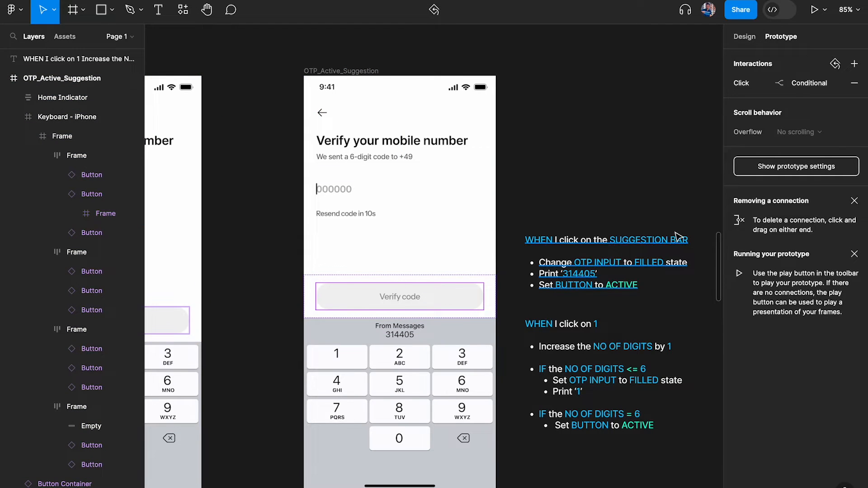
pyautogui.click(856, 85)
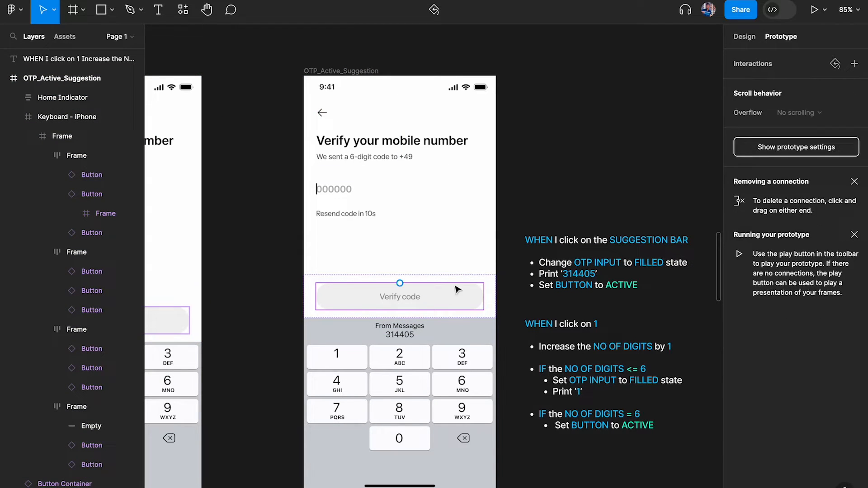
pyautogui.hscroll(-5, 454, 288)
pyautogui.click(408, 285)
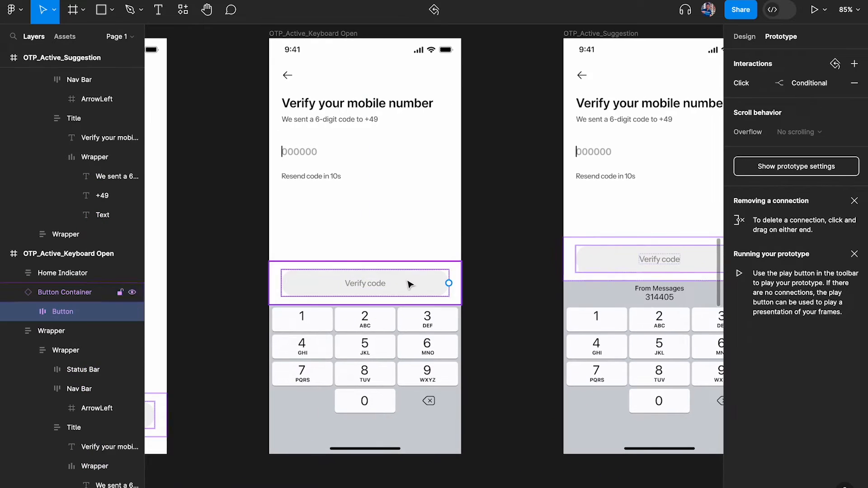
pyautogui.click(855, 83)
pyautogui.hscroll(-6, 457, 287)
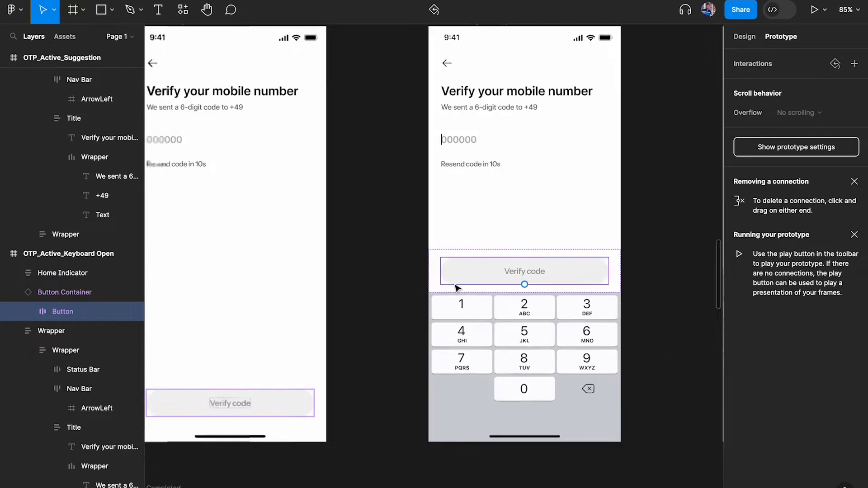
# Delete the Keyboard Closed Verify code button's conditional interaction and check the remaining buttons
pyautogui.click(455, 393)
pyautogui.click(454, 393)
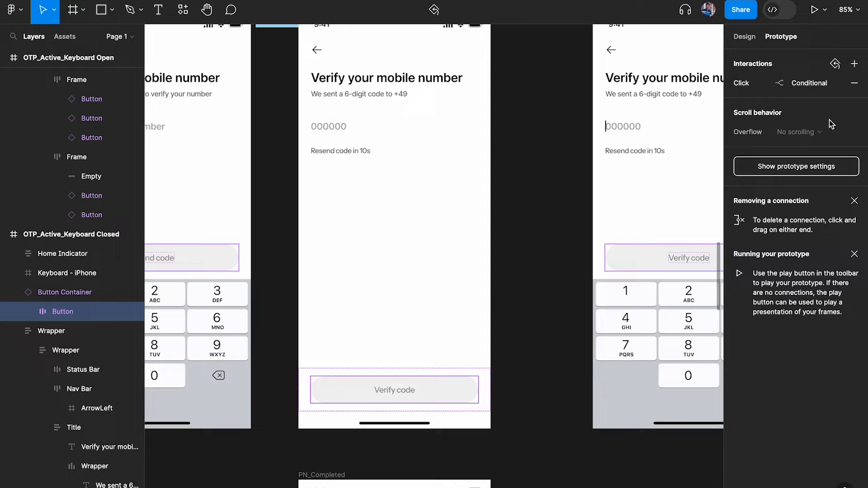
pyautogui.click(855, 84)
pyautogui.hscroll(-6, 350, 283)
pyautogui.click(350, 282)
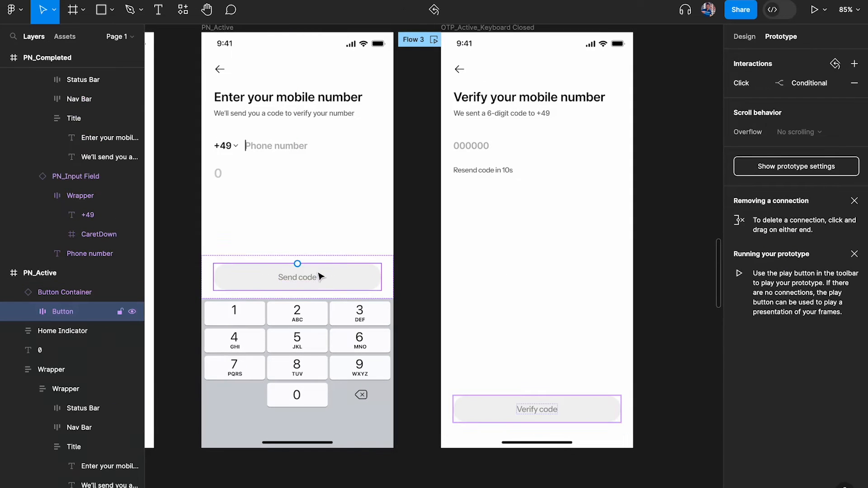
pyautogui.hscroll(6, 291, 384)
pyautogui.scroll(-10, 548, 248)
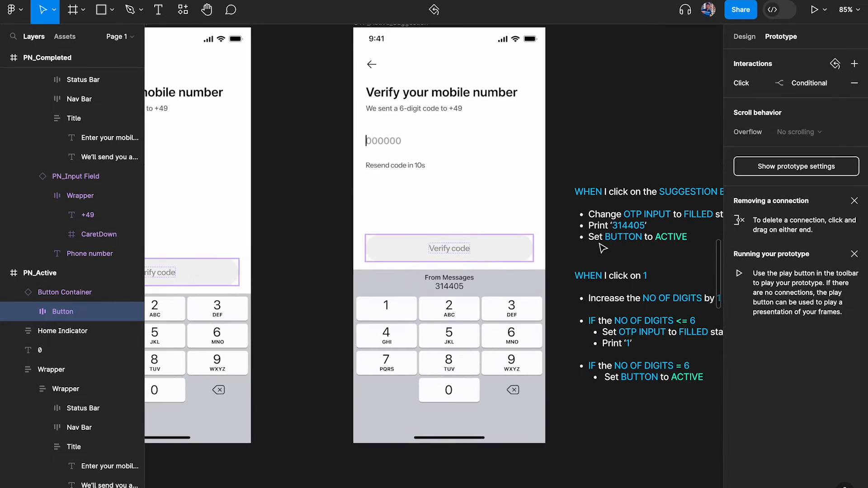
pyautogui.click(519, 250)
pyautogui.click(630, 124)
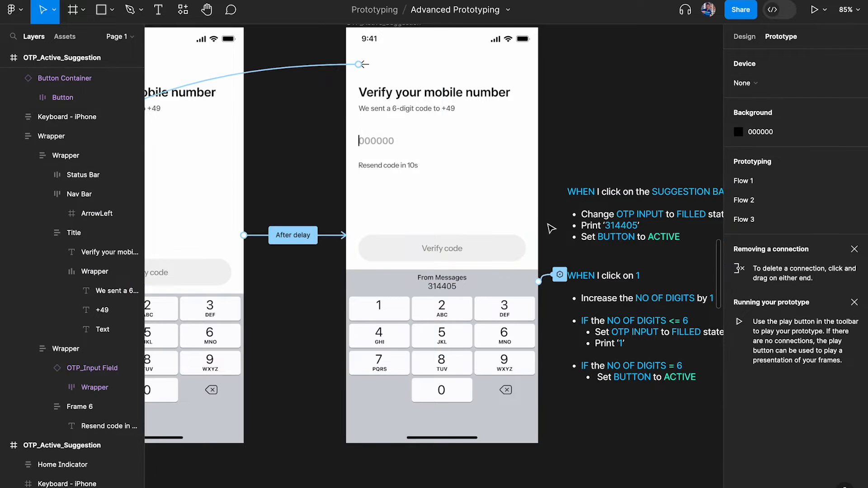
pyautogui.scroll(3, 547, 225)
pyautogui.scroll(-2, 549, 226)
pyautogui.hscroll(3, 549, 226)
pyautogui.click(508, 286)
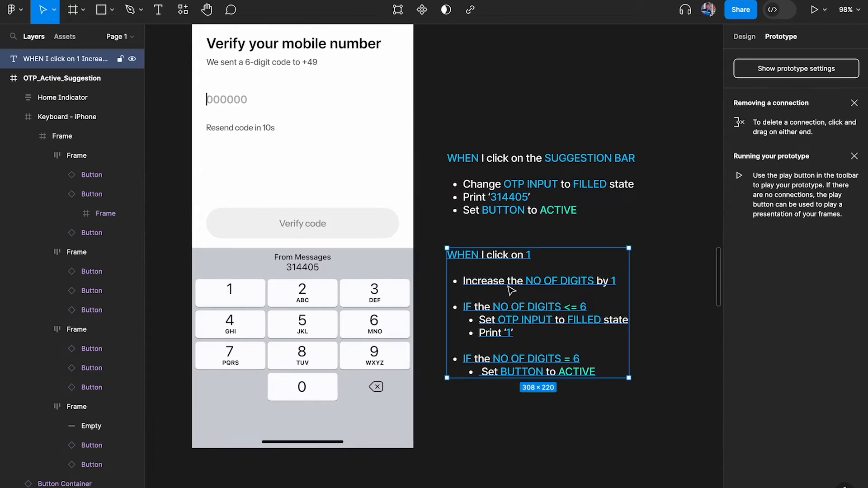
pyautogui.scroll(-4, 511, 289)
pyautogui.scroll(2, 511, 285)
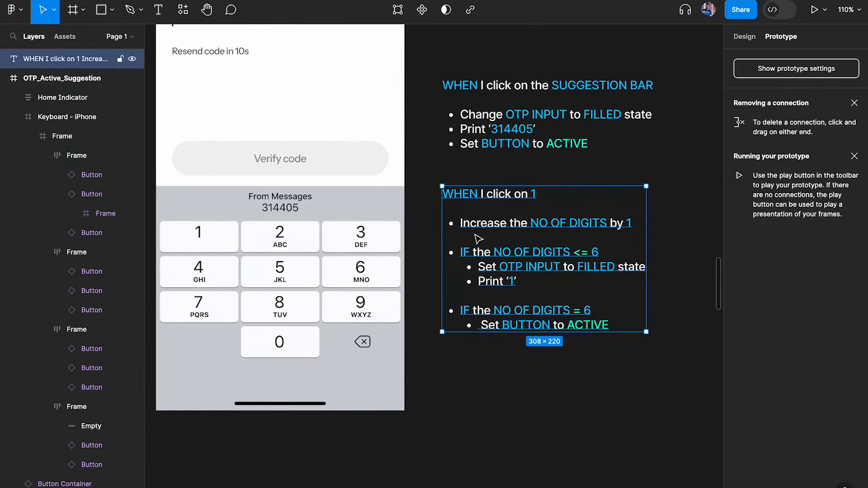
pyautogui.scroll(2, 499, 280)
pyautogui.doubleClick(488, 205)
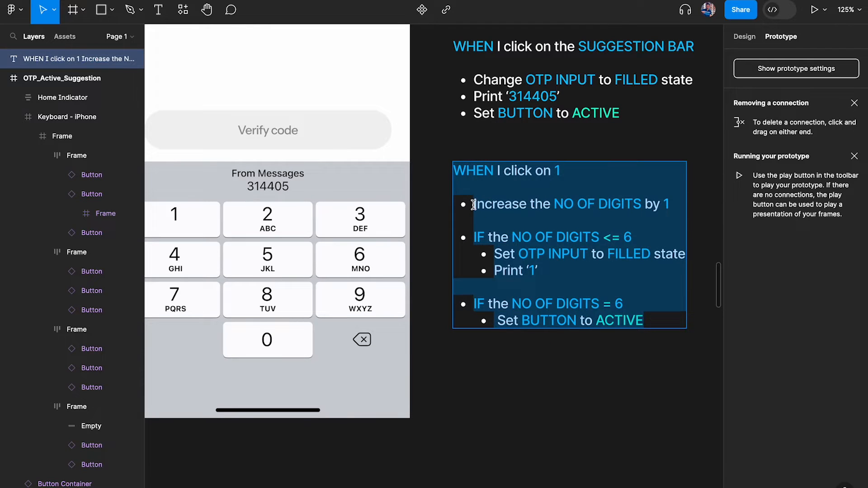
pyautogui.moveTo(473, 204); pyautogui.dragTo(677, 204)
pyautogui.click(677, 204)
pyautogui.moveTo(615, 204); pyautogui.dragTo(468, 204)
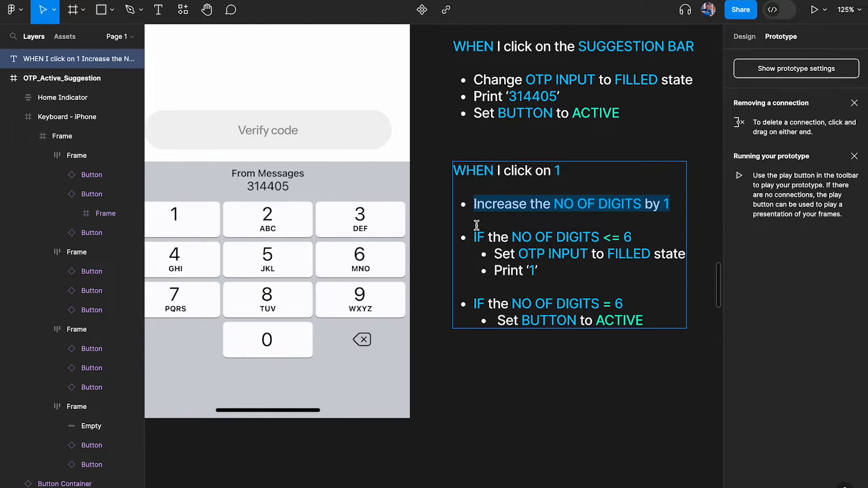
pyautogui.moveTo(474, 236); pyautogui.dragTo(667, 326)
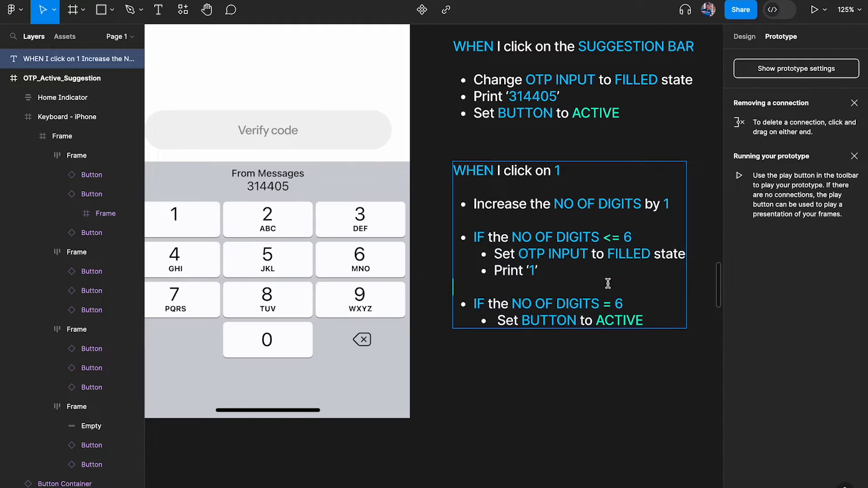
pyautogui.moveTo(606, 285); pyautogui.dragTo(429, 239)
pyautogui.moveTo(672, 316); pyautogui.dragTo(445, 305)
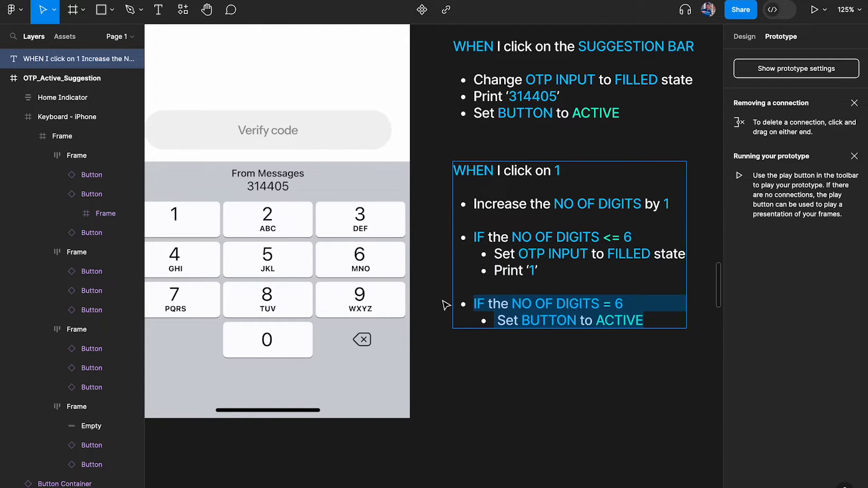
pyautogui.hscroll(-3, 488, 337)
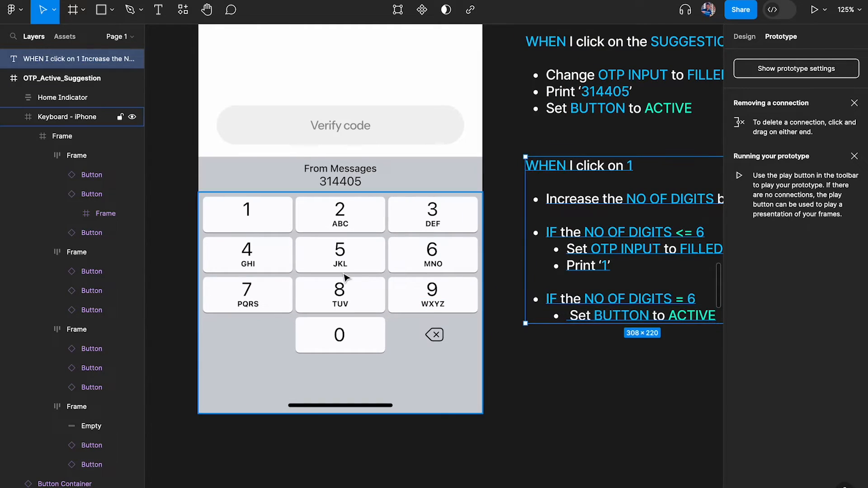
# Select the 1 key in the OTP_Active_Suggestion keypad and inspect its click interaction
pyautogui.click(277, 215)
pyautogui.hscroll(4, 543, 135)
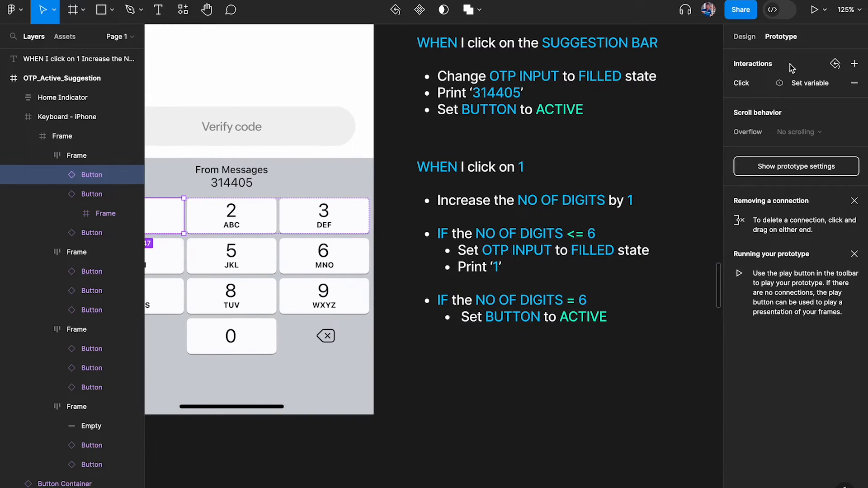
pyautogui.hscroll(-3, 273, 281)
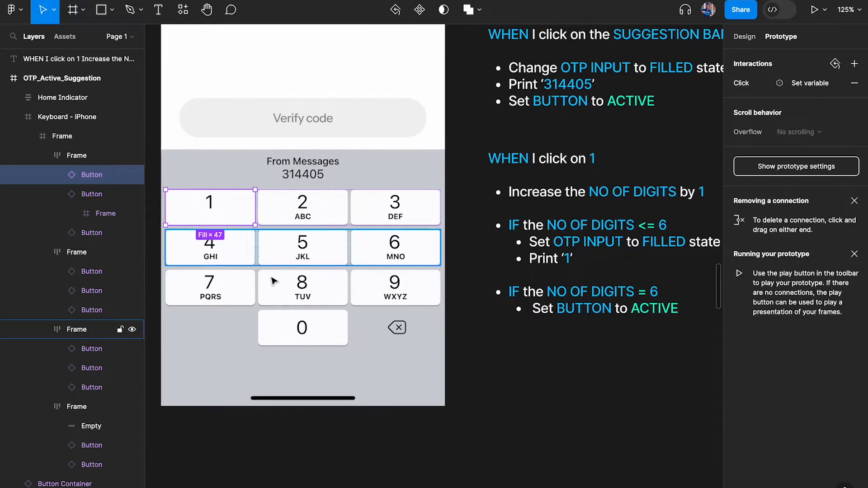
pyautogui.click(744, 83)
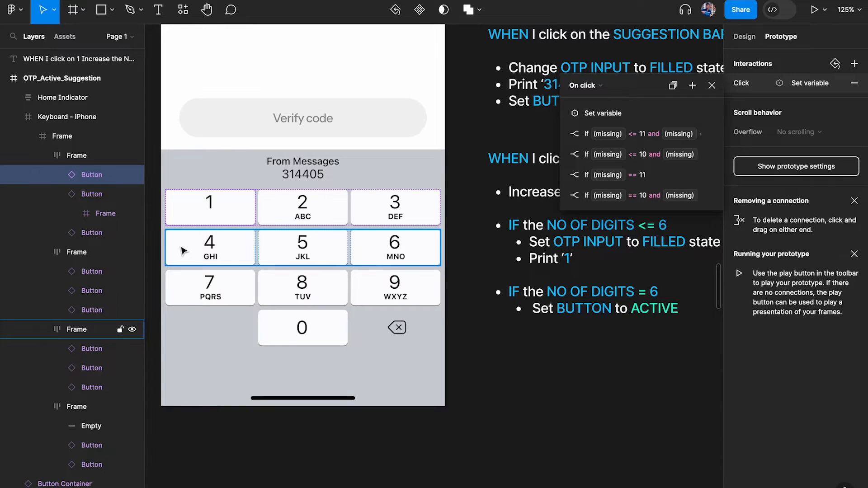
pyautogui.scroll(-6, 182, 250)
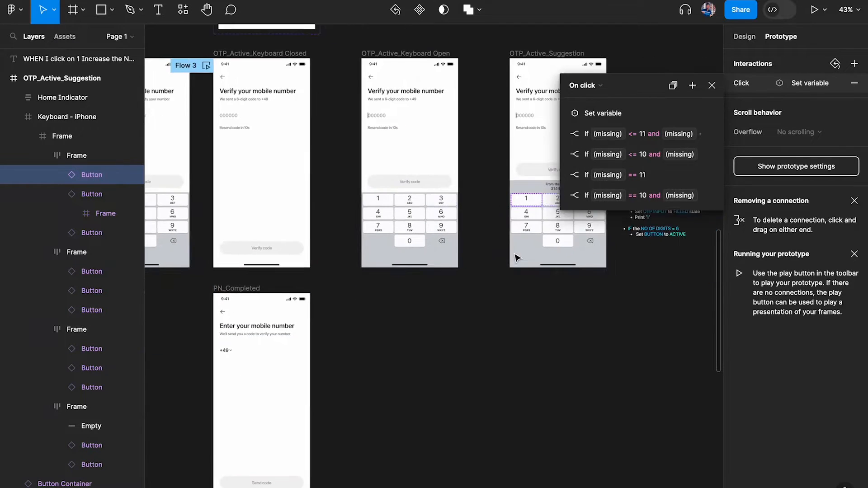
pyautogui.scroll(3, 514, 255)
pyautogui.hscroll(1, 517, 211)
# Select all keypad keys in the OTP_Active_Keyboard Open and OTP_Active_Suggestion frames
pyautogui.click(256, 212)
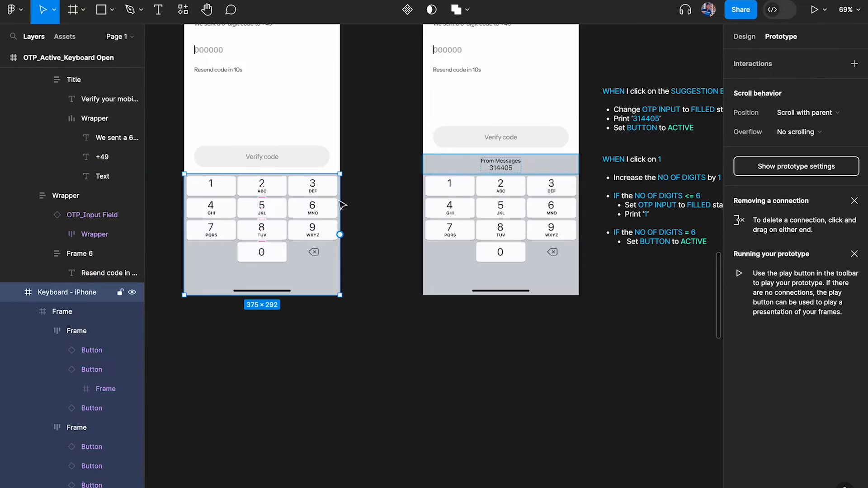
pyautogui.doubleClick(218, 201)
pyautogui.press('Return')
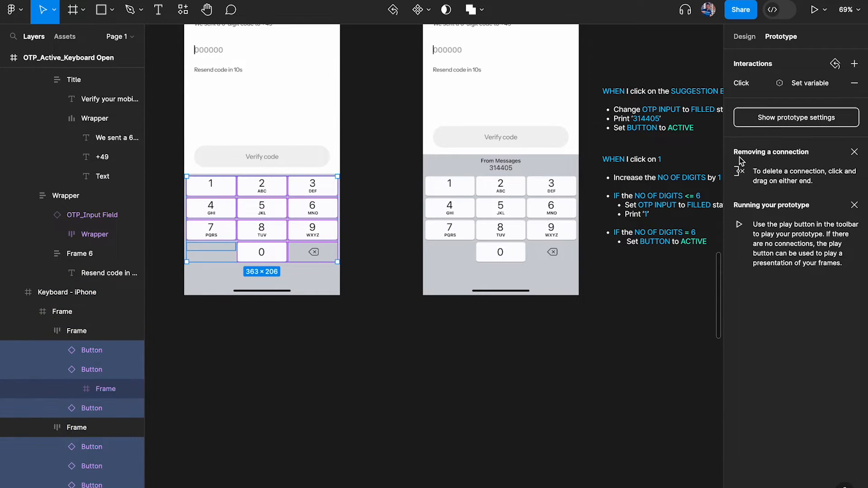
pyautogui.hscroll(-2, 390, 235)
pyautogui.click(569, 207)
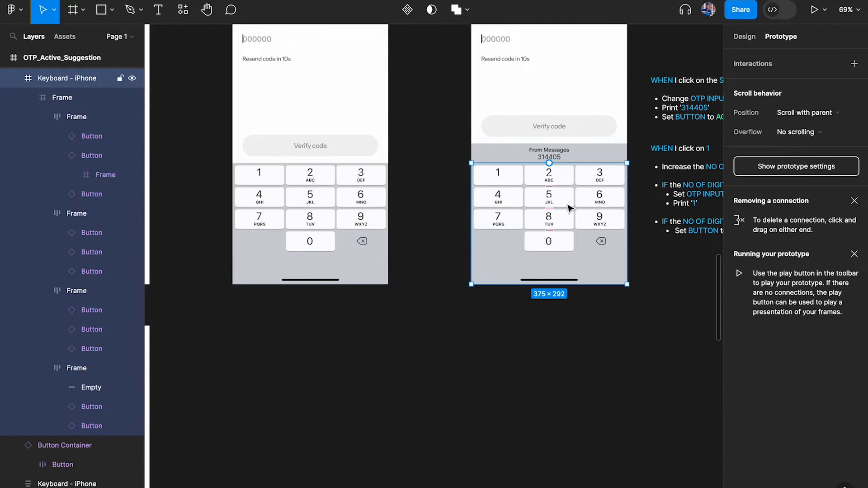
pyautogui.press('Return')
pyautogui.scroll(3, 620, 185)
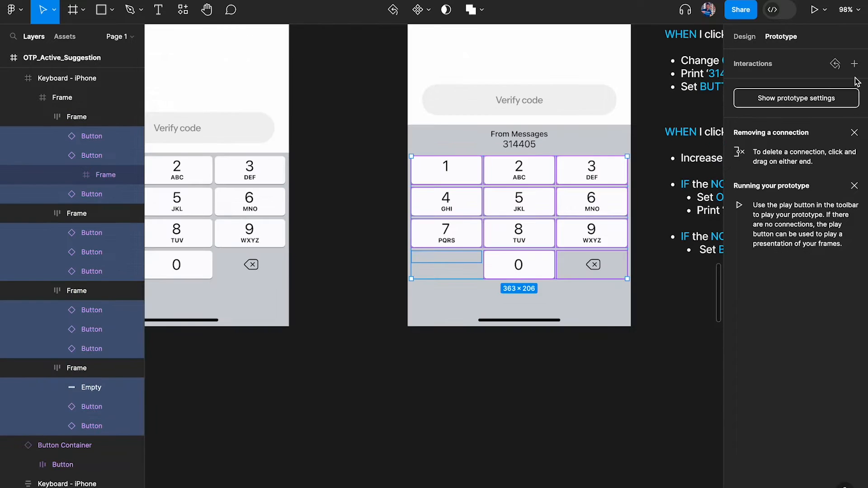
pyautogui.scroll(-3, 514, 189)
pyautogui.hscroll(-6, 514, 189)
pyautogui.scroll(1, 434, 244)
# Select all the keypad keys in OTP_Active_Keyboard Closed through its nested layers
pyautogui.click(413, 262)
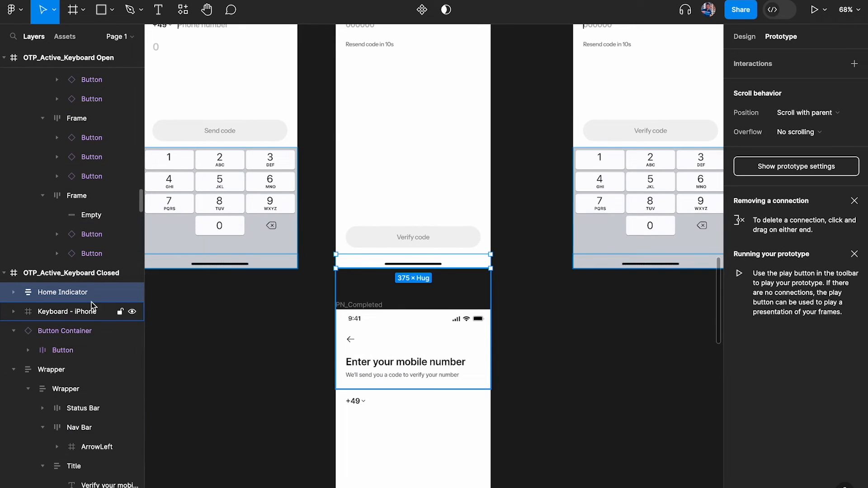
pyautogui.click(53, 313)
pyautogui.click(13, 312)
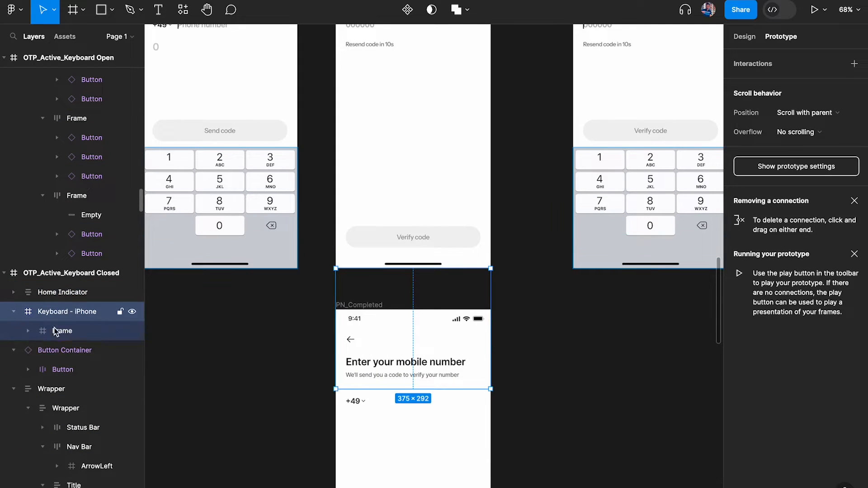
pyautogui.click(29, 330)
pyautogui.press('Return')
pyautogui.press('Return')
pyautogui.press('Return')
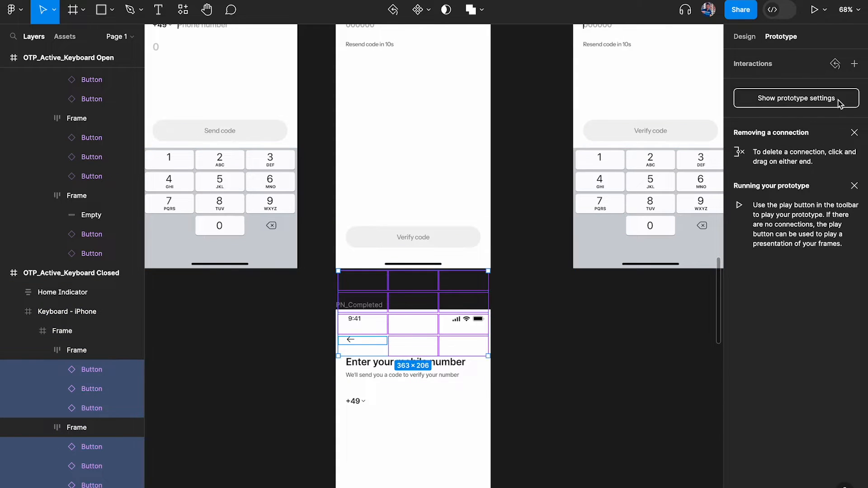
pyautogui.hscroll(5, 698, 148)
pyautogui.hscroll(5, 699, 148)
pyautogui.click(549, 282)
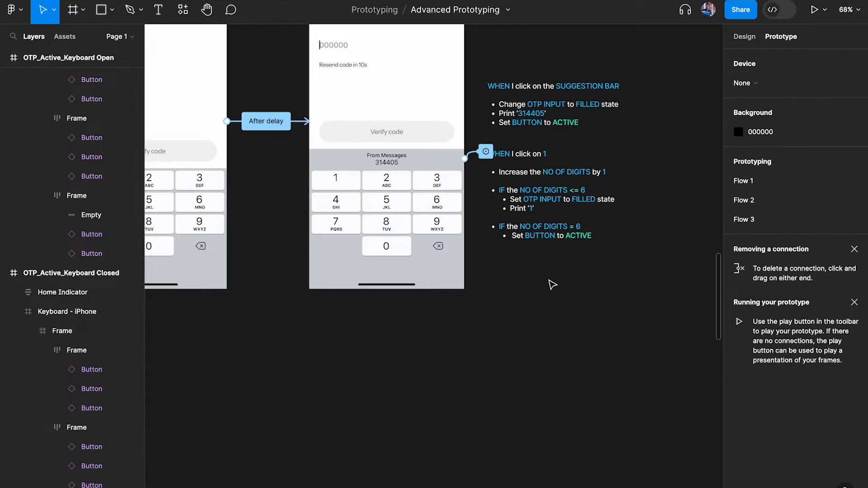
# Give the 1 key a new On click interaction with its action left as None
pyautogui.scroll(5, 548, 281)
pyautogui.scroll(2, 495, 221)
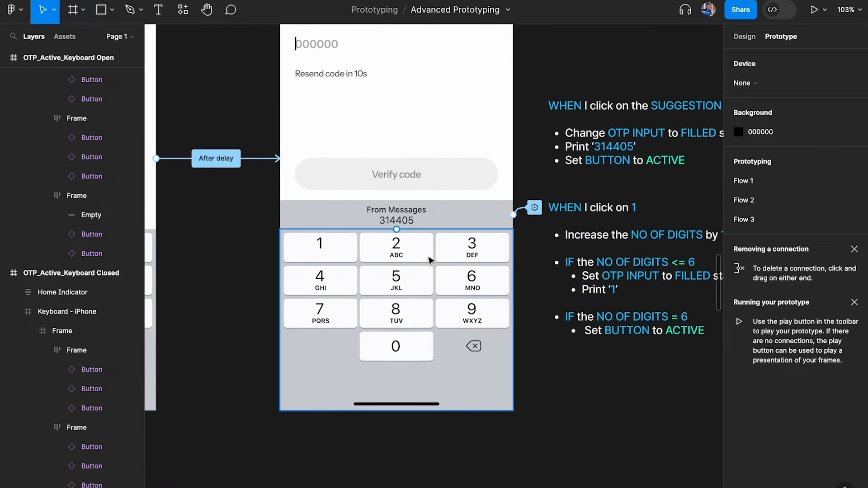
pyautogui.keyDown('super'); pyautogui.click(390, 247); pyautogui.keyUp('super')
pyautogui.click(321, 248)
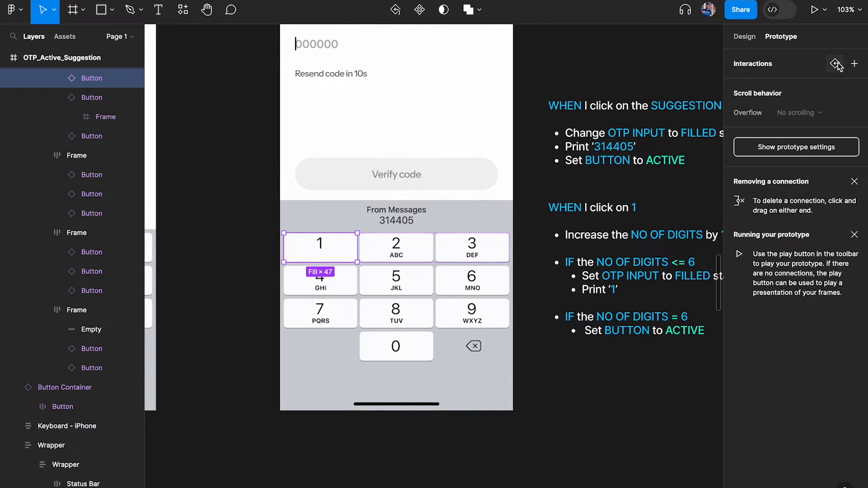
pyautogui.click(856, 65)
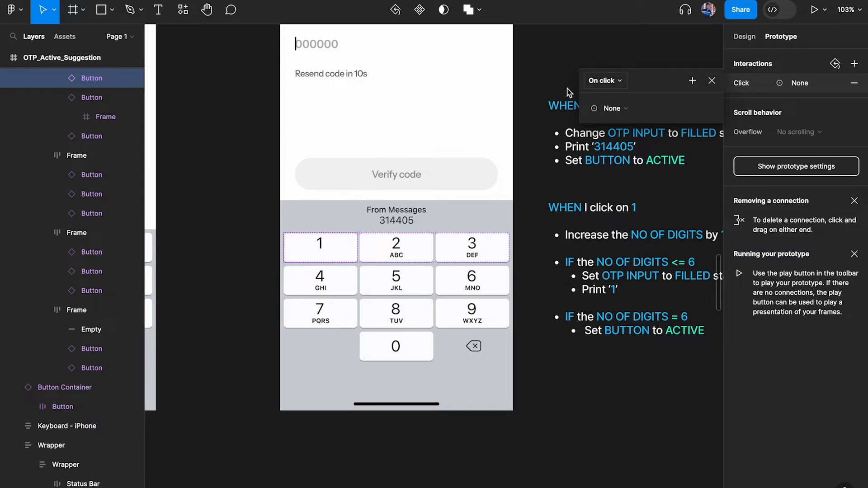
# Select the faint 0 digit counter in PN_Active to copy it
pyautogui.hscroll(4, 570, 95)
pyautogui.hscroll(5, 371, 212)
pyautogui.scroll(5, 280, 163)
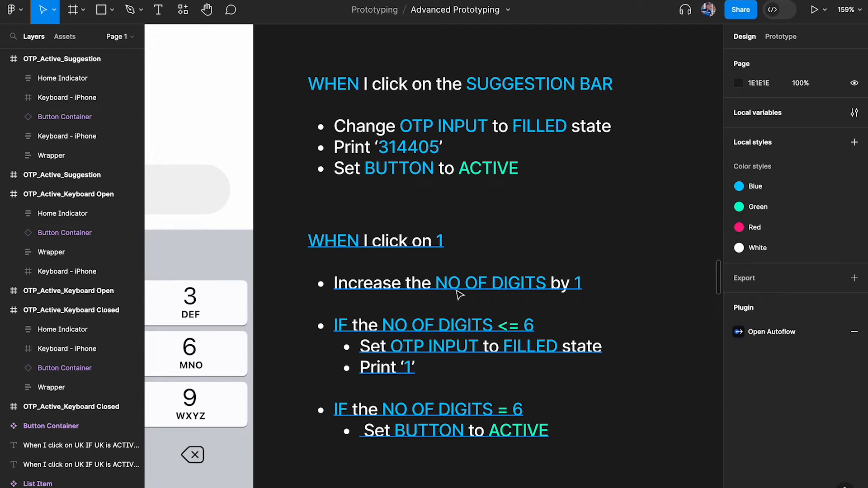
pyautogui.scroll(-10, 459, 294)
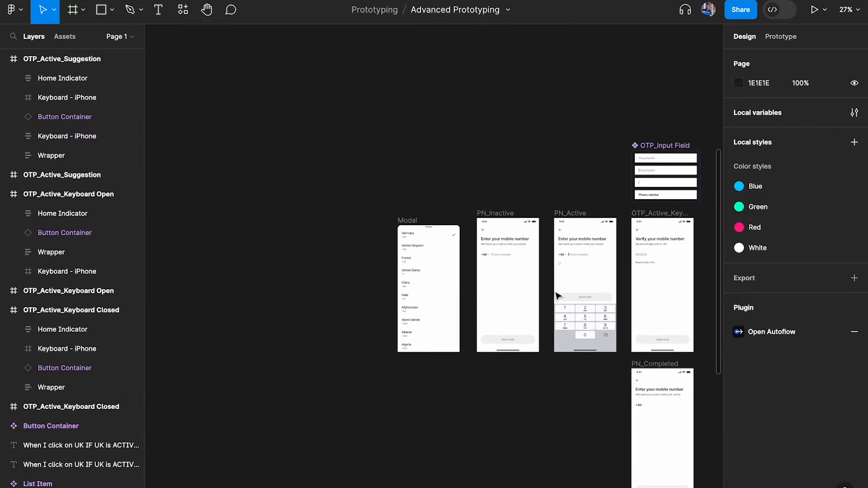
pyautogui.scroll(6, 557, 296)
pyautogui.hscroll(5, 557, 296)
pyautogui.scroll(5, 306, 213)
pyautogui.click(326, 195)
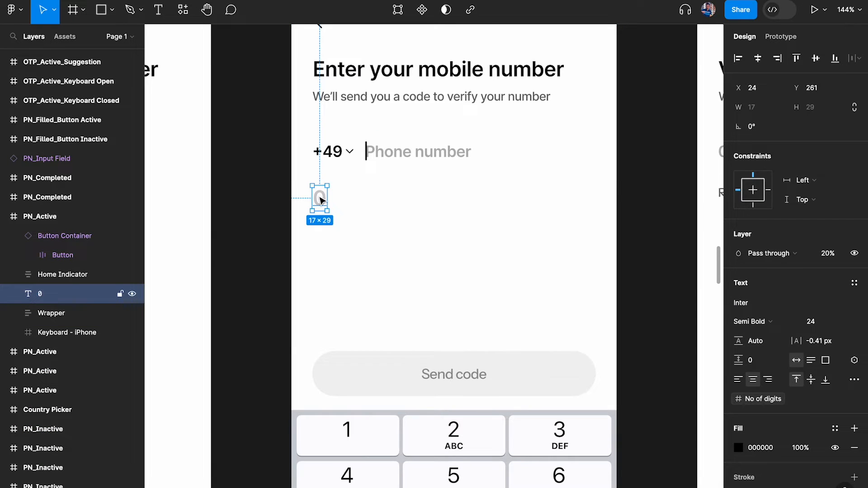
# Paste the 0 counter into OTP_Active_Suggestion and place it below 'Resend code in 10s'
pyautogui.scroll(-8, 320, 201)
pyautogui.hscroll(6, 321, 200)
pyautogui.hscroll(-4, 322, 199)
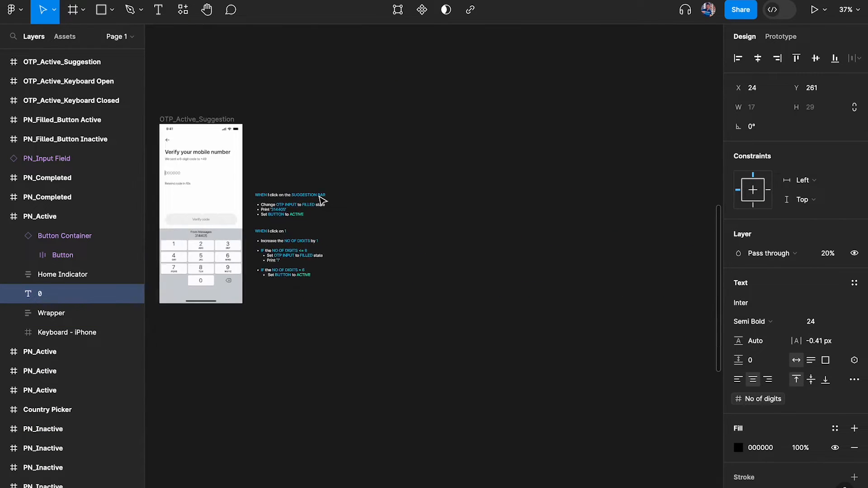
pyautogui.scroll(5, 280, 205)
pyautogui.scroll(4, 280, 205)
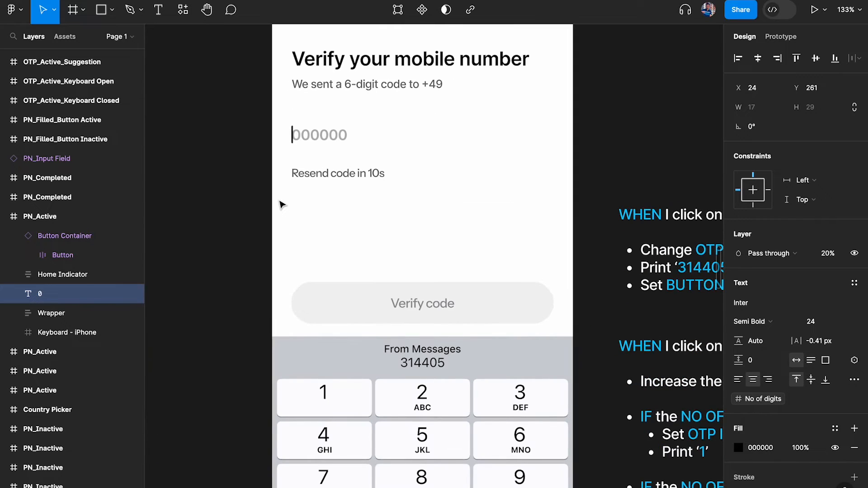
pyautogui.scroll(-6, 281, 205)
pyautogui.scroll(5, 471, 184)
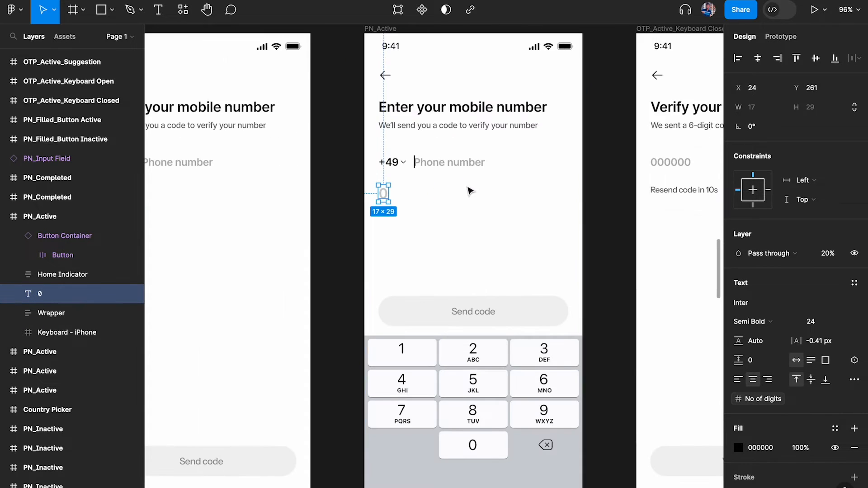
pyautogui.scroll(-5, 461, 224)
pyautogui.hscroll(8, 461, 225)
pyautogui.hscroll(-2, 459, 221)
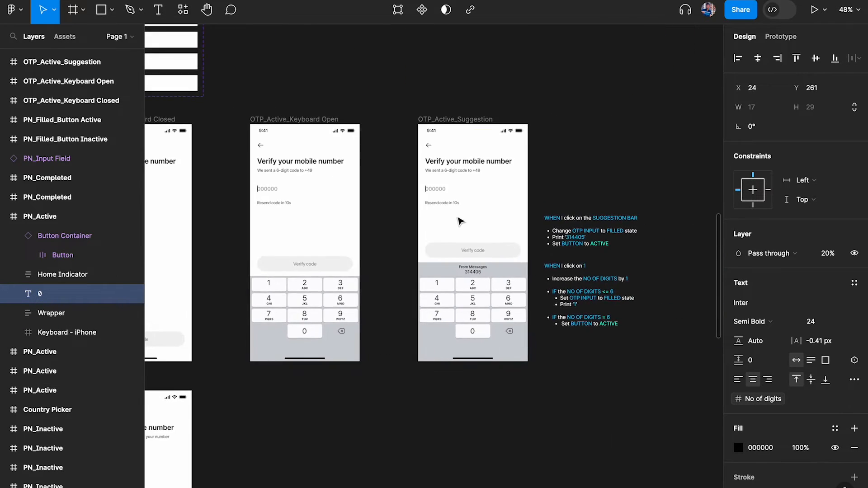
pyautogui.hscroll(-7, 459, 220)
pyautogui.scroll(-1, 459, 220)
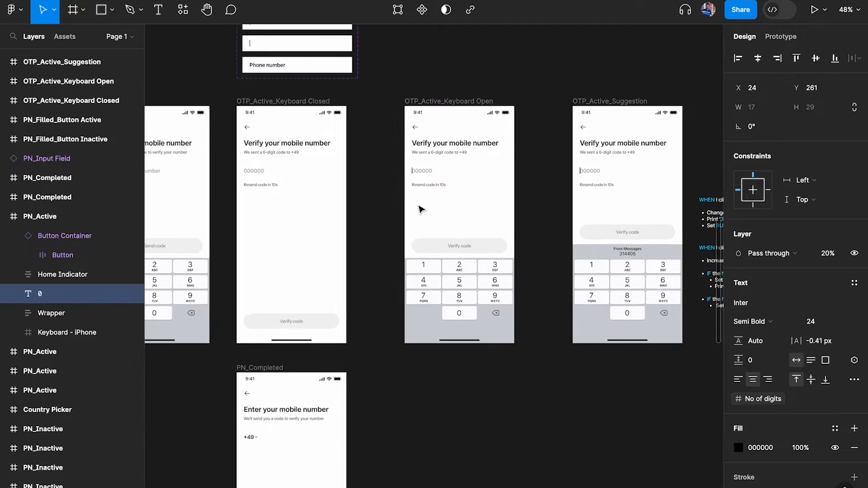
pyautogui.click(616, 101)
pyautogui.scroll(6, 642, 204)
pyautogui.hotkey('ctrl', 'v')
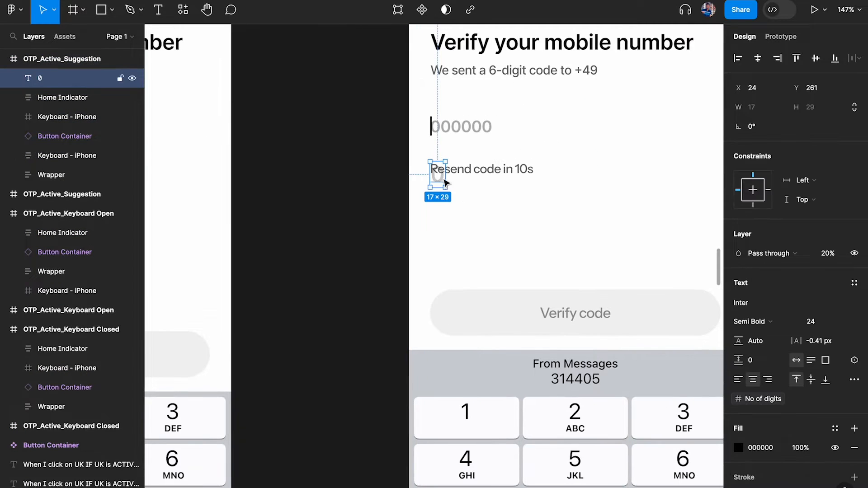
pyautogui.moveTo(445, 182); pyautogui.dragTo(444, 222)
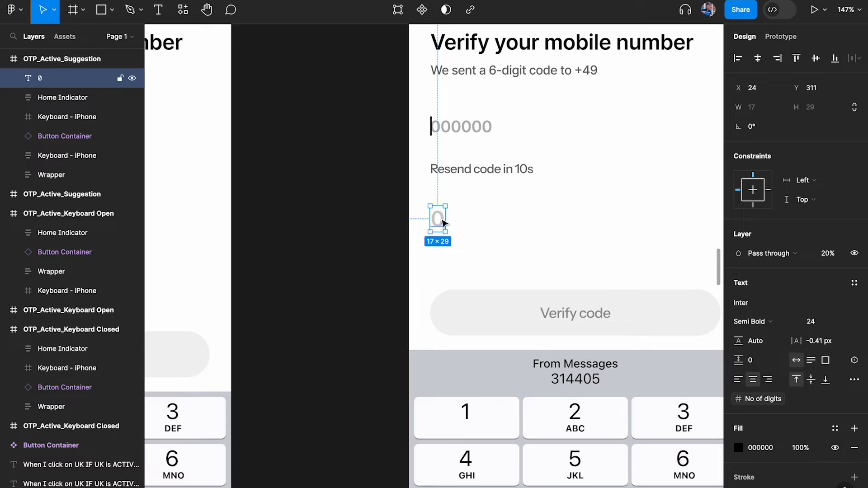
pyautogui.hscroll(3, 438, 223)
pyautogui.scroll(-3, 746, 347)
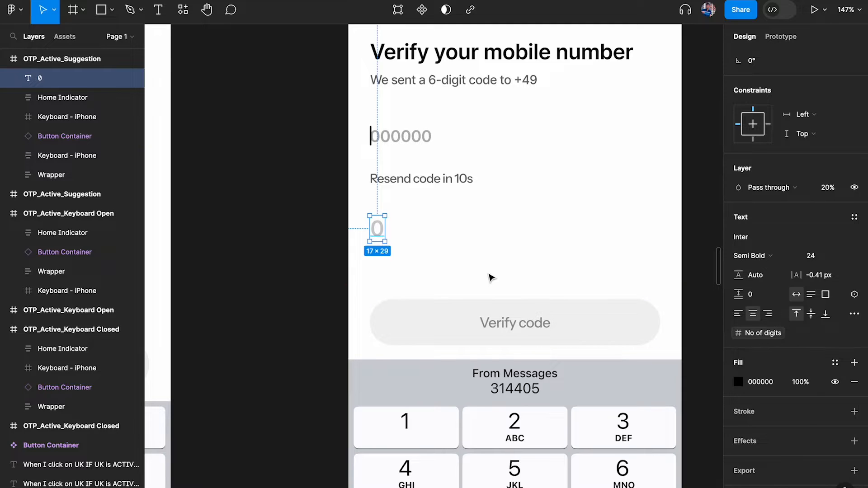
# Rename Phone Number Input's No of digits variable to No of digits (PN)
pyautogui.click(278, 194)
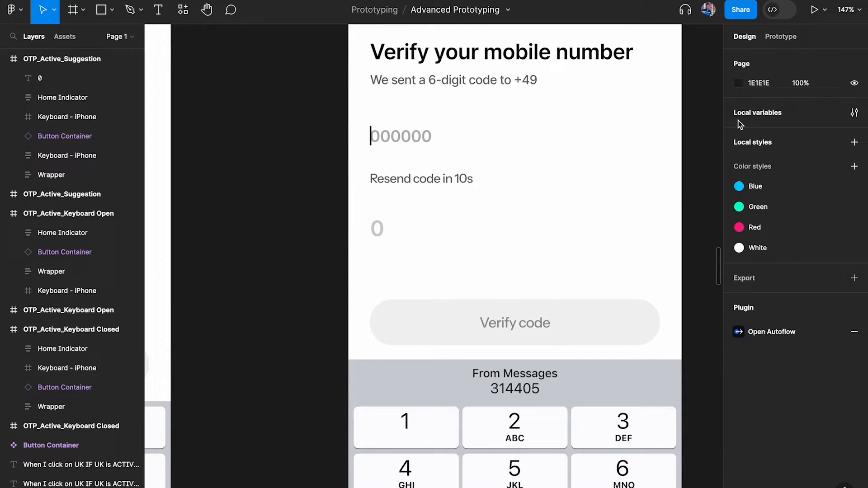
pyautogui.click(777, 42)
pyautogui.click(745, 37)
pyautogui.click(854, 113)
pyautogui.click(365, 49)
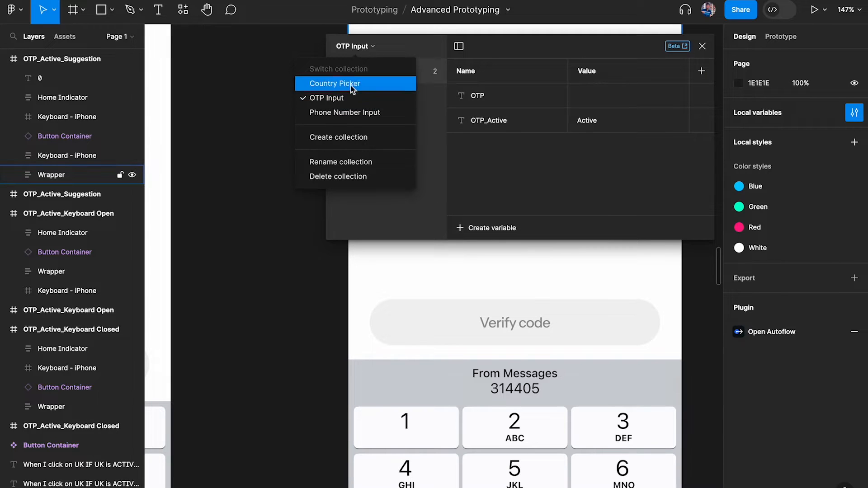
pyautogui.click(354, 114)
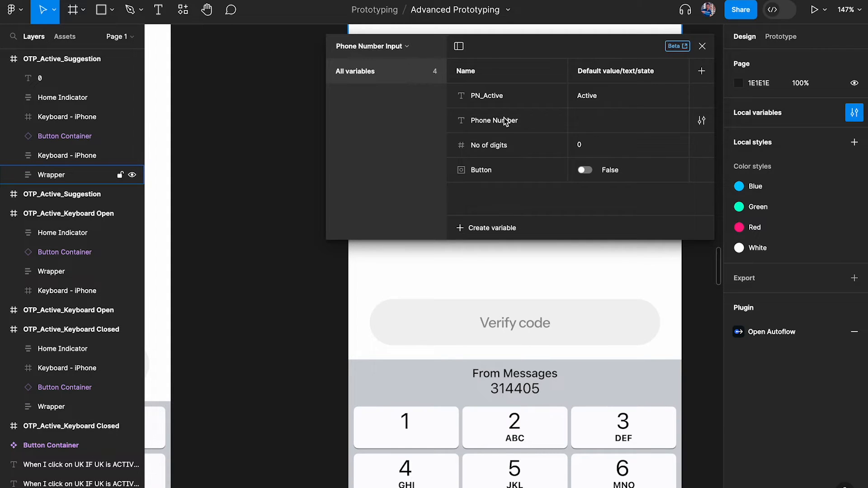
pyautogui.doubleClick(496, 144)
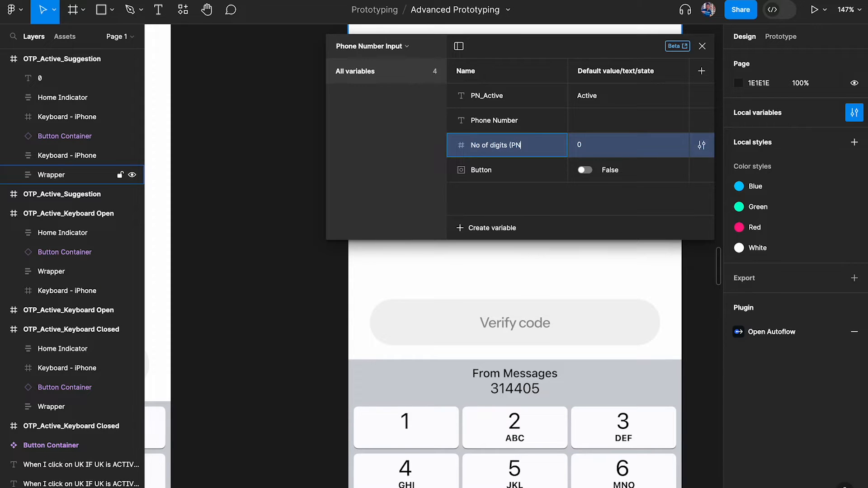
pyautogui.press('Return')
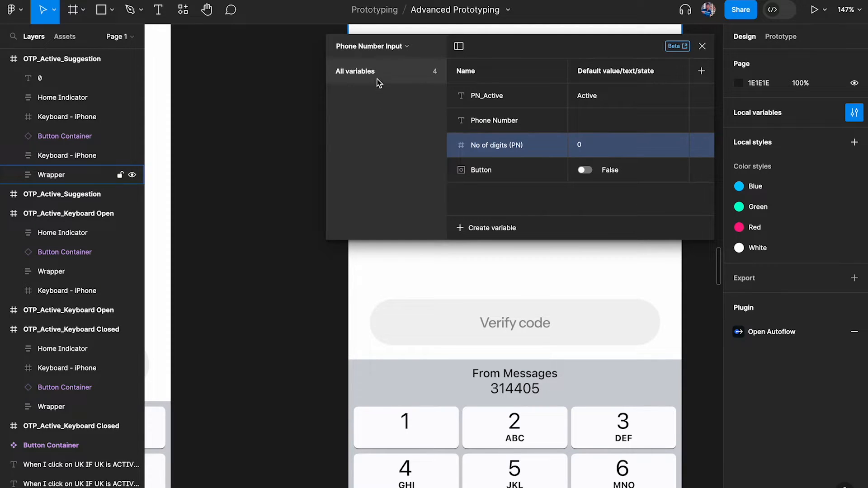
# Create Number variable No of digits (OTP), value 0, in the OTP Input collection
pyautogui.click(362, 50)
pyautogui.click(363, 101)
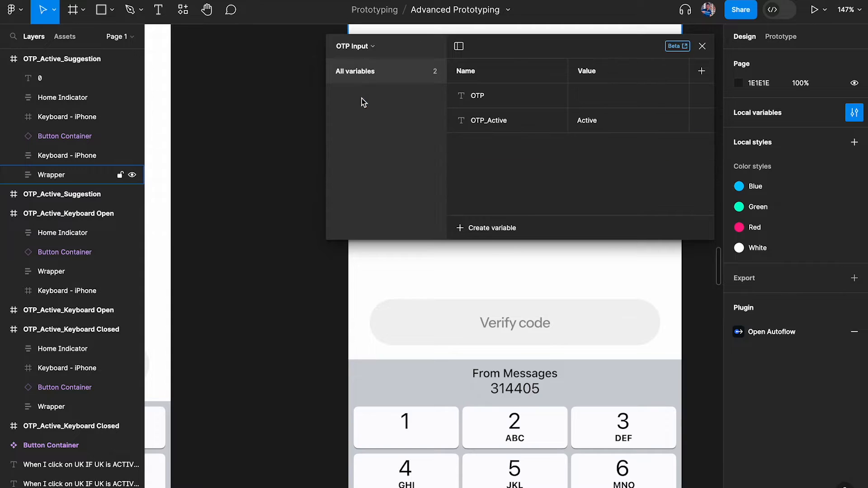
pyautogui.click(367, 47)
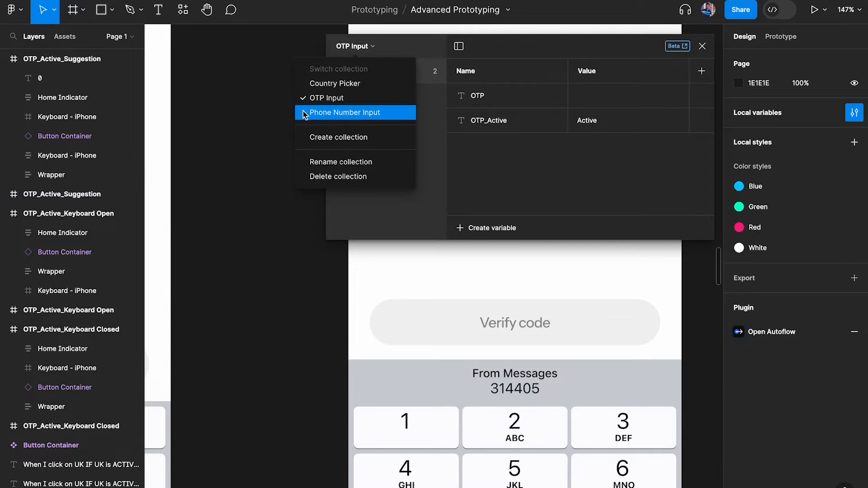
pyautogui.click(329, 97)
pyautogui.click(368, 47)
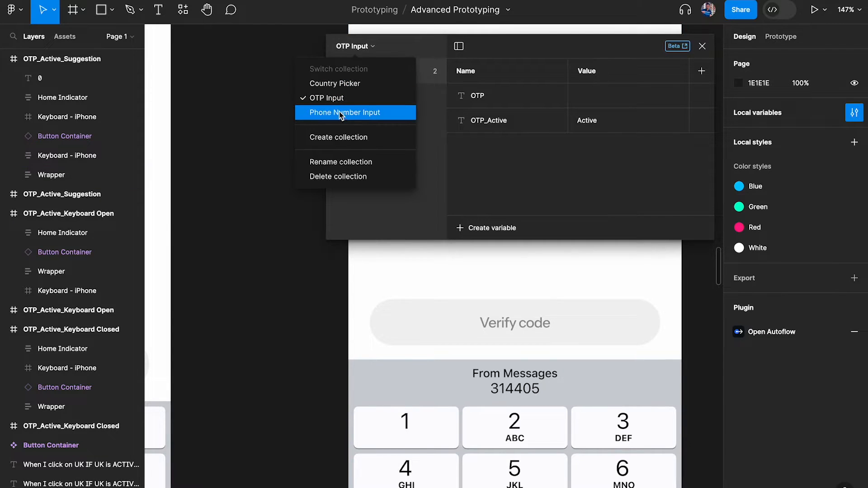
pyautogui.click(339, 112)
pyautogui.click(374, 47)
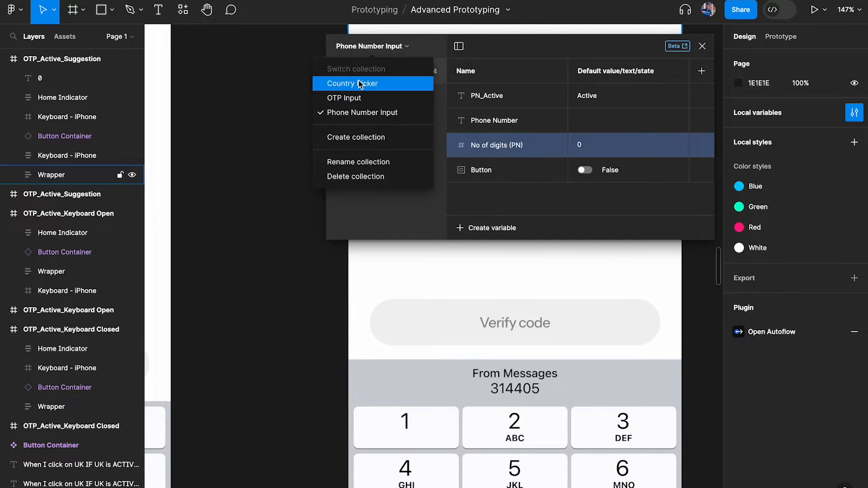
pyautogui.click(353, 98)
pyautogui.click(492, 230)
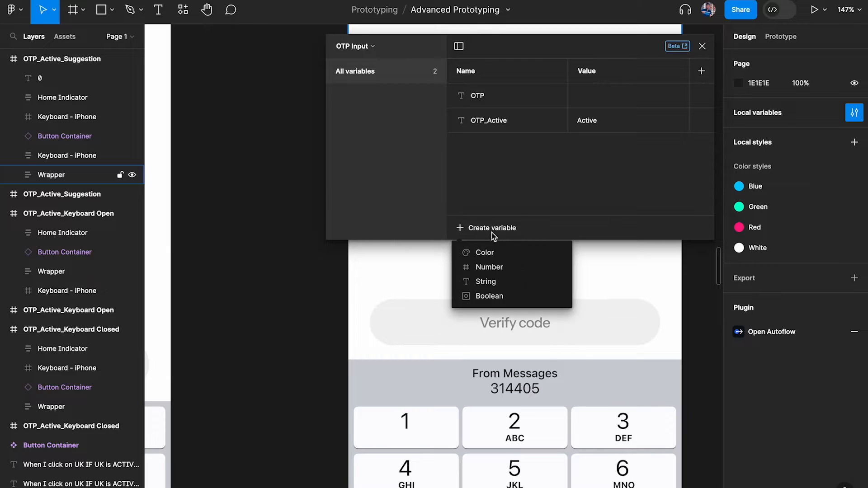
pyautogui.click(495, 268)
pyautogui.write('OTP')
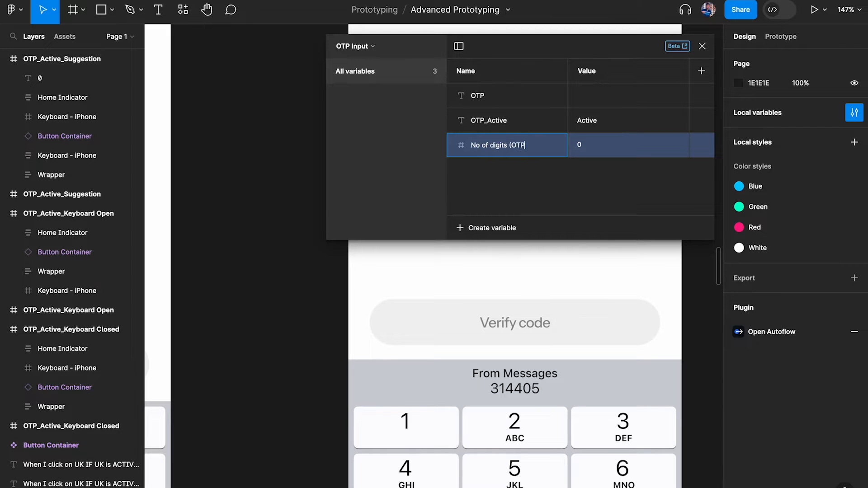
pyautogui.write('o of digits (OTP)')
pyautogui.press('Return')
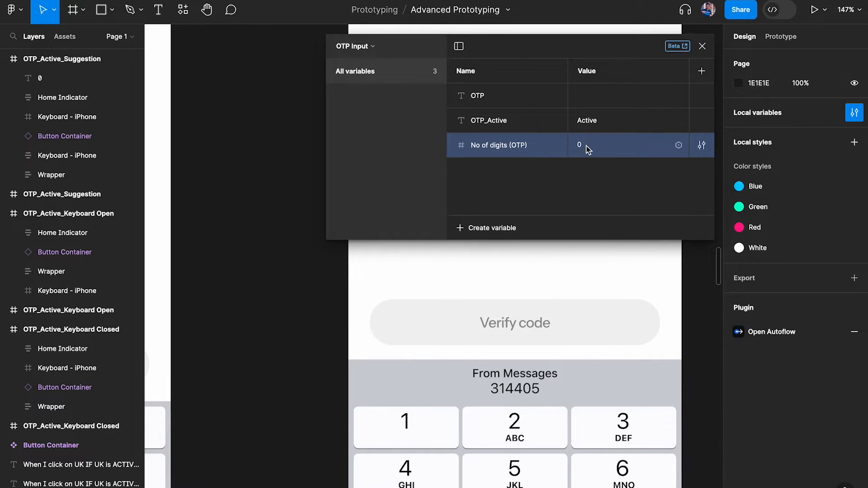
pyautogui.click(702, 45)
# Rebind the grey 0 counter text from No of digits (PN) to No of digits (OTP)
pyautogui.click(380, 231)
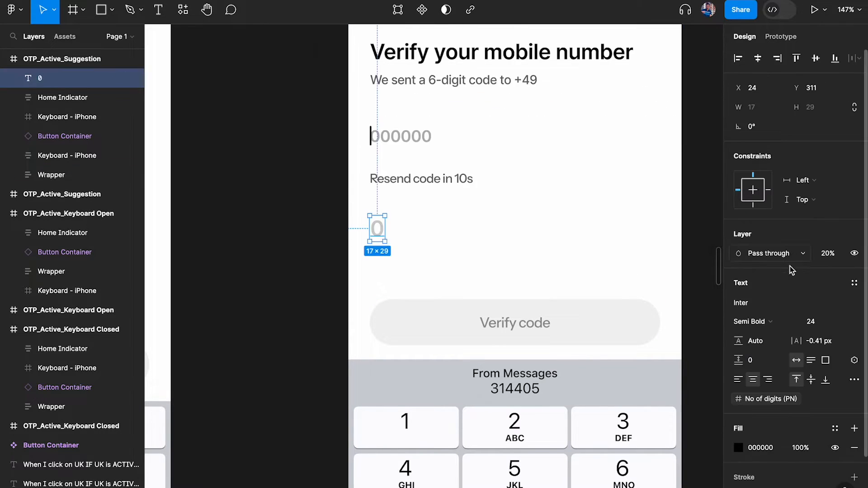
pyautogui.click(854, 400)
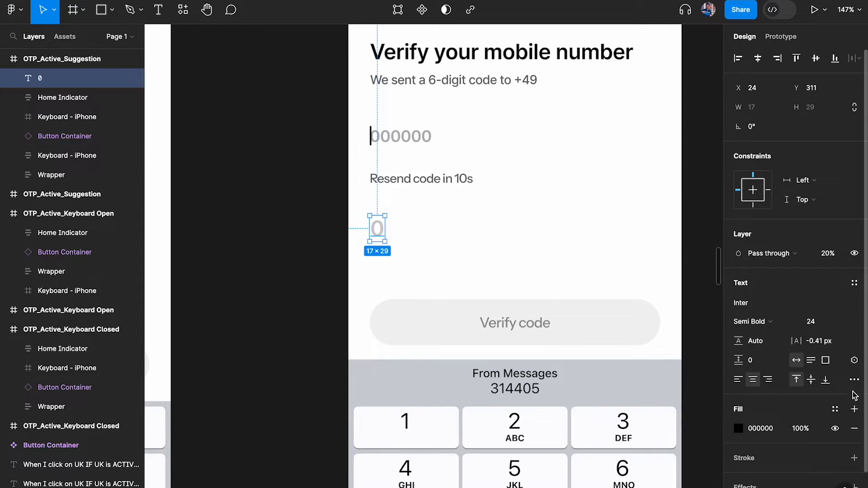
pyautogui.click(854, 361)
pyautogui.write('no')
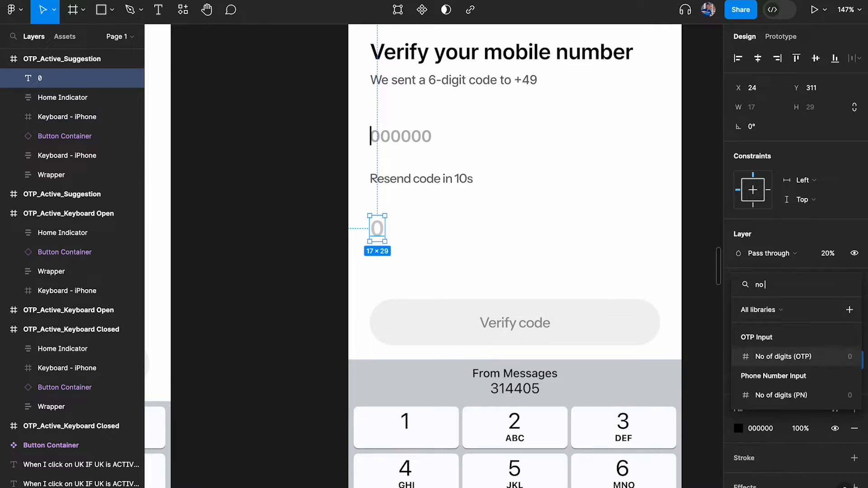
pyautogui.click(783, 357)
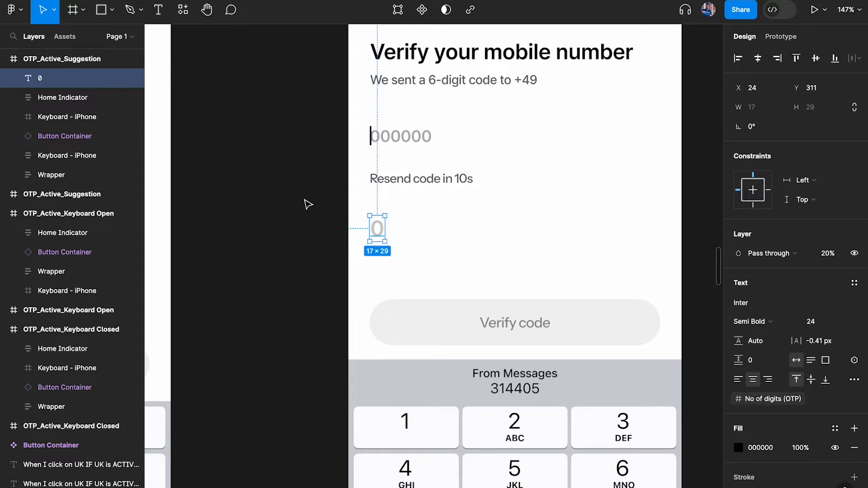
pyautogui.scroll(-5, 305, 200)
pyautogui.scroll(3, 467, 289)
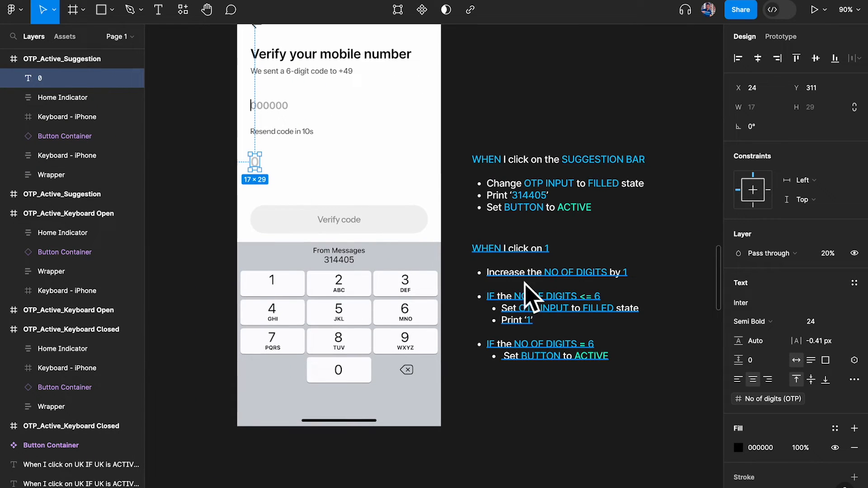
pyautogui.scroll(2, 529, 292)
# Check the 'WHEN I click on 1' notes, then select the keypad's 1 key
pyautogui.click(496, 255)
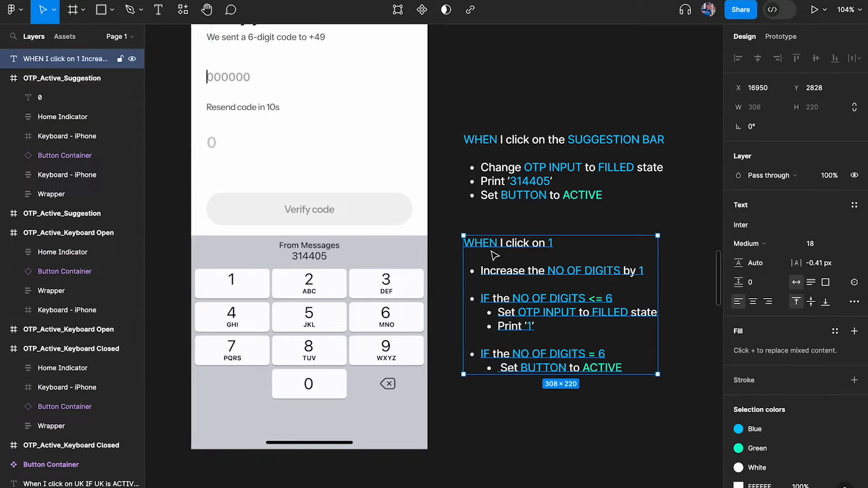
pyautogui.click(554, 92)
pyautogui.scroll(-1, 555, 92)
pyautogui.scroll(3, 554, 93)
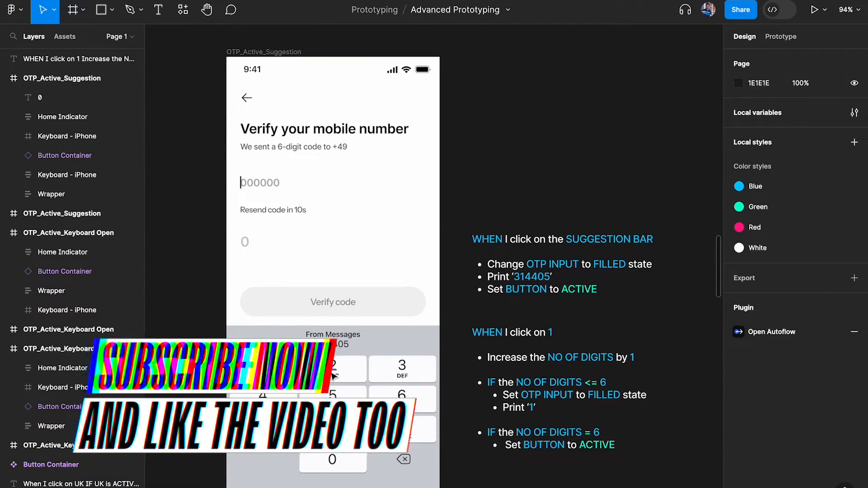
pyautogui.keyDown('ctrl'); pyautogui.click(262, 368); pyautogui.keyUp('ctrl')
# Add a Set variable action to key 1's click that targets No of digits (OTP)
pyautogui.click(781, 36)
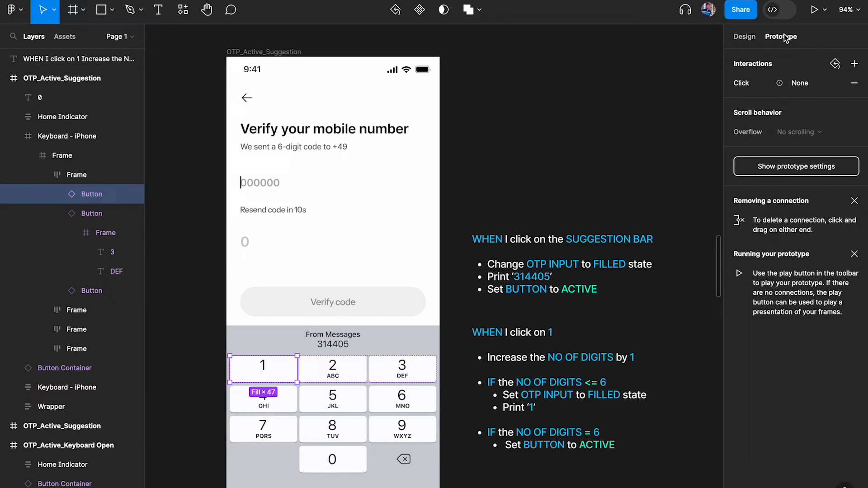
pyautogui.click(808, 85)
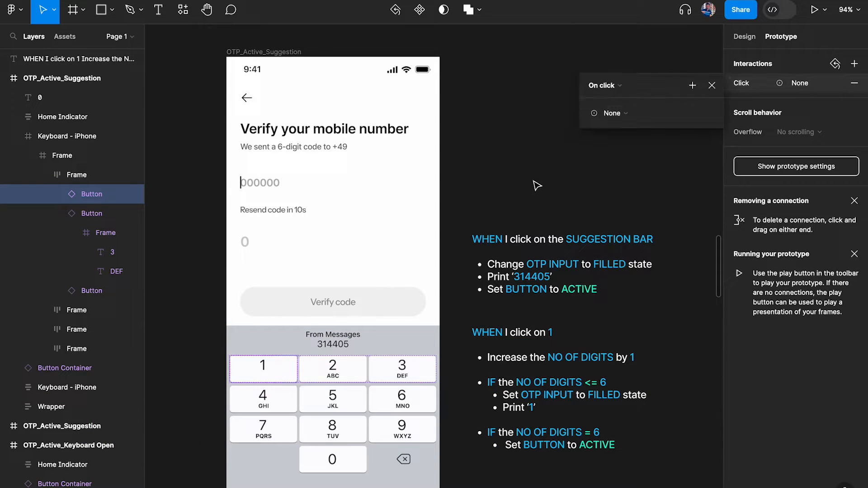
pyautogui.click(616, 114)
pyautogui.click(644, 192)
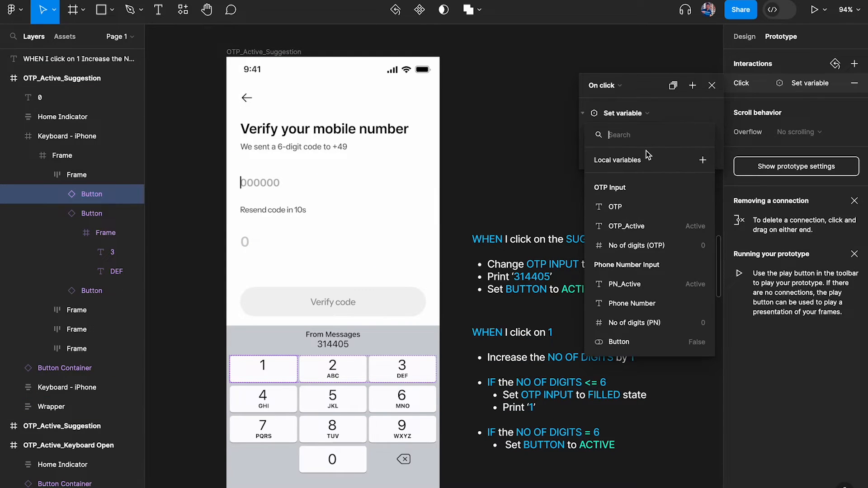
pyautogui.write('nod')
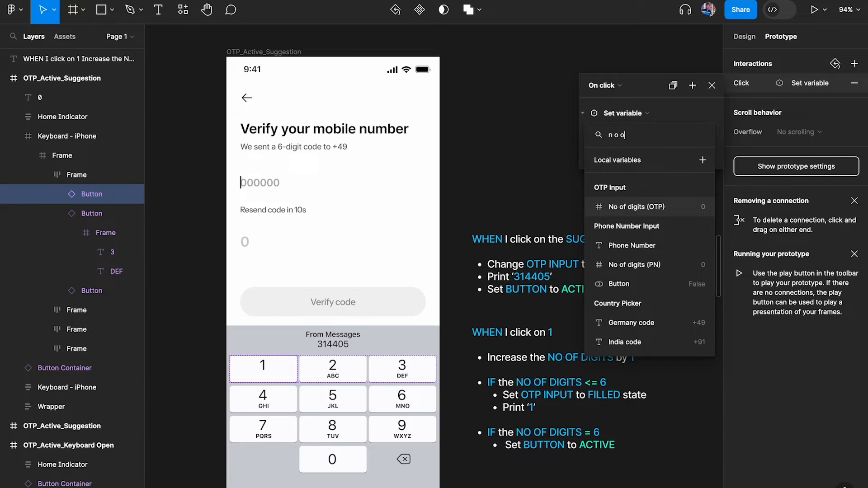
pyautogui.press('BackSpace')
pyautogui.write('of')
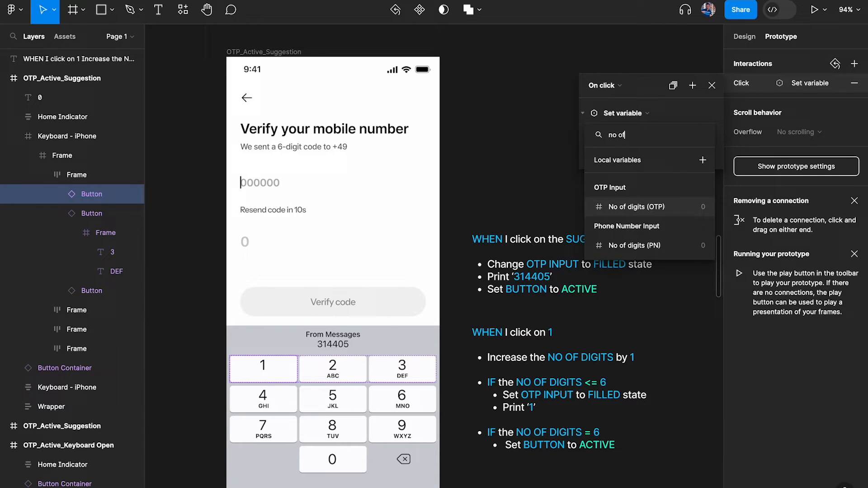
pyautogui.click(633, 209)
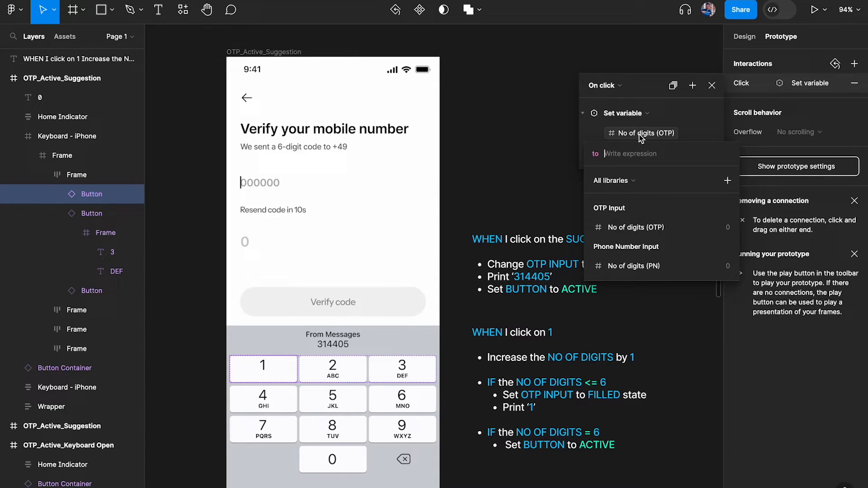
# Set its value to No of digits (OTP) + 1 and collapse the action
pyautogui.write('No')
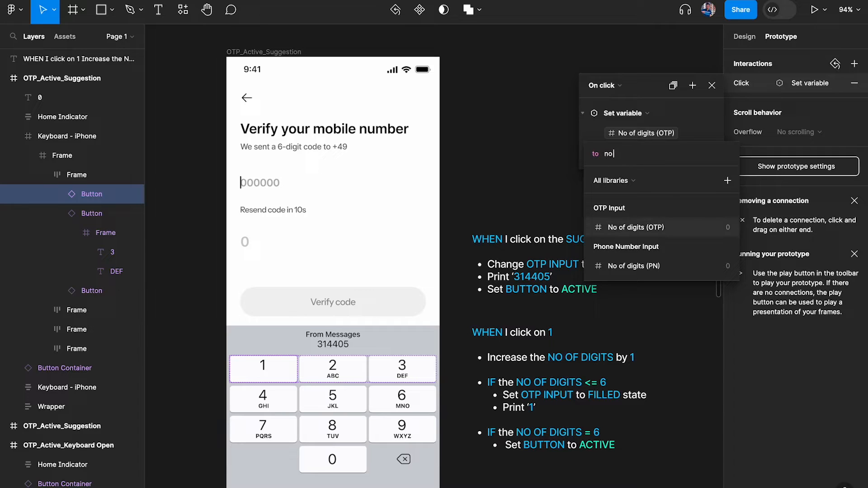
pyautogui.press('Return')
pyautogui.write('+1')
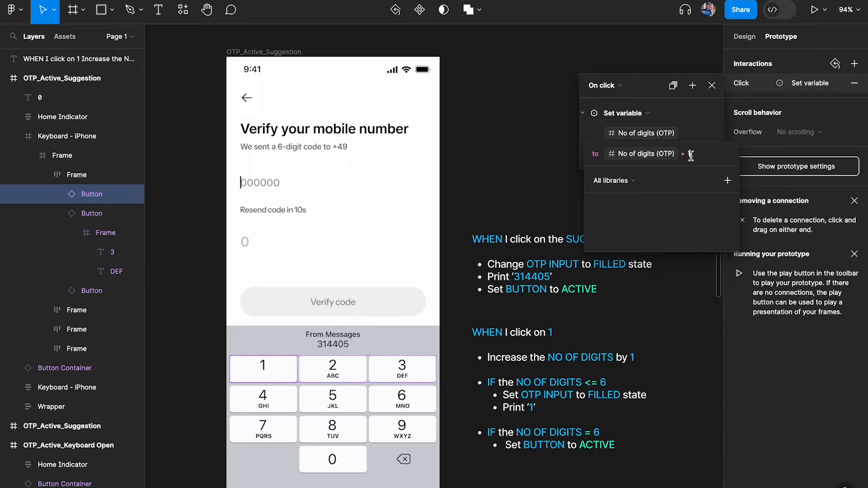
pyautogui.click(705, 119)
pyautogui.click(584, 113)
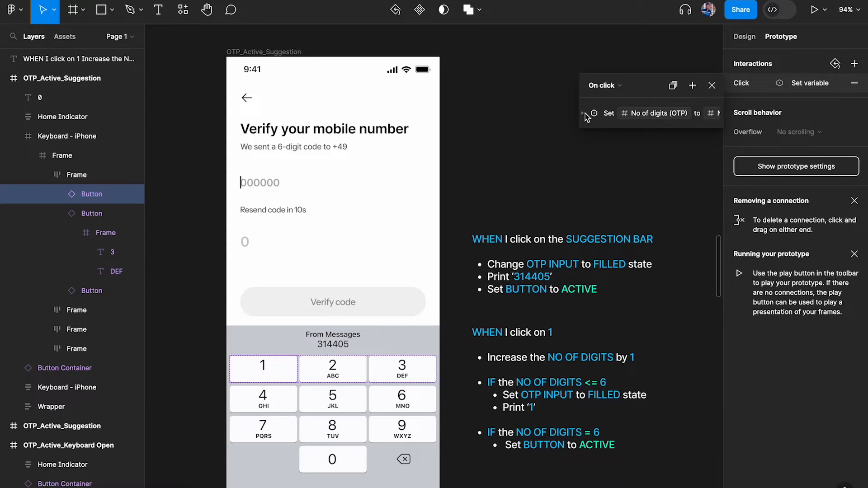
pyautogui.click(550, 357)
pyautogui.keyDown('ctrl'); pyautogui.scroll(3, 549, 357); pyautogui.keyUp('ctrl')
pyautogui.hscroll(2, 454, 370)
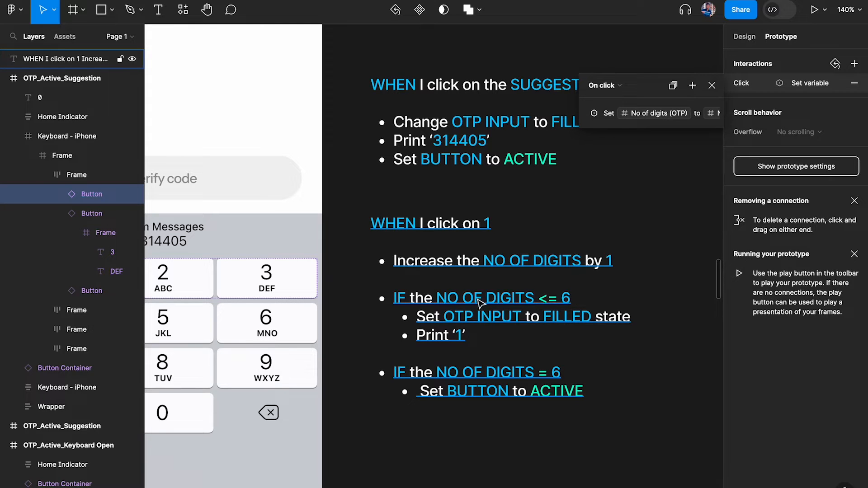
pyautogui.click(588, 114)
pyautogui.click(628, 111)
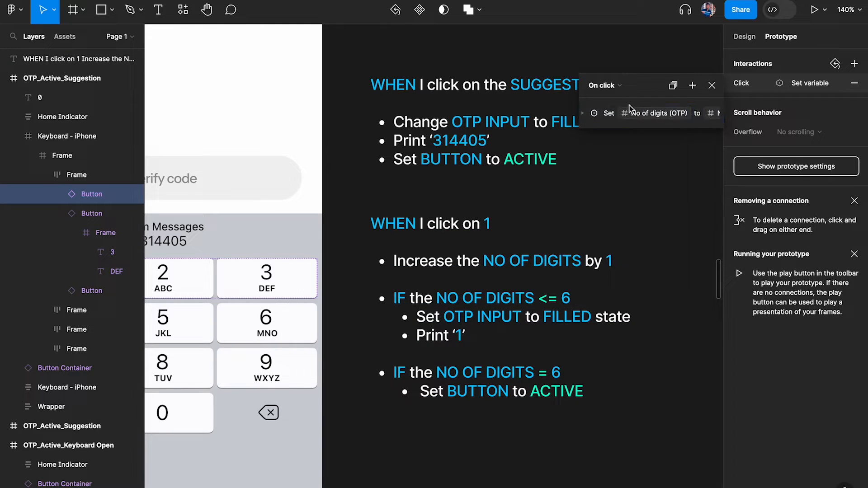
# Add a conditional block checking No of digits (OTP) <= 6
pyautogui.click(692, 85)
pyautogui.click(733, 180)
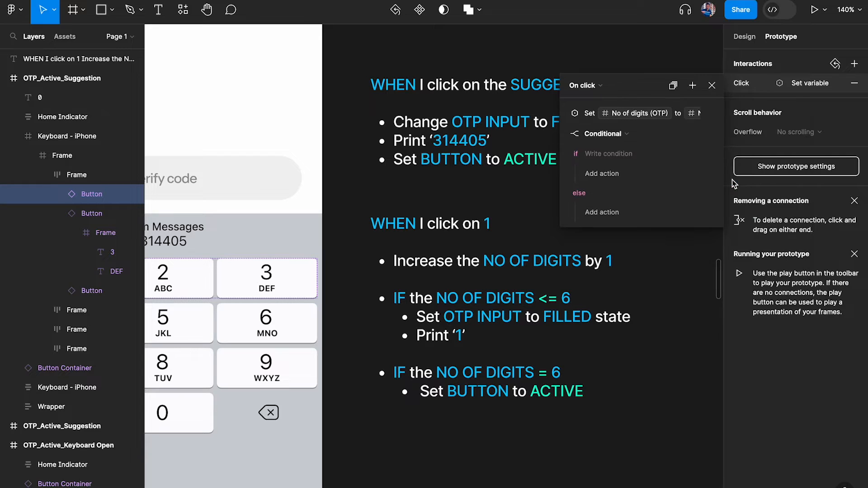
pyautogui.scroll(4, 473, 273)
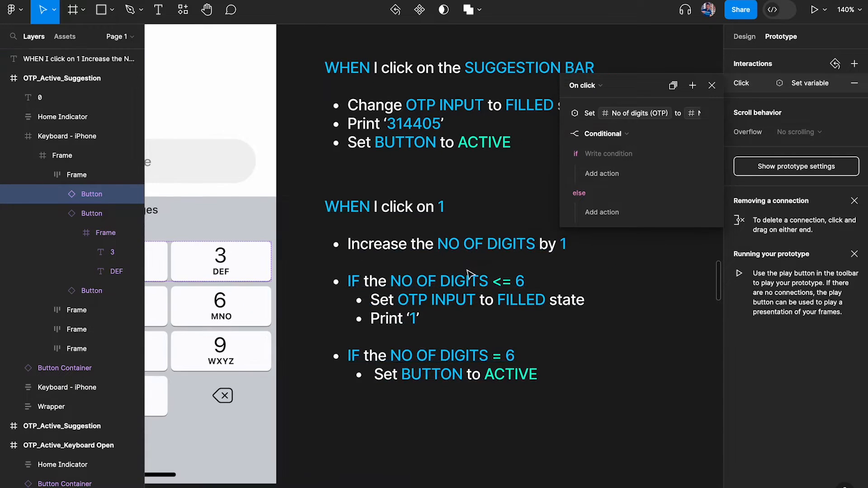
pyautogui.hscroll(2, 393, 308)
pyautogui.click(609, 154)
pyautogui.write('no o')
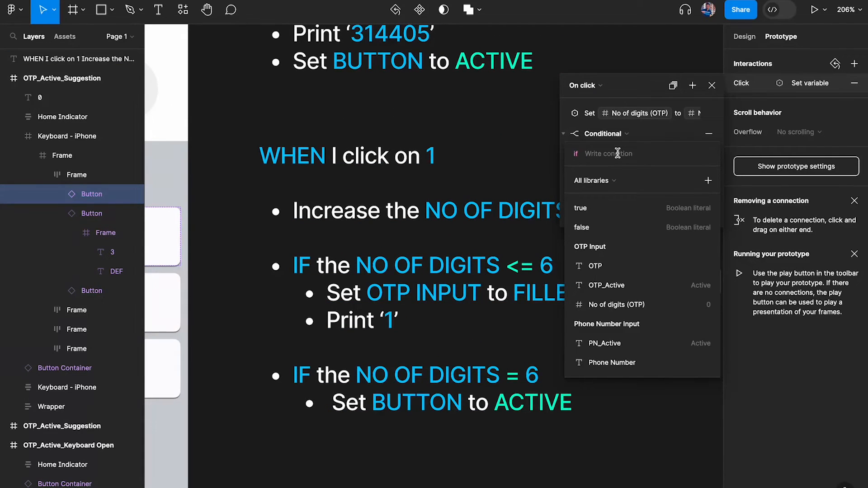
pyautogui.write('f')
pyautogui.click(649, 228)
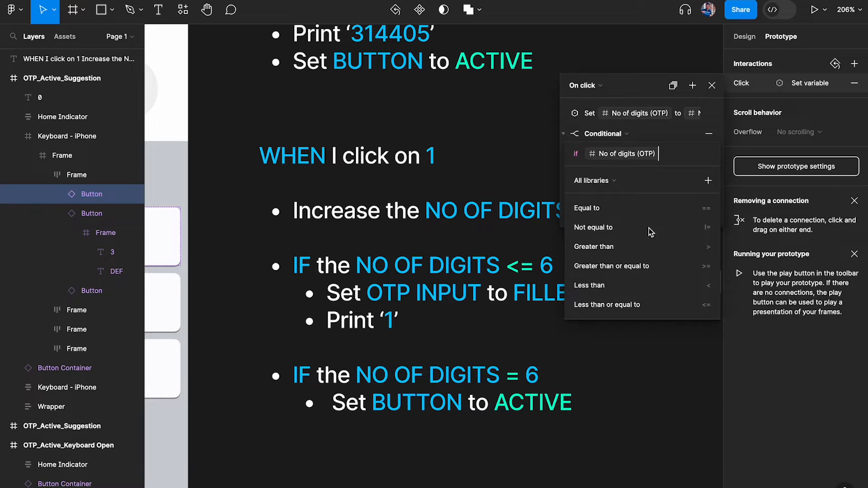
pyautogui.hscroll(2, 505, 262)
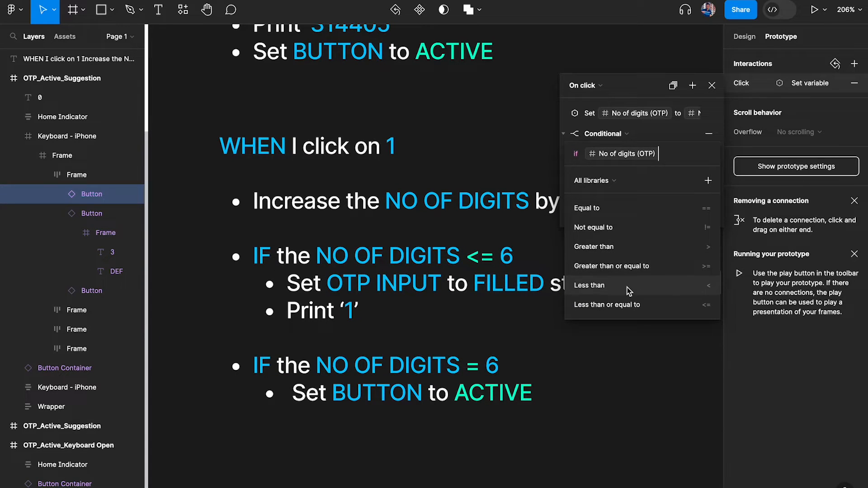
pyautogui.click(610, 305)
pyautogui.write('6')
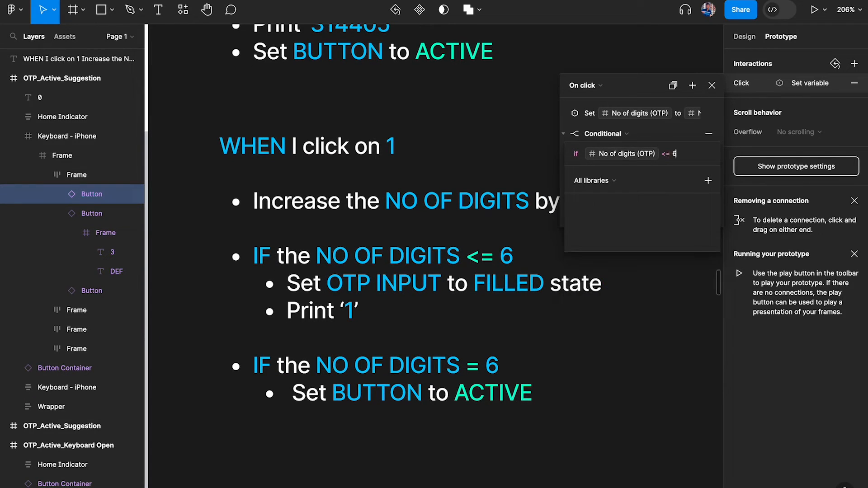
pyautogui.press('Return')
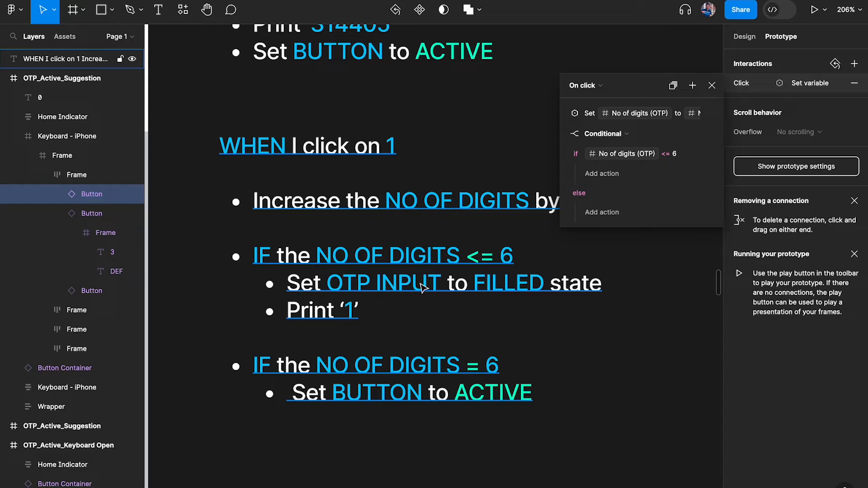
pyautogui.scroll(-2, 428, 294)
pyautogui.hscroll(-8, 428, 295)
pyautogui.scroll(5, 428, 294)
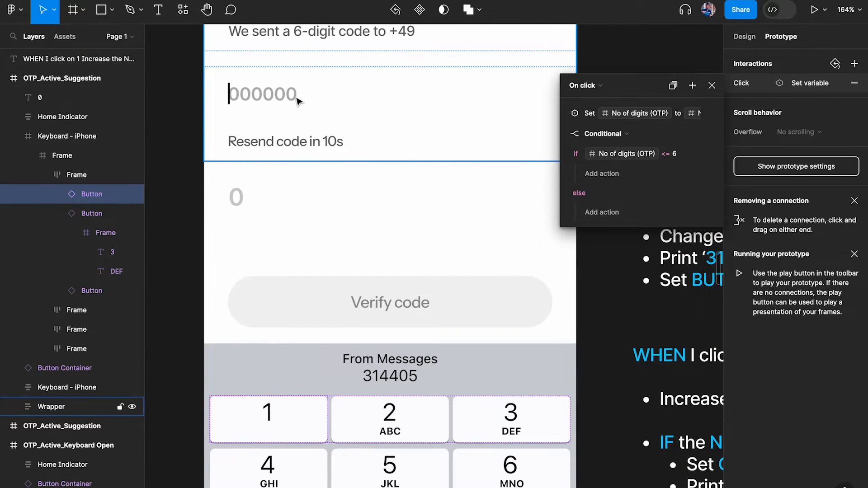
pyautogui.hscroll(2, 302, 103)
pyautogui.scroll(-1, 303, 103)
pyautogui.hscroll(10, 302, 103)
pyautogui.scroll(-1, 341, 407)
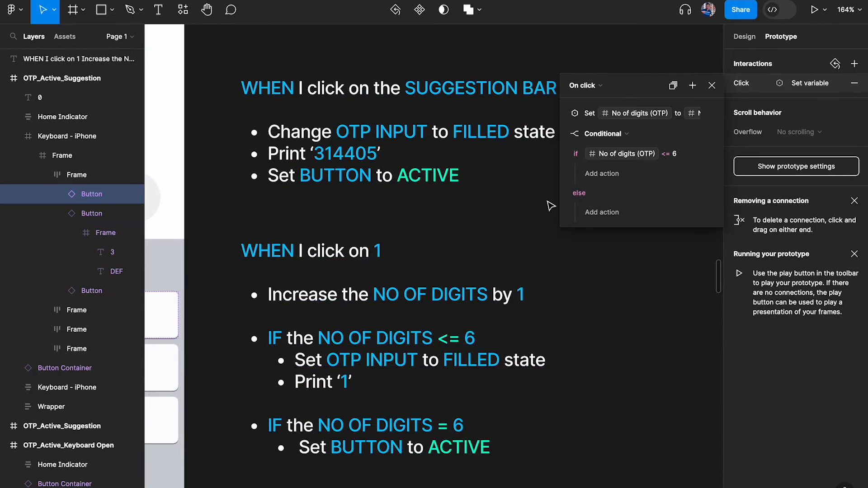
# In the <= 6 branch, set OTP_Active to "Filled"
pyautogui.click(597, 175)
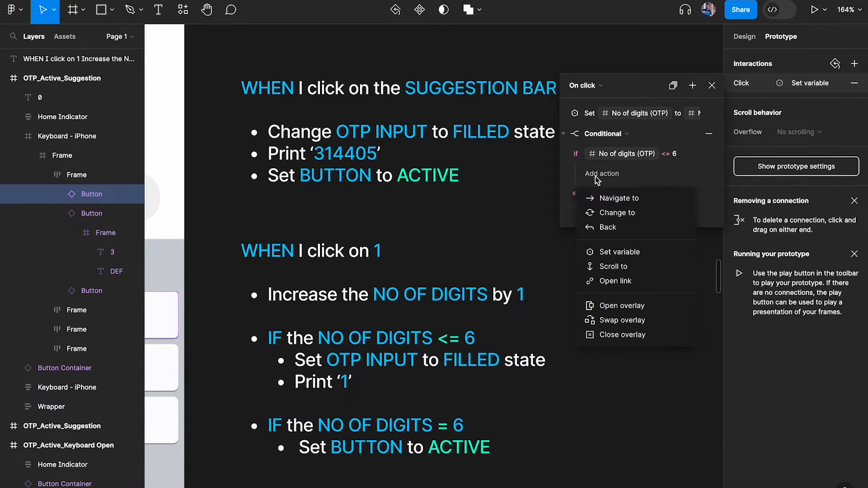
pyautogui.click(622, 253)
pyautogui.write('otp')
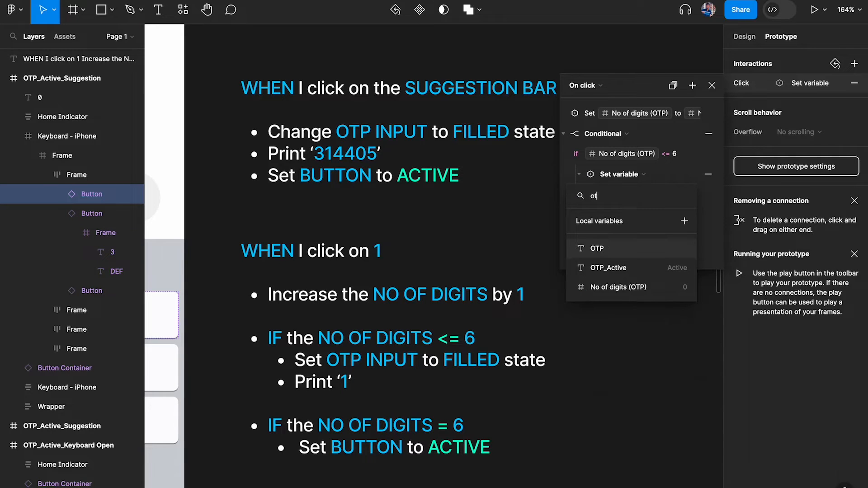
pyautogui.click(653, 268)
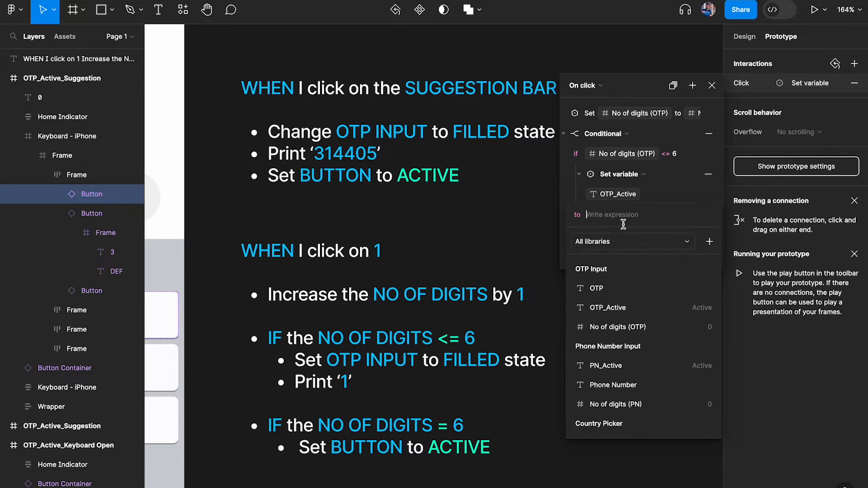
pyautogui.write('Filled')
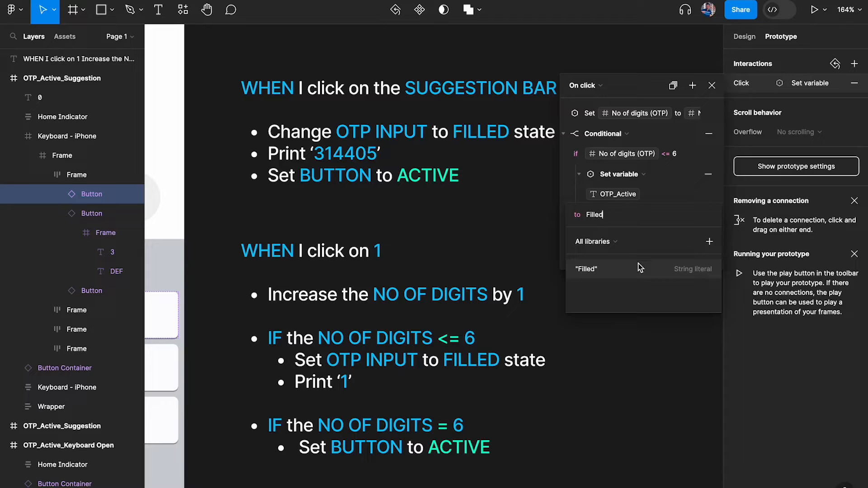
pyautogui.click(641, 269)
pyautogui.click(673, 189)
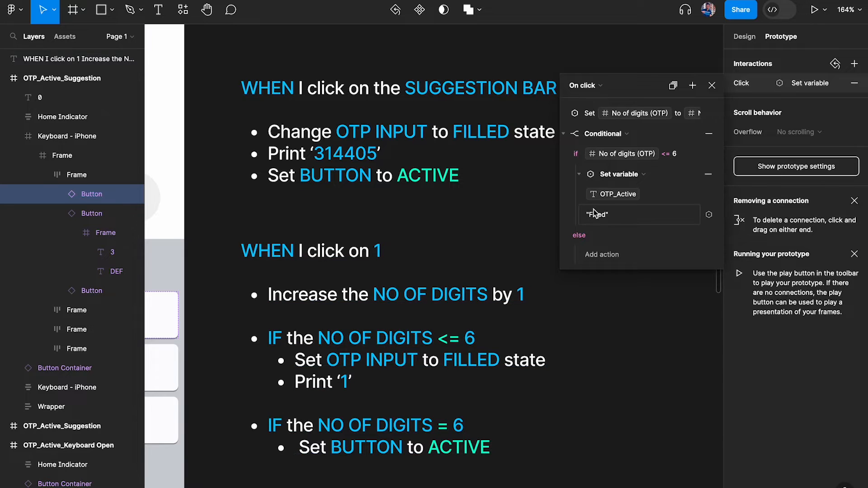
pyautogui.click(580, 174)
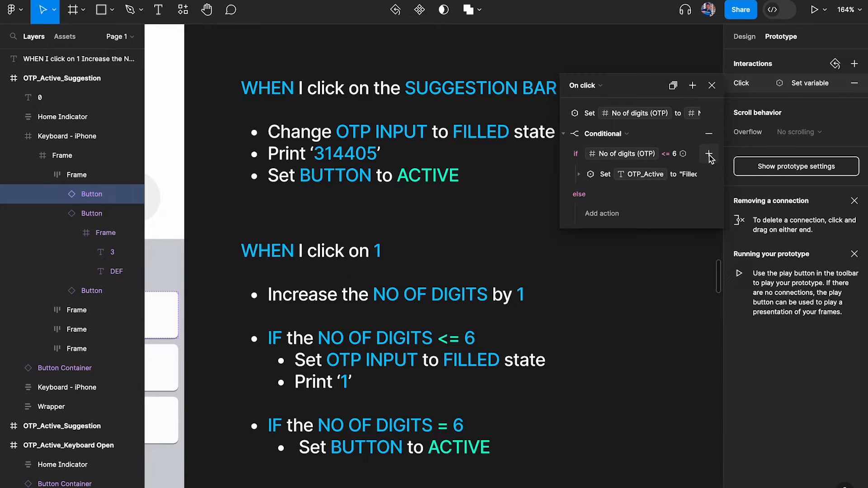
# Add a second action setting OTP to OTP + "1", then collapse the conditional
pyautogui.click(709, 154)
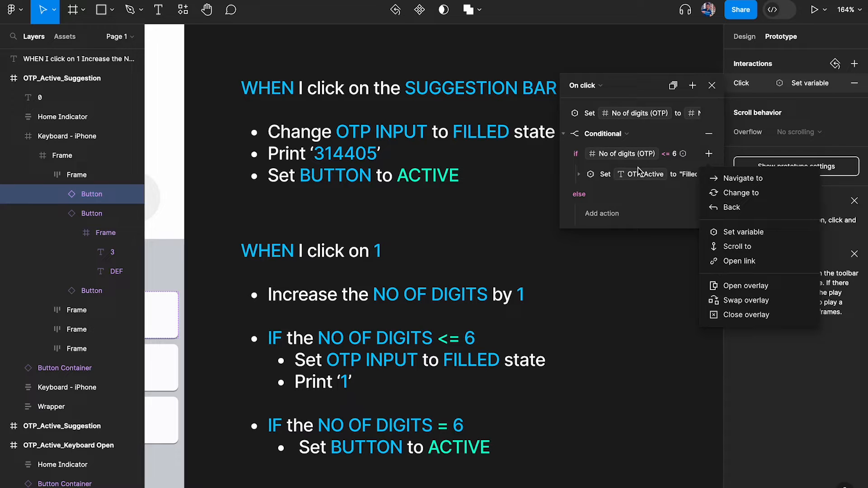
pyautogui.click(735, 233)
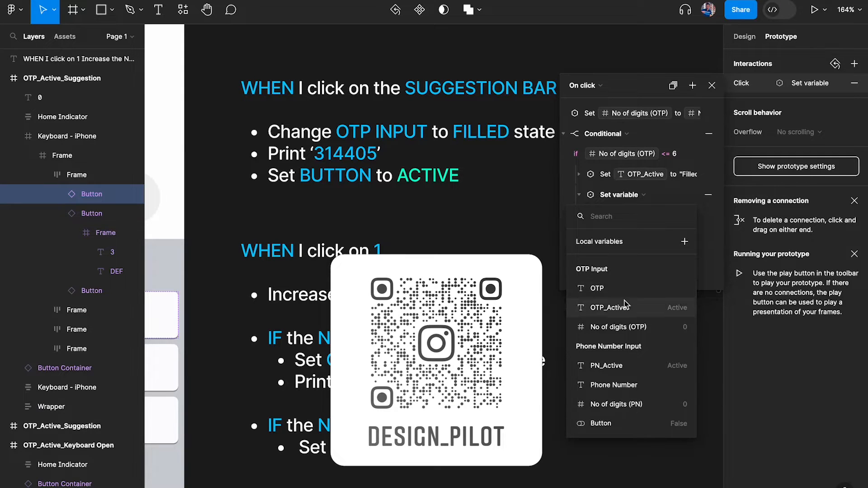
pyautogui.click(608, 291)
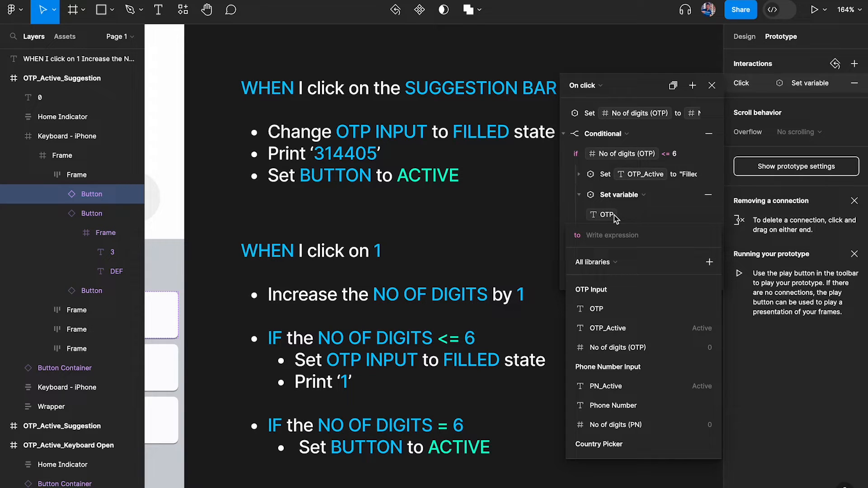
pyautogui.write('OTP')
pyautogui.click(614, 310)
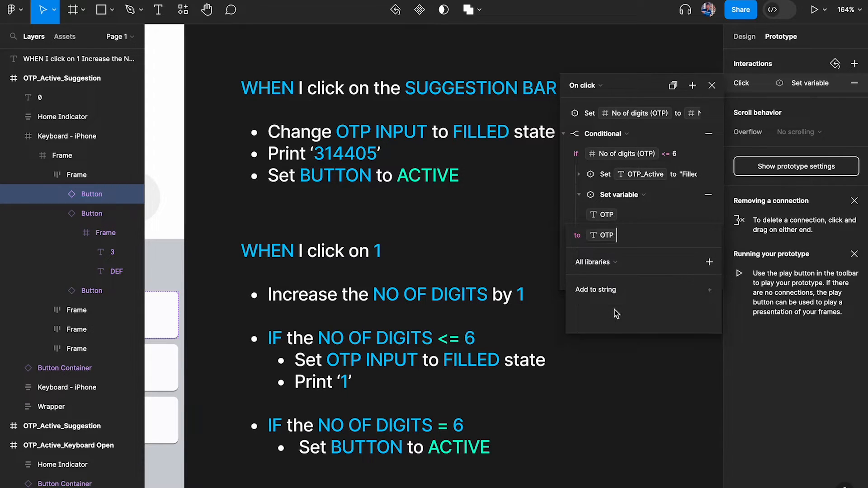
pyautogui.write('+1')
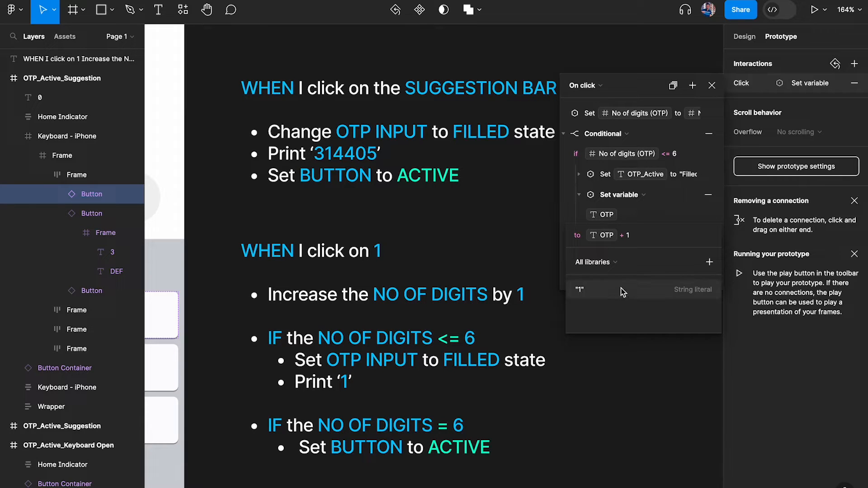
pyautogui.click(622, 289)
pyautogui.click(703, 214)
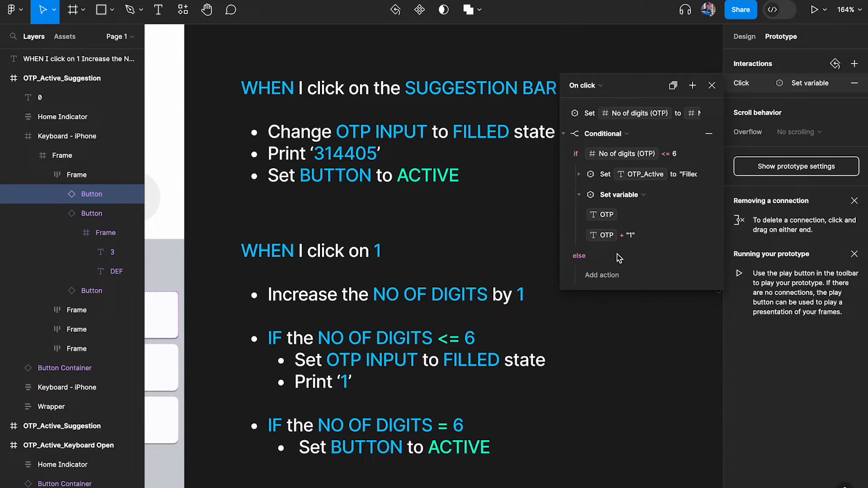
pyautogui.click(580, 195)
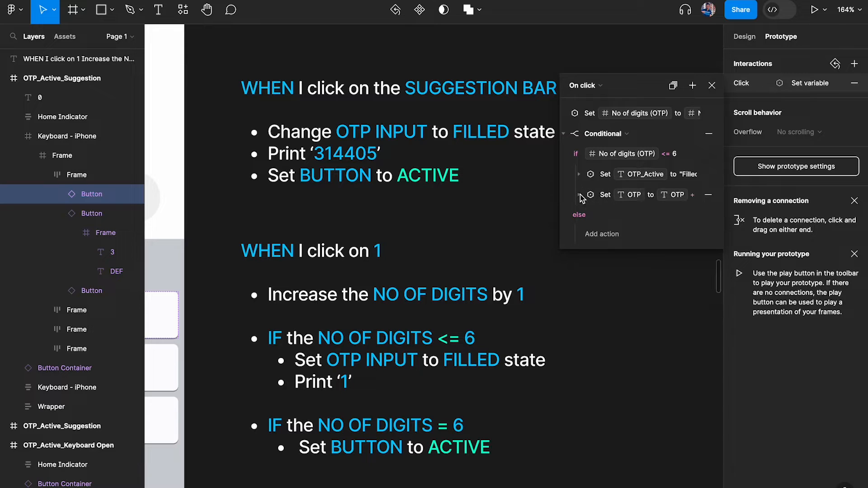
pyautogui.click(565, 135)
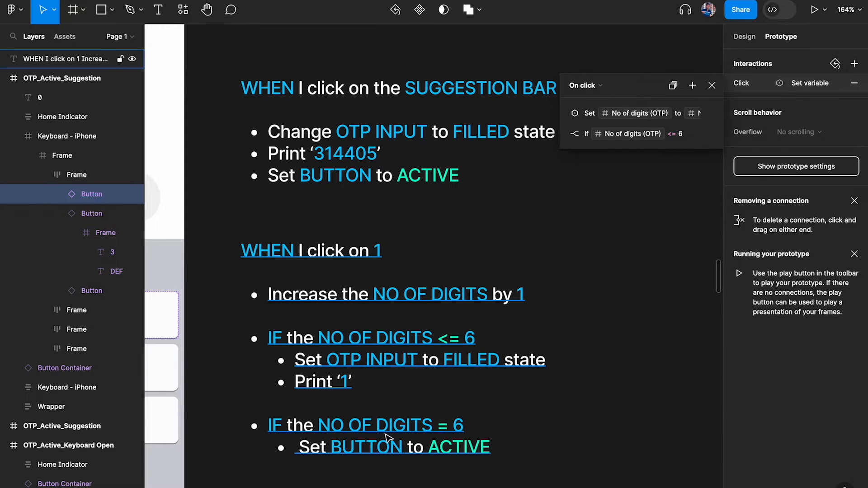
# Open an inline preview of the OTP_Active_Suggestion frame with Shift+Space
pyautogui.scroll(-5, 414, 320)
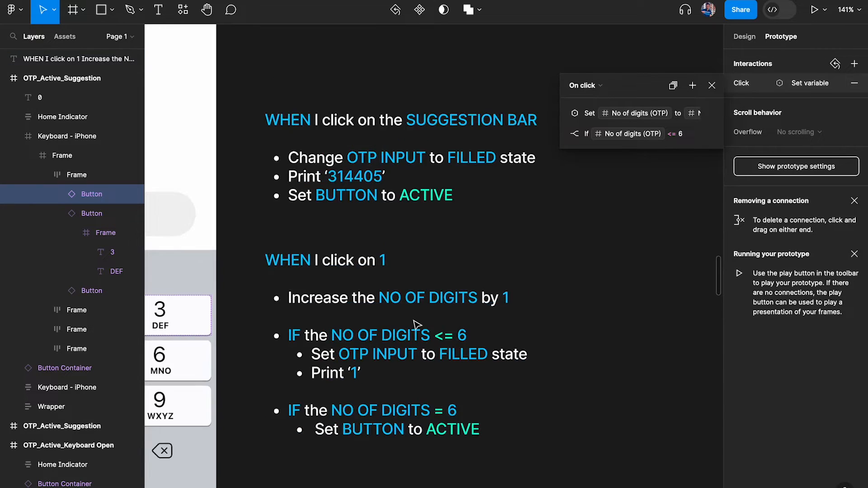
pyautogui.hscroll(-4, 414, 320)
pyautogui.scroll(2, 375, 273)
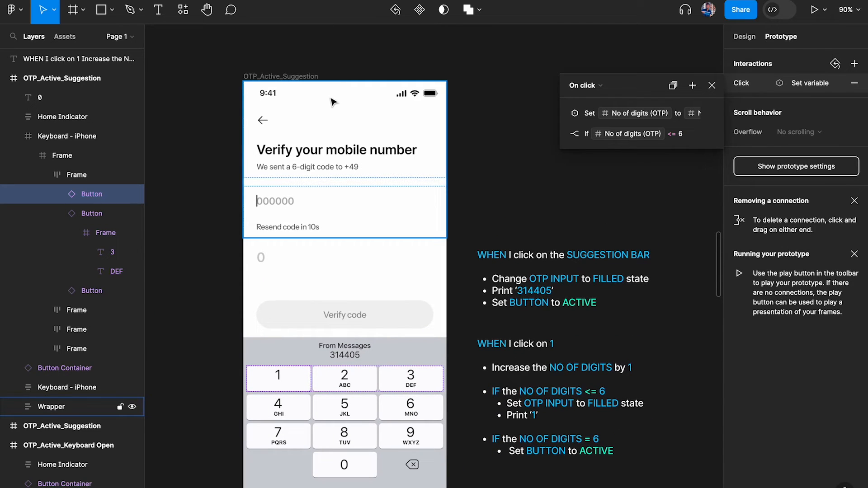
pyautogui.click(290, 77)
pyautogui.scroll(-2, 518, 115)
pyautogui.hscroll(-2, 519, 114)
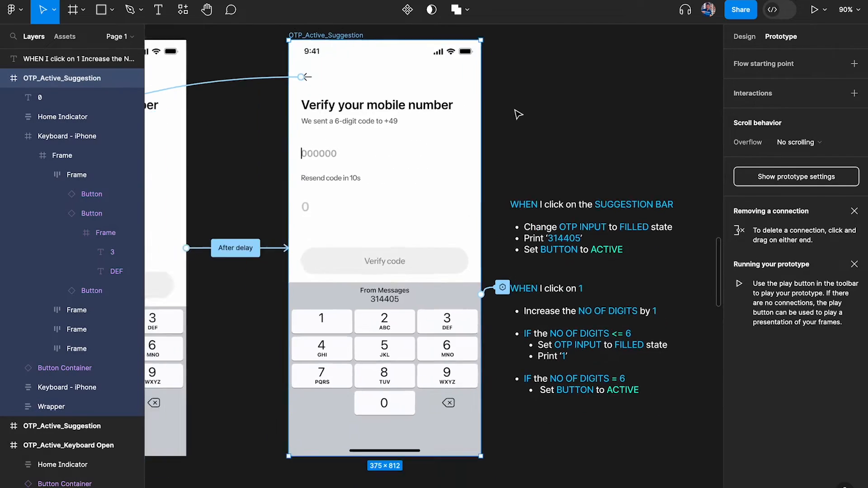
pyautogui.scroll(-3, 518, 115)
pyautogui.hotkey('shift', 'space')
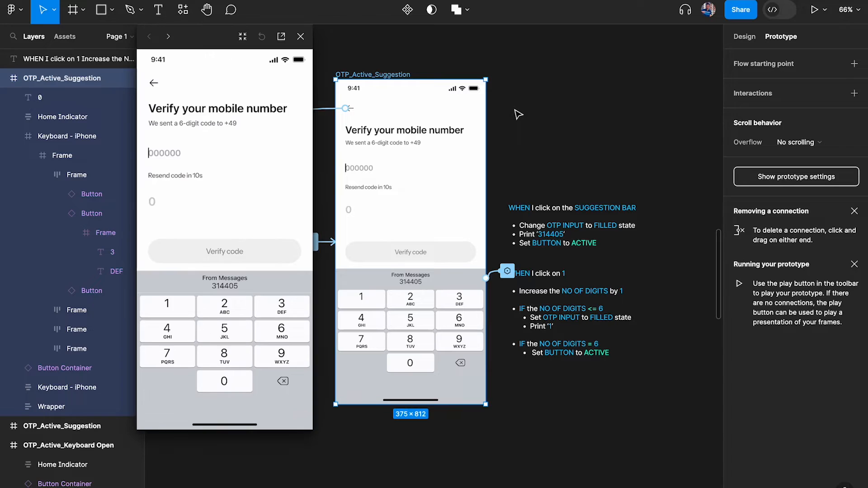
# Tap key 1 six times to fill 111111, then three more times to test the limit
pyautogui.click(172, 308)
pyautogui.click(172, 307)
pyautogui.click(173, 307)
pyautogui.click(172, 308)
pyautogui.click(172, 308)
pyautogui.click(172, 307)
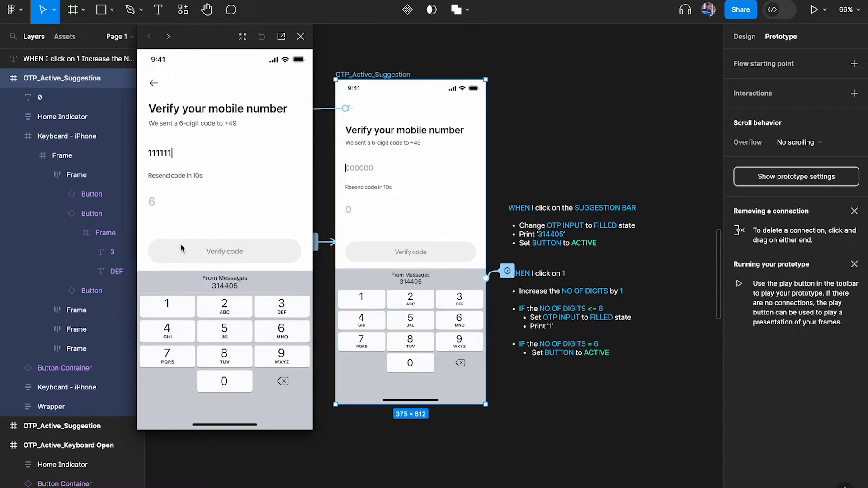
pyautogui.click(172, 308)
pyautogui.click(164, 311)
pyautogui.click(164, 311)
pyautogui.click(164, 311)
pyautogui.click(164, 311)
pyautogui.click(163, 311)
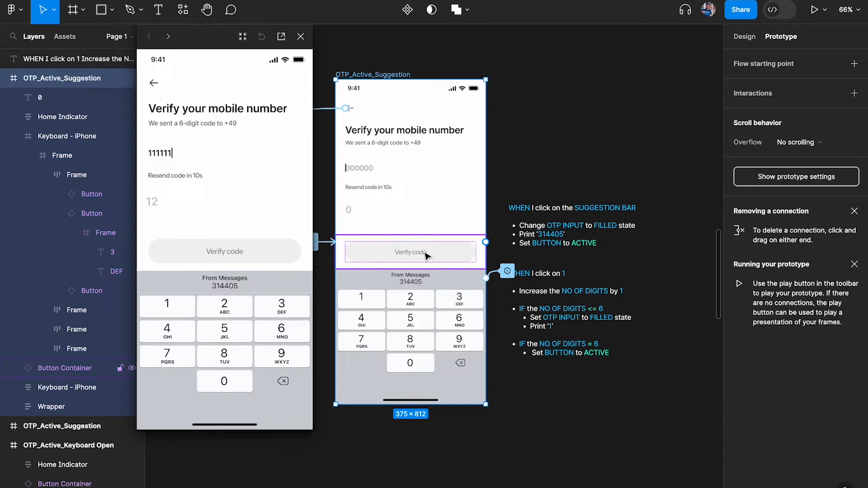
pyautogui.hscroll(3, 651, 291)
pyautogui.scroll(-2, 651, 291)
pyautogui.click(625, 276)
pyautogui.scroll(3, 512, 249)
# Close the preview and reopen key 1's click interaction with the first conditional collapsed
pyautogui.hscroll(-4, 437, 250)
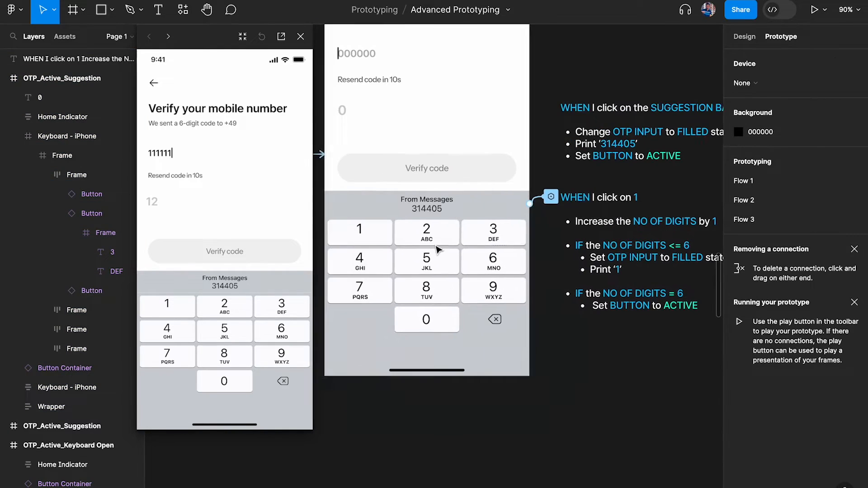
pyautogui.keyDown('super'); pyautogui.click(412, 234); pyautogui.keyUp('super')
pyautogui.click(301, 37)
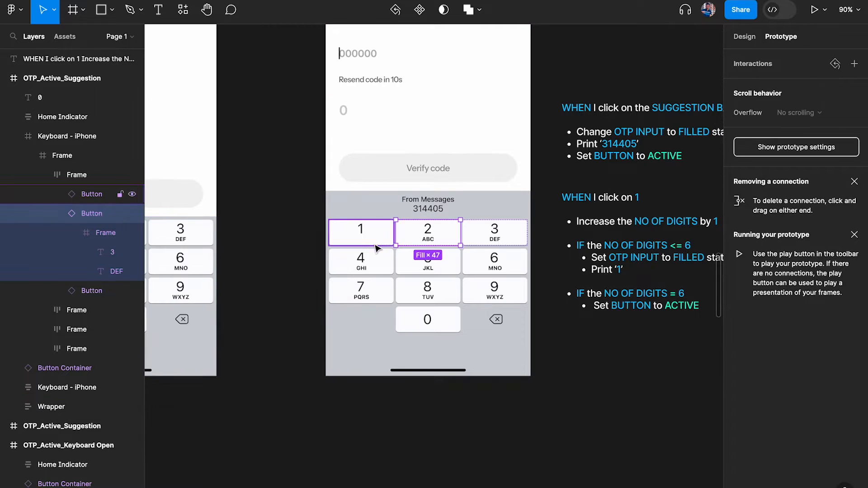
pyautogui.click(375, 245)
pyautogui.click(820, 82)
pyautogui.hscroll(4, 518, 169)
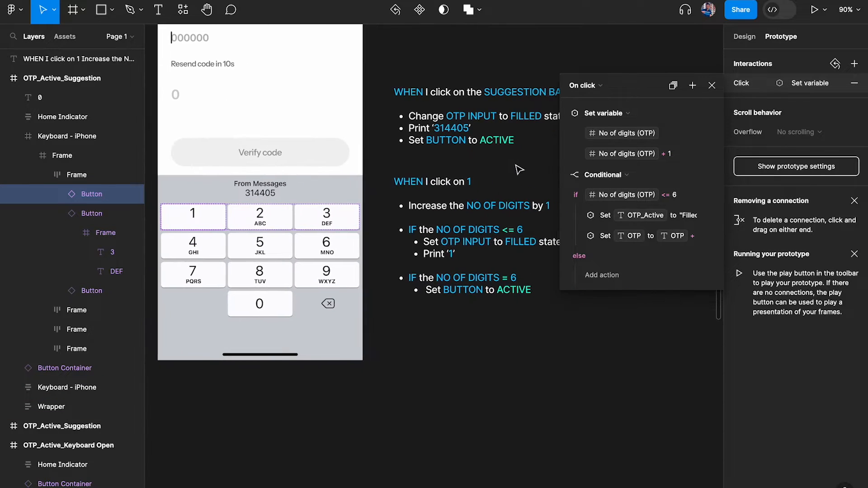
pyautogui.scroll(5, 423, 291)
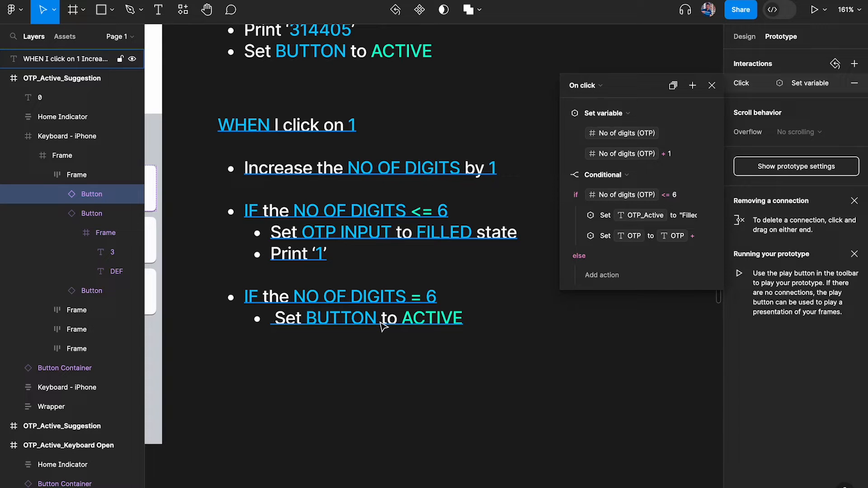
pyautogui.click(564, 176)
# Add a second conditional checking No of digits (OTP) == 6
pyautogui.click(692, 85)
pyautogui.click(715, 178)
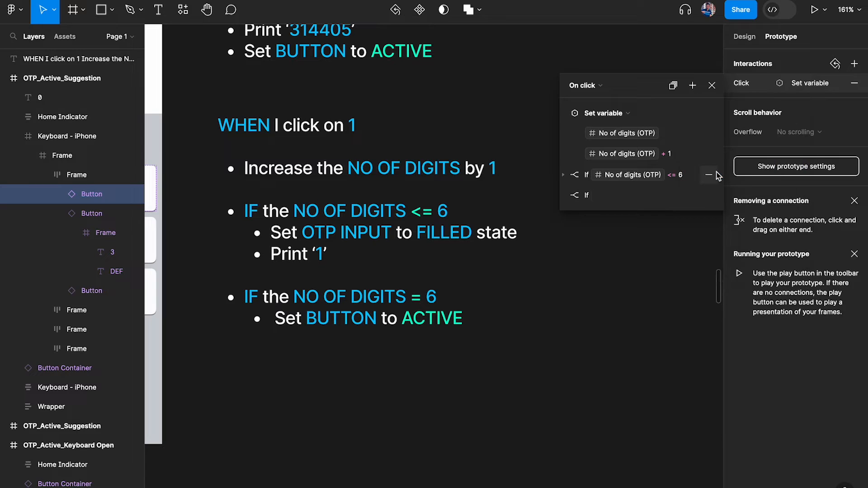
pyautogui.click(618, 214)
pyautogui.write('no')
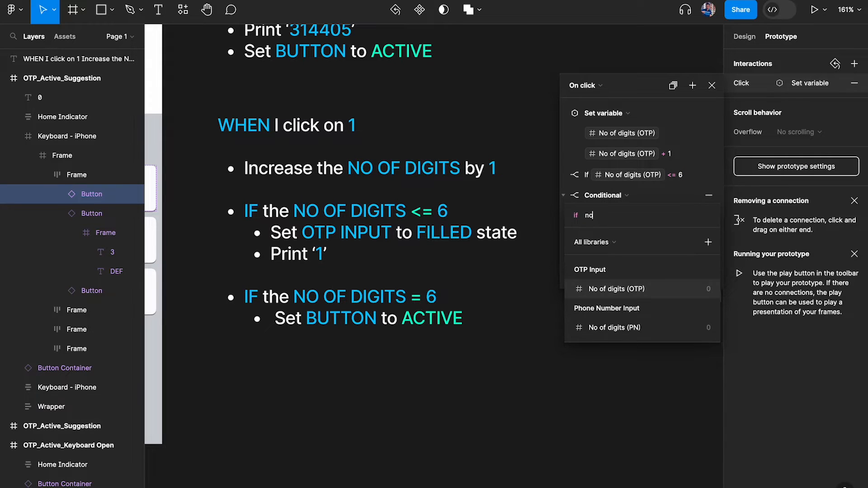
pyautogui.click(650, 290)
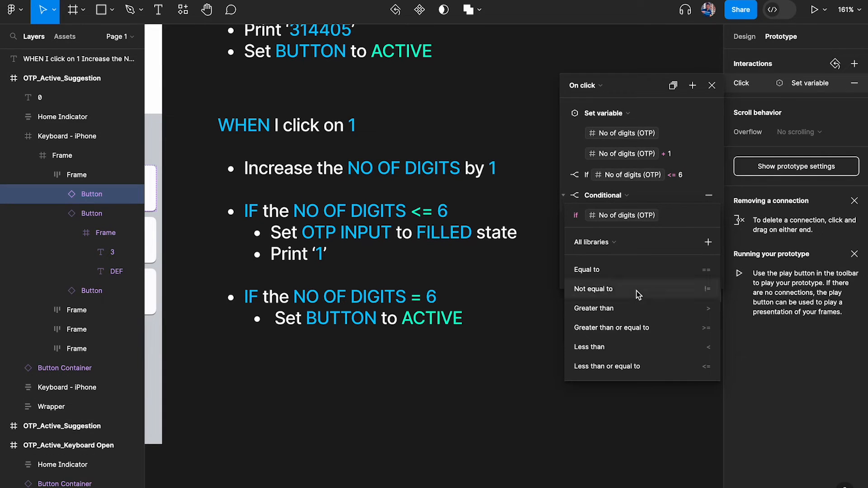
pyautogui.write('=6')
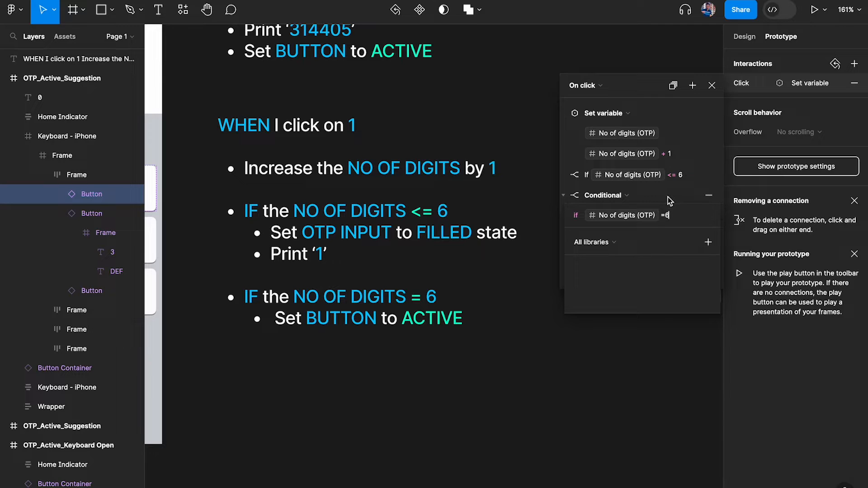
pyautogui.press('BackSpace')
pyautogui.write('=6')
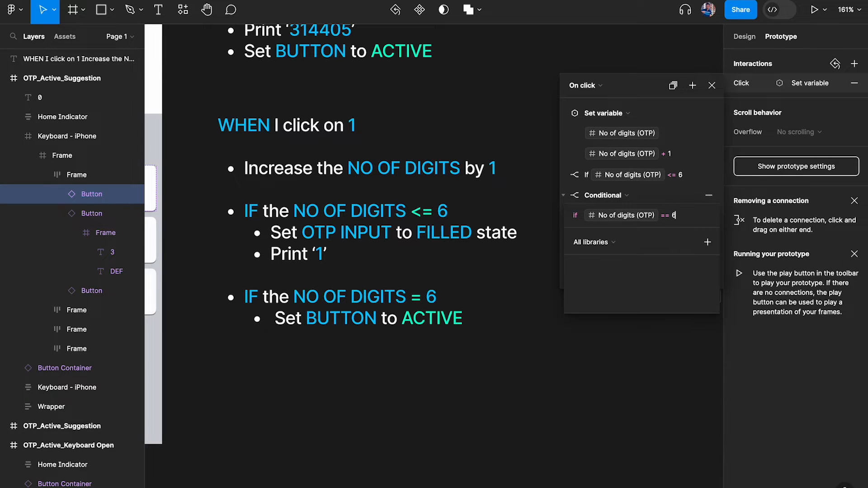
pyautogui.press('Return')
# Under that condition, set the Button variable to true
pyautogui.click(618, 238)
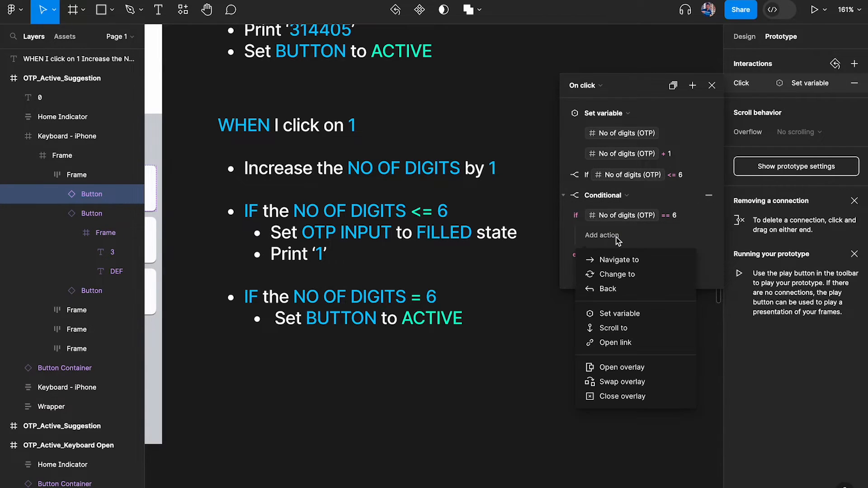
pyautogui.click(626, 315)
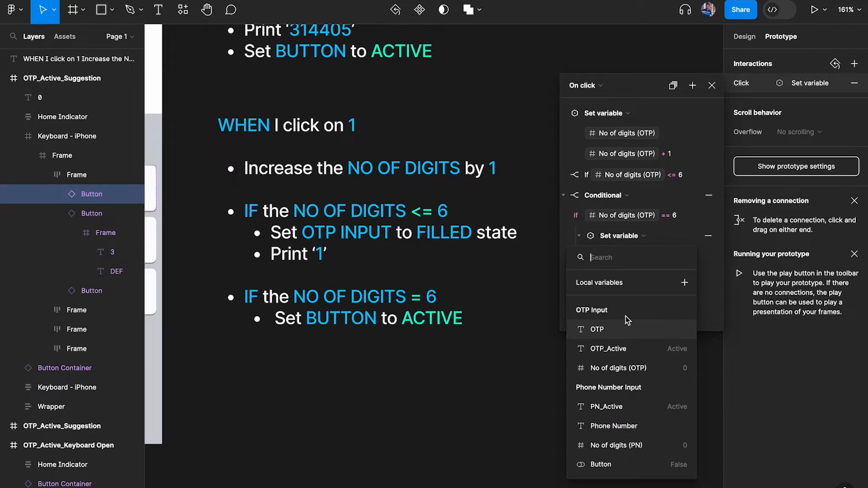
pyautogui.write('but')
pyautogui.press('Return')
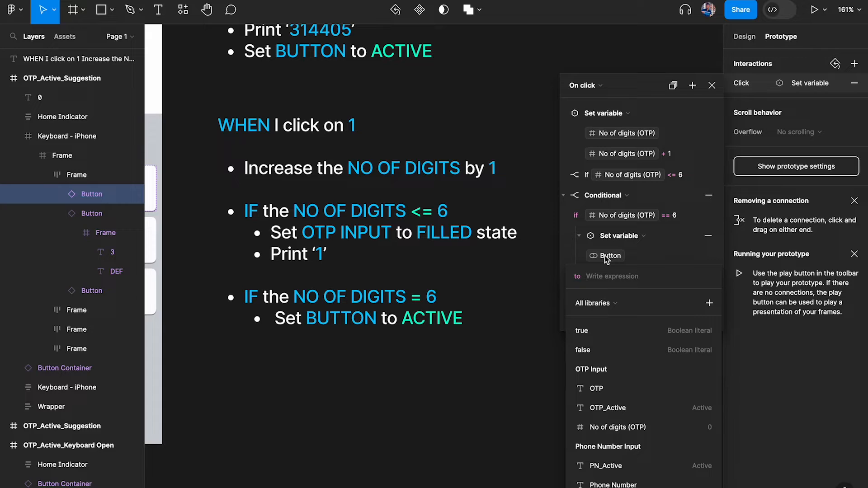
pyautogui.write('true')
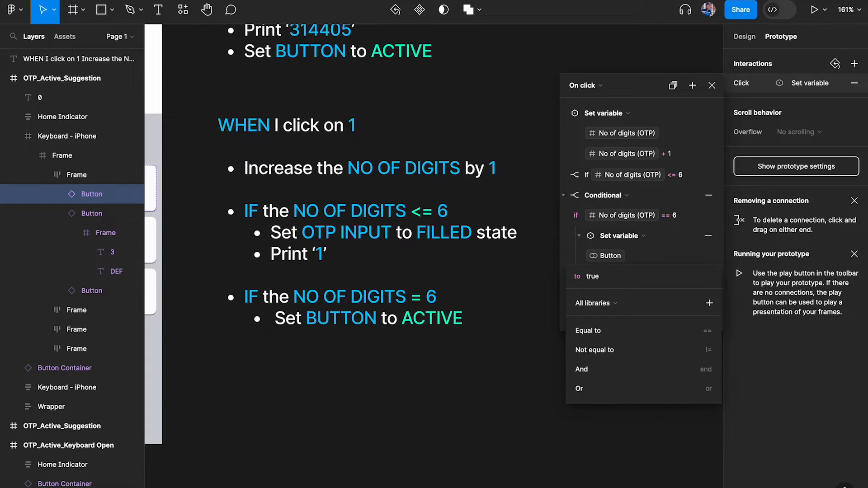
pyautogui.press('Return')
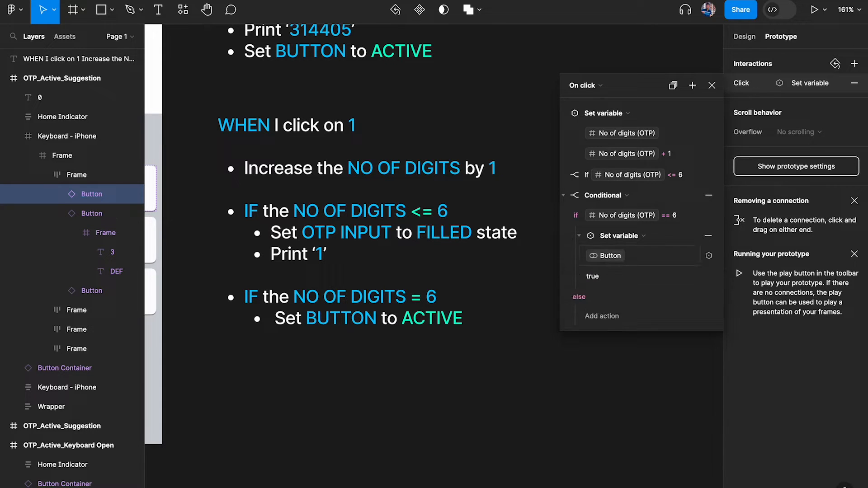
pyautogui.click(712, 86)
pyautogui.scroll(-5, 519, 180)
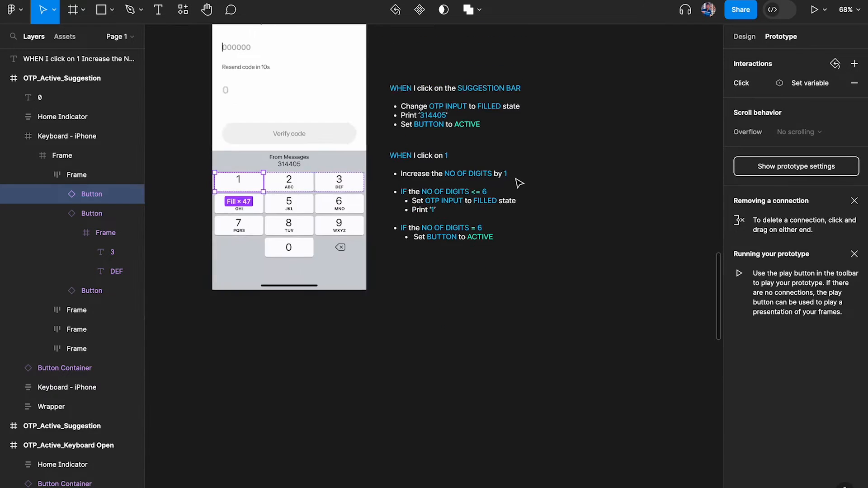
pyautogui.scroll(2, 365, 18)
pyautogui.click(337, 61)
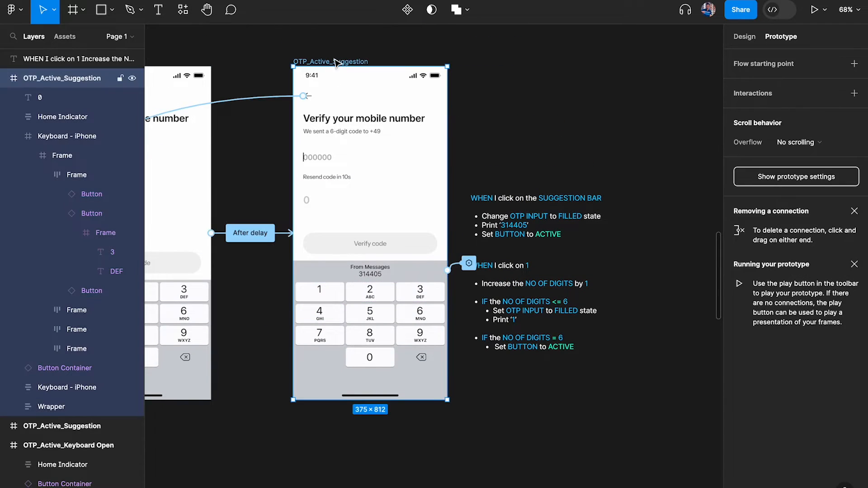
pyautogui.hotkey('shift', 'space')
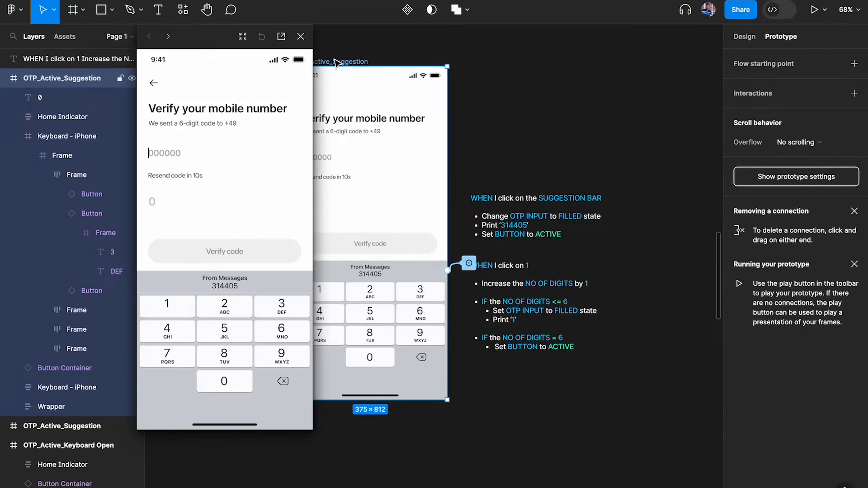
pyautogui.click(180, 311)
pyautogui.click(177, 313)
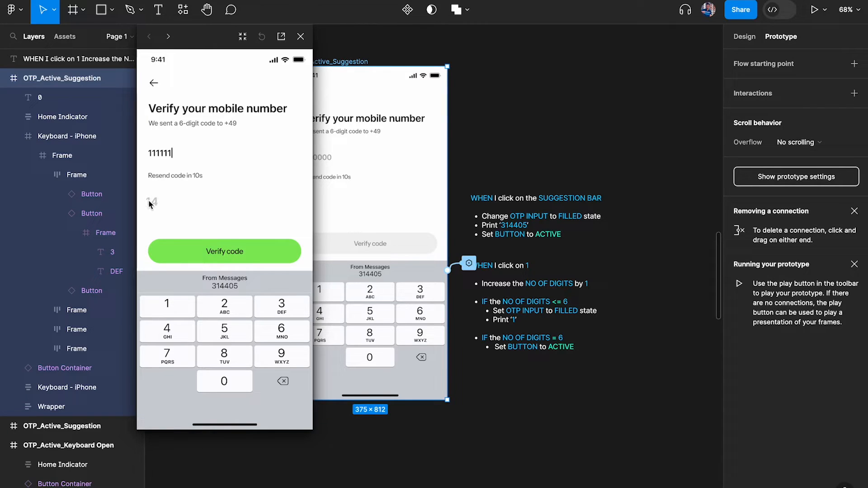
pyautogui.click(301, 37)
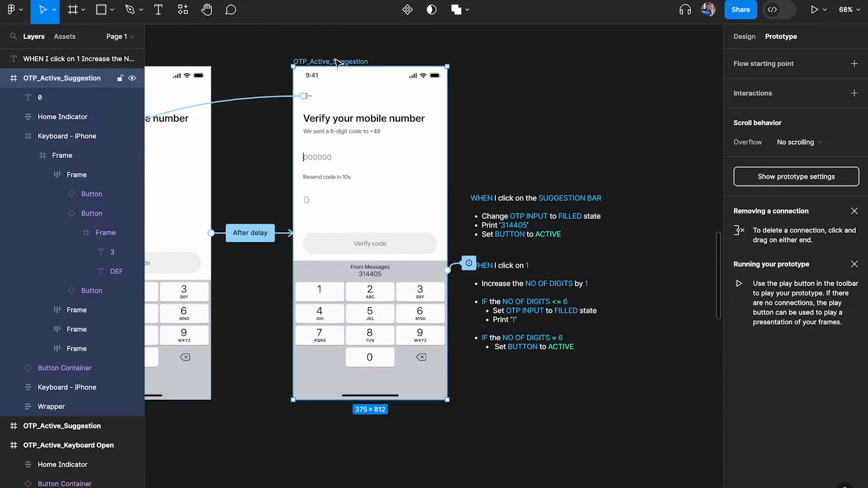
pyautogui.hotkey('shift', 'space')
pyautogui.click(226, 284)
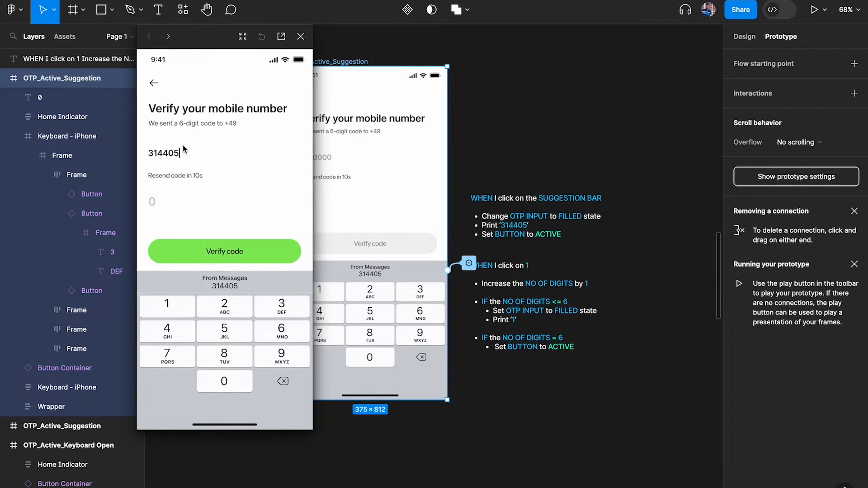
pyautogui.click(301, 37)
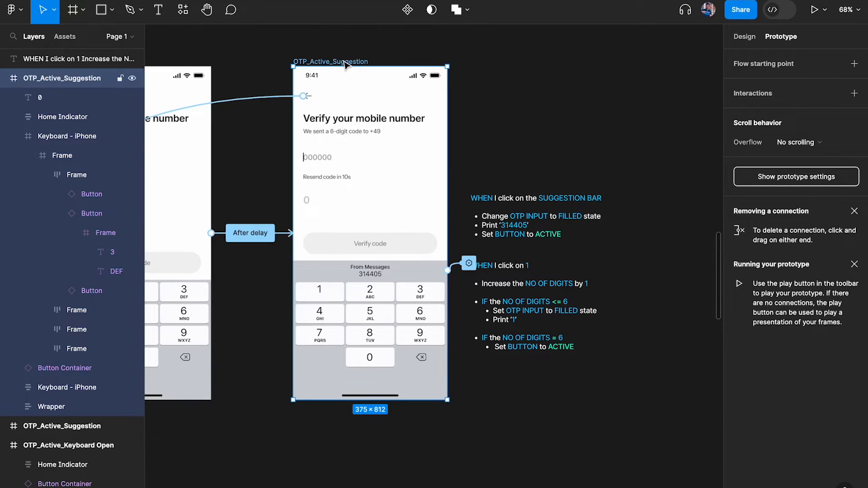
pyautogui.hotkey('shift', 'space')
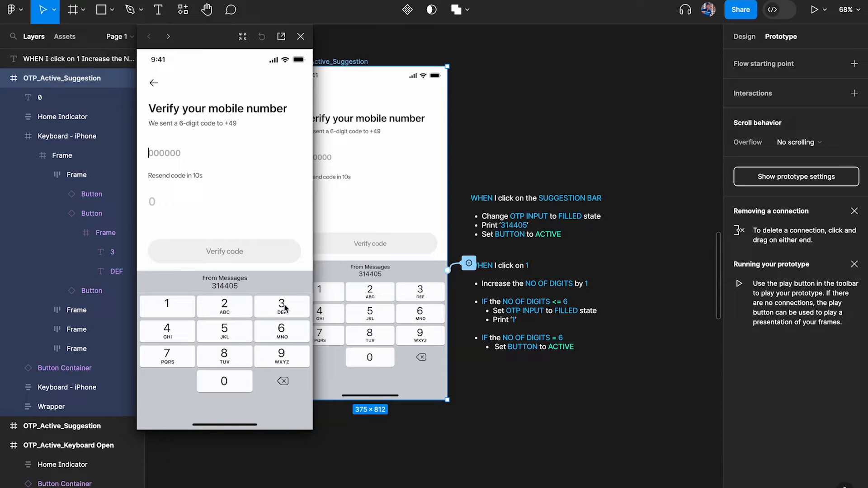
pyautogui.click(172, 312)
pyautogui.click(171, 312)
pyautogui.click(233, 289)
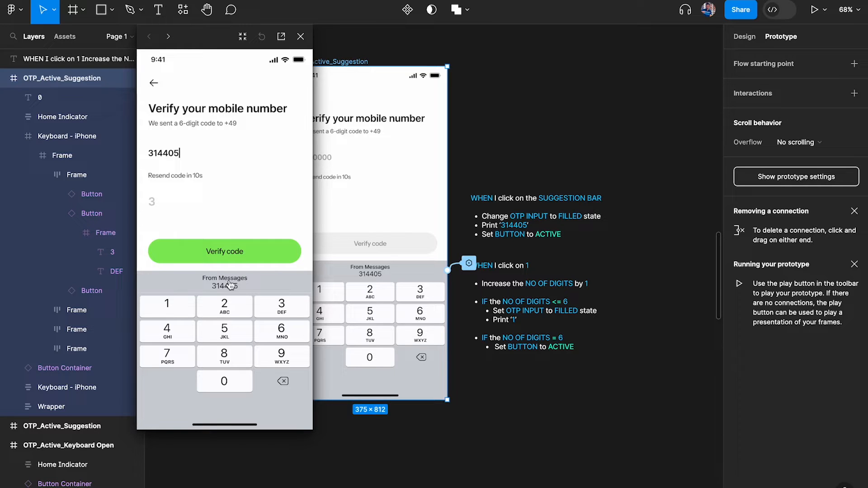
# Close the preview and select the 2 key inside the keypad
pyautogui.click(300, 38)
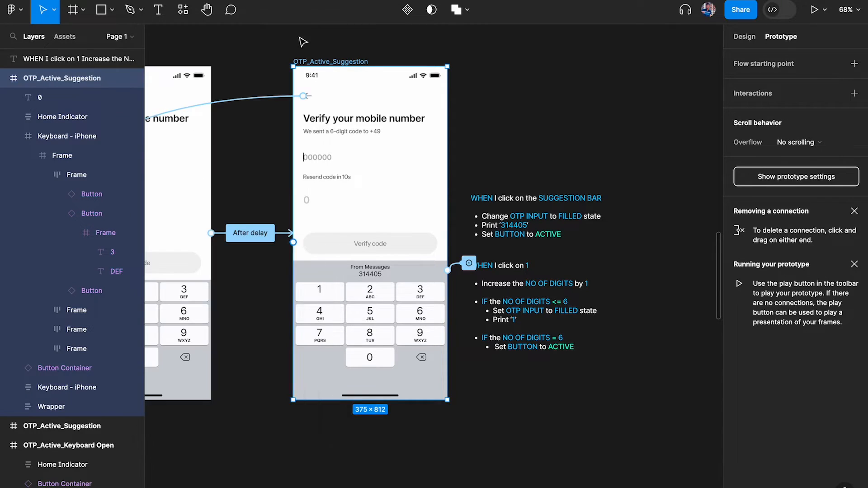
pyautogui.scroll(5, 357, 285)
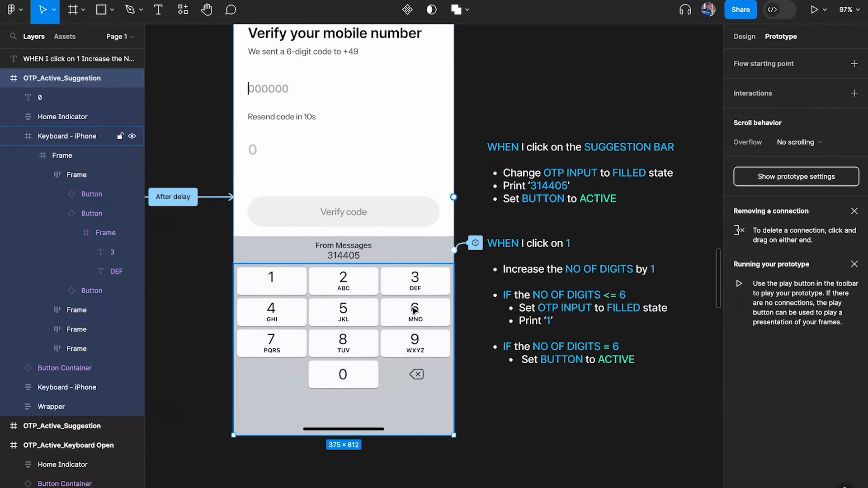
pyautogui.click(261, 280)
pyautogui.doubleClick(286, 286)
pyautogui.keyDown('super'); pyautogui.click(309, 285); pyautogui.keyUp('super')
pyautogui.click(280, 286)
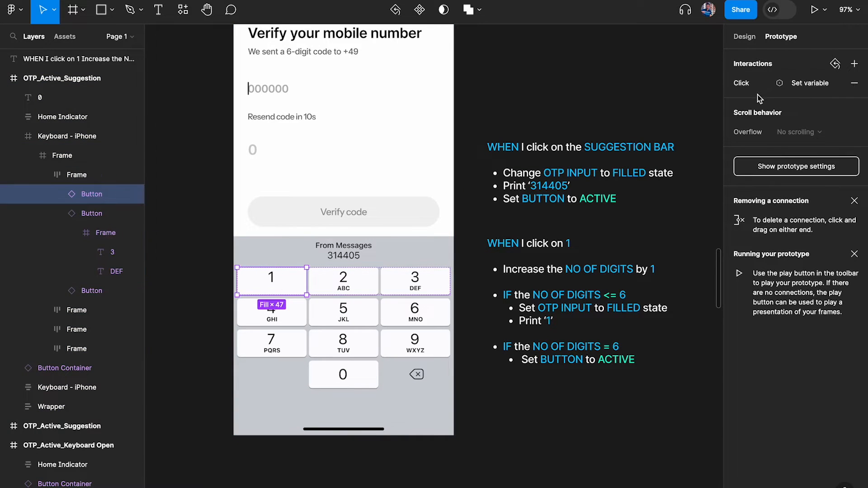
pyautogui.click(351, 283)
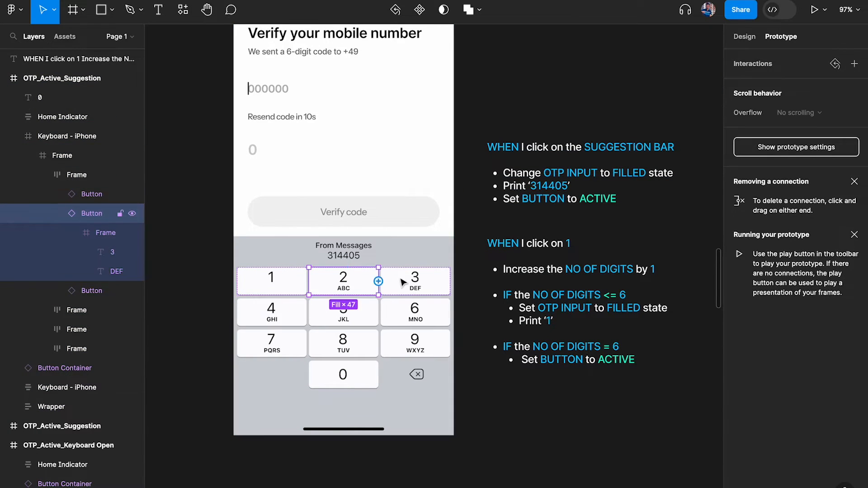
pyautogui.keyDown('shift'); pyautogui.click(407, 283); pyautogui.keyUp('shift')
pyautogui.keyDown('shift'); pyautogui.click(416, 312); pyautogui.keyUp('shift')
pyautogui.keyDown('shift'); pyautogui.click(354, 320); pyautogui.keyUp('shift')
pyautogui.keyDown('shift'); pyautogui.click(292, 320); pyautogui.keyUp('shift')
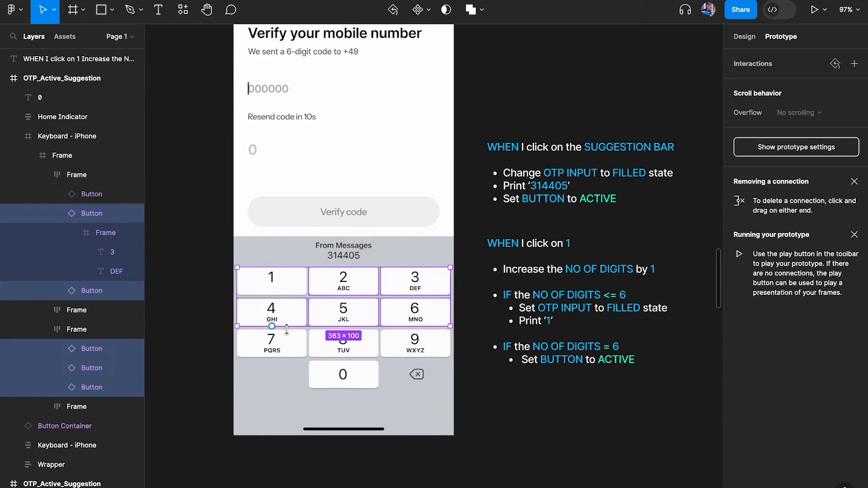
pyautogui.keyDown('shift'); pyautogui.doubleClick(295, 346); pyautogui.keyUp('shift')
pyautogui.keyDown('shift'); pyautogui.click(347, 347); pyautogui.keyUp('shift')
pyautogui.keyDown('shift'); pyautogui.click(418, 346); pyautogui.keyUp('shift')
pyautogui.keyDown('shift'); pyautogui.click(345, 382); pyautogui.keyUp('shift')
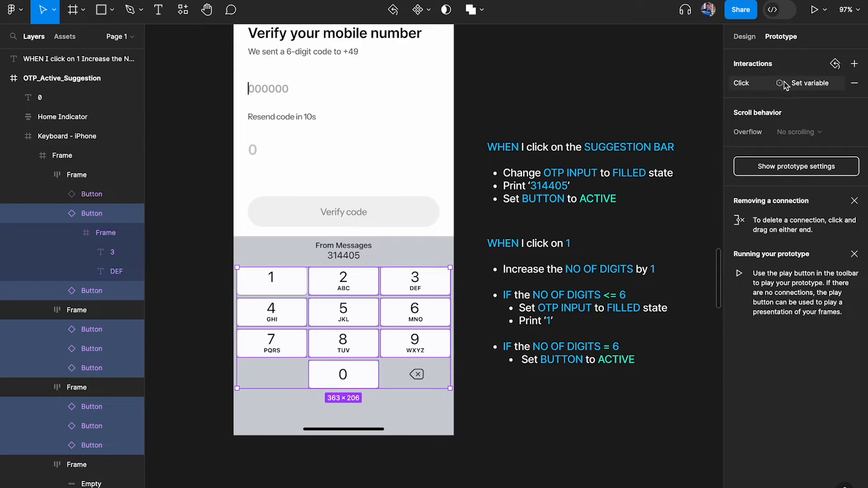
pyautogui.click(375, 280)
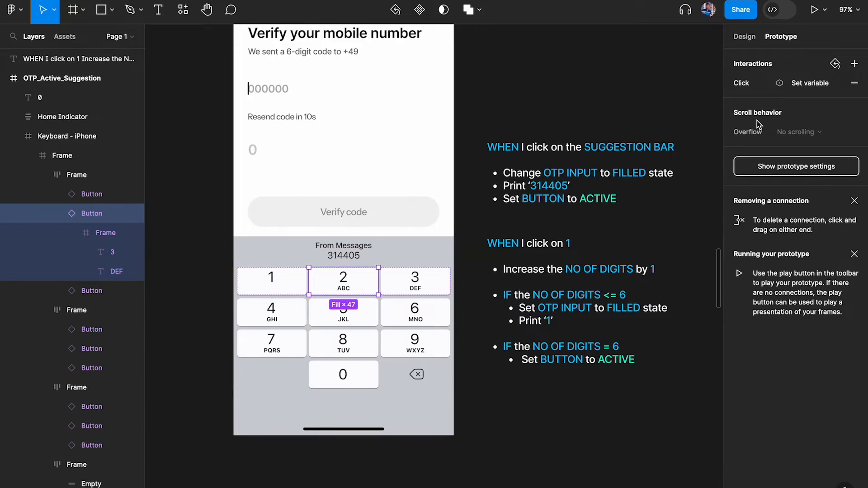
# Change the 2 key's Set variable expression to append "2" to OTP instead of "1"
pyautogui.click(750, 84)
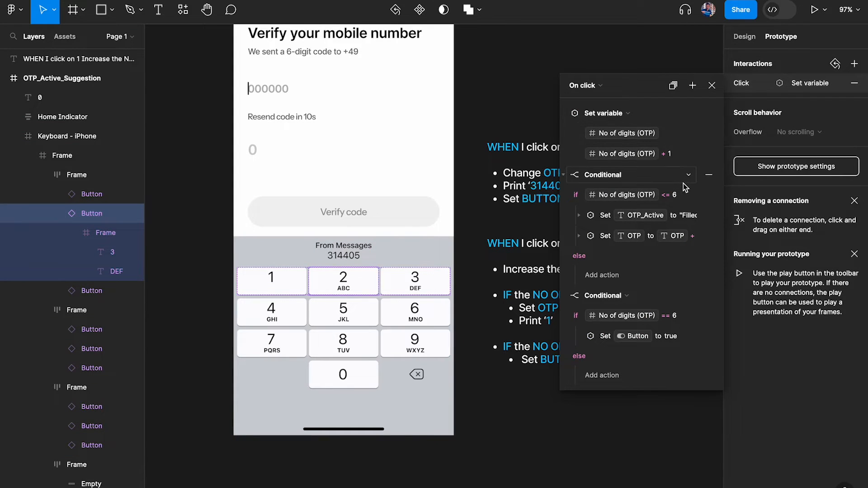
pyautogui.click(579, 237)
pyautogui.click(636, 275)
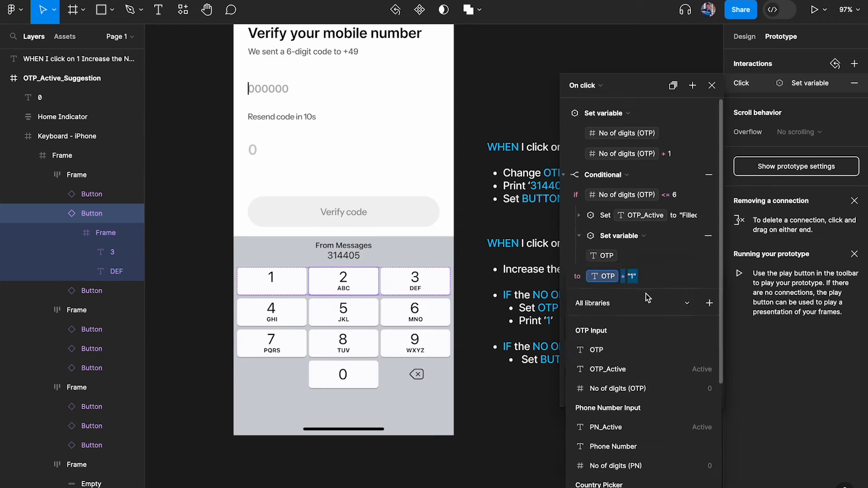
pyautogui.press('BackSpace')
pyautogui.write('2')
pyautogui.press('Return')
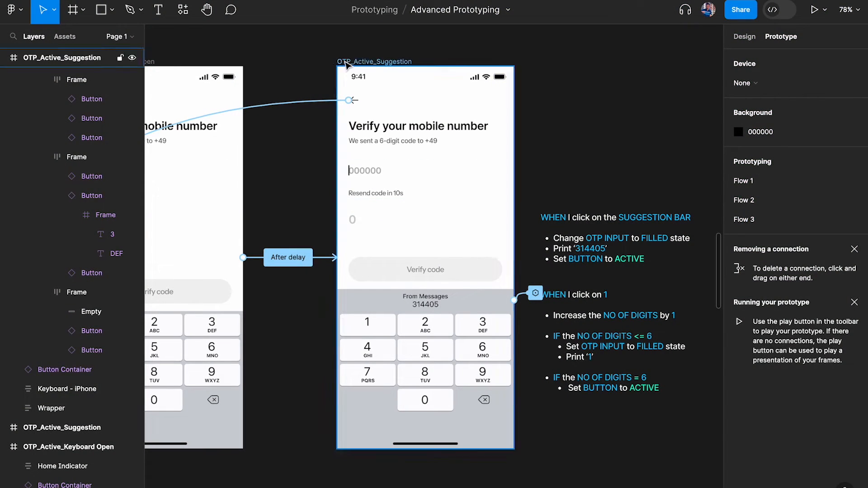
pyautogui.click(346, 65)
pyautogui.hotkey('shift', 'space')
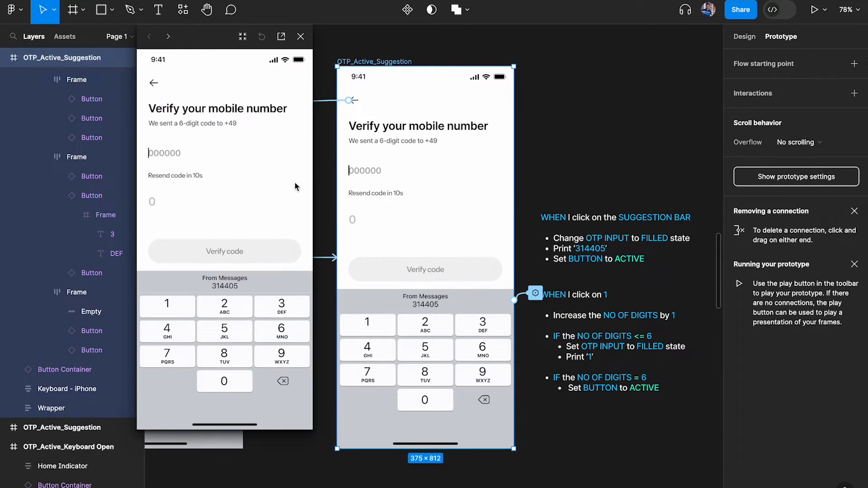
pyautogui.click(183, 315)
pyautogui.click(231, 333)
pyautogui.click(184, 349)
pyautogui.click(188, 316)
pyautogui.click(261, 325)
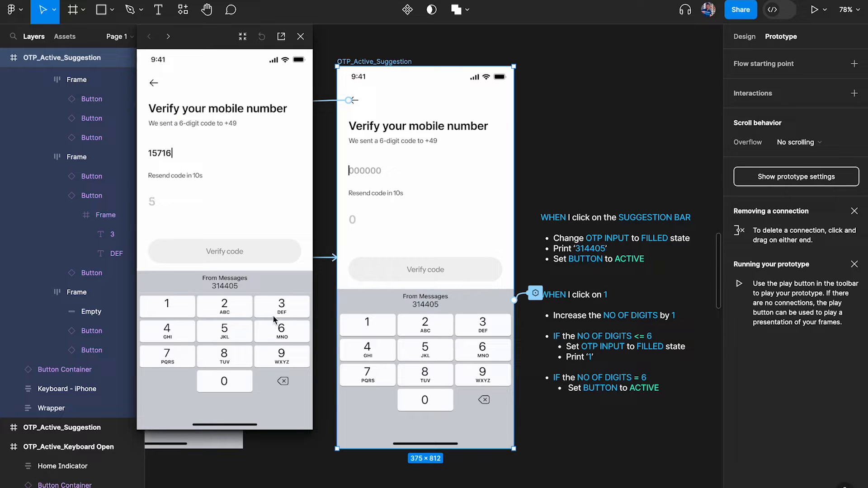
pyautogui.click(273, 316)
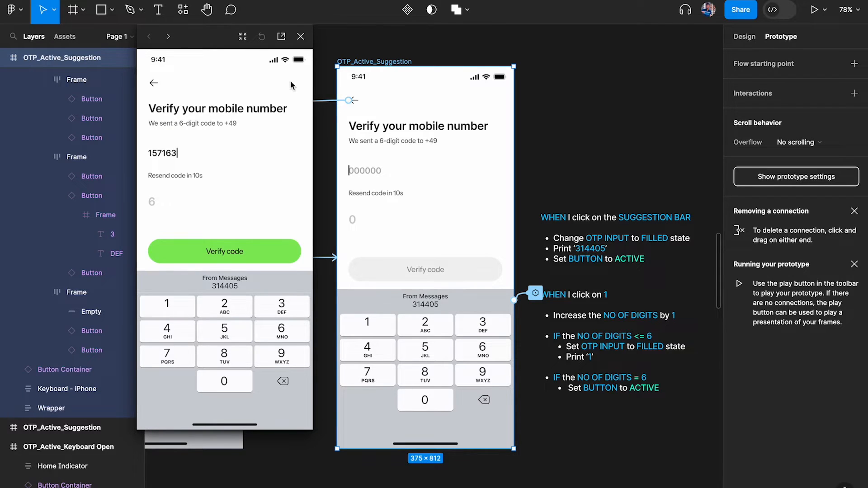
pyautogui.click(301, 46)
pyautogui.click(362, 48)
pyautogui.click(364, 61)
pyautogui.hotkey('shift', 'space')
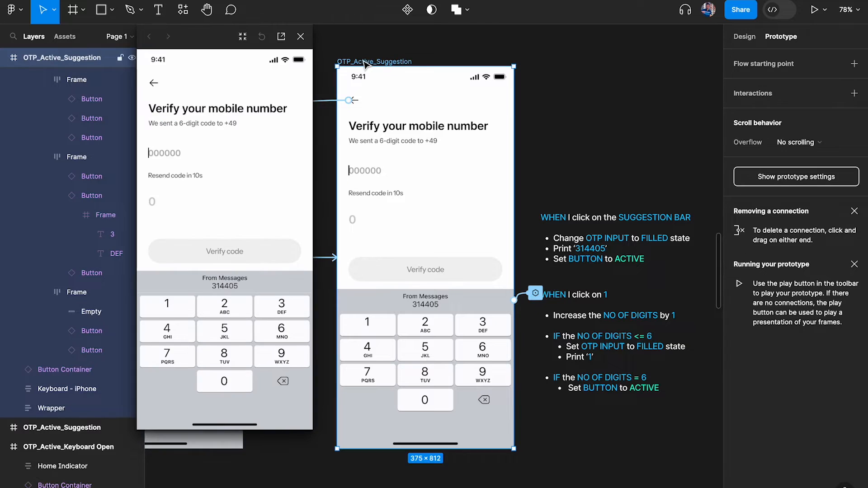
pyautogui.click(236, 337)
pyautogui.click(180, 329)
pyautogui.click(232, 366)
pyautogui.click(232, 380)
pyautogui.click(193, 352)
pyautogui.click(246, 329)
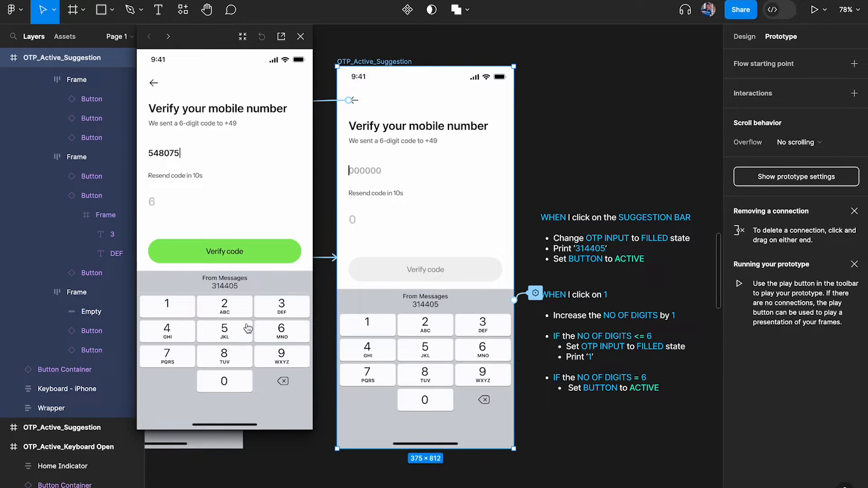
pyautogui.click(300, 36)
pyautogui.click(385, 48)
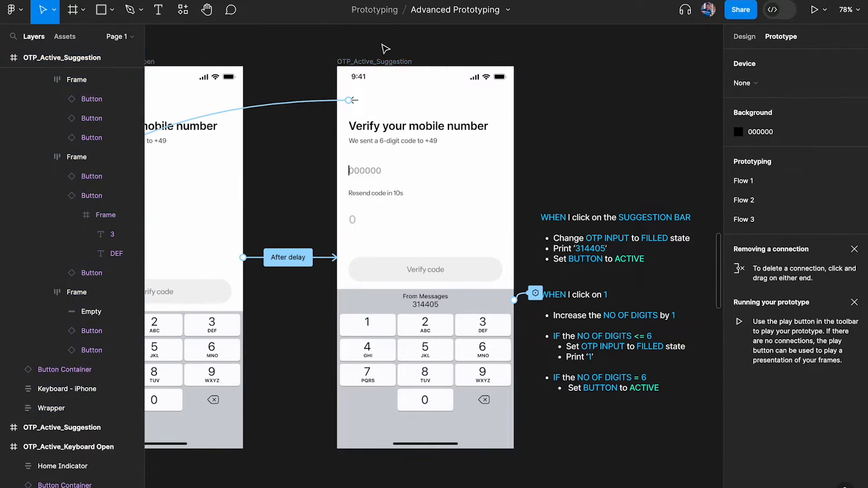
pyautogui.click(385, 61)
pyautogui.hotkey('shift', 'space')
pyautogui.click(223, 318)
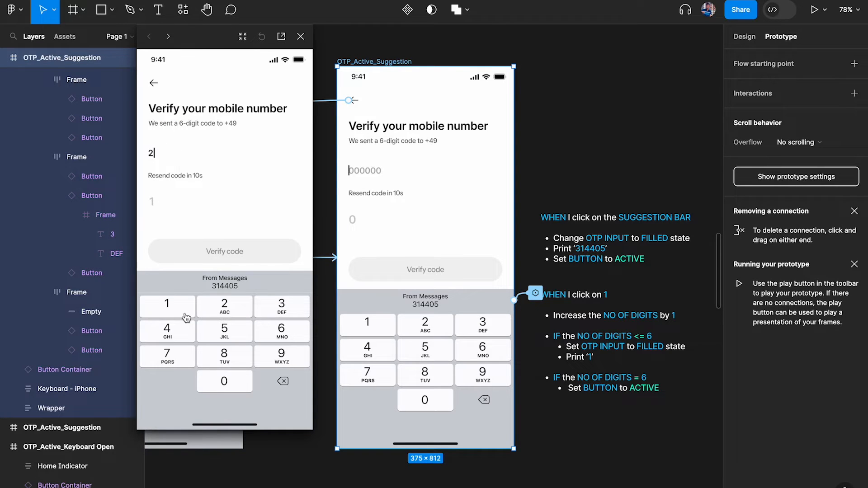
pyautogui.click(185, 318)
pyautogui.click(187, 338)
pyautogui.click(253, 345)
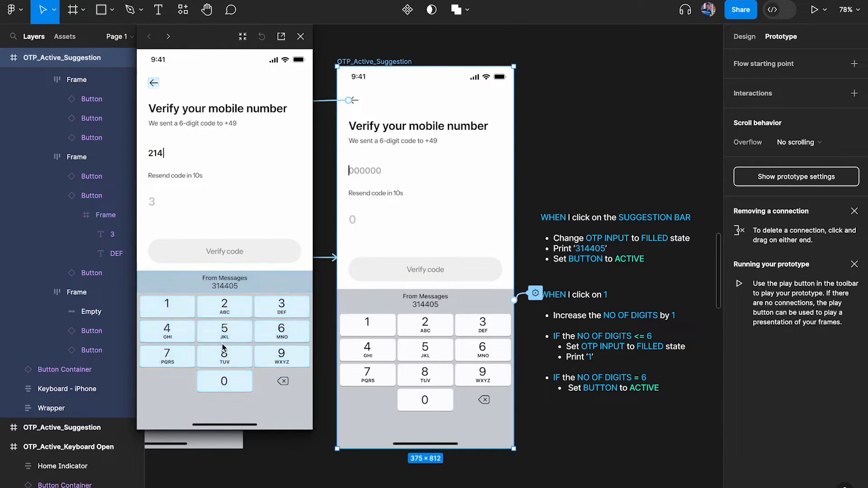
pyautogui.click(281, 330)
pyautogui.click(240, 335)
pyautogui.click(284, 335)
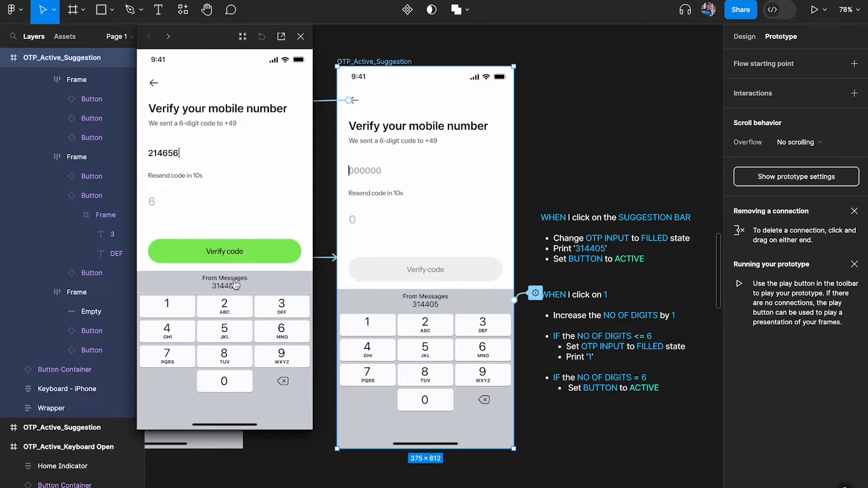
pyautogui.click(300, 37)
pyautogui.click(386, 44)
pyautogui.click(384, 62)
pyautogui.hotkey('shift', 'space')
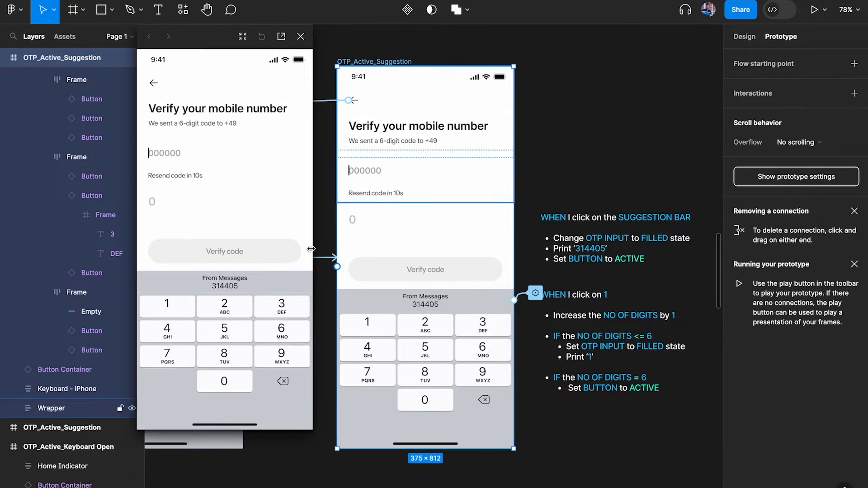
pyautogui.click(281, 308)
pyautogui.click(281, 307)
pyautogui.click(282, 308)
pyautogui.click(225, 329)
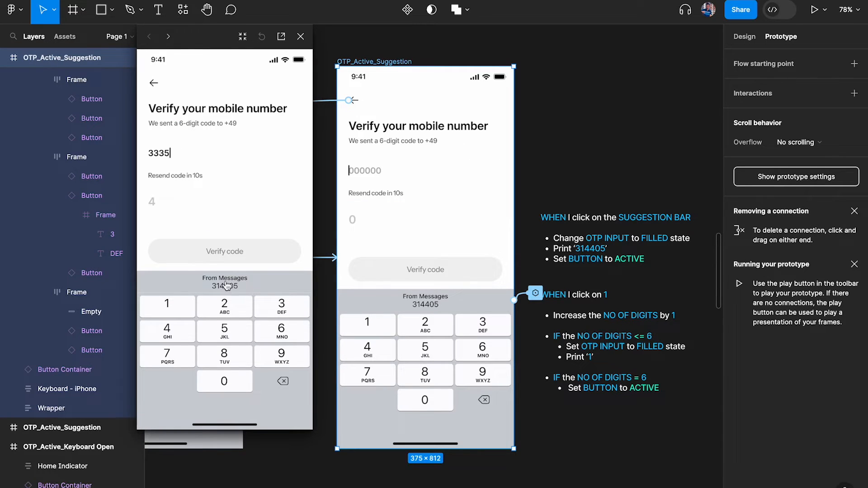
pyautogui.click(224, 285)
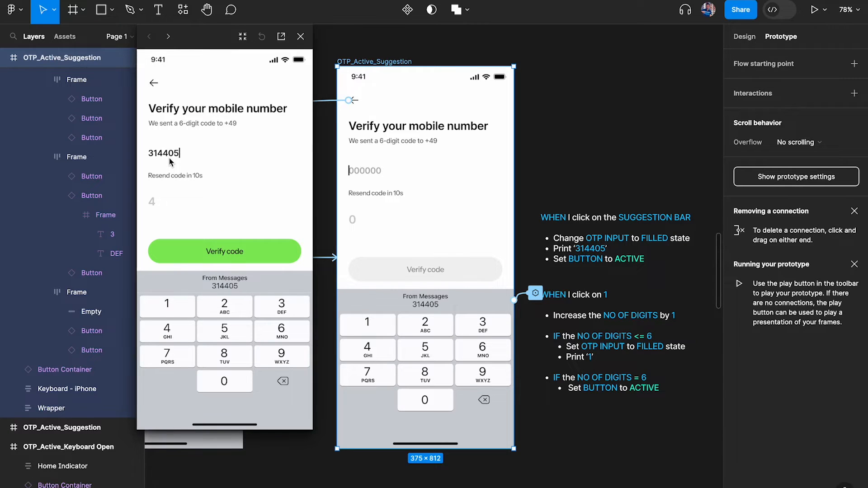
pyautogui.click(301, 36)
pyautogui.scroll(-10, 434, 121)
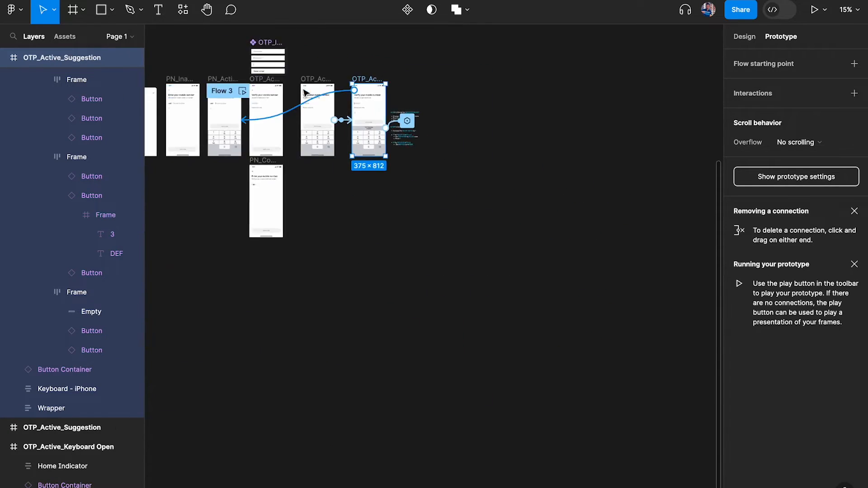
pyautogui.scroll(5, 434, 119)
pyautogui.click(527, 84)
pyautogui.hotkey('shift', 'space')
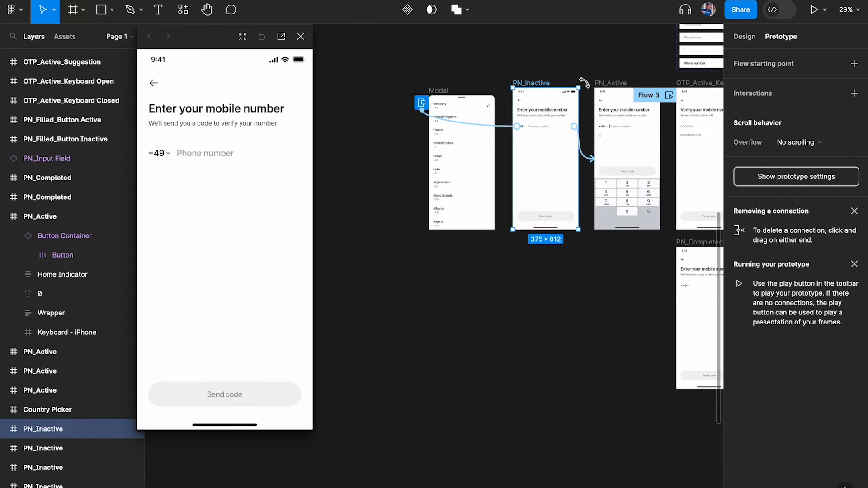
pyautogui.click(206, 153)
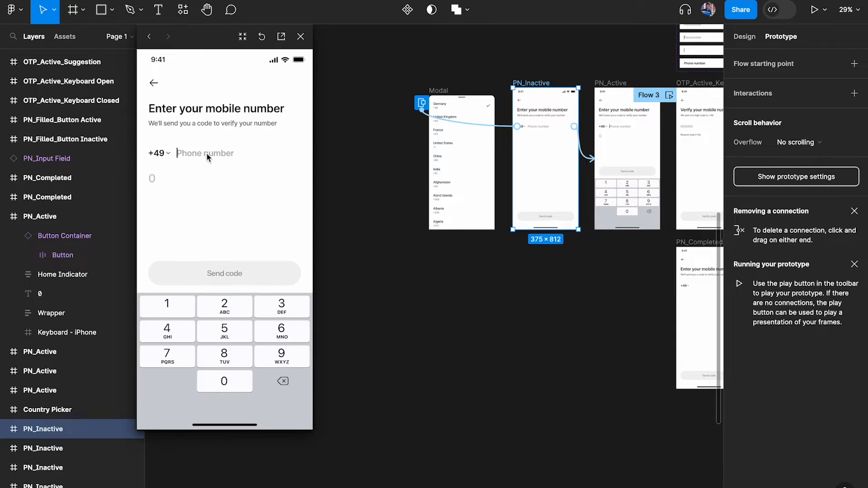
pyautogui.click(228, 310)
pyautogui.click(228, 332)
pyautogui.click(174, 335)
pyautogui.click(203, 343)
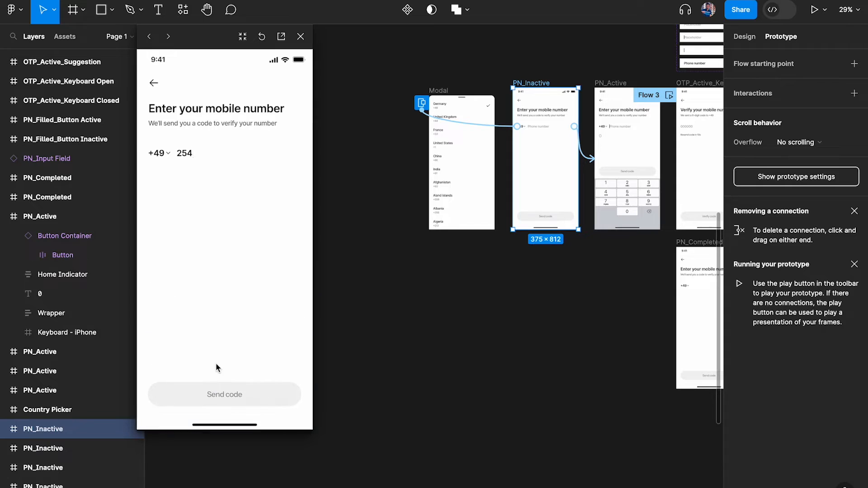
pyautogui.click(217, 364)
pyautogui.click(194, 153)
pyautogui.click(219, 329)
pyautogui.click(281, 306)
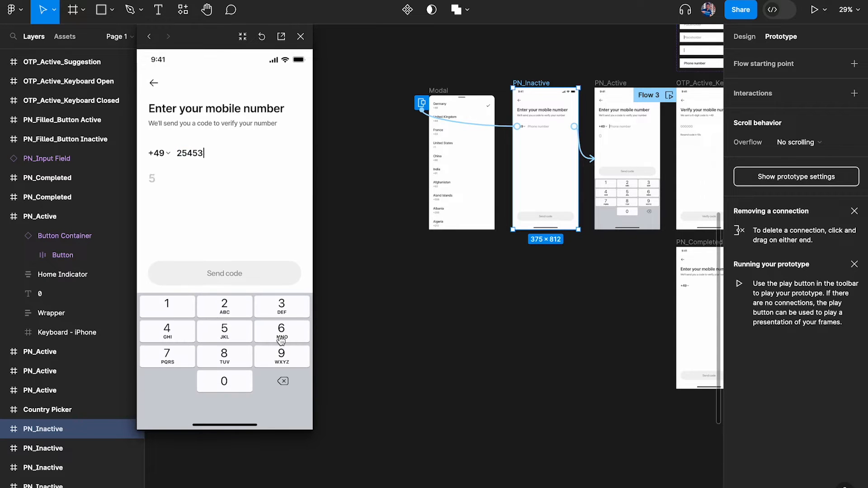
pyautogui.click(281, 355)
pyautogui.click(197, 155)
pyautogui.tripleClick(223, 381)
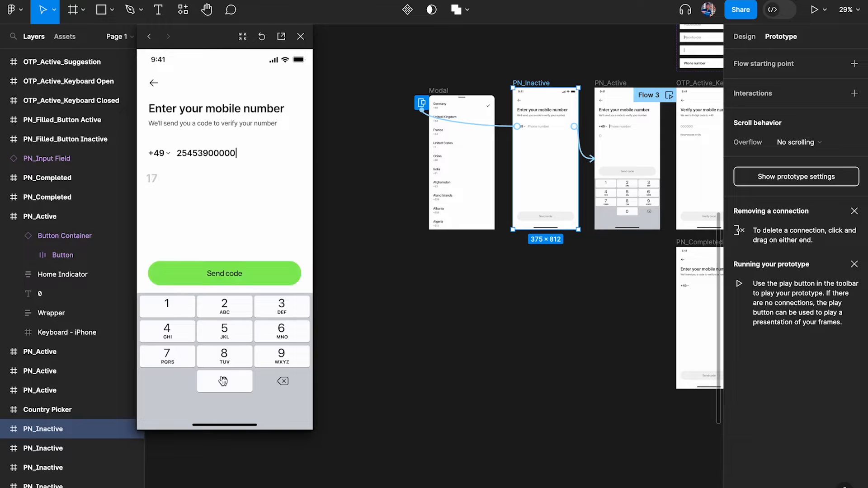
pyautogui.click(238, 272)
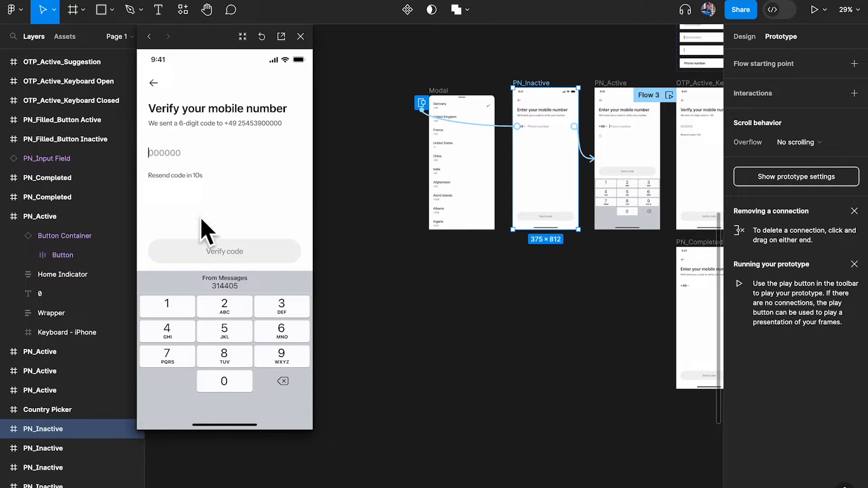
pyautogui.click(305, 33)
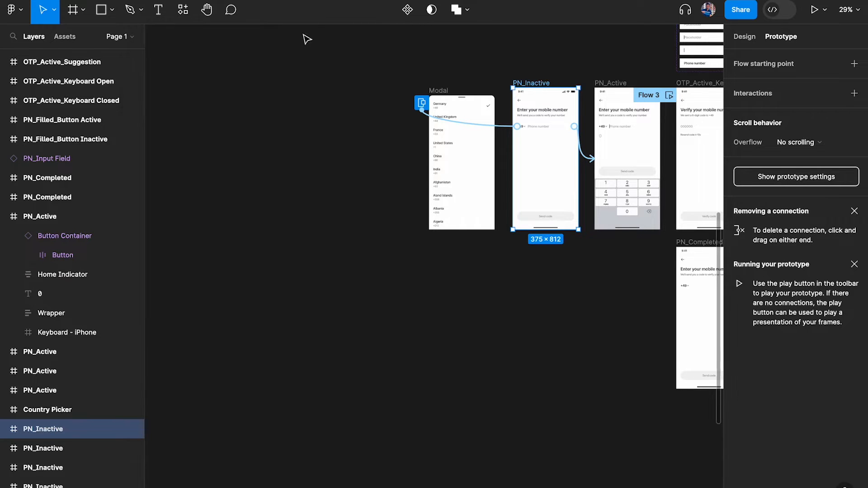
pyautogui.hscroll(6, 453, 181)
# Point the Send code button's conditional navigation to OTP_Active_Keyboard Closed
pyautogui.click(497, 233)
pyautogui.scroll(10, 496, 233)
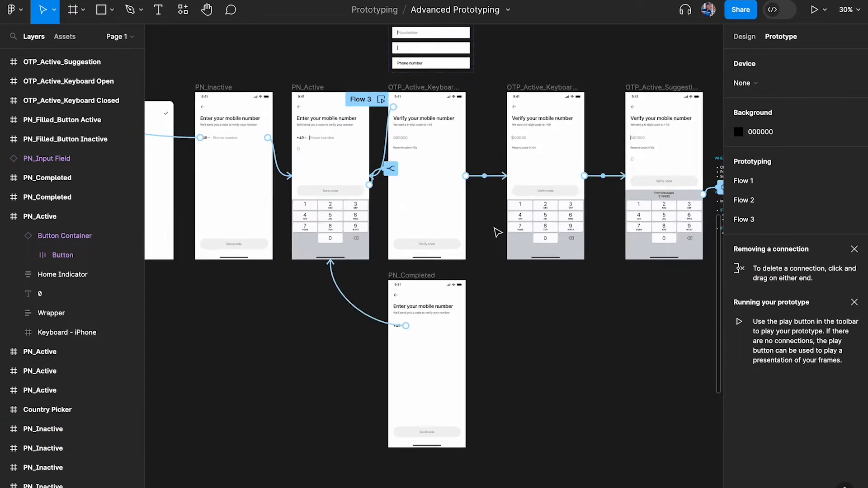
pyautogui.scroll(2, 322, 273)
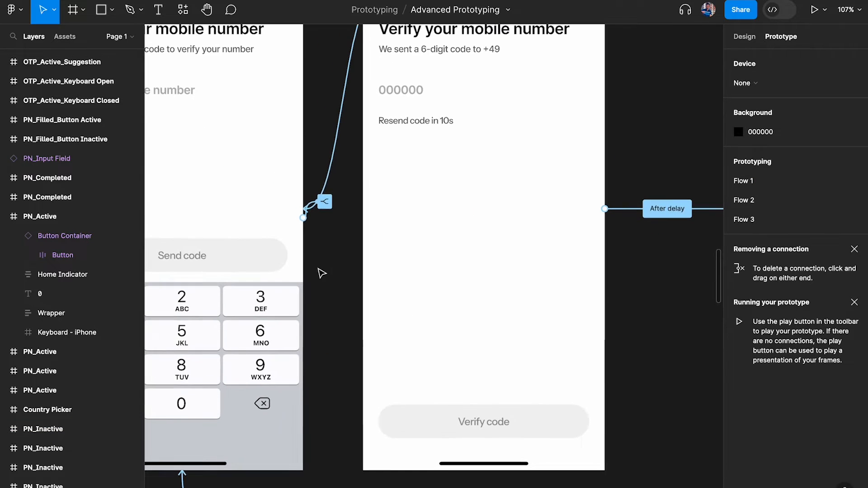
pyautogui.click(248, 264)
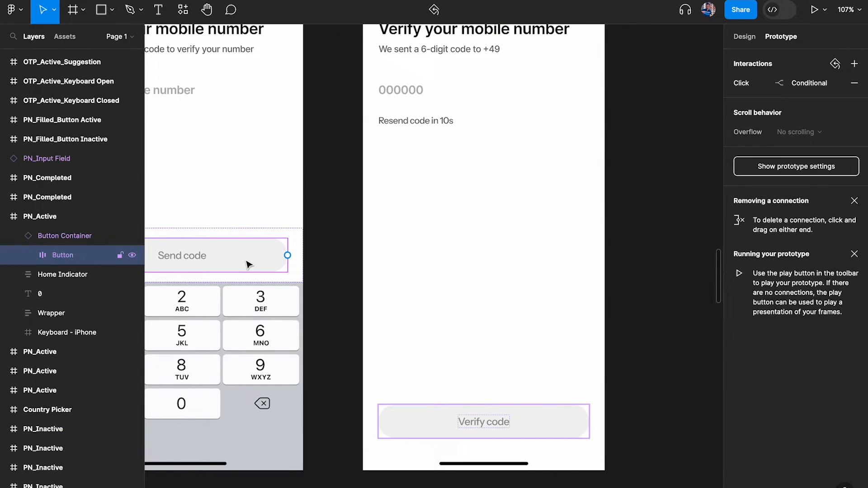
pyautogui.click(792, 82)
pyautogui.scroll(-4, 369, 180)
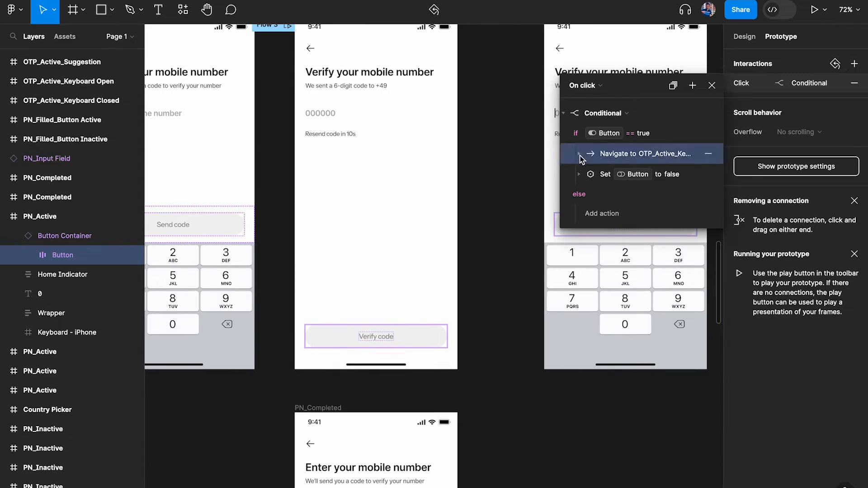
pyautogui.click(601, 154)
pyautogui.scroll(-4, 369, 225)
pyautogui.click(619, 168)
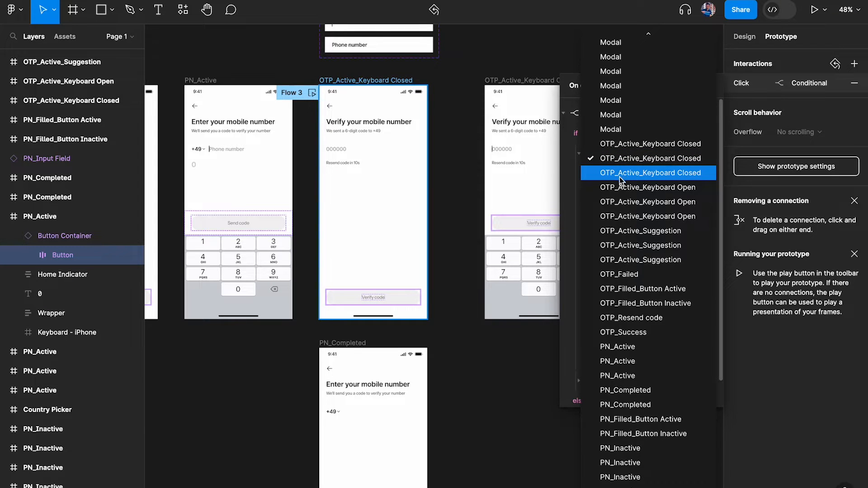
pyautogui.click(619, 177)
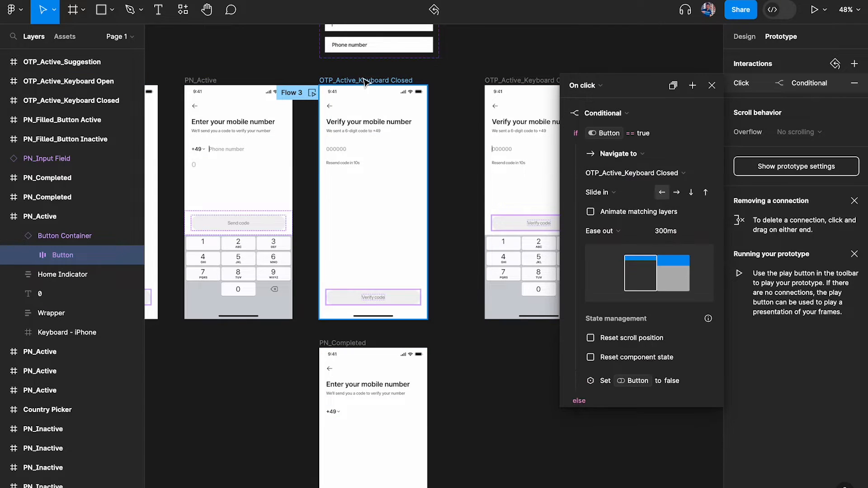
pyautogui.click(712, 85)
# Select the PN_Inactive frame
pyautogui.scroll(-1, 495, 110)
pyautogui.hscroll(-3, 494, 111)
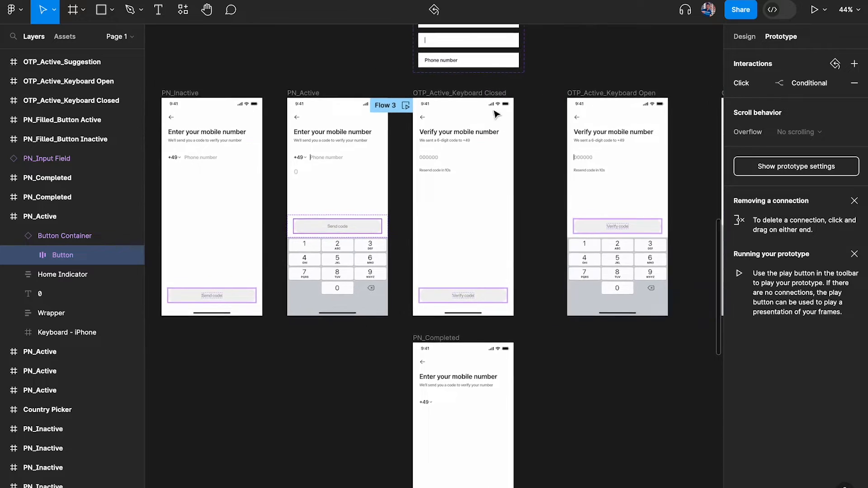
pyautogui.hscroll(-2, 494, 111)
pyautogui.click(252, 86)
# Preview the PN_Inactive frame, enter a phone number of 3s and send the code
pyautogui.hotkey('shift', 'space')
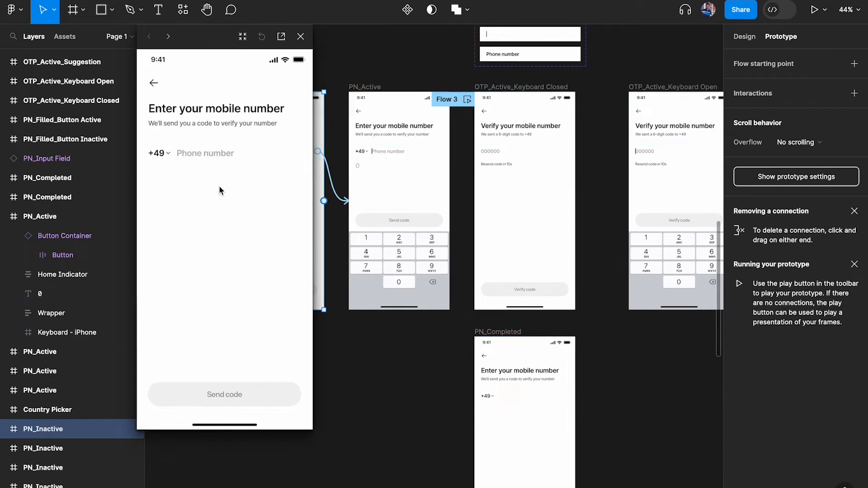
pyautogui.click(211, 149)
pyautogui.click(286, 304)
pyautogui.click(285, 304)
pyautogui.click(286, 304)
pyautogui.click(286, 303)
pyautogui.click(286, 304)
pyautogui.click(285, 304)
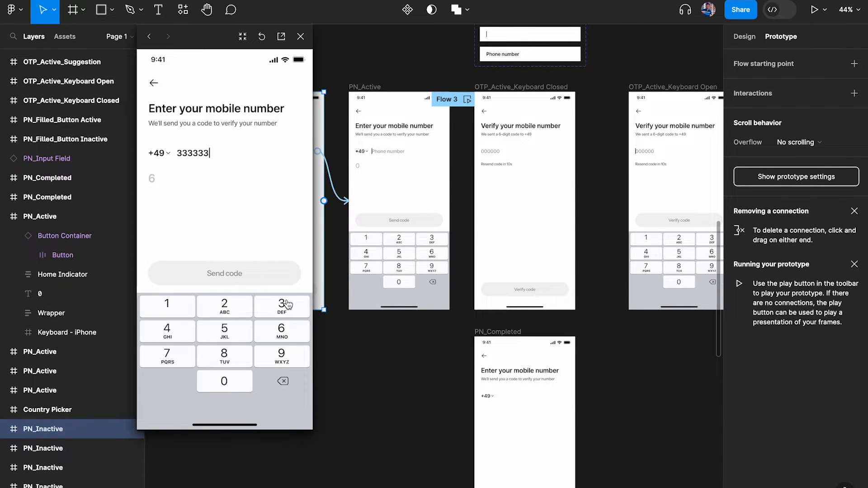
pyautogui.click(286, 303)
pyautogui.click(286, 304)
pyautogui.click(286, 304)
pyautogui.click(286, 304)
pyautogui.click(286, 304)
pyautogui.click(229, 273)
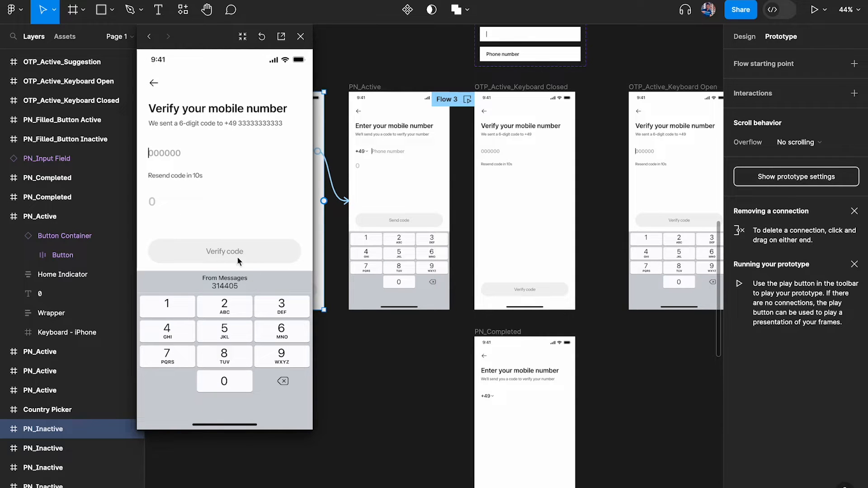
# Autofill code 314405 from the Messages suggestion, then close the preview
pyautogui.click(172, 312)
pyautogui.click(233, 287)
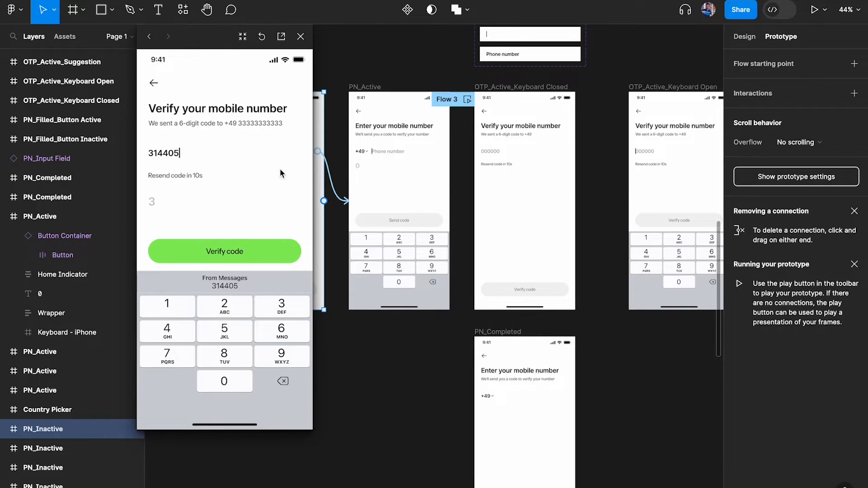
pyautogui.click(300, 37)
pyautogui.hscroll(9, 402, 134)
pyautogui.scroll(5, 429, 206)
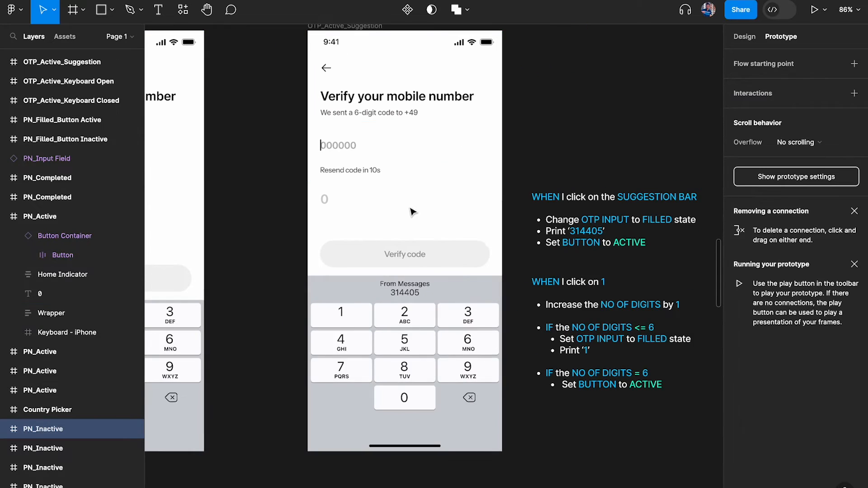
pyautogui.scroll(-10, 415, 299)
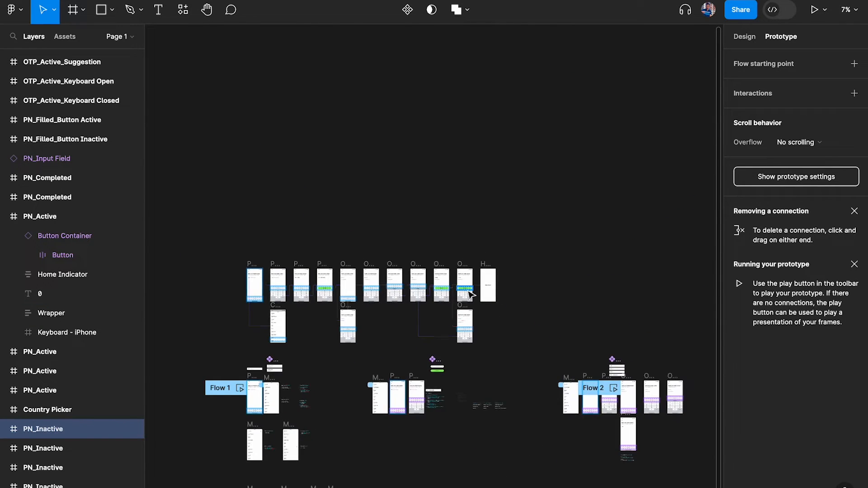
pyautogui.scroll(10, 468, 295)
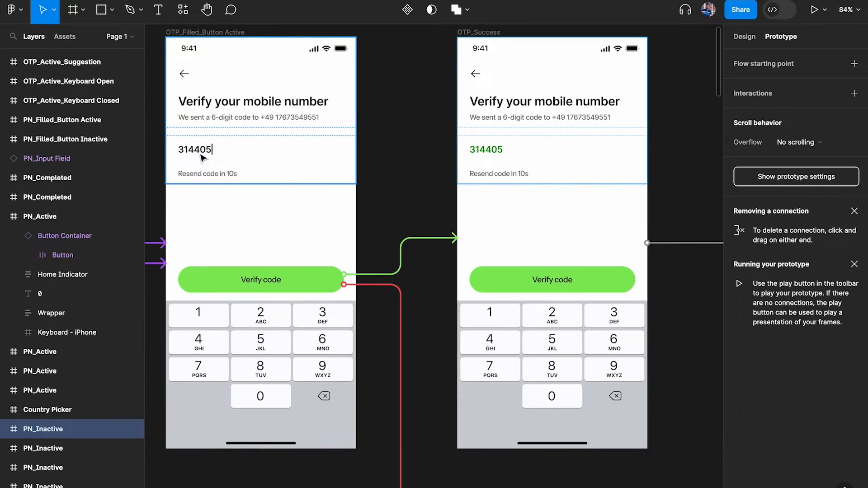
pyautogui.scroll(2, 502, 154)
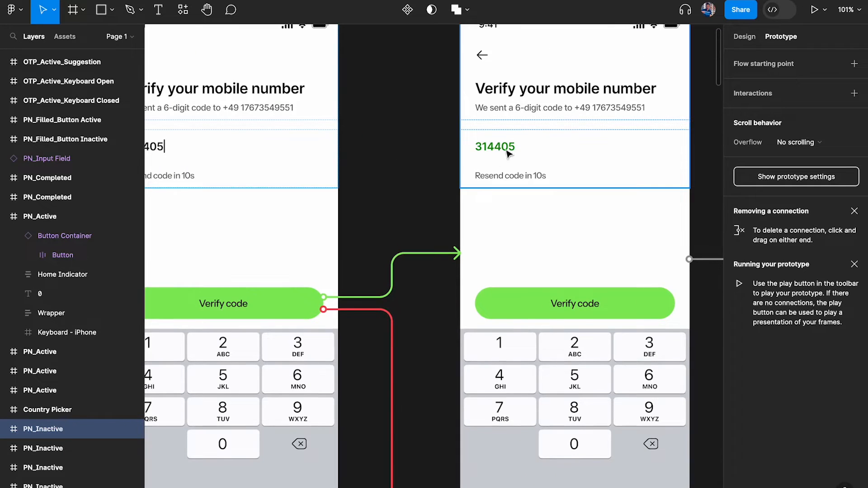
pyautogui.hscroll(-3, 498, 154)
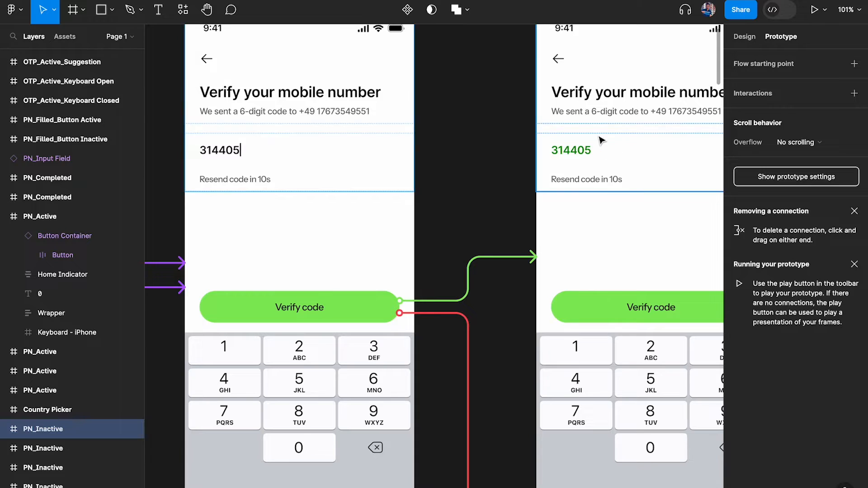
pyautogui.hscroll(2, 452, 151)
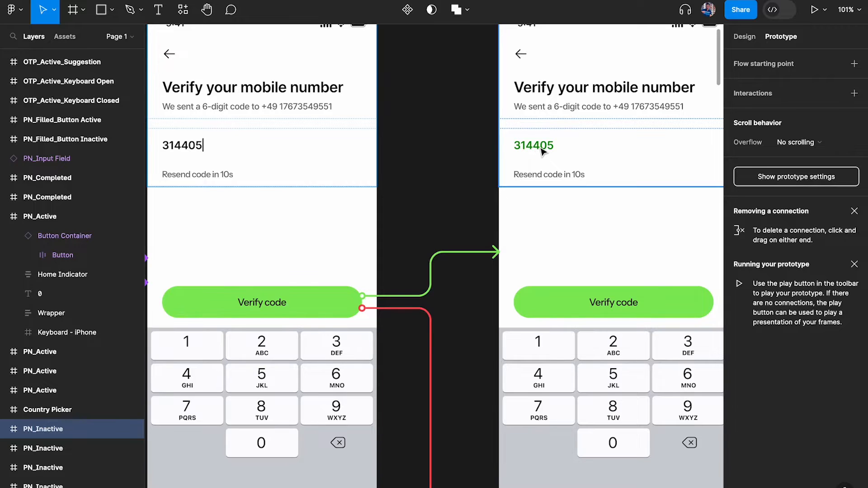
pyautogui.scroll(-5, 542, 151)
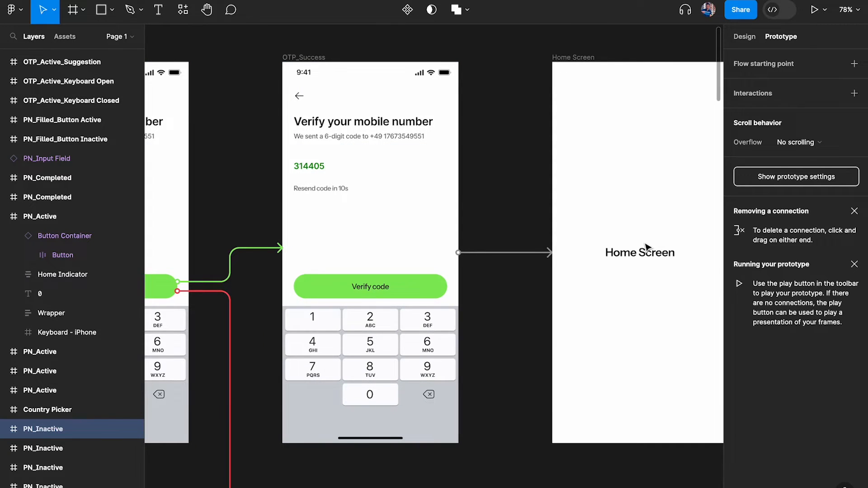
pyautogui.hscroll(-5, 429, 244)
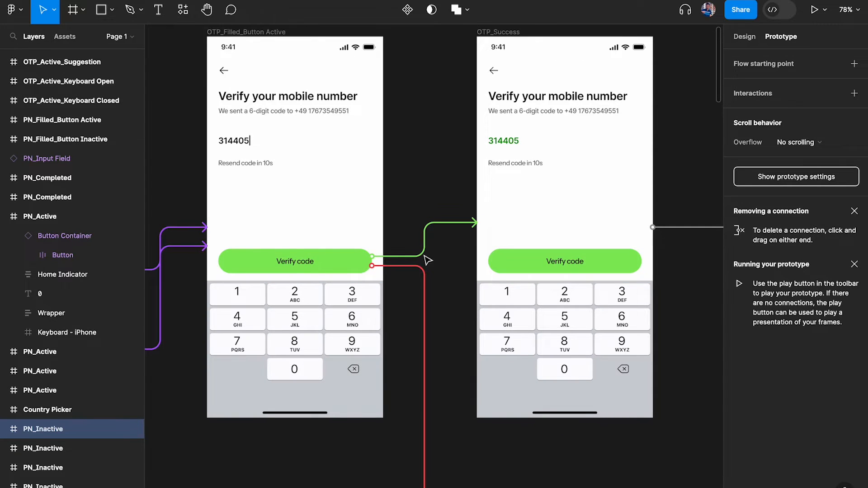
pyautogui.scroll(-10, 455, 266)
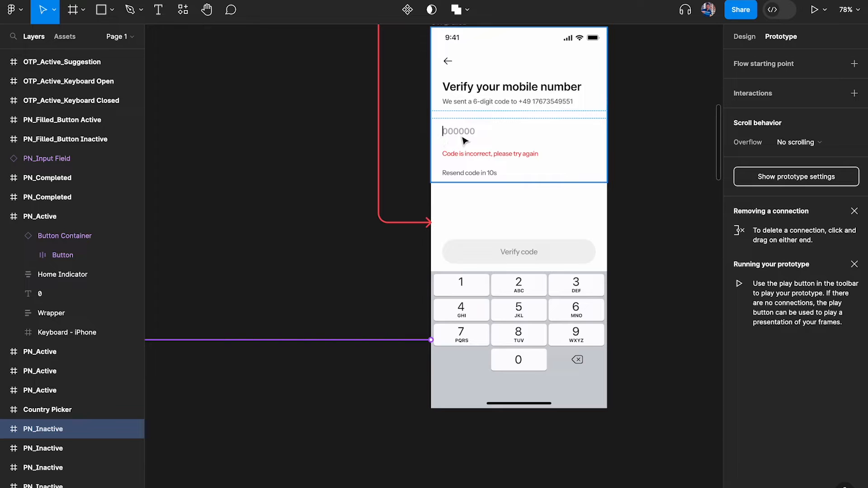
pyautogui.scroll(10, 468, 138)
# Scroll the canvas to bring the row of OTP_Active_Suggestion screens into view
pyautogui.scroll(-6, 534, 220)
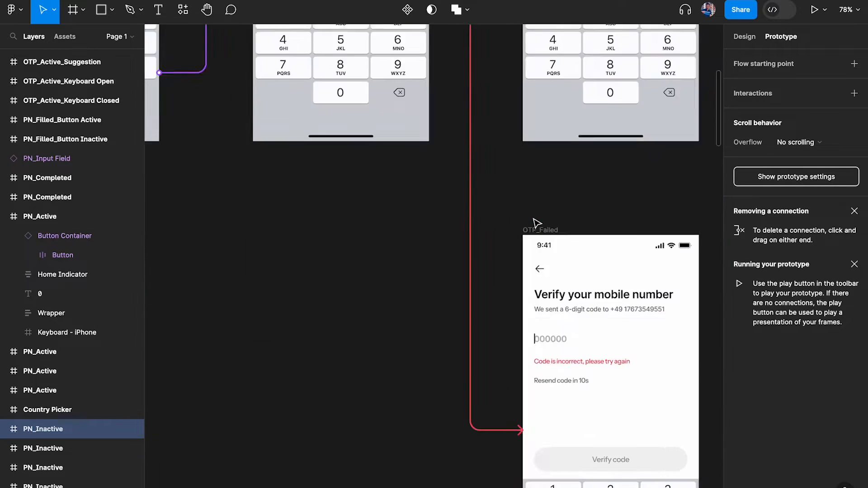
pyautogui.scroll(-2, 536, 222)
pyautogui.hscroll(1, 536, 222)
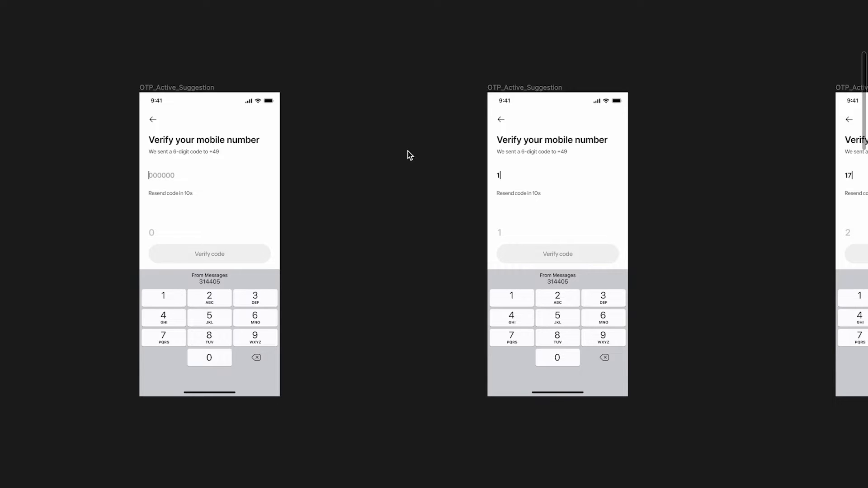
pyautogui.hscroll(-3, 153, 282)
pyautogui.scroll(3, 153, 281)
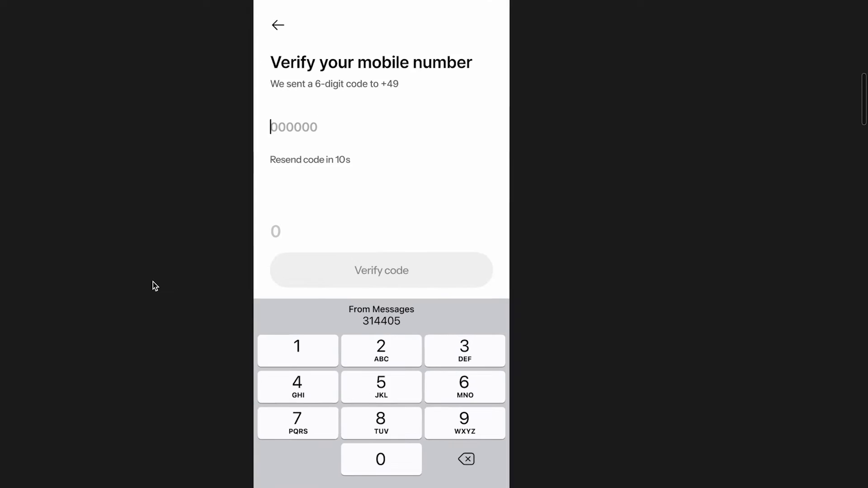
pyautogui.scroll(-5, 152, 281)
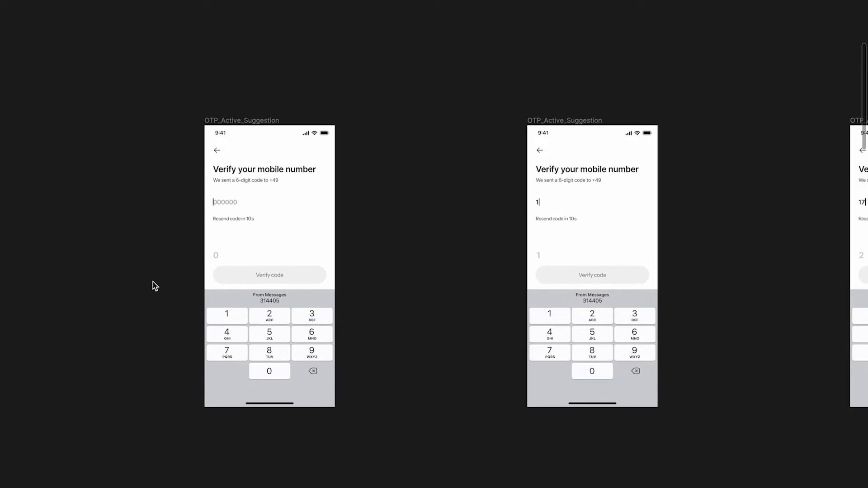
pyautogui.scroll(5, 152, 281)
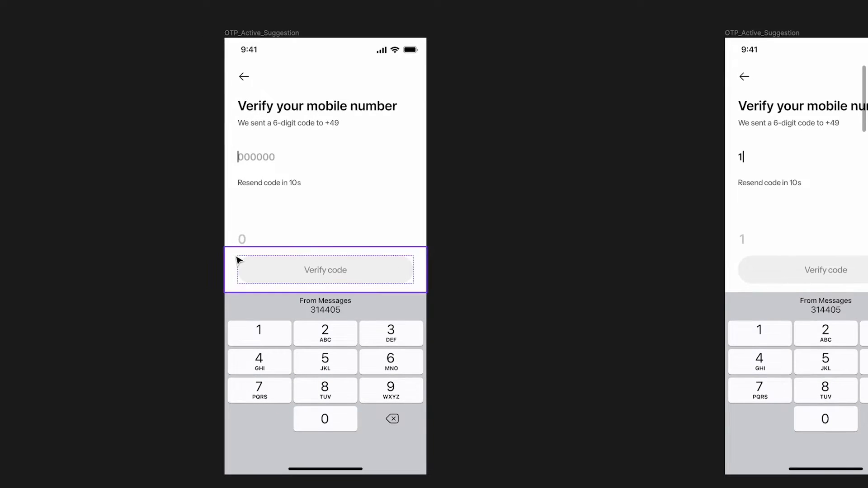
pyautogui.scroll(-1, 238, 258)
pyautogui.scroll(2, 258, 176)
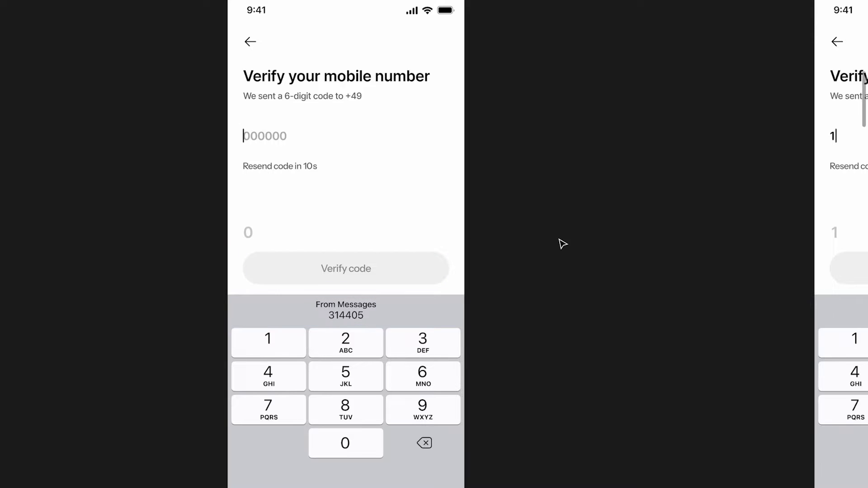
pyautogui.hscroll(10, 560, 240)
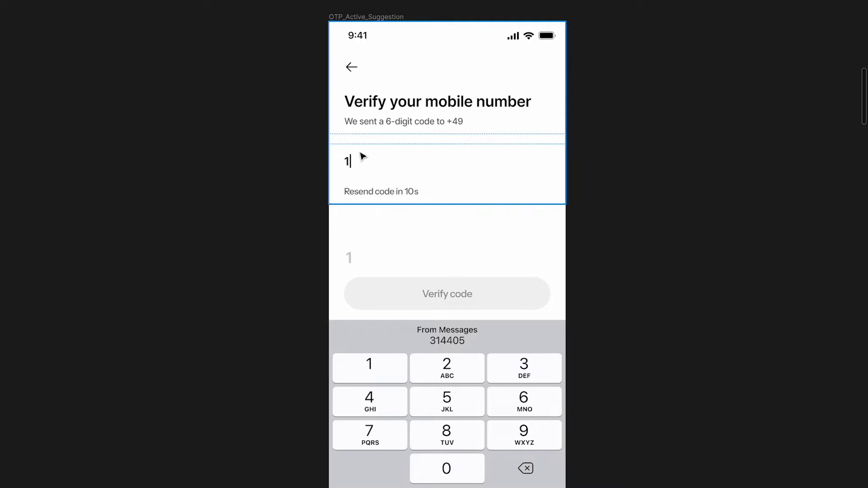
pyautogui.hscroll(15, 363, 156)
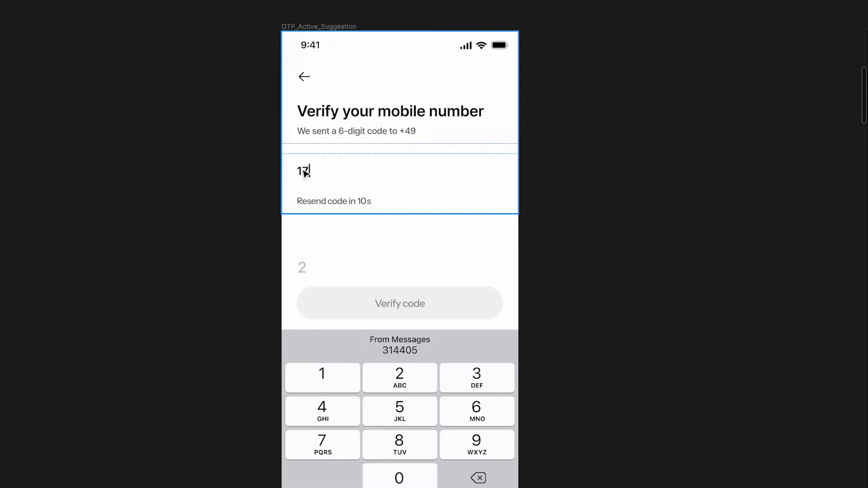
pyautogui.scroll(-3, 304, 172)
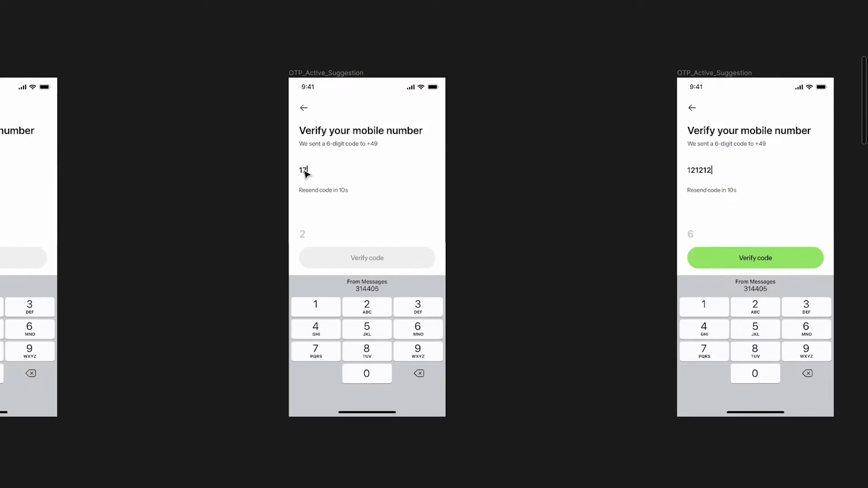
pyautogui.hscroll(-2, 306, 175)
pyautogui.hscroll(7, 306, 174)
pyautogui.scroll(4, 474, 206)
pyautogui.hscroll(2, 477, 209)
pyautogui.scroll(-1, 478, 209)
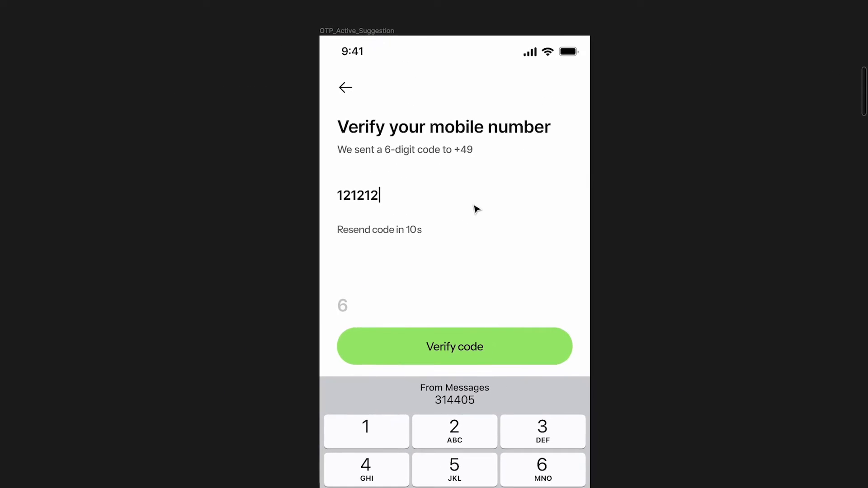
pyautogui.scroll(-1, 474, 205)
pyautogui.scroll(-1, 474, 206)
pyautogui.hscroll(1, 474, 206)
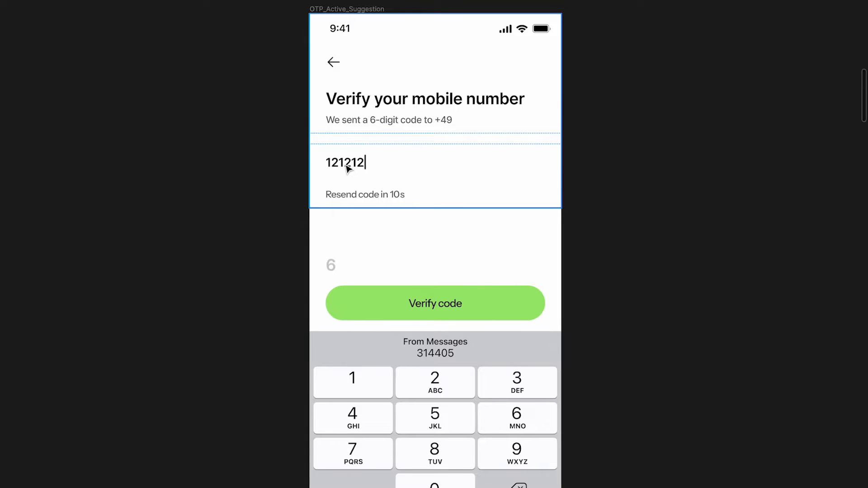
pyautogui.scroll(-3, 345, 166)
pyautogui.hscroll(6, 346, 167)
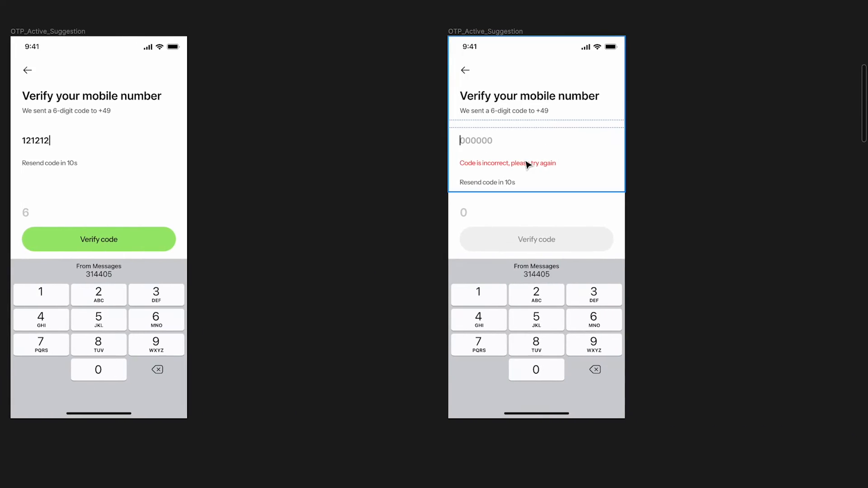
pyautogui.scroll(3, 526, 162)
pyautogui.scroll(1, 526, 162)
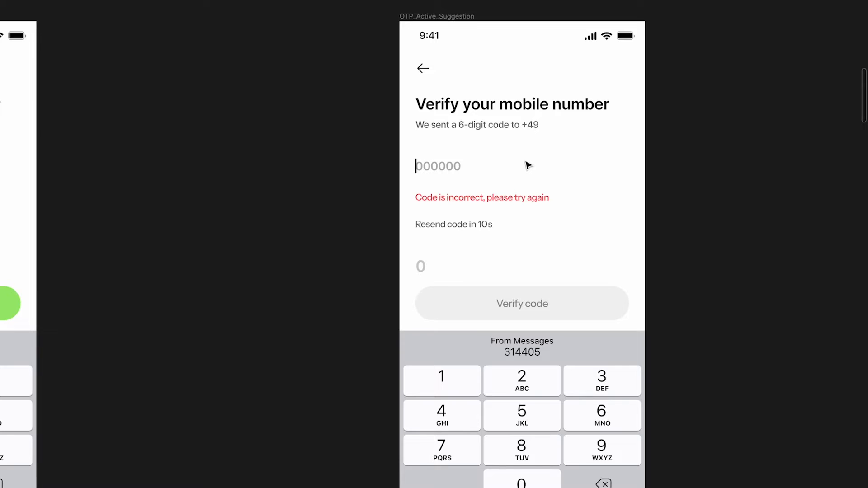
pyautogui.hscroll(-5, 527, 165)
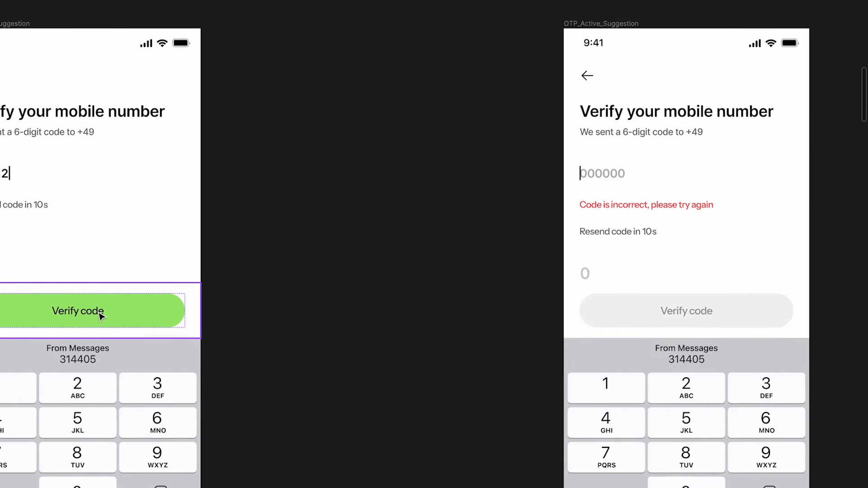
pyautogui.hscroll(-2, 100, 317)
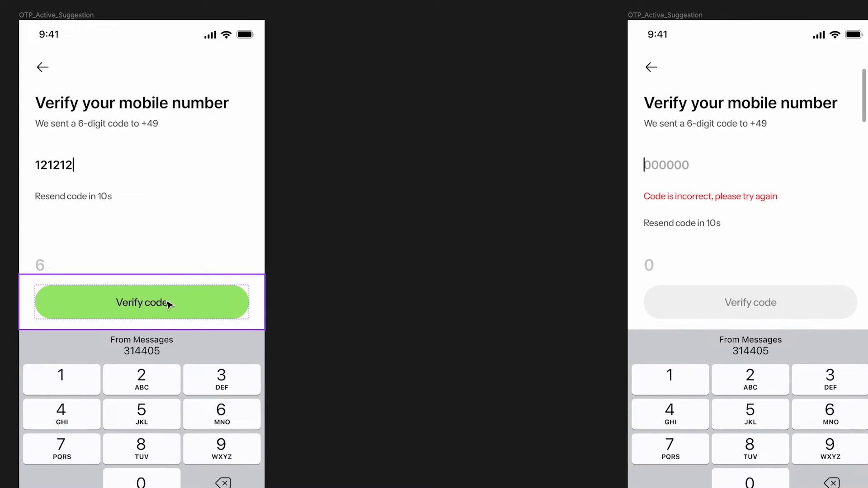
pyautogui.hscroll(10, 265, 234)
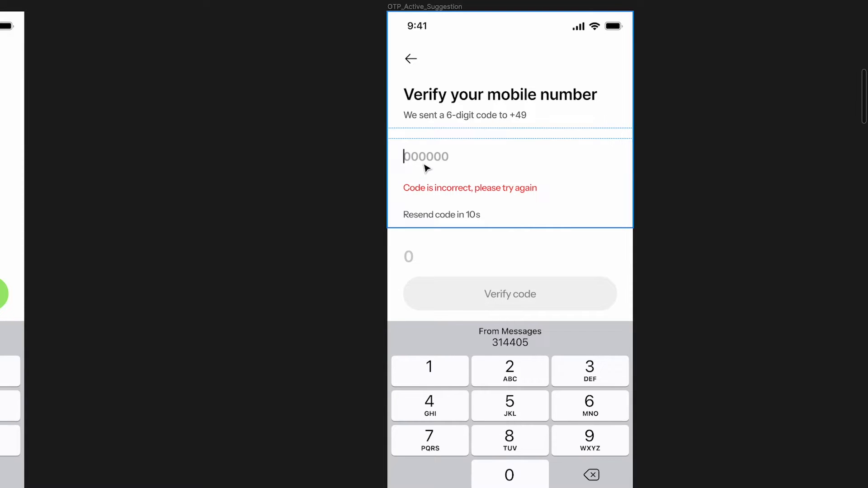
pyautogui.hscroll(-10, 428, 169)
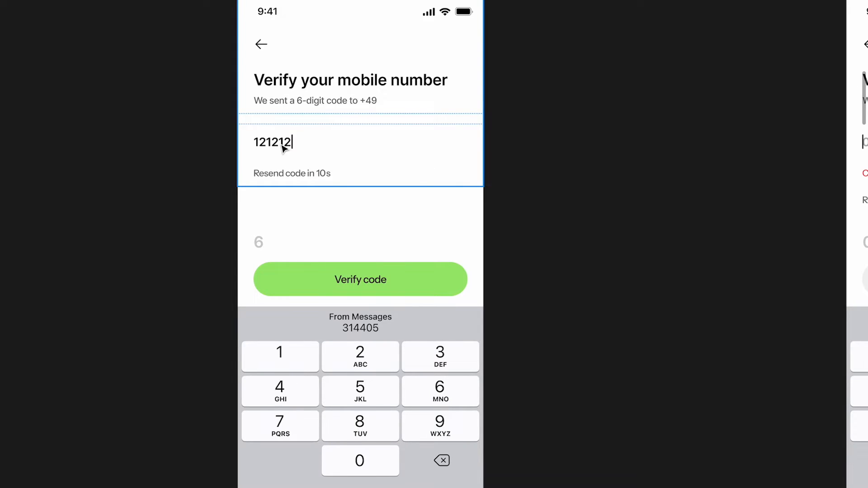
pyautogui.hscroll(10, 485, 128)
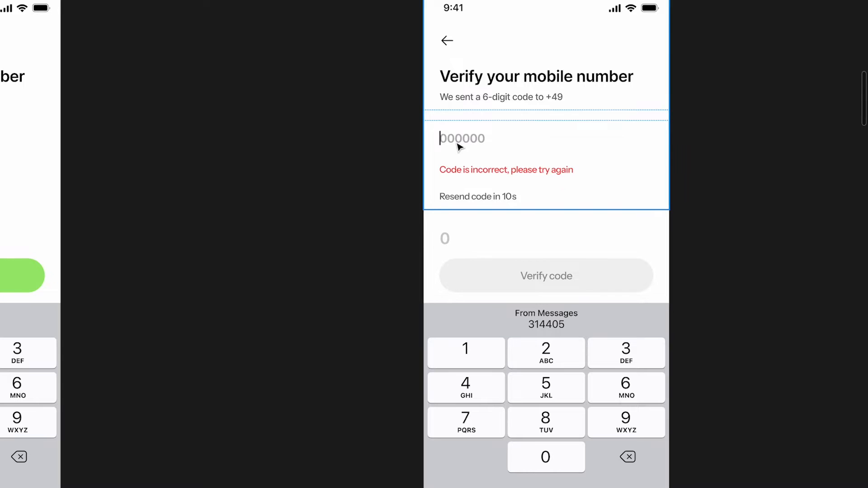
pyautogui.scroll(-10, 458, 147)
# Pan the canvas to the gap between the empty-code and '1' OTP screens
pyautogui.hscroll(-10, 469, 138)
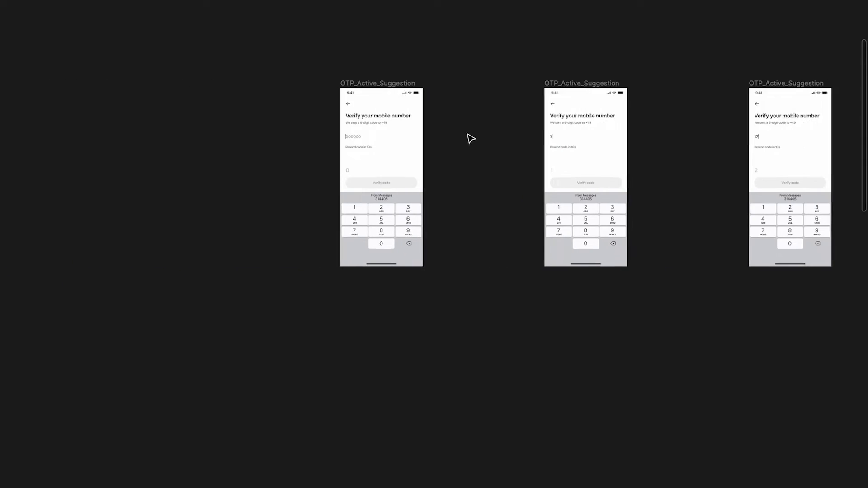
pyautogui.hscroll(-2, 470, 138)
pyautogui.scroll(5, 432, 142)
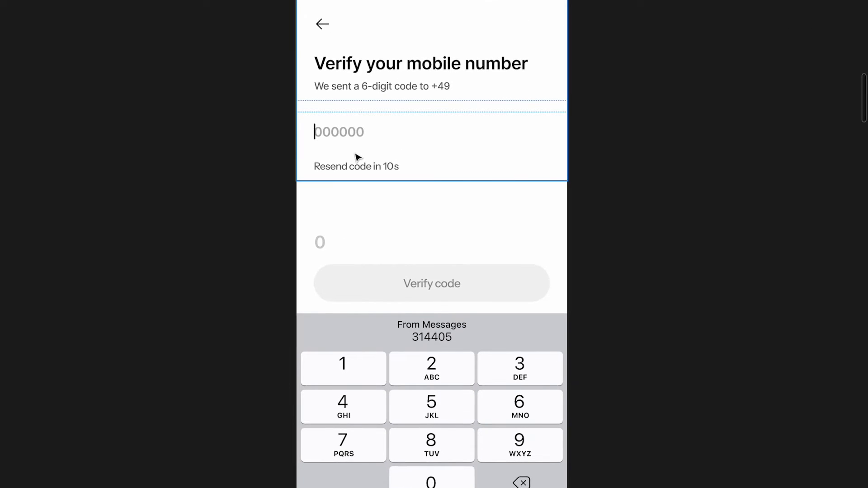
pyautogui.scroll(-5, 357, 157)
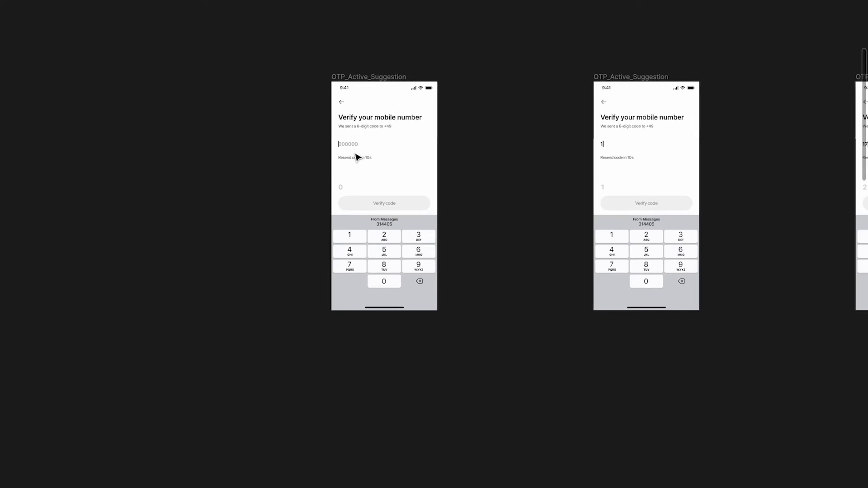
pyautogui.hscroll(10, 357, 157)
pyautogui.scroll(3, 421, 167)
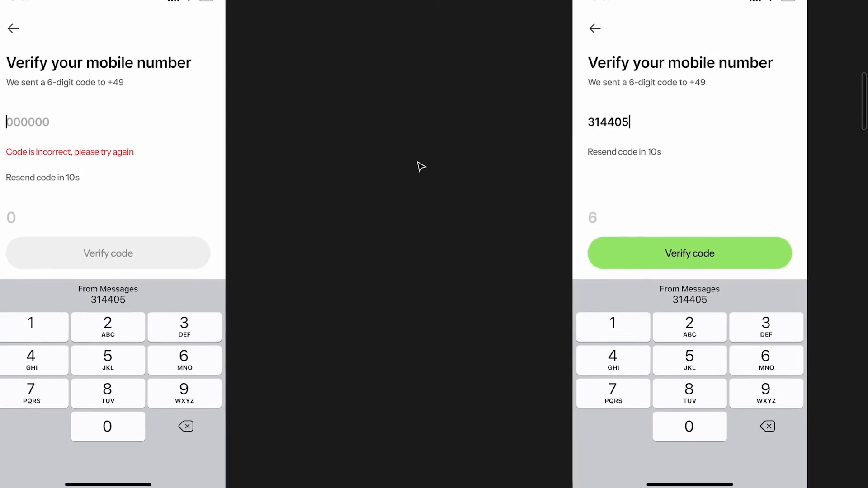
pyautogui.hscroll(4, 421, 167)
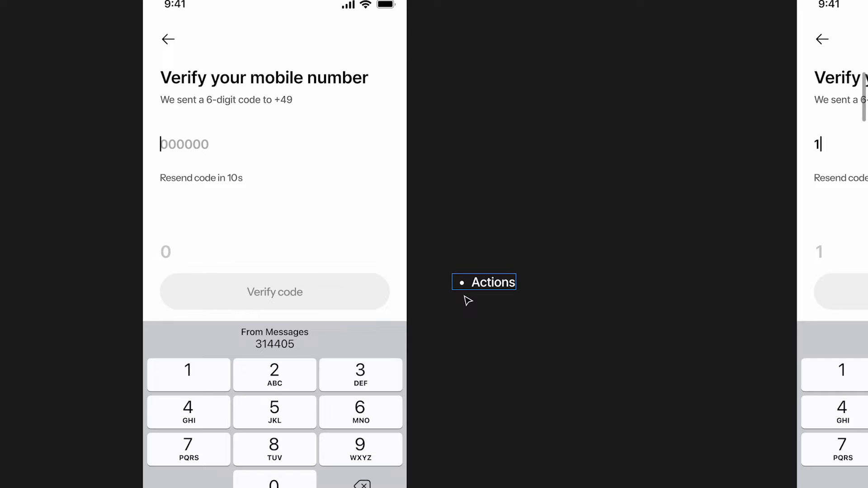
# Add an indented 'Do nothing' sub-bullet under the Actions heading
pyautogui.press('Return')
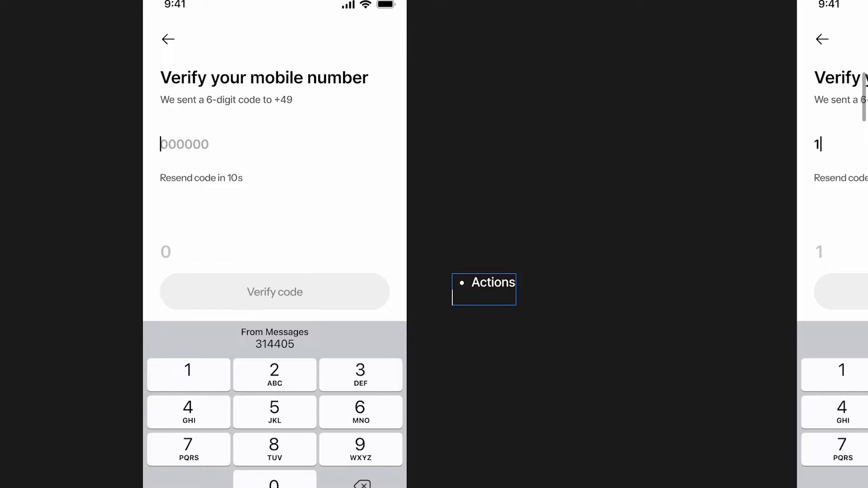
pyautogui.press('BackSpace')
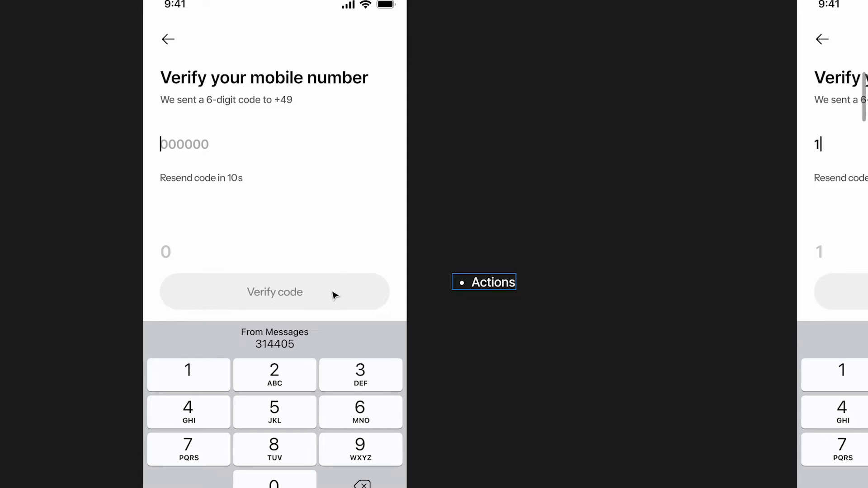
pyautogui.press('Return')
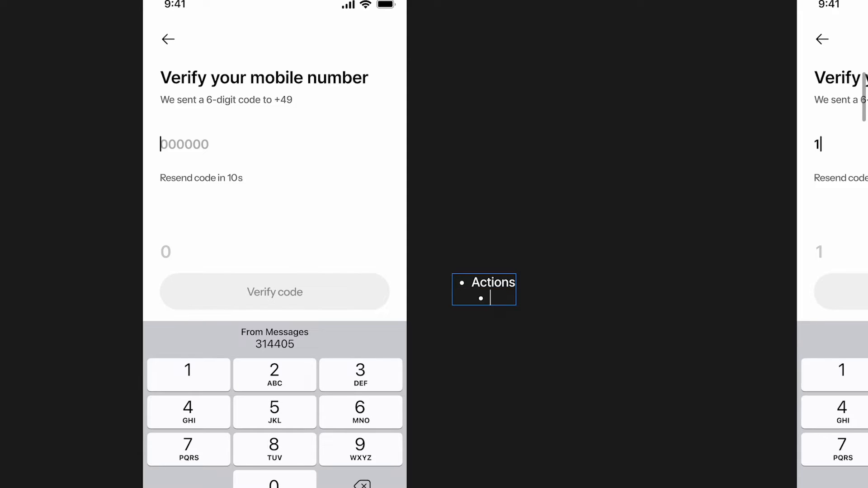
pyautogui.write('Do nothing')
pyautogui.press('Escape')
pyautogui.press('Escape')
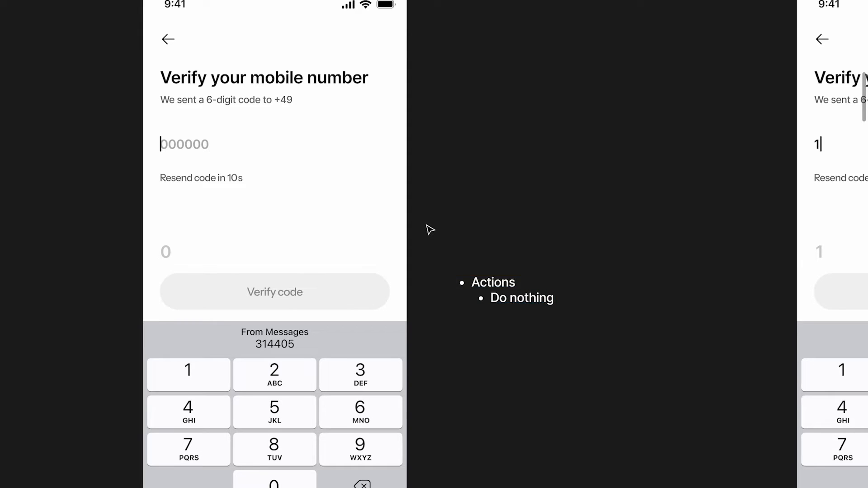
# Paste a copy of the Actions note and position it beside the first OTP frame
pyautogui.hscroll(4, 428, 229)
pyautogui.click(337, 220)
pyautogui.hscroll(10, 340, 225)
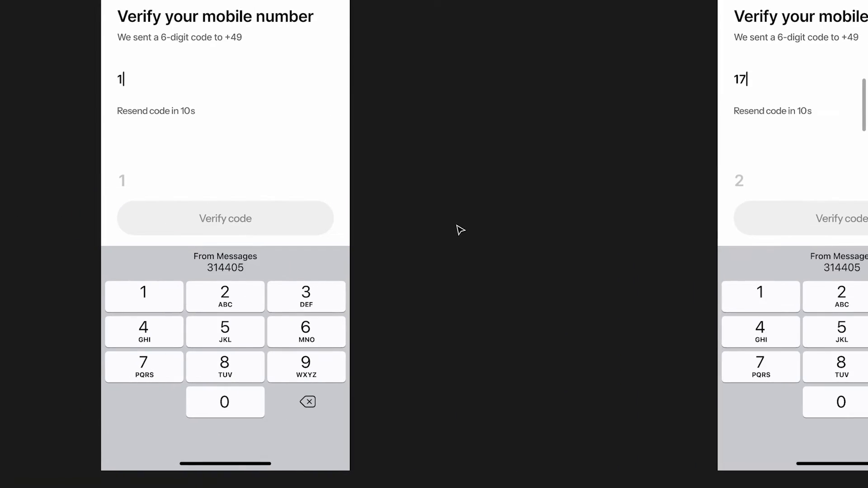
pyautogui.hotkey('ctrl', 'v')
pyautogui.press('Escape')
pyautogui.moveTo(437, 256); pyautogui.dragTo(429, 234)
pyautogui.scroll(-1, 429, 234)
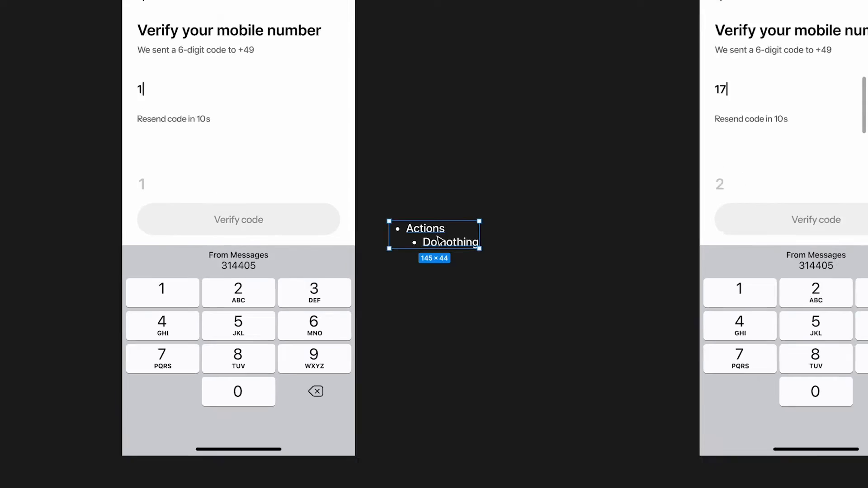
pyautogui.scroll(1, 438, 240)
pyautogui.moveTo(481, 244); pyautogui.dragTo(483, 224)
pyautogui.hscroll(-2, 482, 225)
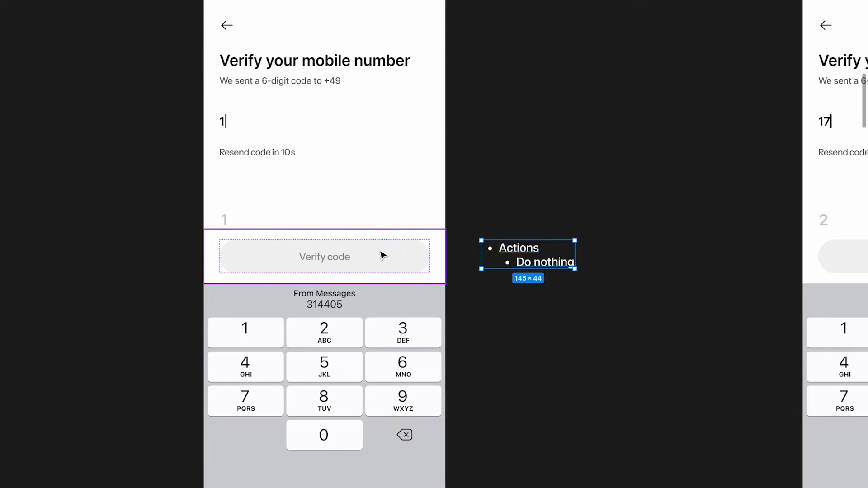
pyautogui.hscroll(5, 632, 256)
pyautogui.scroll(-3, 632, 256)
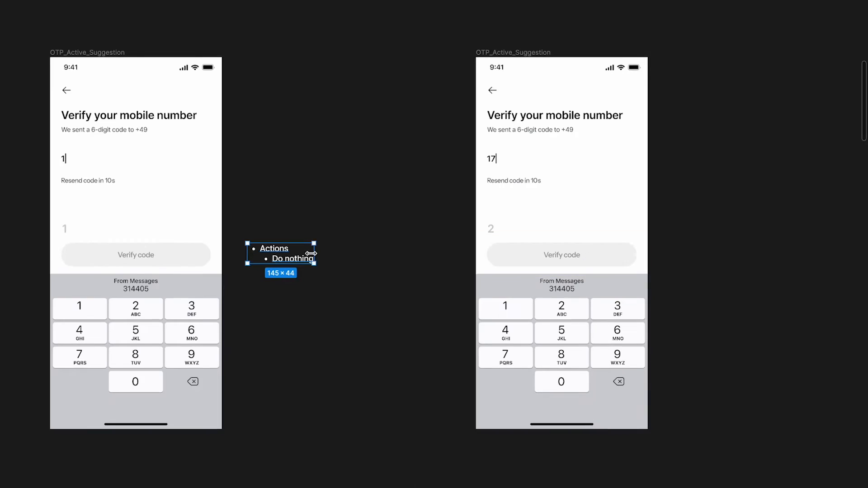
# Alt-drag another Actions copy beside the next frame, level with its Verify code button
pyautogui.moveTo(280, 259); pyautogui.dragTo(698, 259)
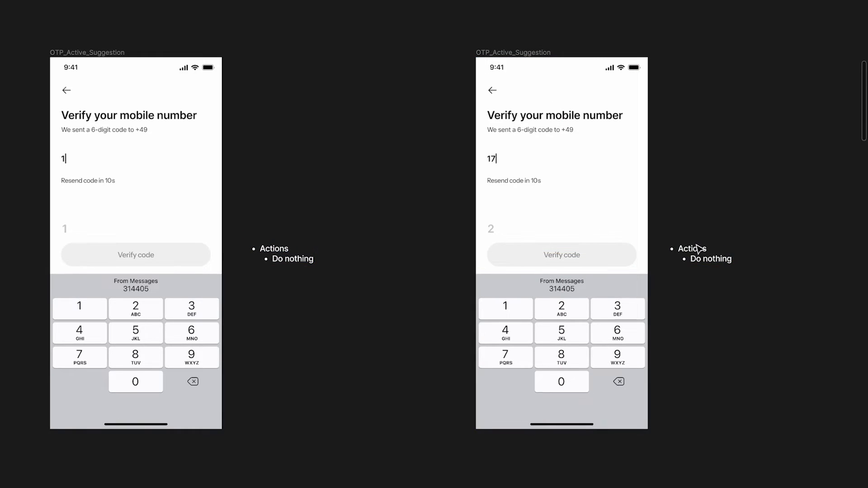
pyautogui.hscroll(4, 568, 256)
pyautogui.scroll(5, 568, 256)
pyautogui.scroll(3, 566, 256)
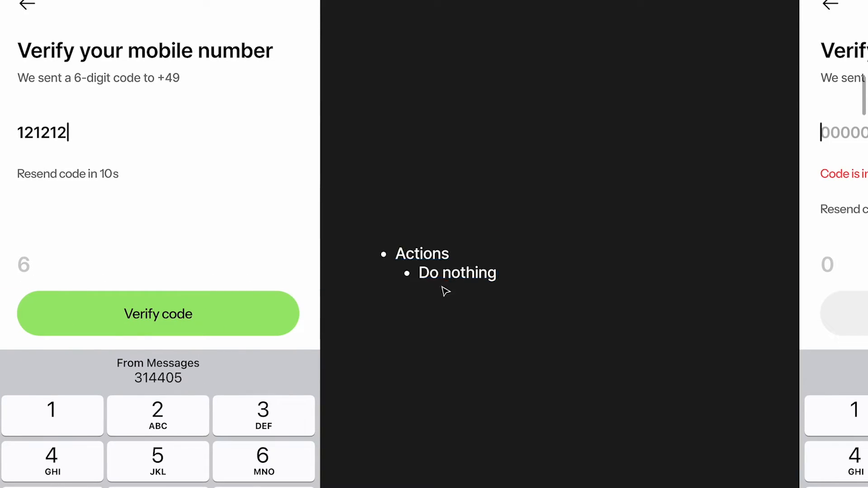
pyautogui.moveTo(442, 287); pyautogui.dragTo(446, 317)
pyautogui.hscroll(-3, 446, 318)
pyautogui.scroll(2, 446, 317)
pyautogui.moveTo(545, 363); pyautogui.dragTo(543, 360)
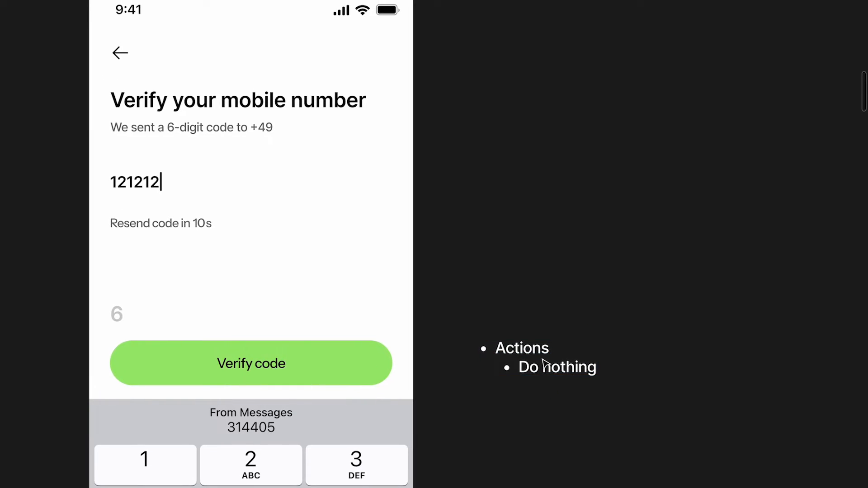
pyautogui.scroll(-2, 543, 360)
pyautogui.hscroll(-1, 543, 359)
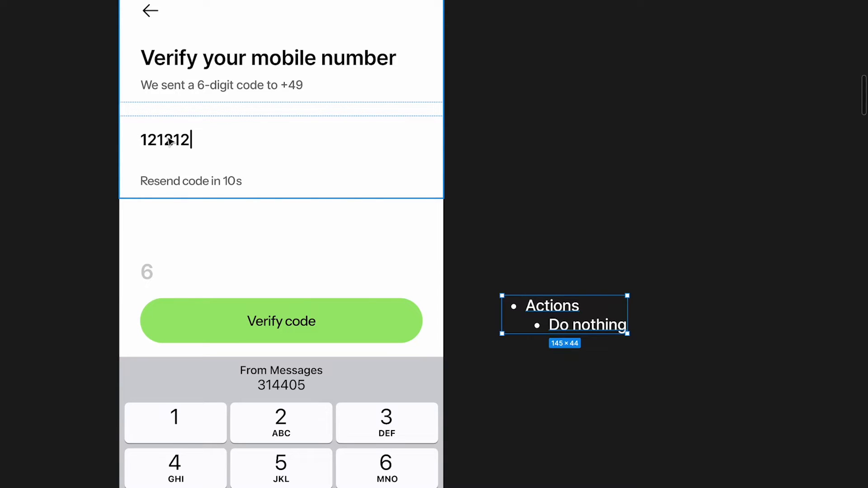
pyautogui.scroll(-1, 375, 288)
pyautogui.hscroll(-1, 376, 288)
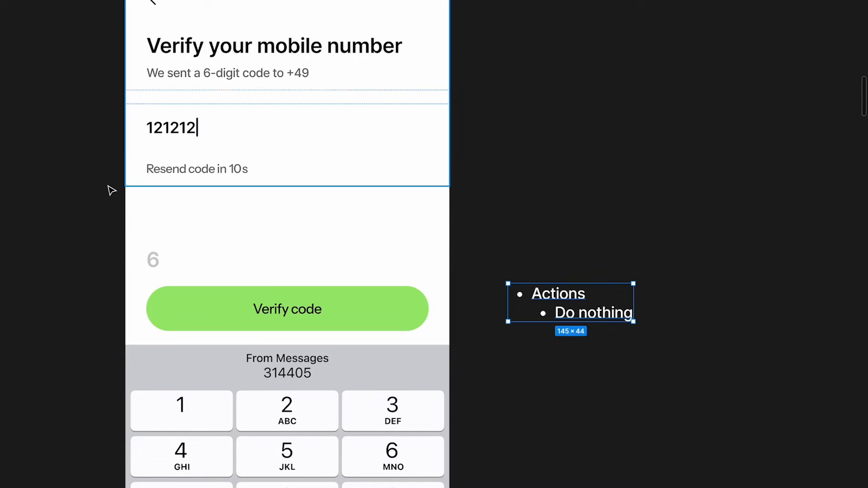
pyautogui.scroll(-1, 172, 219)
pyautogui.hscroll(10, 173, 219)
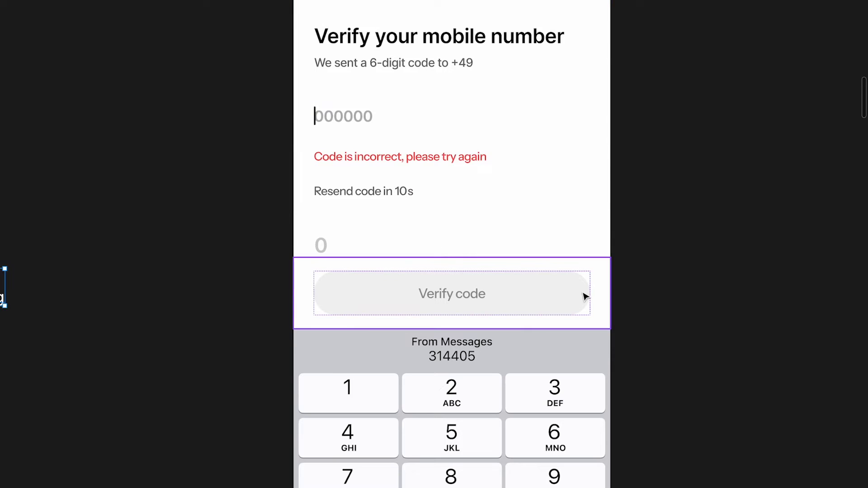
pyautogui.hscroll(-3, 585, 296)
pyautogui.scroll(-3, 417, 203)
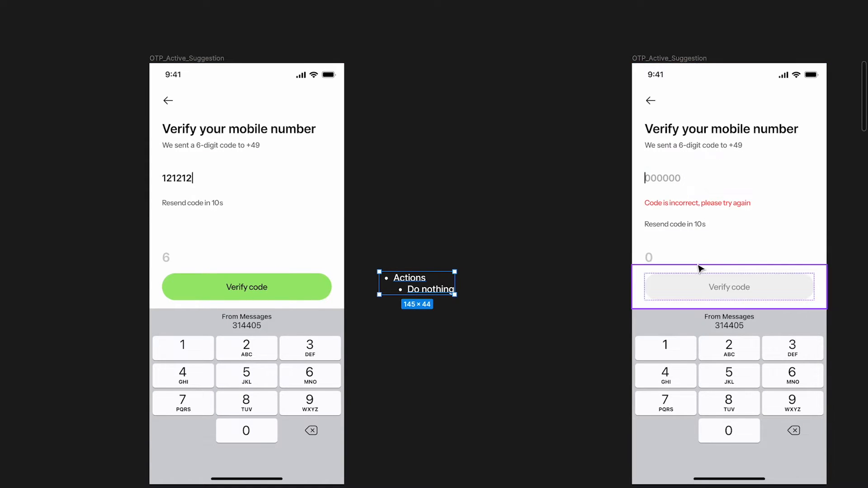
pyautogui.scroll(3, 575, 300)
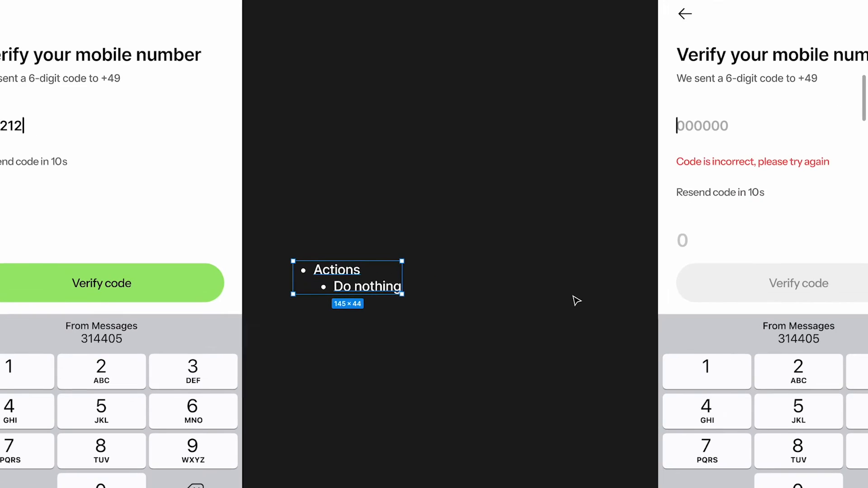
pyautogui.hscroll(3, 575, 300)
pyautogui.scroll(-1, 576, 300)
# Replace the 'Do nothing' bullet with 'SHOW error message'
pyautogui.doubleClick(294, 262)
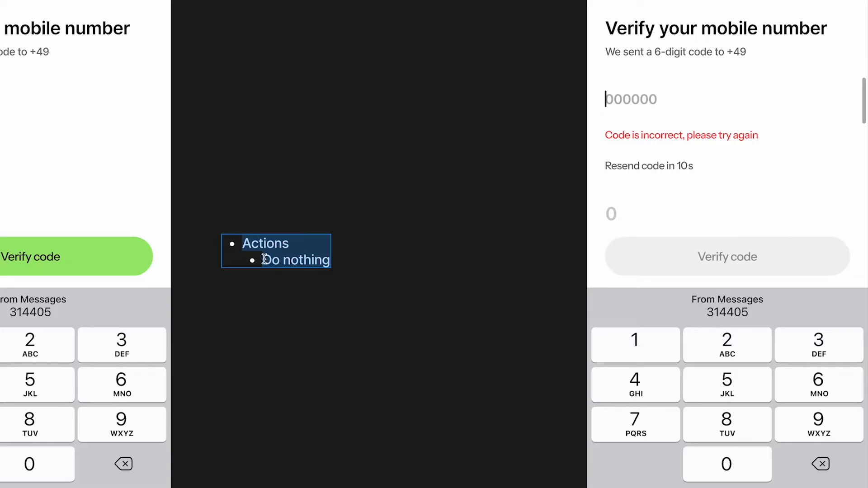
pyautogui.moveTo(264, 259); pyautogui.dragTo(407, 264)
pyautogui.write('SHOW')
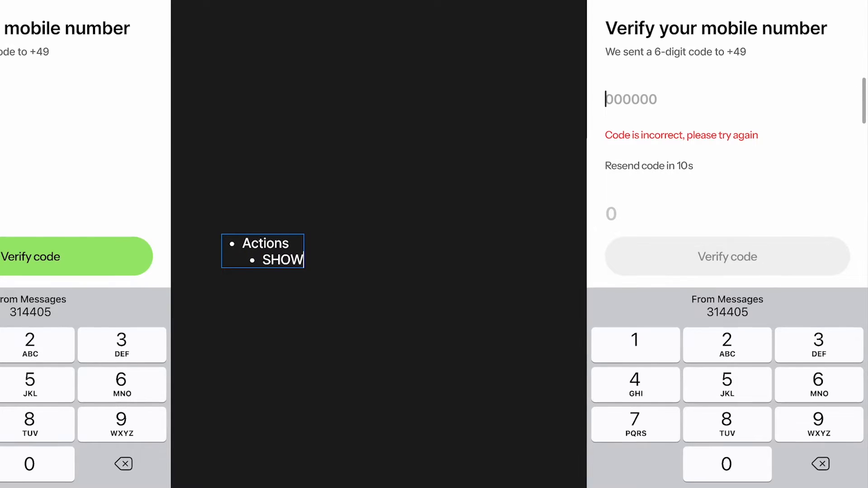
pyautogui.write(' error message')
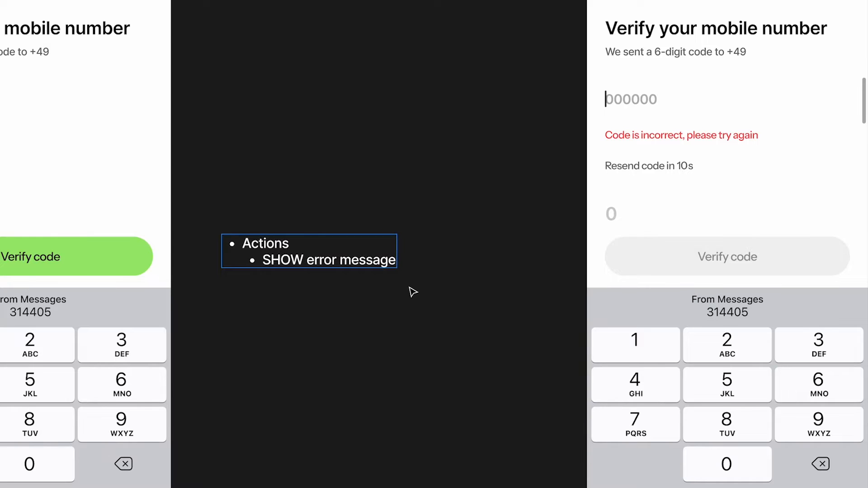
pyautogui.hscroll(-5, 413, 292)
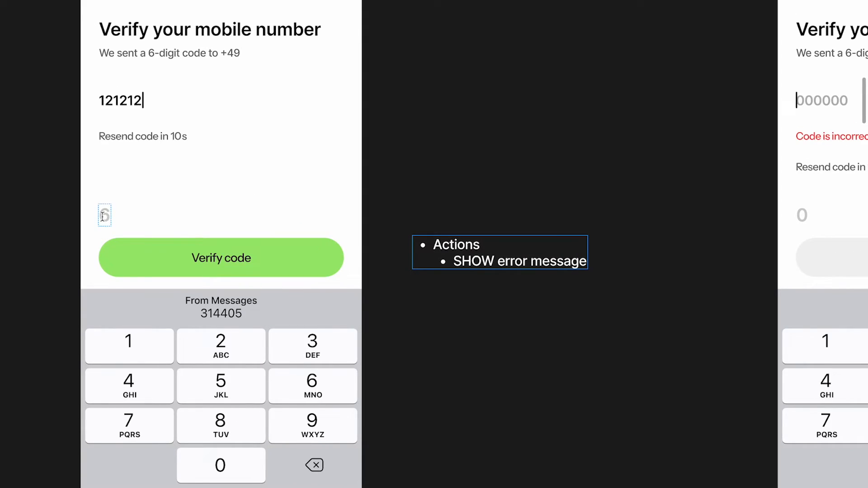
pyautogui.hscroll(4, 452, 228)
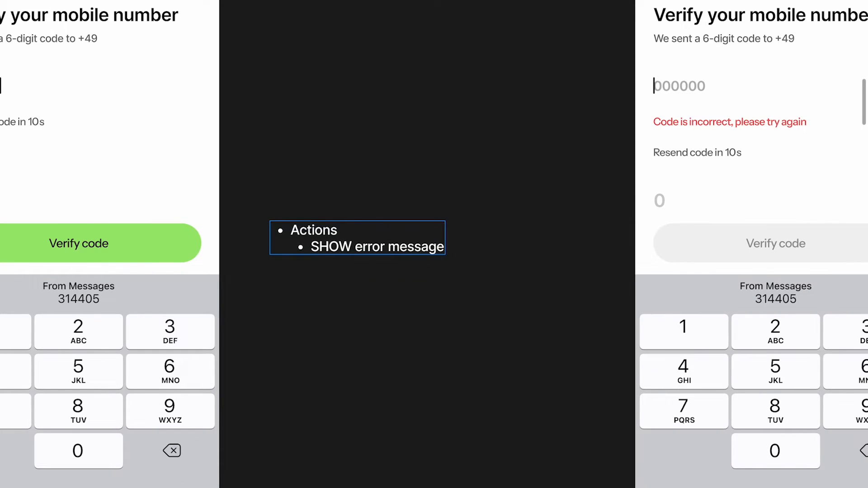
# Add the bullet 'Set NO OF DIGITS to 0'
pyautogui.press('Return')
pyautogui.write('St')
pyautogui.press('BackSpace')
pyautogui.write('et ')
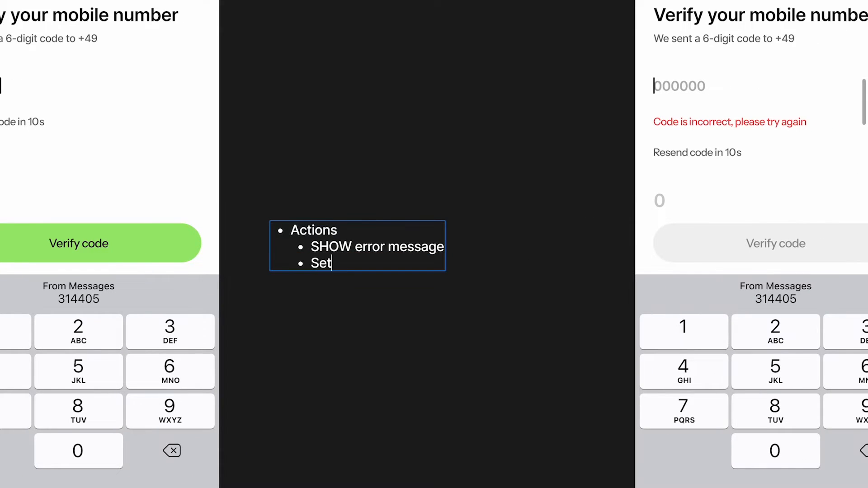
pyautogui.write('no')
pyautogui.press('BackSpace')
pyautogui.press('BackSpace')
pyautogui.write('no of')
pyautogui.press('BackSpace')
pyautogui.press('BackSpace')
pyautogui.press('BackSpace')
pyautogui.press('BackSpace')
pyautogui.press('BackSpace')
pyautogui.press('BackSpace')
pyautogui.press('BackSpace')
pyautogui.write('NO OF DIGITS to 0')
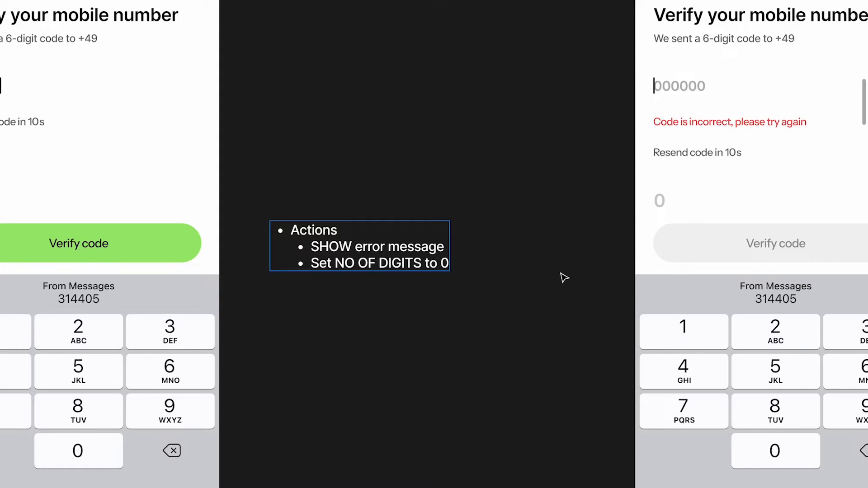
# Add the bullet 'Set BUTTON to INACTIVE'
pyautogui.press('Return')
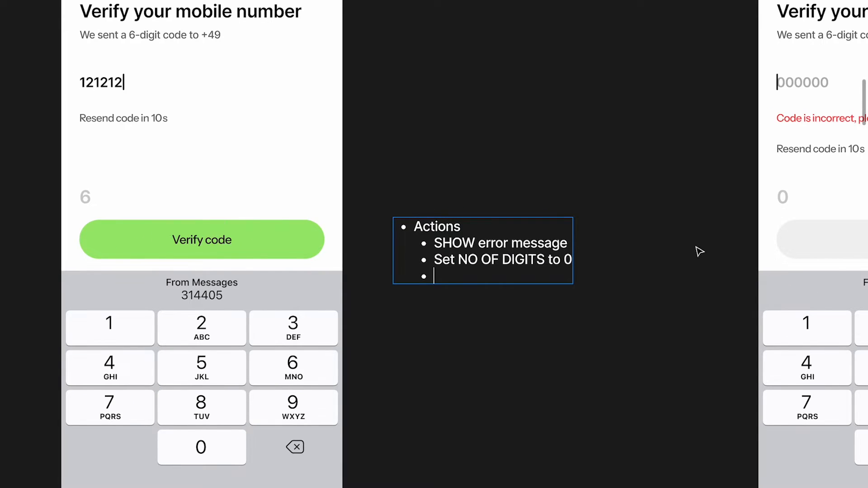
pyautogui.write('Set ')
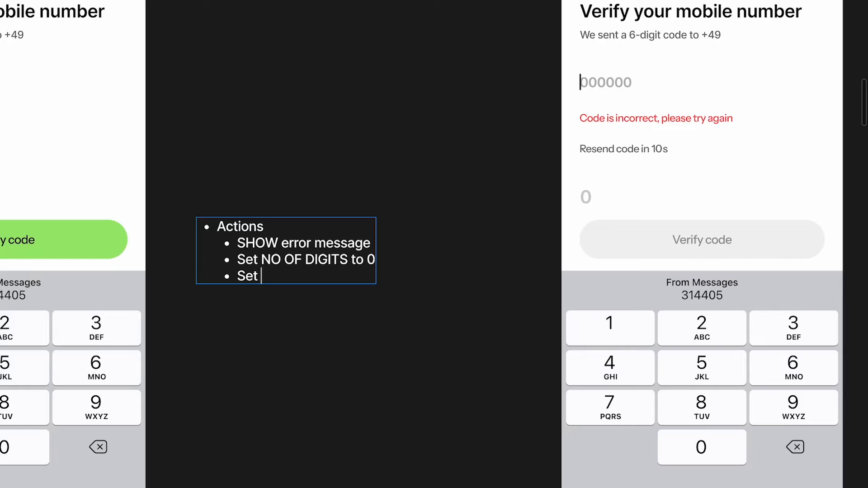
pyautogui.write('BUTTONto')
pyautogui.press('BackSpace')
pyautogui.press('BackSpace')
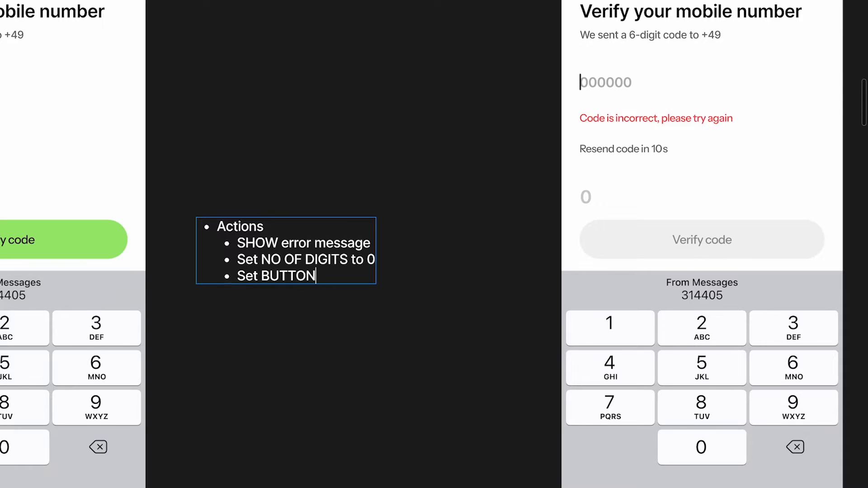
pyautogui.write('to INACTIVE')
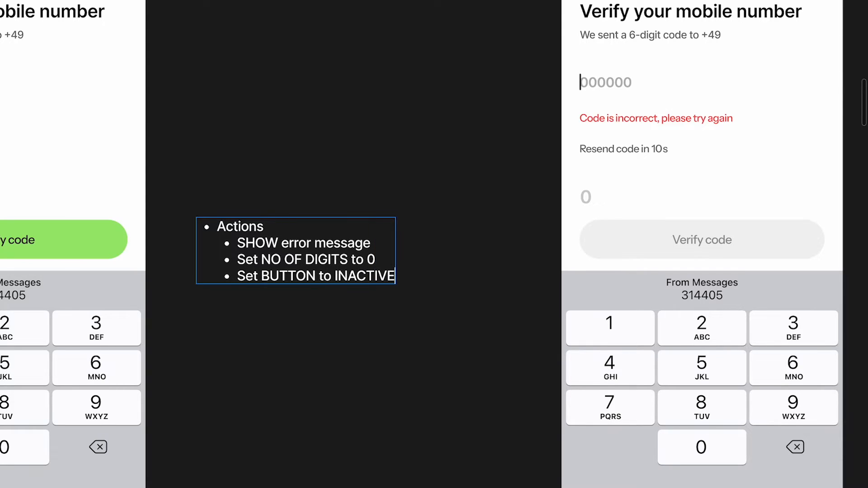
pyautogui.press('Escape')
pyautogui.hscroll(-2, 500, 343)
pyautogui.hscroll(-4, 423, 287)
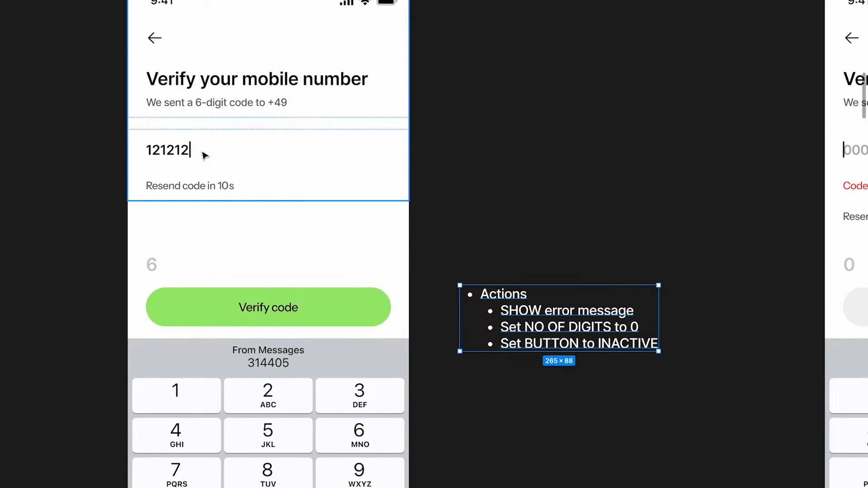
pyautogui.hscroll(6, 205, 155)
pyautogui.hscroll(-1, 591, 143)
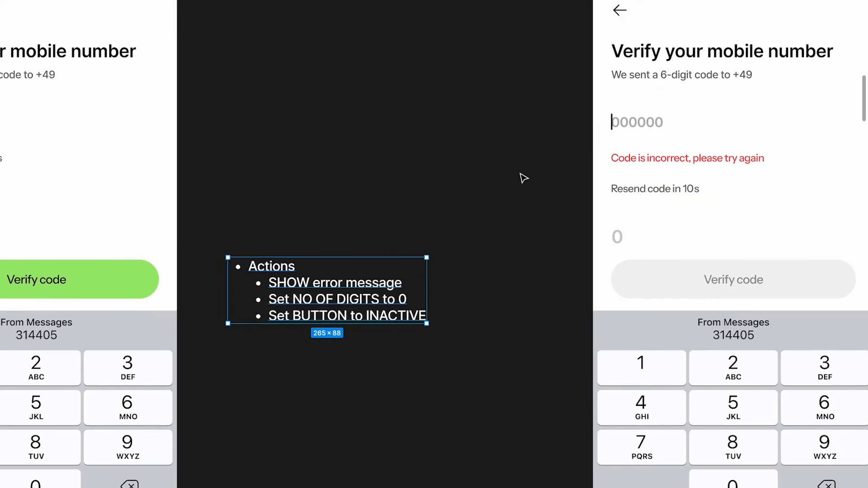
# Add the bullet 'Set OTP state from FILLED to ACTIVE'
pyautogui.press('Return')
pyautogui.click(410, 312)
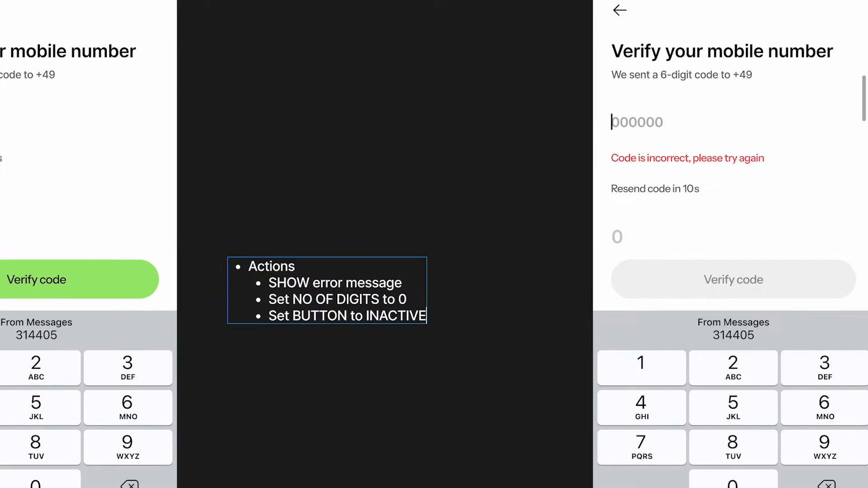
pyautogui.press('Return')
pyautogui.write('Set OTP ')
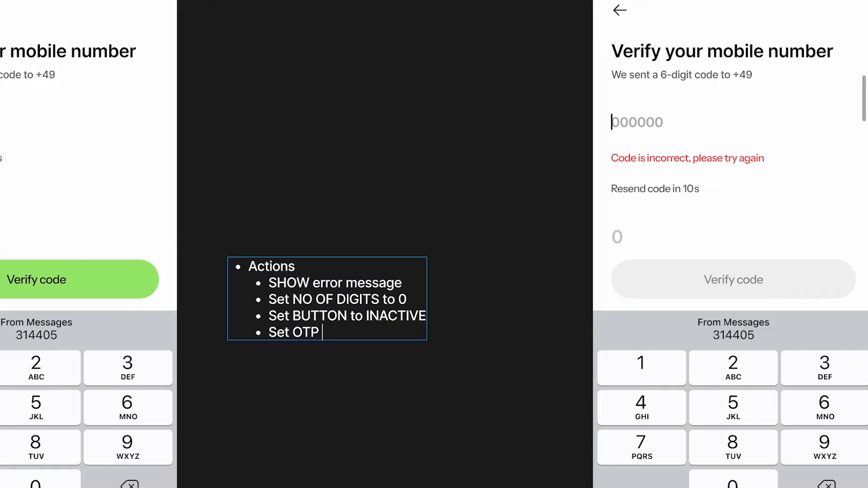
pyautogui.write('state to INACTIVE')
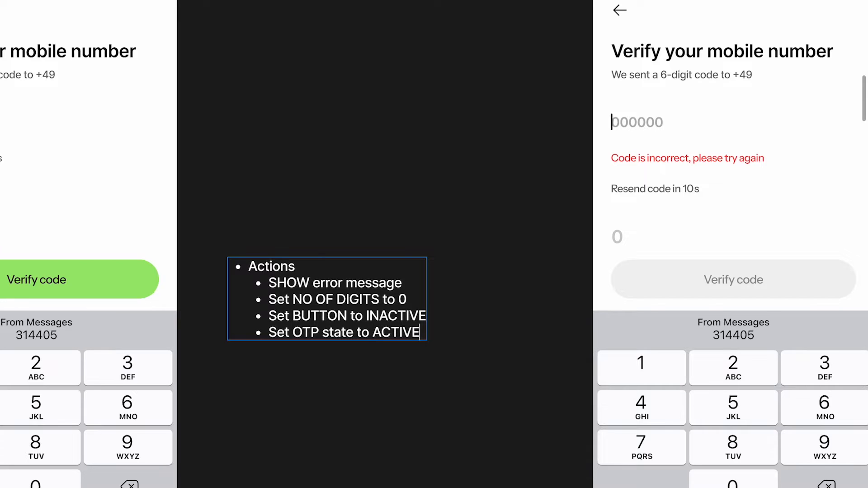
pyautogui.press('BackSpace')
pyautogui.press('BackSpace')
pyautogui.press('BackSpace')
pyautogui.press('BackSpace')
pyautogui.press('BackSpace')
pyautogui.press('BackSpace')
pyautogui.press('BackSpace')
pyautogui.press('BackSpace')
pyautogui.press('BackSpace')
pyautogui.write('from')
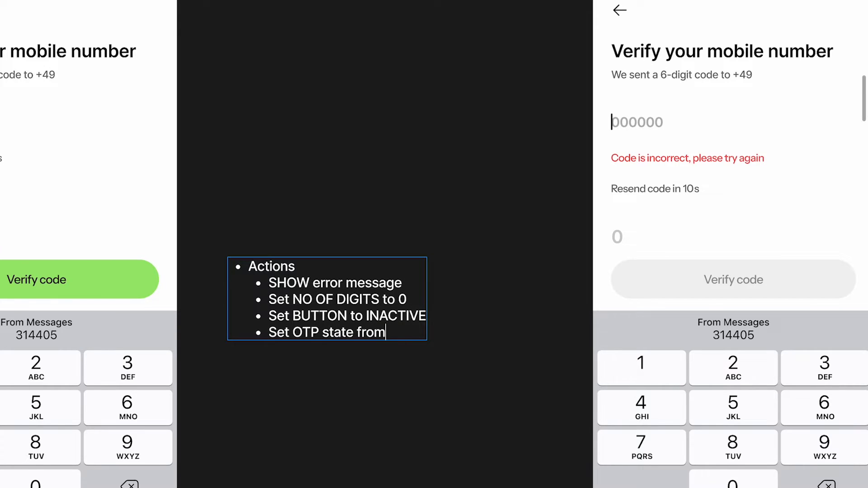
pyautogui.write(' FILLED to ACTIVE')
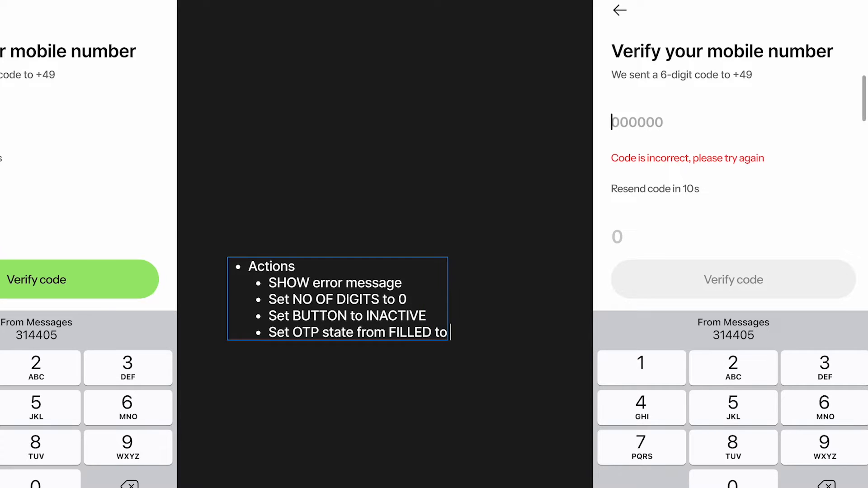
# Add the final bullet 'Set OTP to ""'
pyautogui.press('Return')
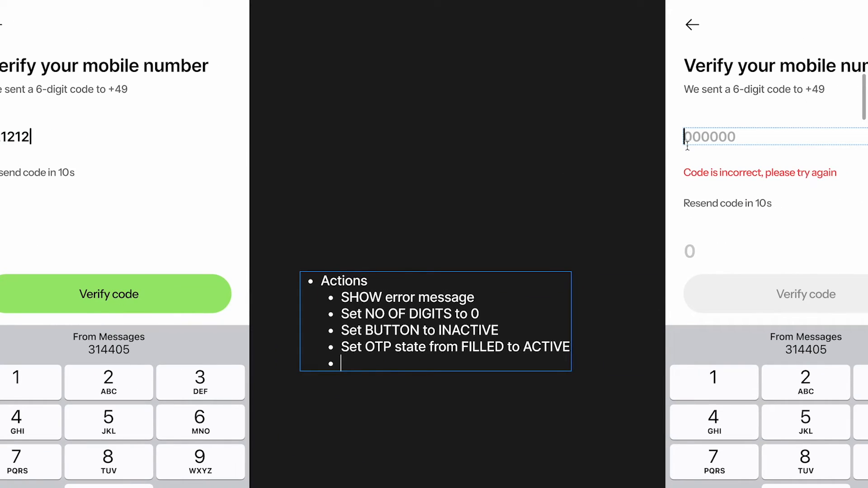
pyautogui.write('Set OTP ')
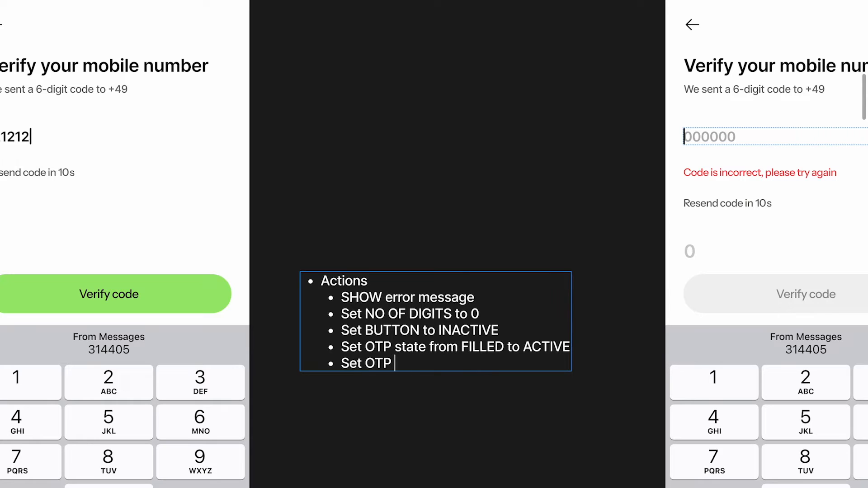
pyautogui.write('tp')
pyautogui.press('BackSpace')
pyautogui.write('p')
pyautogui.press('BackSpace')
# Alt-drag a copy of the full Actions list beside the '17' screen
pyautogui.click(549, 190)
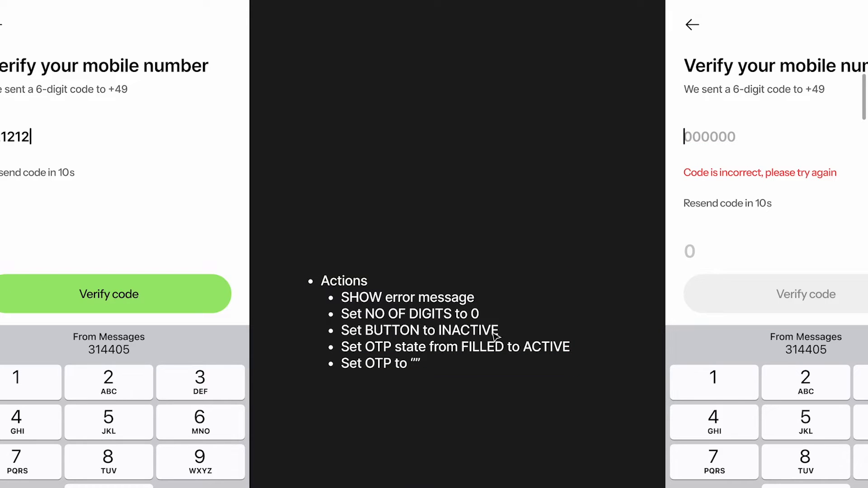
pyautogui.hscroll(-5, 416, 387)
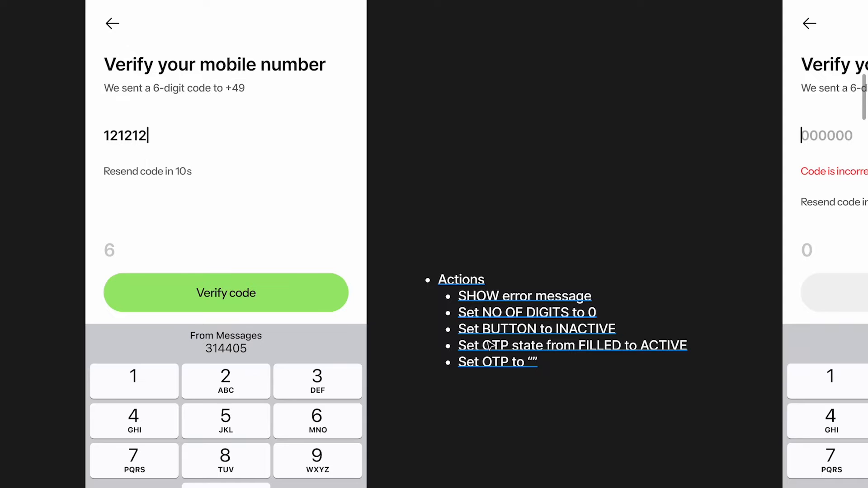
pyautogui.hscroll(-5, 489, 341)
pyautogui.scroll(-4, 489, 343)
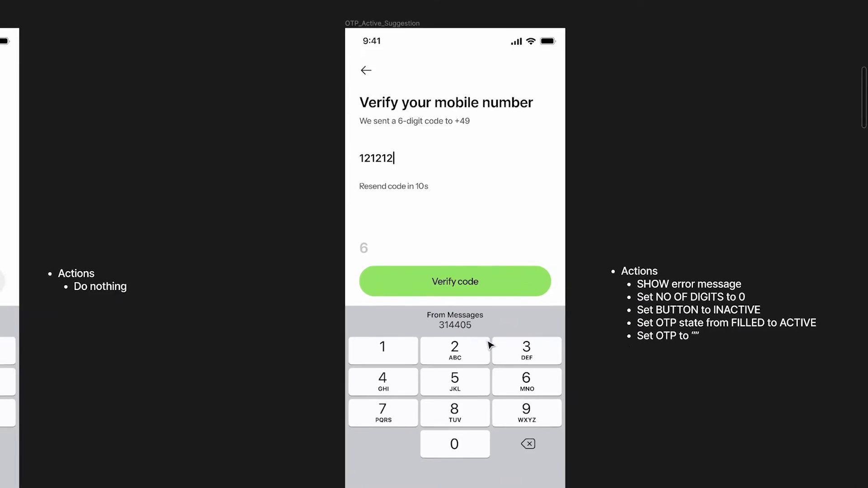
pyautogui.click(202, 302)
pyautogui.click(227, 302)
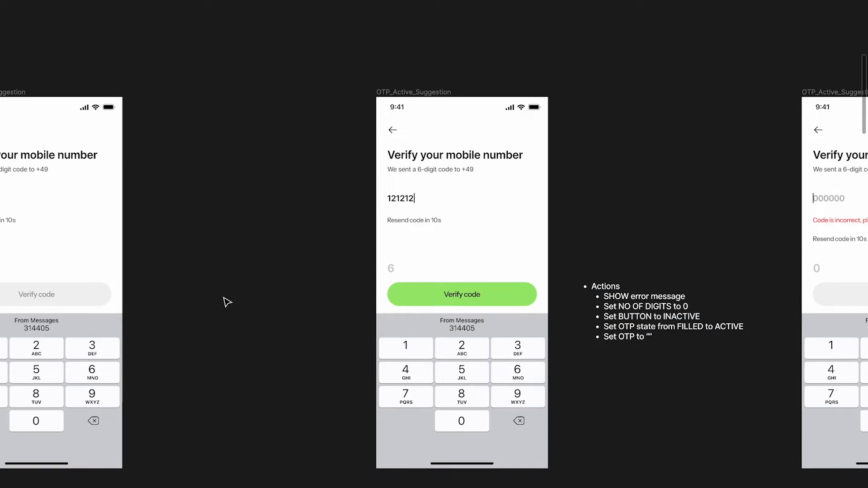
pyautogui.click(659, 320)
pyautogui.moveTo(658, 321); pyautogui.dragTo(219, 322)
pyautogui.hscroll(-3, 306, 291)
pyautogui.scroll(-1, 306, 291)
pyautogui.scroll(4, 306, 290)
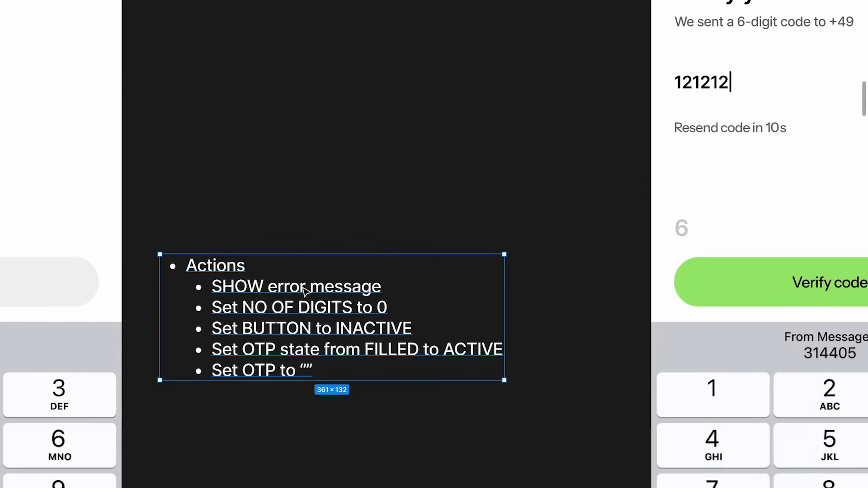
pyautogui.scroll(-2, 306, 292)
# Detach the White style from the copy's five bullets and set their fill opacity to 20%
pyautogui.doubleClick(259, 263)
pyautogui.moveTo(231, 242); pyautogui.dragTo(392, 367)
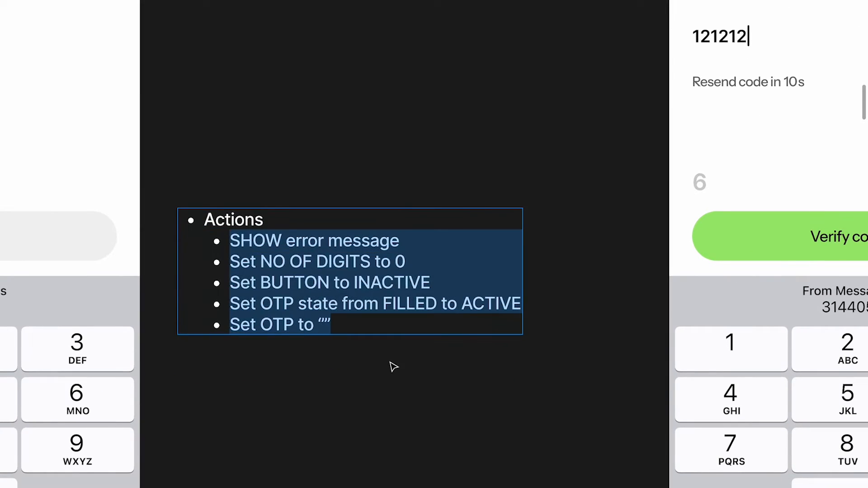
pyautogui.hotkey('ctrl', '\\')
pyautogui.click(834, 331)
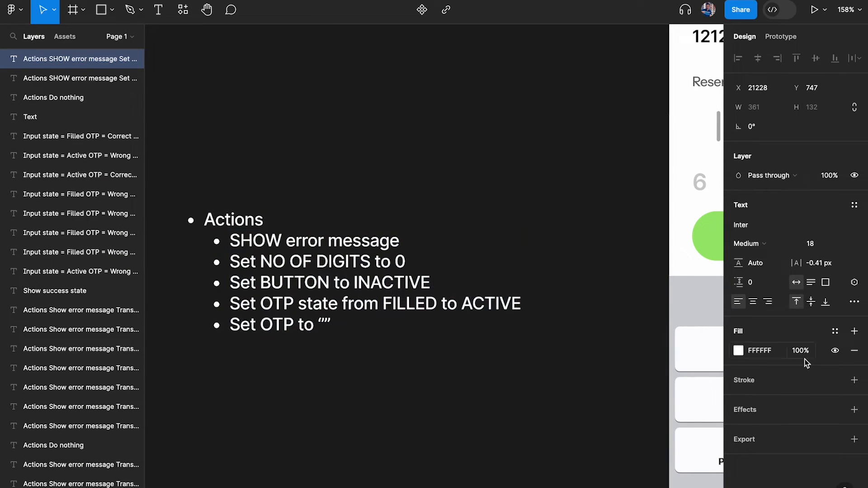
pyautogui.click(800, 351)
pyautogui.write('20')
pyautogui.press('Return')
pyautogui.press('Escape')
pyautogui.press('Escape')
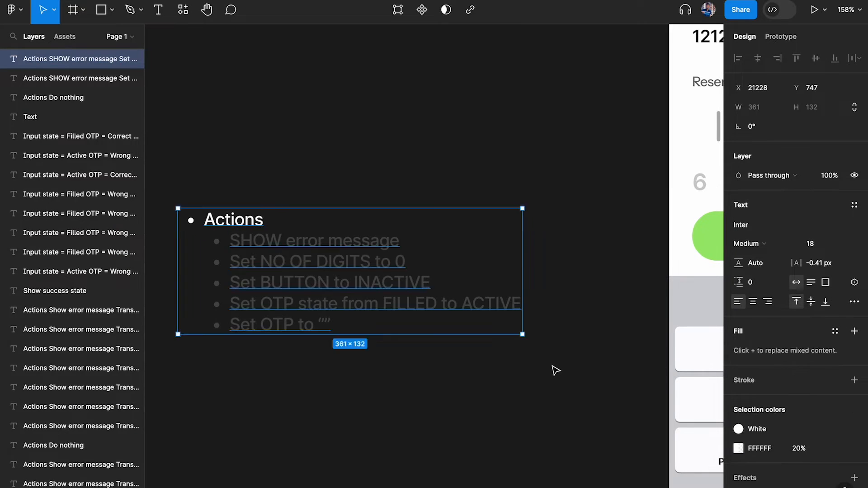
pyautogui.hotkey('ctrl', '\\')
pyautogui.scroll(-4, 558, 365)
pyautogui.hscroll(-3, 557, 362)
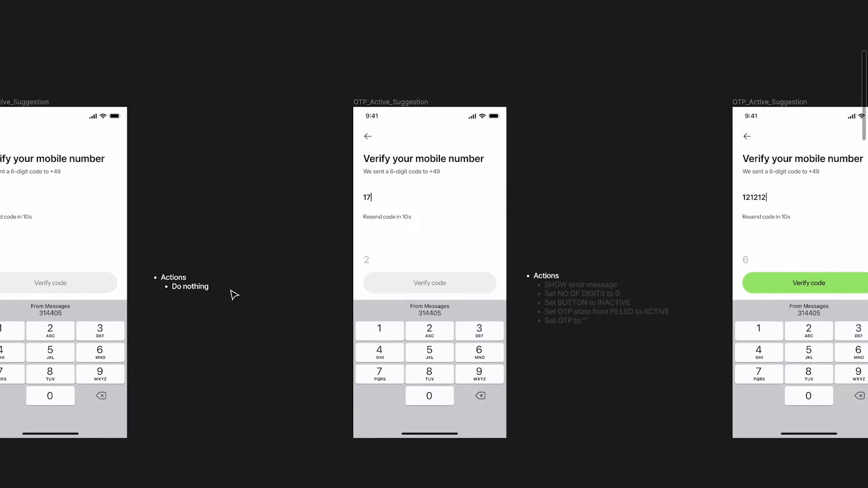
# Duplicate the dimmed Actions list note beside an earlier partially filled screen
pyautogui.click(181, 283)
pyautogui.press('Escape')
pyautogui.click(570, 312)
pyautogui.moveTo(570, 312); pyautogui.dragTo(183, 312)
pyautogui.hscroll(-5, 183, 310)
pyautogui.scroll(-2, 317, 281)
# Delete the 'Do nothing' note and put another dimmed Actions list copy in its place
pyautogui.click(115, 287)
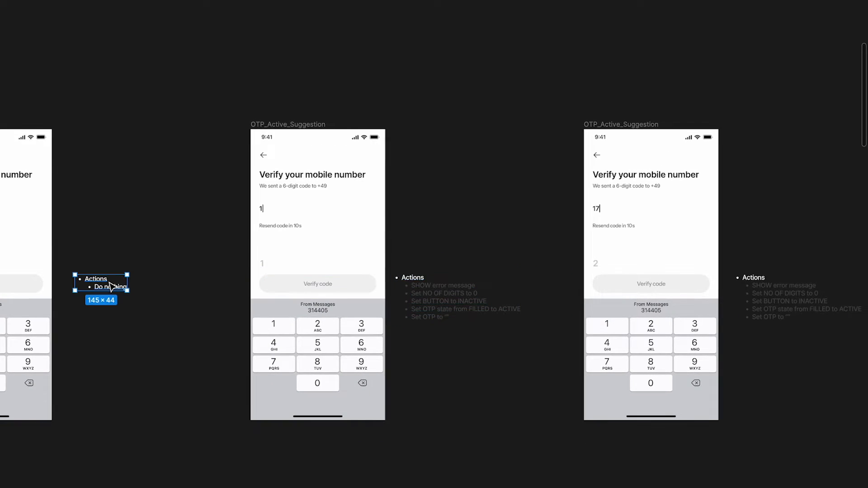
pyautogui.press('Delete')
pyautogui.hscroll(-6, 112, 286)
pyautogui.scroll(-1, 113, 286)
pyautogui.moveTo(705, 271); pyautogui.dragTo(400, 273)
# Place a full-opacity copy of the Actions list note beside the error-state screen
pyautogui.hscroll(6, 399, 274)
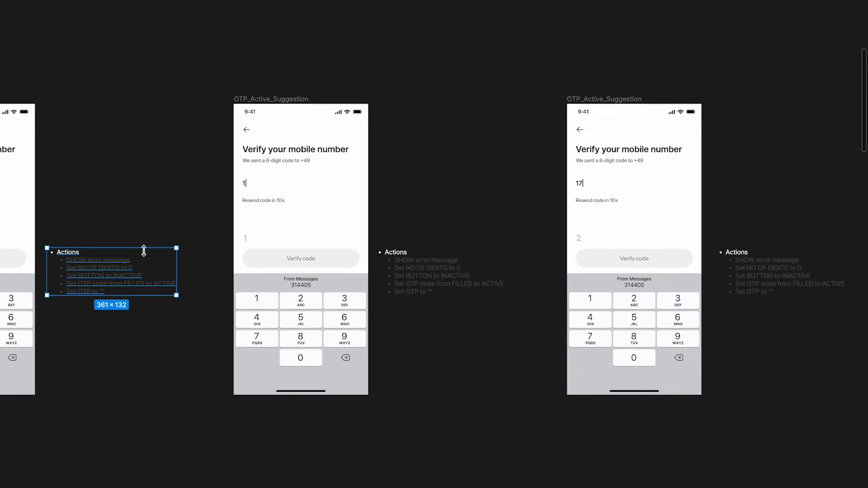
pyautogui.hscroll(6, 461, 253)
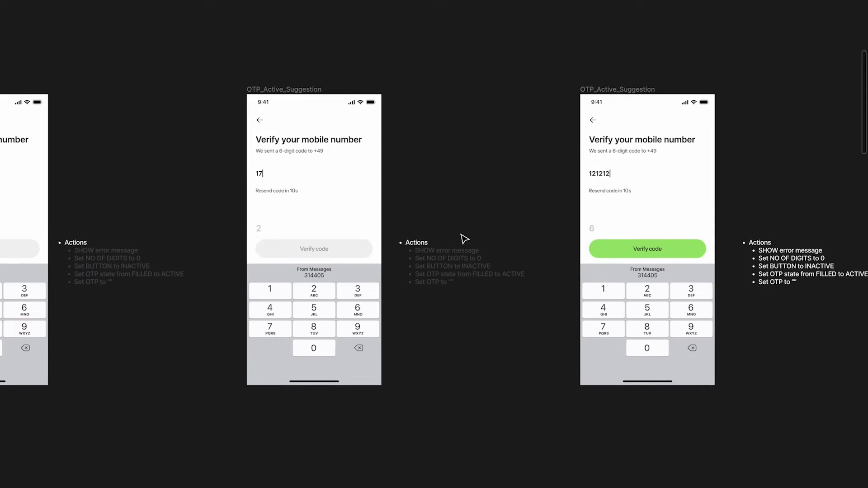
pyautogui.scroll(3, 436, 258)
pyautogui.scroll(-2, 436, 259)
pyautogui.hscroll(7, 438, 260)
pyautogui.click(529, 284)
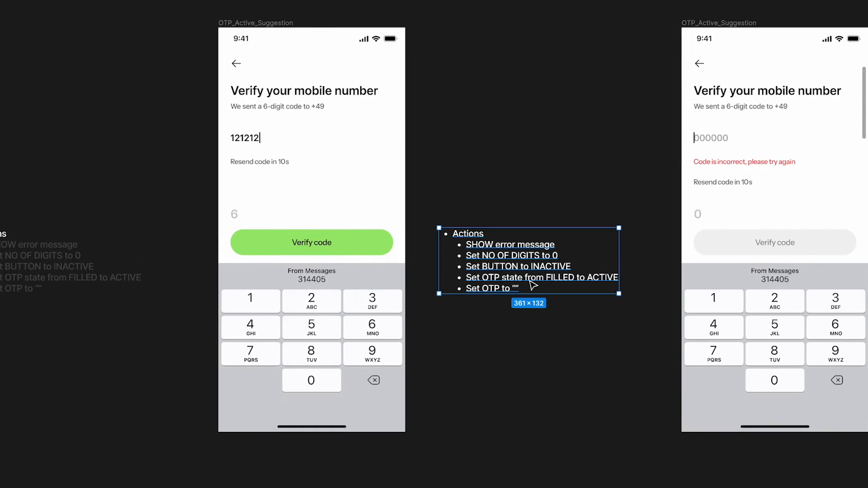
pyautogui.scroll(3, 502, 249)
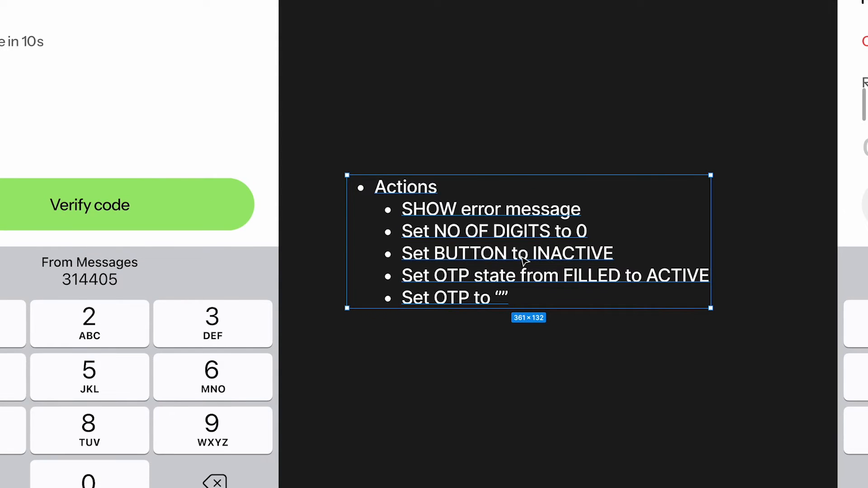
pyautogui.scroll(-2, 525, 259)
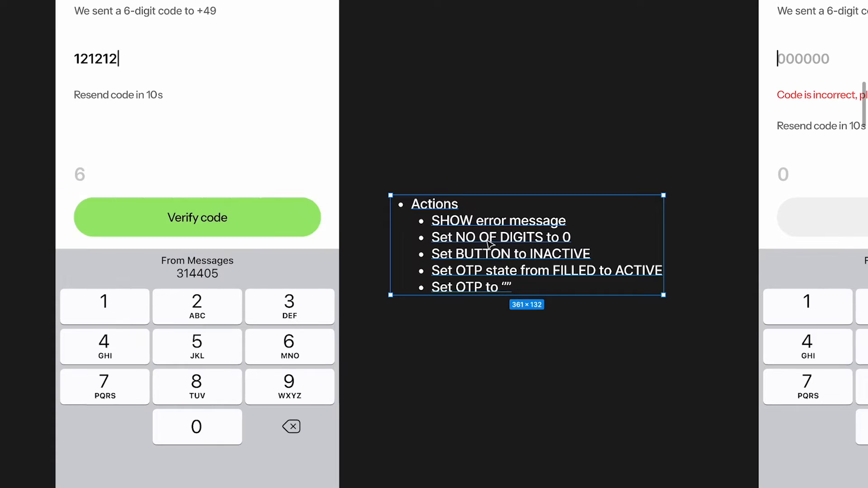
pyautogui.hscroll(6, 498, 249)
pyautogui.scroll(-2, 490, 244)
pyautogui.hscroll(1, 488, 243)
pyautogui.moveTo(153, 249); pyautogui.dragTo(689, 202)
pyautogui.scroll(5, 692, 206)
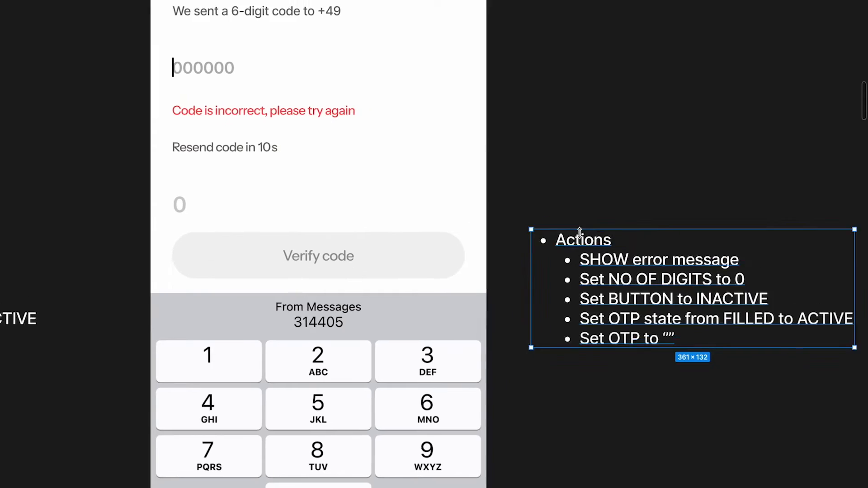
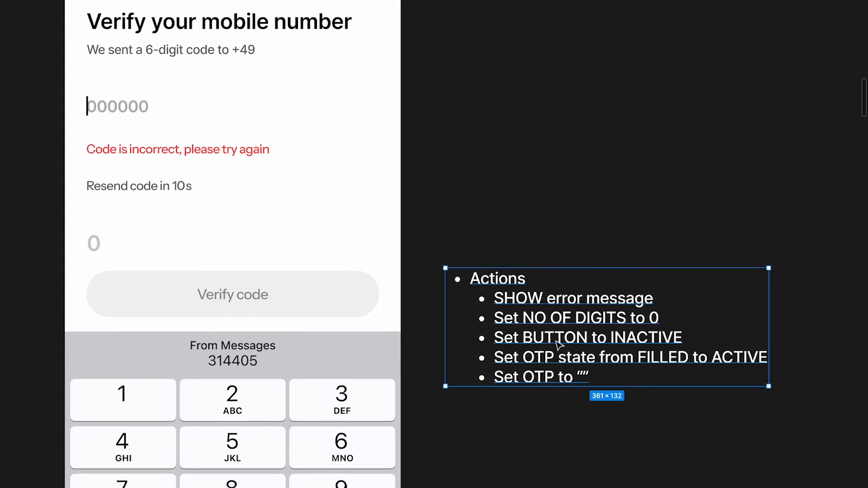
# Dim the Actions note's sub-bullet lines to 20% fill opacity
pyautogui.hscroll(-2, 508, 336)
pyautogui.scroll(1, 340, 251)
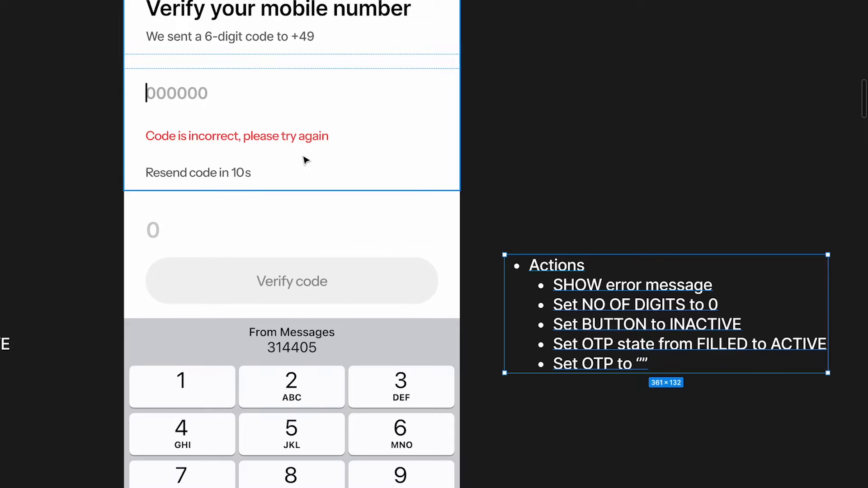
pyautogui.scroll(-3, 203, 428)
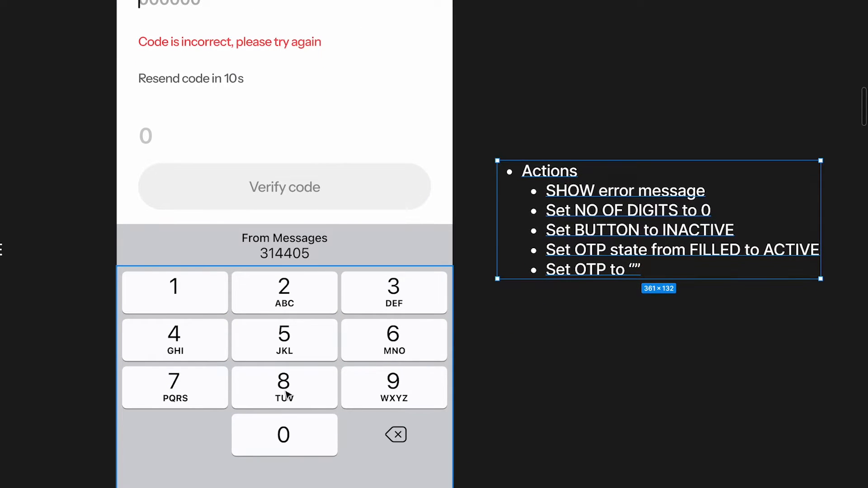
pyautogui.scroll(5, 286, 395)
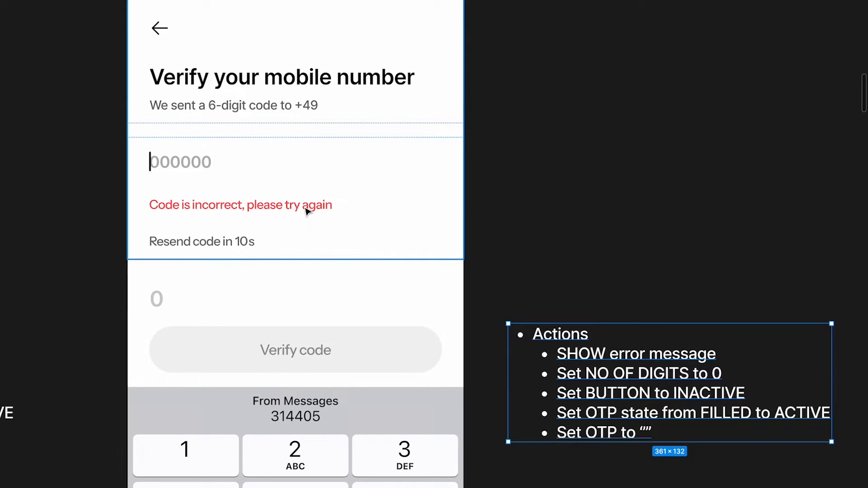
pyautogui.scroll(-5, 411, 209)
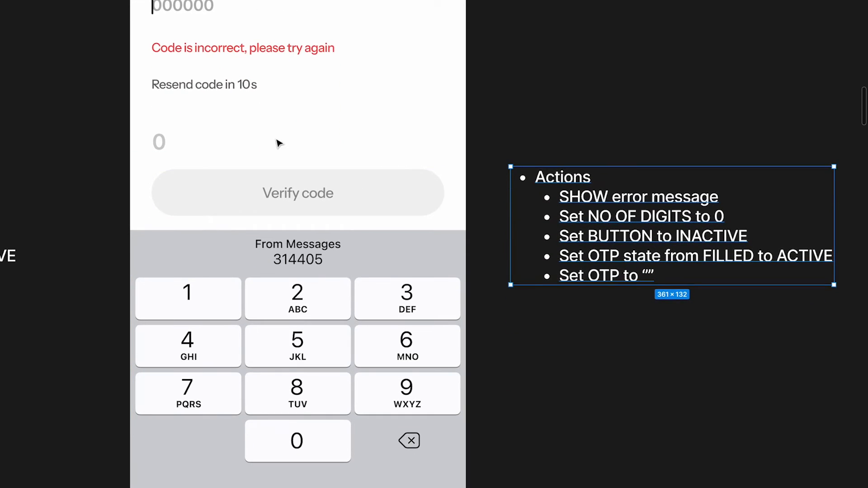
pyautogui.scroll(1, 279, 143)
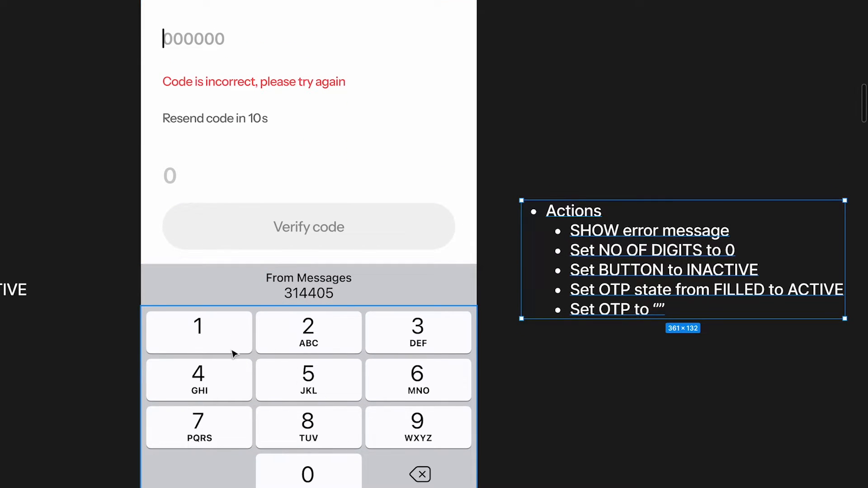
pyautogui.scroll(2, 325, 411)
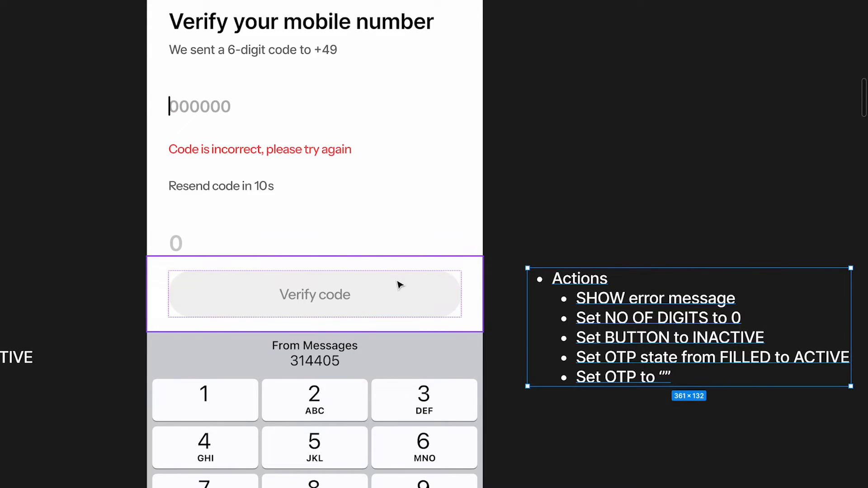
pyautogui.scroll(1, 410, 305)
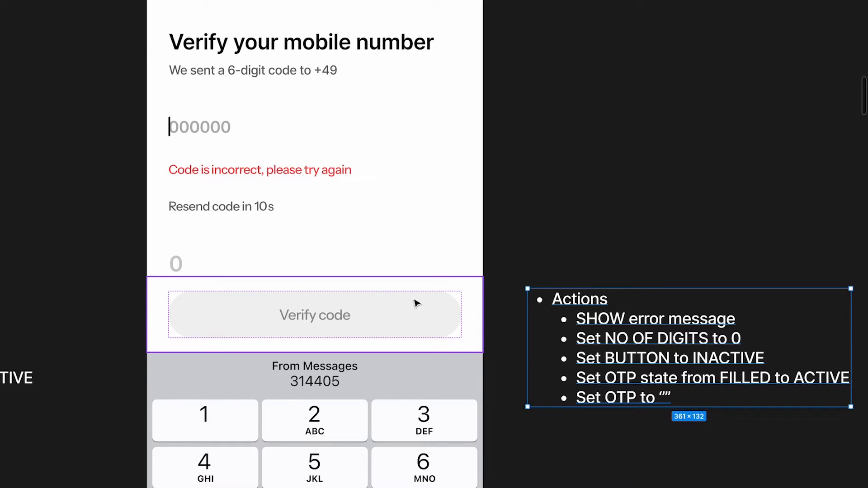
pyautogui.scroll(-2, 635, 345)
pyautogui.hscroll(2, 636, 345)
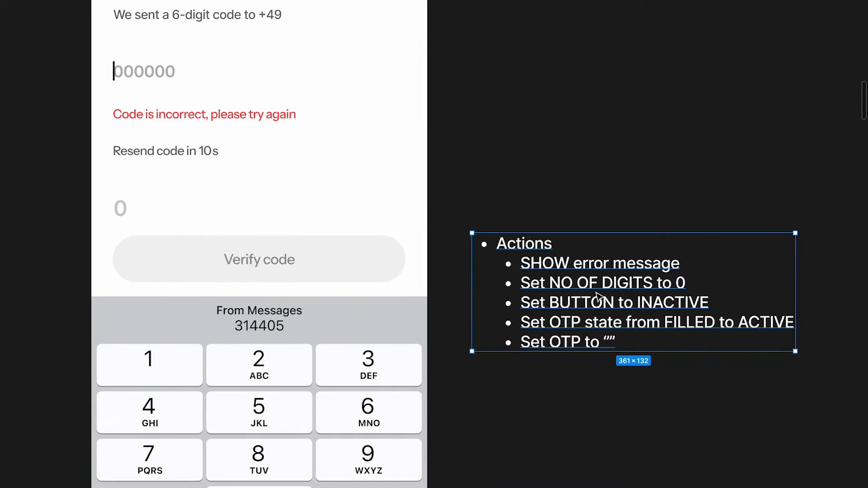
pyautogui.doubleClick(586, 285)
pyautogui.moveTo(521, 259); pyautogui.dragTo(649, 397)
pyautogui.hotkey('ctrl', '\\')
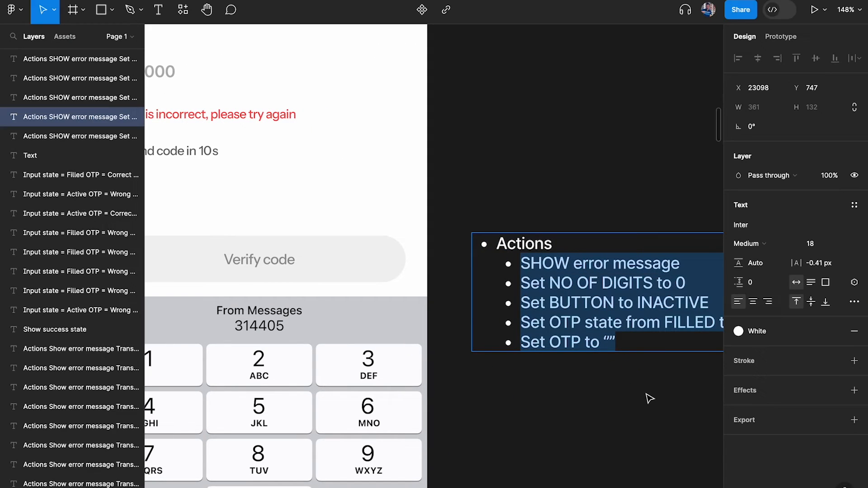
pyautogui.click(833, 331)
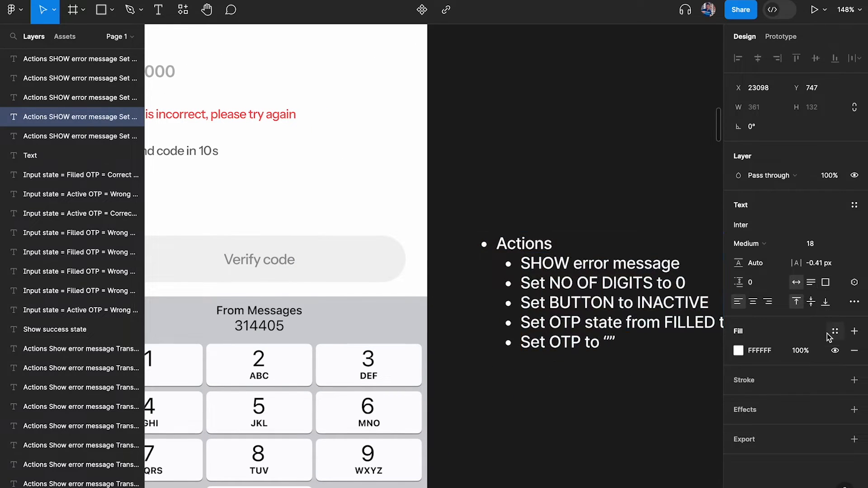
pyautogui.click(803, 352)
pyautogui.write('20')
pyautogui.press('Return')
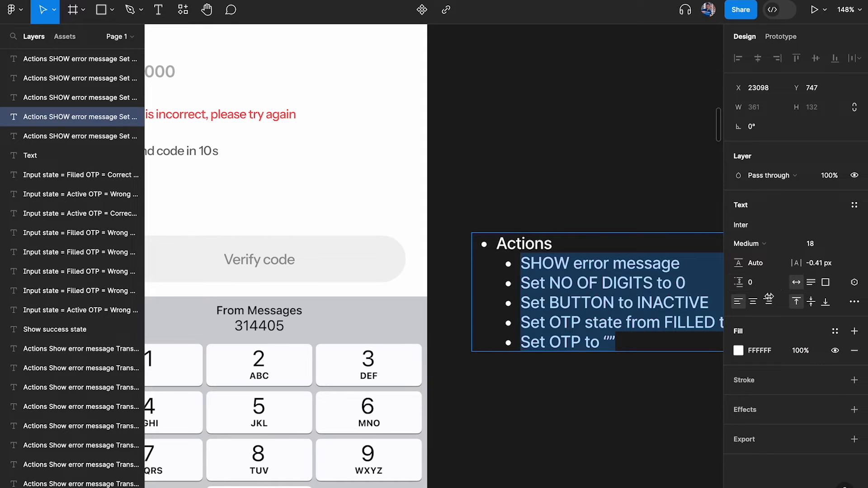
pyautogui.doubleClick(800, 351)
pyautogui.write('20')
pyautogui.press('Return')
pyautogui.hotkey('ctrl', '\\')
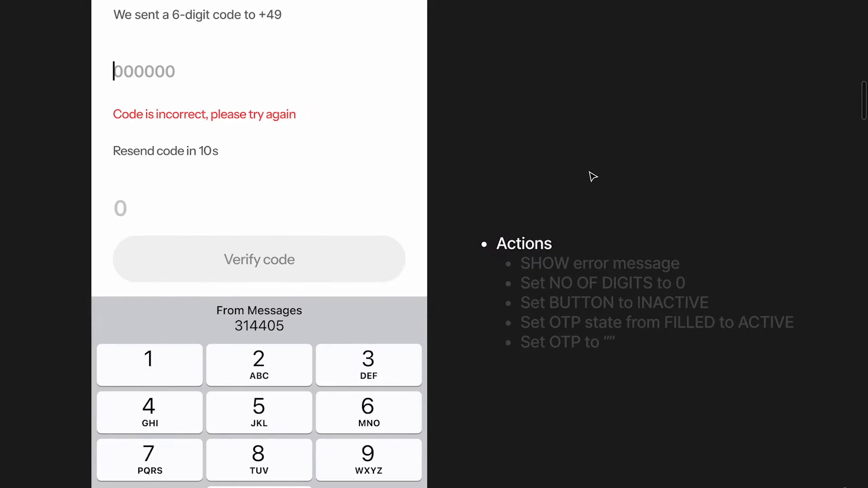
# Copy the Actions notes beside the OTP_Active_Suggestion frame
pyautogui.press('n')
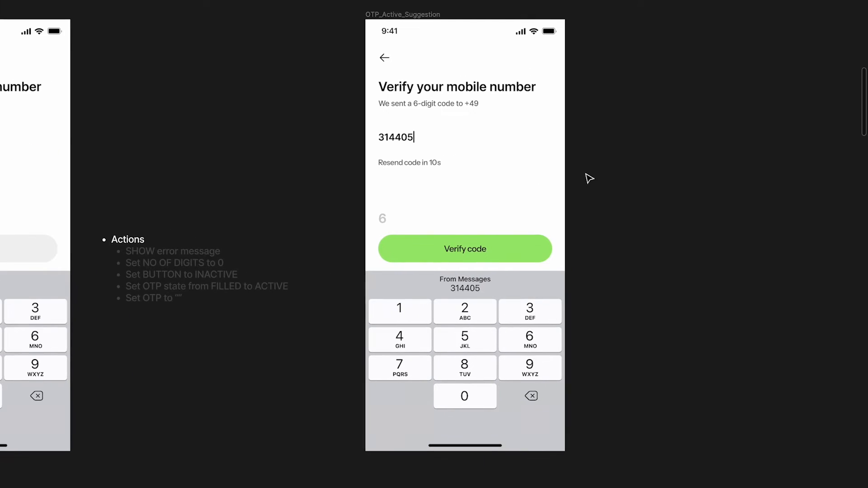
pyautogui.moveTo(186, 260); pyautogui.dragTo(672, 265)
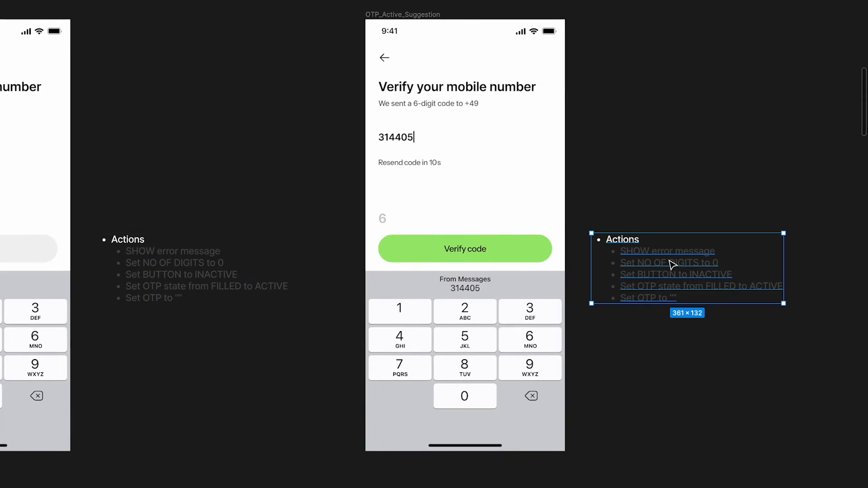
pyautogui.hscroll(1, 673, 265)
pyautogui.scroll(5, 569, 235)
pyautogui.hscroll(1, 573, 239)
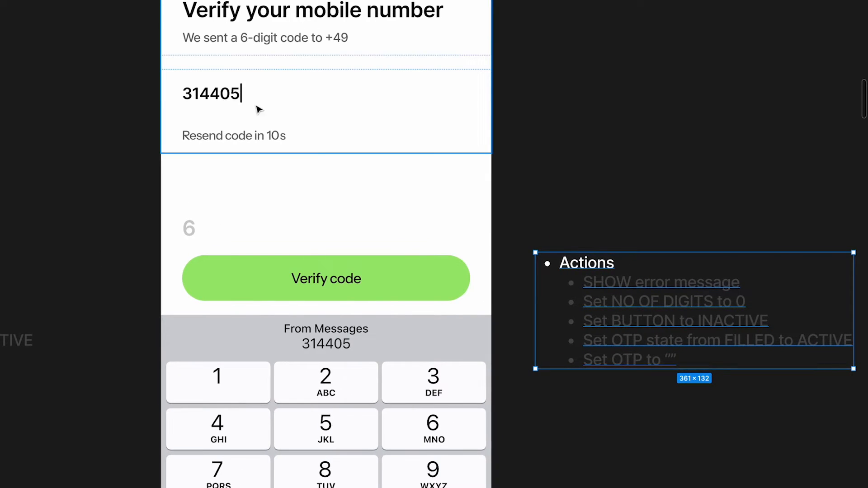
pyautogui.scroll(2, 244, 103)
pyautogui.hscroll(-1, 244, 103)
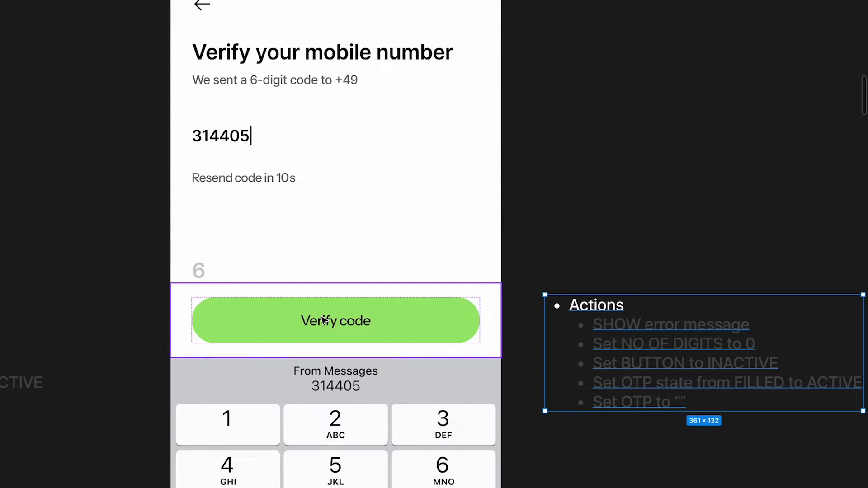
pyautogui.hscroll(2, 626, 419)
pyautogui.scroll(-2, 626, 420)
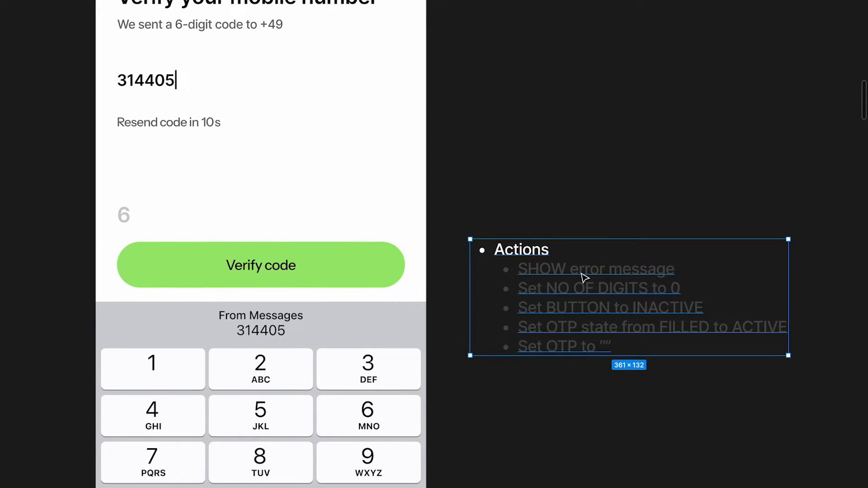
# Add a 'SHOW success screen' bullet under SHOW error message at 100% opacity
pyautogui.doubleClick(570, 254)
pyautogui.click(562, 249)
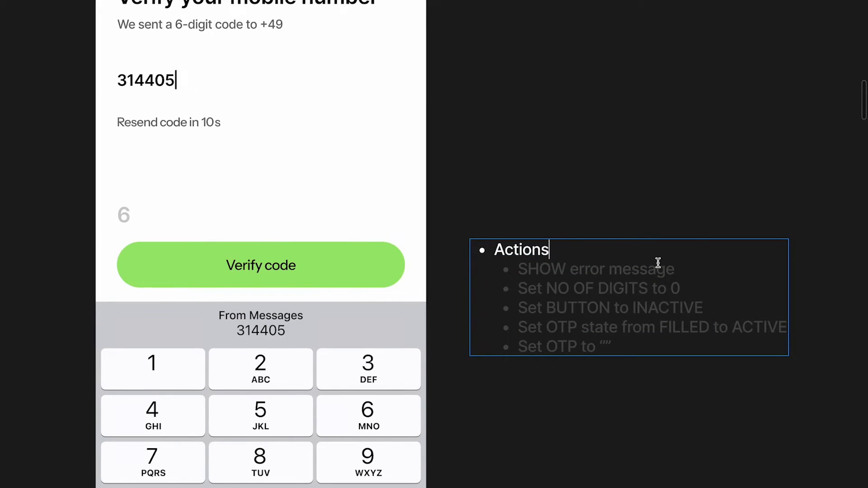
pyautogui.click(691, 276)
pyautogui.press('Return')
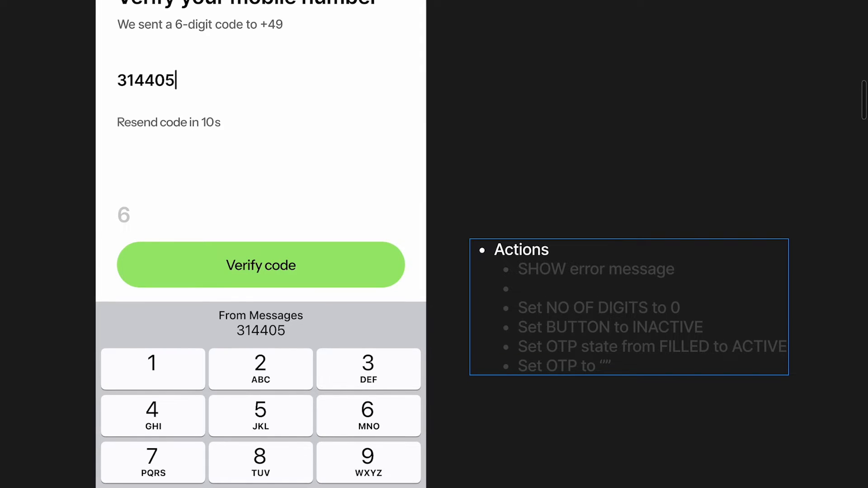
pyautogui.write('SHOW SU')
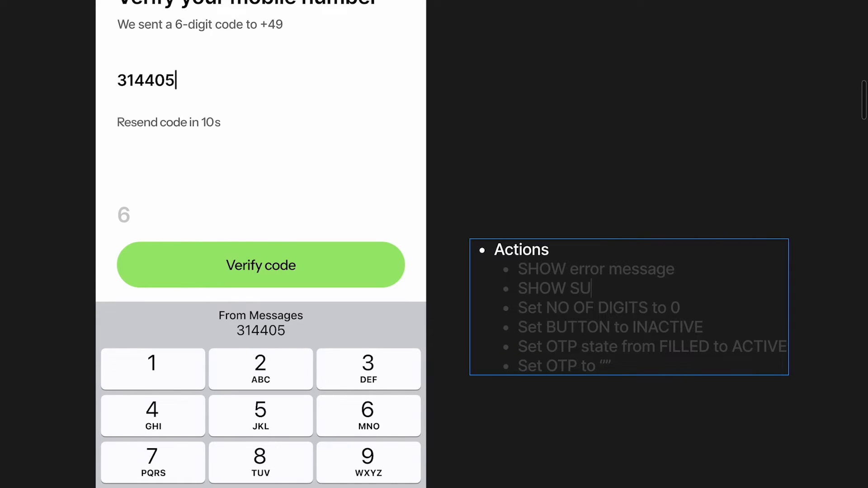
pyautogui.press('BackSpace')
pyautogui.press('BackSpace')
pyautogui.write('success screen')
pyautogui.hotkey('ctrl', '\\')
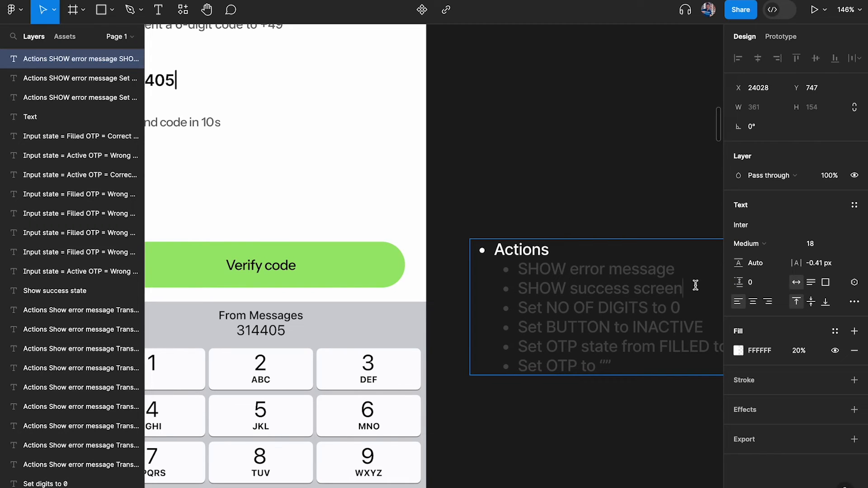
pyautogui.moveTo(695, 285); pyautogui.dragTo(507, 287)
pyautogui.click(799, 350)
pyautogui.write('100')
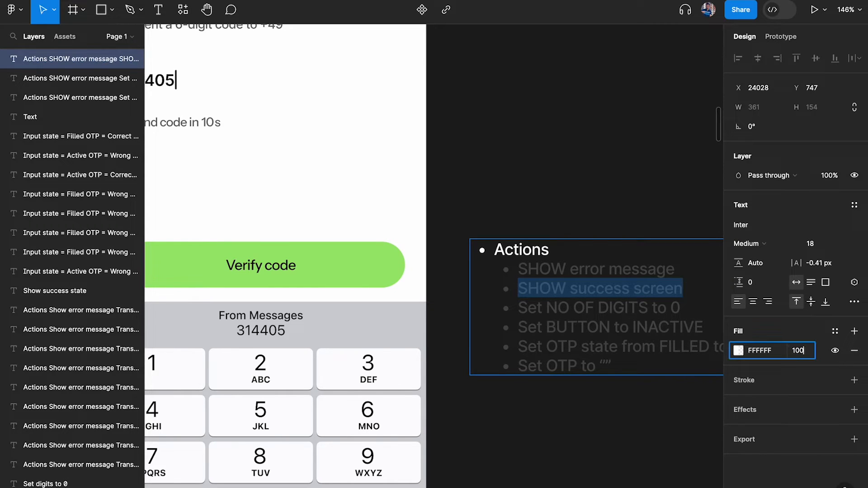
pyautogui.press('Return')
pyautogui.press('Escape')
pyautogui.hotkey('ctrl', '\\')
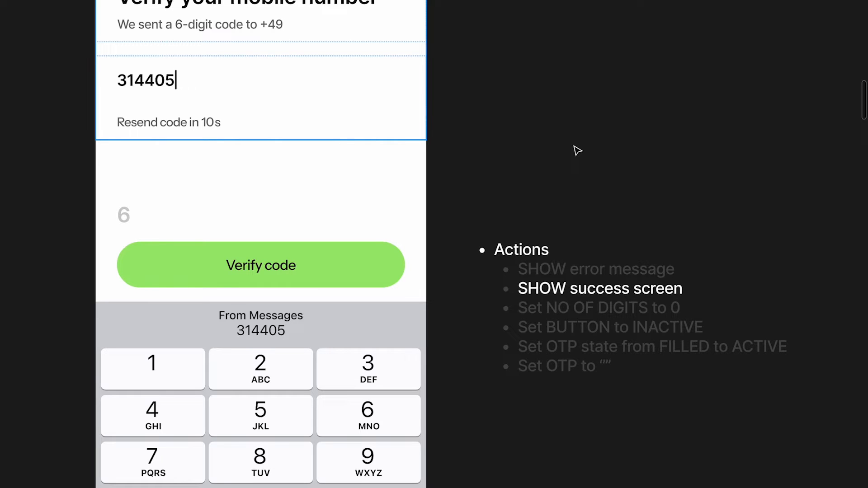
# Beside the 121212 screen, add 'IF OTP is WRONG' and change Actions to 'THEN do these actions'
pyautogui.hscroll(10, 577, 150)
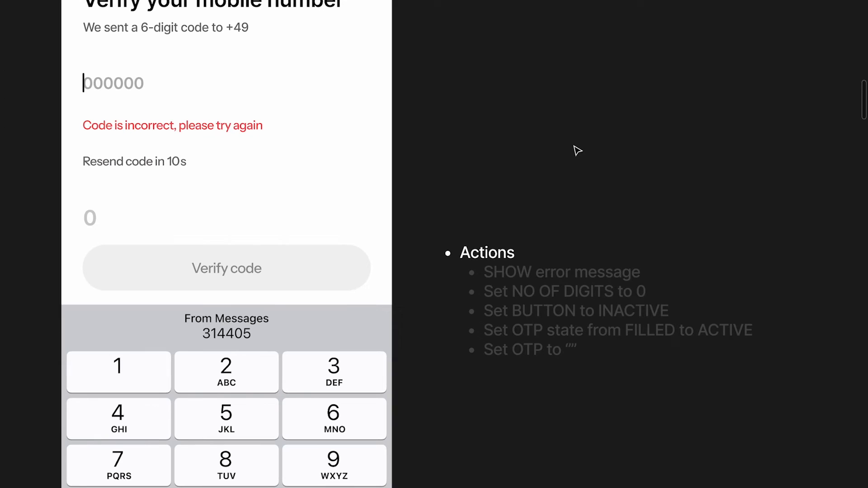
pyautogui.hscroll(-5, 480, 188)
pyautogui.scroll(3, 481, 188)
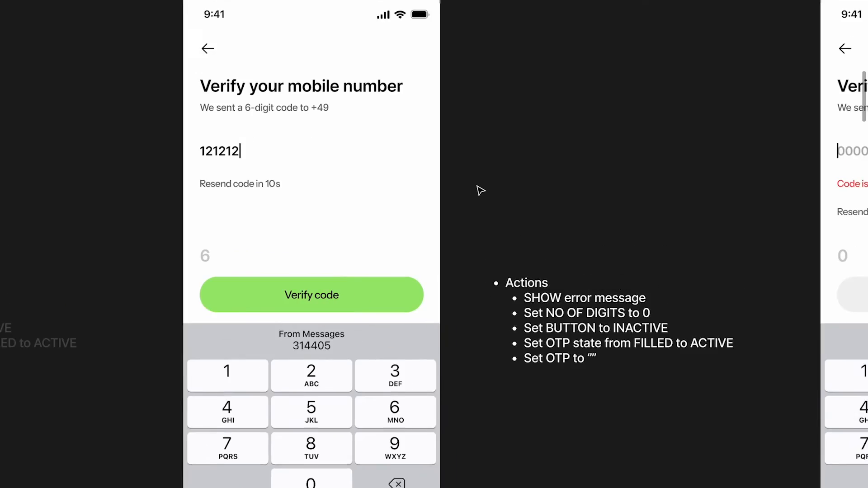
pyautogui.click(270, 290)
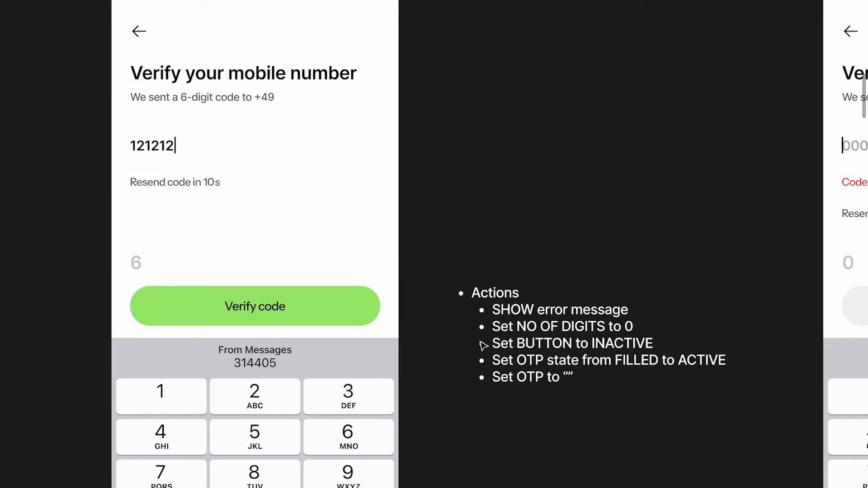
pyautogui.scroll(-2, 281, 304)
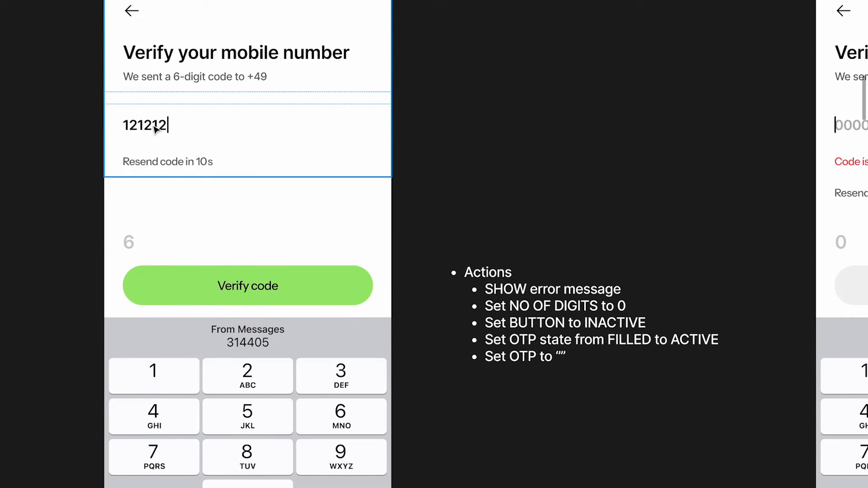
pyautogui.click(502, 294)
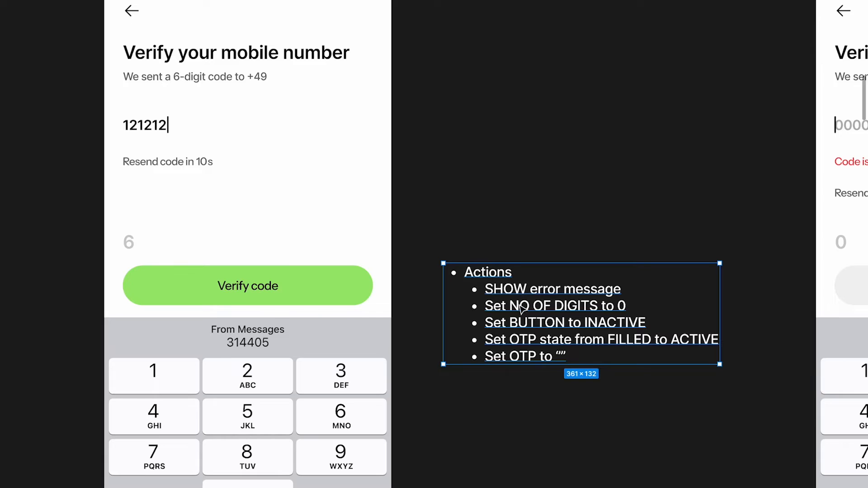
pyautogui.doubleClick(520, 305)
pyautogui.press('Left')
pyautogui.press('Return')
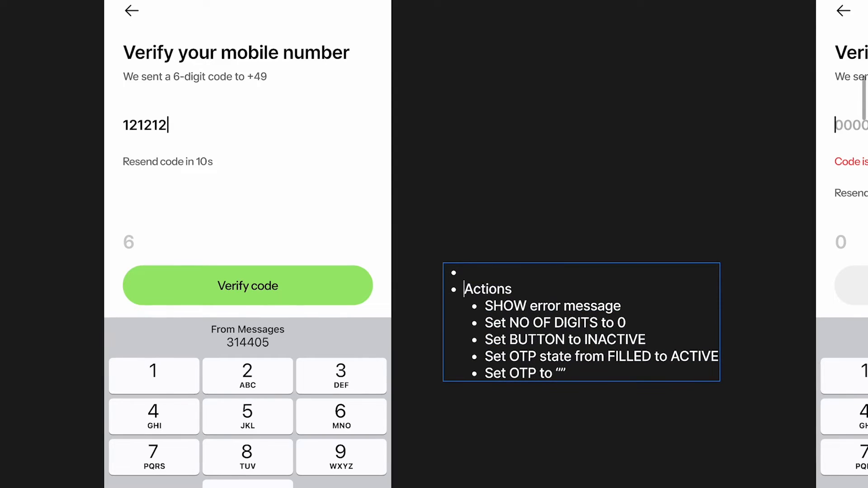
pyautogui.press('Up')
pyautogui.write('IF OTP')
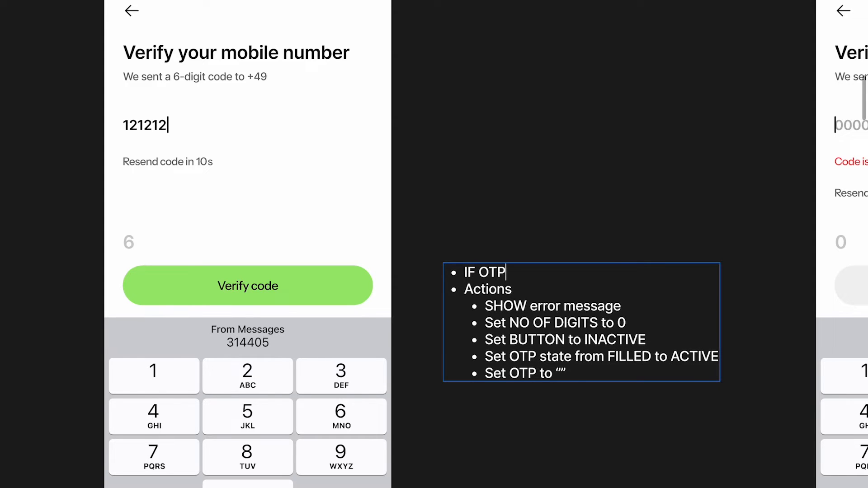
pyautogui.write(' is WRONG')
pyautogui.press('Return')
pyautogui.press('Down')
pyautogui.write('THEN do')
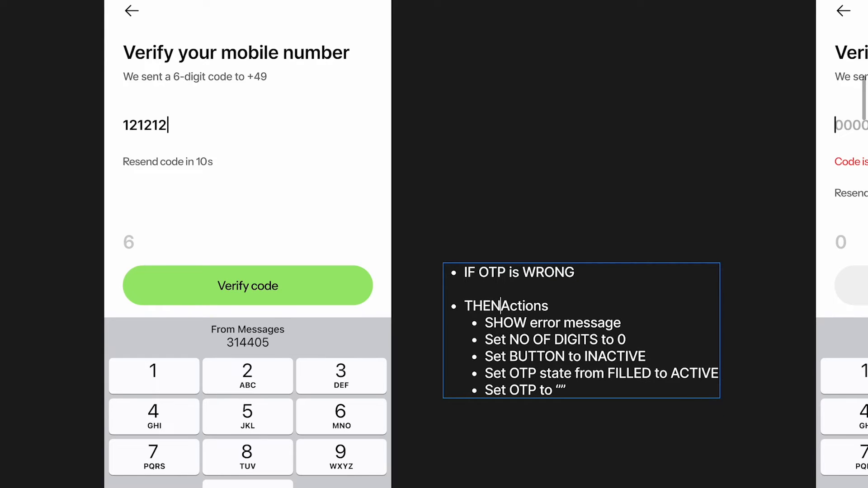
pyautogui.press('BackSpace')
pyautogui.press('BackSpace')
pyautogui.write('o these')
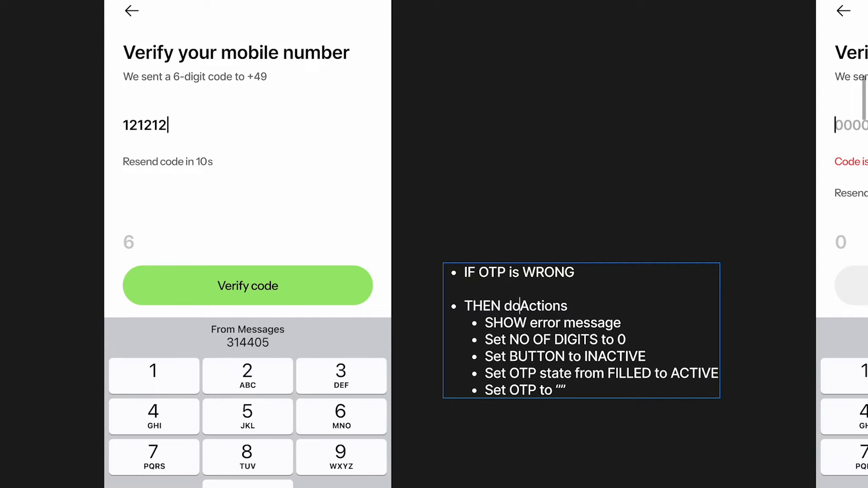
pyautogui.press('Right')
pyautogui.press('BackSpace')
pyautogui.write('a')
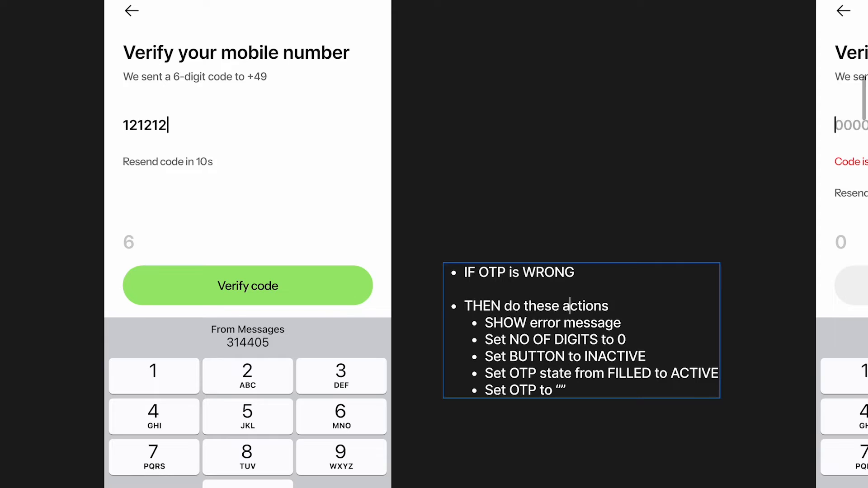
pyautogui.click(586, 194)
pyautogui.click(585, 194)
# Append a top-level 'OR ELSE' line with an indented 'Go to success screen' bullet
pyautogui.scroll(-2, 585, 195)
pyautogui.scroll(2, 407, 243)
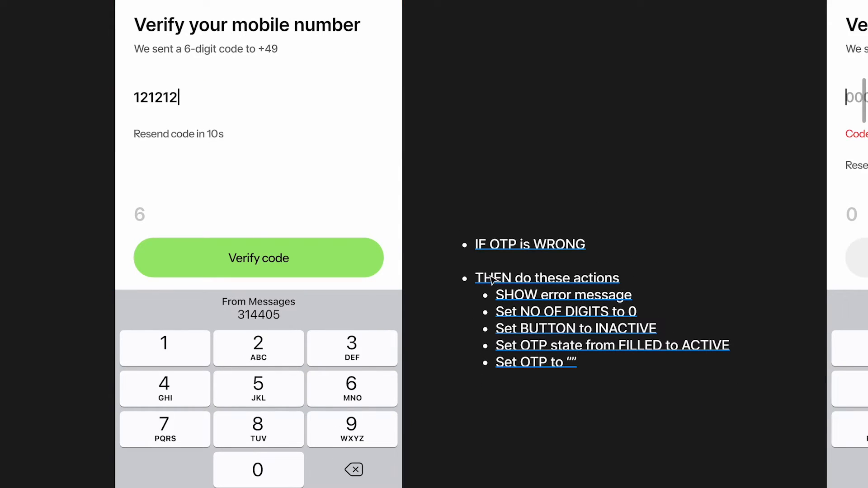
pyautogui.click(576, 351)
pyautogui.doubleClick(577, 352)
pyautogui.press('Return')
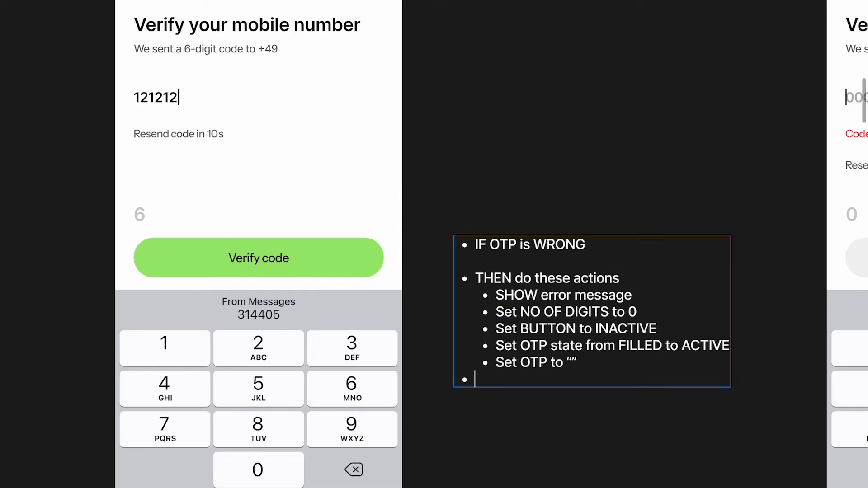
pyautogui.press('BackSpace')
pyautogui.press('Return')
pyautogui.hotkey('shift', 'Tab')
pyautogui.press('Return')
pyautogui.write('Or')
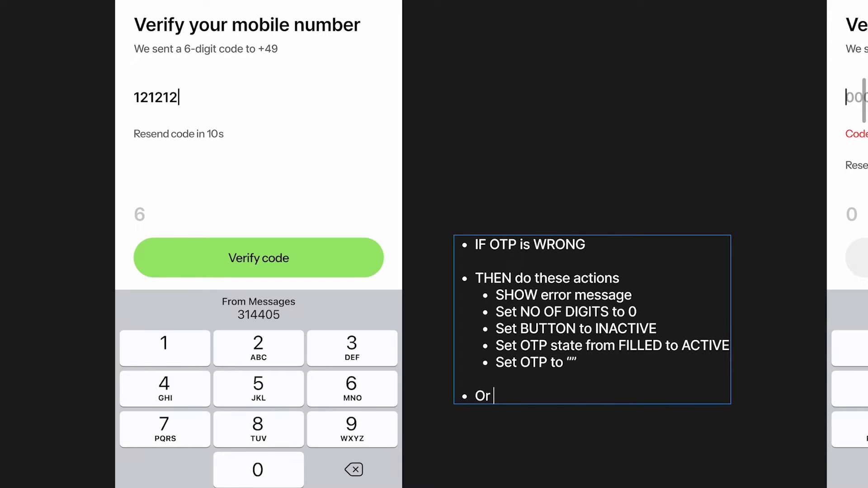
pyautogui.press('BackSpace')
pyautogui.press('BackSpace')
pyautogui.write('OR ELSE')
pyautogui.press('Return')
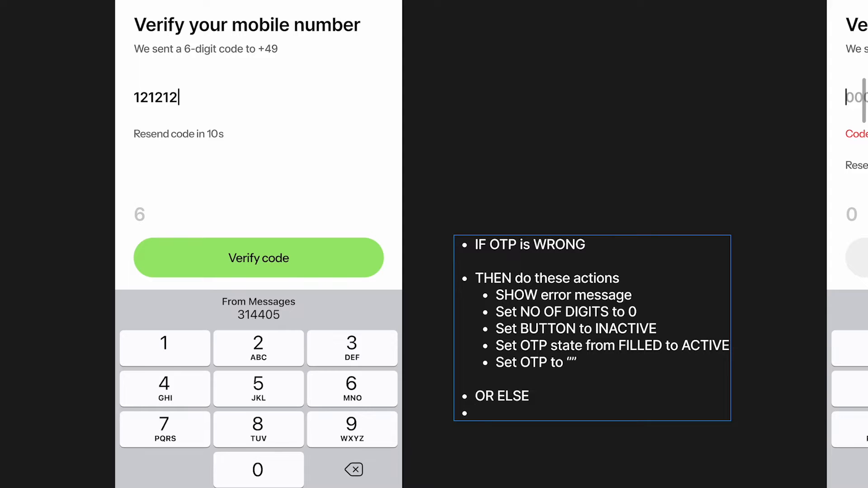
pyautogui.press('Tab')
pyautogui.write('Set to')
pyautogui.press('BackSpace')
pyautogui.press('BackSpace')
pyautogui.press('BackSpace')
pyautogui.press('BackSpace')
pyautogui.press('BackSpace')
pyautogui.press('BackSpace')
pyautogui.press('BackSpace')
pyautogui.write('Go t')
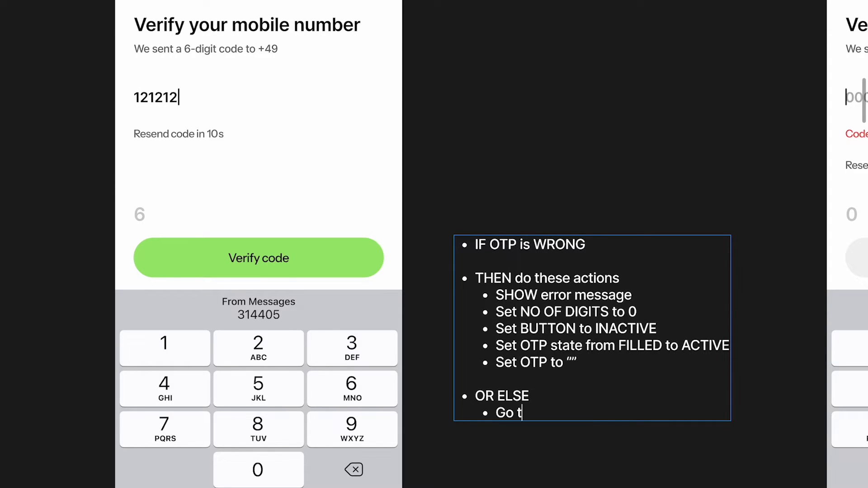
pyautogui.write('o succe')
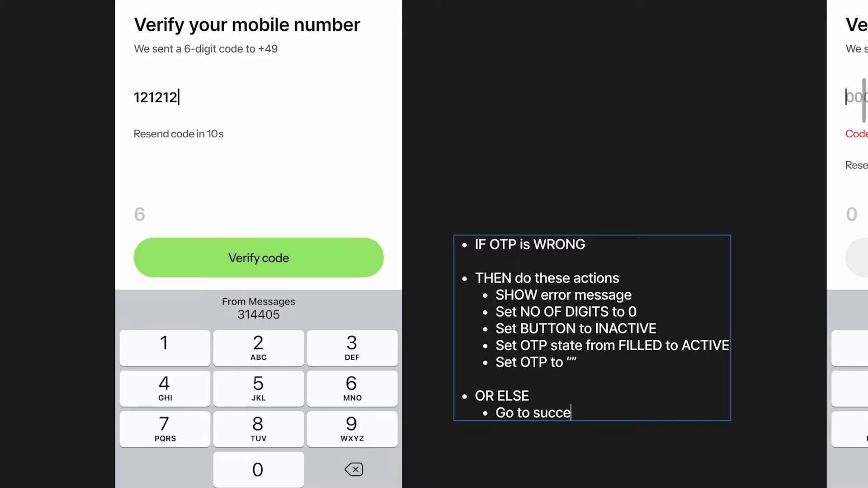
pyautogui.write('ss screen')
pyautogui.click(633, 148)
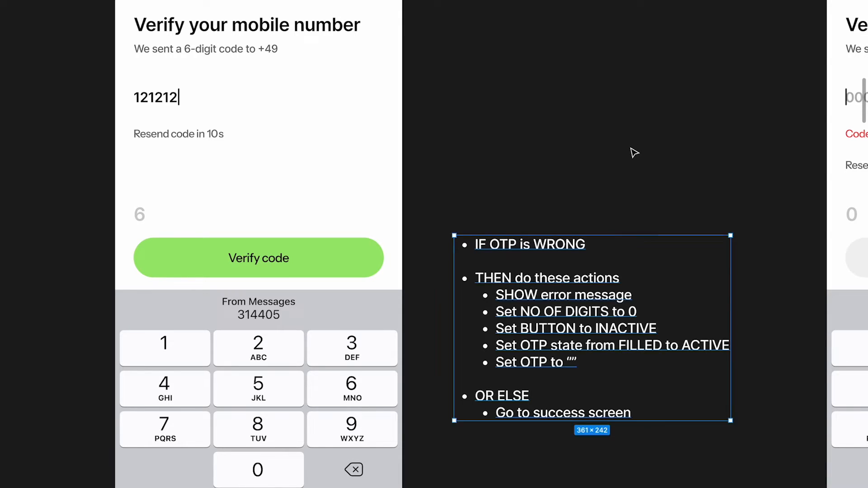
pyautogui.click(633, 149)
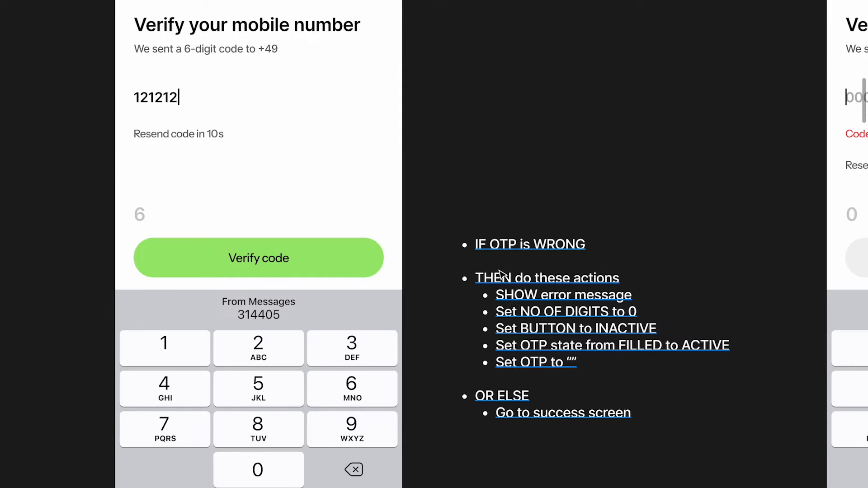
# Move the Actions note higher and the rules note right beside the frame
pyautogui.hscroll(5, 789, 78)
pyautogui.scroll(-5, 445, 200)
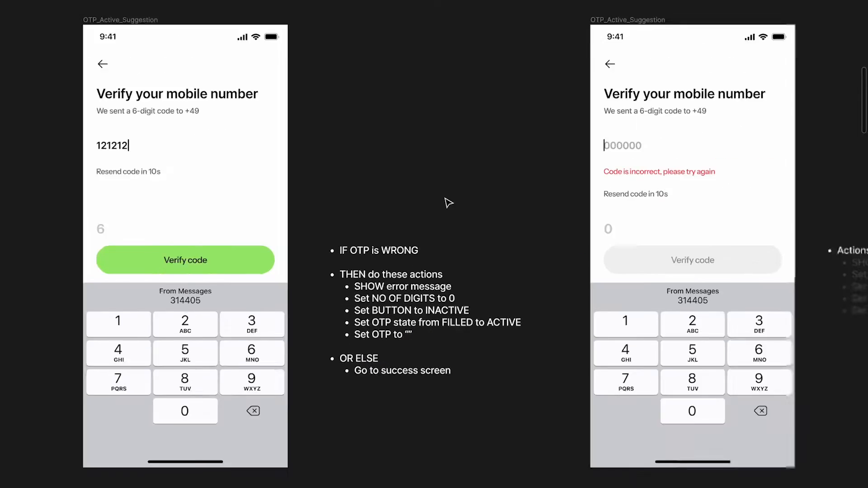
pyautogui.click(397, 267)
pyautogui.hscroll(-2, 479, 274)
pyautogui.scroll(3, 481, 273)
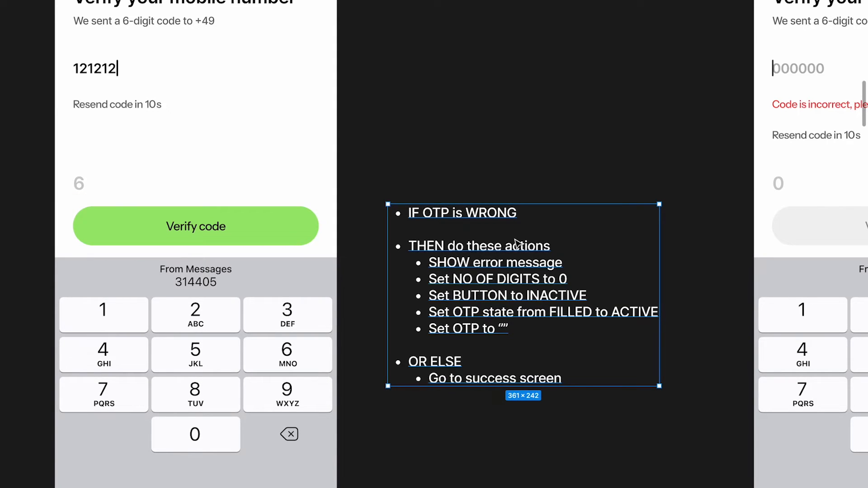
pyautogui.scroll(-3, 515, 241)
pyautogui.hscroll(-8, 516, 242)
pyautogui.scroll(4, 454, 229)
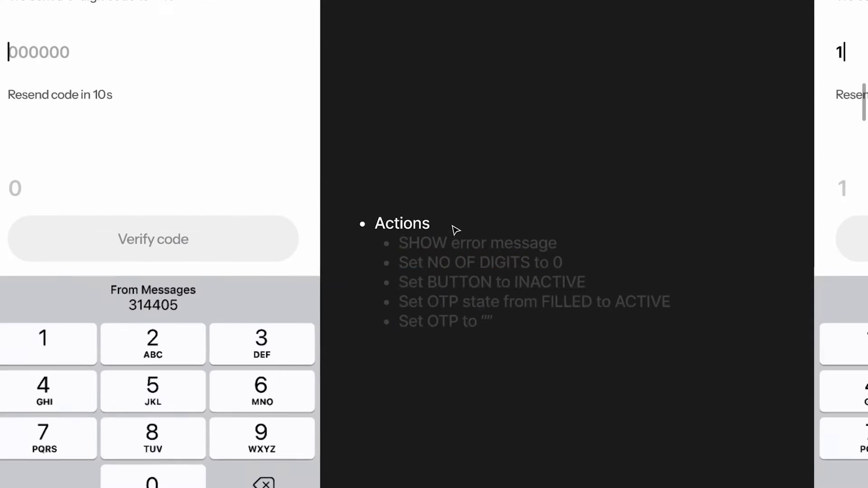
pyautogui.click(446, 268)
pyautogui.scroll(-3, 446, 283)
pyautogui.moveTo(446, 285); pyautogui.dragTo(447, 135)
pyautogui.click(447, 206)
pyautogui.scroll(3, 446, 206)
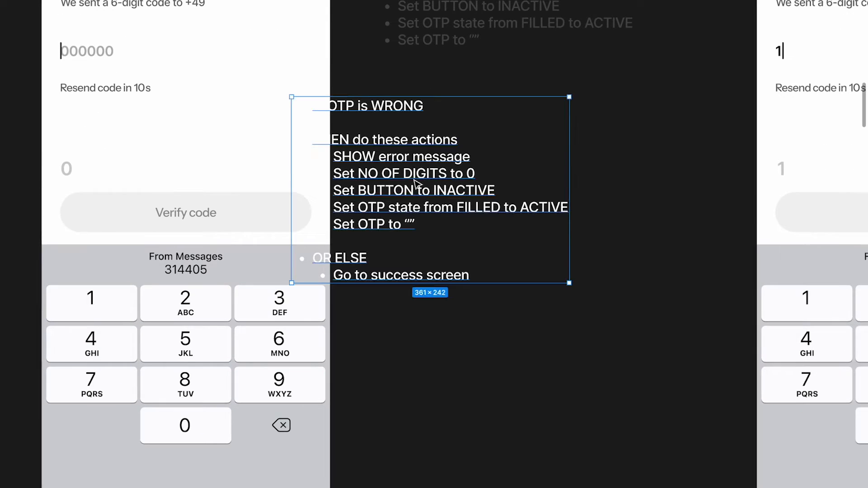
pyautogui.moveTo(392, 223); pyautogui.dragTo(492, 271)
pyautogui.scroll(2, 493, 270)
pyautogui.hscroll(-2, 493, 270)
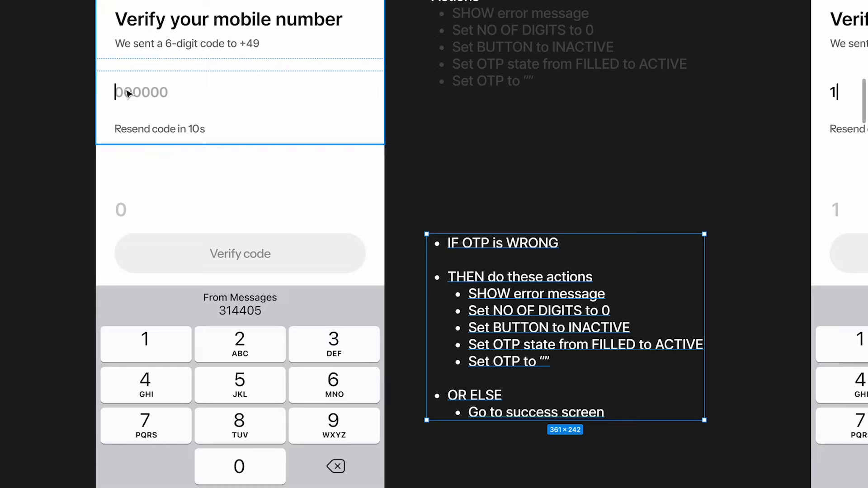
pyautogui.scroll(2, 152, 105)
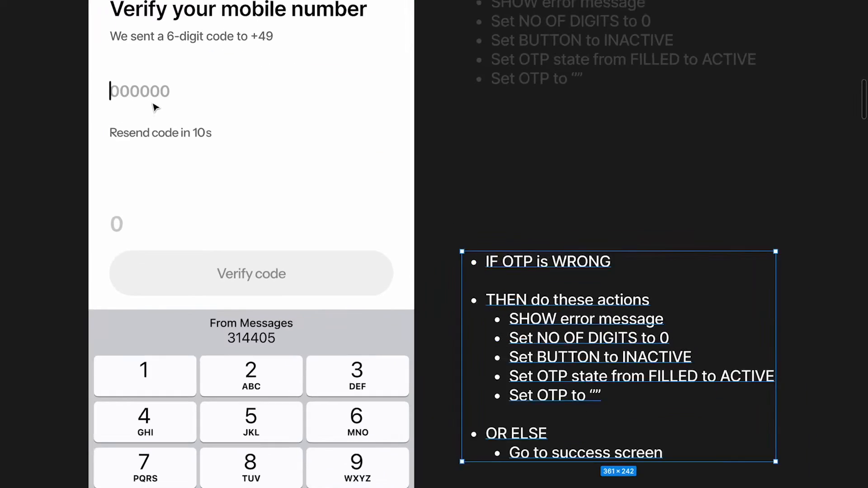
pyautogui.scroll(-1, 553, 274)
pyautogui.hscroll(1, 553, 274)
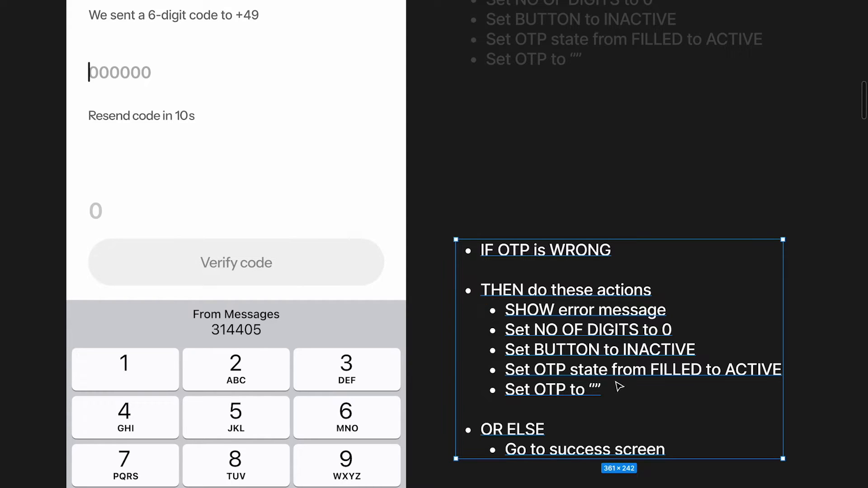
pyautogui.scroll(1, 628, 390)
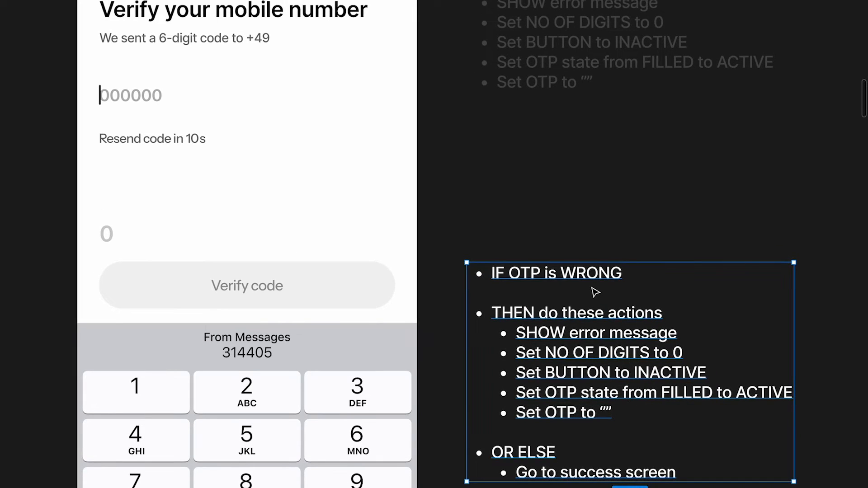
pyautogui.hscroll(15, 595, 292)
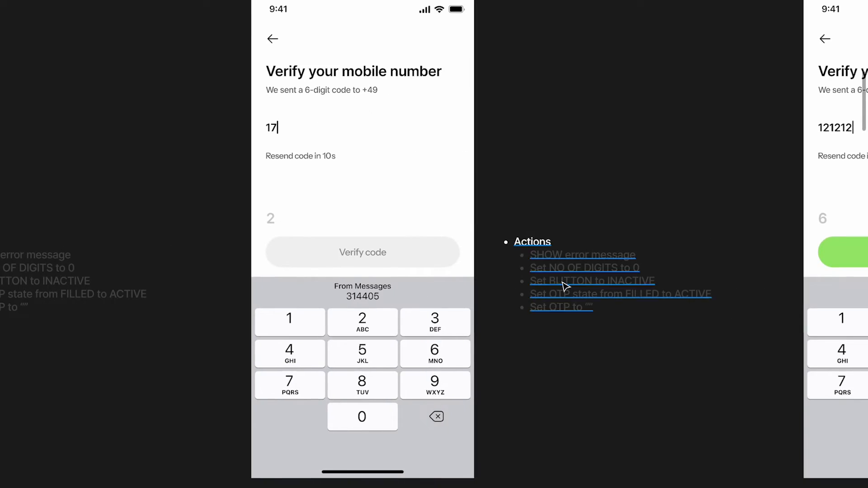
# Replace the next frame's Actions note with a pasted copy of the rules note
pyautogui.click(562, 282)
pyautogui.press('BackSpace')
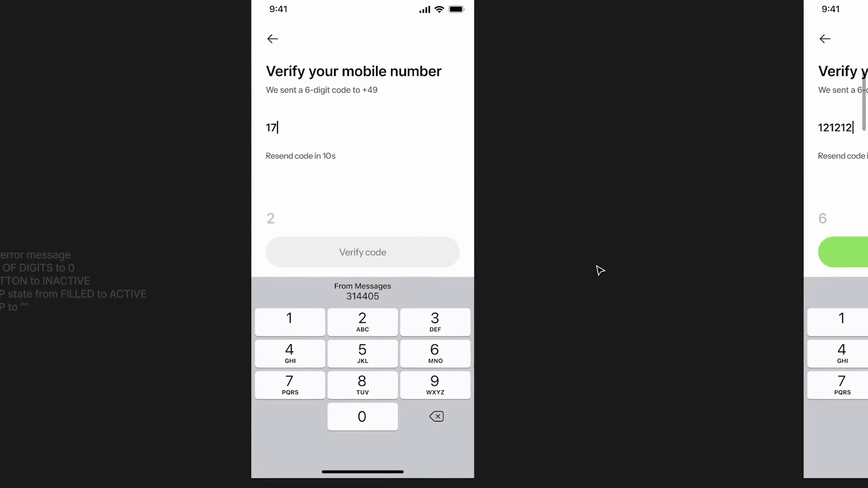
pyautogui.write('IF OTP is WRONG  THEN do these actions SHOW error message Set NO OF DIGITS to 0 Set BUTTON to INACTIVE Set OTP state from FILLED to ACTIVE Set OTP to ""  OR ELSE Go to success screen')
pyautogui.moveTo(449, 260); pyautogui.dragTo(622, 291)
pyautogui.scroll(3, 622, 292)
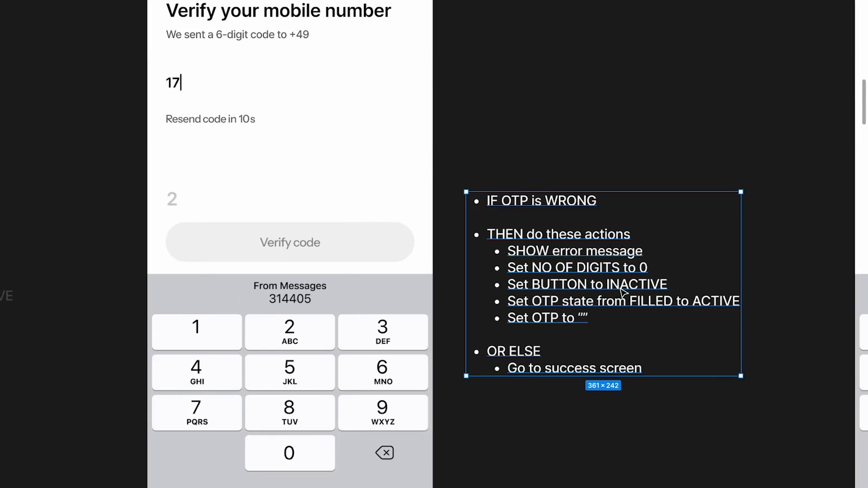
pyautogui.scroll(2, 623, 292)
pyautogui.scroll(3, 220, 172)
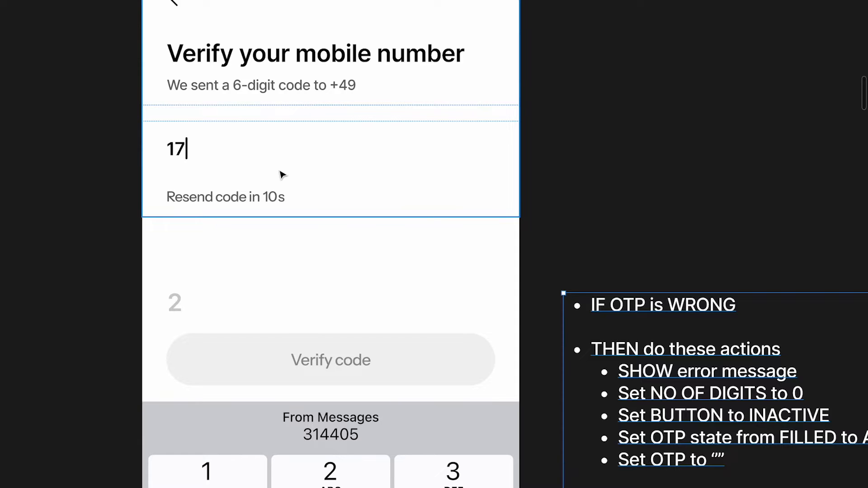
pyautogui.scroll(-1, 281, 174)
pyautogui.hscroll(1, 281, 174)
pyautogui.scroll(-2, 358, 298)
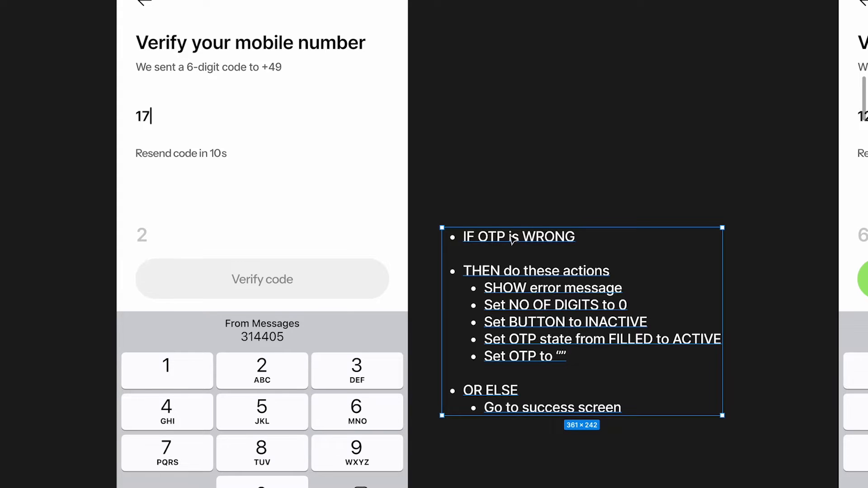
# Delete the duplicated rules notes, including the one beside the empty-code frame
pyautogui.doubleClick(594, 236)
pyautogui.click(595, 237)
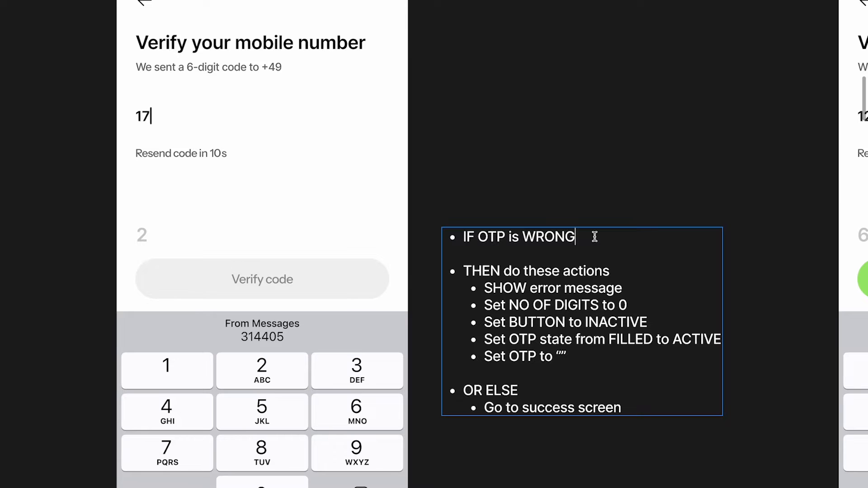
pyautogui.click(460, 263)
pyautogui.moveTo(459, 261); pyautogui.dragTo(580, 357)
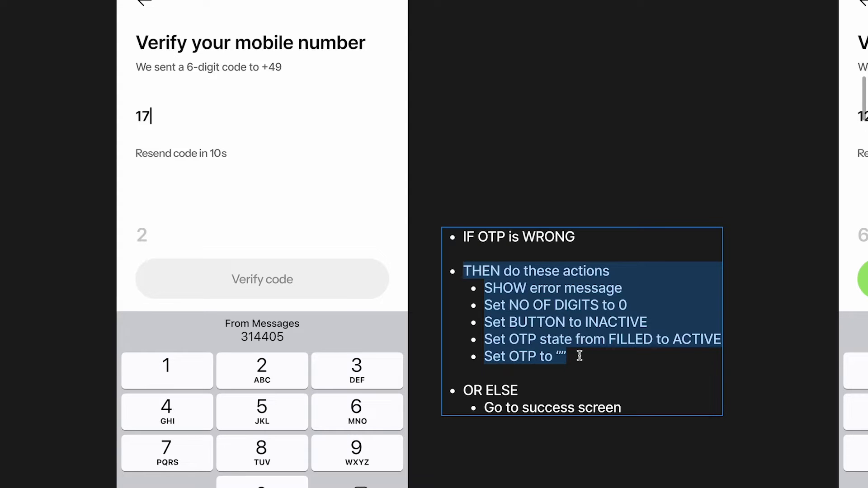
pyautogui.press('Escape')
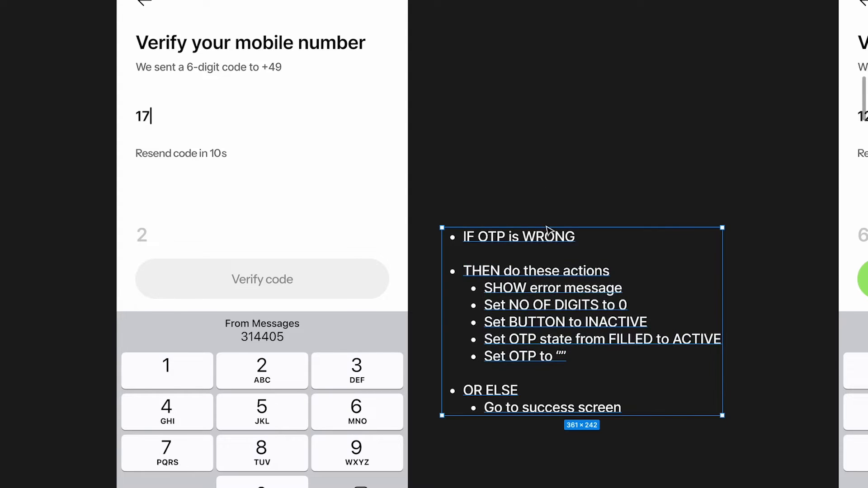
pyautogui.scroll(-3, 573, 237)
pyautogui.press('Delete')
pyautogui.scroll(-2, 546, 242)
pyautogui.hscroll(-5, 547, 242)
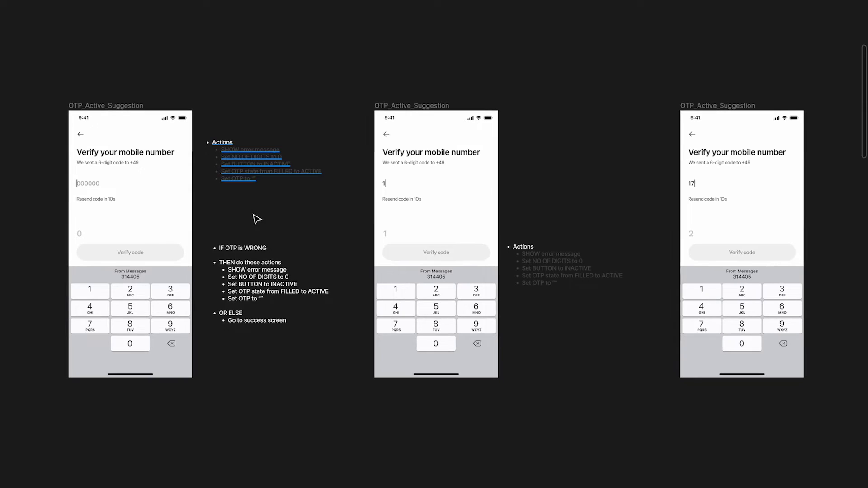
pyautogui.click(253, 270)
pyautogui.press('Delete')
# Drag the Actions note further down beside the frame
pyautogui.moveTo(249, 189); pyautogui.dragTo(738, 253)
pyautogui.scroll(-1, 248, 271)
pyautogui.hscroll(2, 245, 269)
pyautogui.hscroll(8, 739, 255)
pyautogui.hscroll(3, 738, 258)
pyautogui.scroll(8, 561, 256)
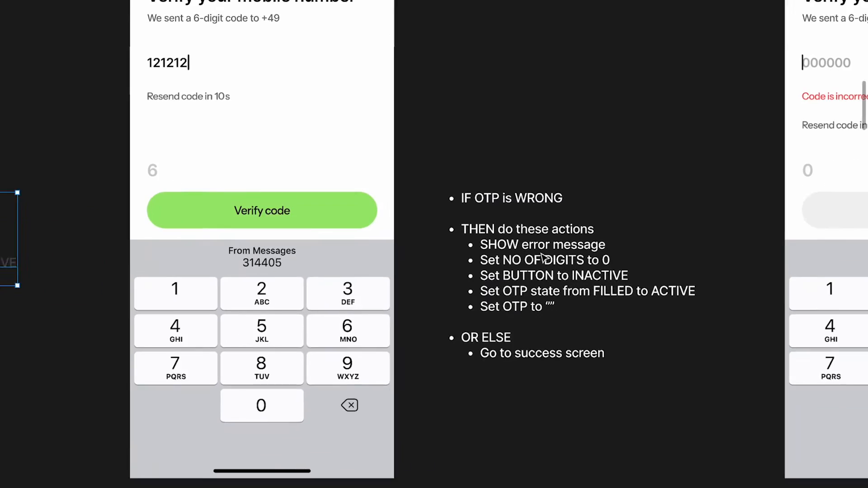
# Delete the 'IF OTP is WRONG' and 'OR ELSE' success-screen lines from the copied note
pyautogui.click(486, 248)
pyautogui.press('Return')
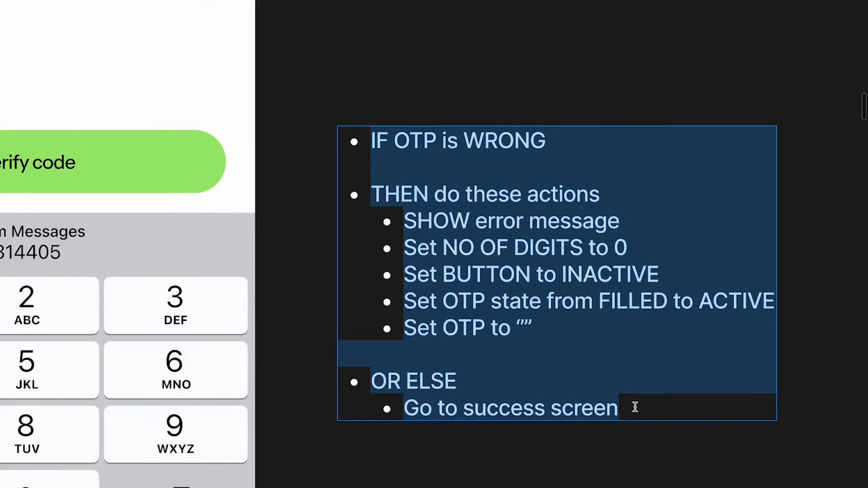
pyautogui.moveTo(633, 406); pyautogui.dragTo(345, 368)
pyautogui.press('BackSpace')
pyautogui.press('BackSpace')
pyautogui.press('BackSpace')
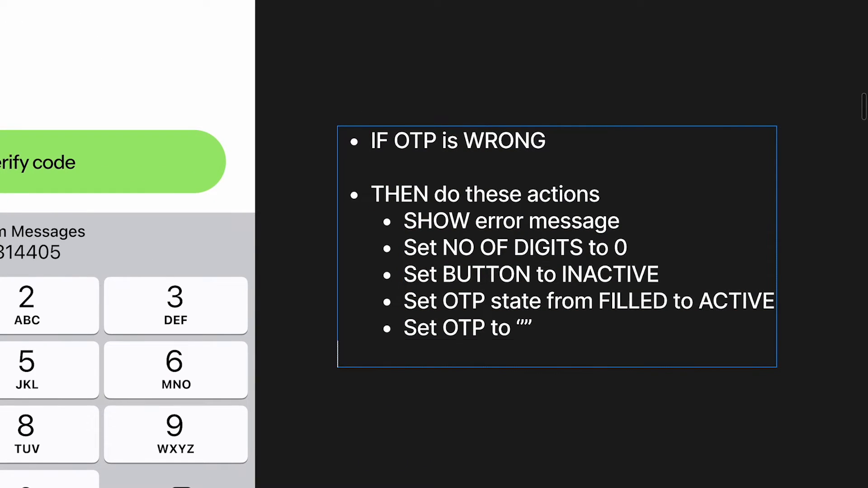
pyautogui.moveTo(543, 168); pyautogui.dragTo(300, 139)
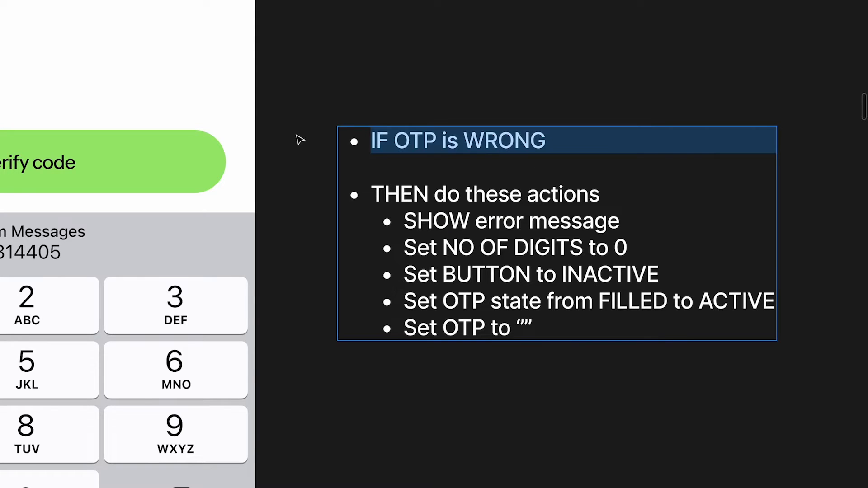
pyautogui.press('BackSpace')
pyautogui.press('BackSpace')
pyautogui.press('BackSpace')
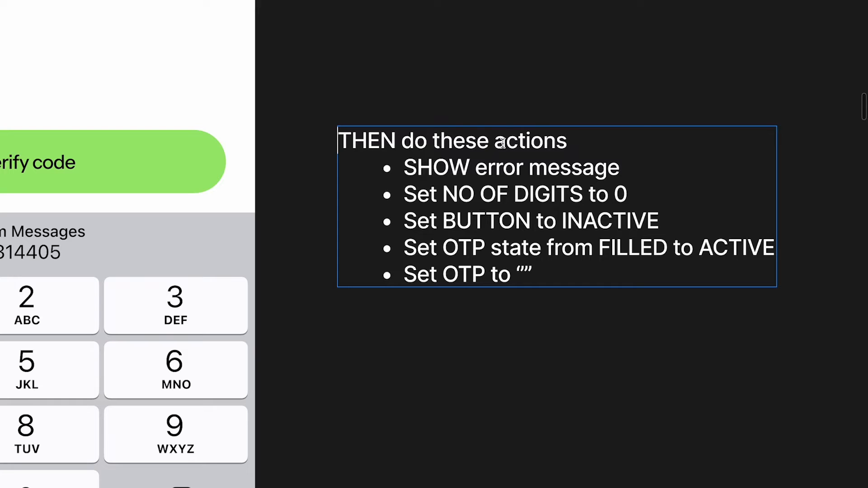
# Replace 'THEN do these actions' with 'Actions' and prefix it with '- ' as a bullet
pyautogui.moveTo(503, 140); pyautogui.dragTo(256, 145)
pyautogui.write('A')
pyautogui.press('Left')
pyautogui.write('-')
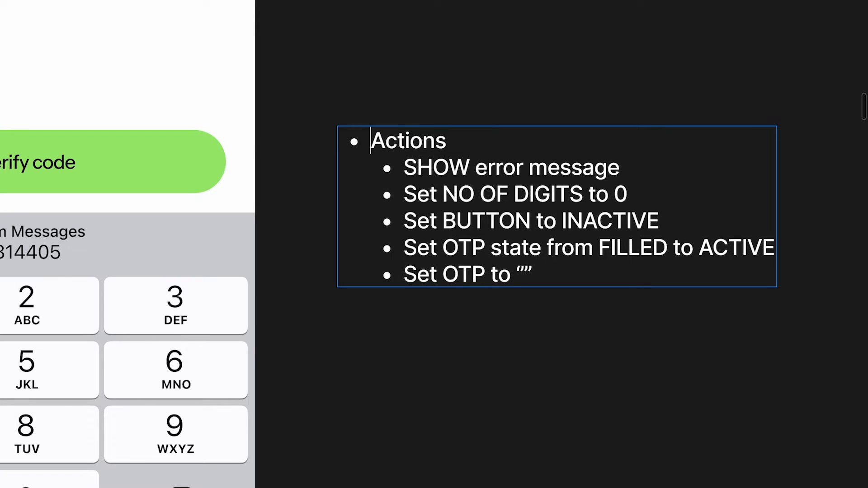
pyautogui.press('Escape')
pyautogui.click(598, 115)
pyautogui.keyDown('ctrl'); pyautogui.scroll(-3, 597, 113); pyautogui.keyUp('ctrl')
pyautogui.keyDown('ctrl'); pyautogui.scroll(-3, 597, 113); pyautogui.keyUp('ctrl')
pyautogui.scroll(3, 597, 113)
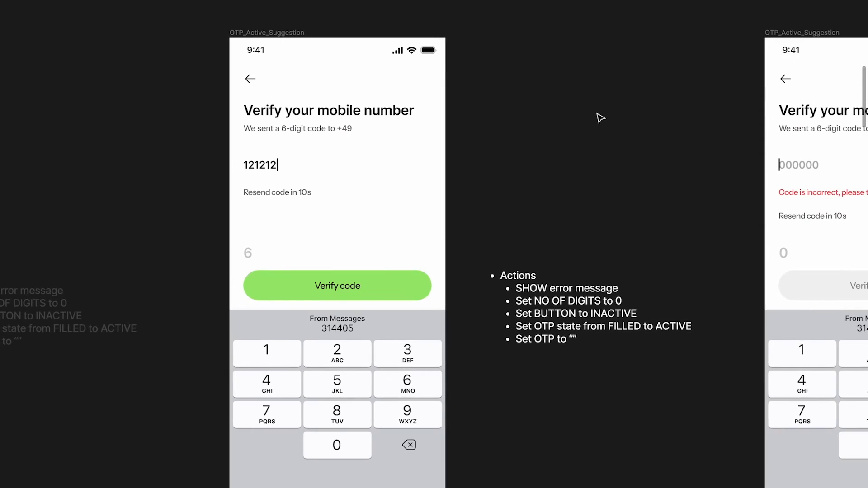
pyautogui.keyDown('ctrl'); pyautogui.scroll(3, 580, 284); pyautogui.keyUp('ctrl')
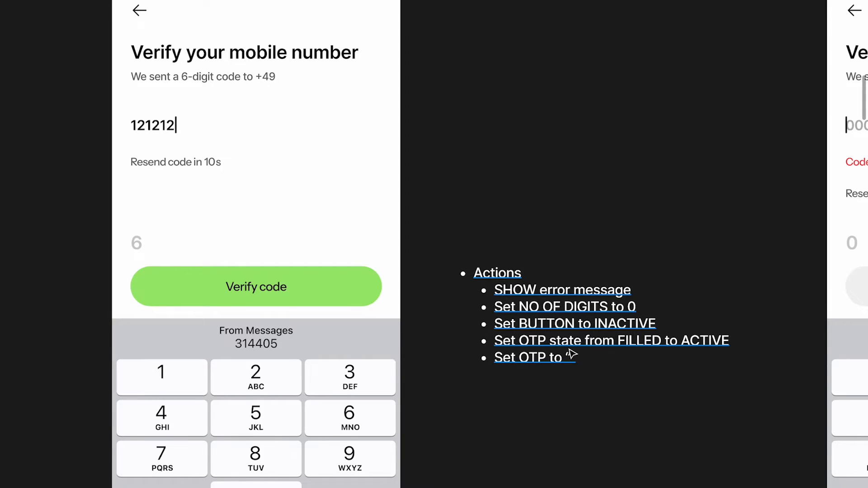
# Duplicate the Actions note and place the copy above the existing Actions list
pyautogui.scroll(-3, 572, 355)
pyautogui.click(564, 348)
pyautogui.press('Escape')
pyautogui.hscroll(10, 684, 239)
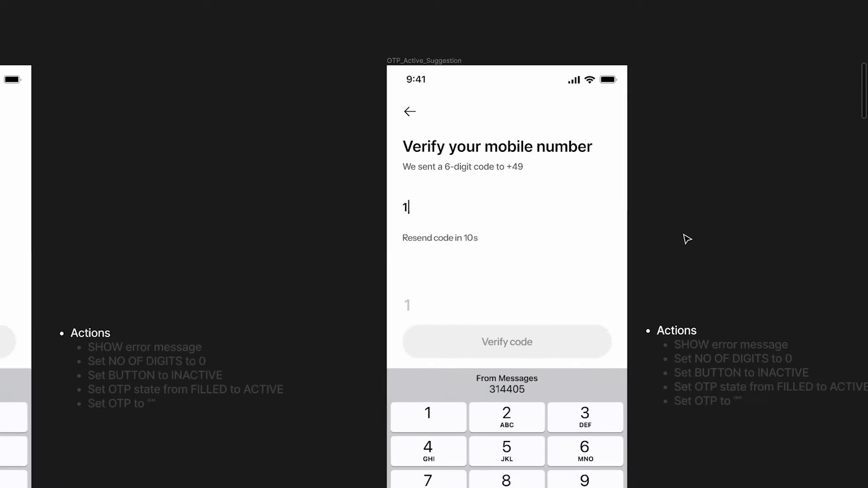
pyautogui.scroll(5, 607, 192)
pyautogui.scroll(-5, 608, 192)
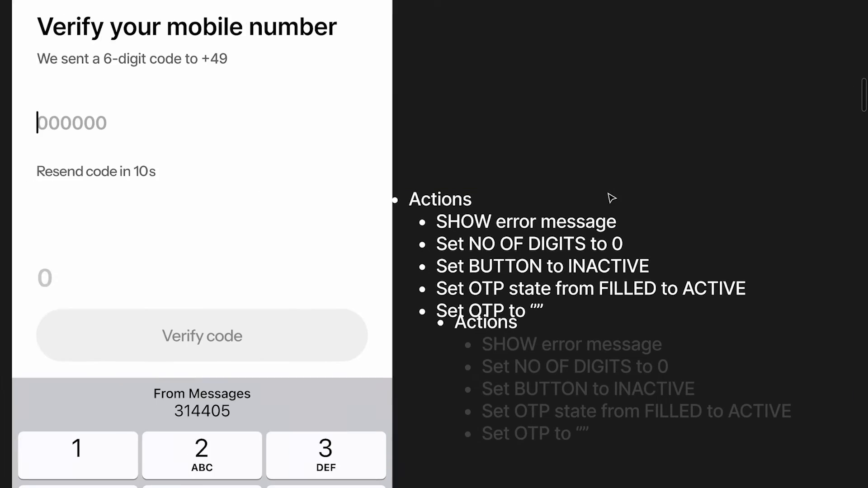
pyautogui.hscroll(-2, 611, 196)
pyautogui.click(579, 242)
pyautogui.moveTo(579, 242); pyautogui.dragTo(615, 160)
# Rename the copy's heading to 'Variables' and delete its five copied sub-bullets
pyautogui.press('Return')
pyautogui.moveTo(563, 123); pyautogui.dragTo(492, 123)
pyautogui.write('V')
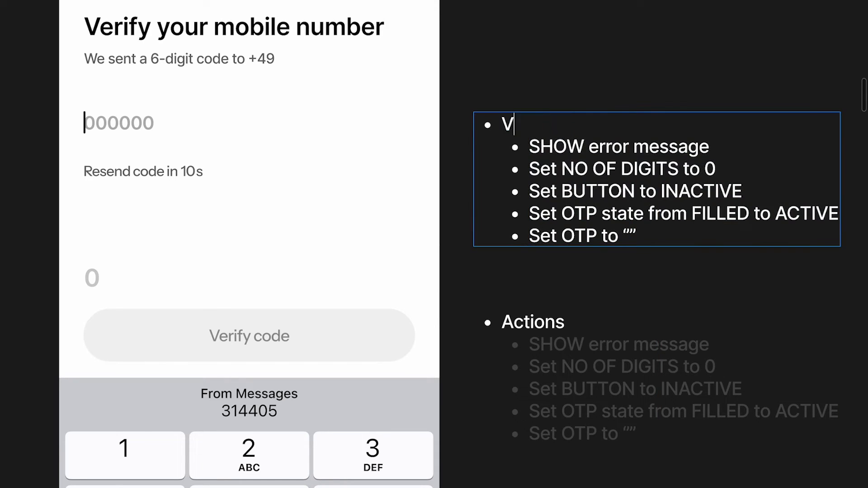
pyautogui.write('ariables')
pyautogui.moveTo(529, 146); pyautogui.dragTo(692, 287)
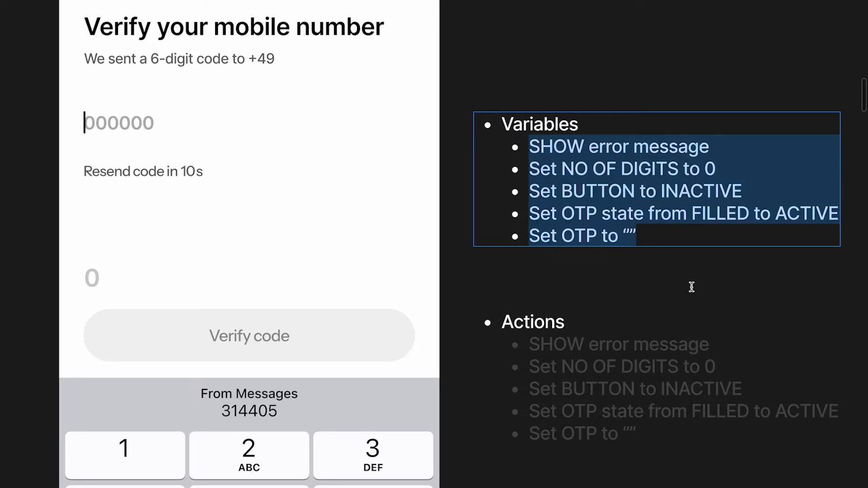
pyautogui.press('BackSpace')
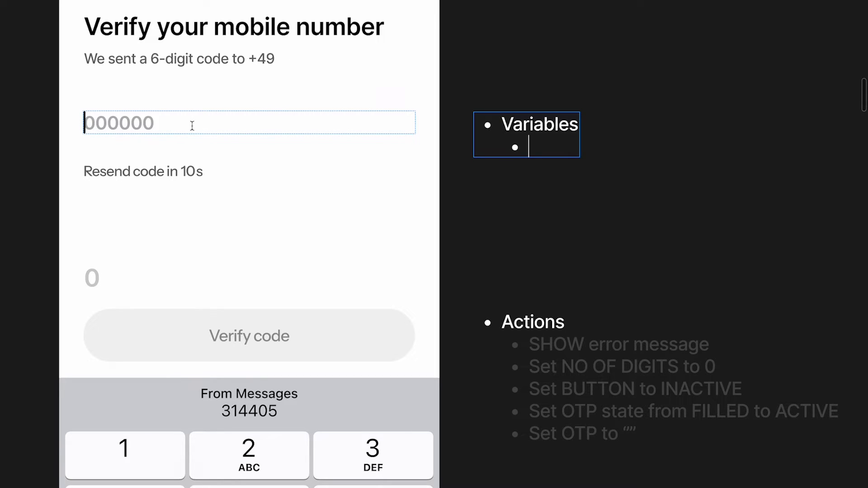
# Type the first Variables bullet 'State of the OTP input (Active, Filled)'
pyautogui.write('State of the OTP')
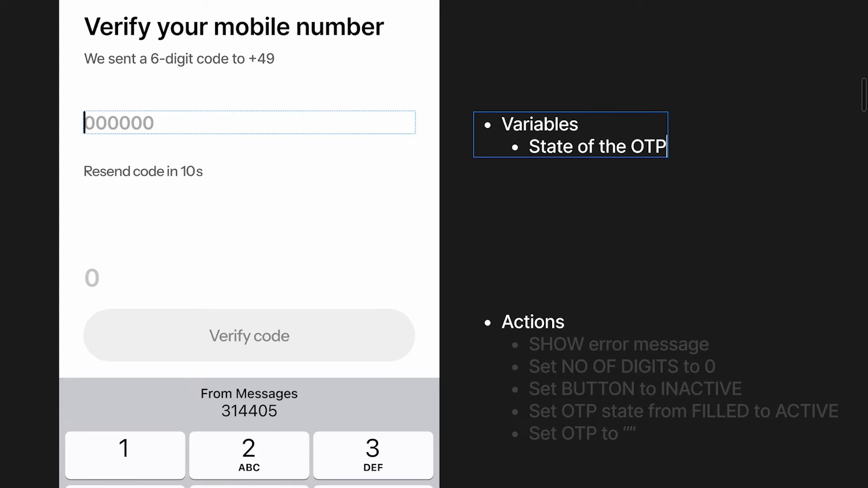
pyautogui.write(' File')
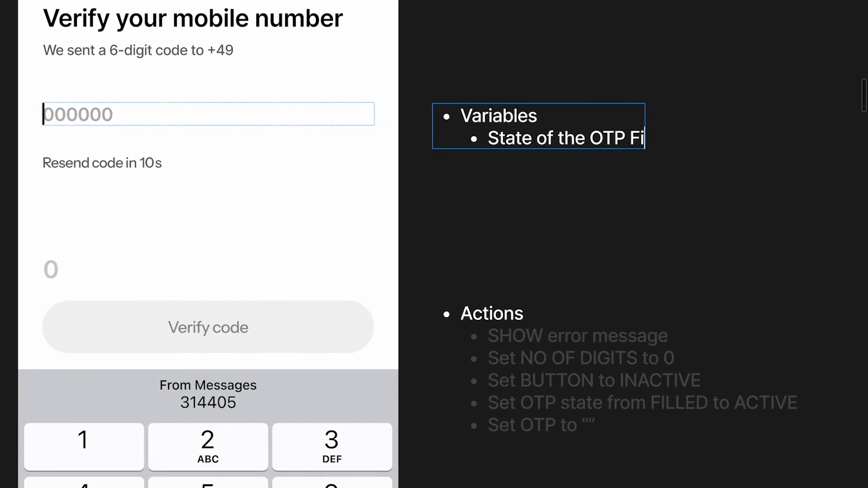
pyautogui.press('BackSpace')
pyautogui.press('BackSpace')
pyautogui.press('BackSpace')
pyautogui.press('BackSpace')
pyautogui.press('BackSpace')
pyautogui.write('INPU')
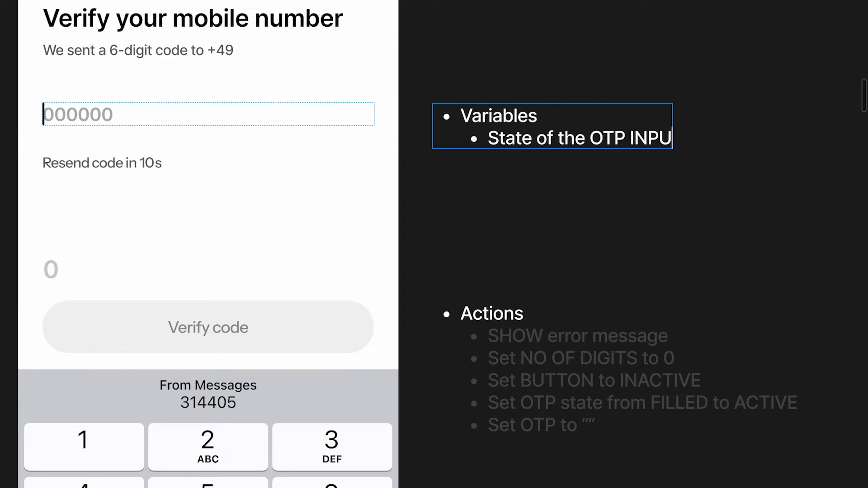
pyautogui.press('BackSpace')
pyautogui.press('BackSpace')
pyautogui.press('BackSpace')
pyautogui.press('BackSpace')
pyautogui.write('inpuit')
pyautogui.press('BackSpace')
pyautogui.press('BackSpace')
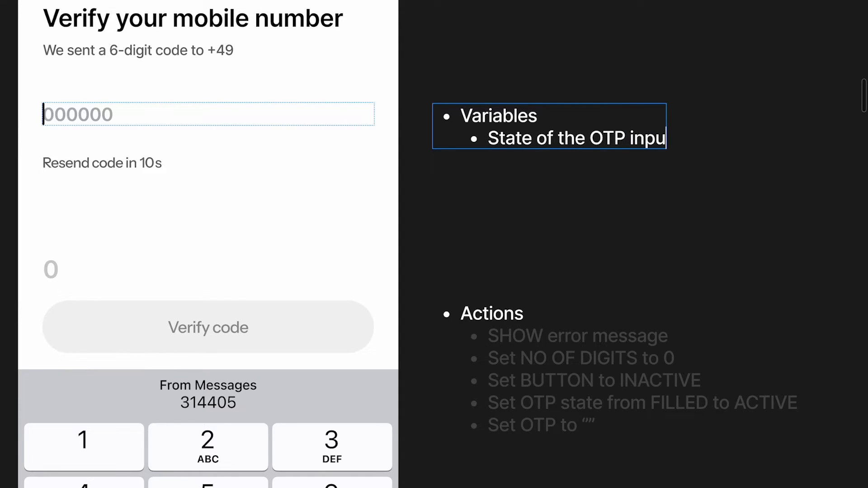
pyautogui.write('t (Act')
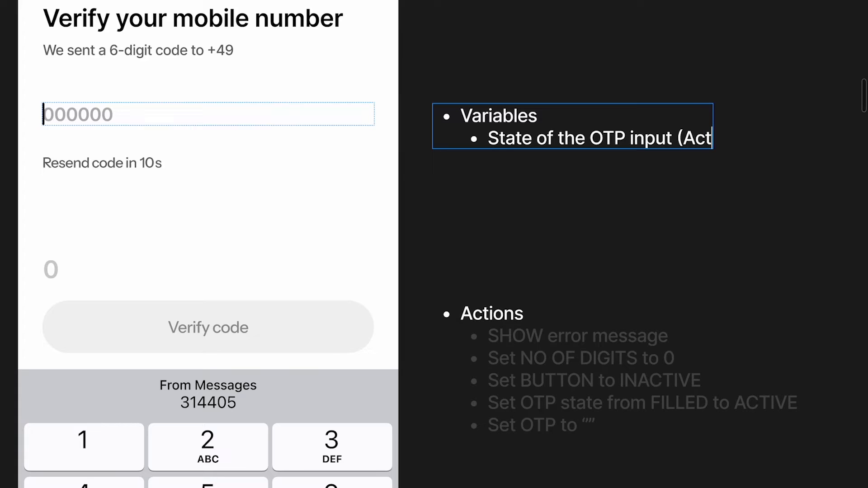
pyautogui.write('ive, Filled)')
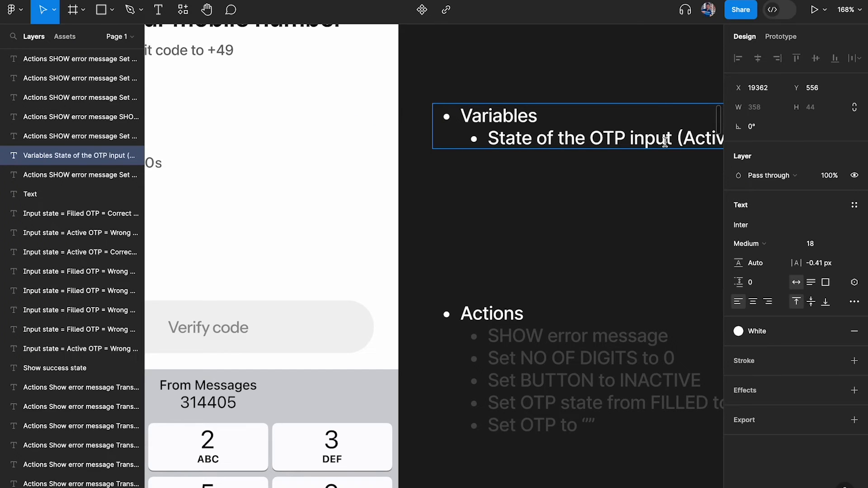
# Dim the '(Active, Filled)' text to 20% fill opacity
pyautogui.hscroll(5, 660, 141)
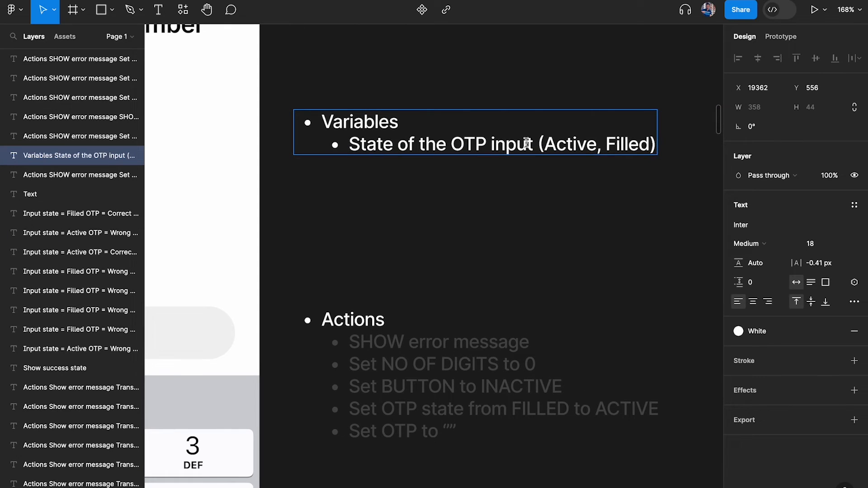
pyautogui.moveTo(532, 144); pyautogui.dragTo(741, 145)
pyautogui.click(835, 331)
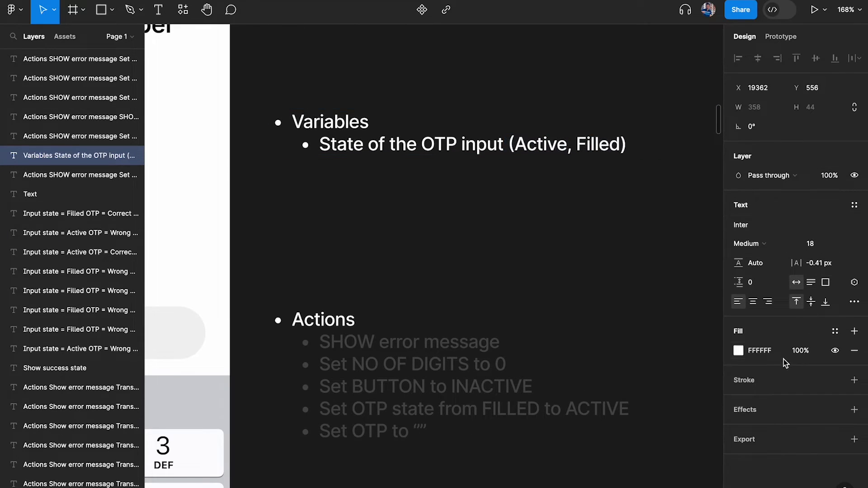
pyautogui.click(801, 350)
pyautogui.write('20')
pyautogui.press('Return')
pyautogui.press('Escape')
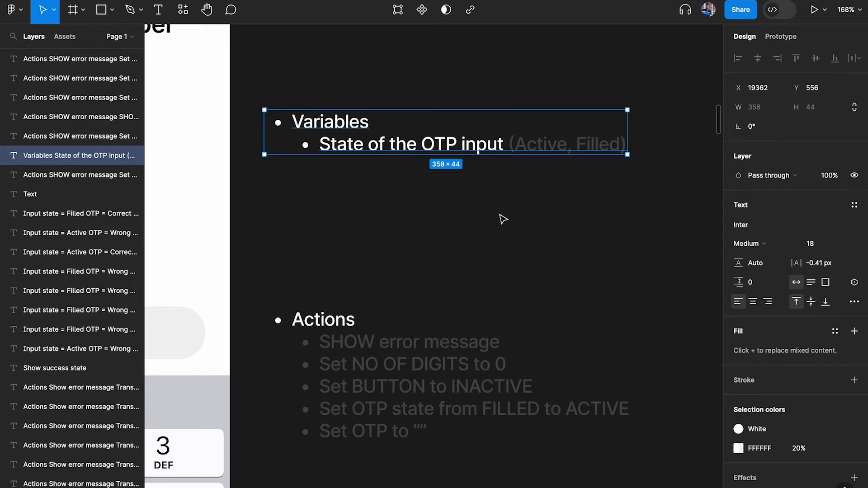
# Add an 'OTP (Wrong, Correct)' bullet with the OTP label at 100% opacity
pyautogui.doubleClick(549, 143)
pyautogui.press('Return')
pyautogui.hscroll(-7, 404, 173)
pyautogui.hscroll(-2, 404, 173)
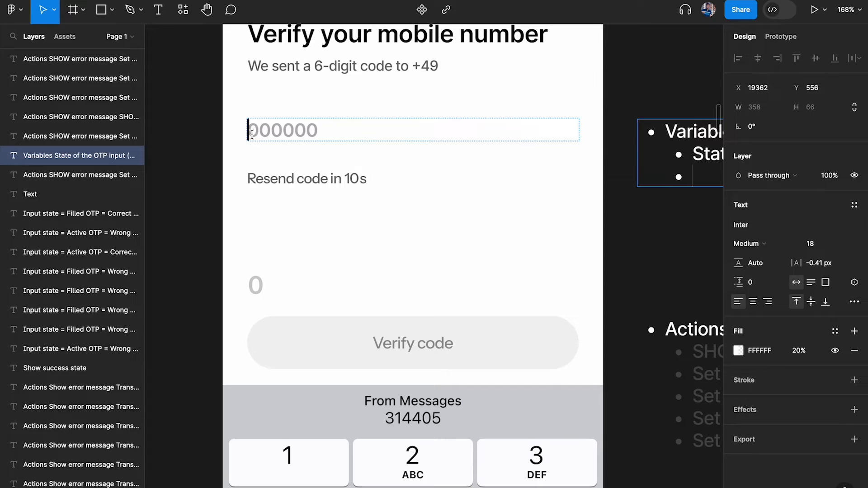
pyautogui.hscroll(8, 506, 219)
pyautogui.write('OTP')
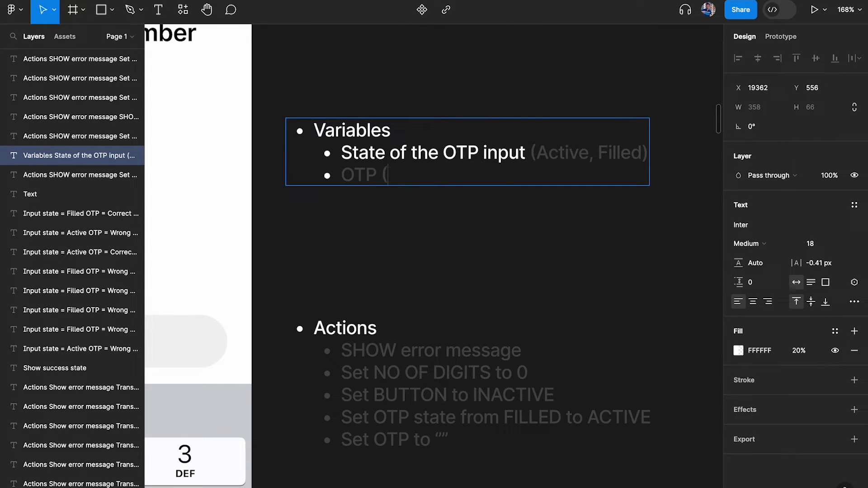
pyautogui.write(' (Wrong, Correct')
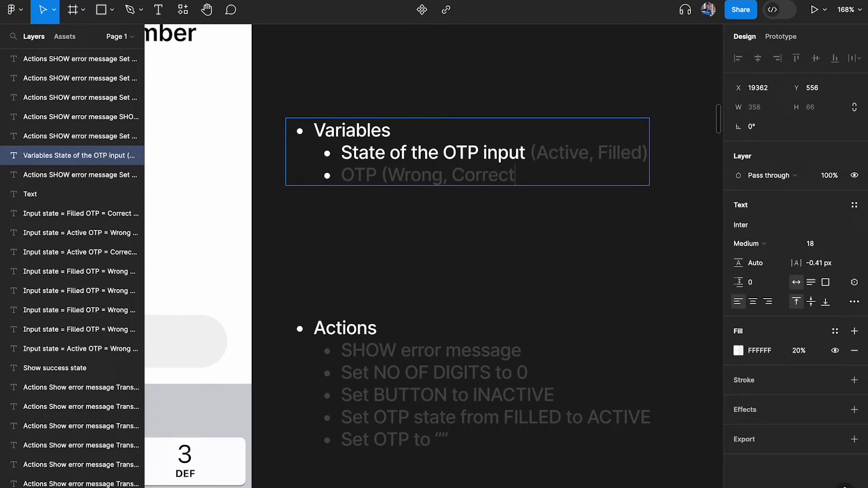
pyautogui.moveTo(376, 174); pyautogui.dragTo(341, 174)
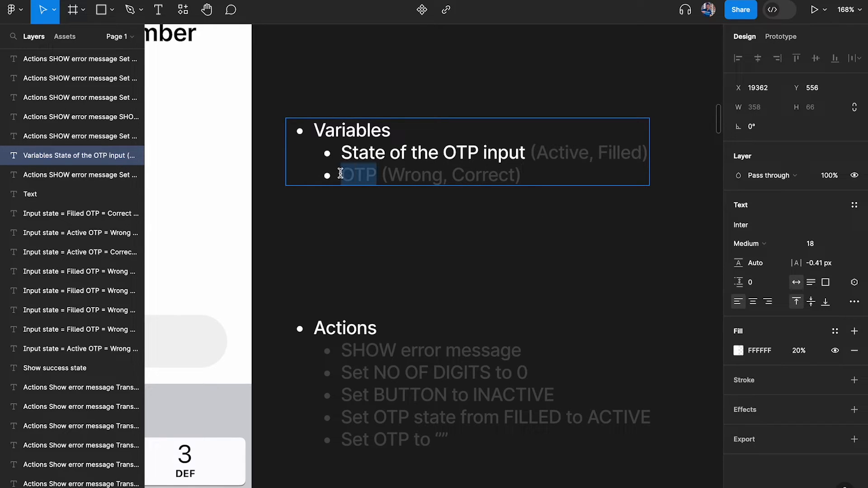
pyautogui.click(799, 351)
pyautogui.write('100')
pyautogui.press('Return')
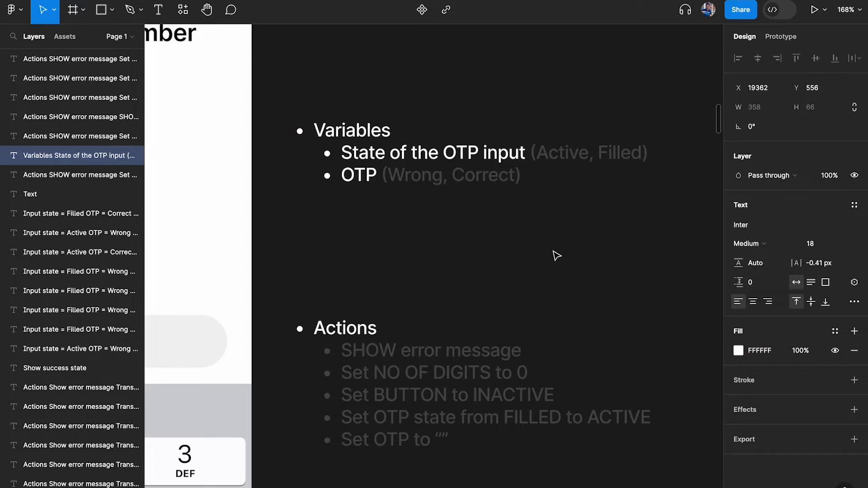
# Begin a third bullet reading 'No of digits (' below the OTP entry
pyautogui.doubleClick(550, 177)
pyautogui.press('Return')
pyautogui.hscroll(-10, 496, 215)
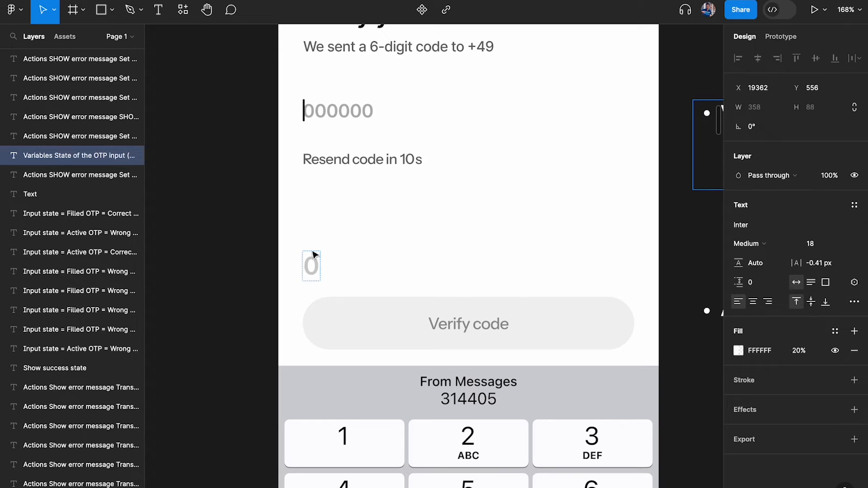
pyautogui.hscroll(10, 545, 294)
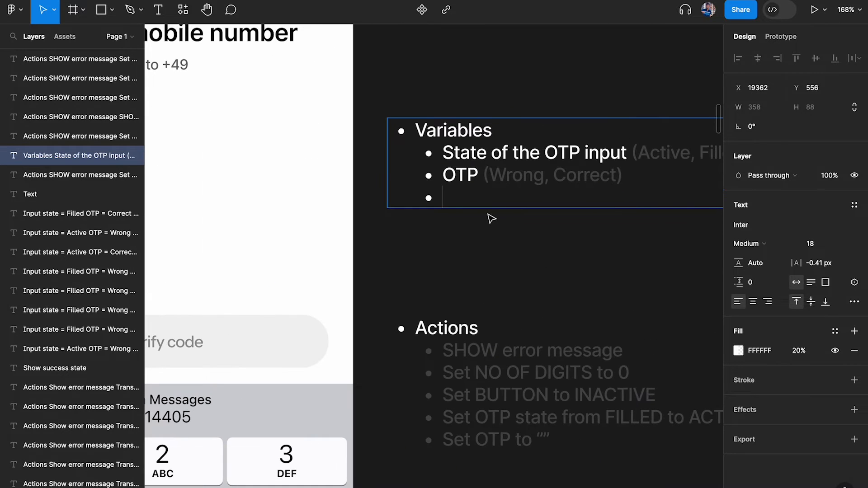
pyautogui.write('No of digits (')
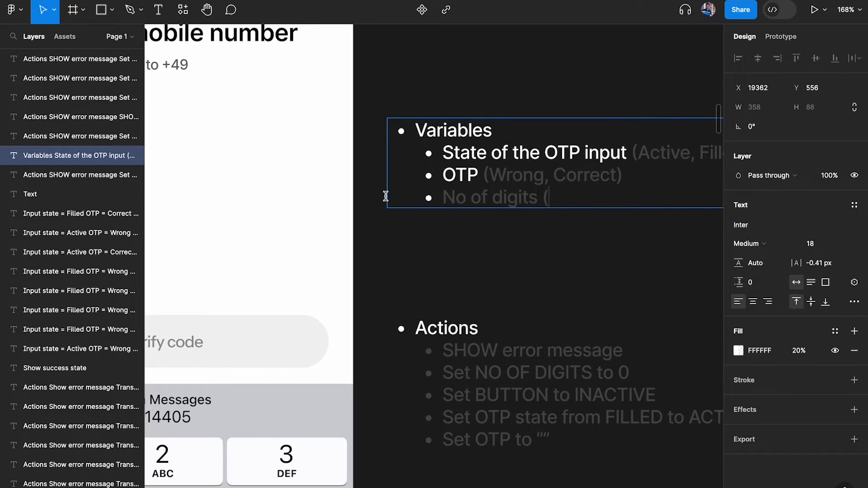
pyautogui.hscroll(-10, 385, 196)
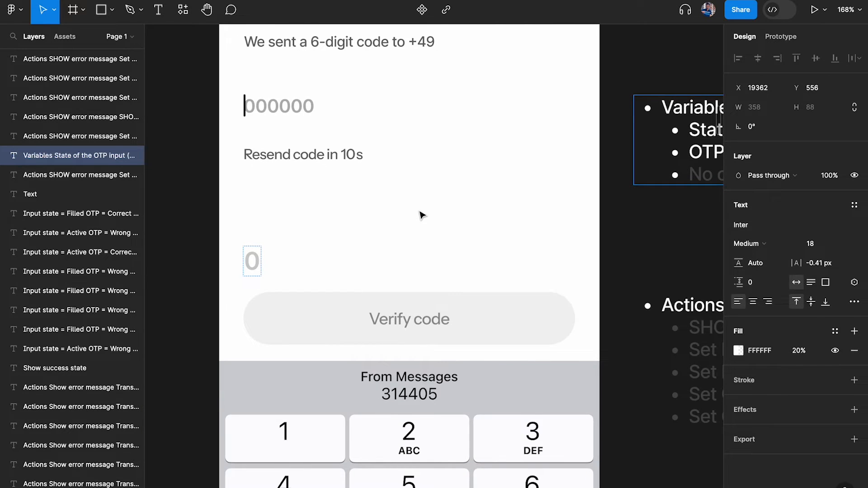
pyautogui.hscroll(10, 421, 215)
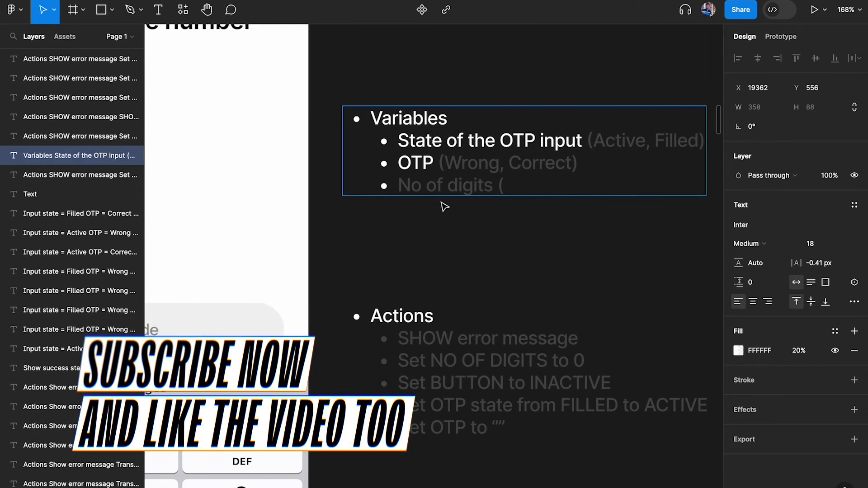
pyautogui.scroll(5, 443, 202)
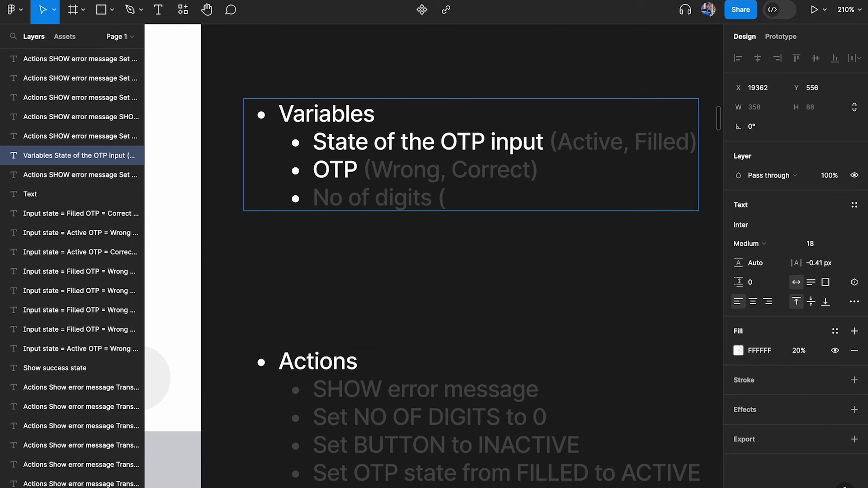
# Complete 'No of digits (<6, =6, >6)' and make its label fully opaque
pyautogui.write('<6, =6')
pyautogui.scroll(2, 450, 290)
pyautogui.write(',')
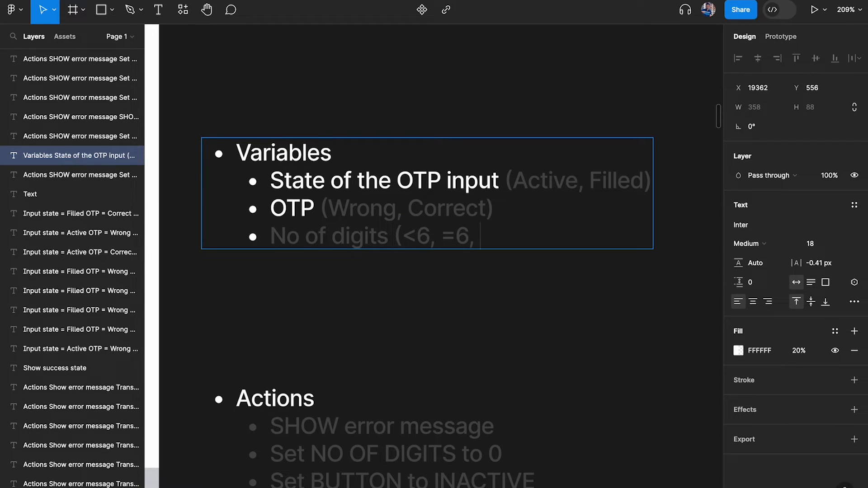
pyautogui.write(' >6)')
pyautogui.moveTo(393, 237); pyautogui.dragTo(248, 240)
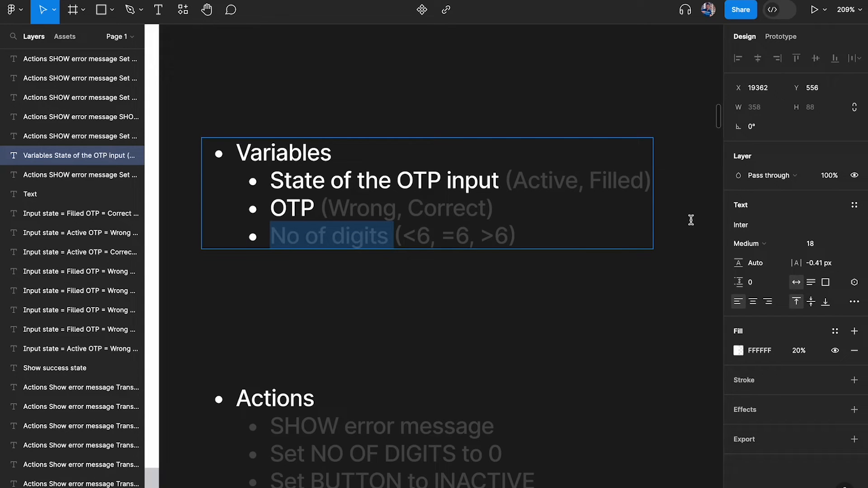
pyautogui.click(799, 351)
pyautogui.write('100')
pyautogui.press('Return')
# Add a new 'Button State' bullet below No of digits
pyautogui.scroll(-3, 414, 266)
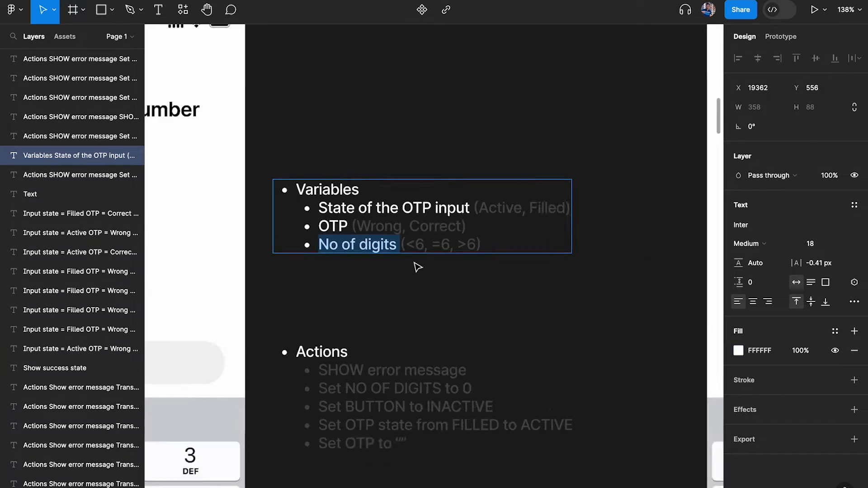
pyautogui.hscroll(-5, 416, 267)
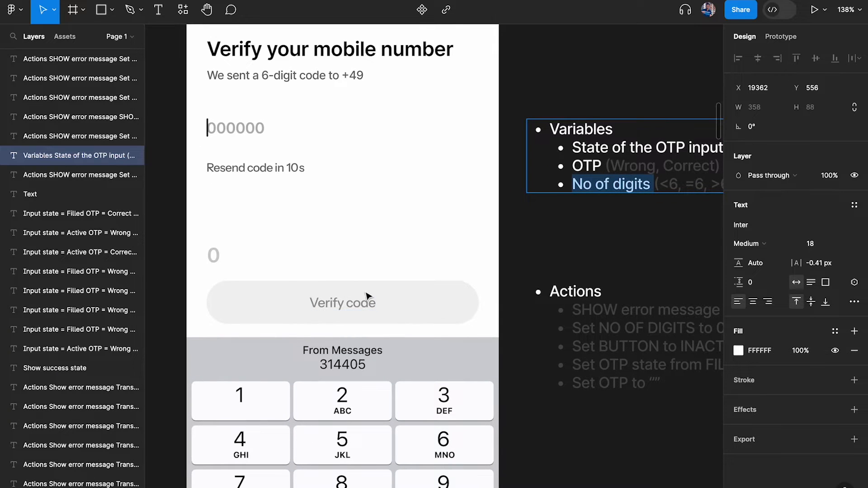
pyautogui.hscroll(4, 402, 302)
pyautogui.click(608, 197)
pyautogui.press('Return')
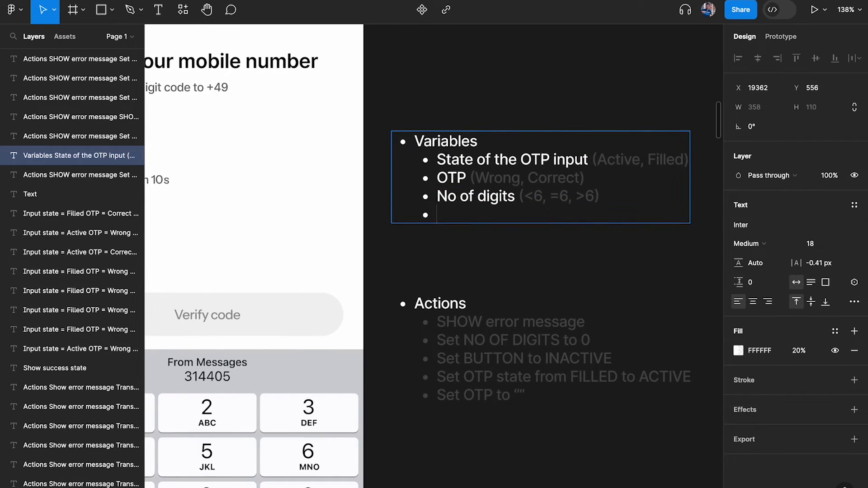
pyautogui.write('Button S')
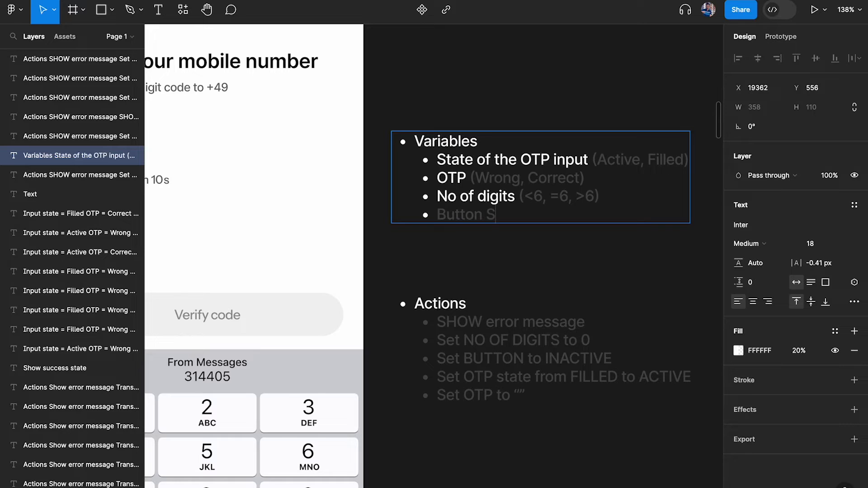
pyautogui.write('tate')
# Rename the first bullet from 'State of the OTP input' to 'OTP input state'
pyautogui.scroll(2, 648, 140)
pyautogui.moveTo(487, 166); pyautogui.dragTo(367, 166)
pyautogui.press('BackSpace')
pyautogui.click(480, 167)
pyautogui.write('state')
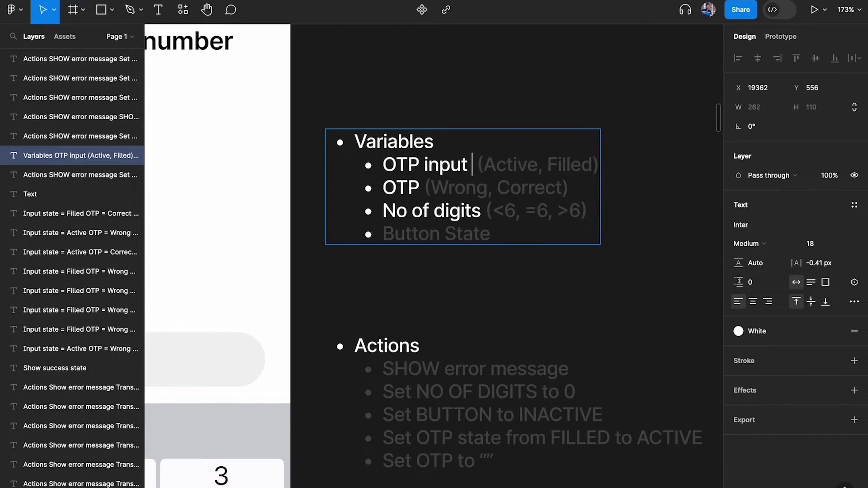
# Append '(Active, Inactive)' to Button State and select its label to adjust opacity
pyautogui.click(518, 234)
pyautogui.write('(')
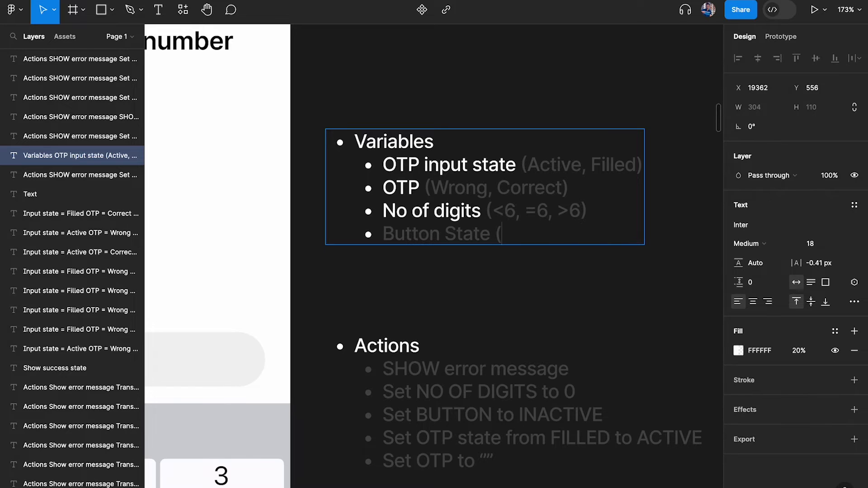
pyautogui.write('Active, Inac')
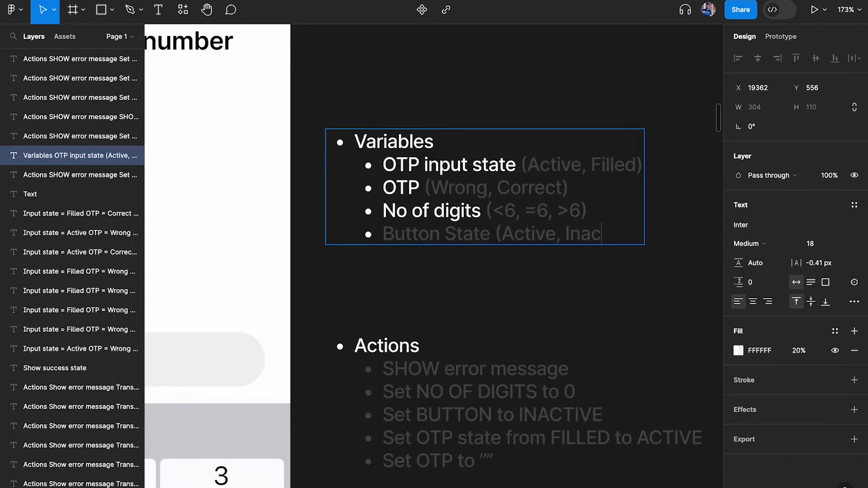
pyautogui.write('tive')
pyautogui.moveTo(493, 227); pyautogui.dragTo(315, 227)
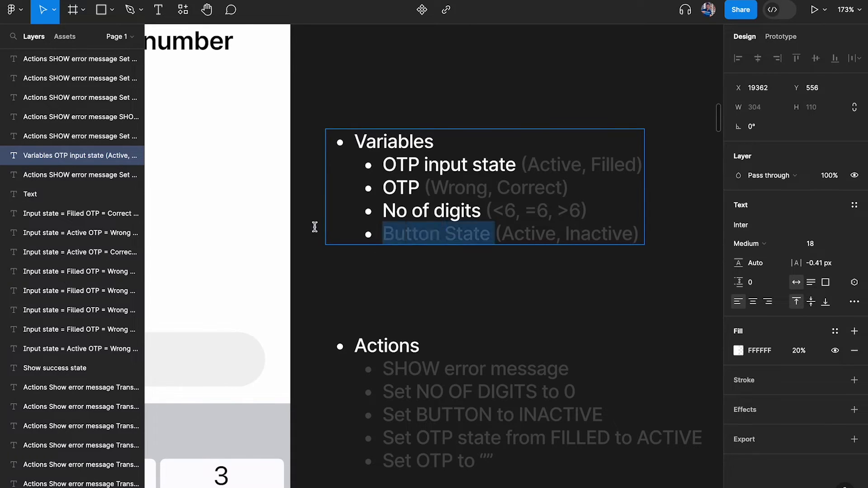
pyautogui.click(799, 351)
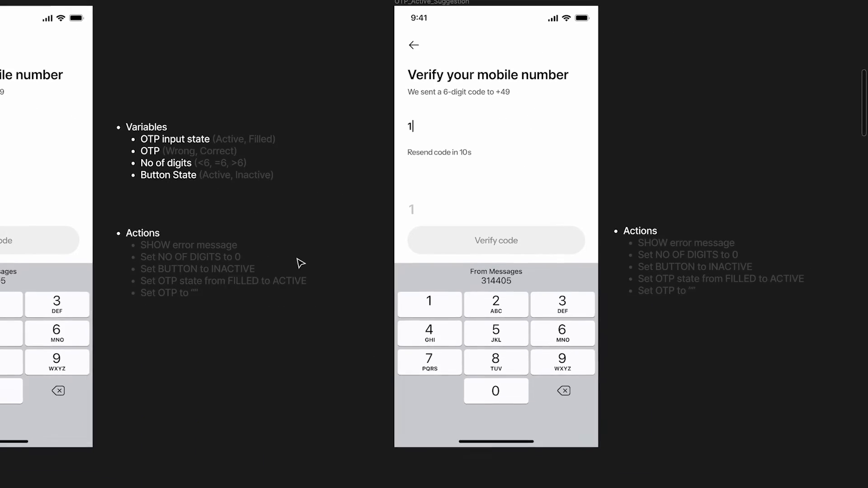
# Alt-drag the Variables note beside the next phone frame, then Ctrl+D copies beside the remaining frames
pyautogui.hscroll(1, 297, 259)
pyautogui.moveTo(130, 136); pyautogui.dragTo(635, 114)
pyautogui.press('super+d')
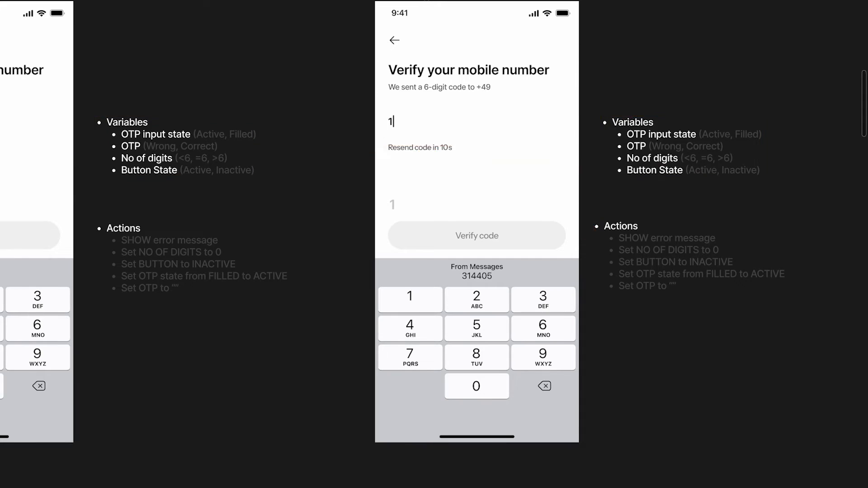
pyautogui.hscroll(6, 634, 115)
pyautogui.scroll(-1, 634, 114)
pyautogui.hscroll(5, 636, 118)
pyautogui.press('super+d')
pyautogui.hscroll(5, 637, 119)
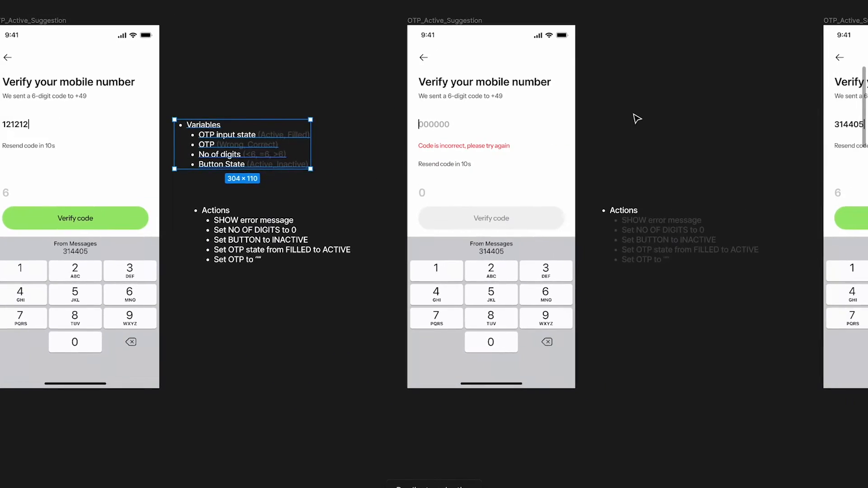
pyautogui.press('super+d')
pyautogui.hscroll(5, 637, 118)
pyautogui.press('super+d')
pyautogui.hscroll(2, 637, 119)
# Pan around the canvas to check the copied Variables notes beside each OTP frame
pyautogui.hscroll(-6, 403, 153)
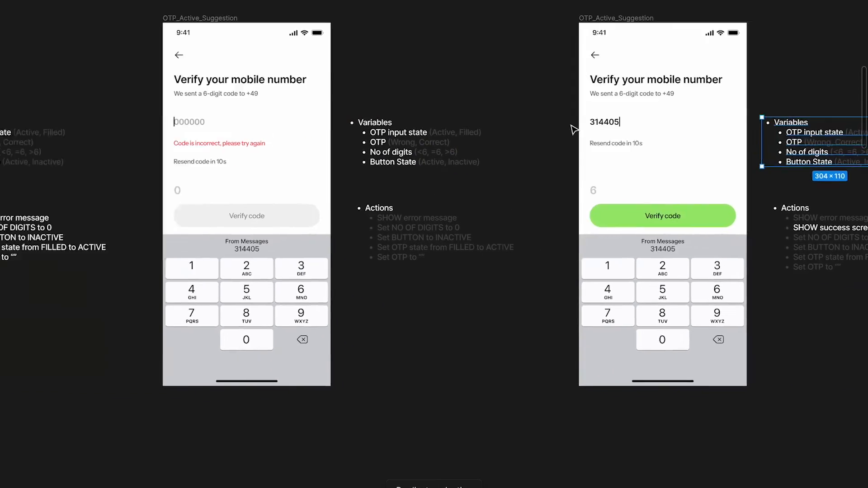
pyautogui.scroll(3, 404, 153)
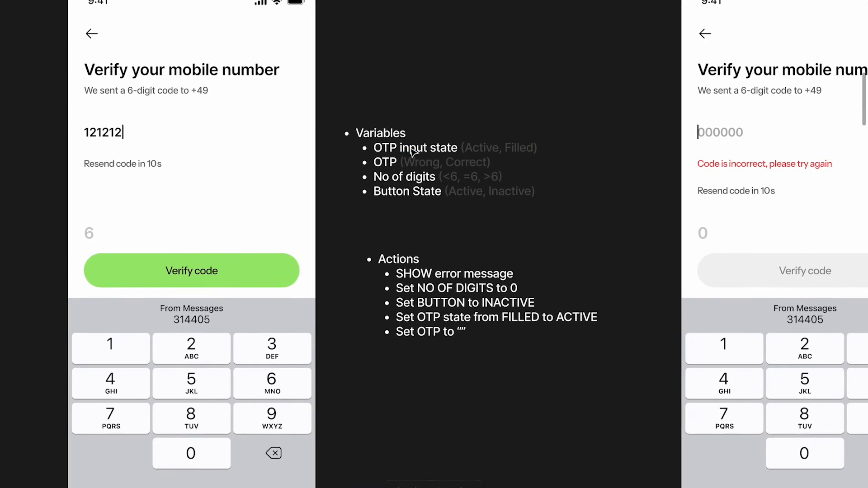
pyautogui.scroll(-5, 483, 130)
pyautogui.hscroll(-1, 483, 130)
pyautogui.scroll(5, 374, 150)
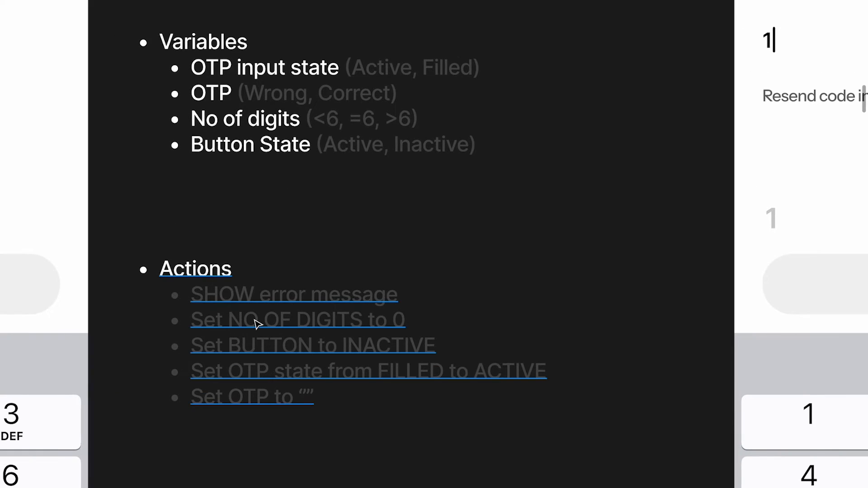
pyautogui.scroll(-5, 256, 324)
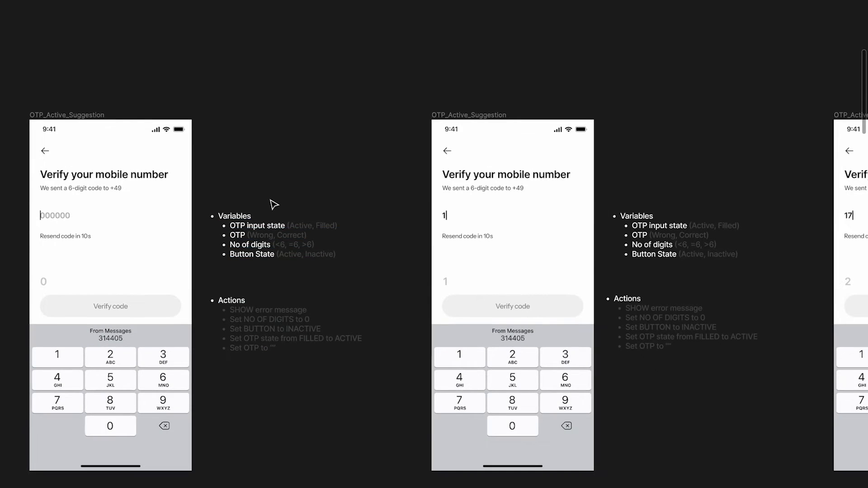
pyautogui.hscroll(10, 273, 204)
pyautogui.scroll(5, 271, 267)
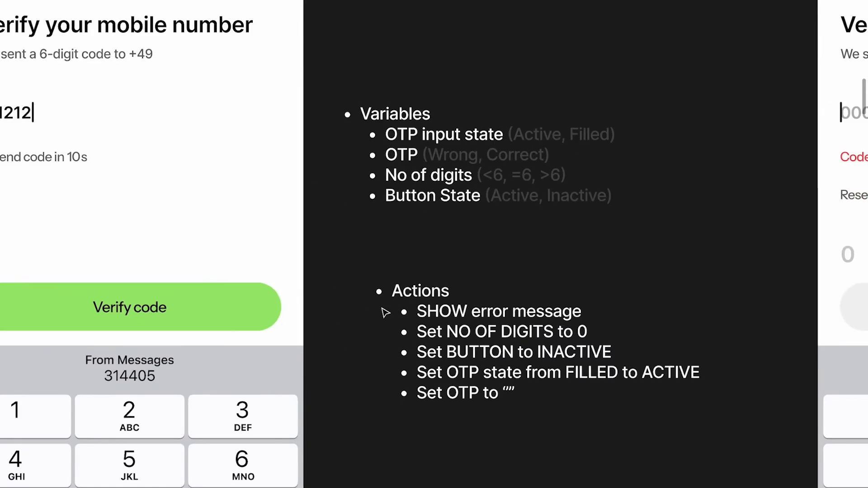
pyautogui.hscroll(-6, 386, 312)
pyautogui.scroll(-1, 384, 312)
pyautogui.hscroll(2, 387, 312)
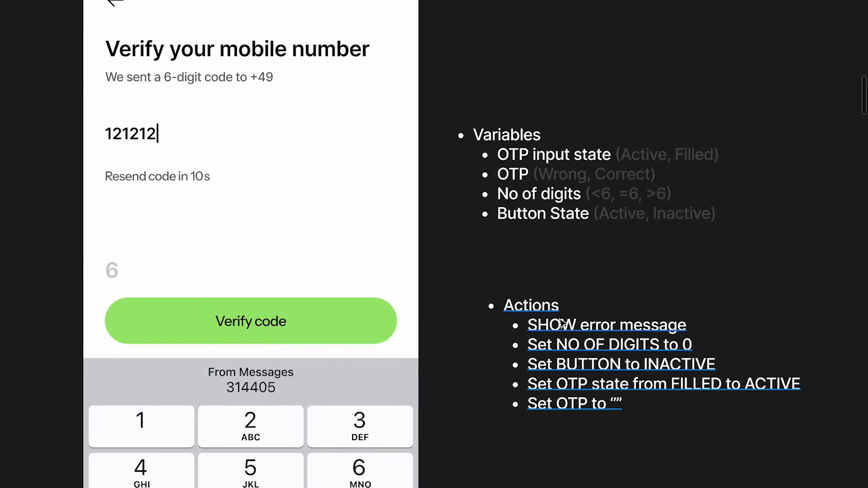
pyautogui.scroll(2, 561, 313)
pyautogui.scroll(-3, 561, 317)
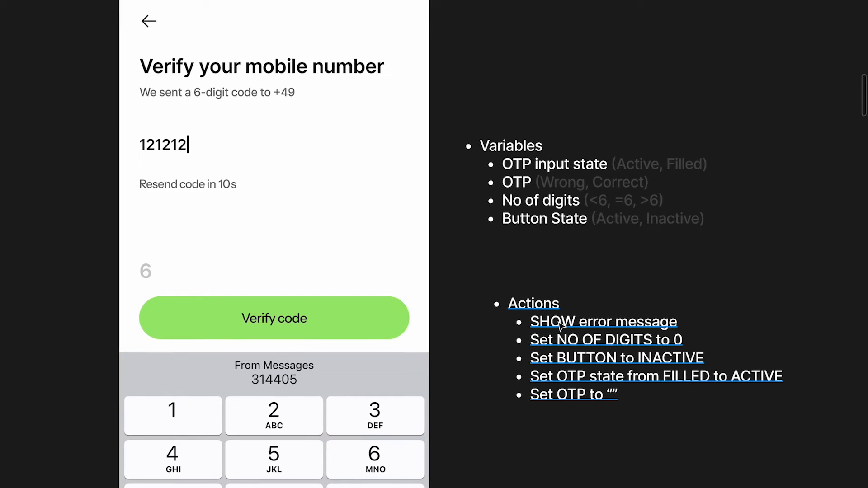
pyautogui.scroll(1, 560, 322)
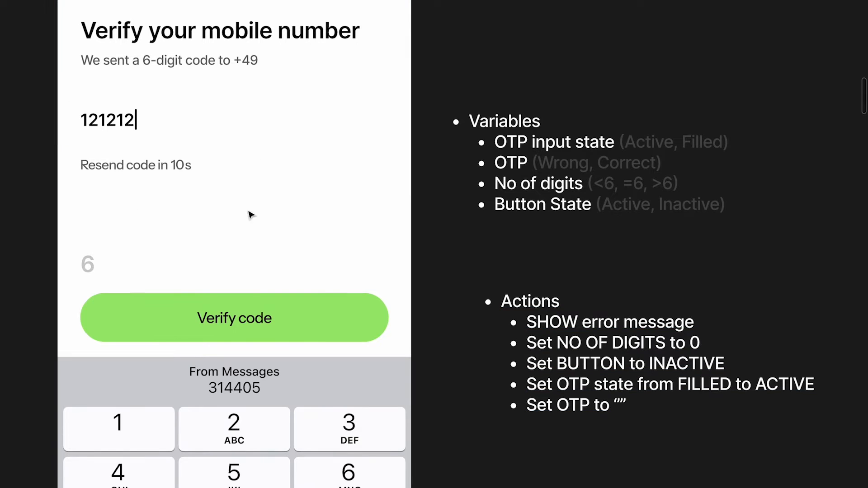
# Inspect the Actions items and OTP input state label, restore the panels with Ctrl+\, and select 'Filled'
pyautogui.doubleClick(555, 324)
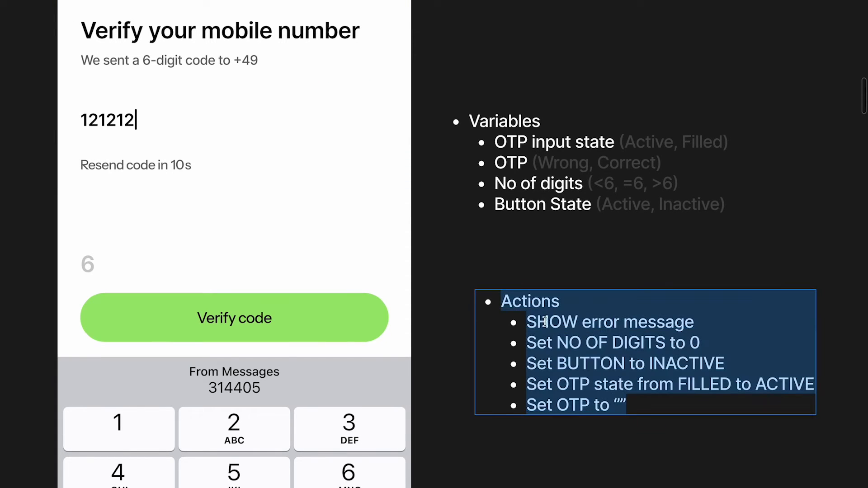
pyautogui.click(532, 322)
pyautogui.moveTo(532, 322); pyautogui.dragTo(664, 414)
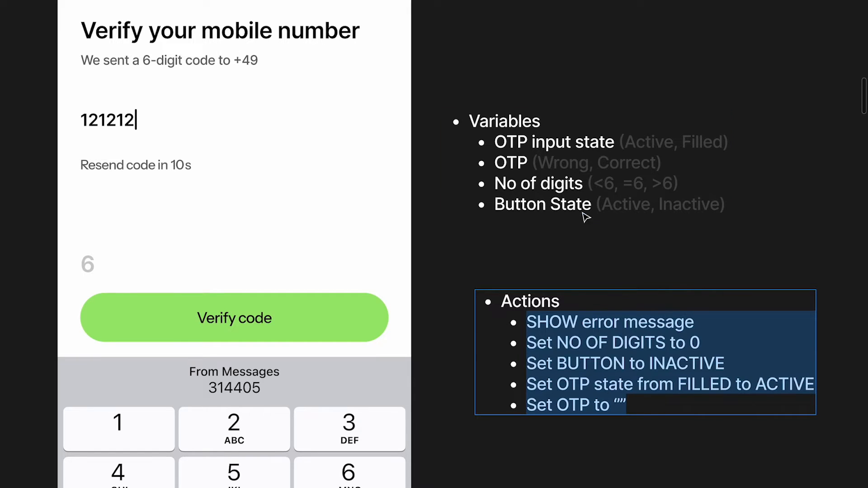
pyautogui.moveTo(494, 142); pyautogui.dragTo(599, 142)
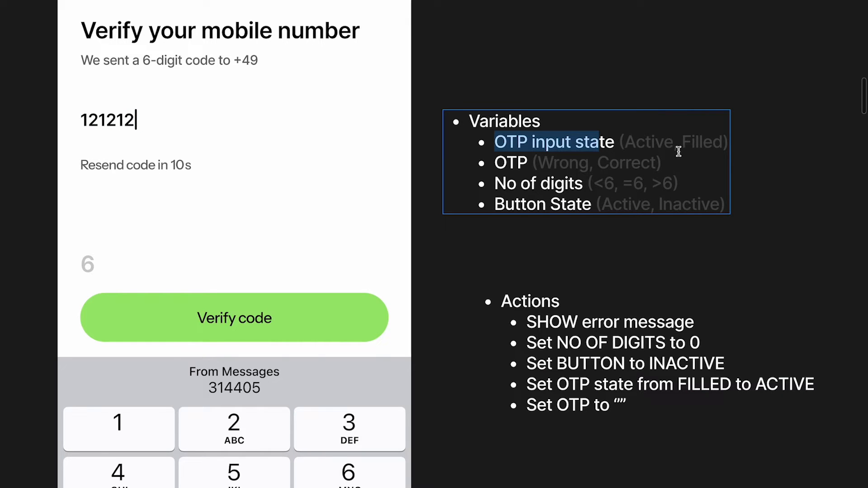
pyautogui.press('super+backslash')
pyautogui.hscroll(3, 680, 157)
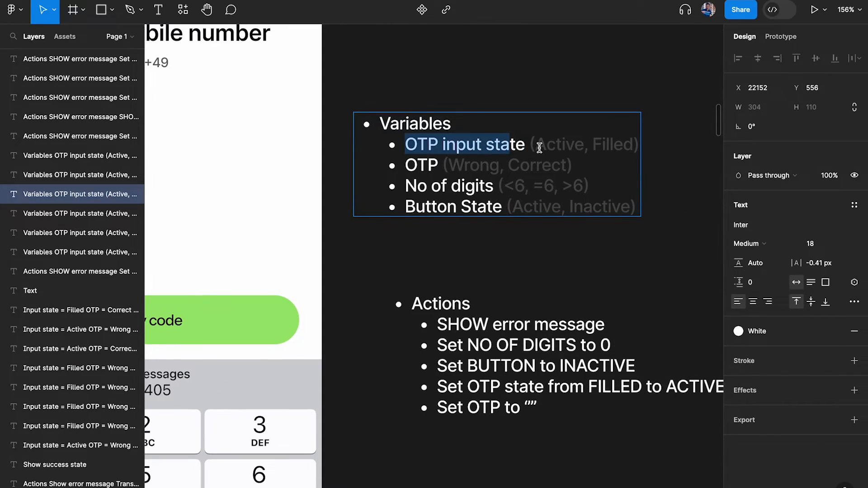
pyautogui.moveTo(593, 144); pyautogui.dragTo(632, 148)
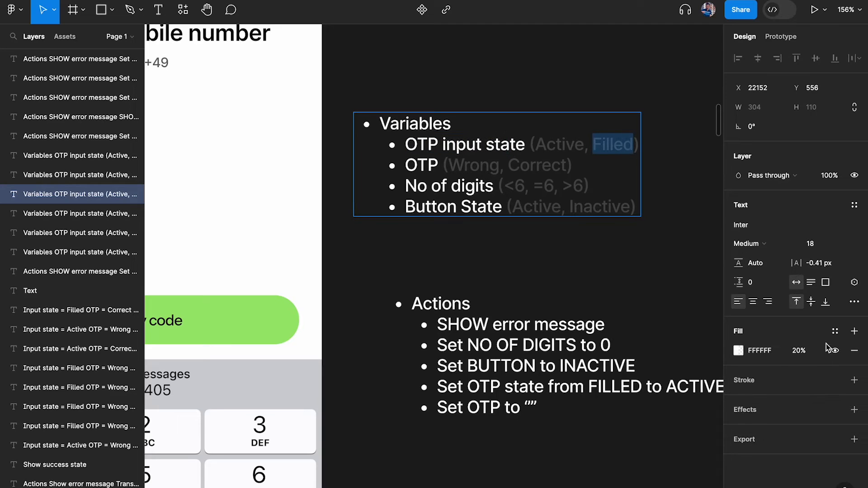
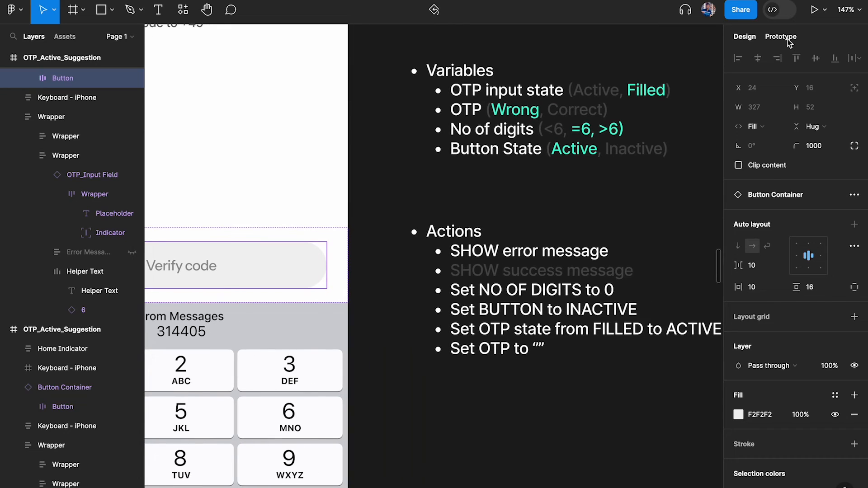
# Write the On click conditional's if condition: OTP_Active equal to OTP_Filled
pyautogui.click(781, 37)
pyautogui.click(796, 83)
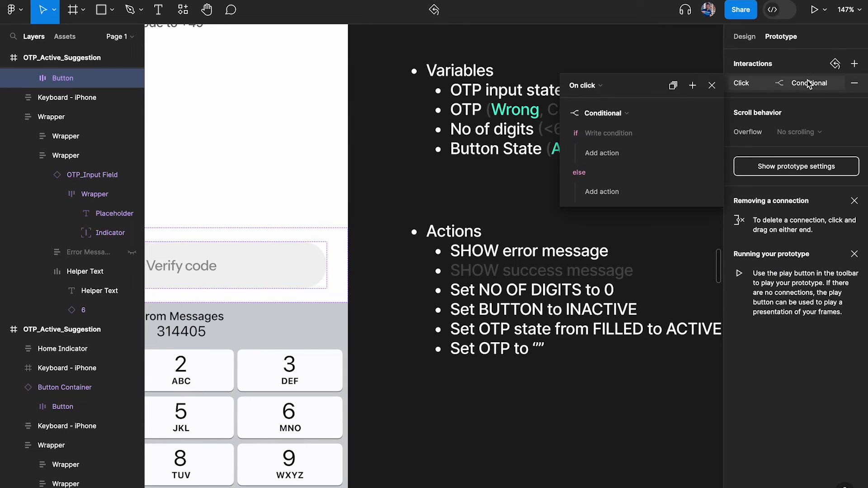
pyautogui.hotkey('ctrl', '\\')
pyautogui.click(624, 133)
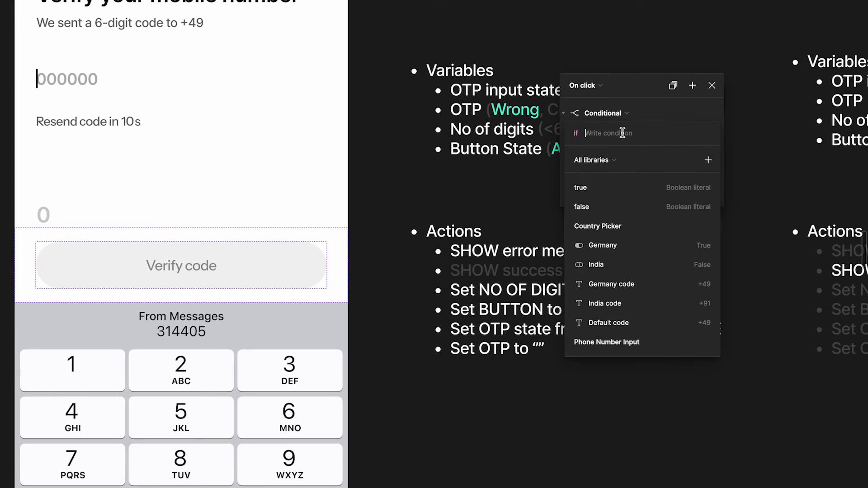
pyautogui.write('otp')
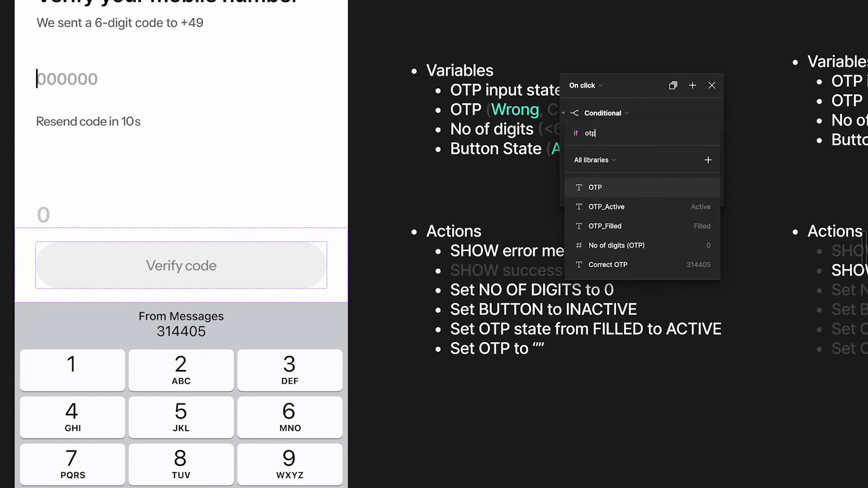
pyautogui.click(619, 207)
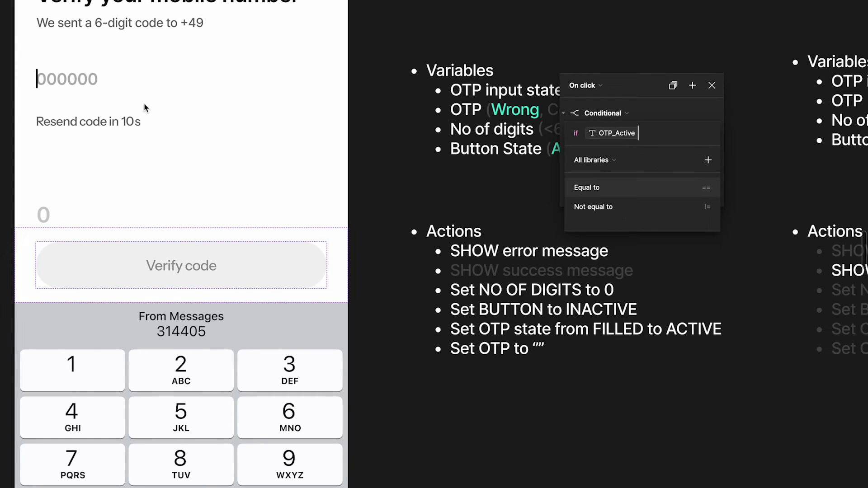
pyautogui.write('=')
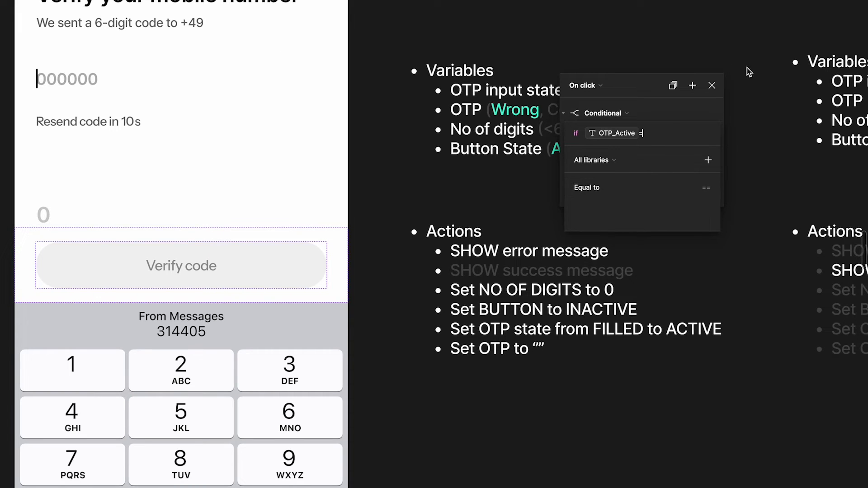
pyautogui.click(625, 186)
pyautogui.write('fil')
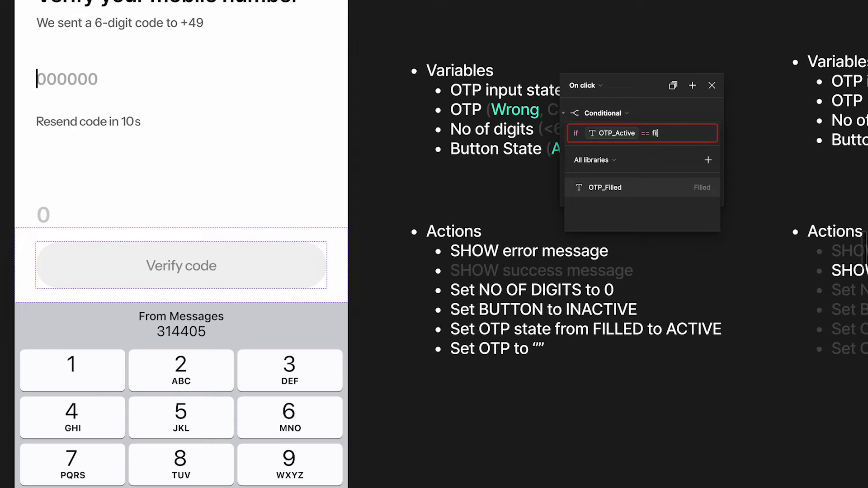
pyautogui.click(618, 191)
# Finish the condition and drag the interaction editor away from the notes
pyautogui.click(635, 86)
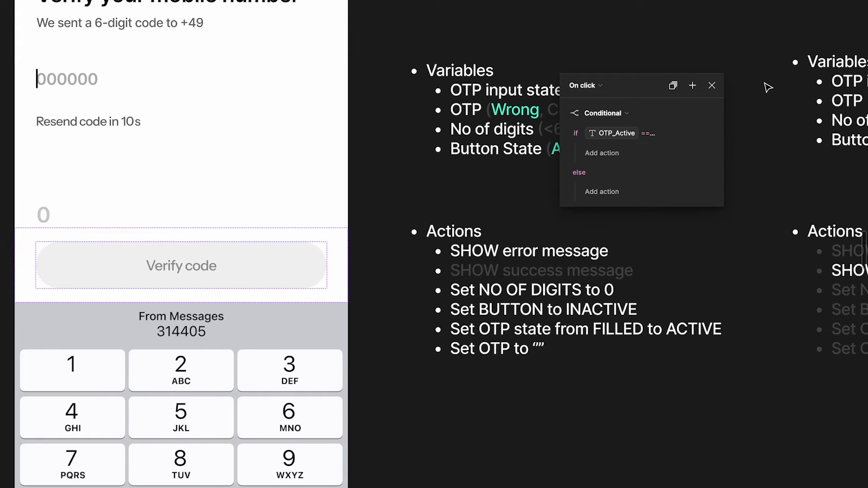
pyautogui.click(654, 136)
pyautogui.click(609, 82)
pyautogui.click(588, 86)
pyautogui.click(705, 58)
pyautogui.moveTo(651, 85); pyautogui.dragTo(710, 81)
pyautogui.hscroll(4, 631, 113)
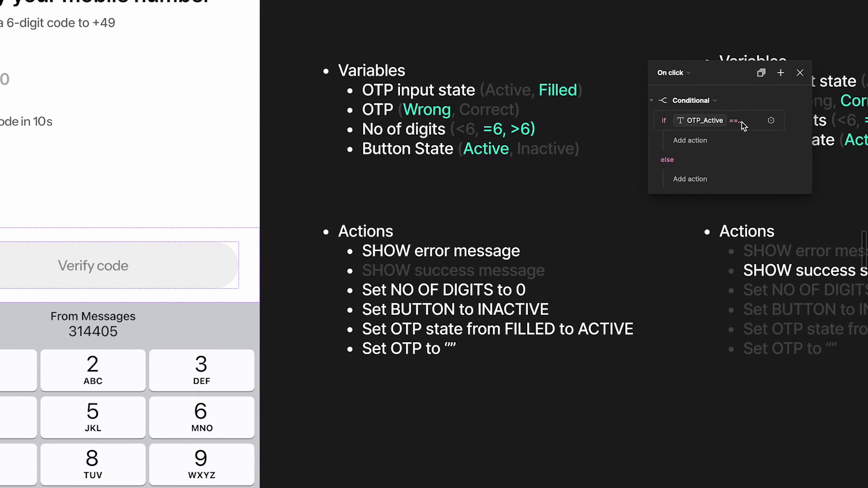
# Extend the condition with 'and OTP not equal to Correct OTP'
pyautogui.click(742, 124)
pyautogui.click(796, 121)
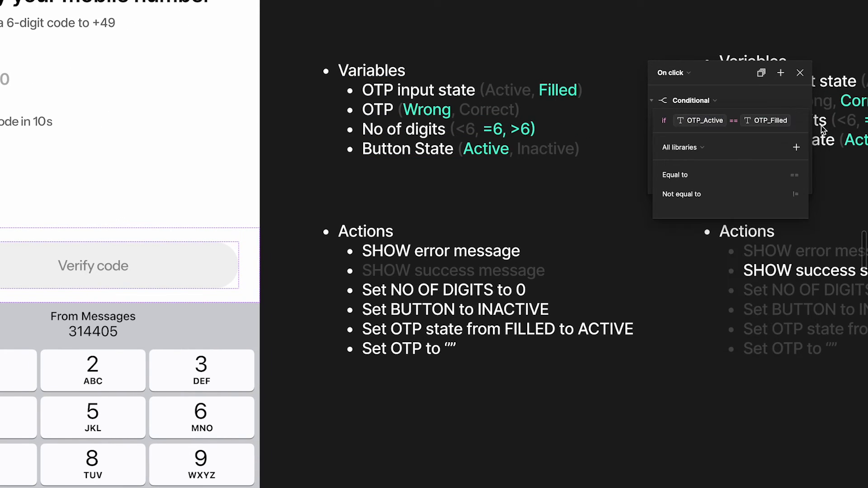
pyautogui.write('and')
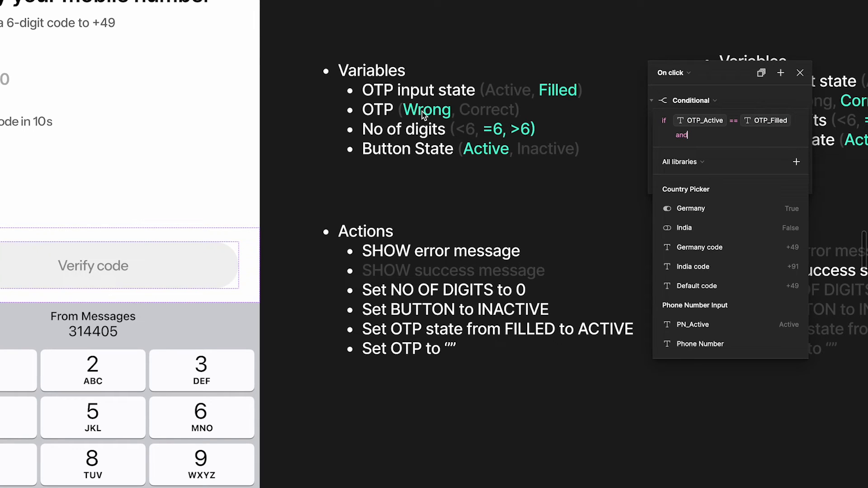
pyautogui.write(' otp')
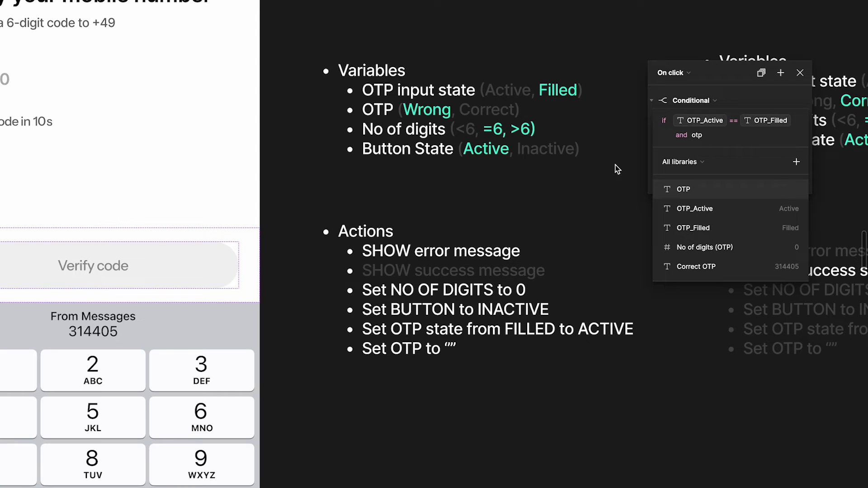
pyautogui.click(690, 192)
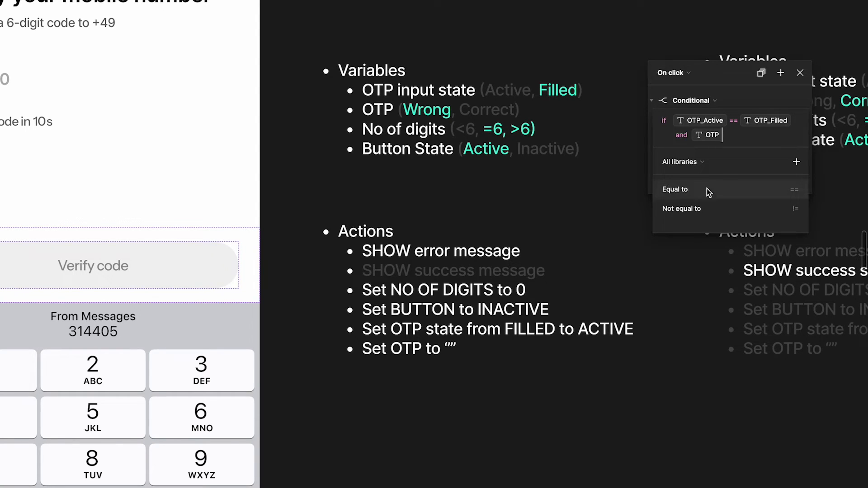
pyautogui.click(712, 190)
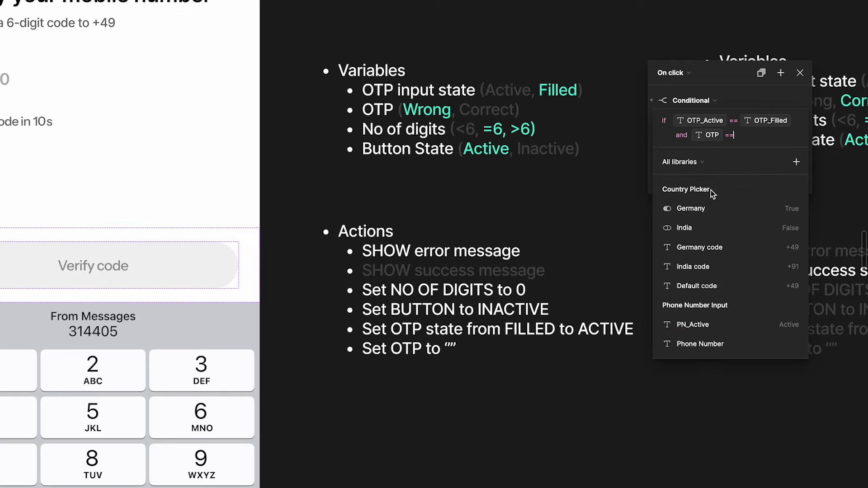
pyautogui.write('co')
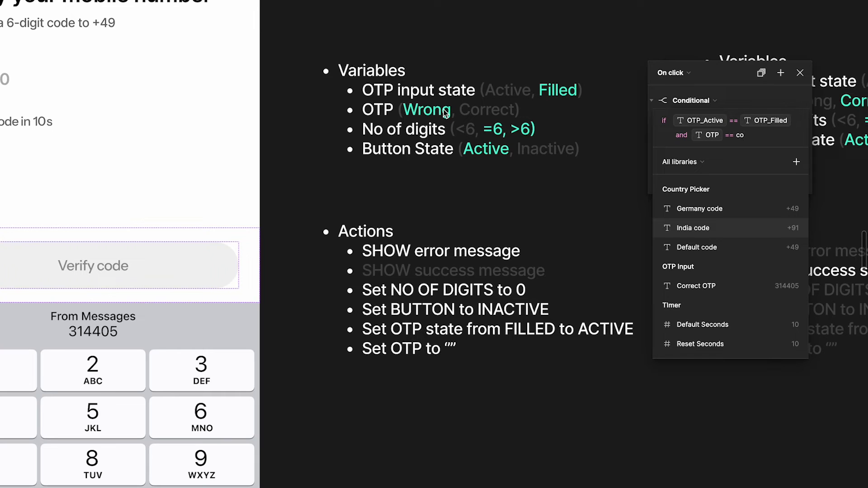
pyautogui.press('BackSpace')
pyautogui.press('BackSpace')
pyautogui.press('BackSpace')
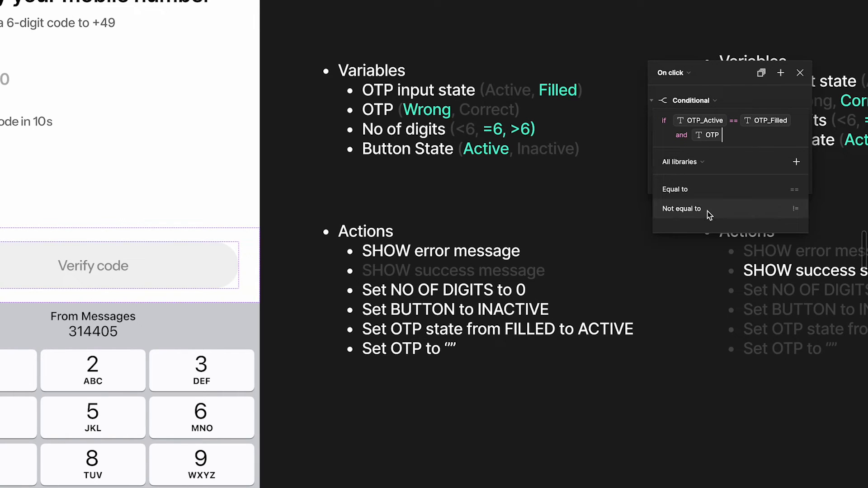
pyautogui.click(709, 213)
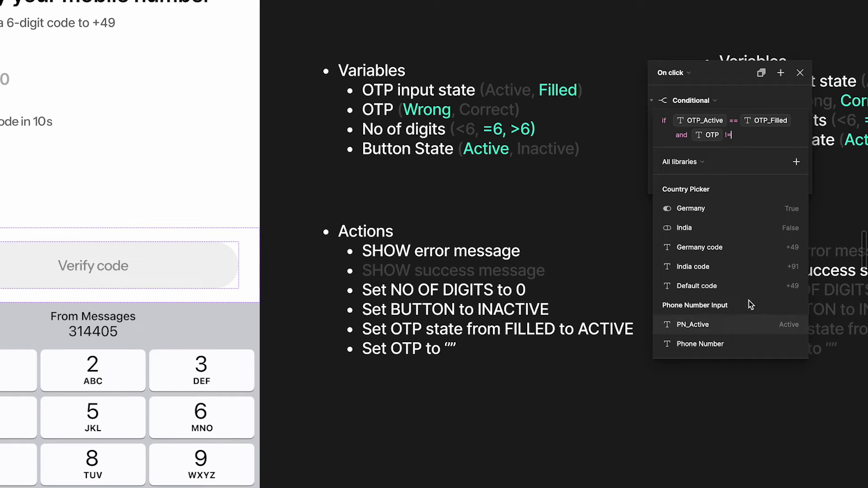
pyautogui.write('co')
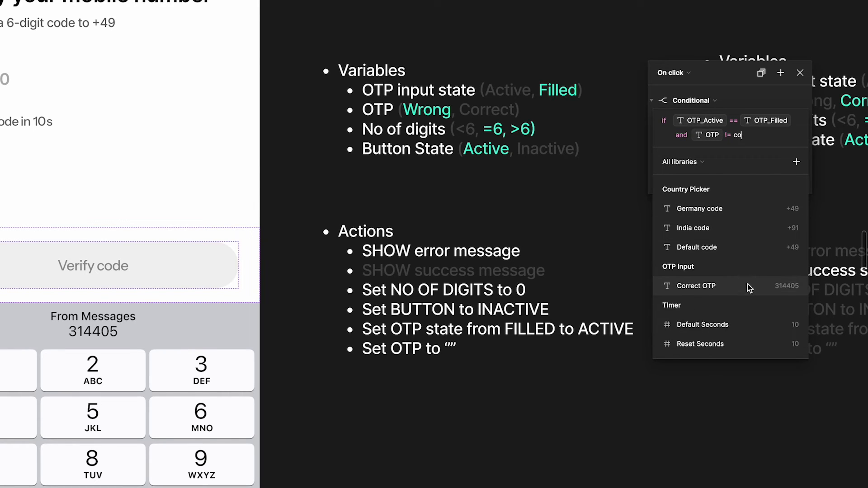
pyautogui.click(789, 287)
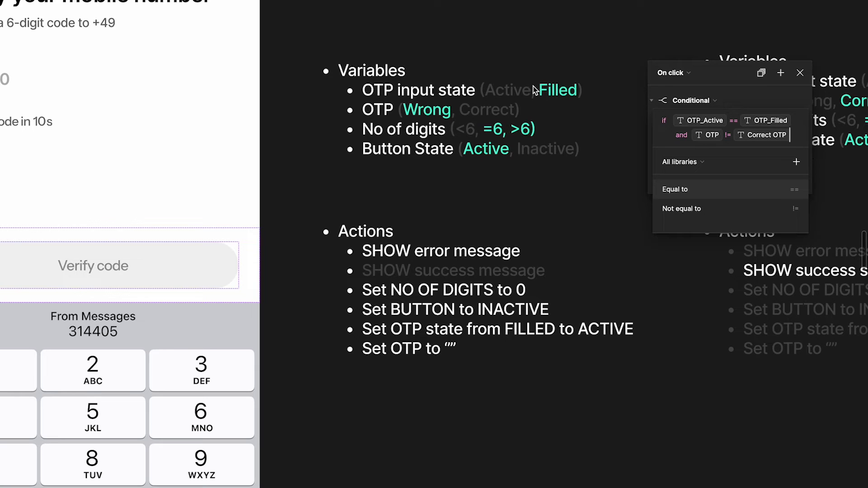
# Add 'and No of digits (OTP) >= 6 and Button == true' to the condition
pyautogui.write('and')
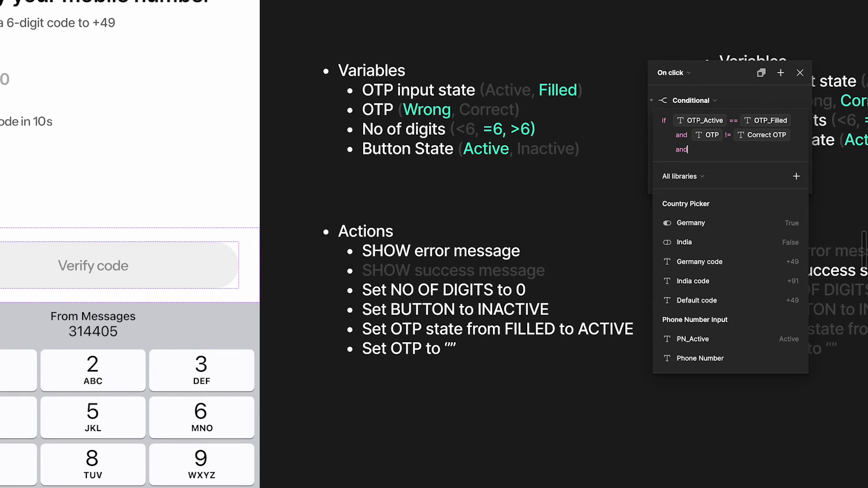
pyautogui.write(' n')
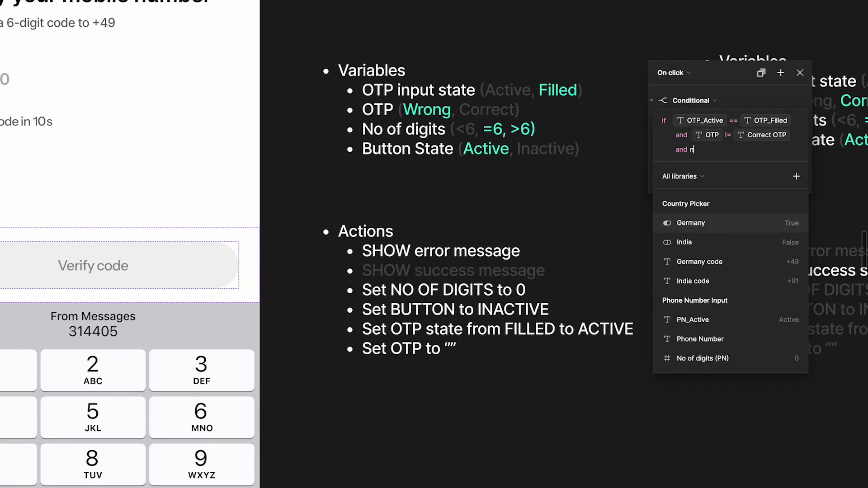
pyautogui.write('o')
pyautogui.click(721, 266)
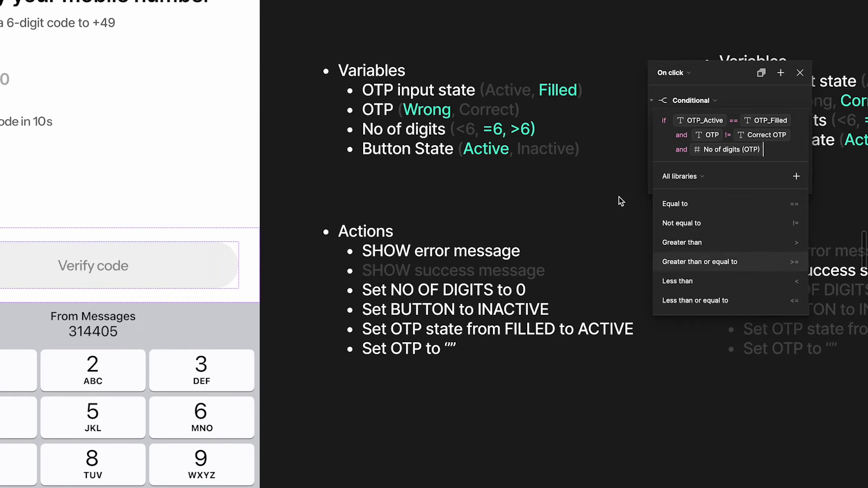
pyautogui.press('Up')
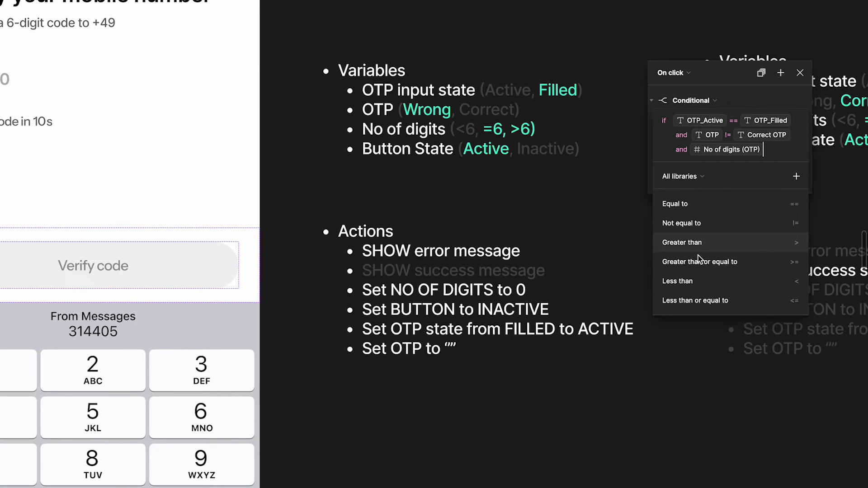
pyautogui.click(724, 265)
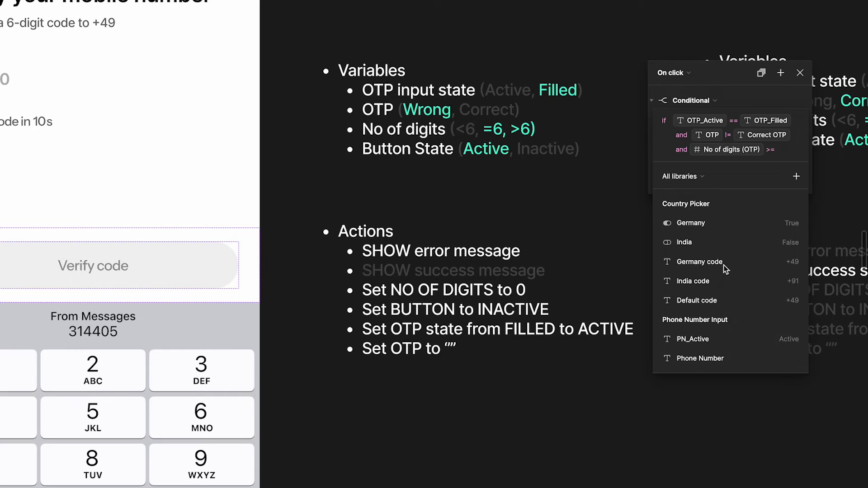
pyautogui.write('6')
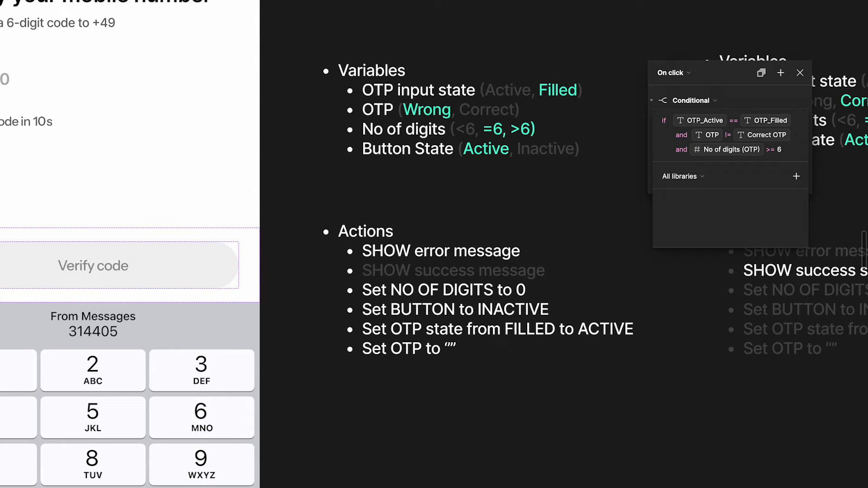
pyautogui.write(' and')
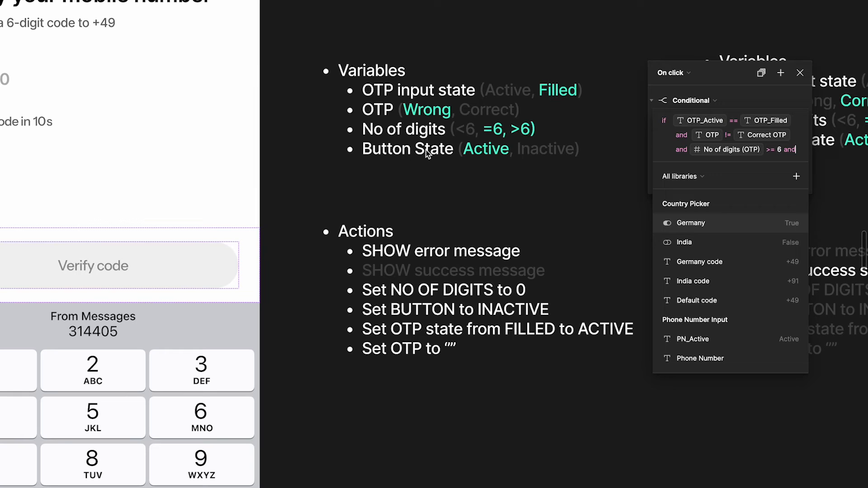
pyautogui.write(' but')
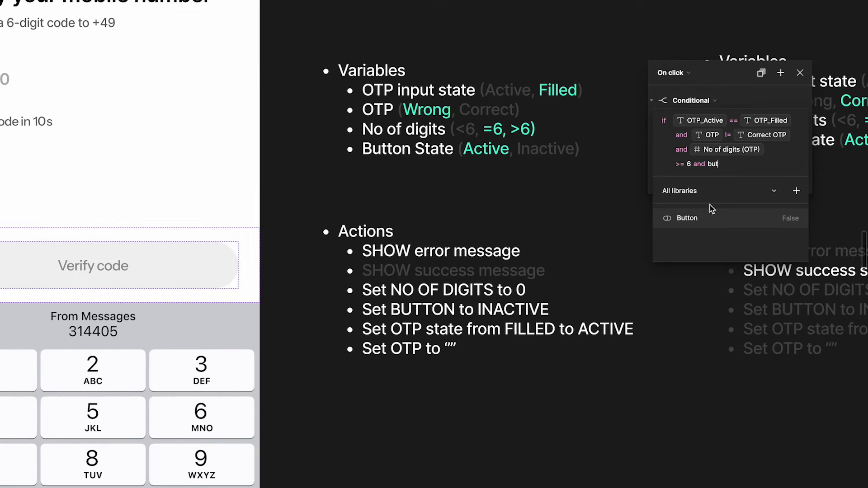
pyautogui.click(714, 216)
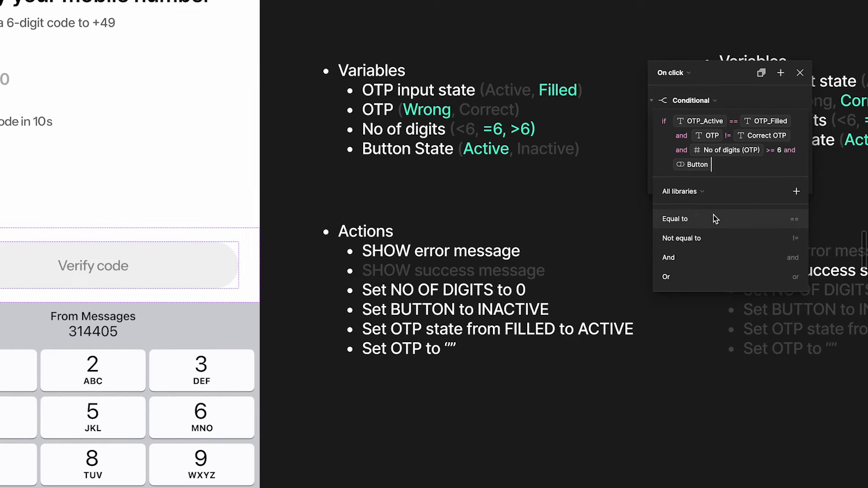
pyautogui.click(713, 215)
pyautogui.write('tru')
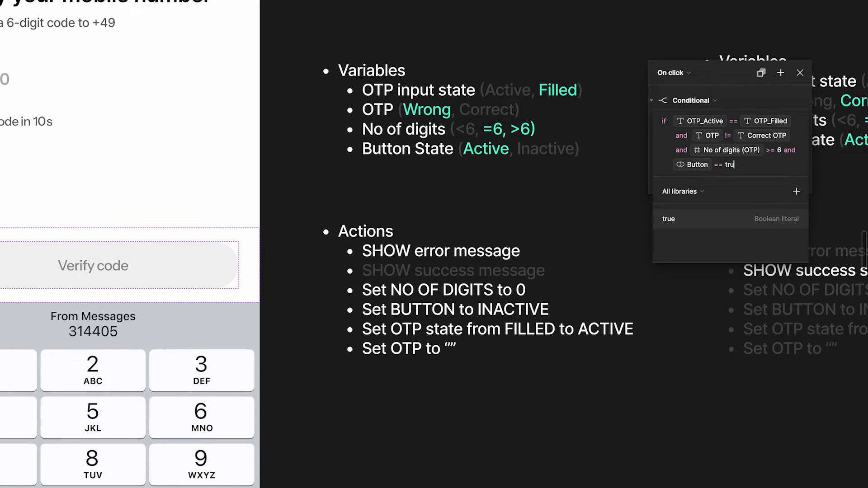
pyautogui.write('e')
pyautogui.click(742, 96)
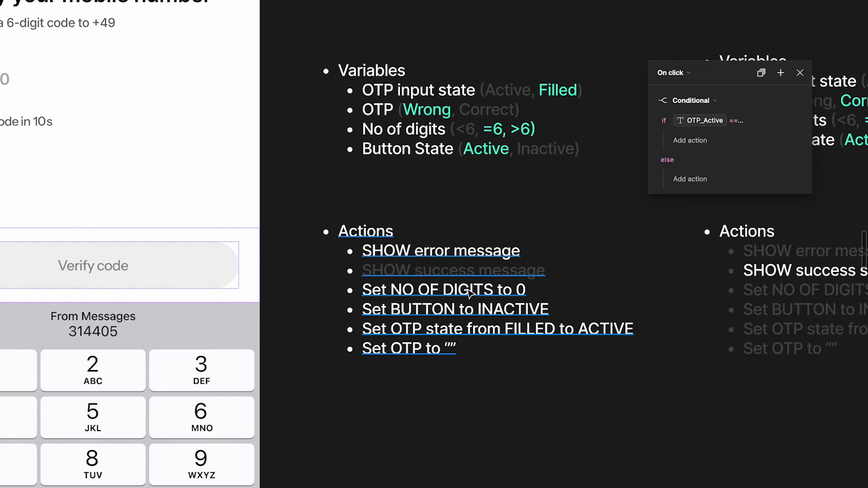
# Add a Set variable action to the if branch setting Error Message to true
pyautogui.click(698, 143)
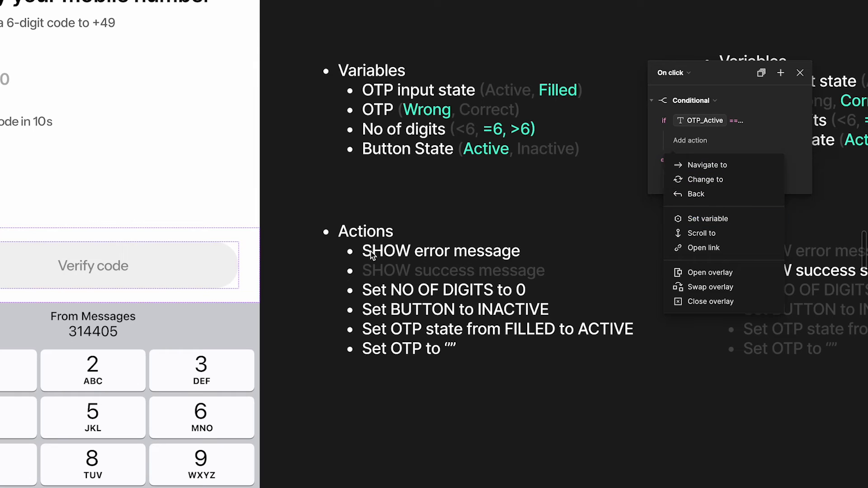
pyautogui.click(724, 219)
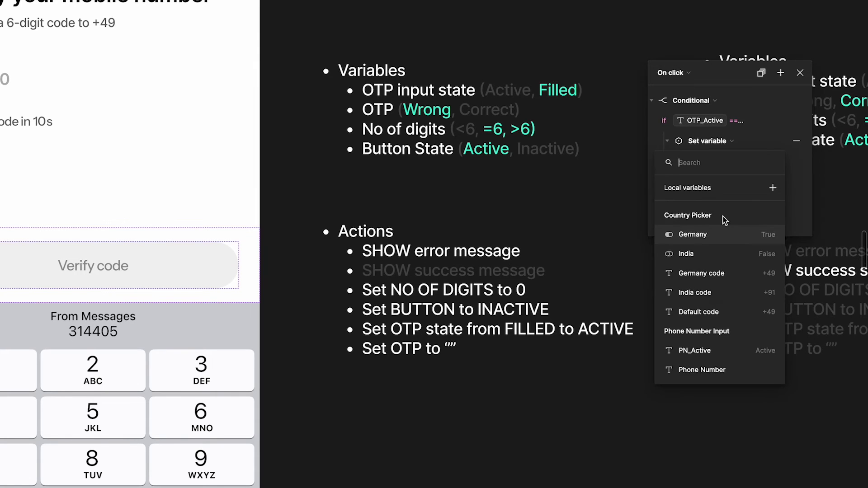
pyautogui.write('er')
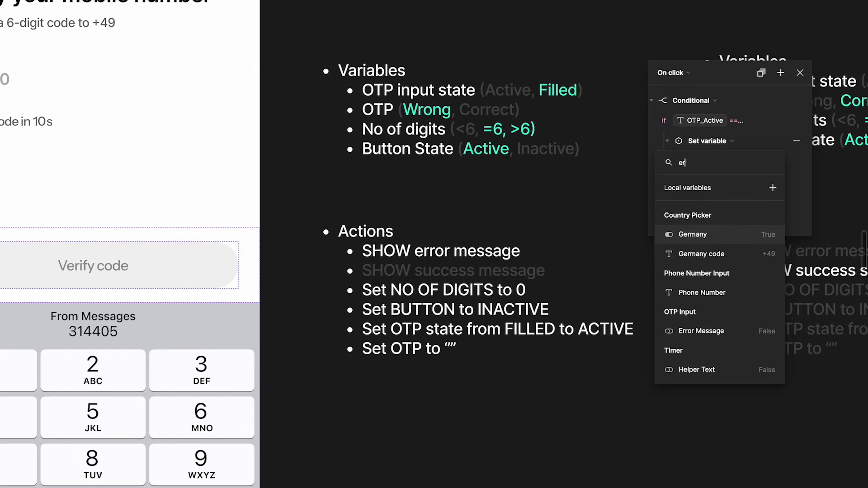
pyautogui.write('o')
pyautogui.press('BackSpace')
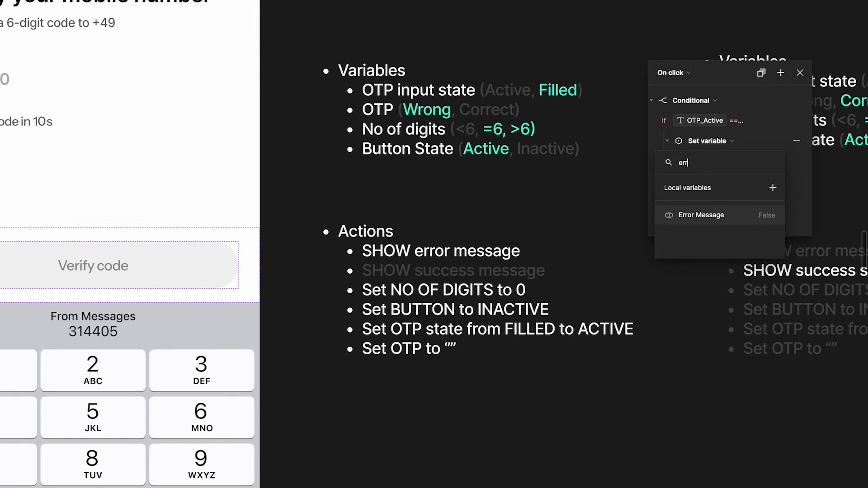
pyautogui.write('r')
pyautogui.click(745, 215)
pyautogui.write('tru')
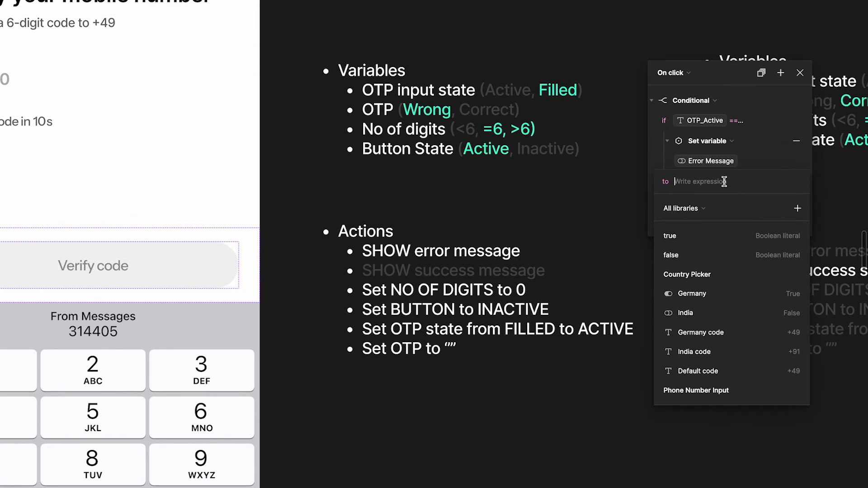
pyautogui.click(709, 236)
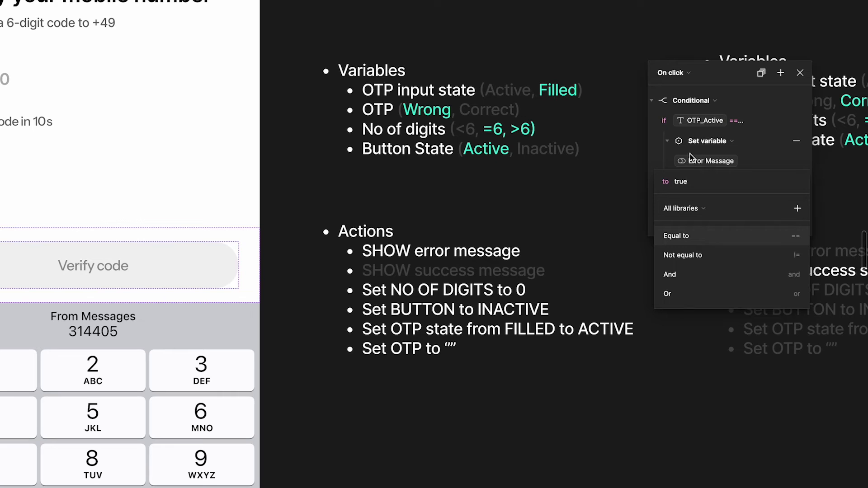
pyautogui.click(668, 148)
pyautogui.click(667, 142)
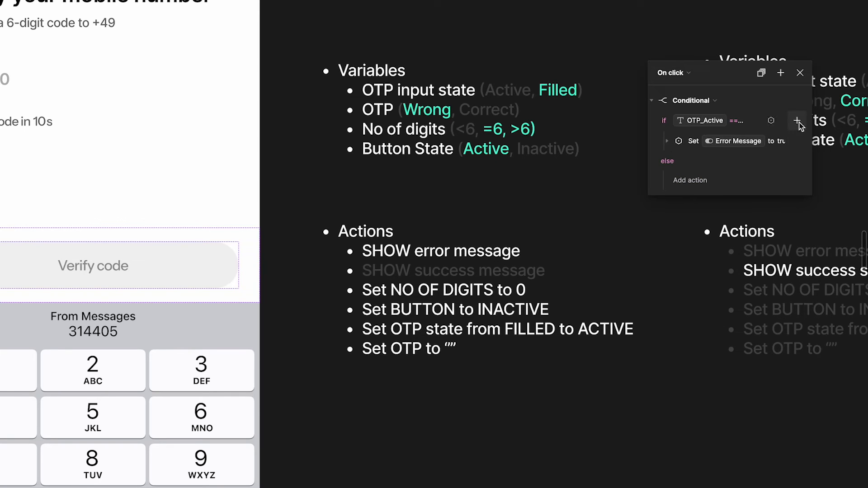
# Add a second Set variable action setting No of digits (OTP) to 0
pyautogui.click(797, 120)
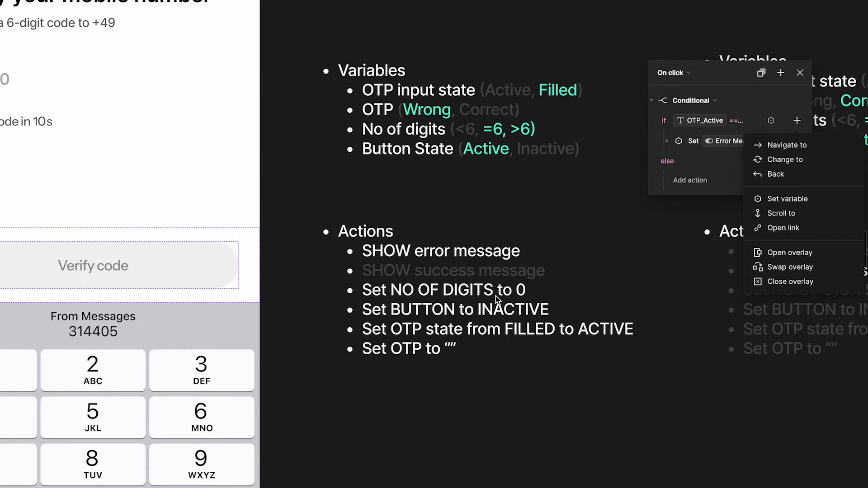
pyautogui.click(784, 199)
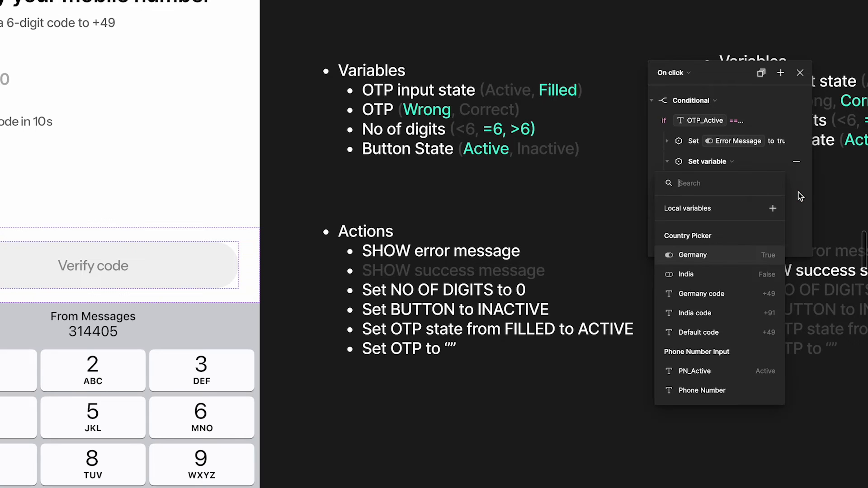
pyautogui.write('no d')
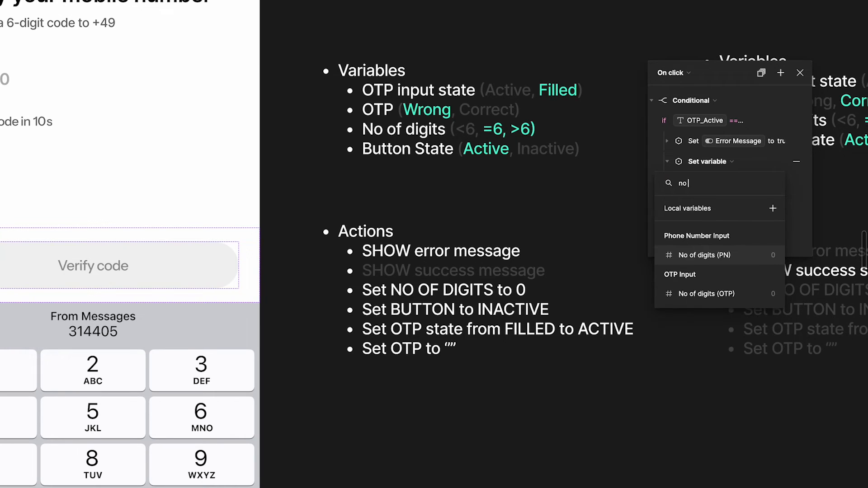
pyautogui.click(700, 294)
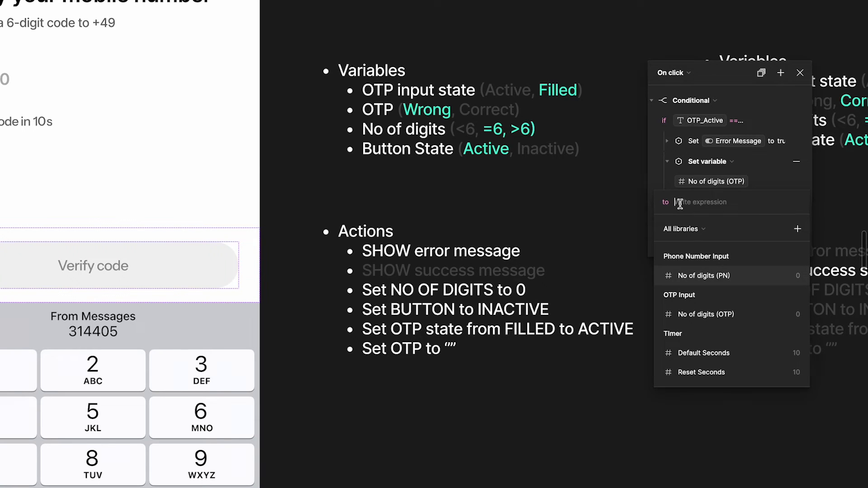
pyautogui.write('0')
pyautogui.press('Return')
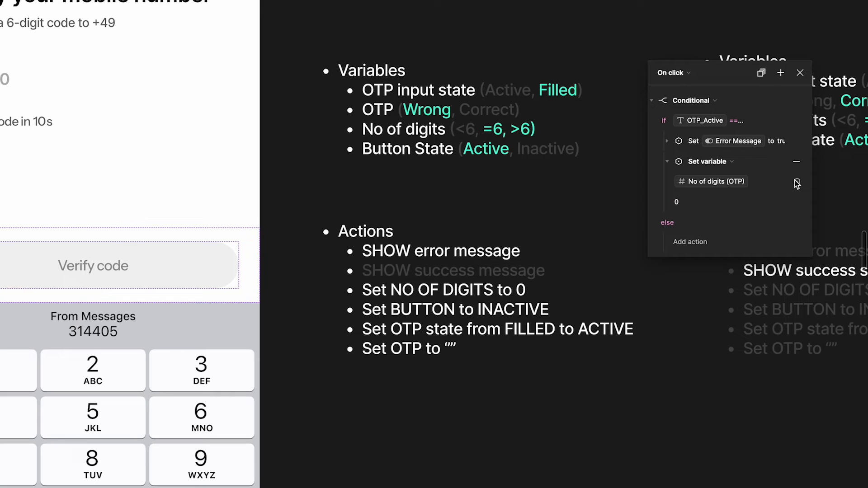
pyautogui.click(669, 164)
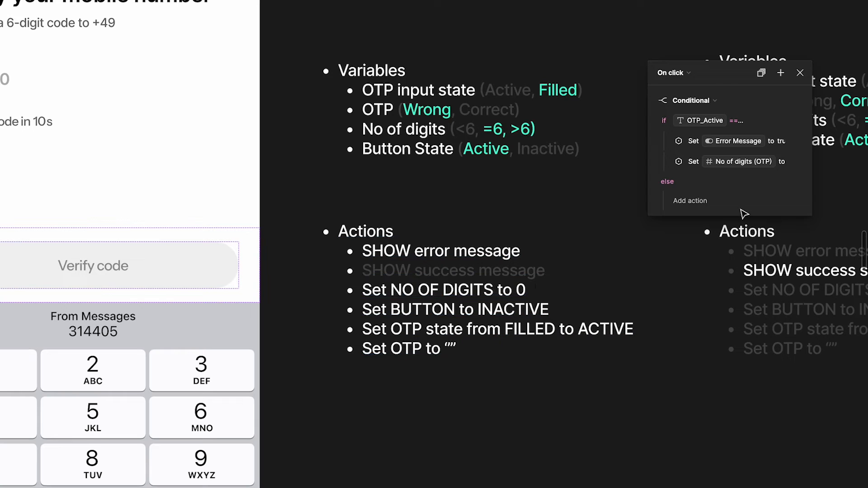
# Add a third Set variable action setting Button to false
pyautogui.click(797, 121)
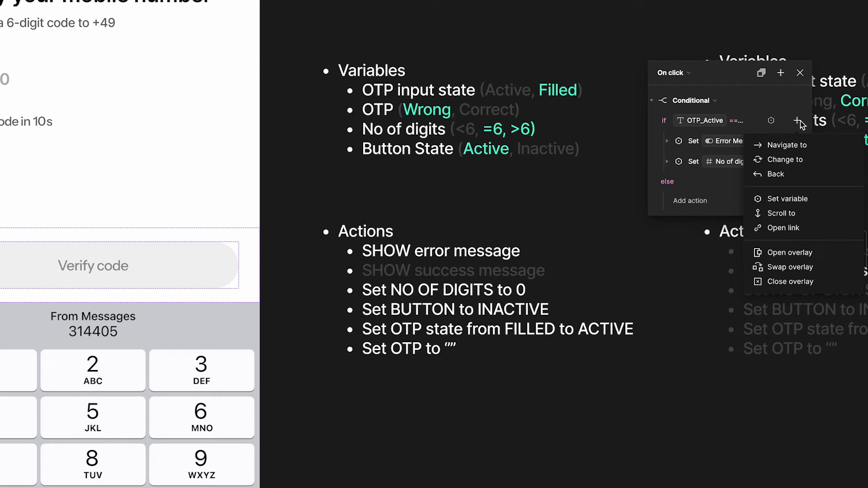
pyautogui.click(788, 199)
pyautogui.write('but')
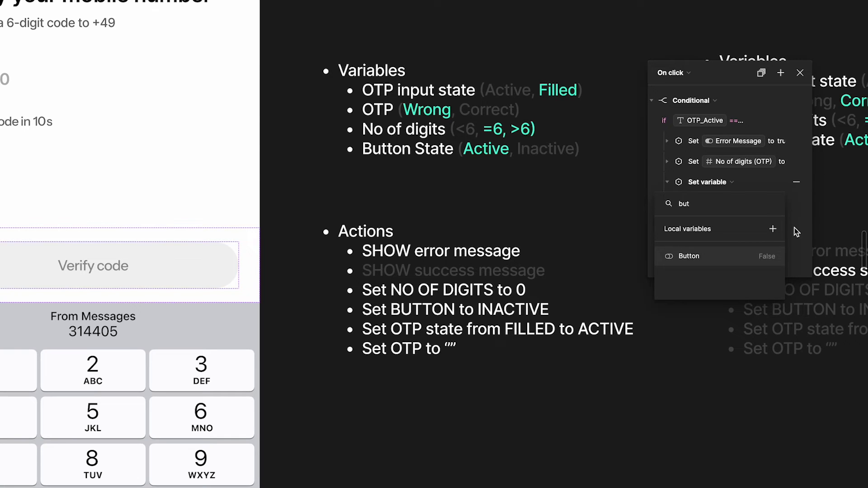
pyautogui.click(740, 260)
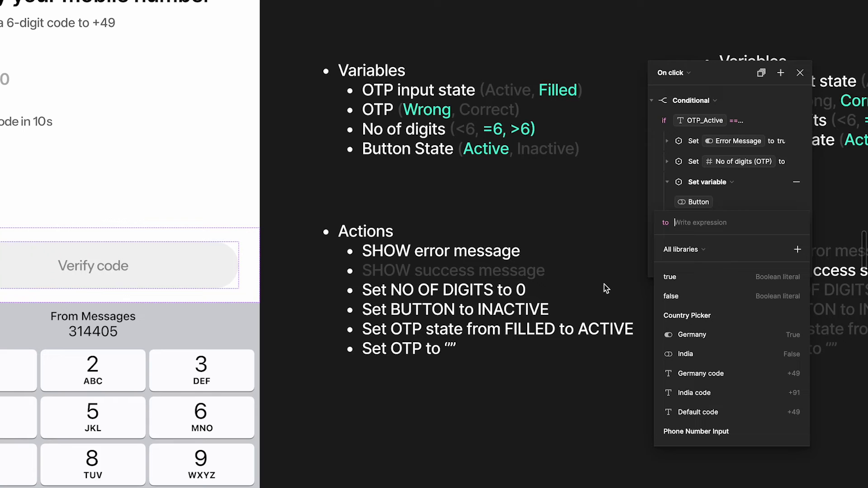
pyautogui.write('fal')
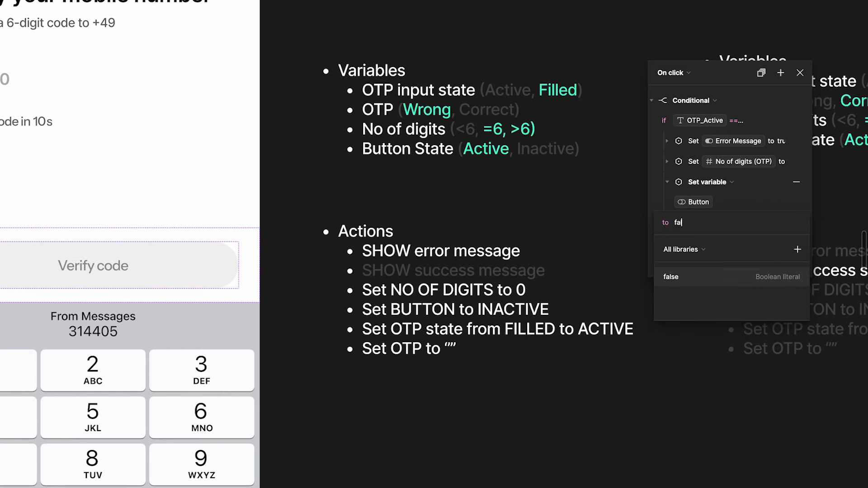
pyautogui.click(704, 279)
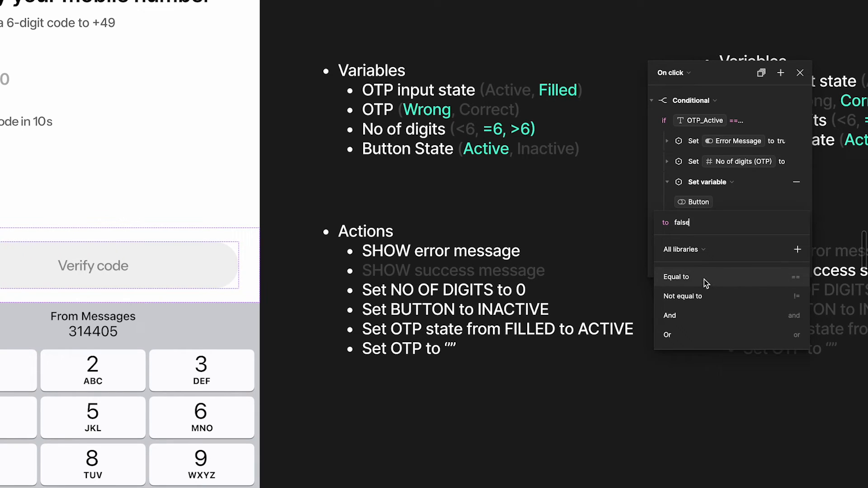
pyautogui.click(753, 197)
pyautogui.click(669, 182)
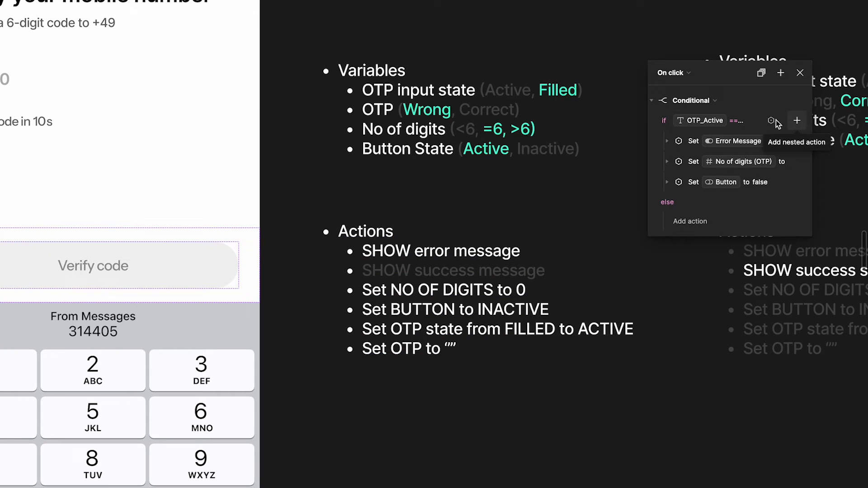
# Select the OTP input field and check its state in the Design properties
pyautogui.hscroll(-4, 511, 148)
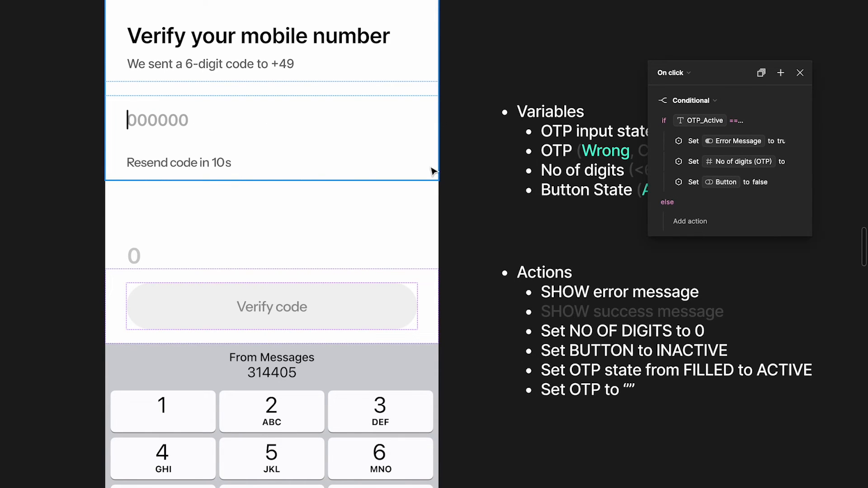
pyautogui.hscroll(3, 433, 171)
pyautogui.hscroll(-3, 433, 170)
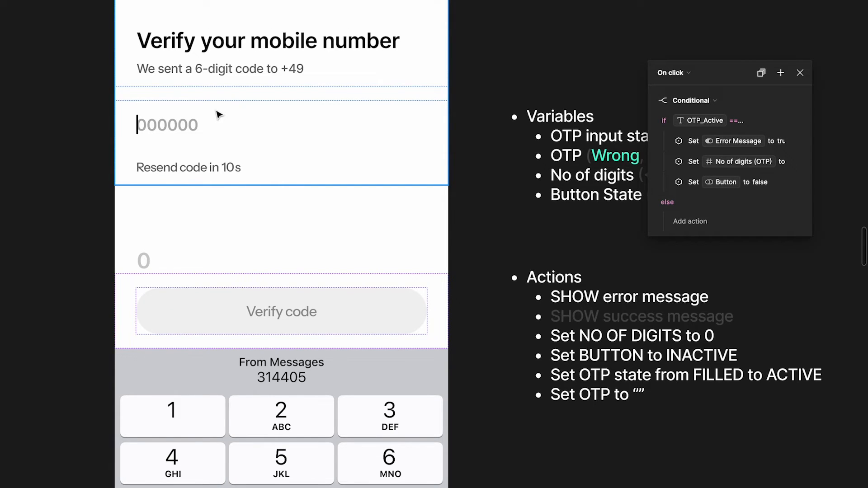
pyautogui.hotkey('ctrl', '\\')
pyautogui.click(203, 120)
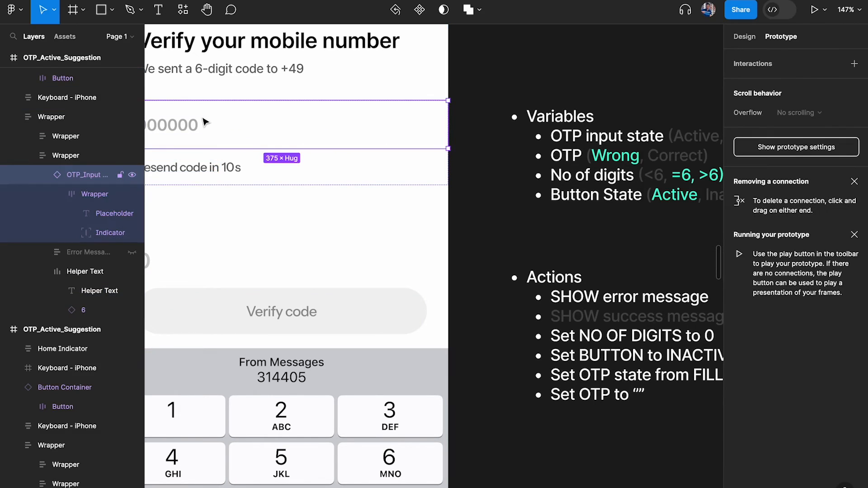
pyautogui.click(745, 36)
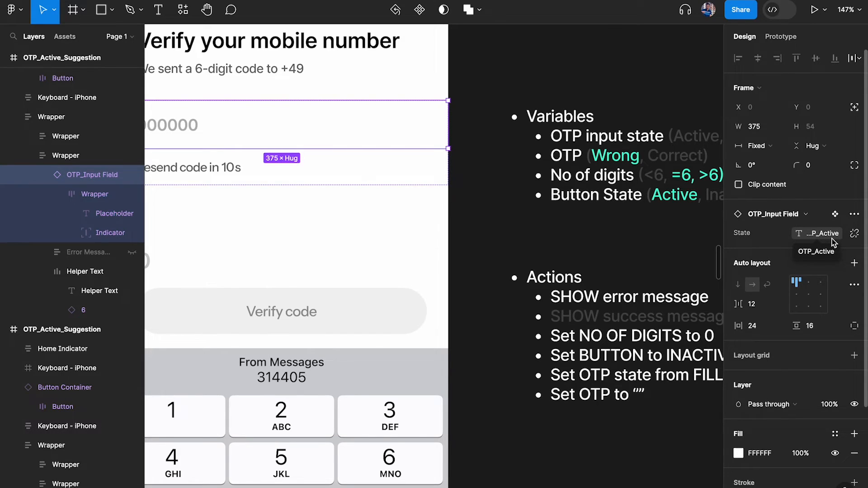
# Select the Verify code button and view its prototype interactions
pyautogui.press('super+backslash')
pyautogui.hscroll(2, 644, 281)
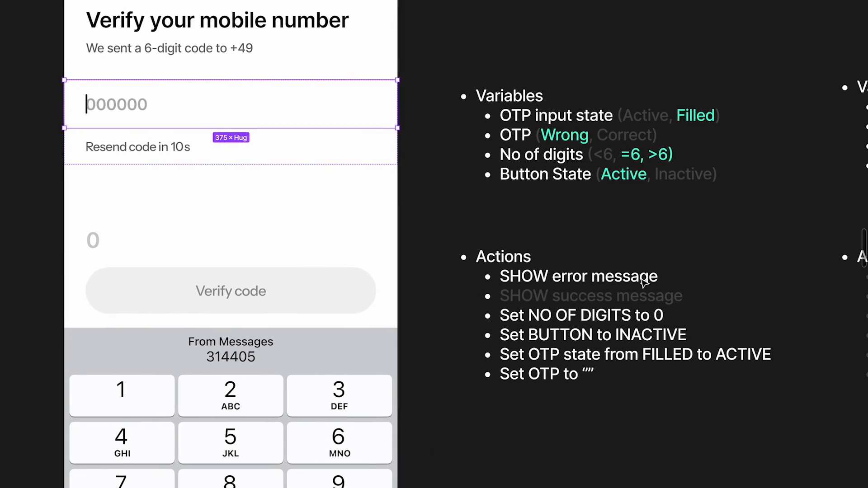
pyautogui.click(307, 309)
pyautogui.press('super+backslash')
pyautogui.click(781, 36)
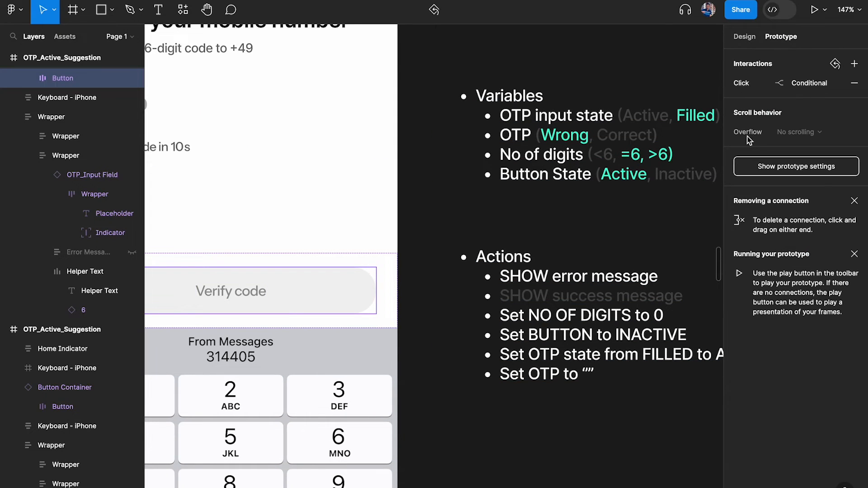
# Reopen the button's On click conditional and inspect the Set Button action
pyautogui.click(773, 83)
pyautogui.hscroll(3, 551, 199)
pyautogui.click(579, 194)
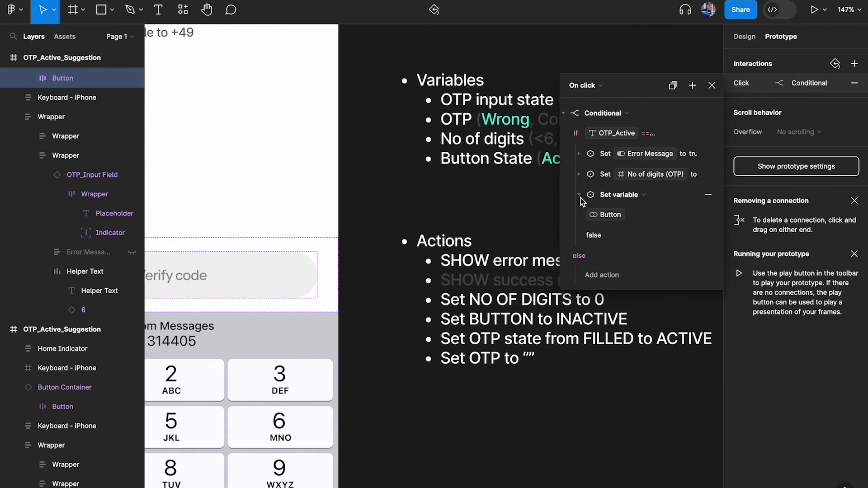
pyautogui.click(579, 195)
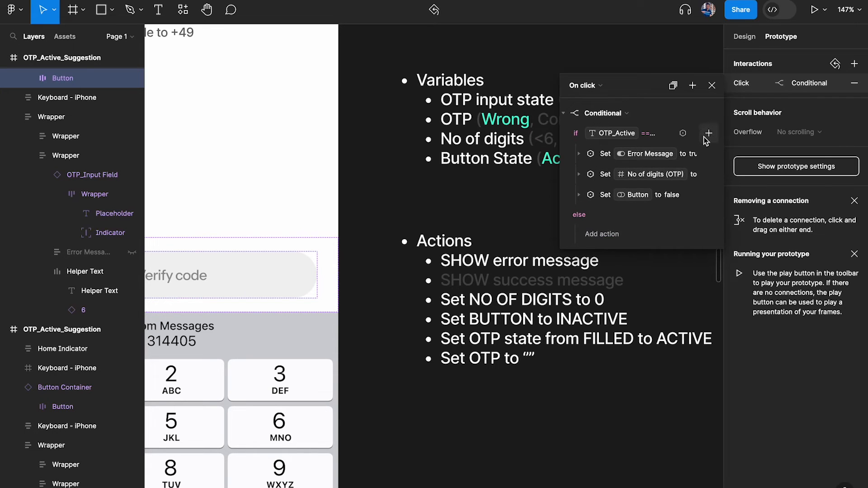
# Add a Set variable action setting OTP_Active to the string 'Active'
pyautogui.click(709, 133)
pyautogui.click(723, 211)
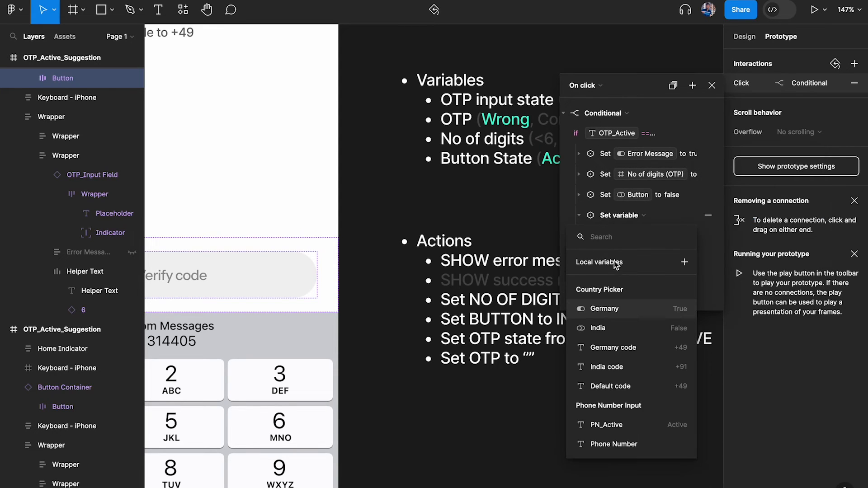
pyautogui.hscroll(-5, 271, 106)
pyautogui.scroll(1, 271, 106)
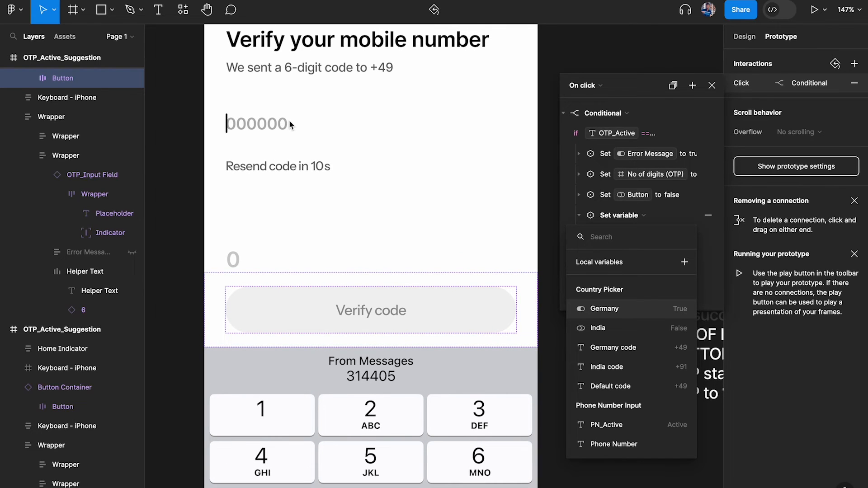
pyautogui.hscroll(5, 289, 120)
pyautogui.scroll(-1, 289, 120)
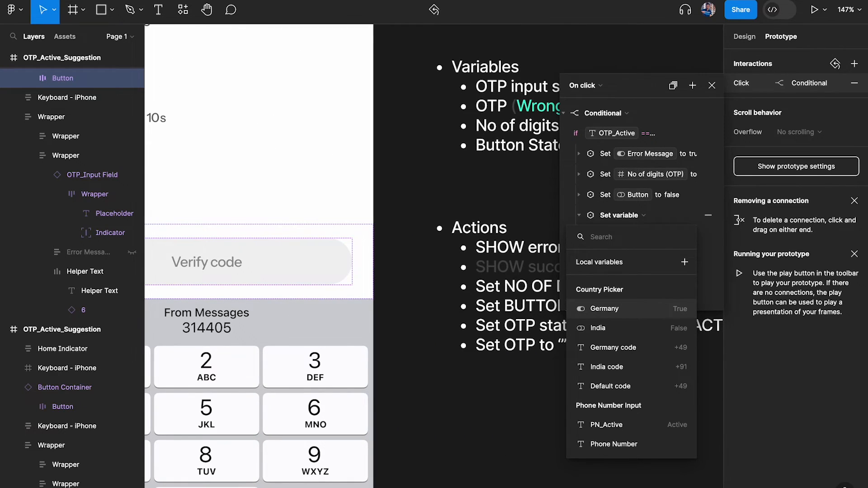
pyautogui.write('OTP')
pyautogui.click(663, 308)
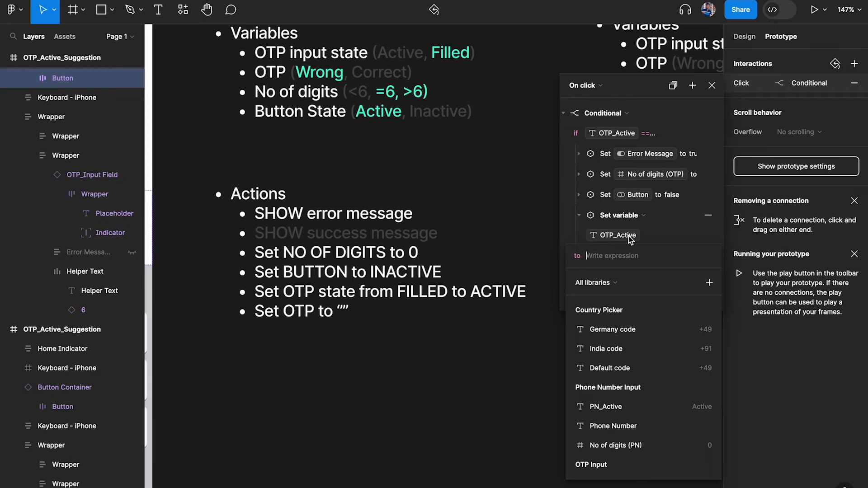
pyautogui.write('Active')
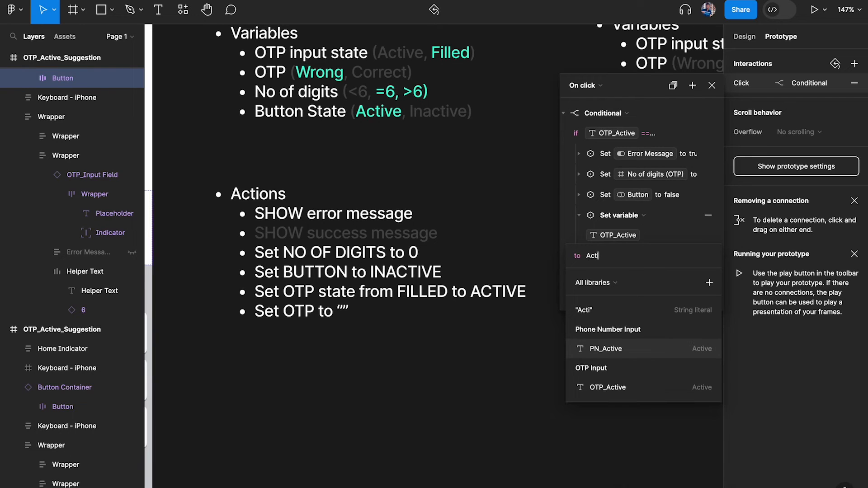
pyautogui.click(640, 317)
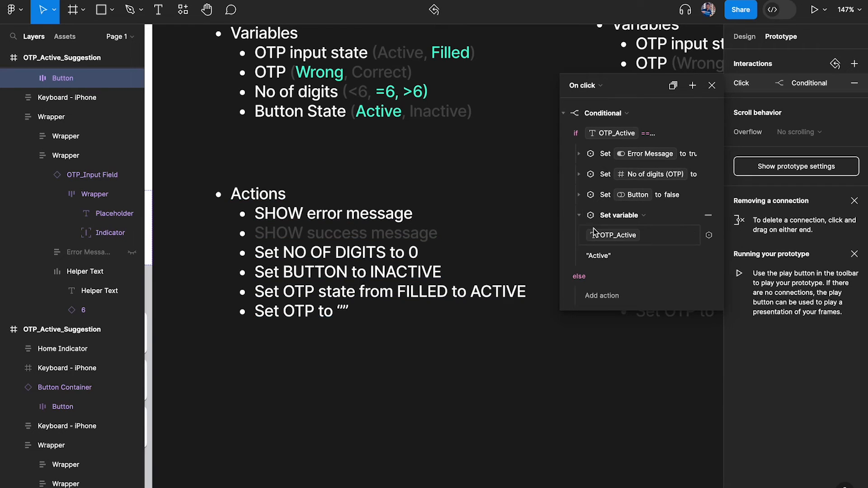
pyautogui.click(579, 215)
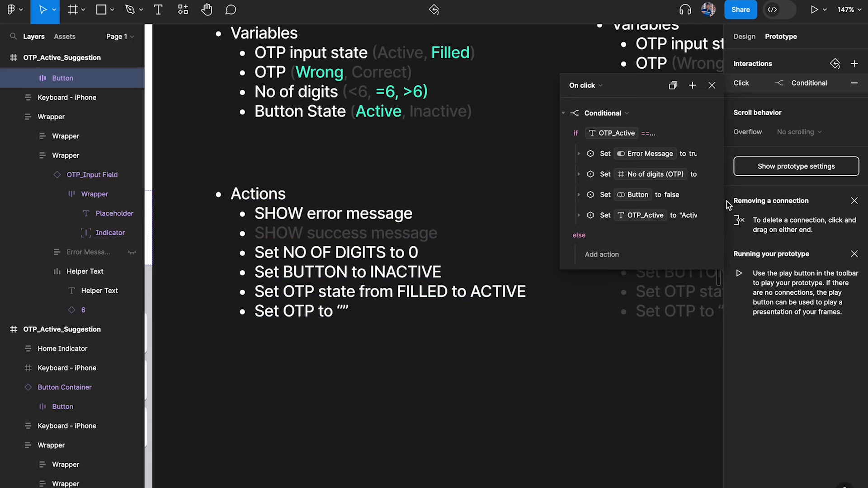
# Add a Set variable action setting OTP to an empty string ""
pyautogui.click(709, 133)
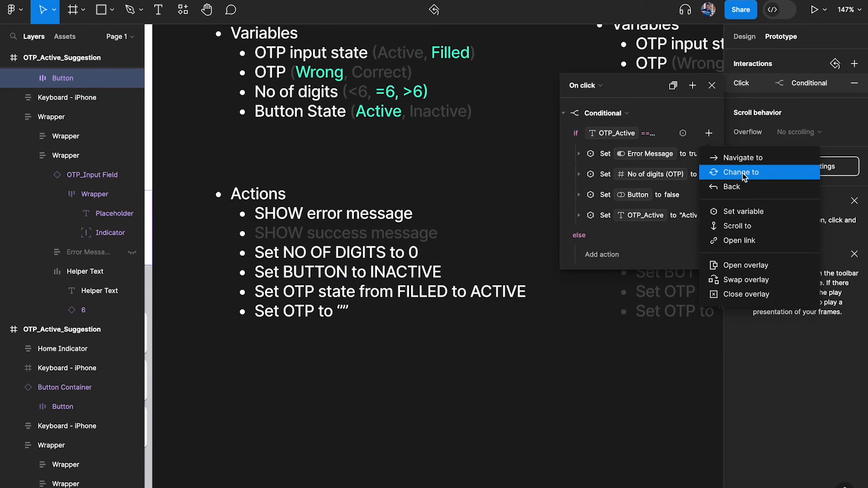
pyautogui.click(744, 212)
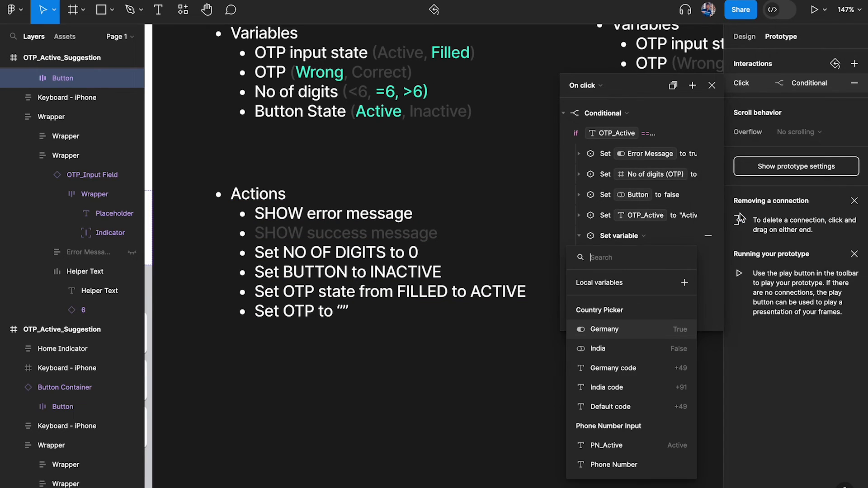
pyautogui.write('ot')
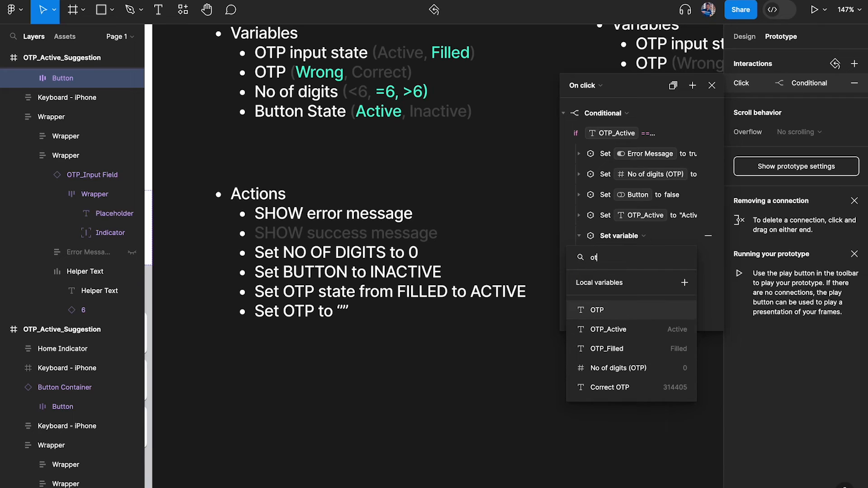
pyautogui.click(627, 312)
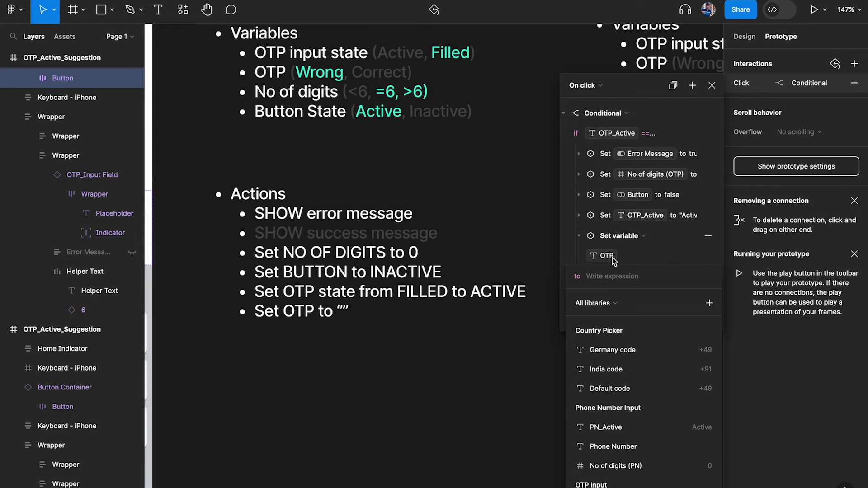
pyautogui.write('""')
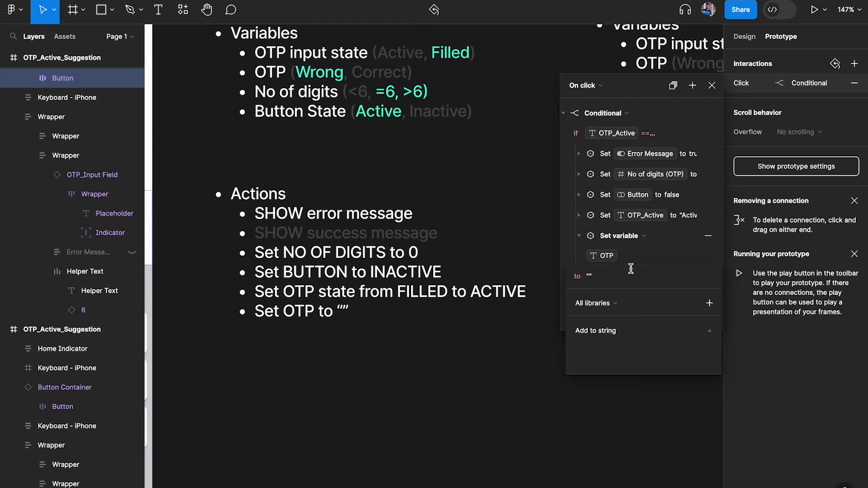
pyautogui.press('Return')
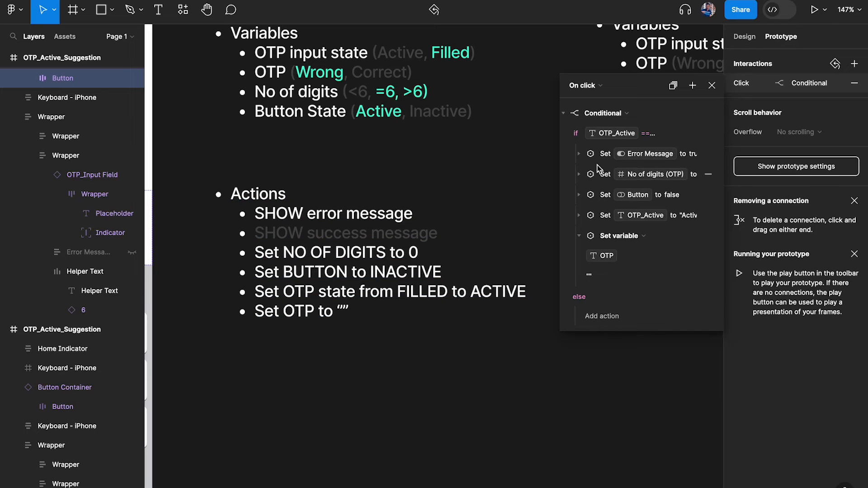
# Collapse the conditional block and close the interaction editor
pyautogui.click(564, 113)
pyautogui.click(711, 85)
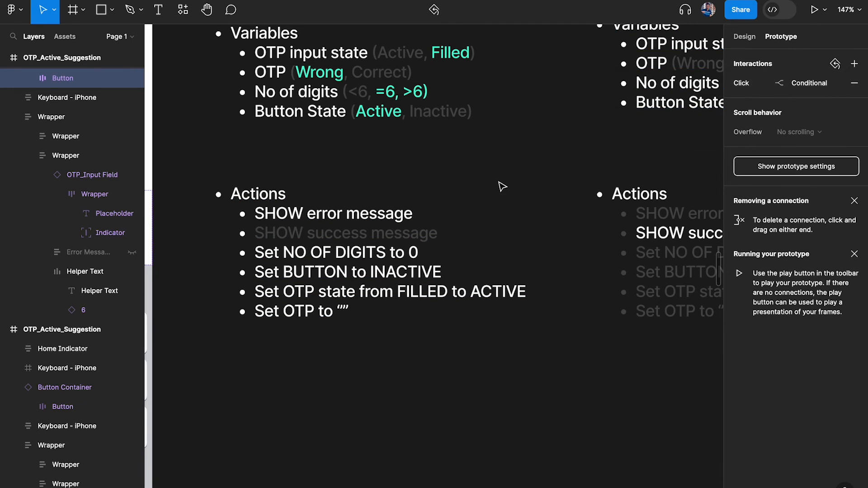
pyautogui.scroll(-3, 501, 185)
pyautogui.hscroll(-5, 500, 186)
pyautogui.scroll(-5, 501, 186)
pyautogui.click(424, 65)
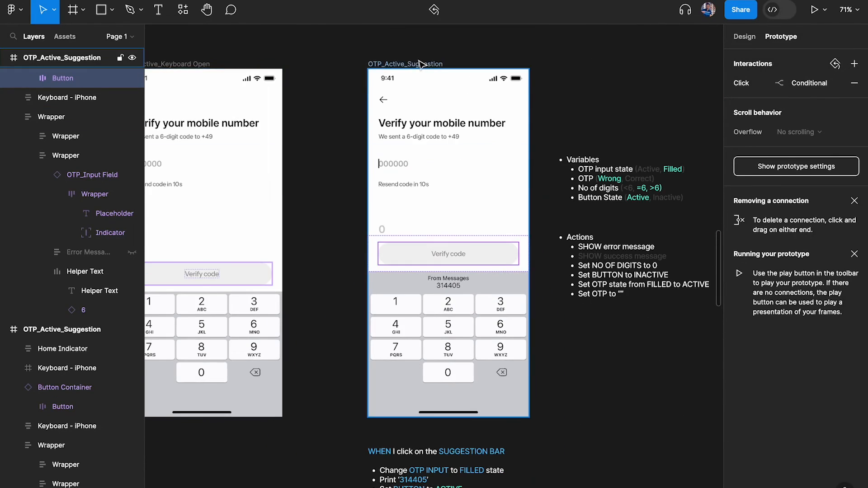
pyautogui.hotkey('shift', 'space')
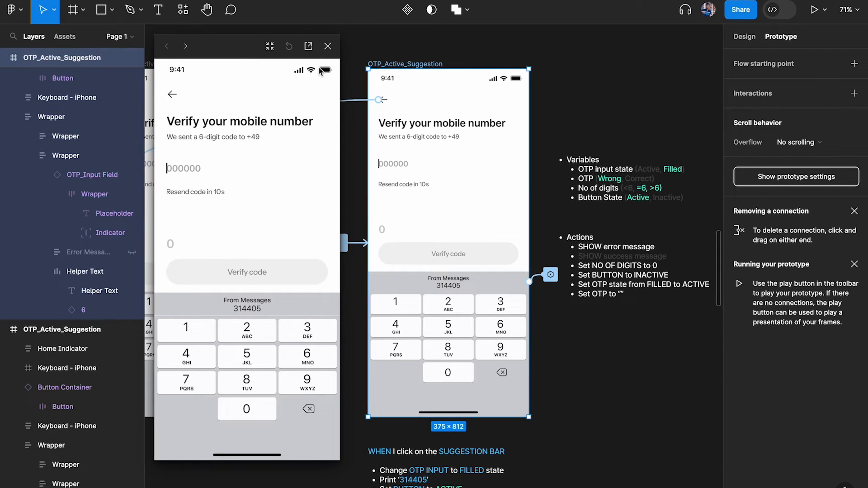
pyautogui.moveTo(231, 57); pyautogui.dragTo(221, 48)
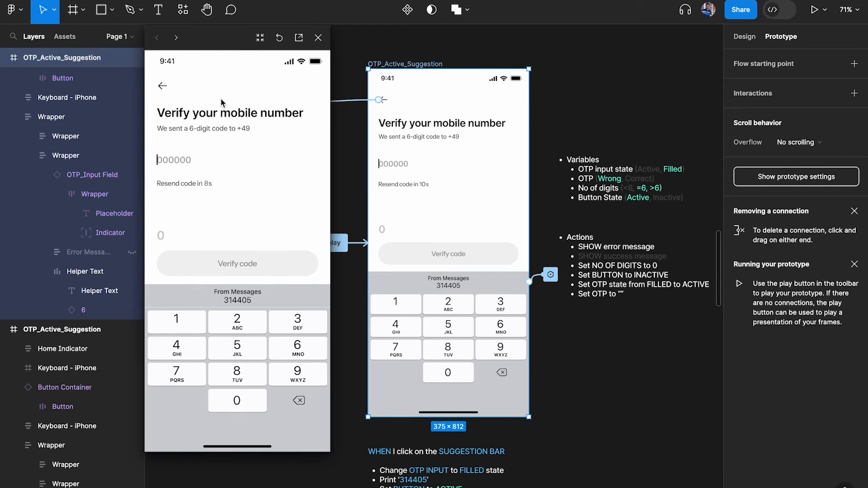
pyautogui.hotkey('shift', '2')
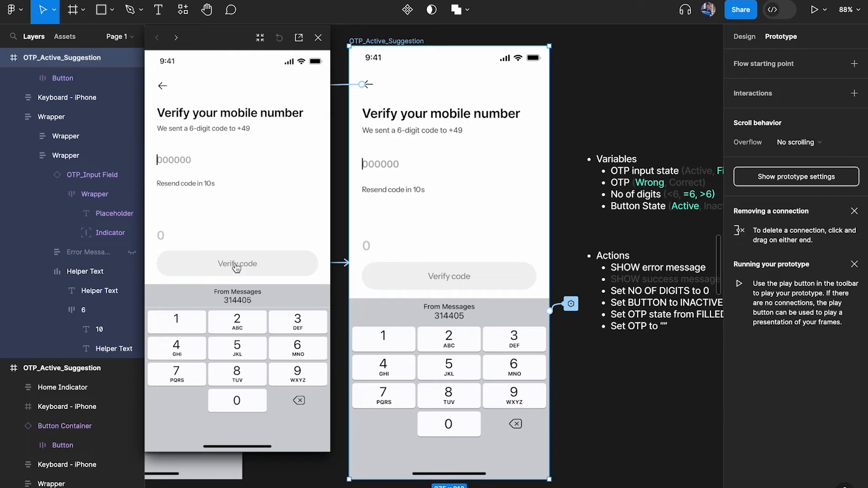
pyautogui.click(182, 327)
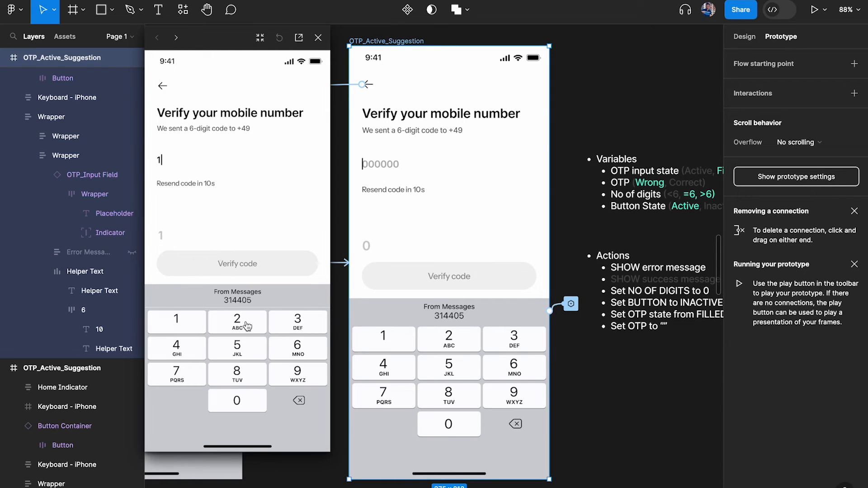
pyautogui.click(247, 326)
pyautogui.click(196, 352)
pyautogui.click(228, 352)
pyautogui.click(233, 335)
pyautogui.click(183, 332)
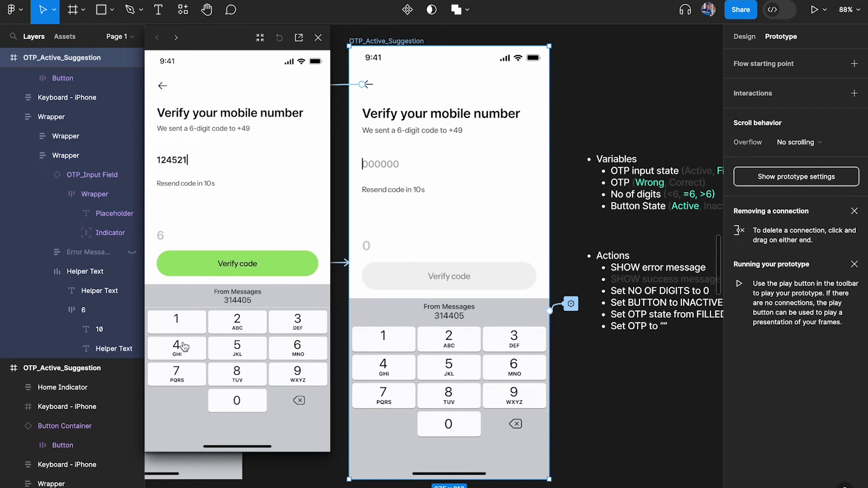
pyautogui.click(218, 326)
pyautogui.click(188, 347)
pyautogui.click(227, 355)
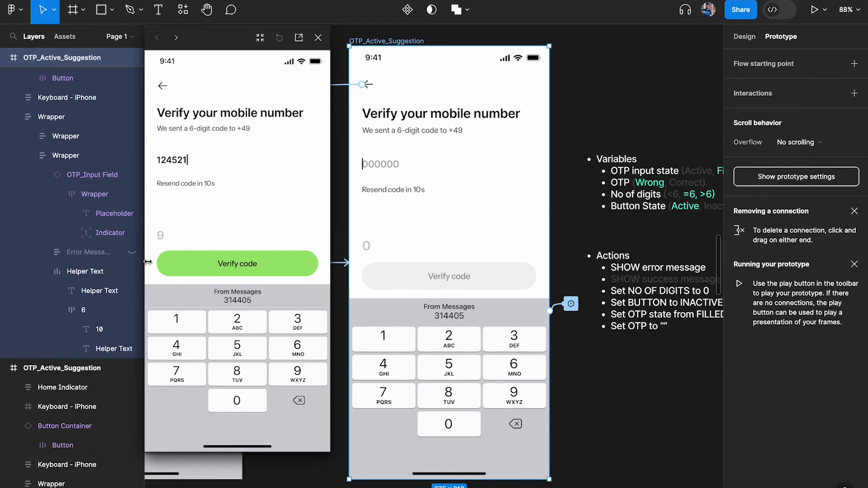
pyautogui.click(247, 264)
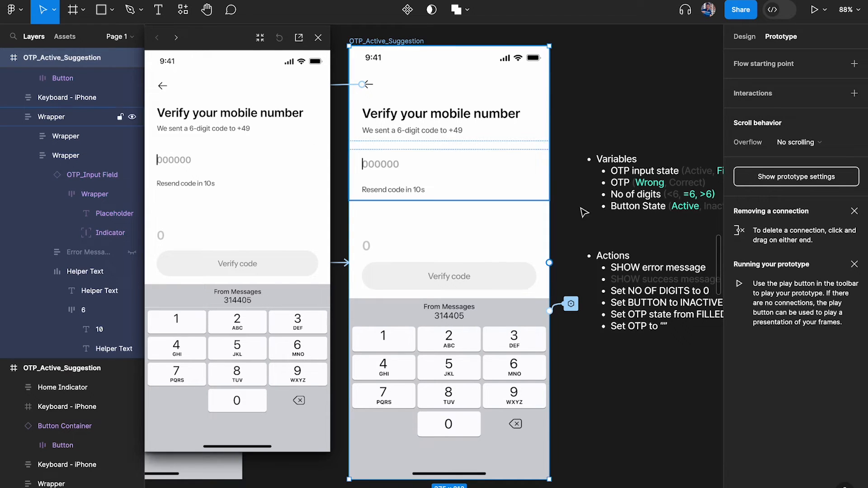
pyautogui.hscroll(2, 611, 241)
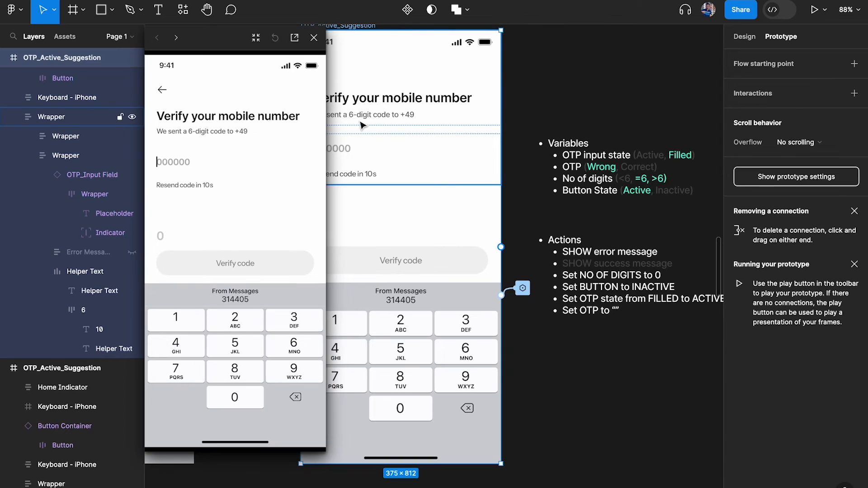
pyautogui.click(318, 38)
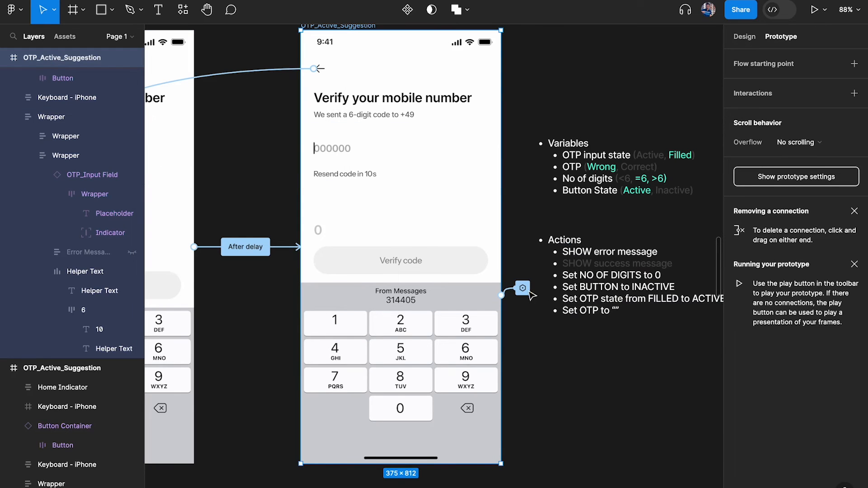
pyautogui.click(436, 262)
pyautogui.click(798, 83)
# Select the hidden Error Message layer and detach the variable from its visibility
pyautogui.click(593, 156)
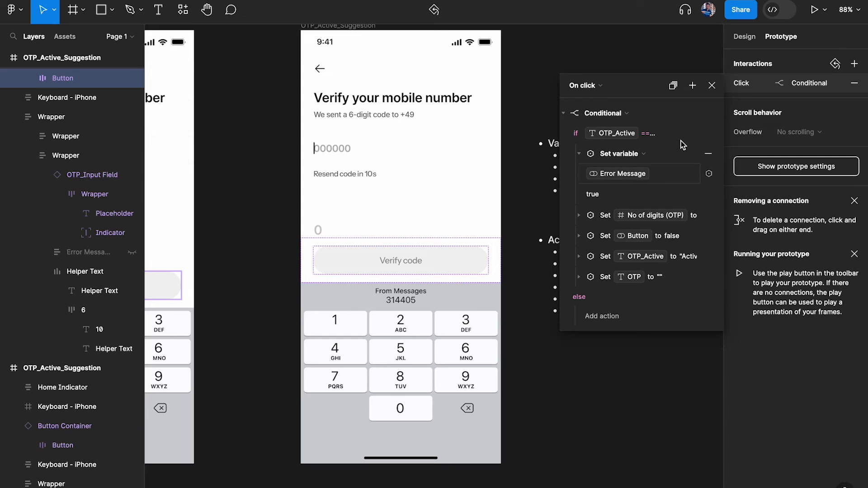
pyautogui.click(712, 85)
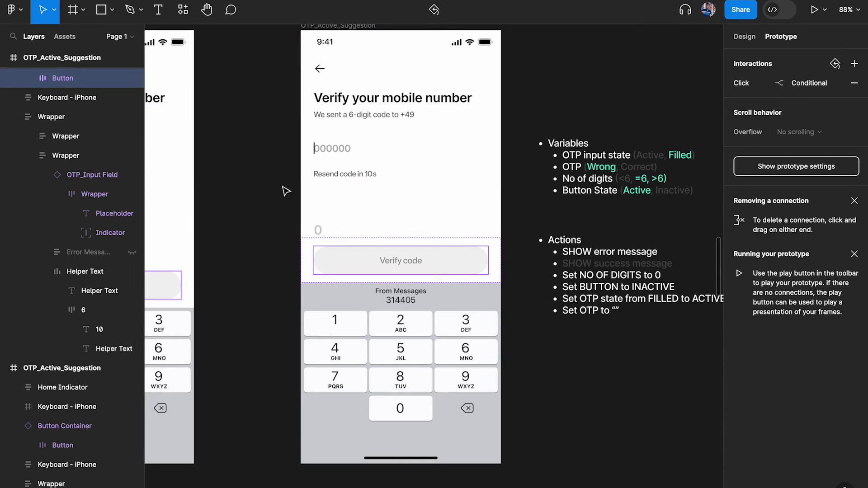
pyautogui.keyDown('super'); pyautogui.click(354, 161); pyautogui.keyUp('super')
pyautogui.click(76, 253)
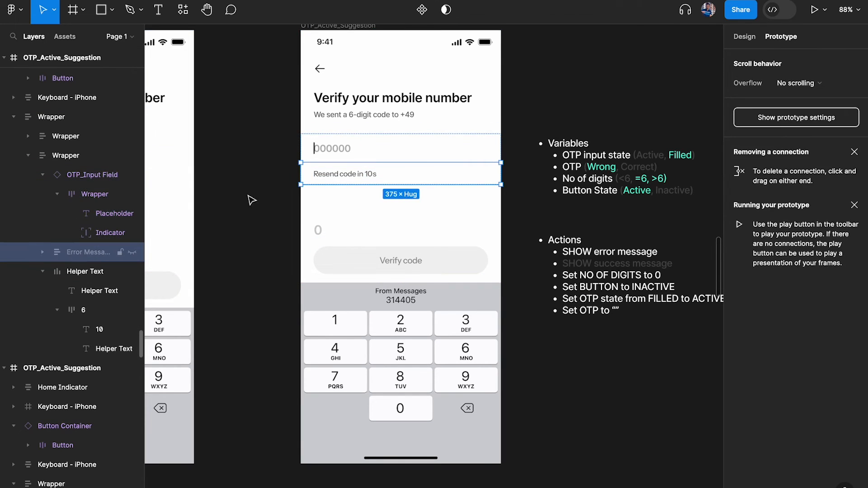
pyautogui.click(745, 37)
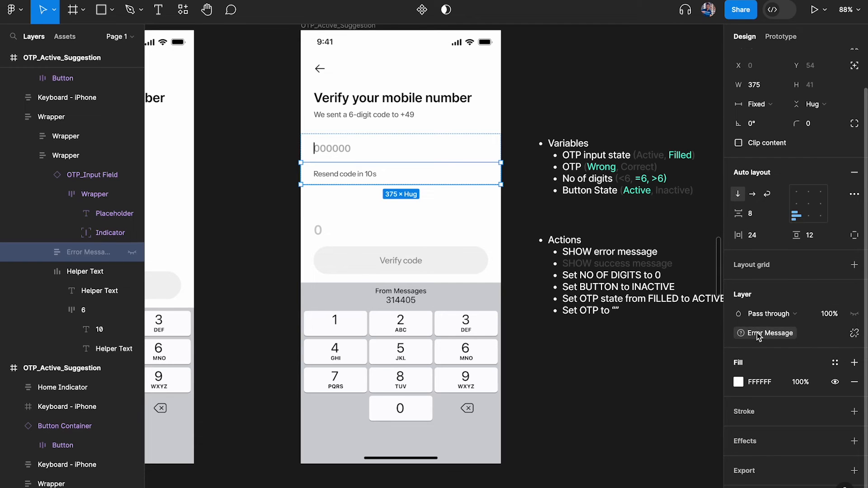
pyautogui.click(853, 333)
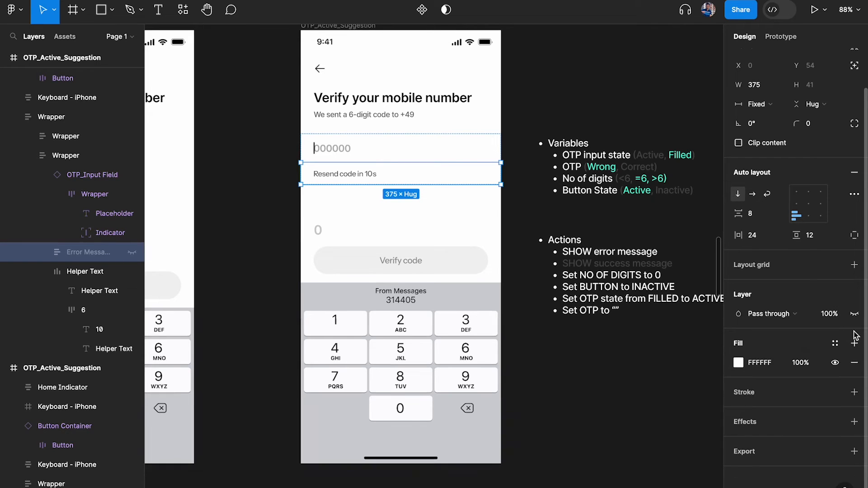
# Clear the selection and review the list of local variables
pyautogui.click(639, 116)
pyautogui.click(790, 40)
pyautogui.hotkey('shift', 'e')
pyautogui.click(854, 113)
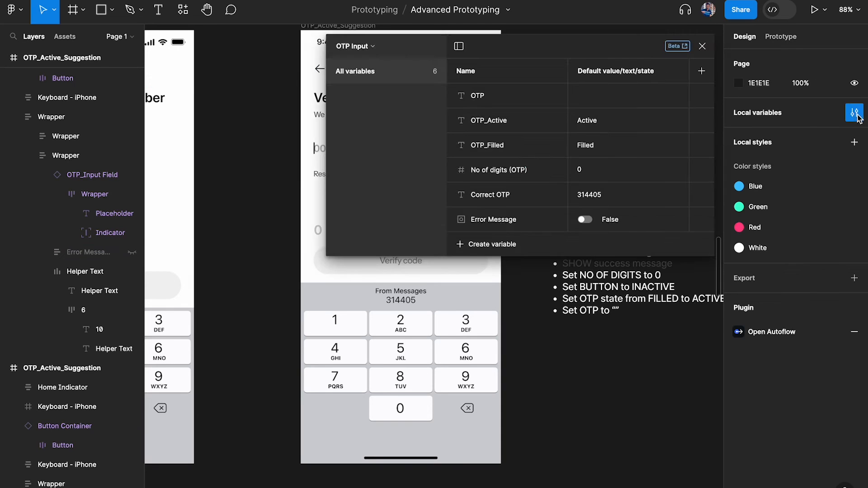
pyautogui.click(702, 46)
# Bind the Error Message layer's visibility to the Error Message boolean variable
pyautogui.click(82, 252)
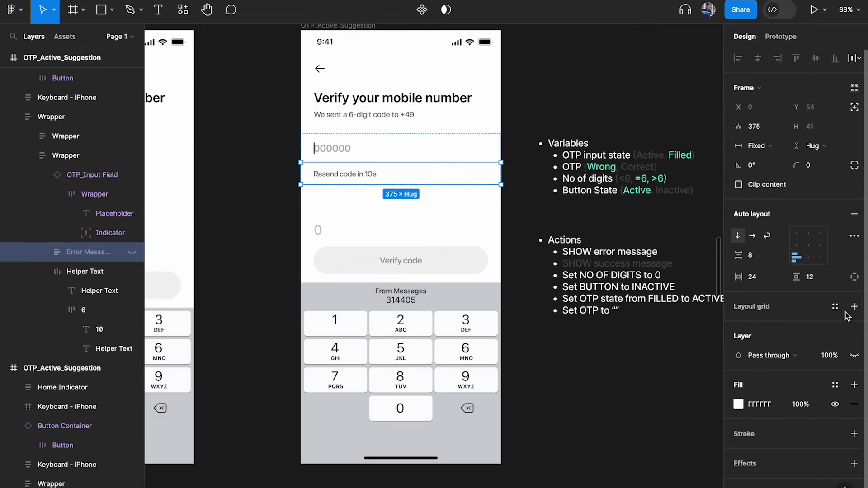
pyautogui.click(854, 357)
pyautogui.write('er')
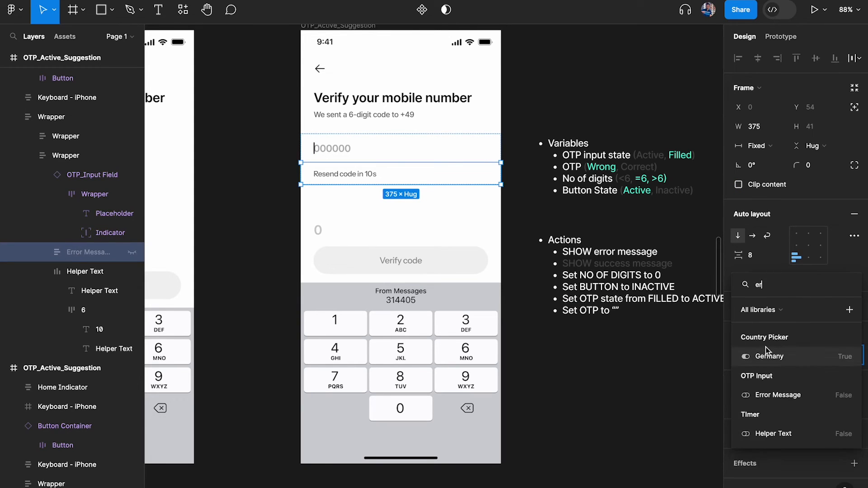
pyautogui.click(775, 397)
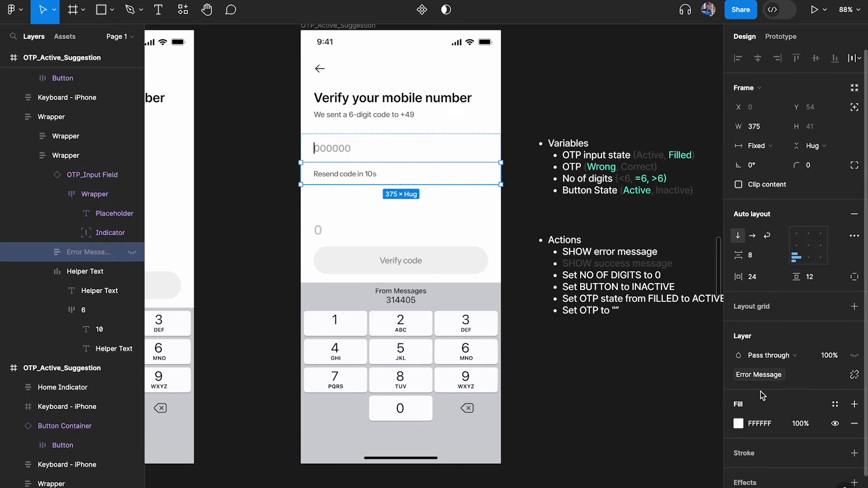
pyautogui.click(614, 365)
pyautogui.scroll(-2, 552, 322)
pyautogui.scroll(1, 453, 226)
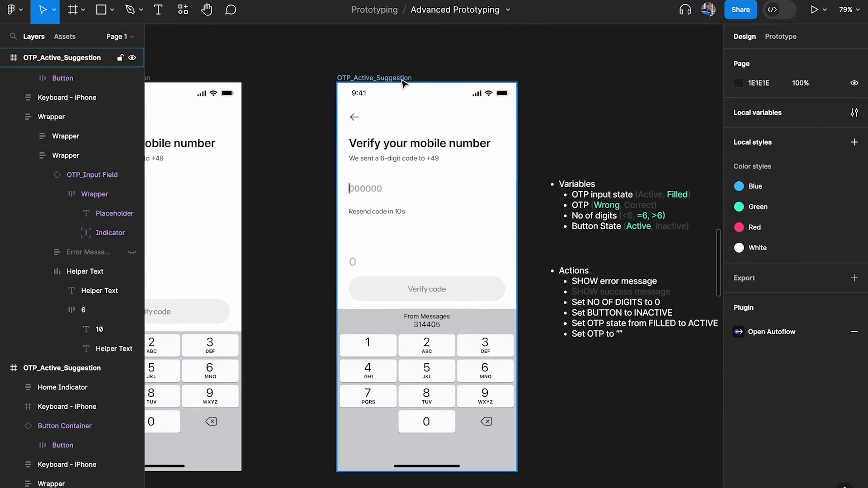
pyautogui.click(357, 78)
pyautogui.hotkey('shift', 'space')
pyautogui.click(243, 328)
pyautogui.click(243, 328)
pyautogui.click(243, 328)
pyautogui.click(243, 328)
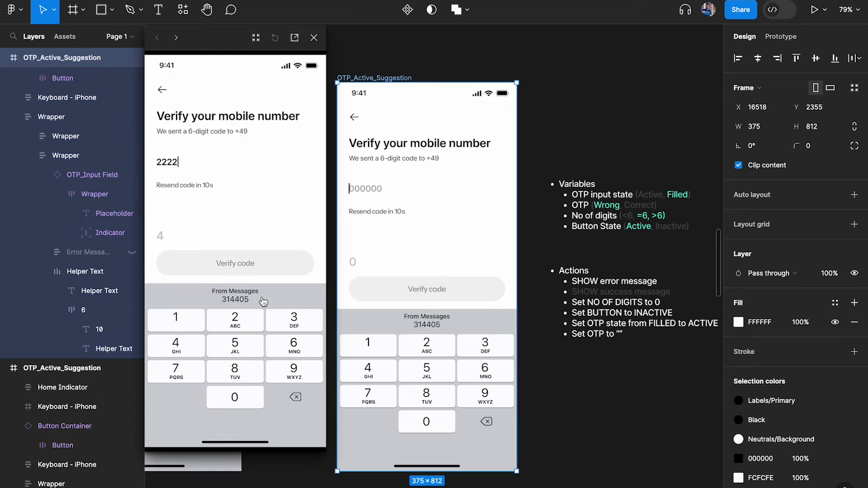
pyautogui.scroll(-1, 277, 238)
pyautogui.click(245, 314)
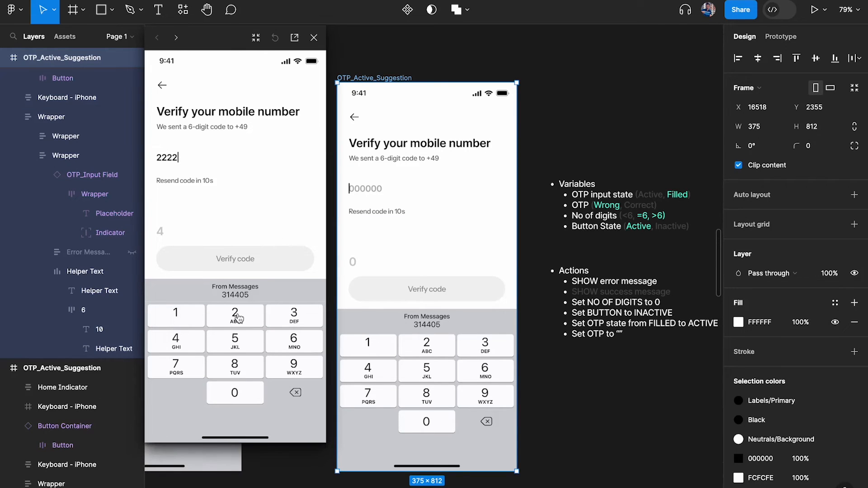
pyautogui.click(245, 315)
pyautogui.click(239, 263)
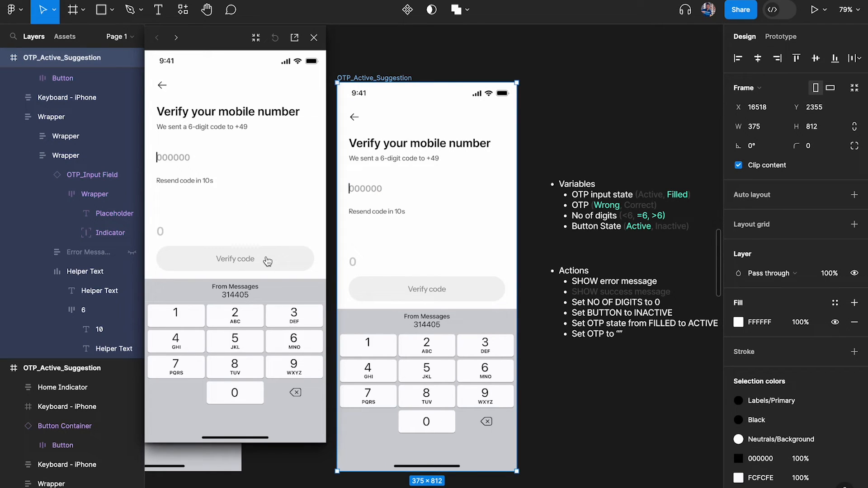
pyautogui.click(176, 315)
pyautogui.click(247, 374)
pyautogui.click(196, 346)
pyautogui.click(251, 323)
pyautogui.click(230, 342)
pyautogui.click(258, 344)
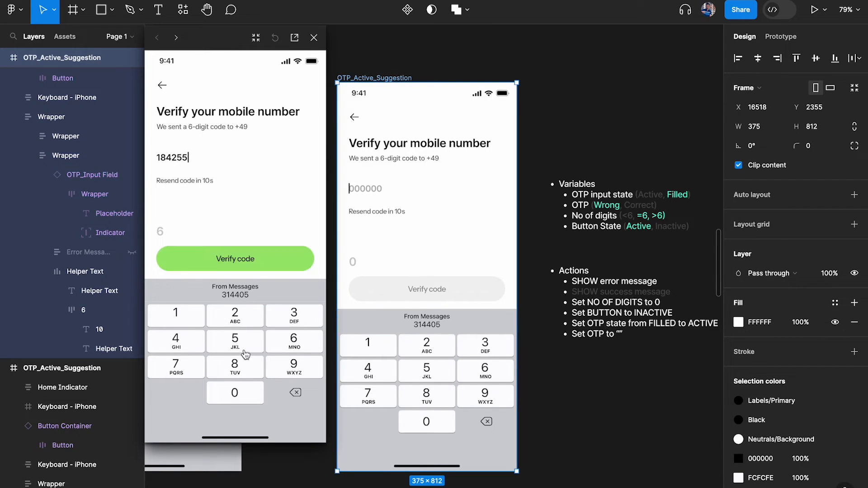
pyautogui.click(192, 344)
pyautogui.click(236, 376)
pyautogui.click(236, 375)
pyautogui.click(244, 260)
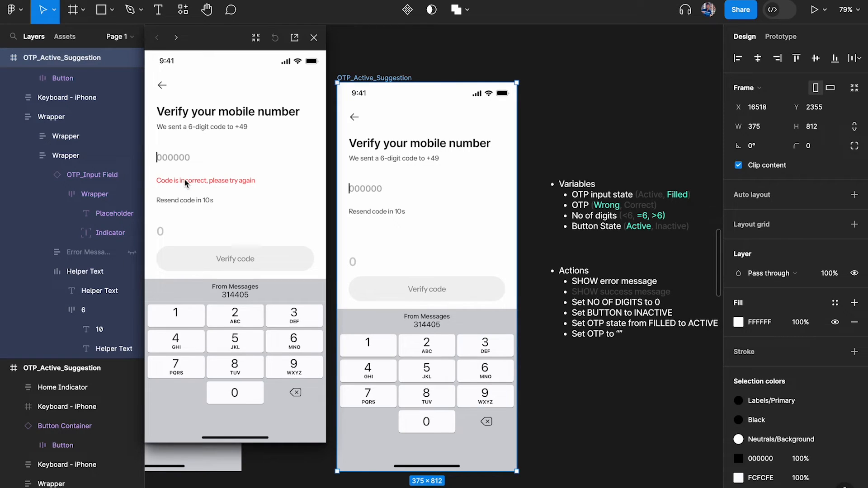
pyautogui.click(199, 322)
pyautogui.click(184, 346)
pyautogui.click(239, 323)
pyautogui.click(228, 351)
pyautogui.click(235, 323)
pyautogui.click(242, 339)
pyautogui.click(207, 327)
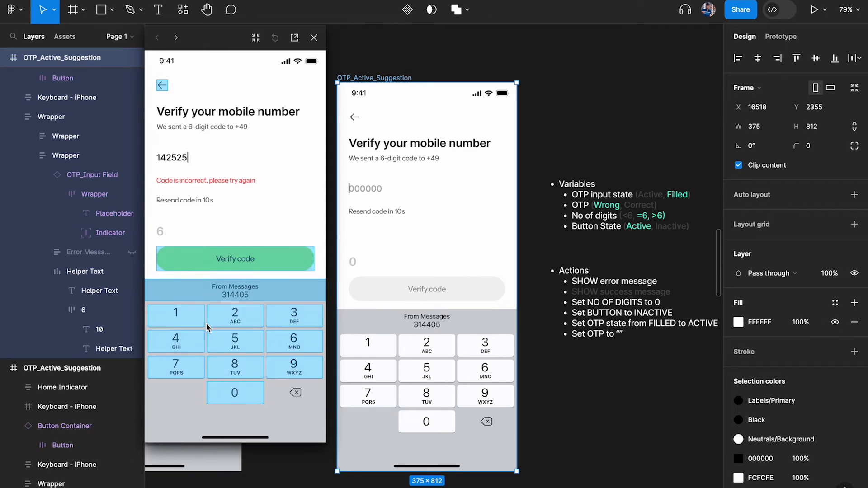
pyautogui.click(245, 263)
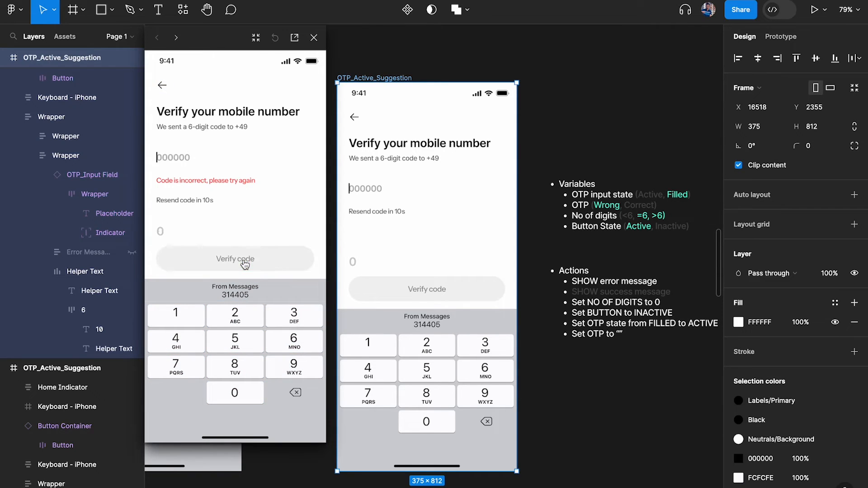
pyautogui.click(187, 337)
pyautogui.click(244, 364)
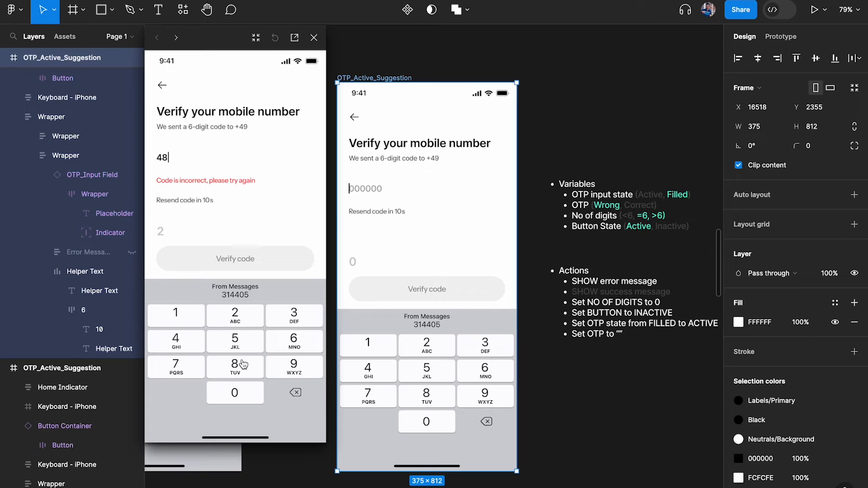
pyautogui.click(313, 38)
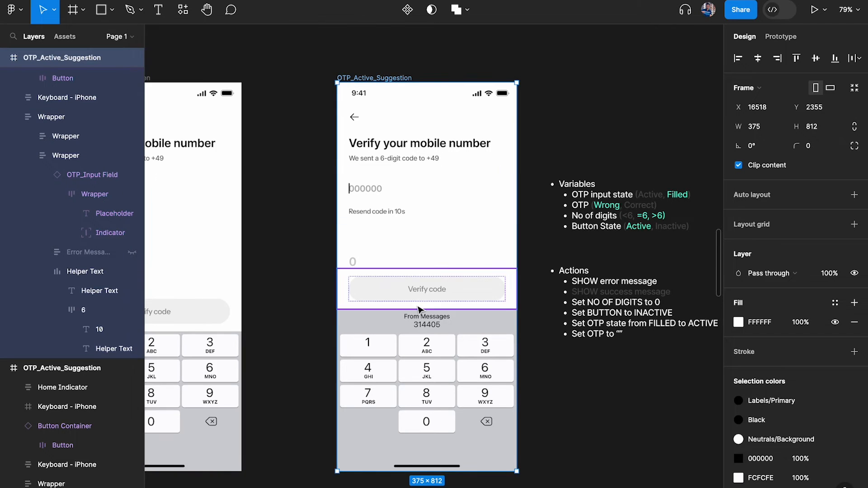
# Open the keypad 1 key's On click interaction and collapse its existing actions
pyautogui.scroll(3, 368, 293)
pyautogui.keyDown('ctrl'); pyautogui.click(368, 293); pyautogui.keyUp('ctrl')
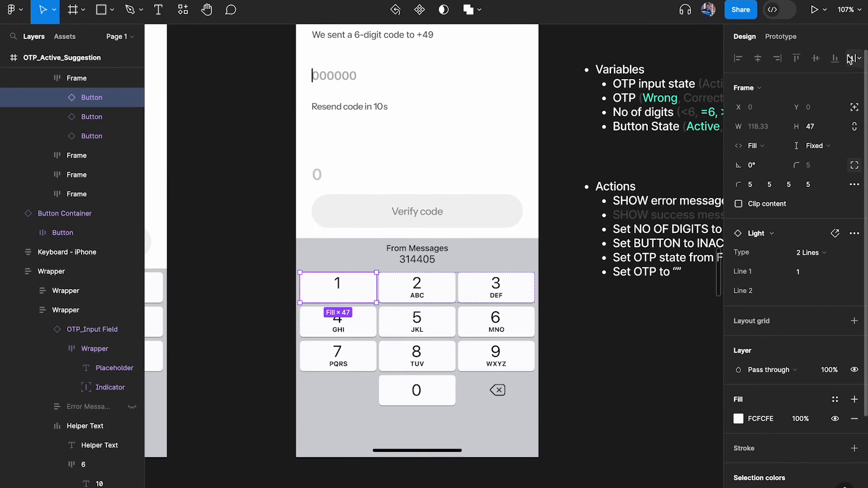
pyautogui.click(781, 37)
pyautogui.click(804, 83)
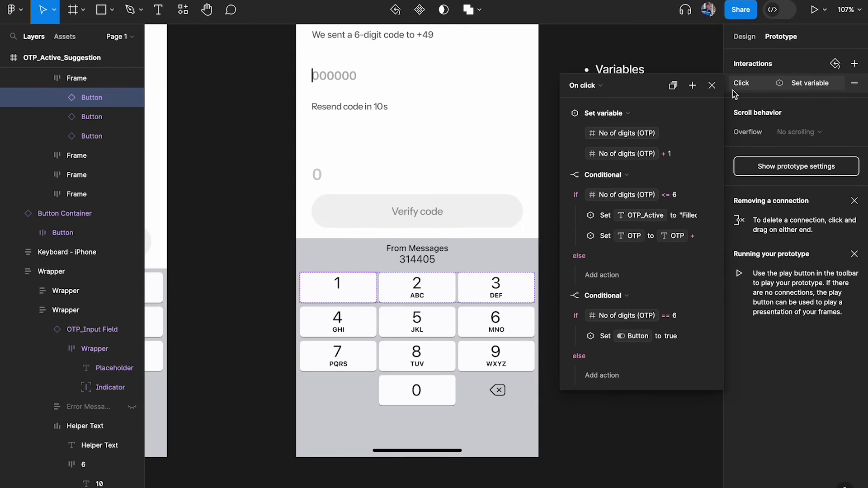
pyautogui.click(564, 114)
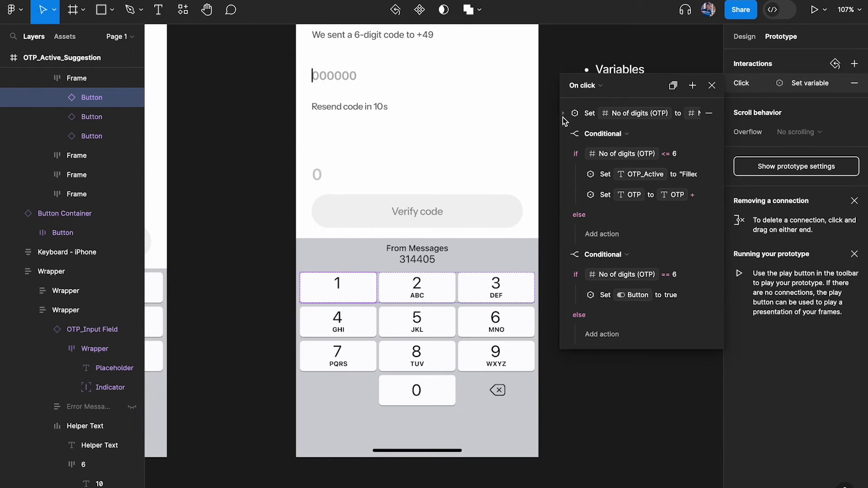
pyautogui.click(565, 135)
pyautogui.click(564, 155)
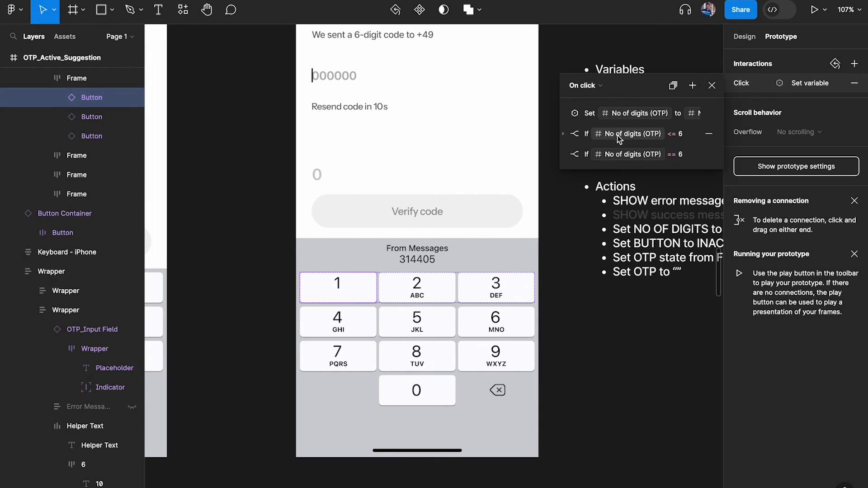
# Append a Set variable action setting Error Message to false, then close the editor
pyautogui.click(692, 85)
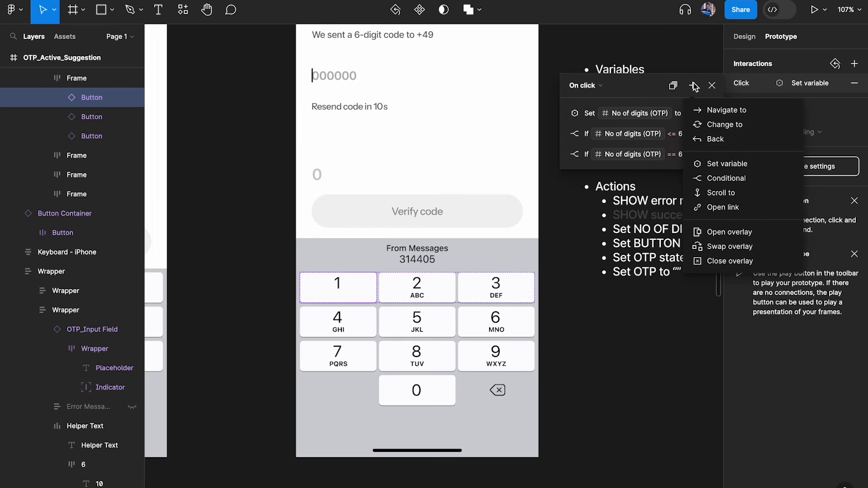
pyautogui.click(727, 164)
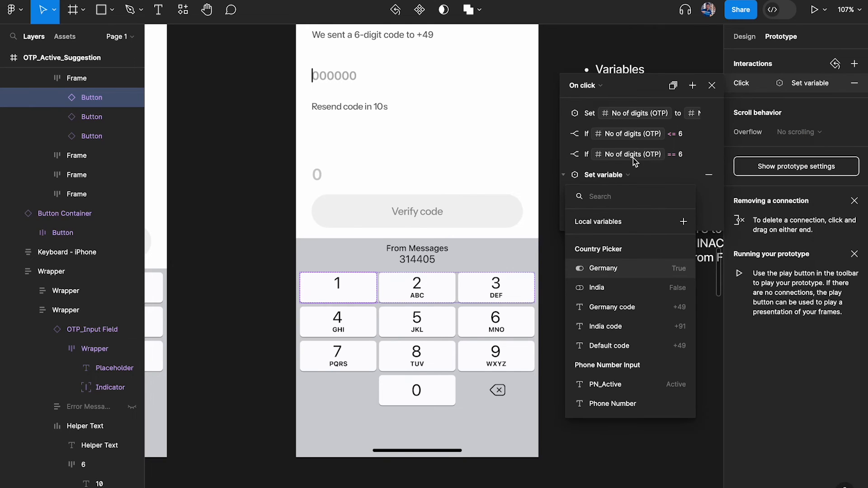
pyautogui.write('erro')
pyautogui.press('Return')
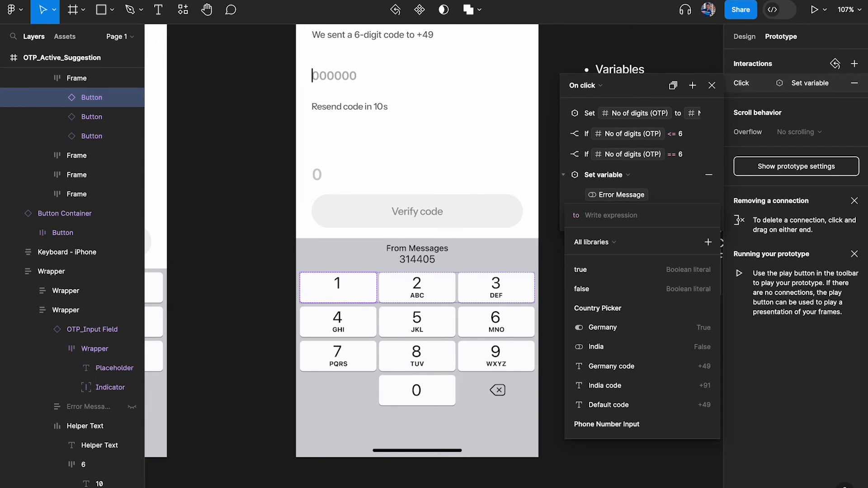
pyautogui.write('false')
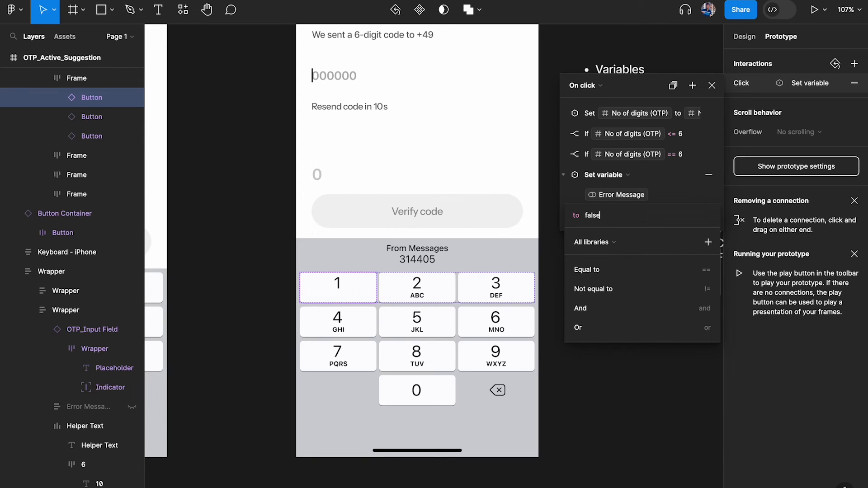
pyautogui.press('Return')
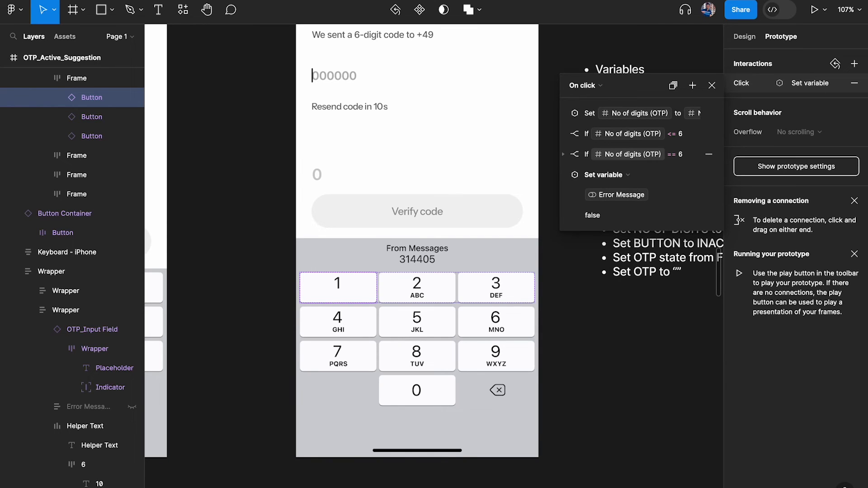
pyautogui.click(711, 85)
pyautogui.scroll(3, 511, 148)
pyautogui.scroll(3, 392, 53)
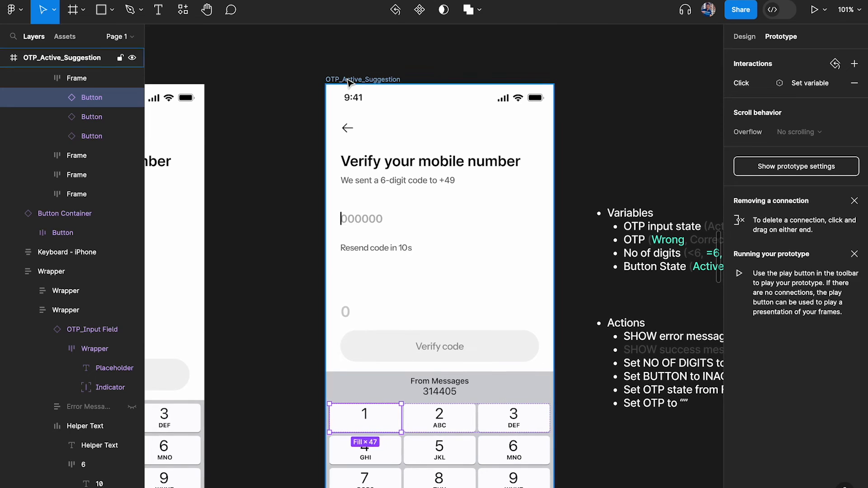
pyautogui.click(384, 80)
pyautogui.hotkey('shift', 'space')
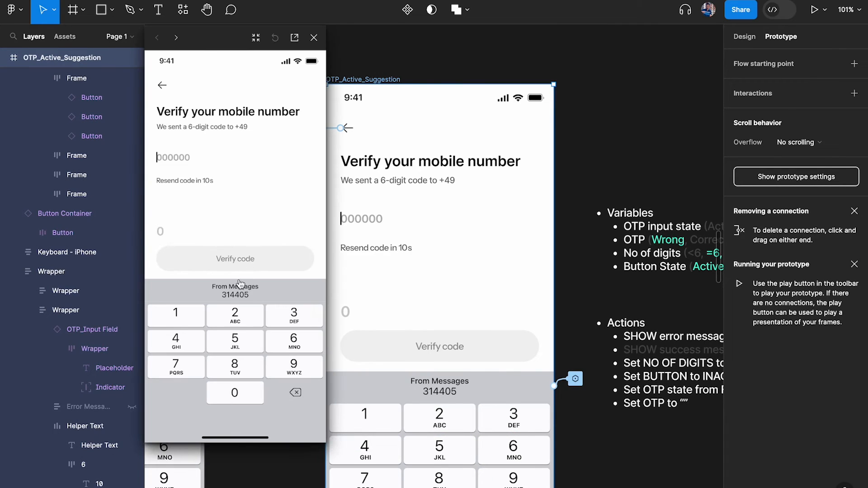
pyautogui.click(186, 322)
pyautogui.click(185, 323)
pyautogui.click(238, 324)
pyautogui.click(182, 326)
pyautogui.click(182, 327)
pyautogui.click(238, 366)
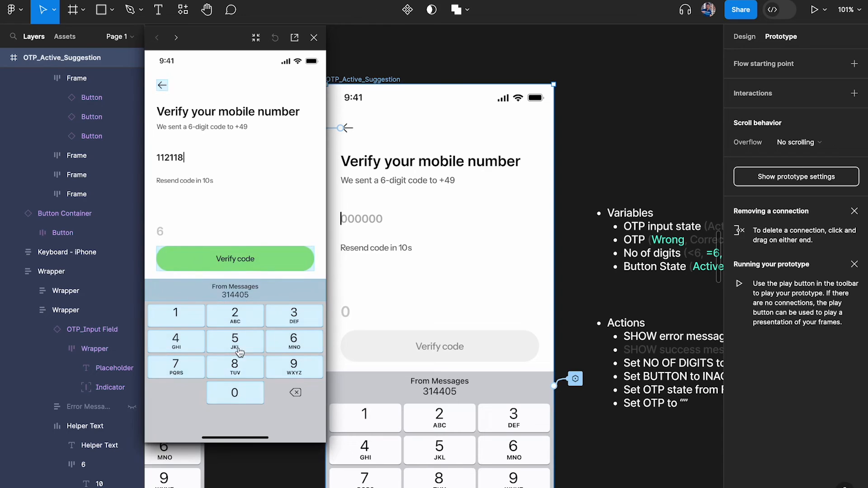
pyautogui.click(236, 263)
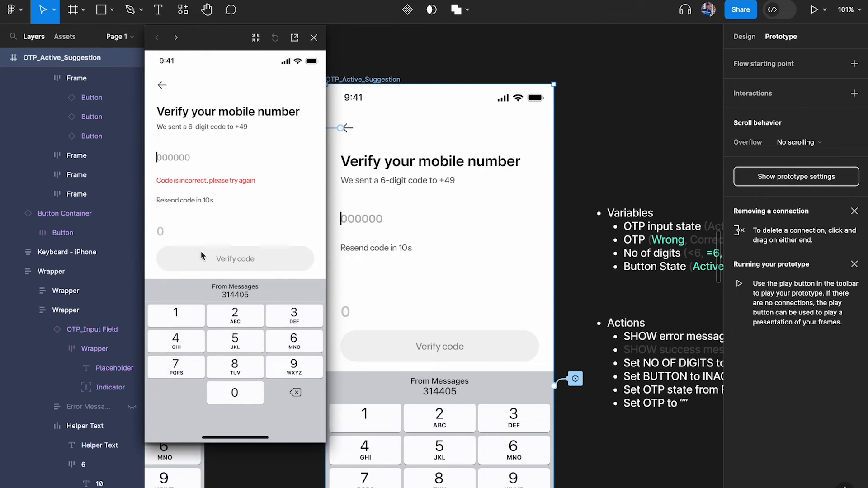
pyautogui.click(183, 318)
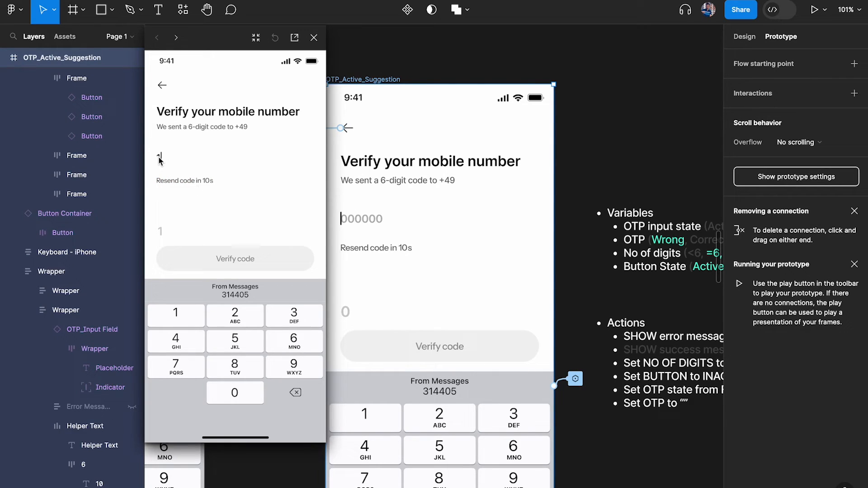
pyautogui.click(183, 310)
pyautogui.click(183, 310)
pyautogui.click(182, 311)
pyautogui.click(182, 311)
pyautogui.click(182, 311)
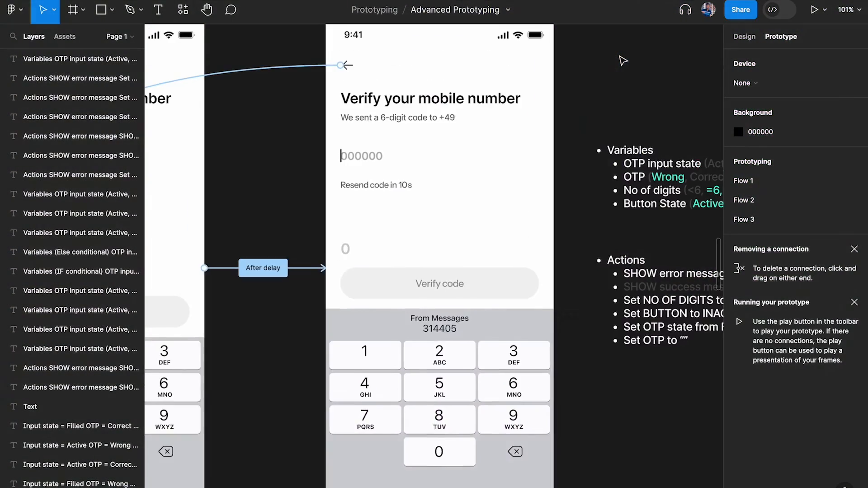
pyautogui.scroll(2, 517, 70)
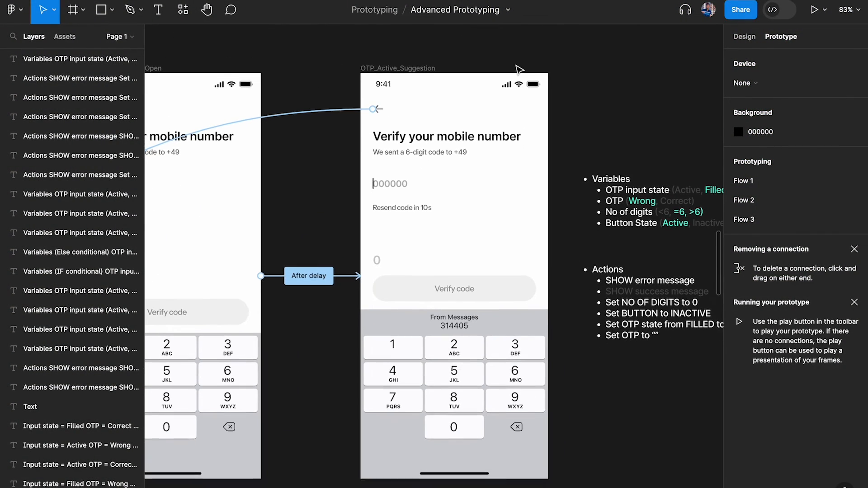
pyautogui.click(467, 393)
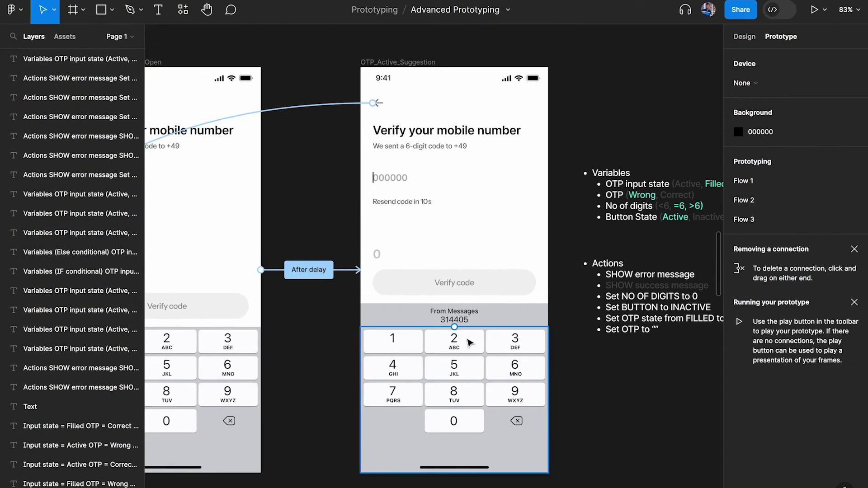
pyautogui.click(401, 62)
pyautogui.hotkey('shift', 'space')
pyautogui.write('22')
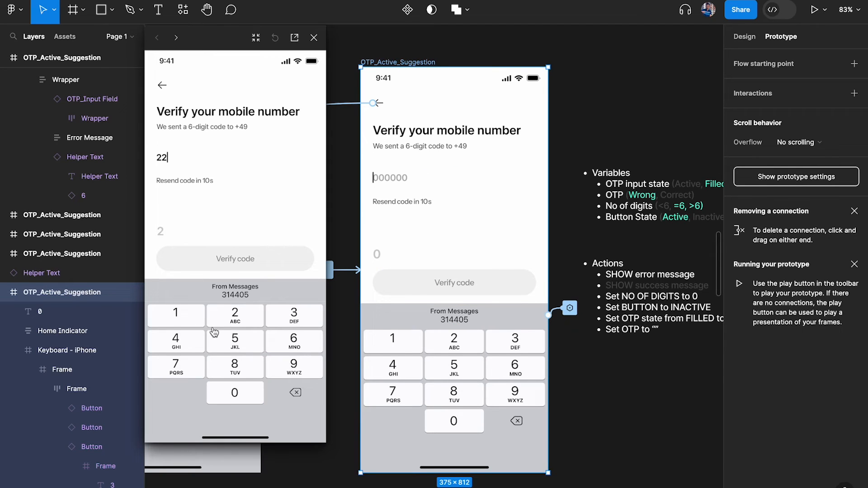
pyautogui.write('2155')
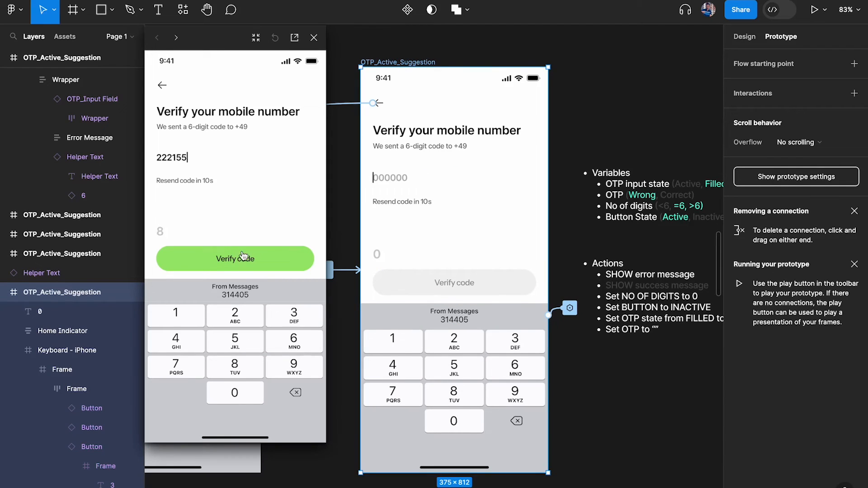
pyautogui.click(239, 257)
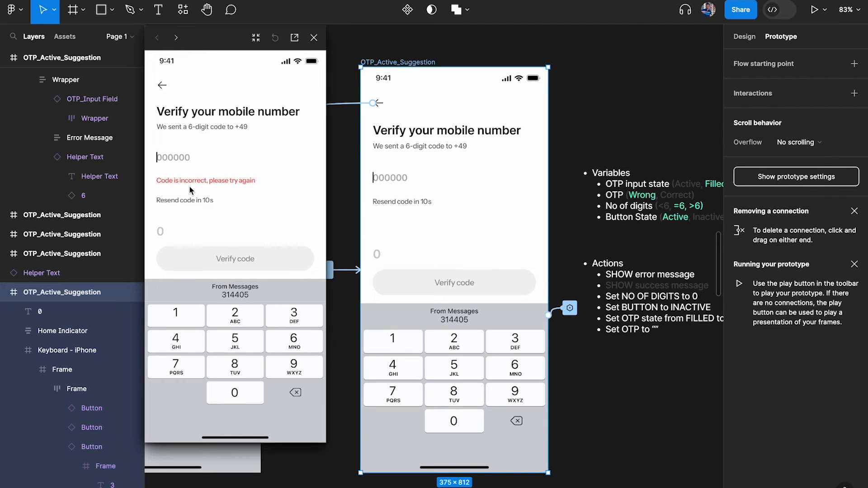
pyautogui.click(240, 369)
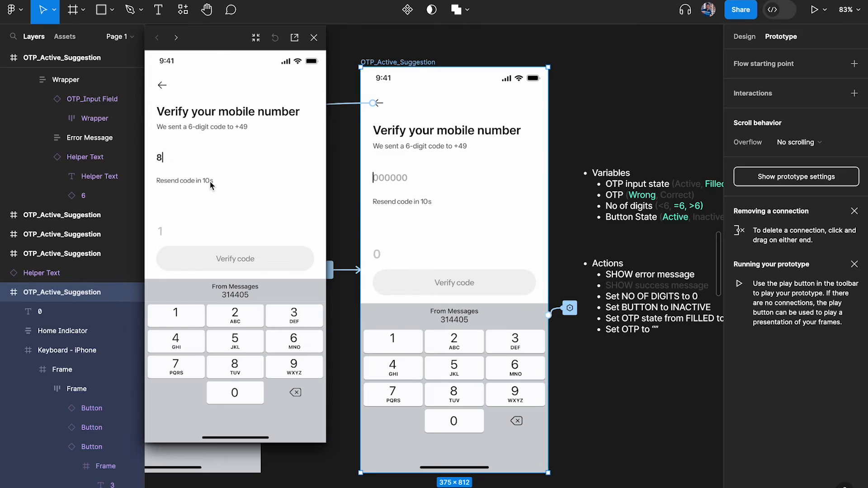
pyautogui.click(224, 340)
pyautogui.click(224, 340)
pyautogui.click(224, 340)
pyautogui.click(224, 340)
pyautogui.click(223, 340)
pyautogui.click(252, 257)
pyautogui.click(294, 350)
pyautogui.click(241, 349)
pyautogui.click(211, 351)
pyautogui.click(211, 351)
pyautogui.click(241, 401)
pyautogui.click(185, 351)
pyautogui.click(241, 321)
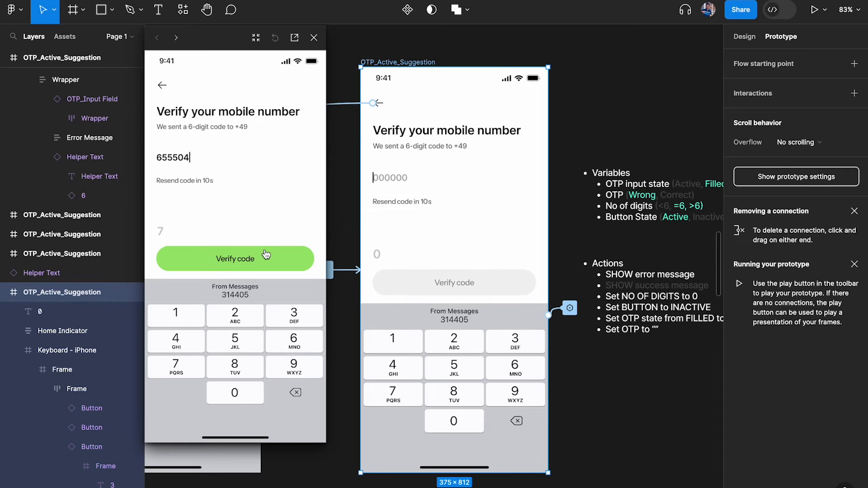
pyautogui.click(265, 253)
pyautogui.click(291, 330)
pyautogui.click(197, 324)
pyautogui.click(252, 319)
pyautogui.click(306, 338)
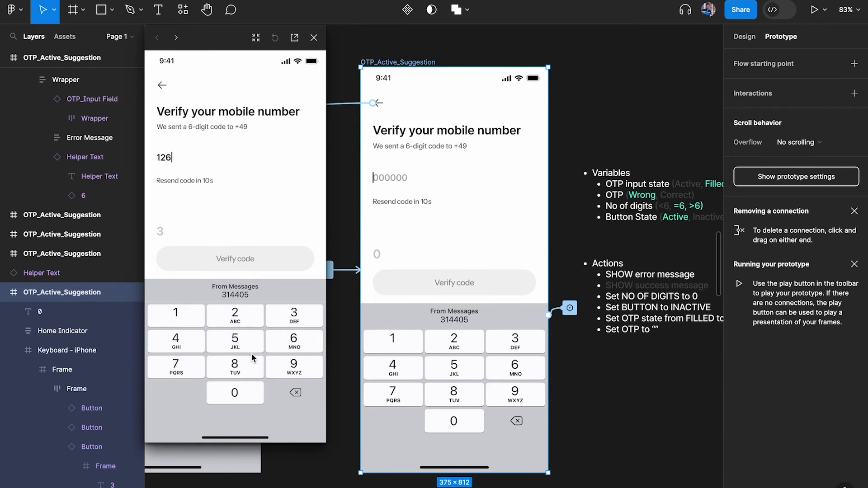
pyautogui.click(252, 354)
pyautogui.click(218, 339)
pyautogui.click(232, 341)
pyautogui.click(232, 341)
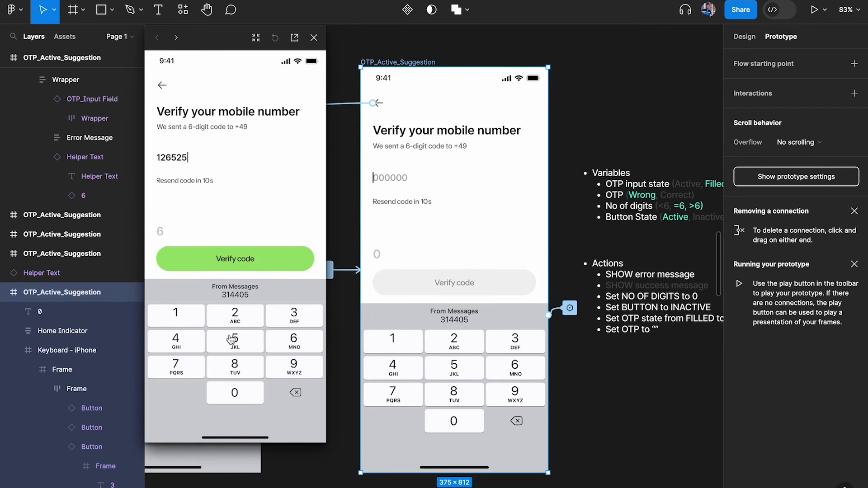
pyautogui.click(263, 272)
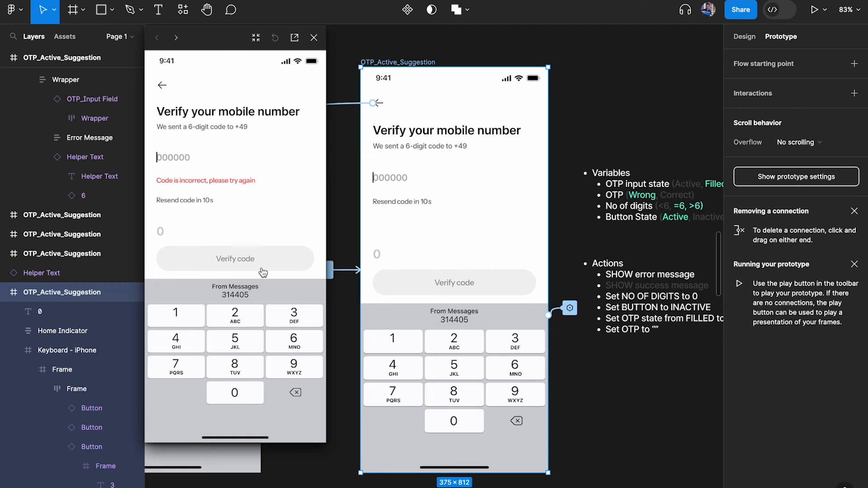
pyautogui.click(314, 37)
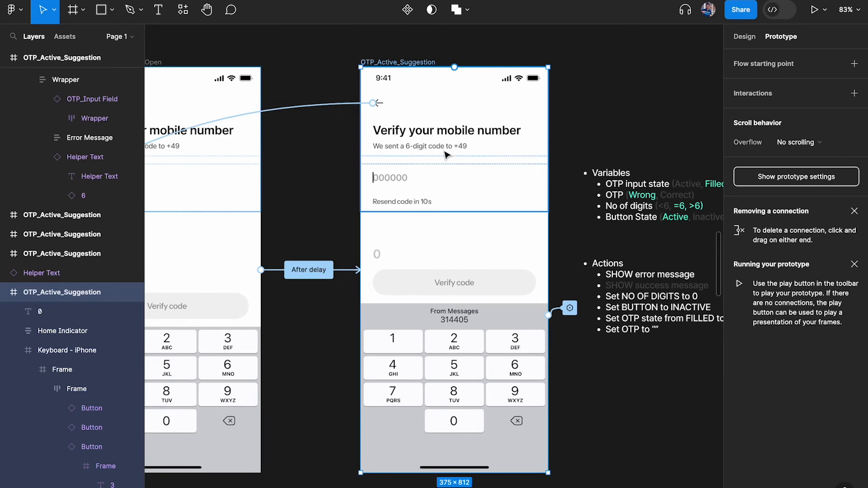
# Bring the OTP_Filled_Button Active, OTP_Success and Home Screen frames into view, selecting OTP_Success
pyautogui.hscroll(5, 445, 153)
pyautogui.scroll(-2, 446, 154)
pyautogui.hscroll(5, 445, 154)
pyautogui.scroll(1, 446, 153)
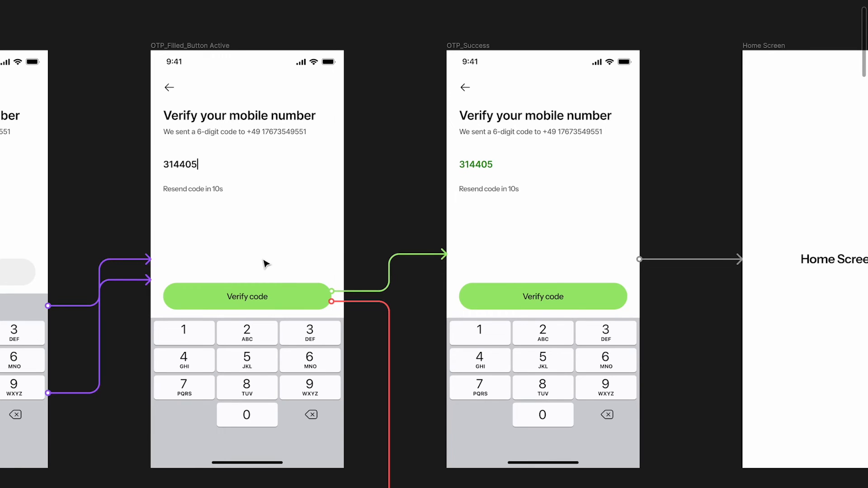
pyautogui.scroll(2, 186, 162)
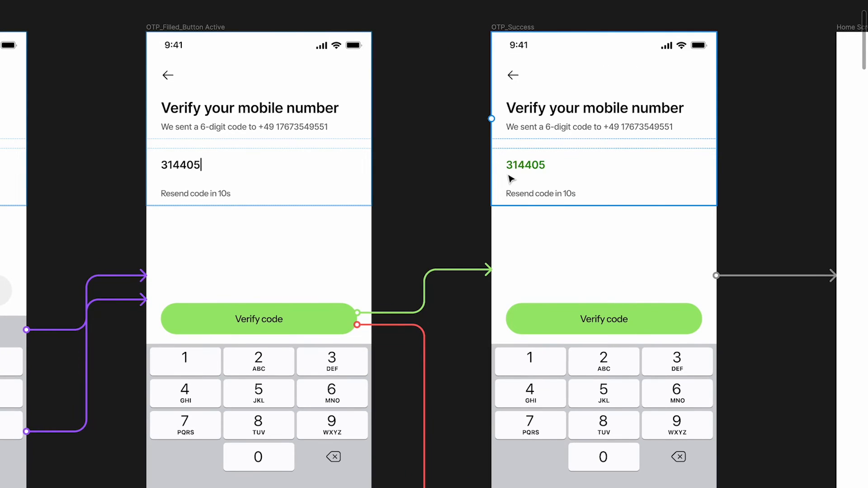
pyautogui.scroll(-5, 511, 179)
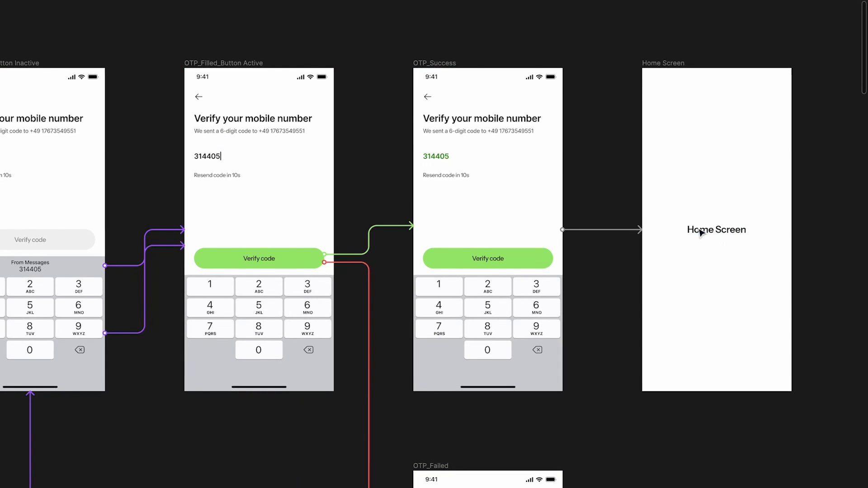
pyautogui.scroll(3, 417, 154)
pyautogui.scroll(1, 415, 151)
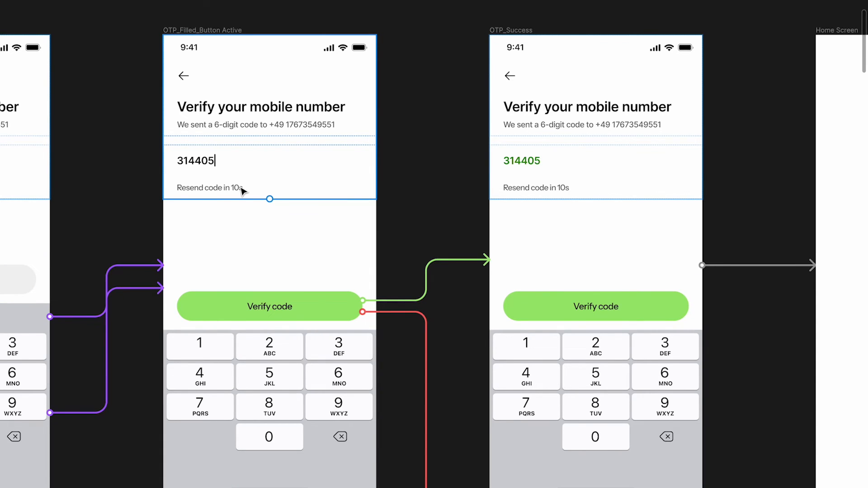
pyautogui.click(525, 31)
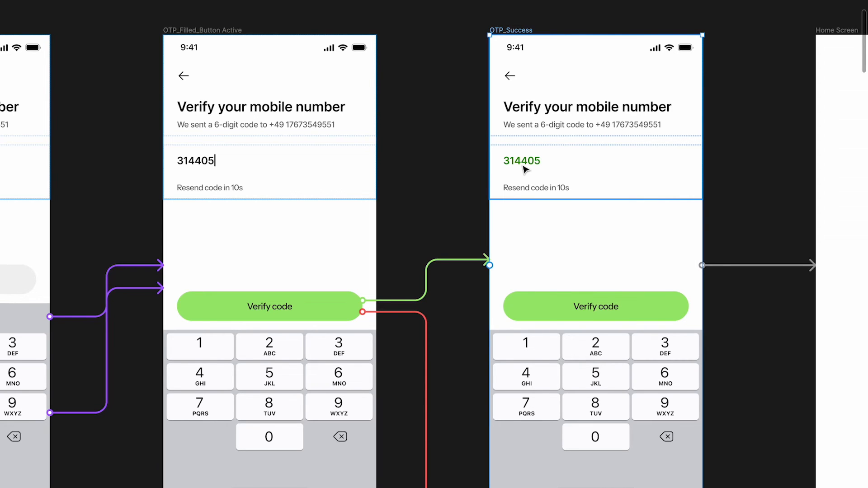
pyautogui.hscroll(3, 523, 167)
pyautogui.hscroll(-3, 452, 173)
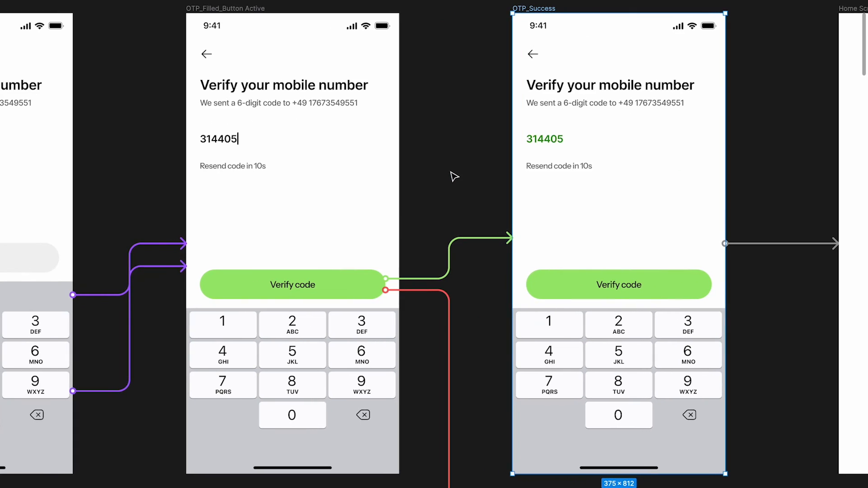
pyautogui.scroll(-3, 452, 174)
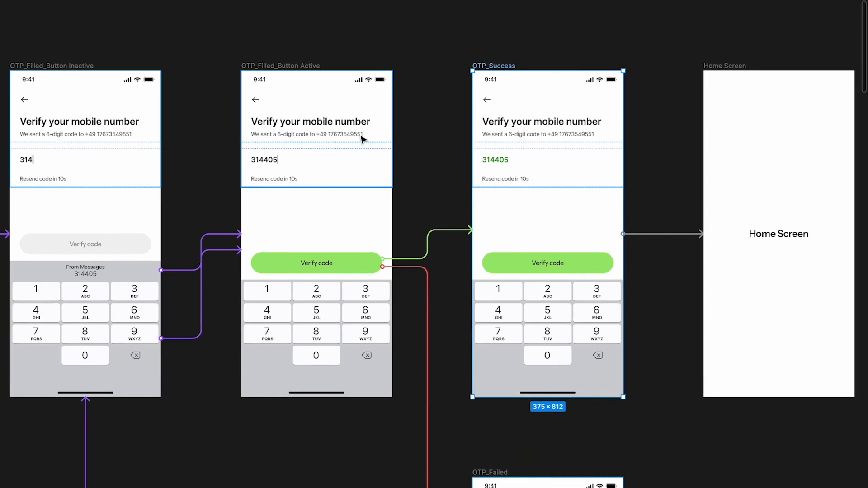
# Duplicate the 'Verify your mobile number' heading and move the copy onto the empty canvas above
pyautogui.click(348, 121)
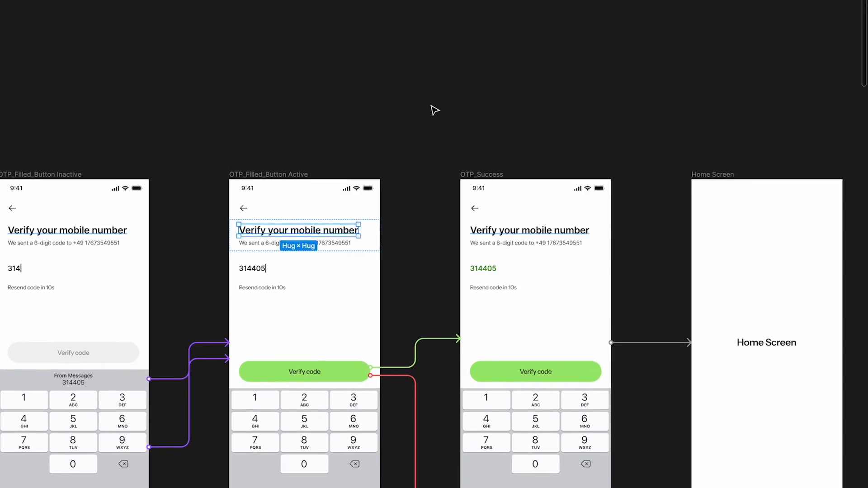
pyautogui.scroll(5, 434, 110)
pyautogui.hotkey('ctrl', 'd')
pyautogui.moveTo(224, 433); pyautogui.dragTo(442, 190)
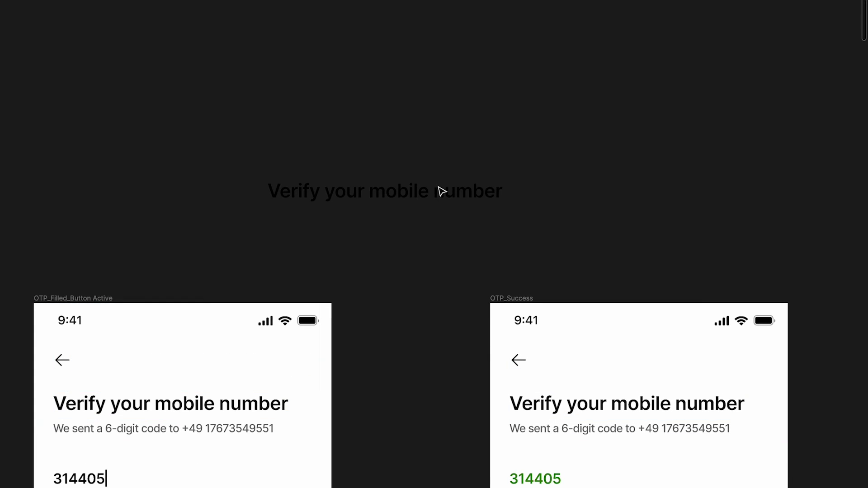
pyautogui.hotkey('ctrl', '\\')
# Set the heading copy's fill colour to white FFFFFF
pyautogui.click(753, 40)
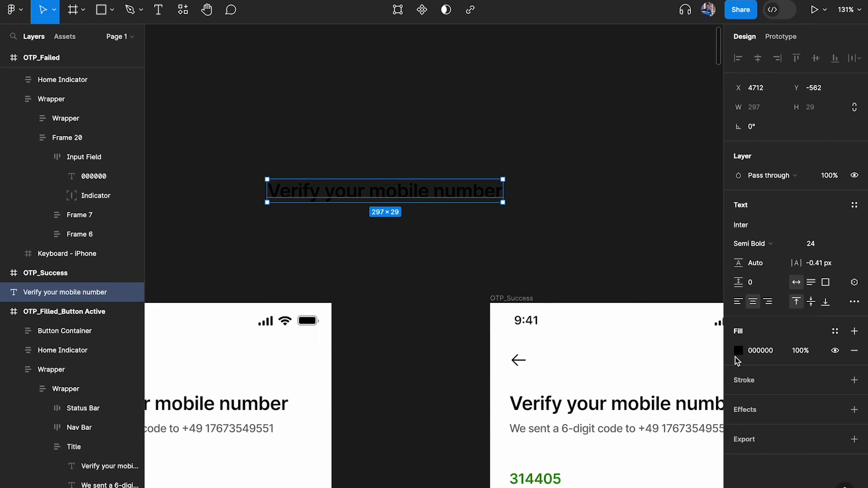
pyautogui.click(737, 353)
pyautogui.moveTo(611, 251); pyautogui.dragTo(533, 180)
pyautogui.click(507, 142)
pyautogui.click(450, 187)
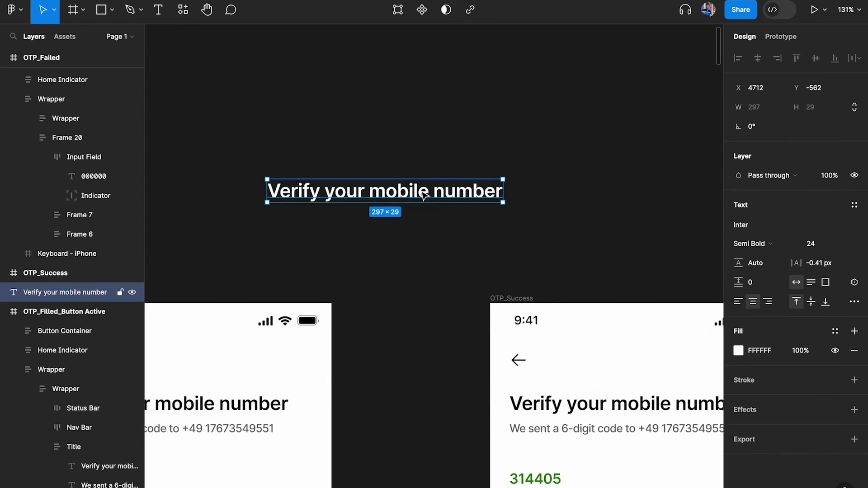
# Reposition the white heading copy about 196 px lower and start editing its text
pyautogui.moveTo(422, 193); pyautogui.dragTo(511, 130)
pyautogui.scroll(-3, 512, 131)
pyautogui.scroll(-2, 512, 131)
pyautogui.hscroll(-2, 512, 131)
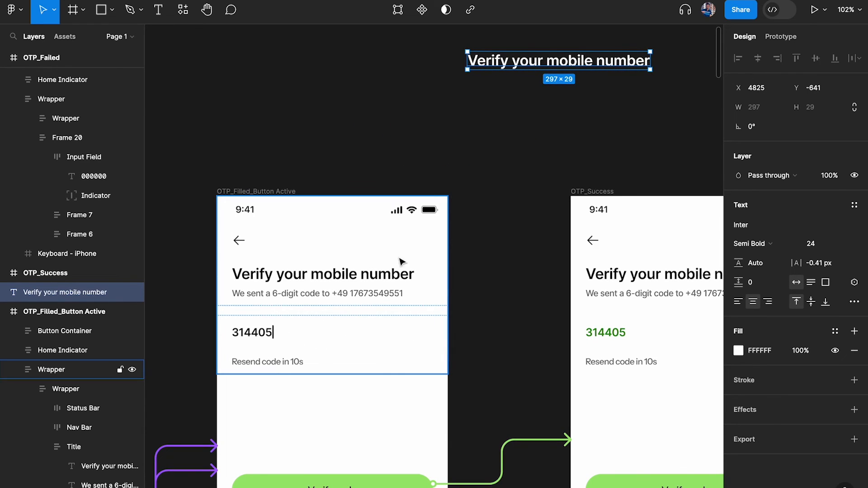
pyautogui.doubleClick(539, 57)
pyautogui.press('Escape')
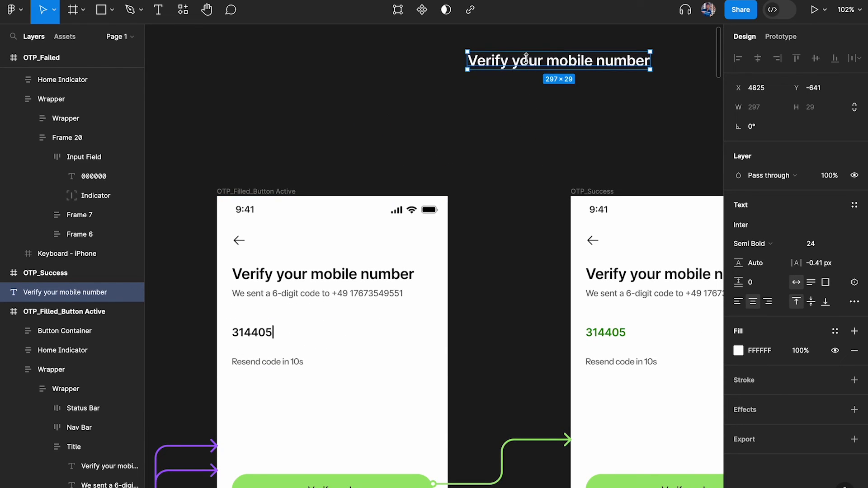
pyautogui.moveTo(527, 62); pyautogui.dragTo(521, 151)
pyautogui.doubleClick(521, 151)
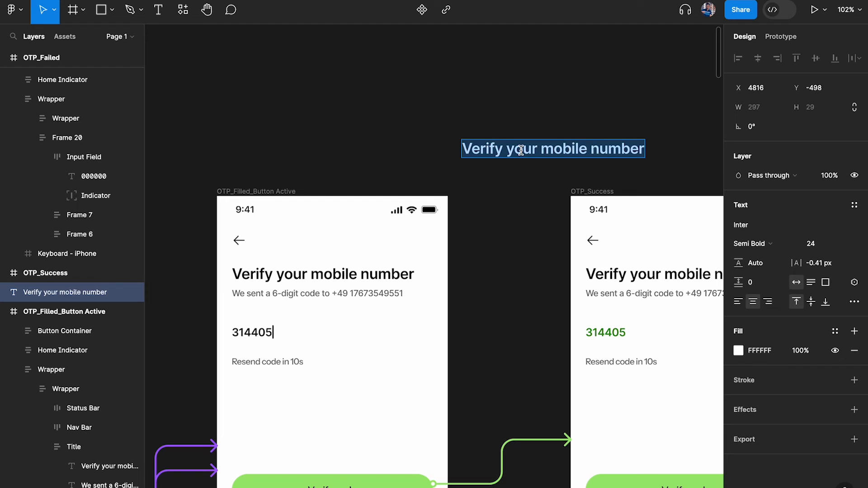
# Replace the heading copy's wording with 'Set State to SUCCESS'
pyautogui.press('BackSpace')
pyautogui.write('Set State to ')
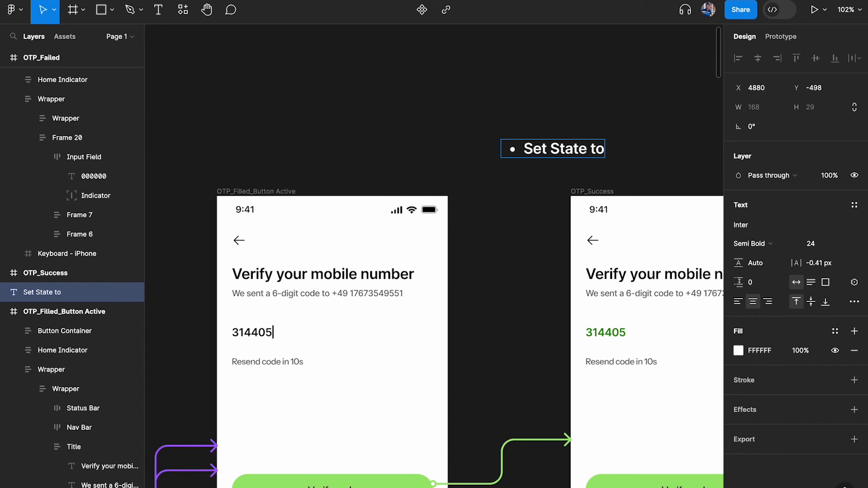
pyautogui.write('Co.plet')
pyautogui.press('BackSpace')
pyautogui.press('BackSpace')
pyautogui.press('BackSpace')
pyautogui.press('BackSpace')
pyautogui.press('BackSpace')
pyautogui.press('BackSpace')
pyautogui.press('BackSpace')
pyautogui.write('SCC')
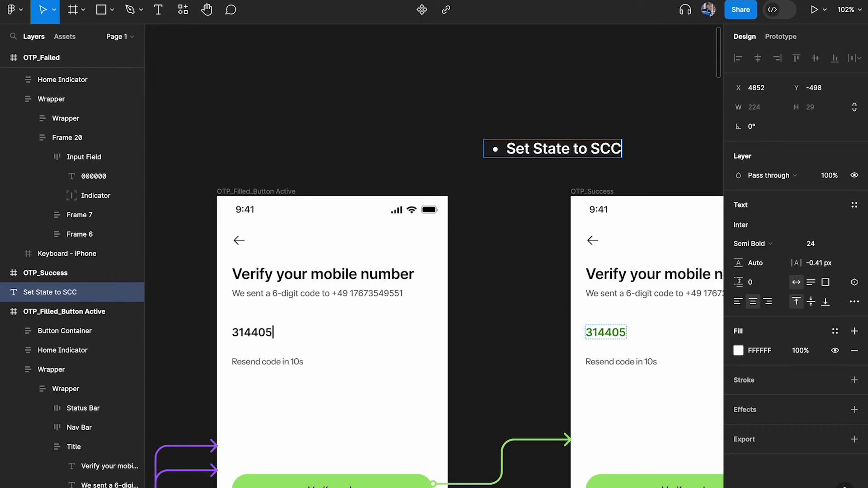
pyautogui.press('BackSpace')
pyautogui.press('BackSpace')
pyautogui.write('UCCESS')
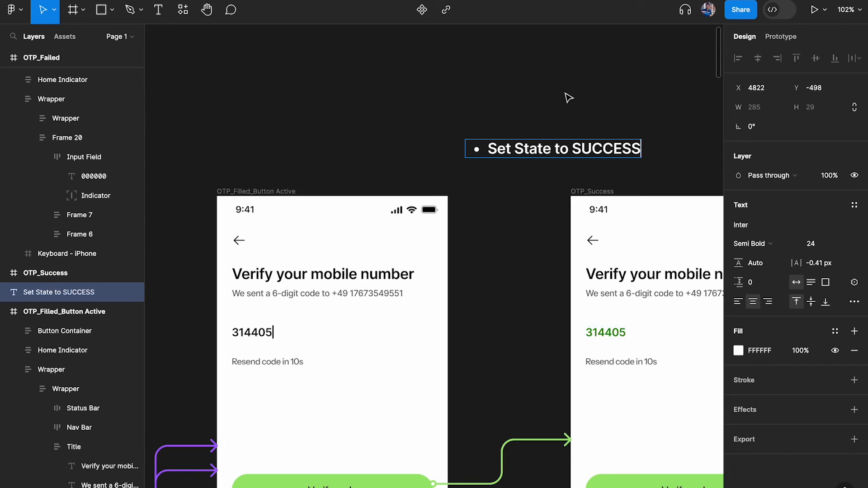
pyautogui.press('Escape')
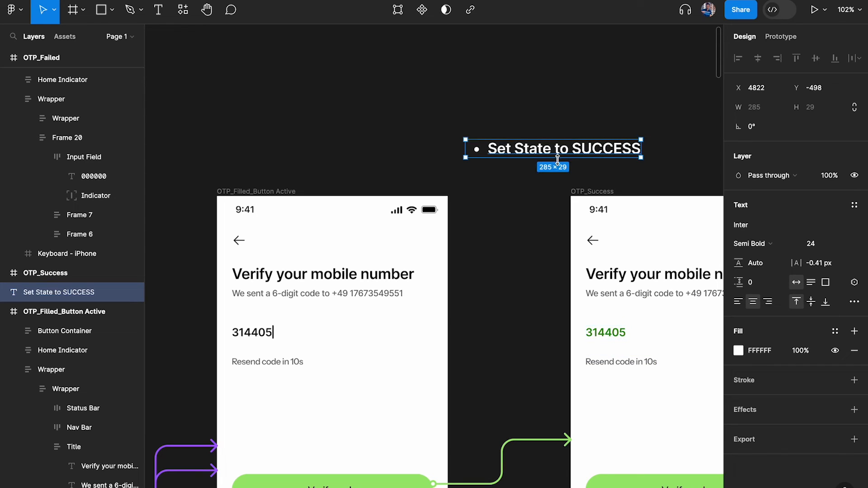
# Move the note up and left, left-align it, and start a new bullet line
pyautogui.moveTo(573, 156); pyautogui.dragTo(543, 122)
pyautogui.doubleClick(550, 119)
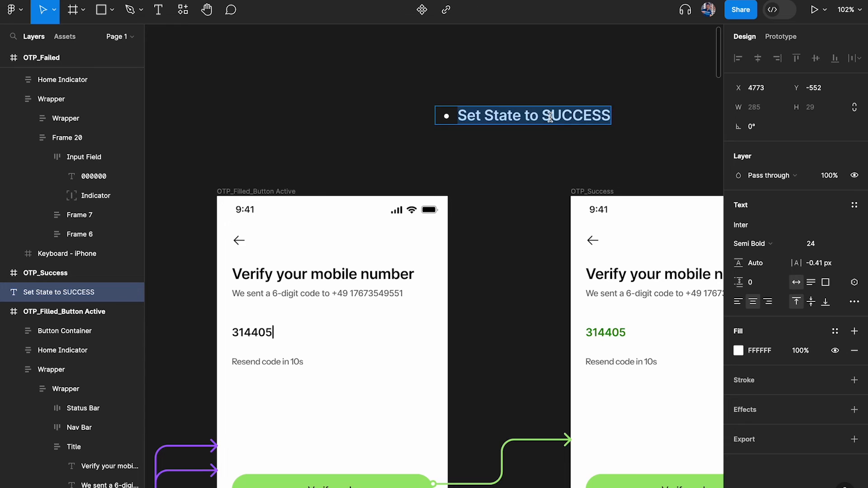
pyautogui.press('Right')
pyautogui.press('Return')
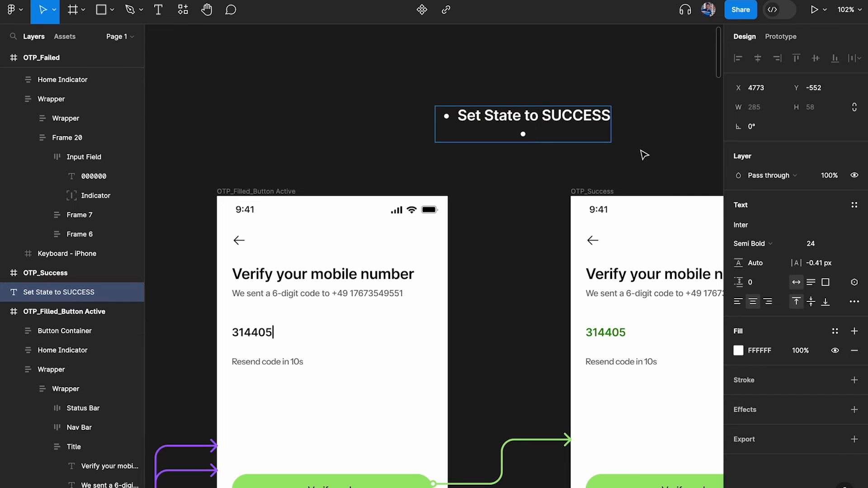
pyautogui.click(738, 302)
pyautogui.scroll(-5, 566, 133)
pyautogui.hscroll(8, 566, 133)
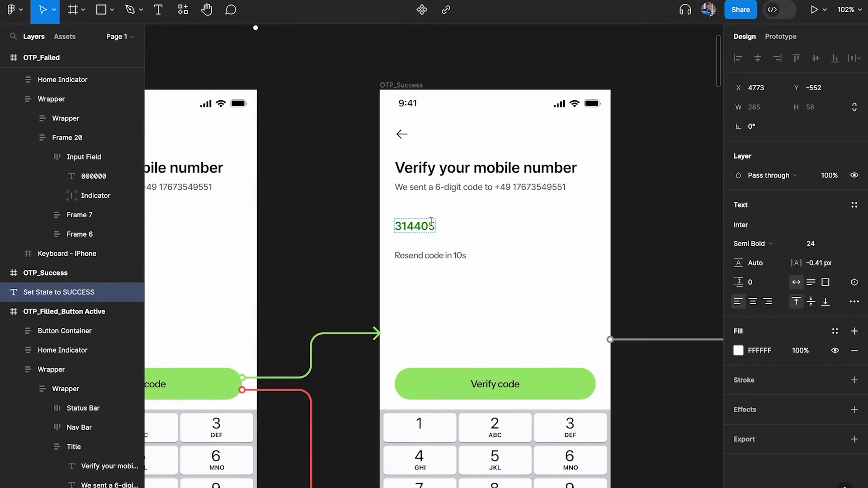
pyautogui.scroll(-5, 430, 225)
pyautogui.hscroll(5, 483, 212)
pyautogui.hscroll(-5, 382, 161)
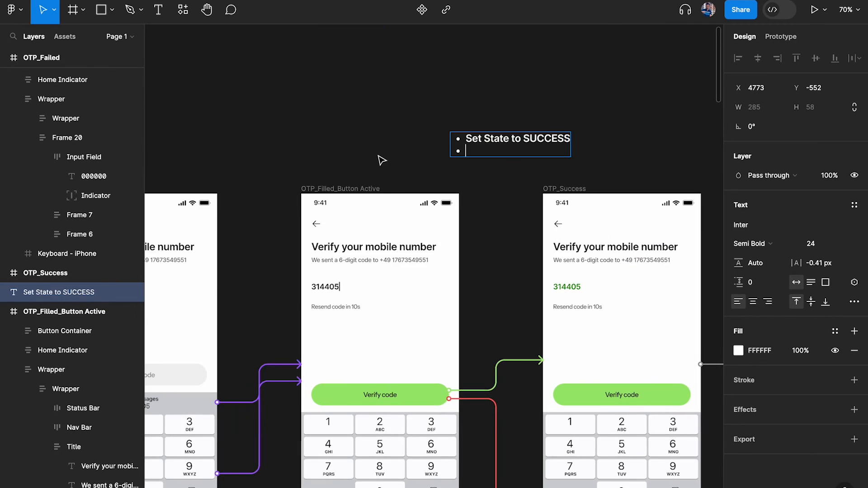
pyautogui.scroll(5, 529, 155)
# Add the second bullet 'Transition to the home screen', correcting the typo, and deselect the note
pyautogui.write('Transi')
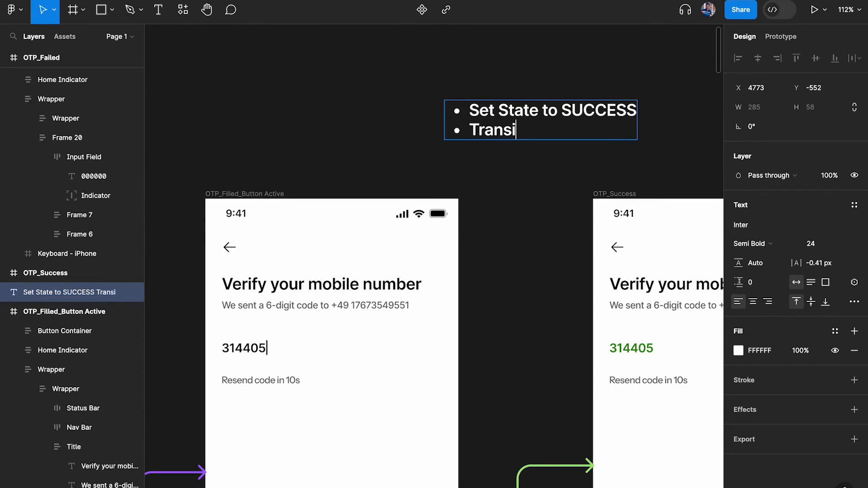
pyautogui.write('tion to the home screem')
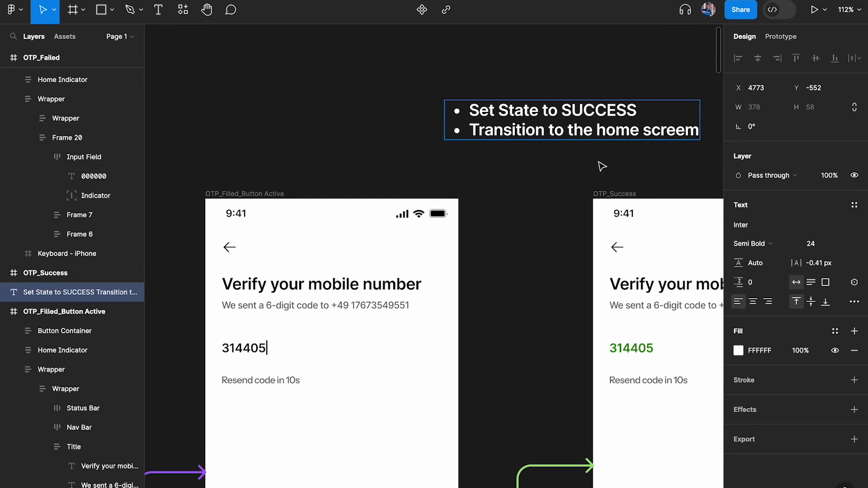
pyautogui.press('BackSpace')
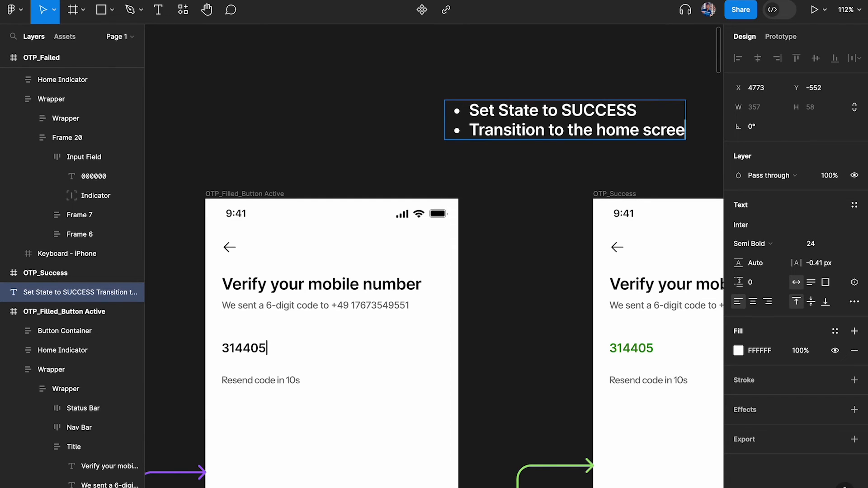
pyautogui.write('n')
pyautogui.press('Escape')
pyautogui.click(518, 203)
pyautogui.scroll(-2, 519, 204)
pyautogui.scroll(-3, 519, 204)
pyautogui.hscroll(3, 519, 204)
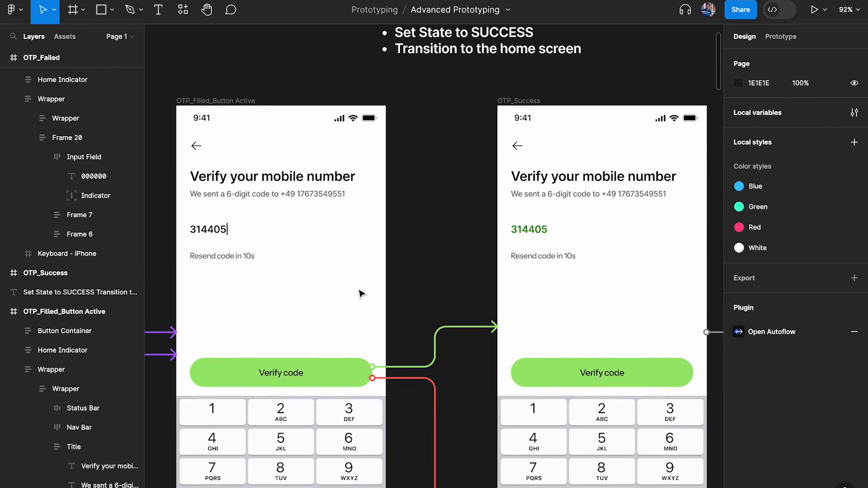
pyautogui.click(297, 383)
pyautogui.click(207, 223)
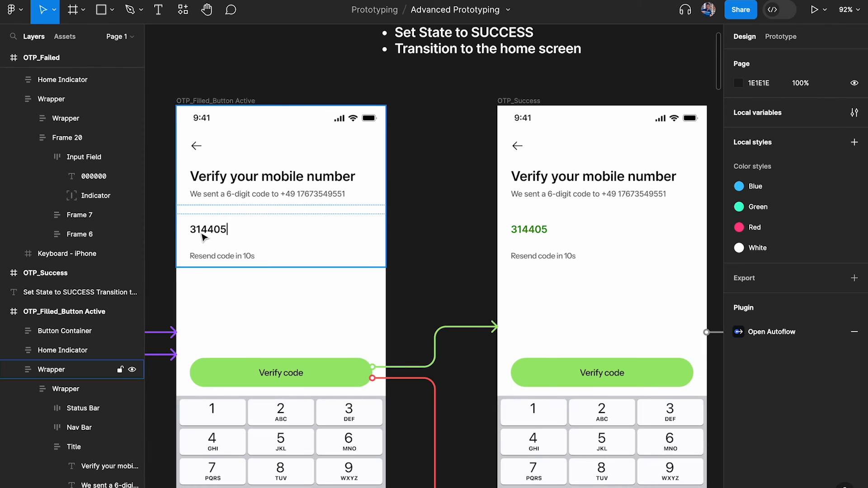
pyautogui.scroll(1, 380, 132)
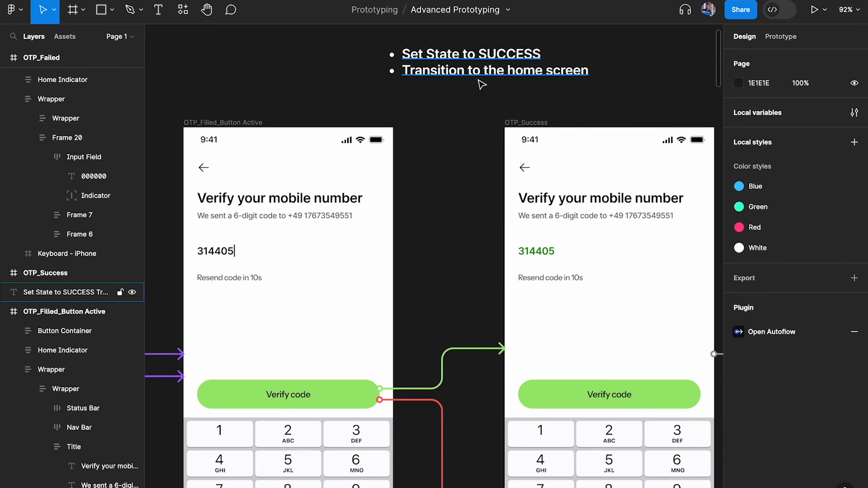
pyautogui.hscroll(2, 481, 84)
pyautogui.scroll(-1, 482, 85)
pyautogui.hscroll(2, 482, 84)
pyautogui.scroll(1, 481, 84)
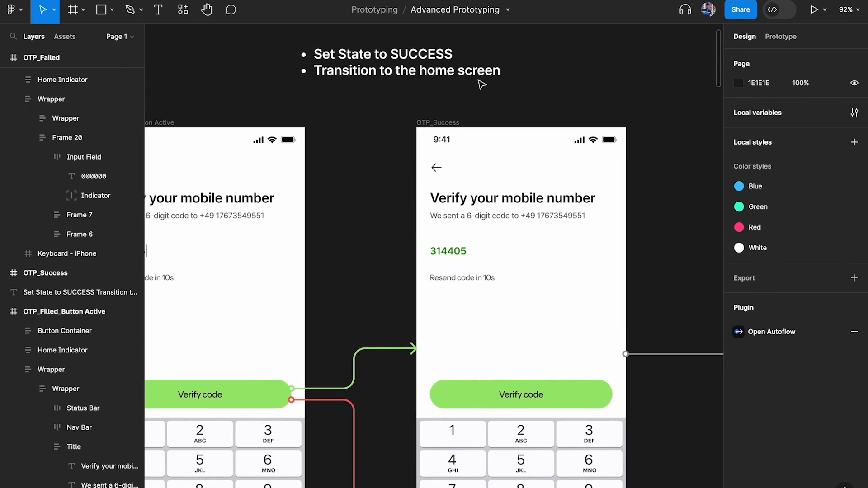
pyautogui.click(454, 73)
pyautogui.hscroll(-2, 282, 461)
pyautogui.scroll(-1, 282, 462)
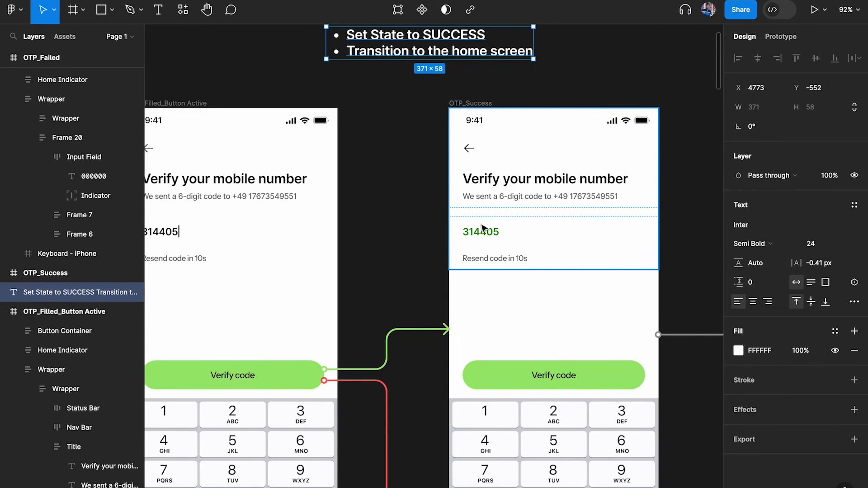
pyautogui.hscroll(6, 481, 227)
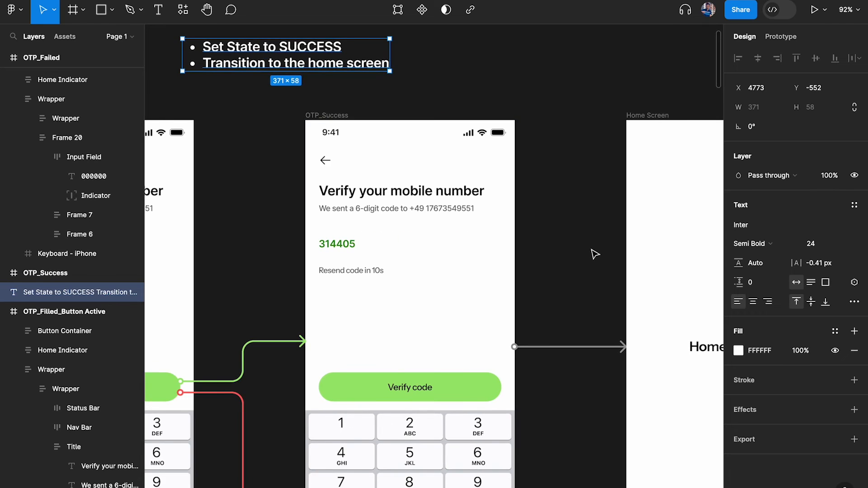
pyautogui.hscroll(5, 593, 252)
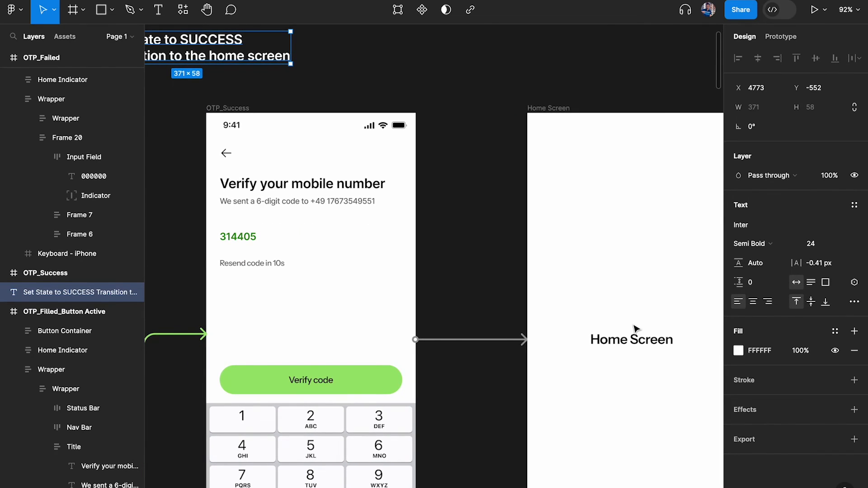
pyautogui.hscroll(-3, 635, 329)
pyautogui.scroll(-3, 461, 318)
pyautogui.scroll(5, 285, 122)
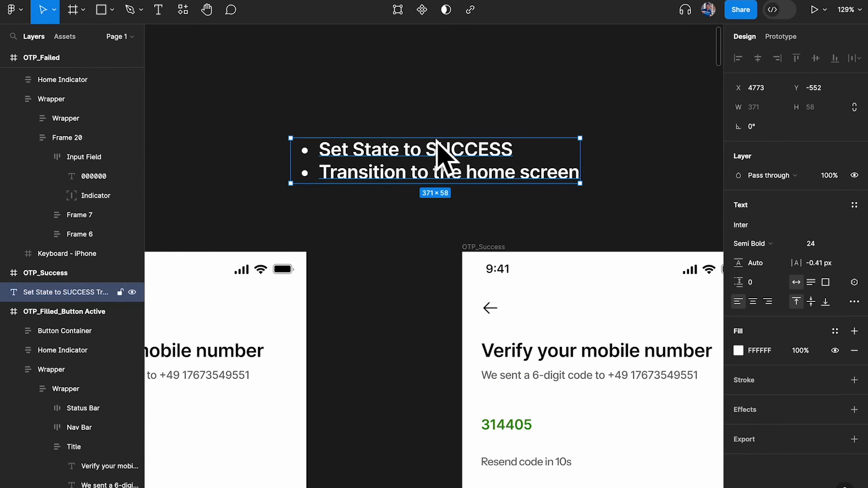
pyautogui.scroll(-3, 442, 151)
pyautogui.scroll(-3, 480, 162)
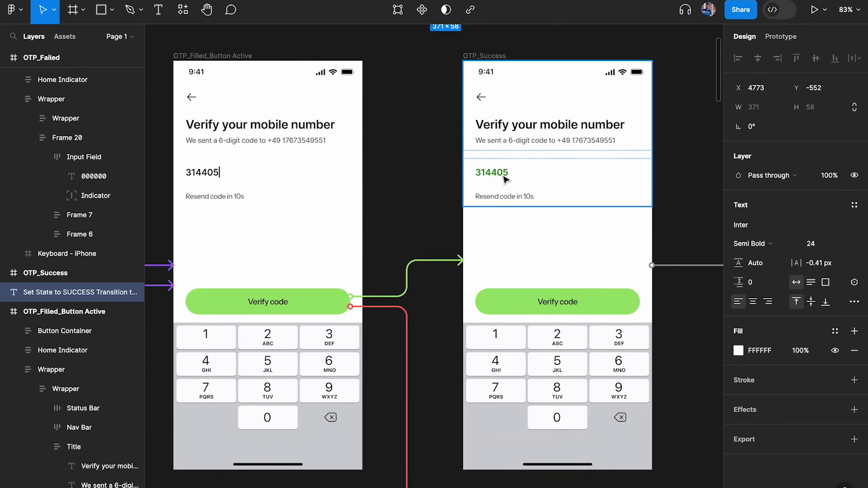
pyautogui.scroll(-2, 504, 179)
pyautogui.hscroll(5, 536, 291)
pyautogui.hscroll(-5, 513, 295)
pyautogui.scroll(4, 512, 295)
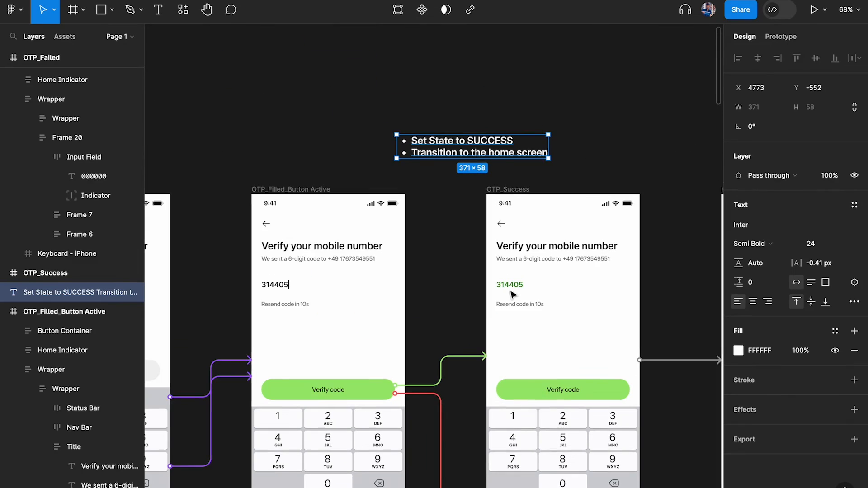
pyautogui.scroll(4, 467, 149)
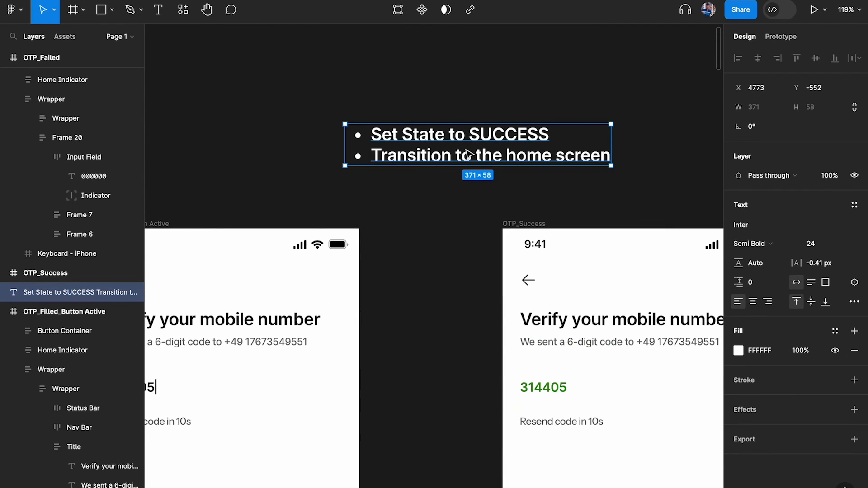
# Select the 'Transition to the home screen' and 'Set State to SUCCESS' lines in the note, then exit editing
pyautogui.doubleClick(469, 156)
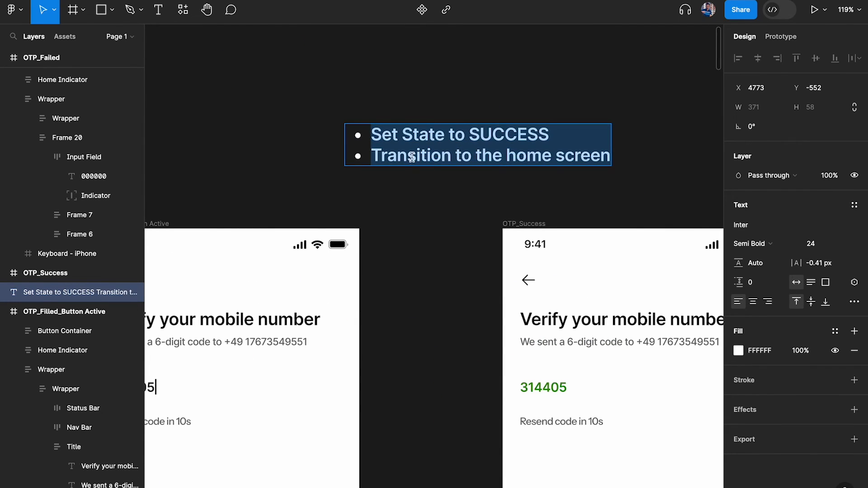
pyautogui.moveTo(370, 156); pyautogui.dragTo(686, 150)
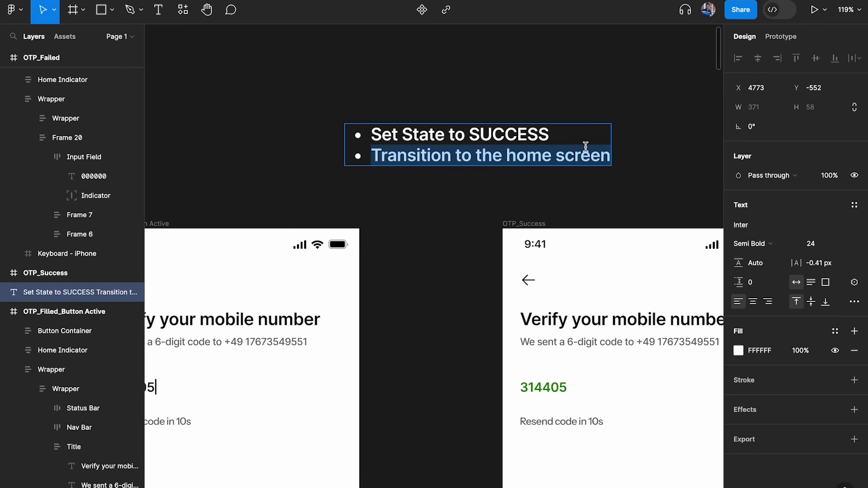
pyautogui.moveTo(494, 155); pyautogui.dragTo(607, 145)
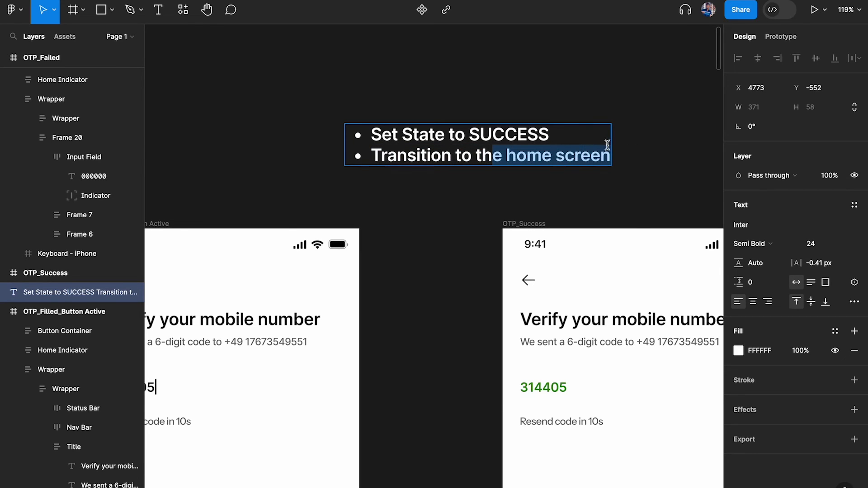
pyautogui.moveTo(373, 131); pyautogui.dragTo(562, 128)
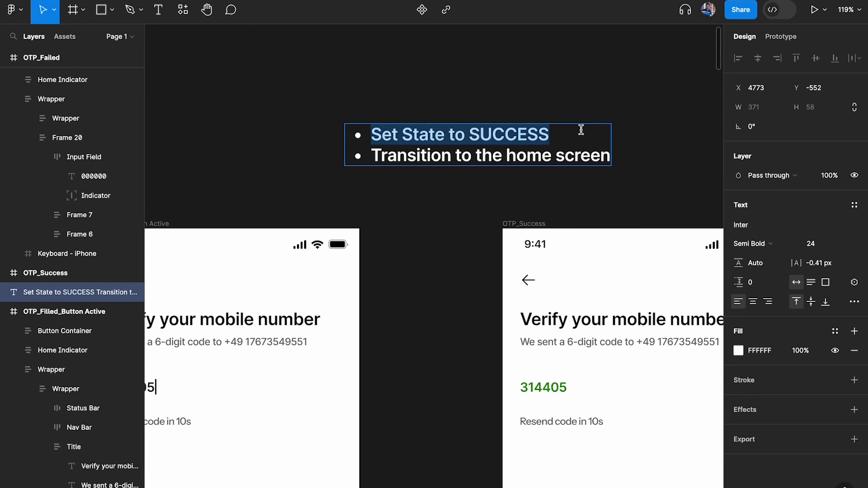
pyautogui.scroll(-5, 581, 130)
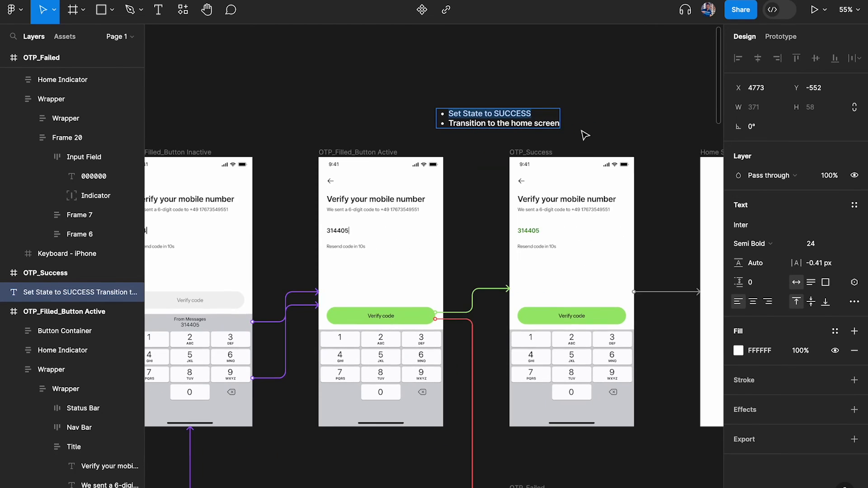
pyautogui.press('Escape')
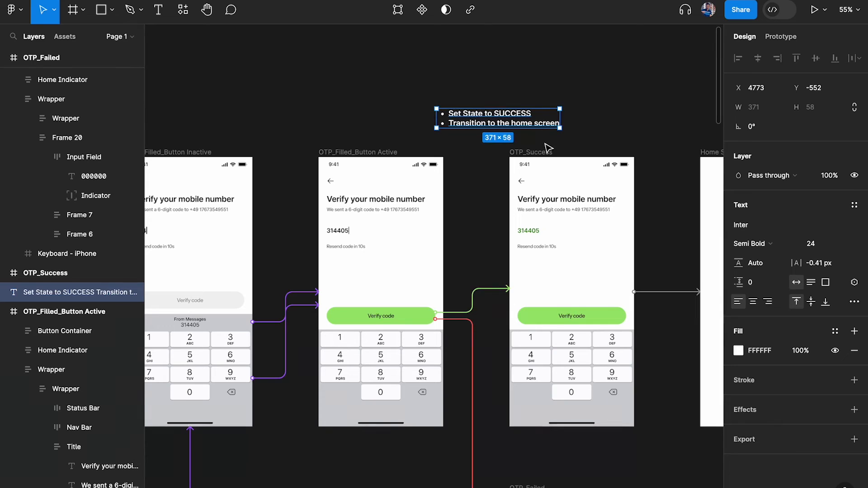
# Select the OTP_Success frame, then reselect the bullet note above it
pyautogui.click(530, 152)
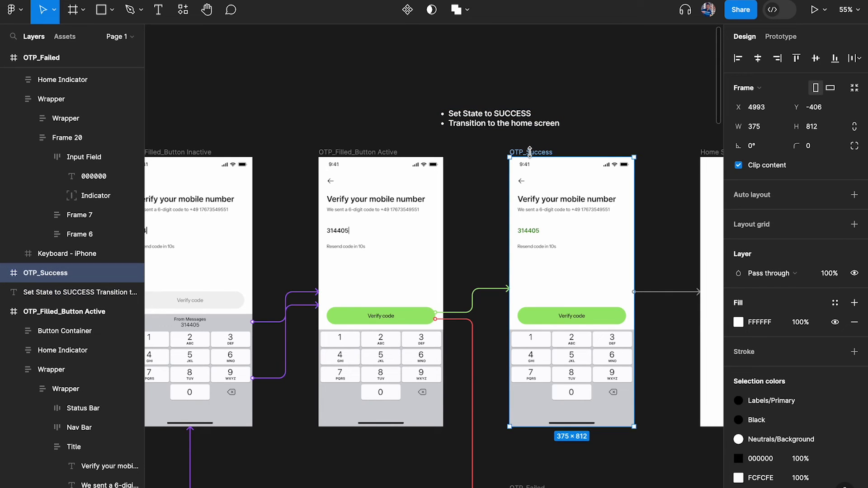
pyautogui.scroll(4, 652, 203)
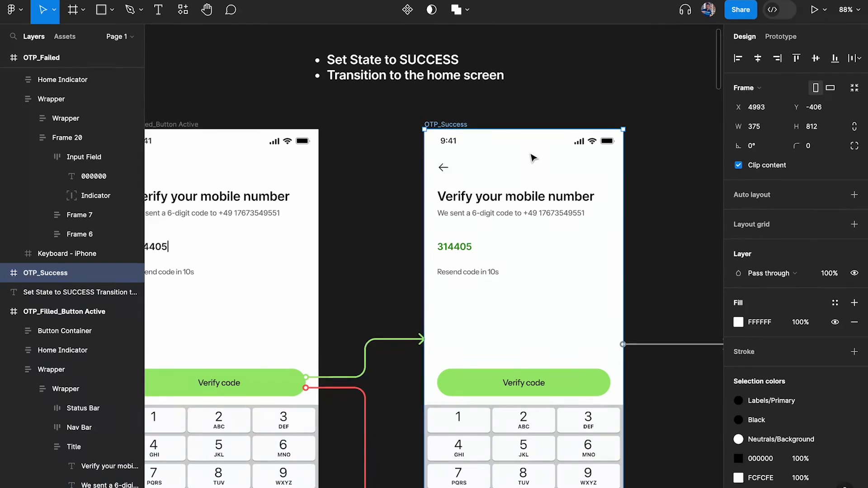
pyautogui.click(406, 59)
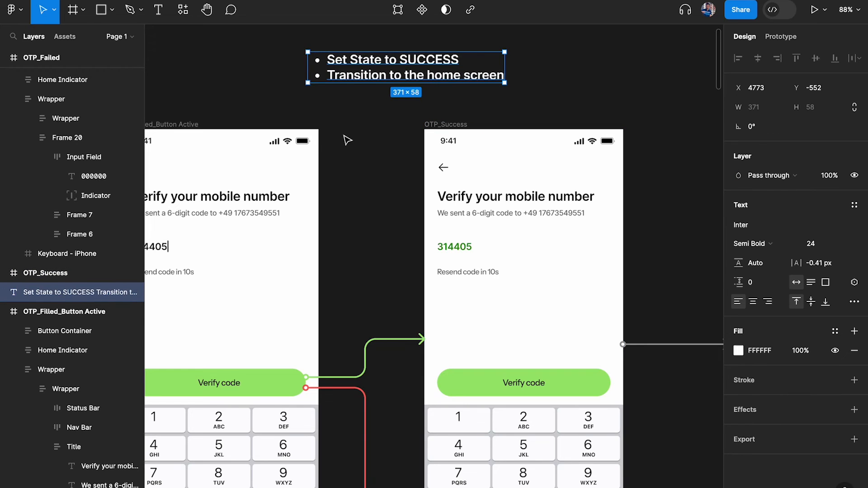
pyautogui.scroll(-4, 341, 209)
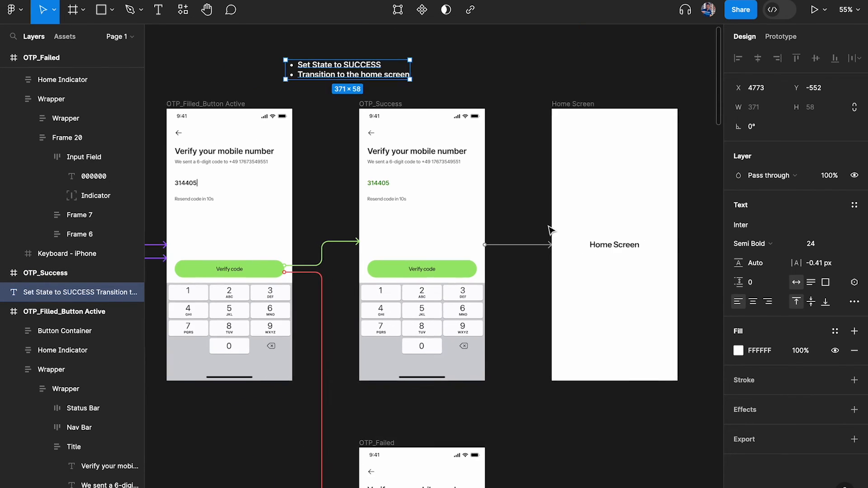
pyautogui.hscroll(-1, 550, 230)
pyautogui.scroll(5, 550, 226)
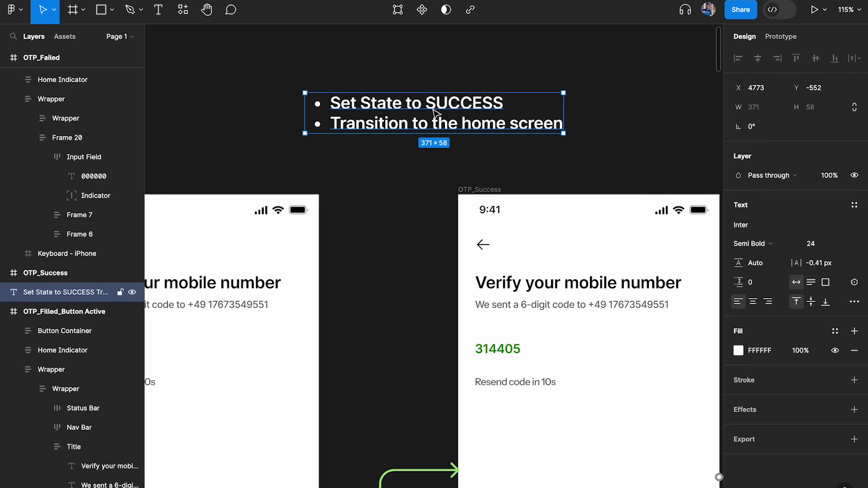
# Highlight the 'Set State to SUCCESS' line again, exit editing and deselect the annotation
pyautogui.doubleClick(435, 112)
pyautogui.moveTo(552, 102); pyautogui.dragTo(561, 122)
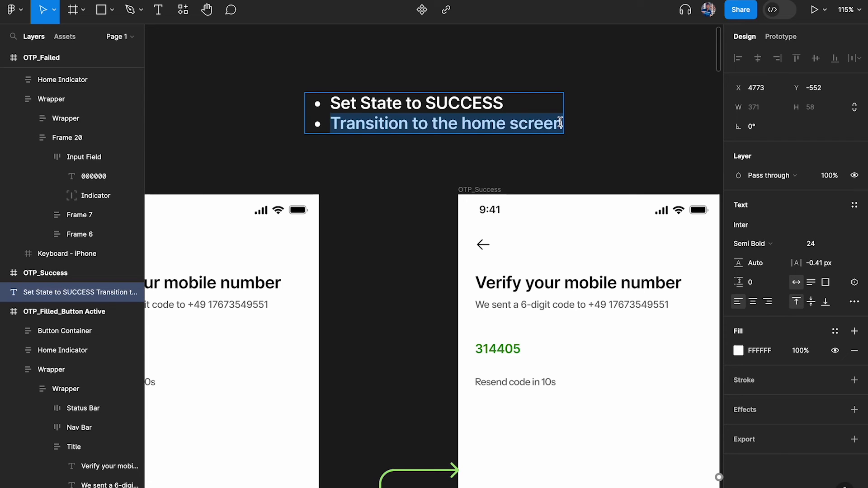
pyautogui.press('Escape')
pyautogui.scroll(-10, 638, 166)
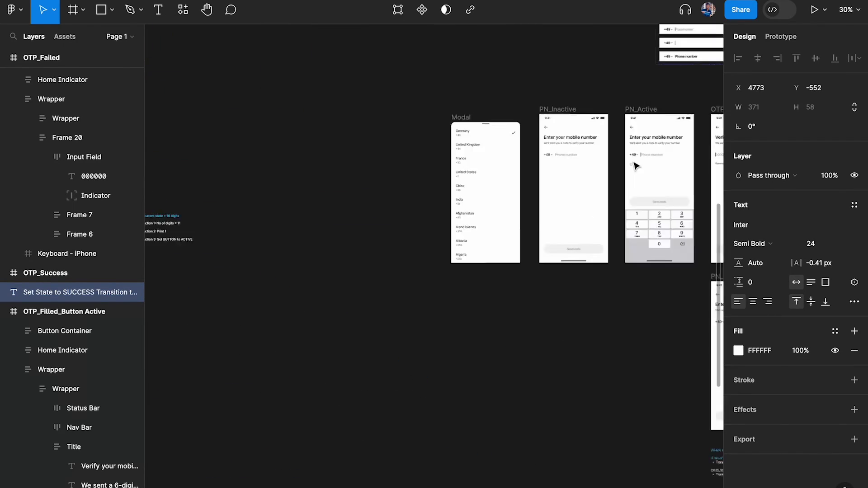
pyautogui.hscroll(-5, 637, 166)
pyautogui.scroll(5, 634, 165)
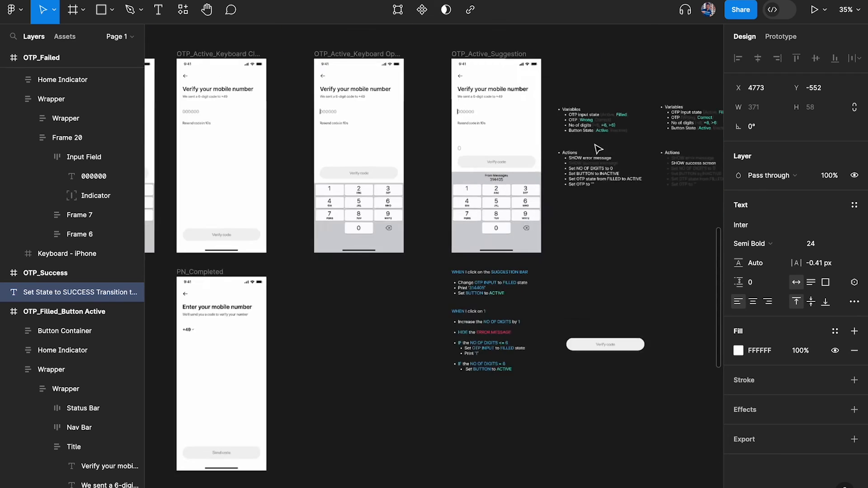
pyautogui.hscroll(1, 598, 150)
pyautogui.click(436, 108)
# Marquee-select the four annotation text blocks and move them further down
pyautogui.moveTo(397, 109); pyautogui.dragTo(520, 190)
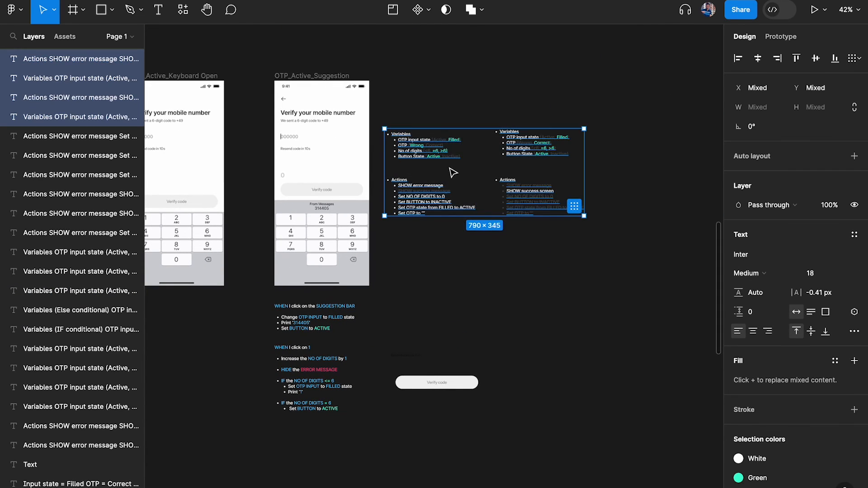
pyautogui.moveTo(449, 170)
pyautogui.mouseDown()
pyautogui.moveTo(493, 430)
pyautogui.moveTo(436, 465)
pyautogui.moveTo(454, 477)
pyautogui.mouseUp()
pyautogui.scroll(2, 414, 243)
pyautogui.scroll(2, 413, 243)
pyautogui.hscroll(-2, 413, 243)
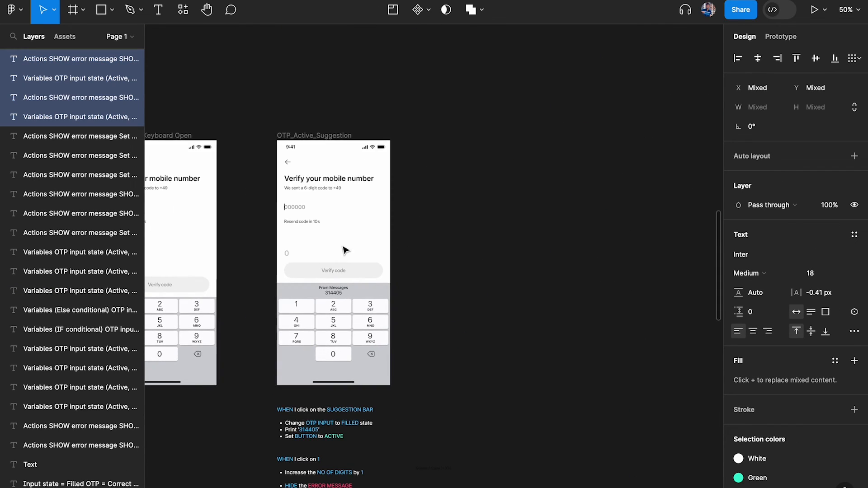
# Duplicate OTP_Active_Suggestion beside it and rename the copy OTP_Active_Completed
pyautogui.moveTo(326, 93); pyautogui.dragTo(484, 95)
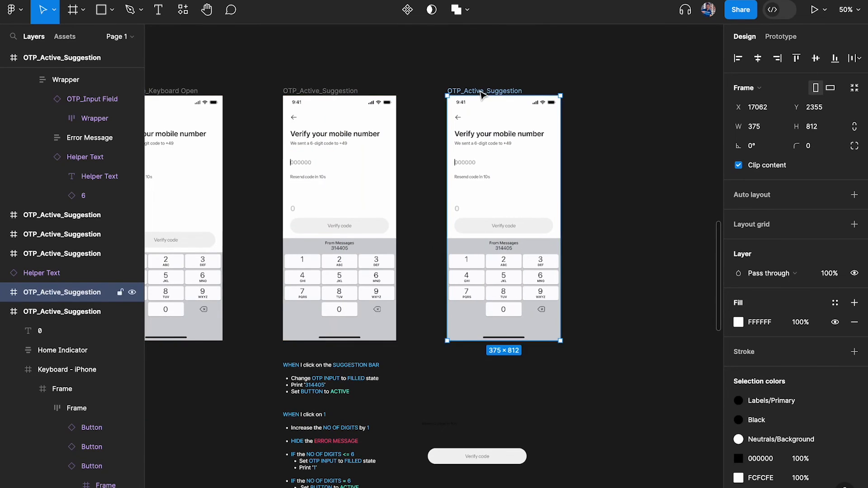
pyautogui.scroll(5, 485, 95)
pyautogui.click(490, 97)
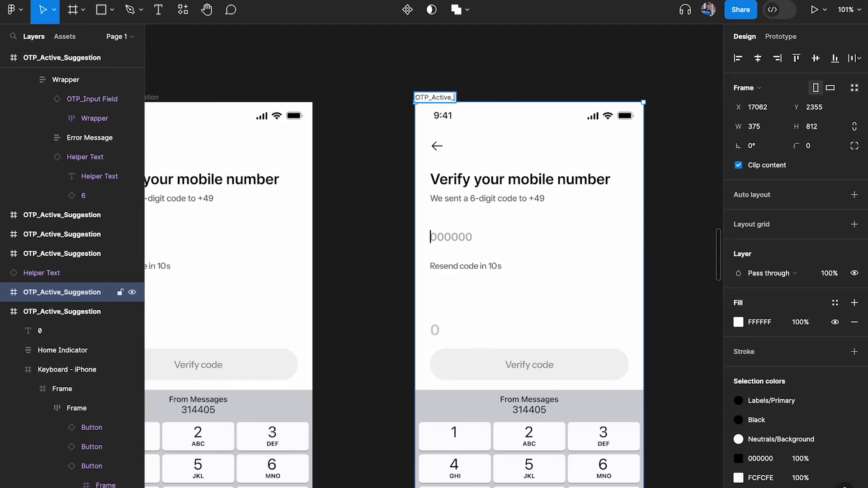
pyautogui.click(519, 69)
pyautogui.scroll(-3, 520, 70)
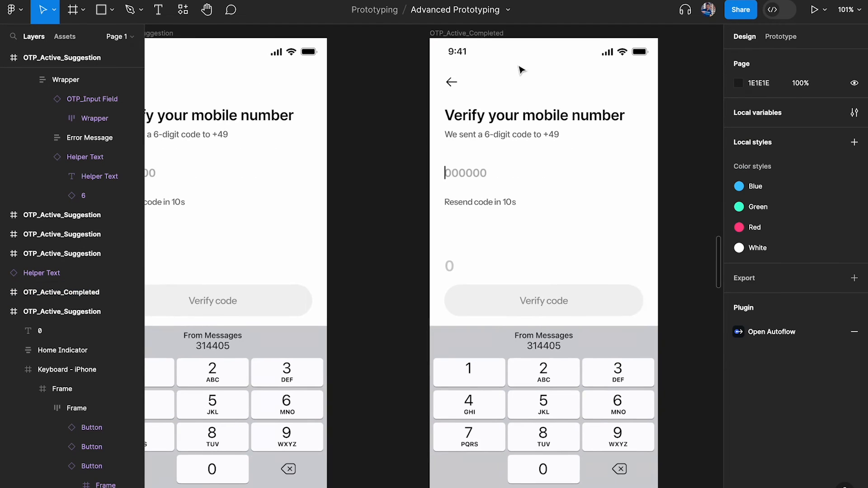
pyautogui.scroll(-2, 522, 136)
pyautogui.keyDown('ctrl'); pyautogui.click(487, 160); pyautogui.keyUp('ctrl')
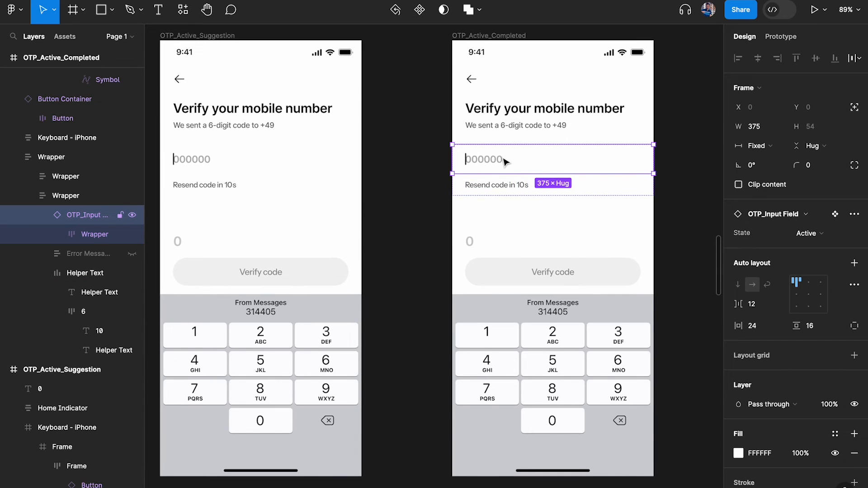
# Check the new frame's OTP_Input Field state options, keeping it set to Active
pyautogui.click(808, 233)
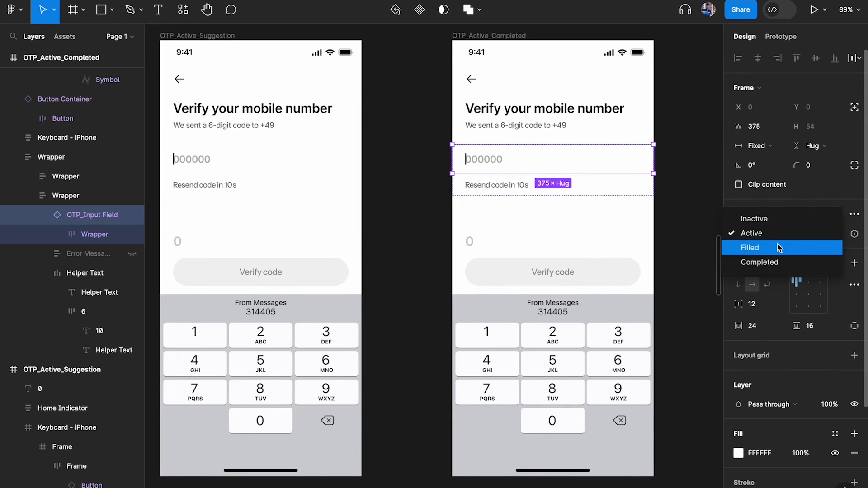
pyautogui.click(678, 182)
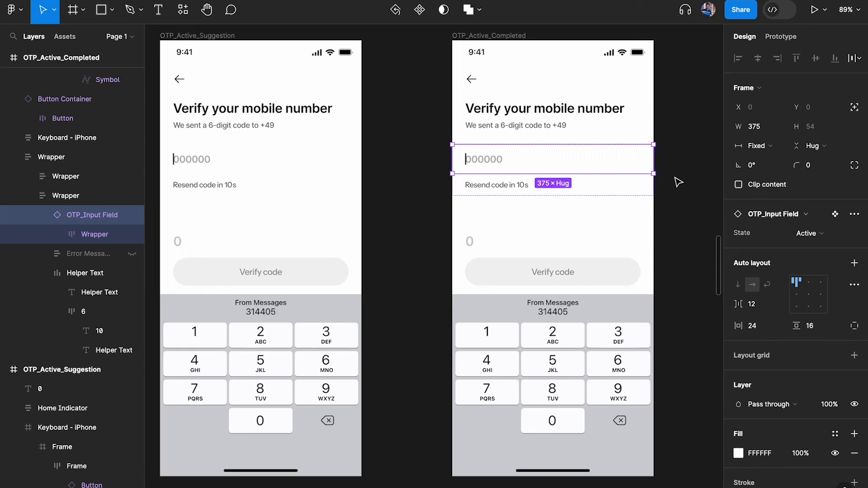
pyautogui.scroll(-3, 527, 137)
pyautogui.hscroll(-8, 526, 138)
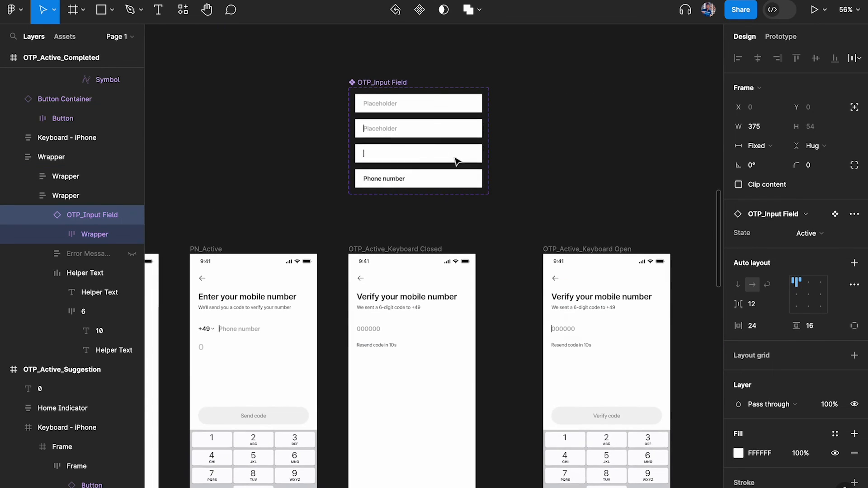
pyautogui.scroll(5, 456, 161)
# Duplicate the Completed OTP_Input Field variant into State5 and select its Phone number text
pyautogui.click(418, 188)
pyautogui.scroll(3, 416, 197)
pyautogui.hotkey('ctrl', 'd')
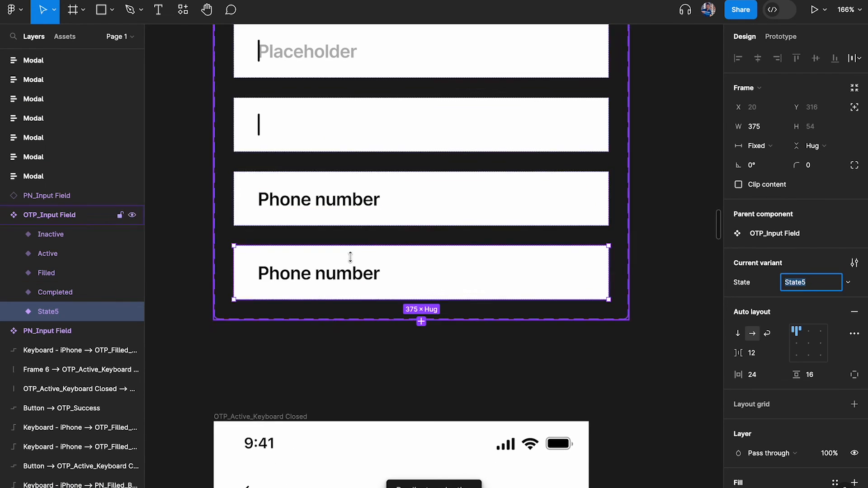
pyautogui.click(334, 276)
pyautogui.scroll(-2, 763, 348)
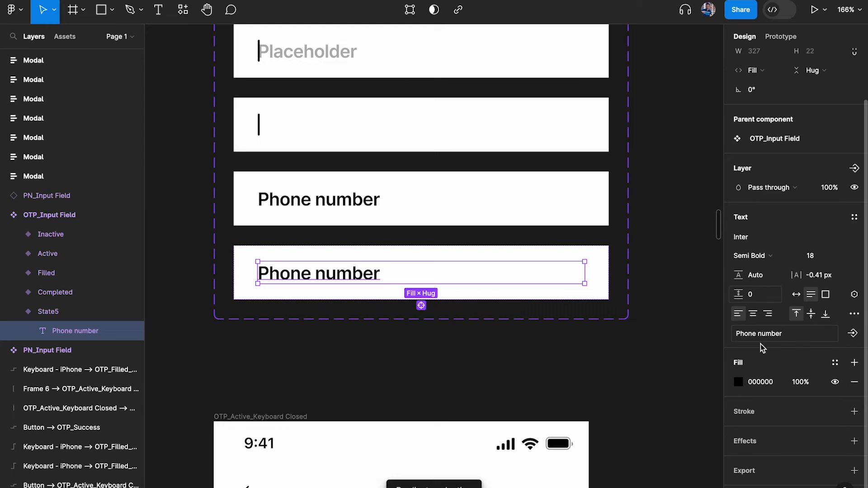
pyautogui.click(836, 363)
pyautogui.press('Escape')
pyautogui.scroll(-3, 506, 303)
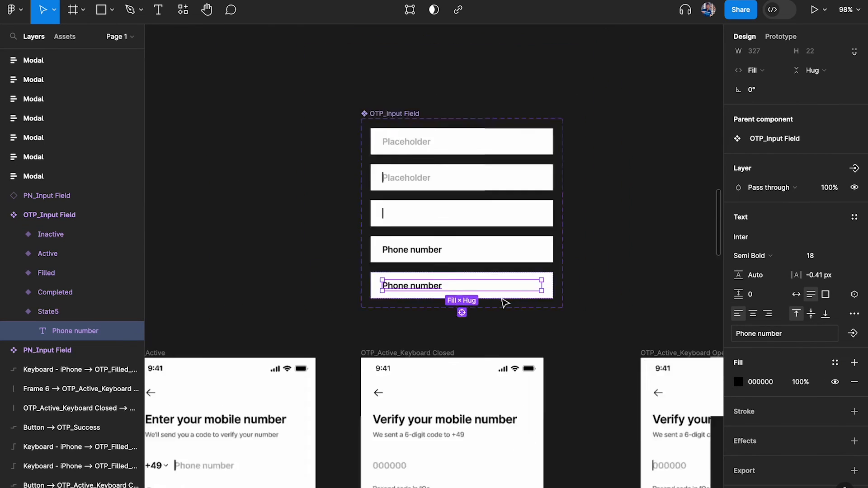
pyautogui.scroll(-8, 502, 302)
pyautogui.hscroll(8, 502, 302)
pyautogui.hscroll(-7, 502, 302)
pyautogui.scroll(5, 489, 318)
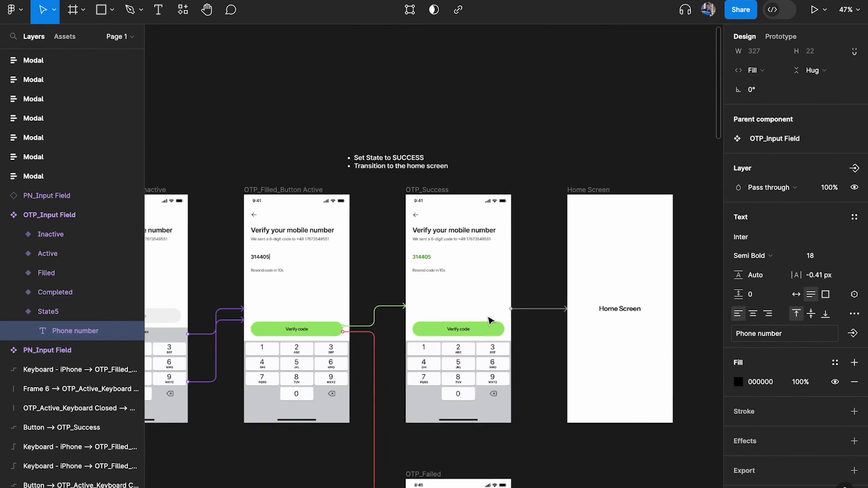
pyautogui.scroll(4, 488, 318)
# Copy the green fill value 358B00 from the 314405 code in OTP_Success
pyautogui.click(340, 184)
pyautogui.click(771, 370)
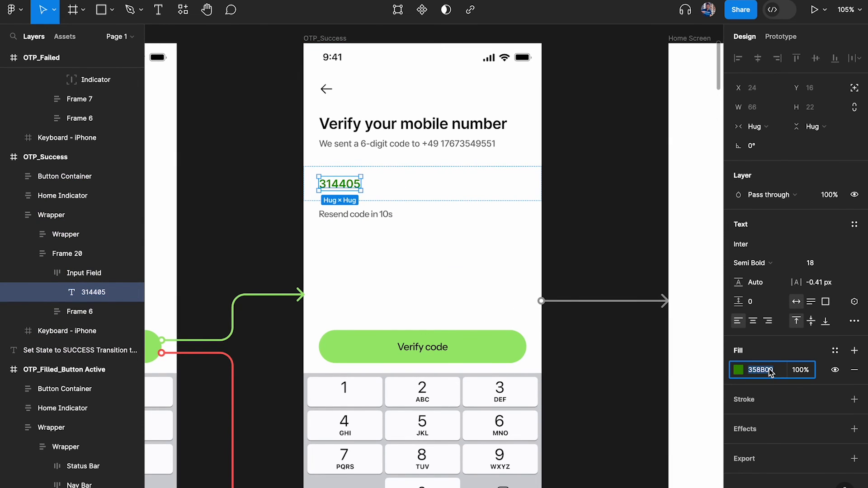
pyautogui.scroll(-8, 545, 292)
pyautogui.hscroll(-6, 544, 290)
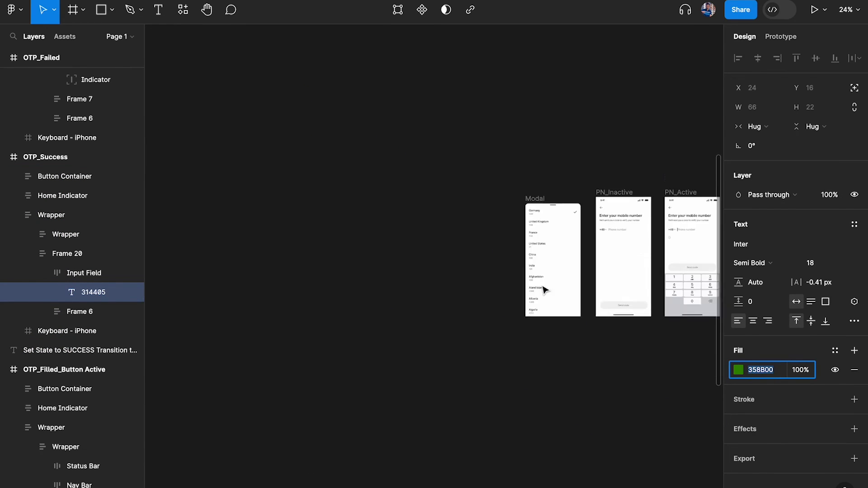
pyautogui.hscroll(8, 485, 217)
pyautogui.scroll(6, 484, 217)
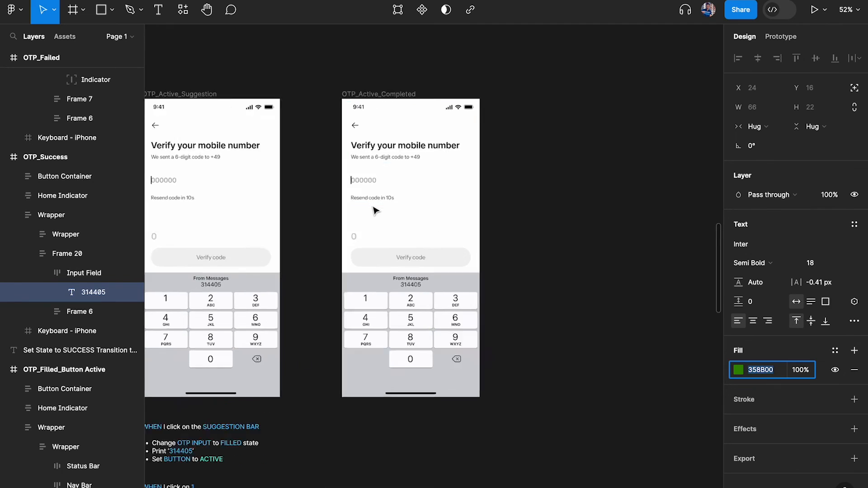
pyautogui.scroll(3, 373, 207)
pyautogui.scroll(4, 373, 206)
pyautogui.hscroll(-8, 373, 206)
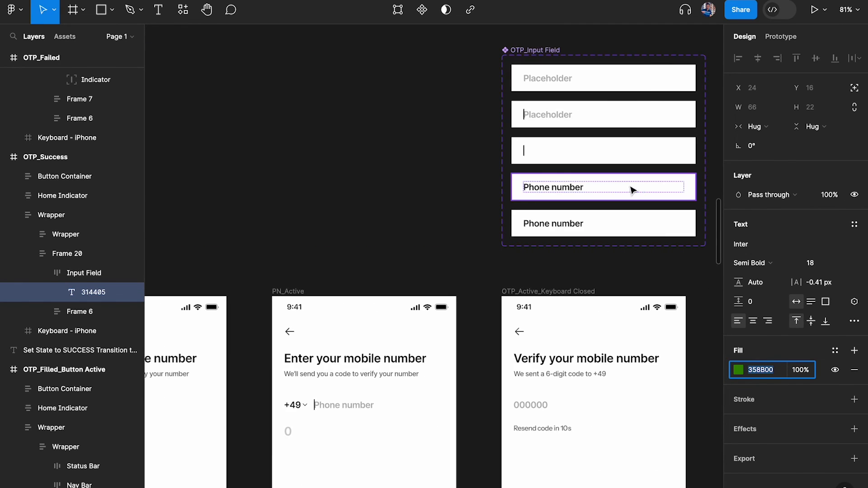
pyautogui.scroll(4, 633, 190)
# Apply the green 358B00 fill to State5's Phone number text
pyautogui.click(588, 187)
pyautogui.scroll(-2, 775, 402)
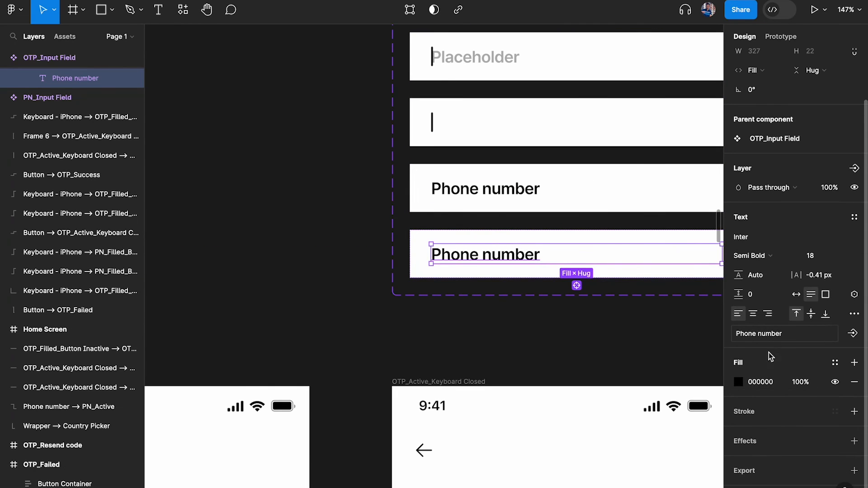
pyautogui.click(771, 382)
pyautogui.hotkey('ctrl', 'v')
pyautogui.press('Return')
pyautogui.click(567, 335)
pyautogui.scroll(-2, 566, 335)
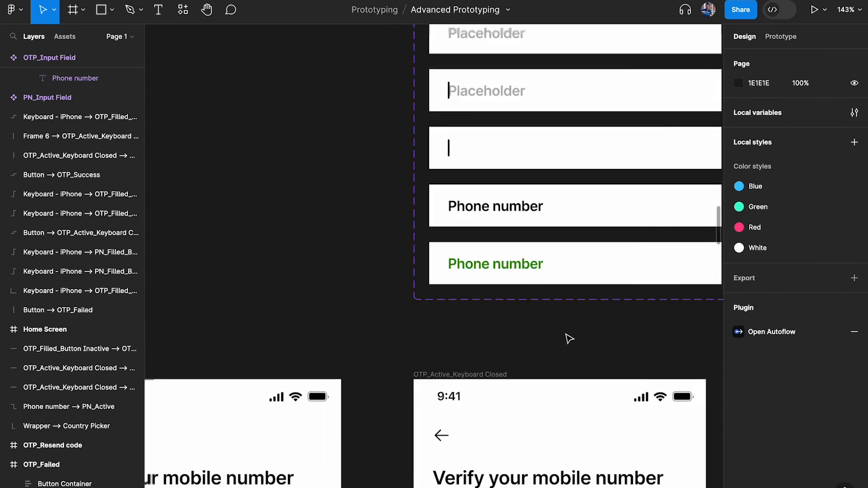
pyautogui.scroll(-5, 569, 338)
pyautogui.hscroll(3, 569, 338)
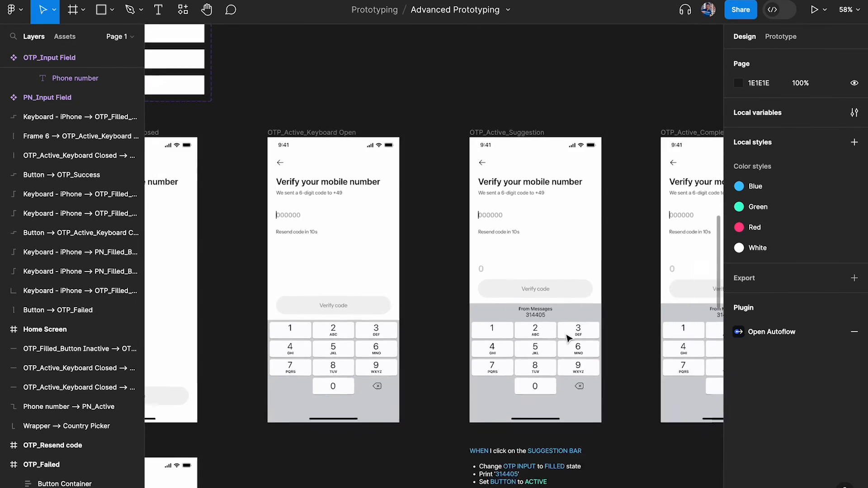
# Select the four Variables and Actions notes and move the OTP_Active_Completed frame further right
pyautogui.hscroll(4, 568, 338)
pyautogui.scroll(-6, 568, 337)
pyautogui.scroll(-1, 569, 339)
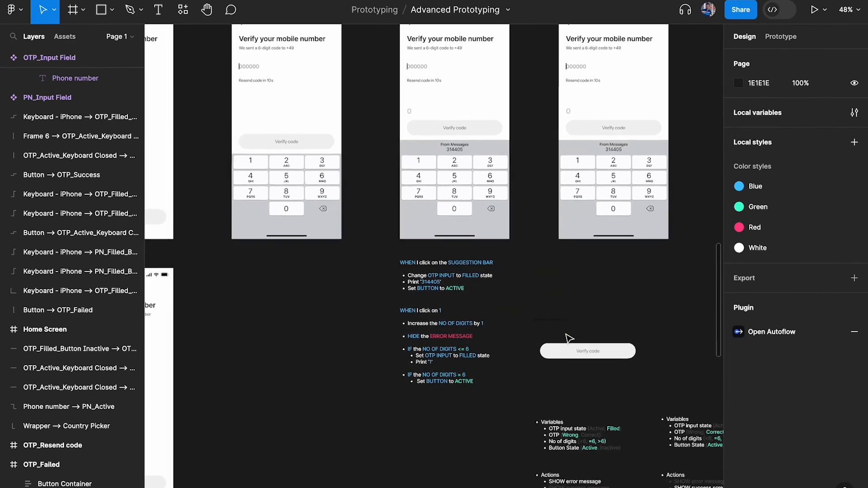
pyautogui.hscroll(3, 569, 338)
pyautogui.scroll(-3, 568, 338)
pyautogui.moveTo(420, 312); pyautogui.dragTo(618, 422)
pyautogui.scroll(3, 483, 250)
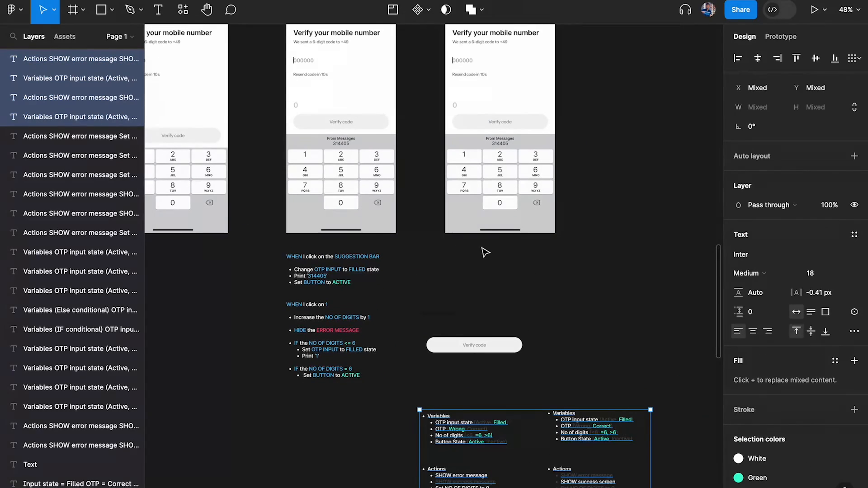
pyautogui.scroll(-1, 437, 333)
pyautogui.scroll(2, 437, 332)
pyautogui.moveTo(489, 89); pyautogui.dragTo(638, 89)
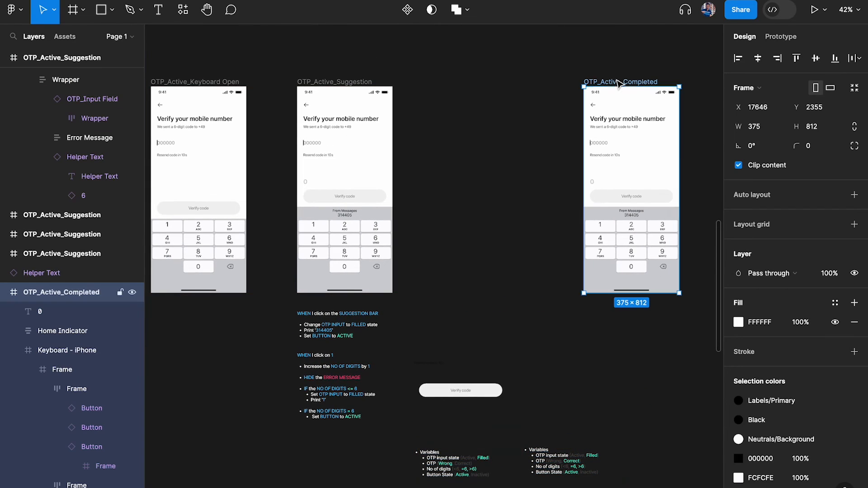
# Move the right-hand Variables and Actions notes up beside the phone frames
pyautogui.click(563, 464)
pyautogui.scroll(-2, 563, 463)
pyautogui.hscroll(1, 563, 464)
pyautogui.keyDown('shift'); pyautogui.click(552, 459); pyautogui.keyUp('shift')
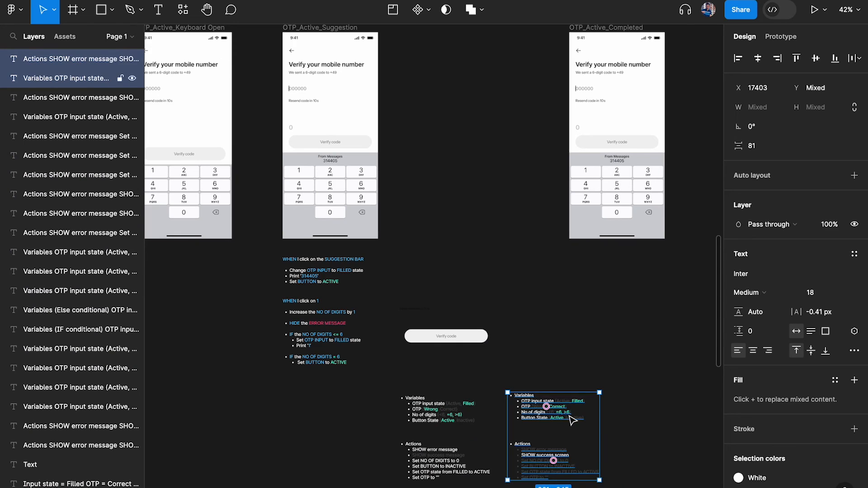
pyautogui.moveTo(573, 422); pyautogui.dragTo(463, 131)
pyautogui.scroll(5, 297, 143)
# Open the Verify code button's conditional click interaction, collapse its action list, and show the add-action menu
pyautogui.keyDown('super'); pyautogui.click(427, 156); pyautogui.keyUp('super')
pyautogui.scroll(2, 438, 159)
pyautogui.hscroll(2, 438, 159)
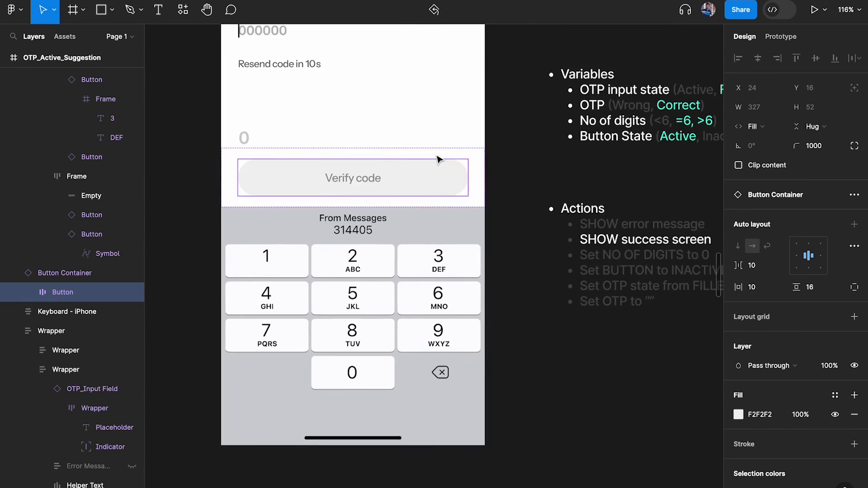
pyautogui.click(787, 39)
pyautogui.click(789, 86)
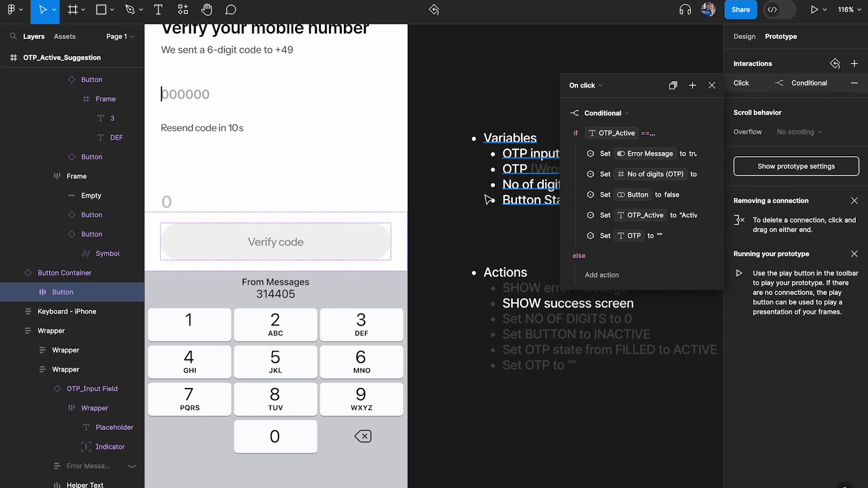
pyautogui.hscroll(3, 484, 203)
pyautogui.click(564, 113)
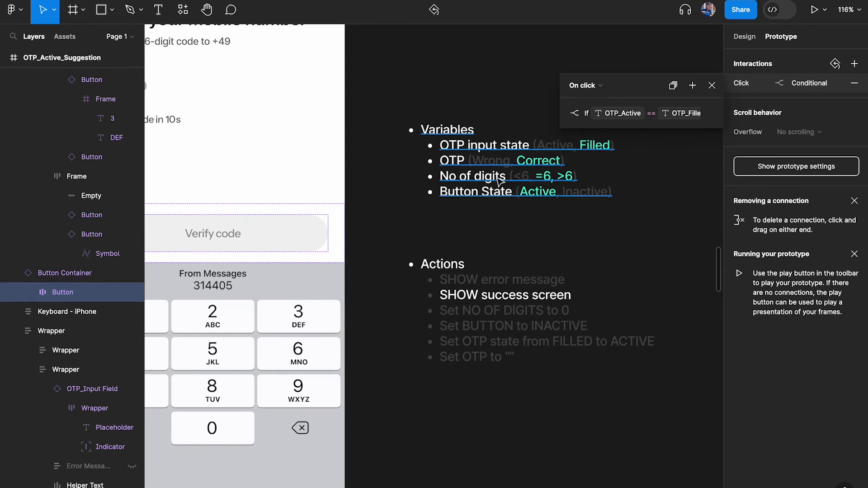
pyautogui.hscroll(3, 480, 194)
pyautogui.scroll(4, 450, 207)
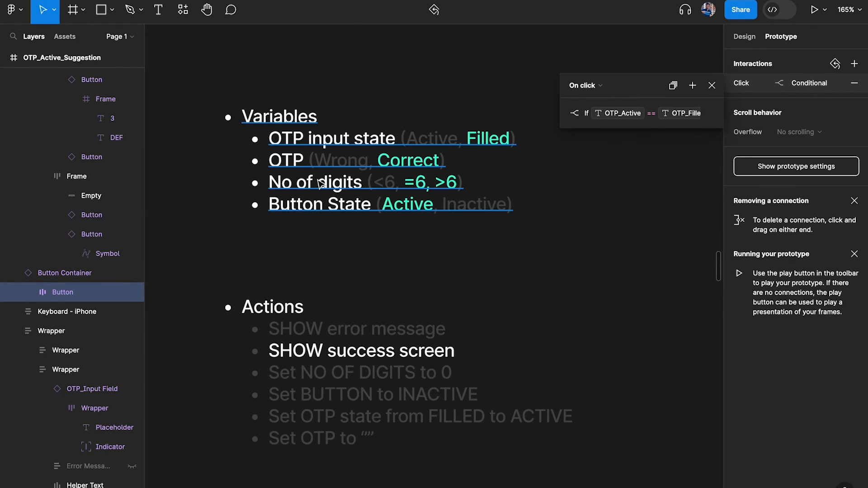
pyautogui.hscroll(2, 452, 208)
pyautogui.click(692, 85)
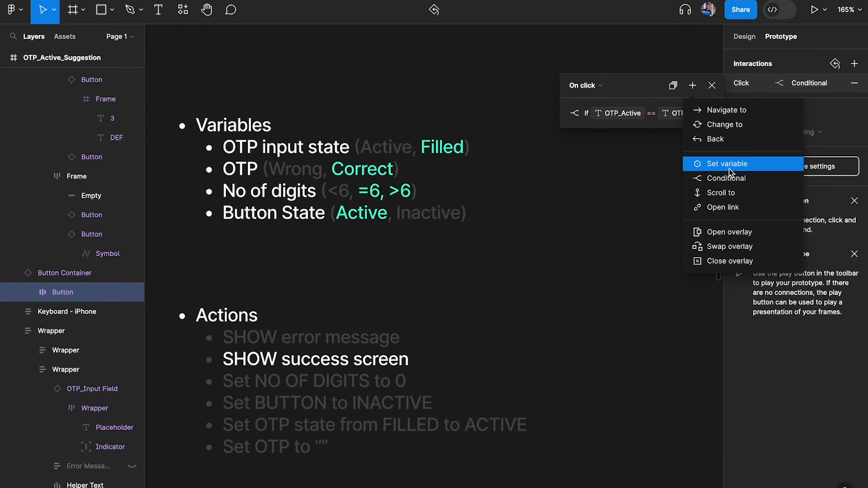
# Add a nested conditional starting with OTP_Active == OTP_Filled
pyautogui.click(726, 178)
pyautogui.hotkey('ctrl', '\\')
pyautogui.click(609, 154)
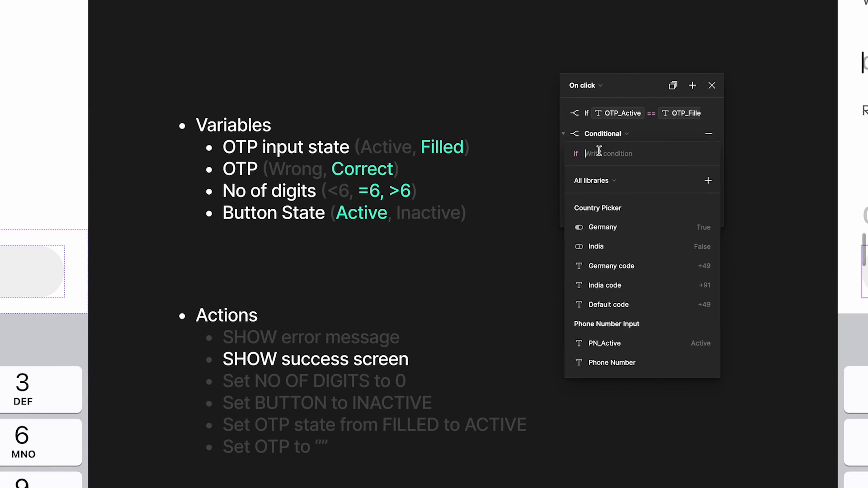
pyautogui.write('otp')
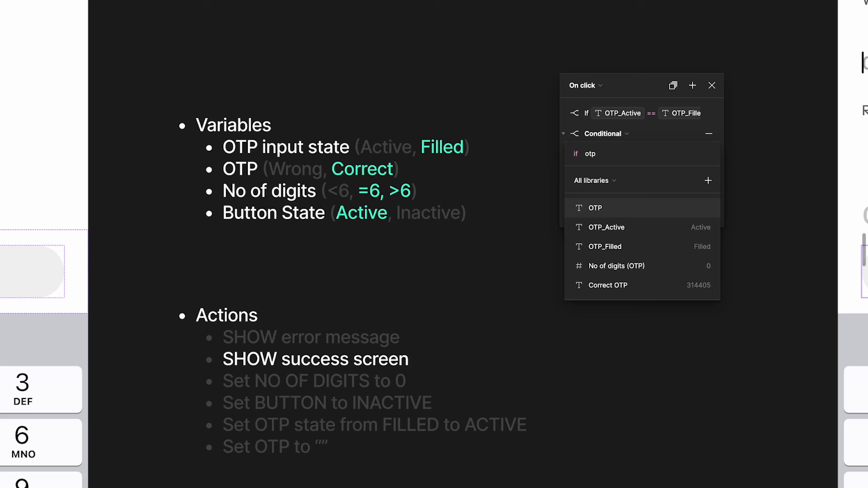
pyautogui.click(667, 228)
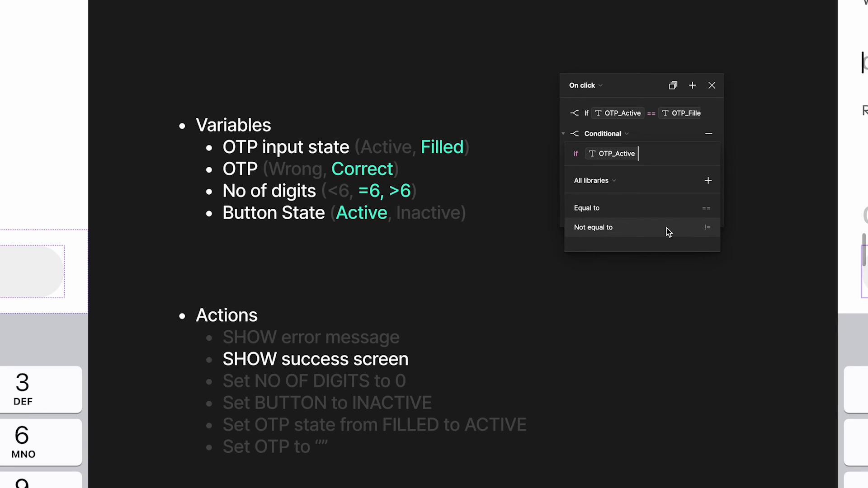
pyautogui.click(677, 207)
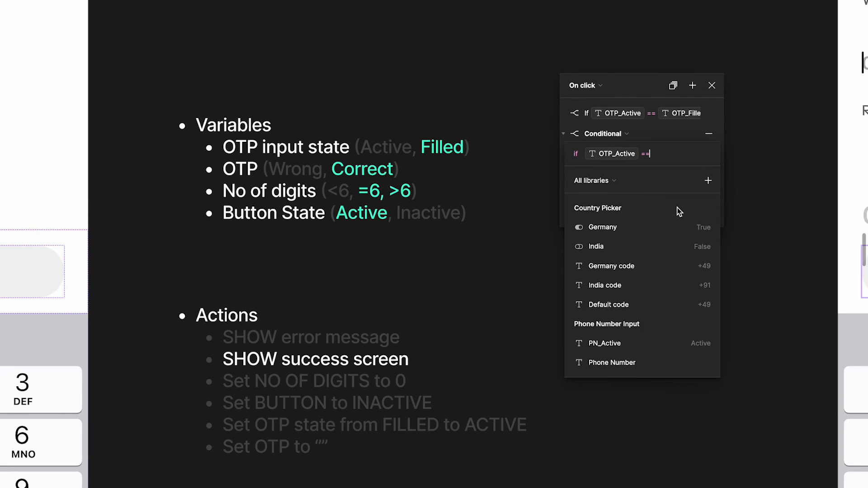
pyautogui.write('fil')
pyautogui.click(636, 202)
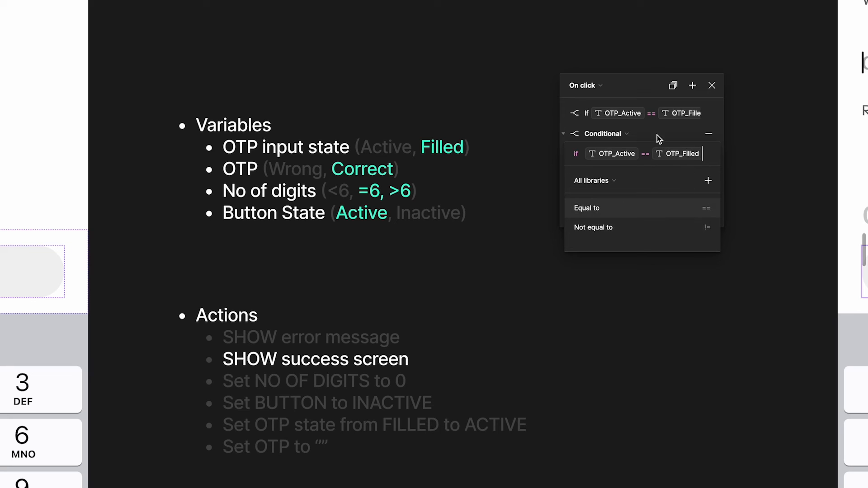
# Extend the condition with 'and OTP == Correct OTP'
pyautogui.click(657, 135)
pyautogui.click(679, 153)
pyautogui.click(714, 155)
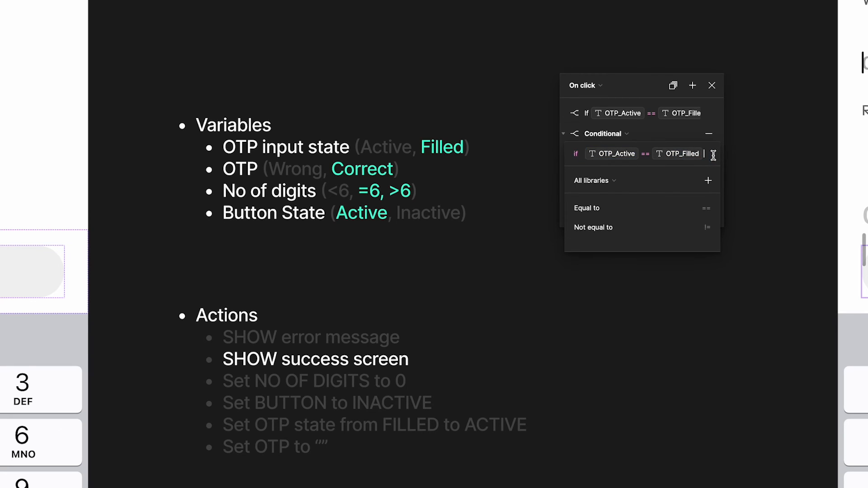
pyautogui.write('and otp')
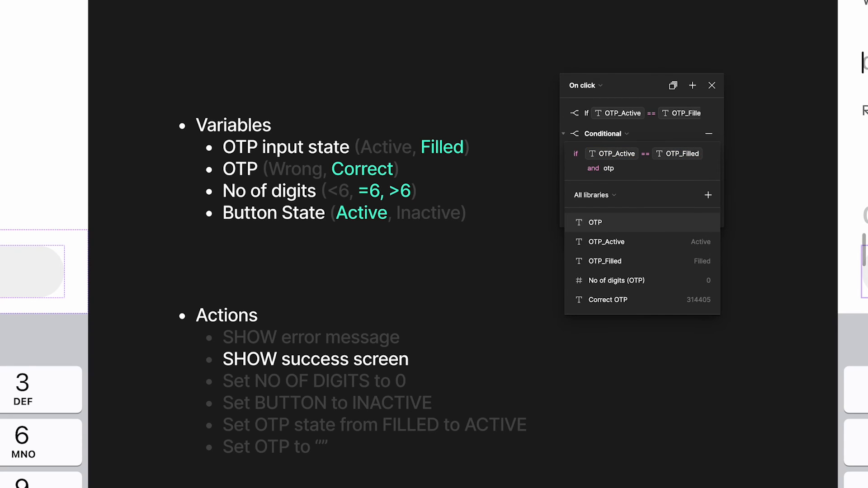
pyautogui.click(697, 222)
pyautogui.write('=c')
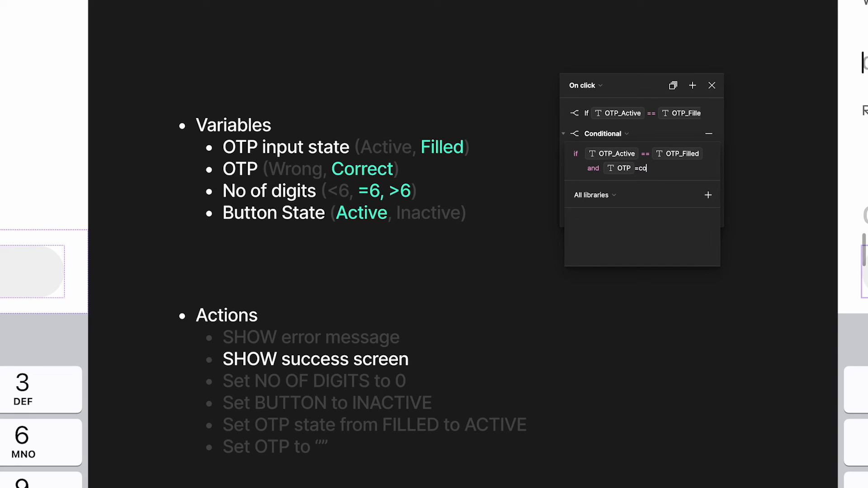
pyautogui.write('= c or')
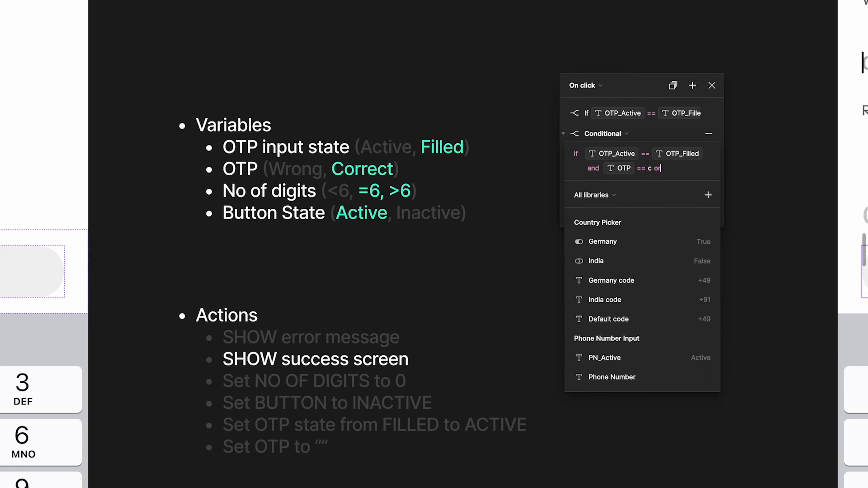
pyautogui.scroll(-4, 622, 378)
pyautogui.click(622, 377)
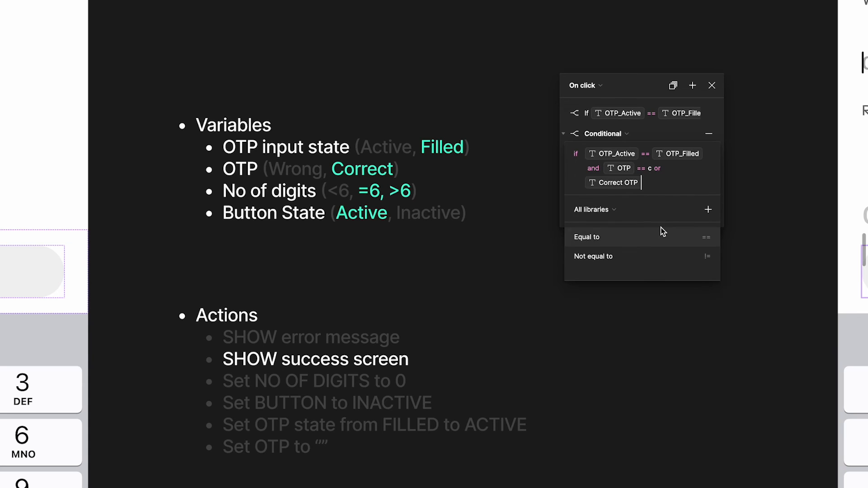
pyautogui.press('BackSpace')
pyautogui.press('BackSpace')
pyautogui.press('BackSpace')
pyautogui.press('BackSpace')
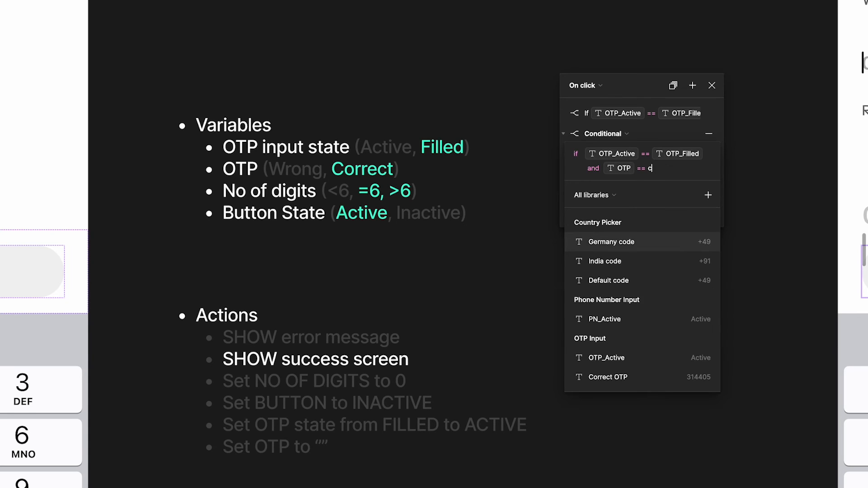
pyautogui.scroll(-3, 673, 266)
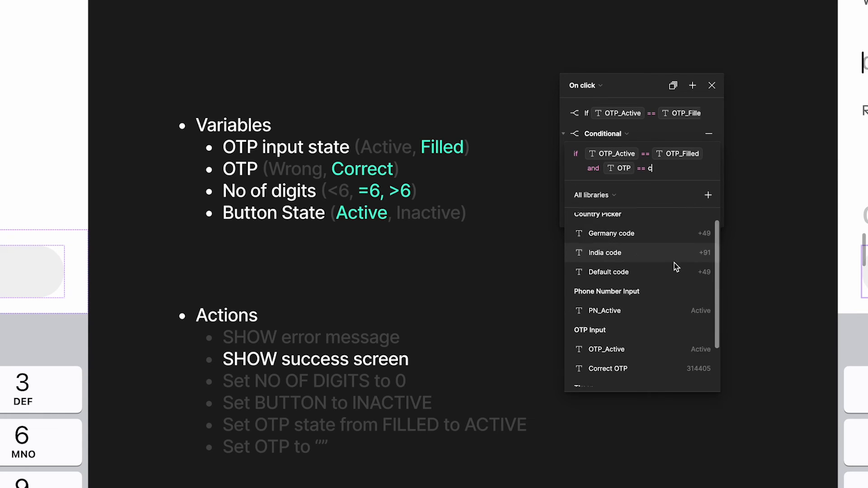
pyautogui.click(639, 319)
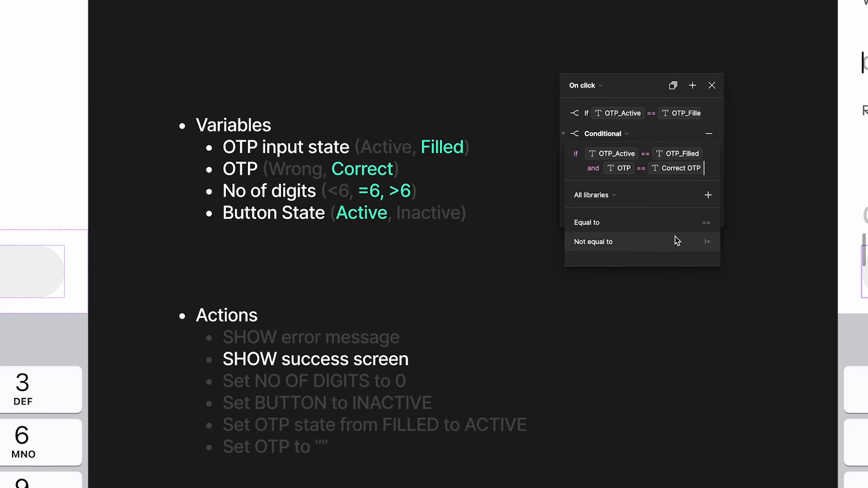
# Add 'and No of digits (OTP) >= 6' to the condition
pyautogui.write('and ')
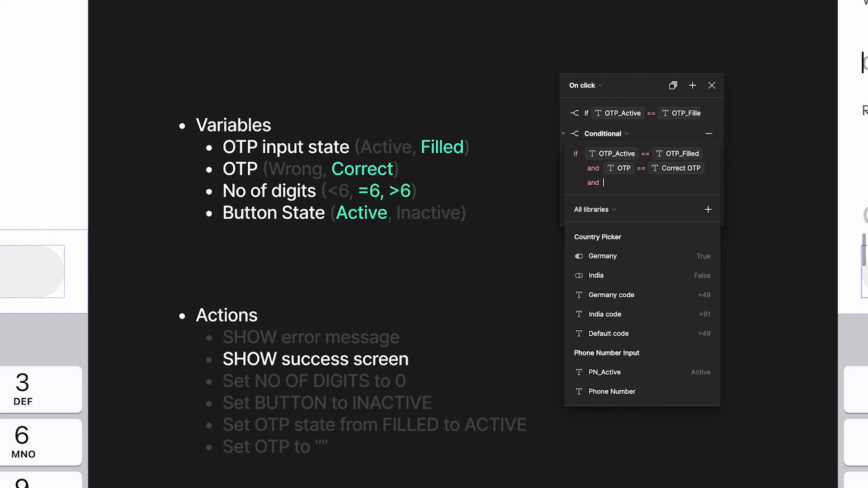
pyautogui.write('no')
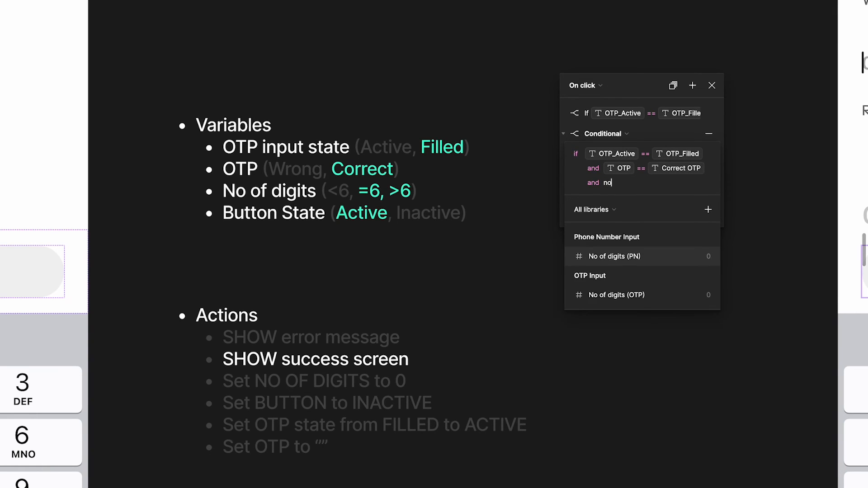
pyautogui.click(655, 294)
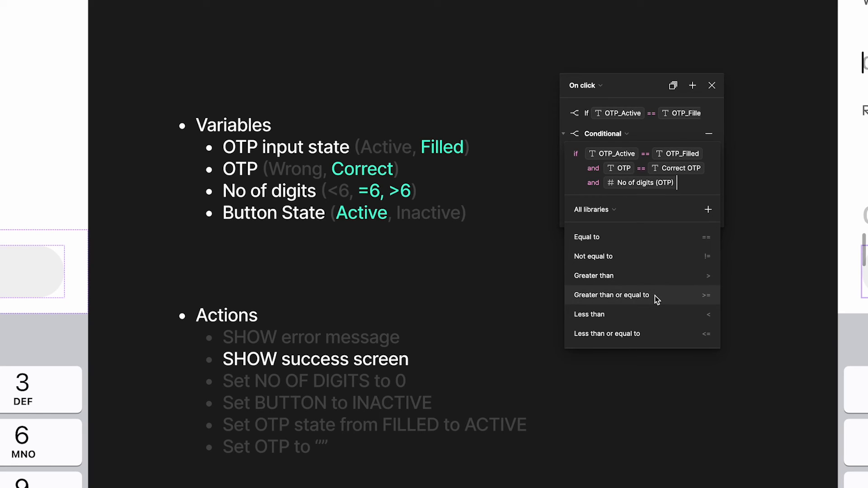
pyautogui.click(635, 300)
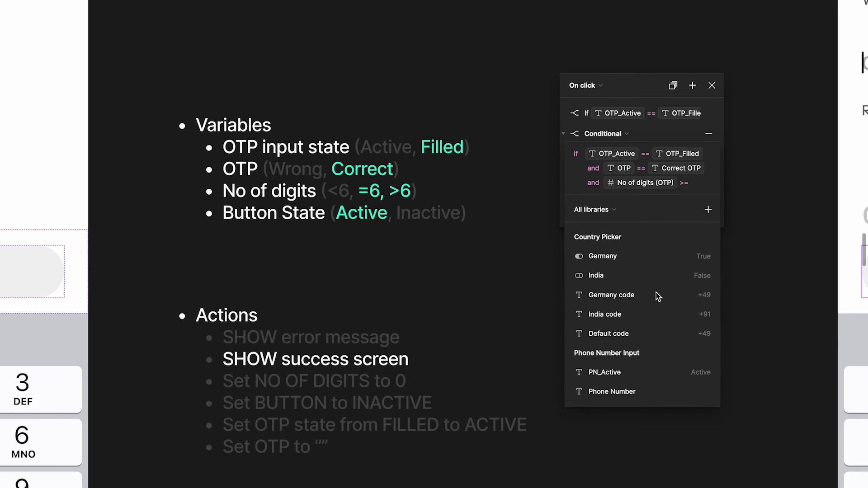
pyautogui.write('6 and but')
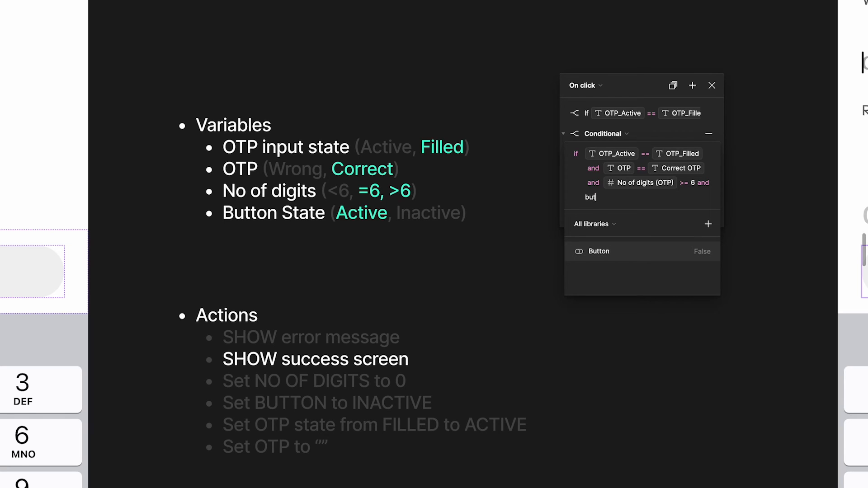
# Finish the condition with 'and Button == true'
pyautogui.click(639, 255)
pyautogui.write('=')
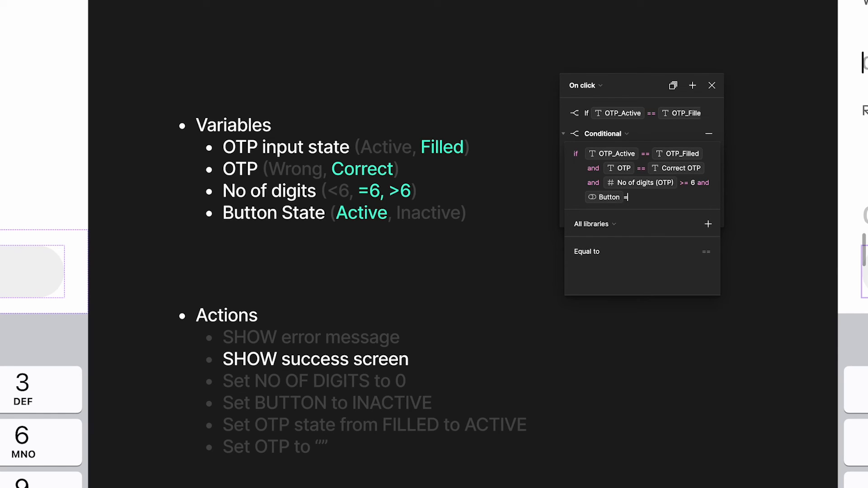
pyautogui.click(607, 249)
pyautogui.write('ac')
pyautogui.press('Return')
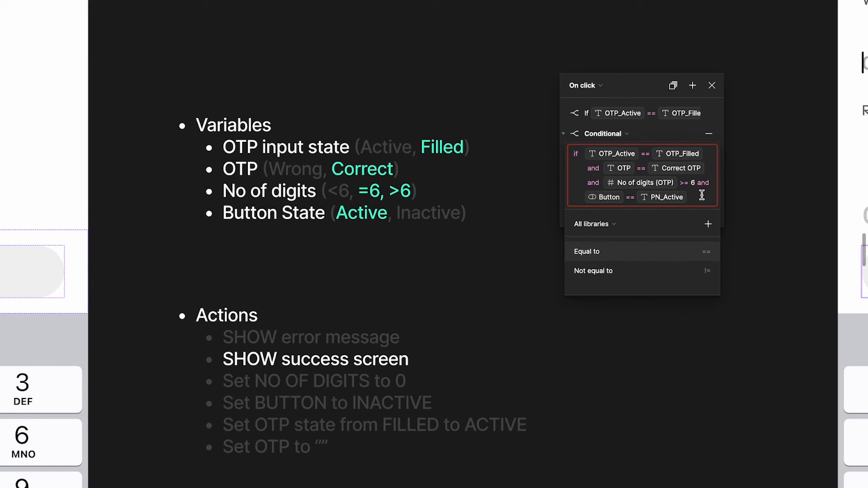
pyautogui.press('BackSpace')
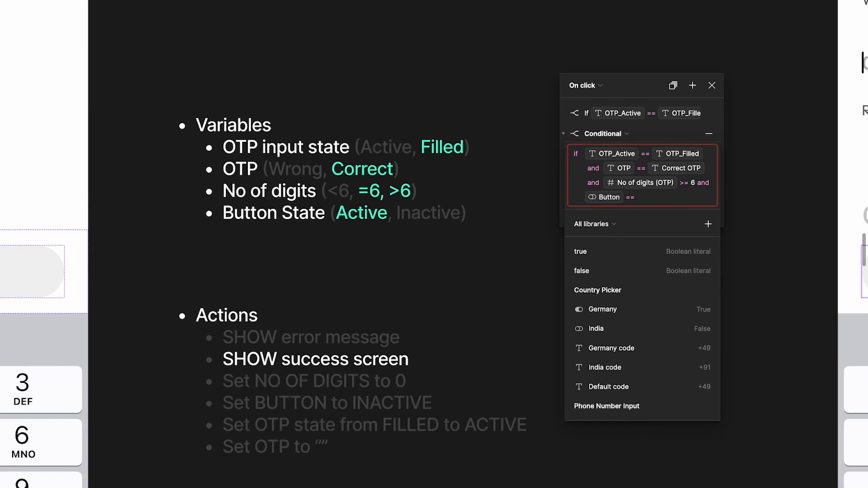
pyautogui.write('ac')
pyautogui.press('BackSpace')
pyautogui.press('BackSpace')
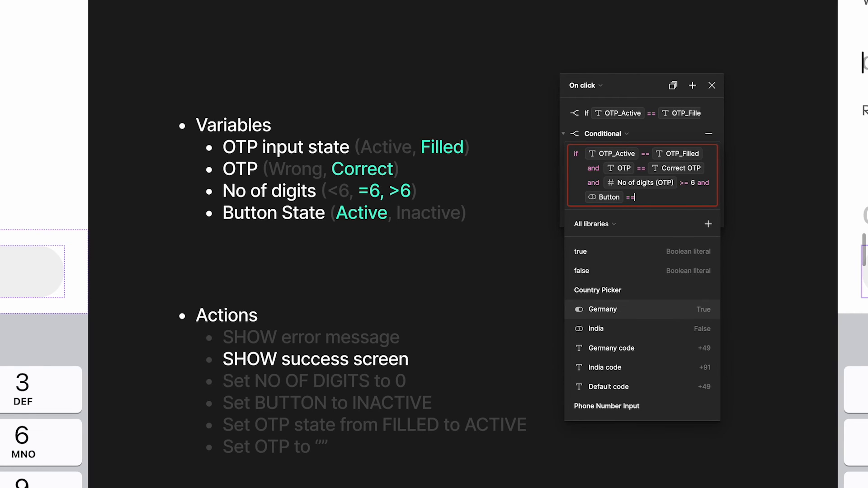
pyautogui.write('true')
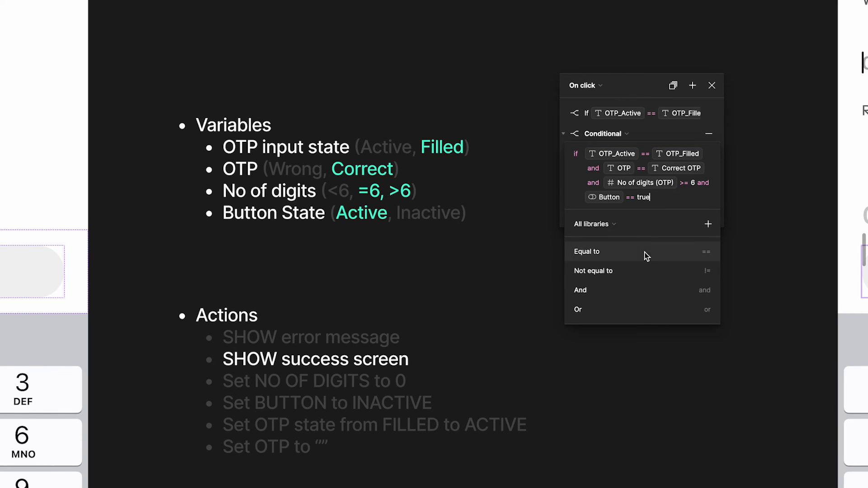
pyautogui.click(684, 136)
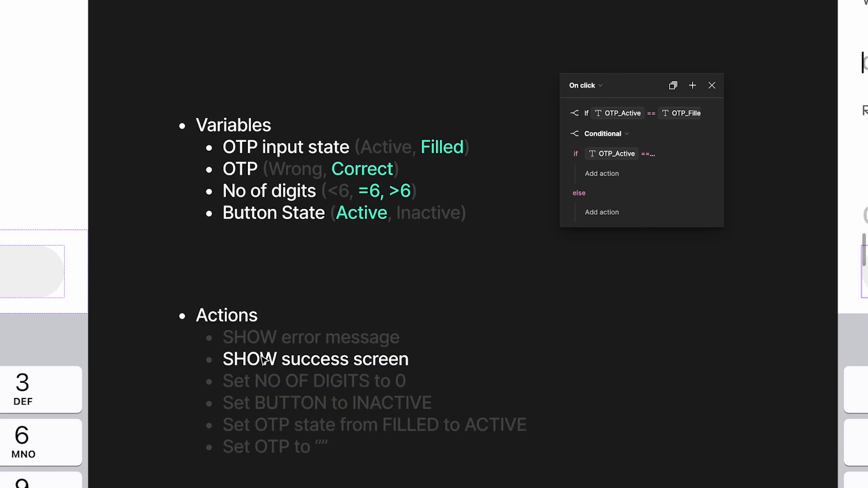
# Give the nested conditional's if branch a Navigate to action
pyautogui.click(611, 179)
pyautogui.click(611, 179)
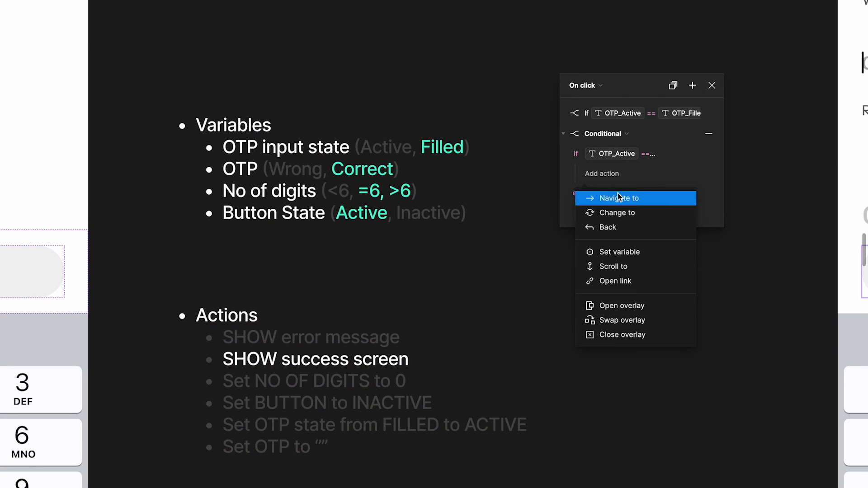
pyautogui.click(610, 196)
pyautogui.click(617, 195)
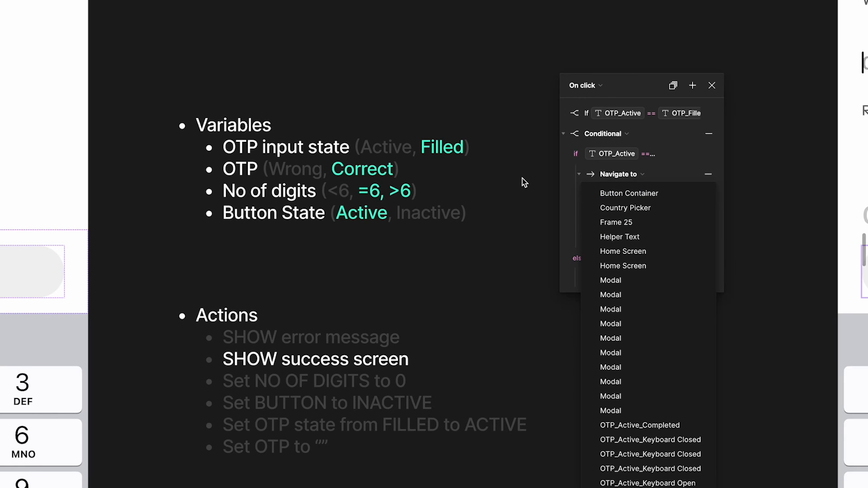
pyautogui.hscroll(10, 522, 178)
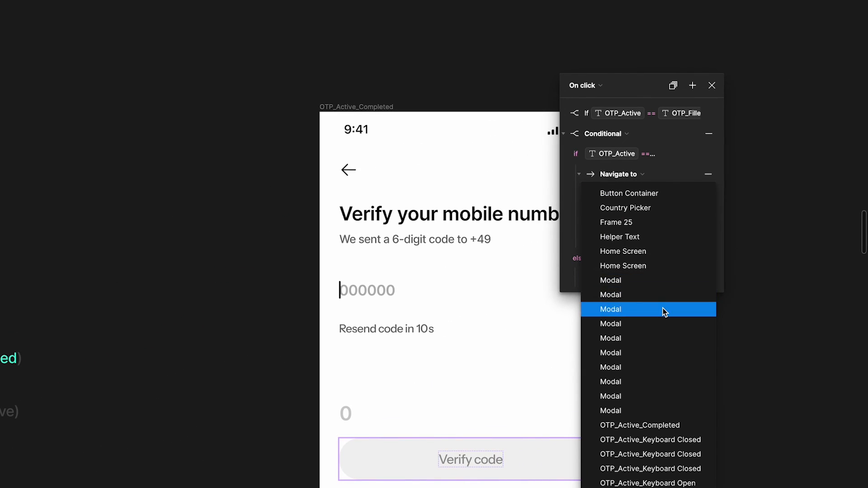
pyautogui.click(483, 80)
# Rename the OTP_Active_Completed frame to OTP_Active_Success
pyautogui.doubleClick(387, 105)
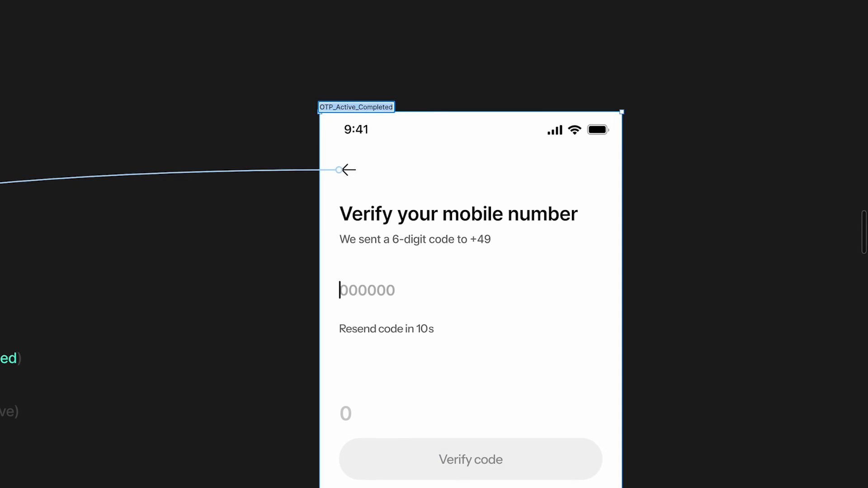
pyautogui.press('Right')
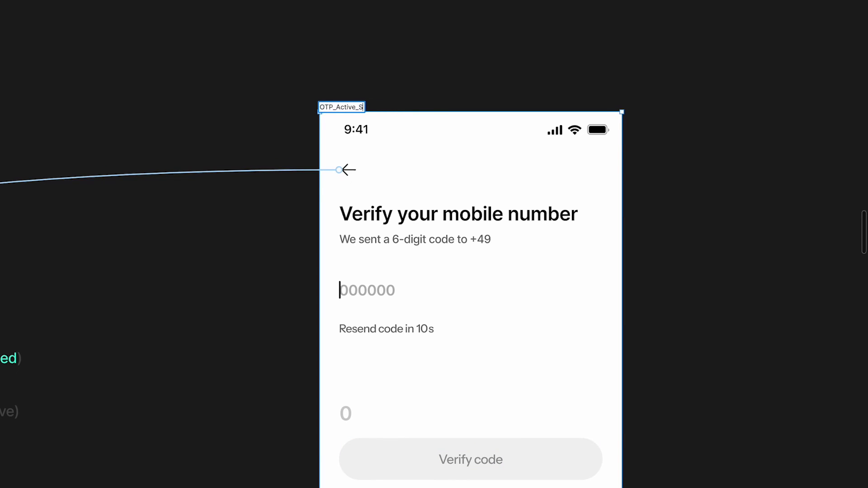
pyautogui.press('Return')
pyautogui.scroll(-4, 262, 107)
pyautogui.hscroll(7, 262, 106)
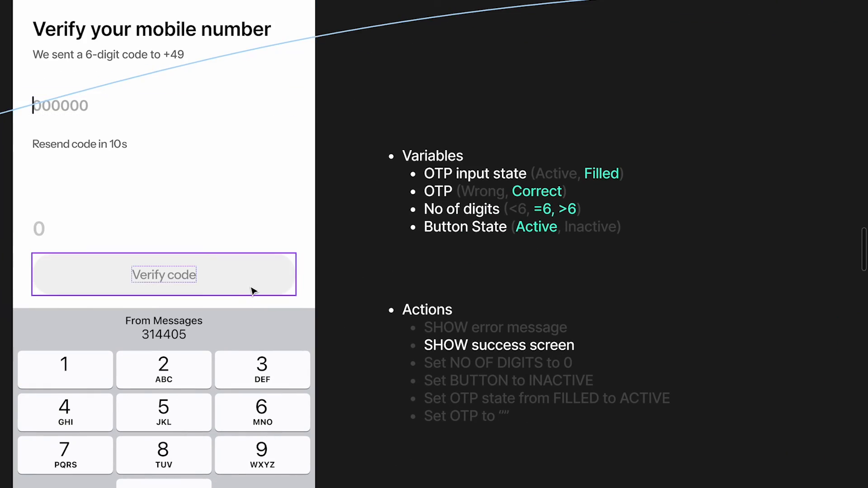
# Set the nested conditional's Navigate to destination to OTP_Active_Success
pyautogui.keyDown('super'); pyautogui.click(252, 290); pyautogui.keyUp('super')
pyautogui.press('super+backslash')
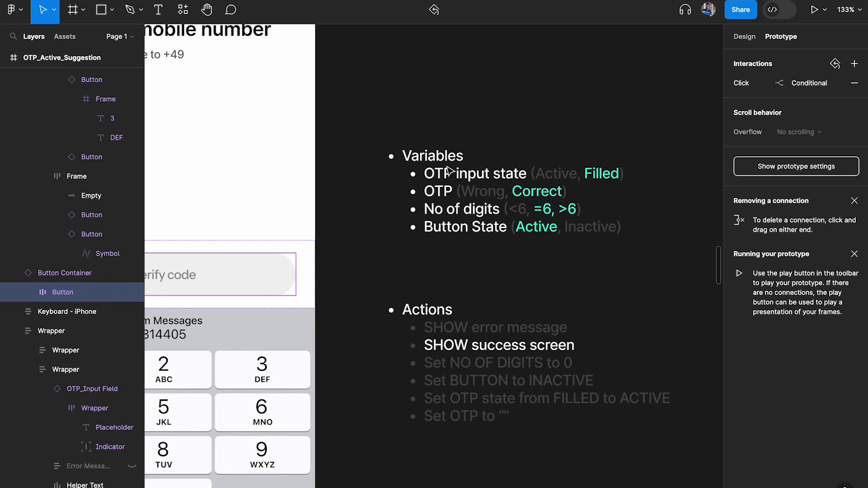
pyautogui.hscroll(9, 448, 170)
pyautogui.scroll(1, 448, 170)
pyautogui.click(804, 86)
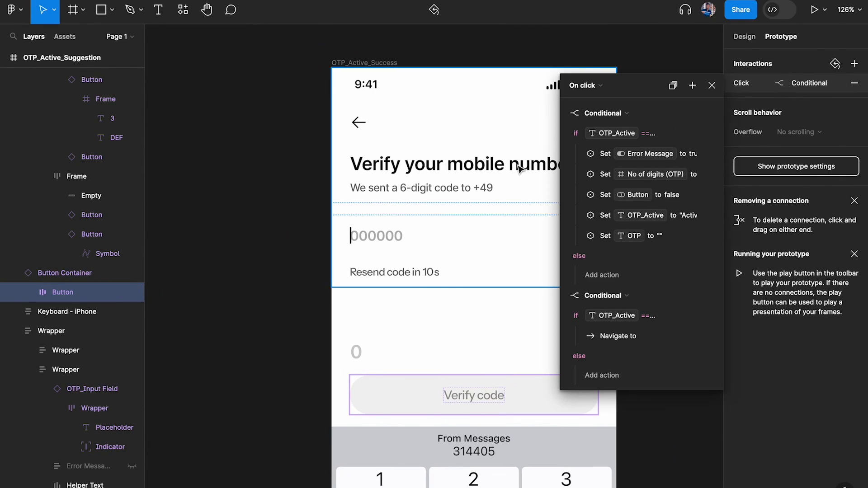
pyautogui.click(563, 113)
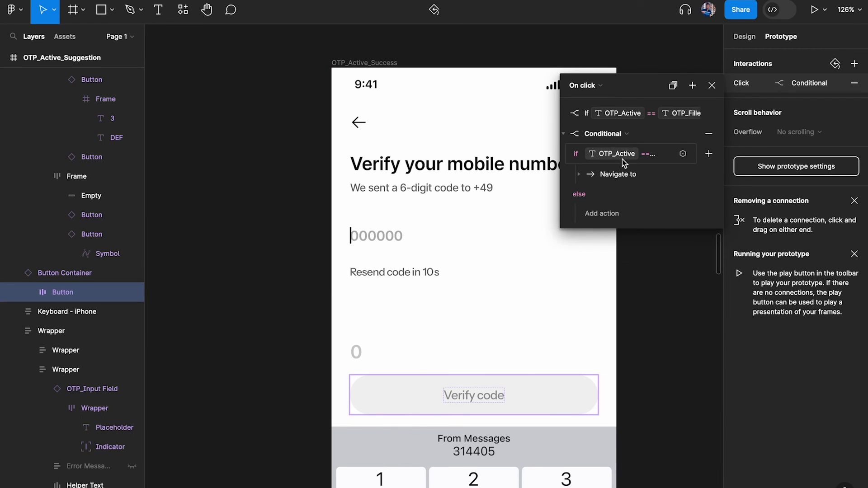
pyautogui.click(579, 175)
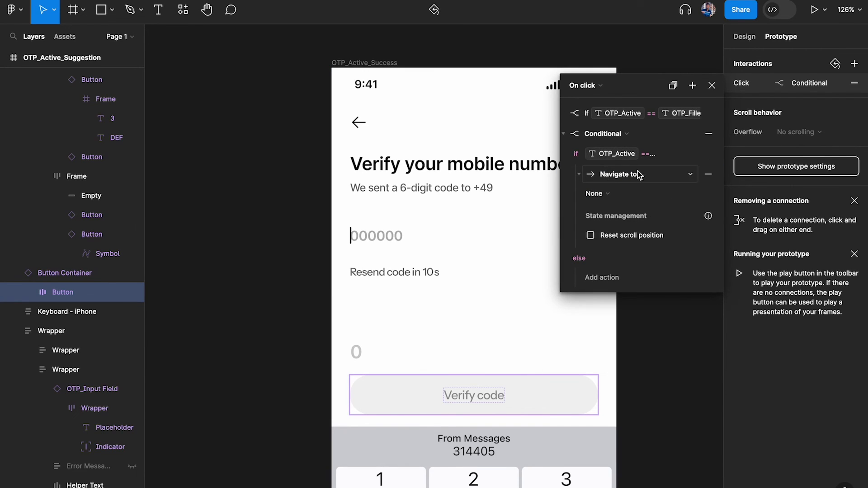
pyautogui.click(608, 192)
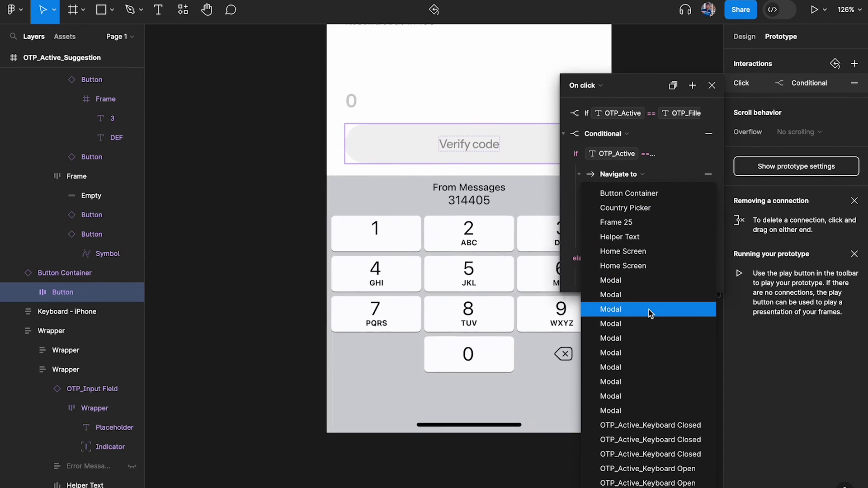
pyautogui.scroll(-5, 644, 265)
pyautogui.click(635, 258)
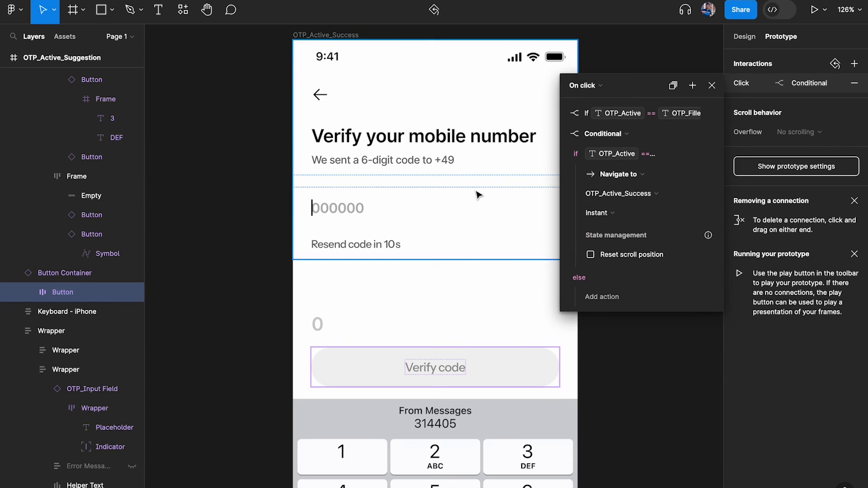
# Use a Dissolve transition with a 50ms duration
pyautogui.click(620, 213)
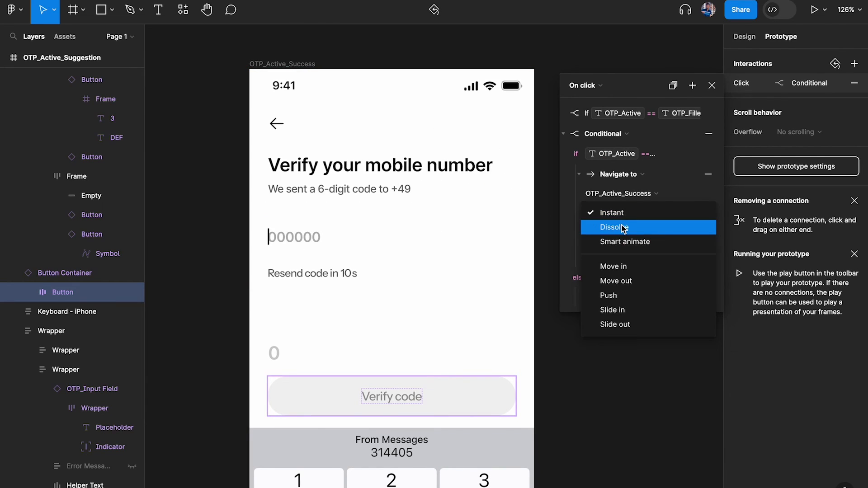
pyautogui.click(623, 226)
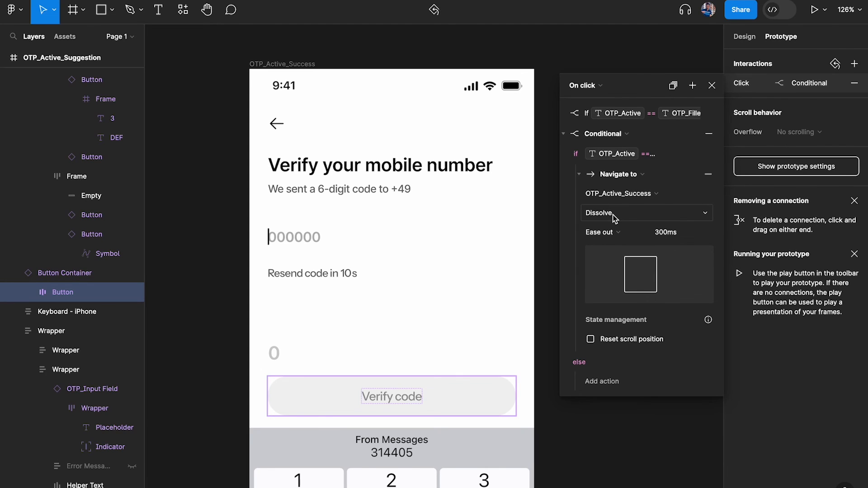
pyautogui.click(683, 235)
pyautogui.write('50')
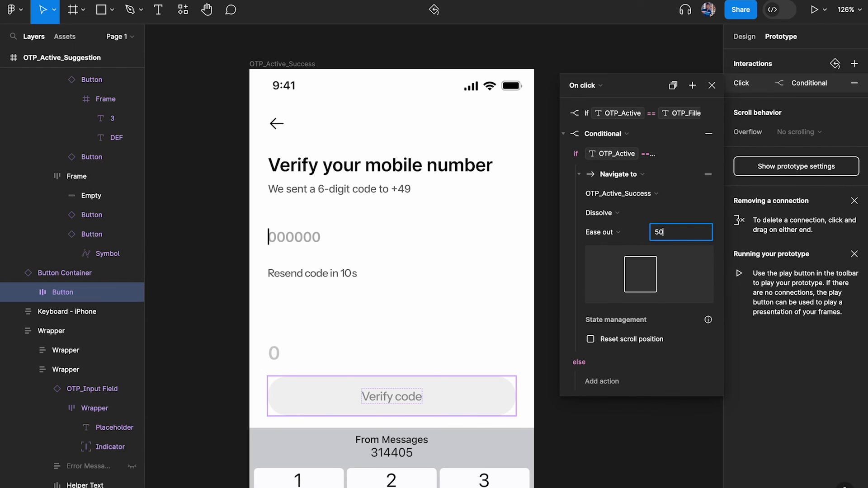
pyautogui.press('Return')
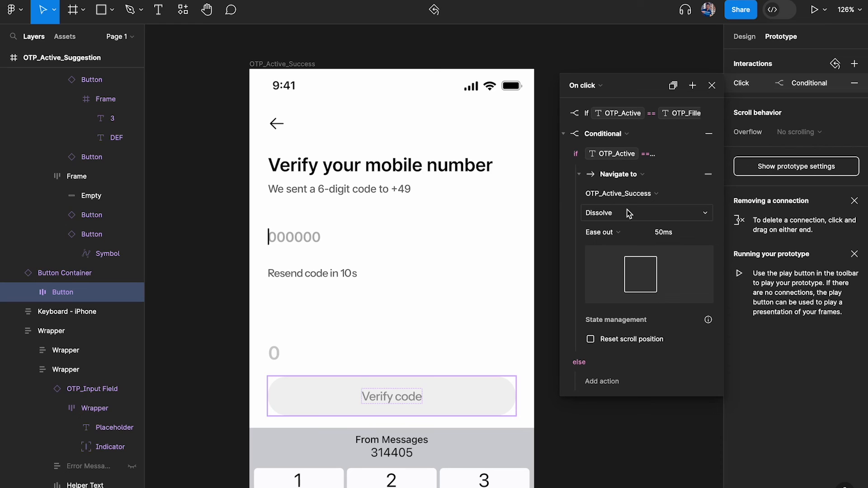
pyautogui.scroll(-3, 431, 293)
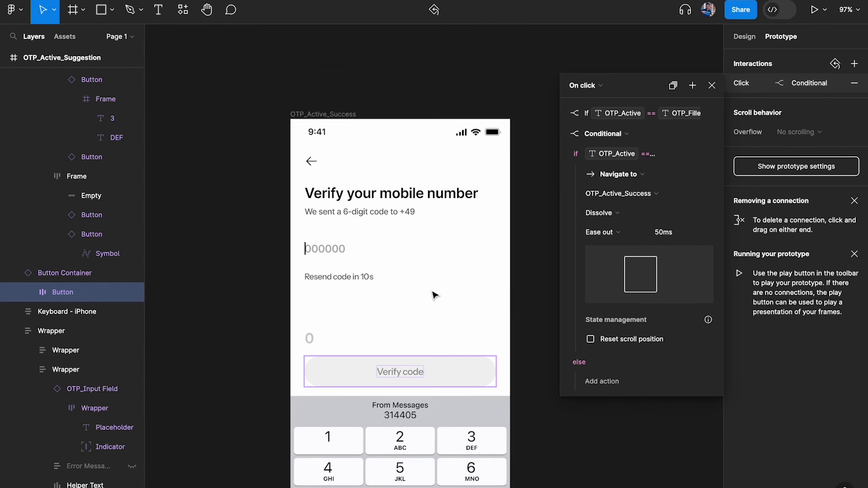
# Switch the success frame's OTP input field to the green State5 variant
pyautogui.click(712, 85)
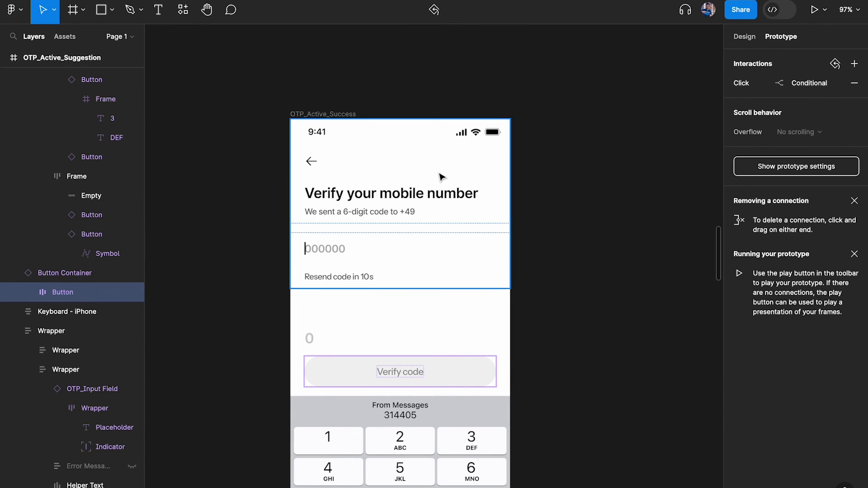
pyautogui.scroll(-5, 529, 141)
pyautogui.scroll(5, 442, 181)
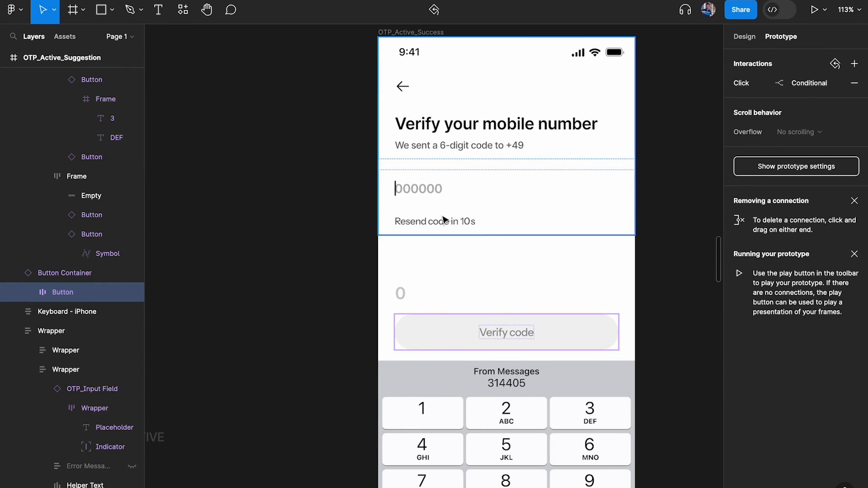
pyautogui.click(436, 193)
pyautogui.click(744, 36)
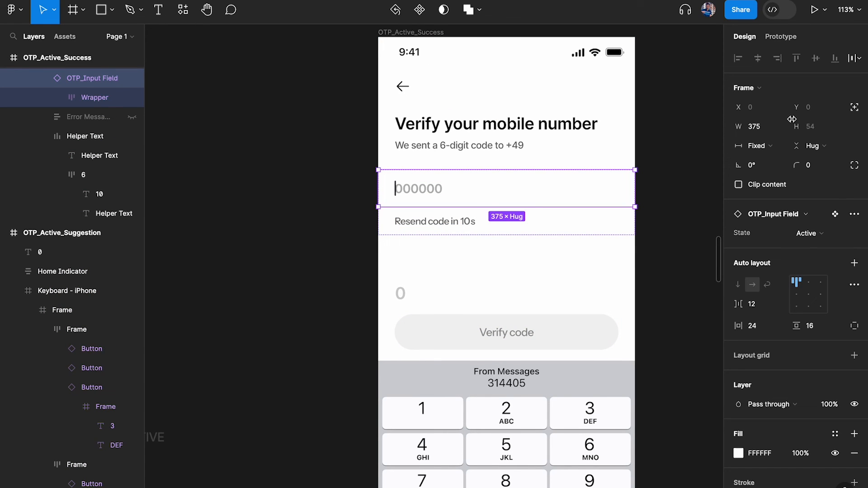
pyautogui.click(827, 233)
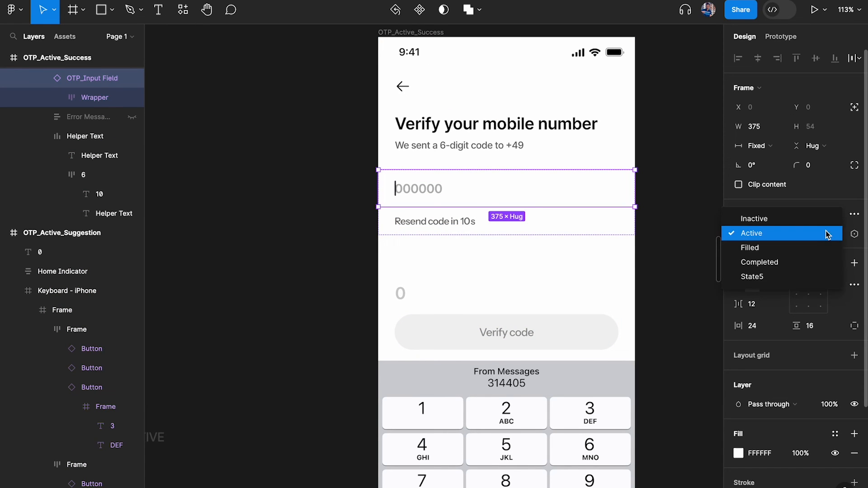
pyautogui.click(799, 278)
pyautogui.scroll(-5, 475, 286)
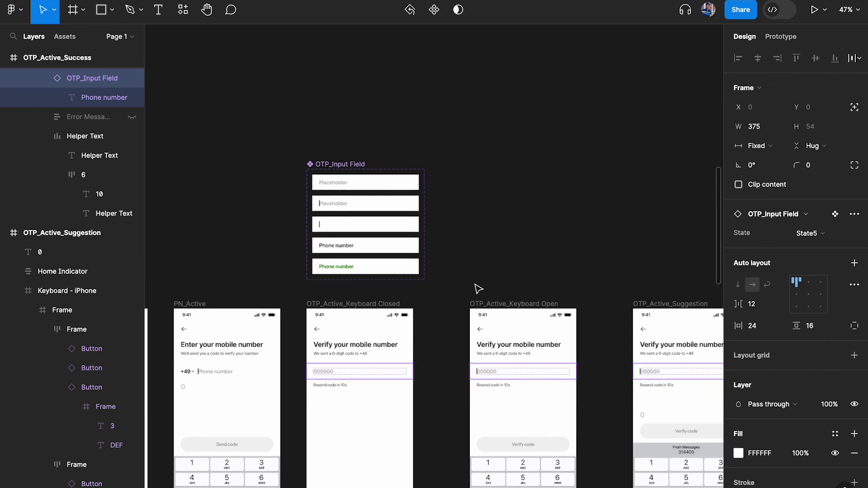
pyautogui.scroll(3, 368, 257)
# Rename the OTP_Input Field's State5 variant value to Success
pyautogui.press('Escape')
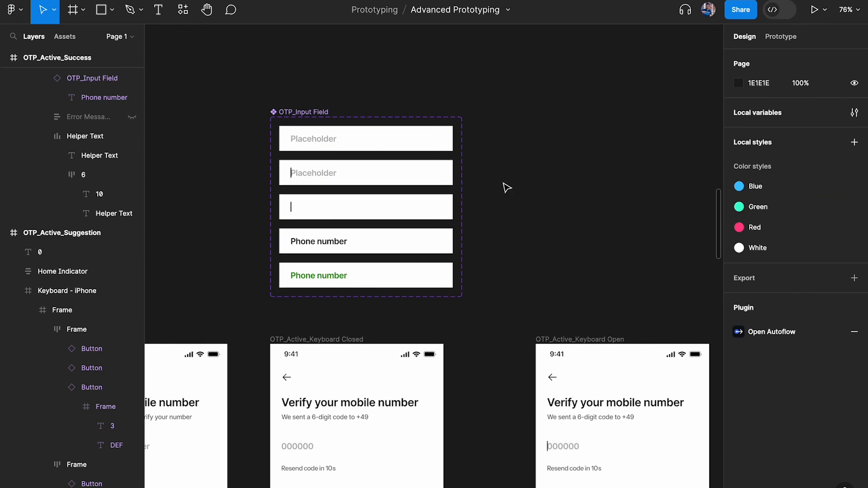
pyautogui.click(304, 116)
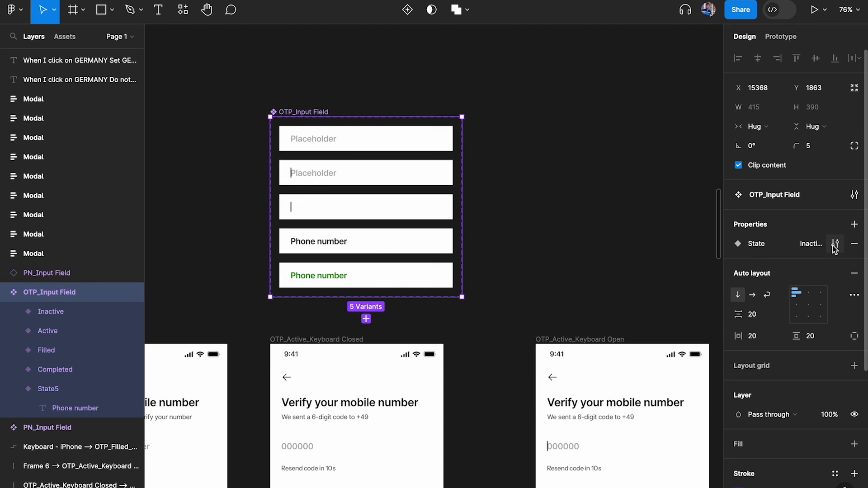
pyautogui.click(835, 244)
pyautogui.doubleClick(606, 398)
pyautogui.write('Succ')
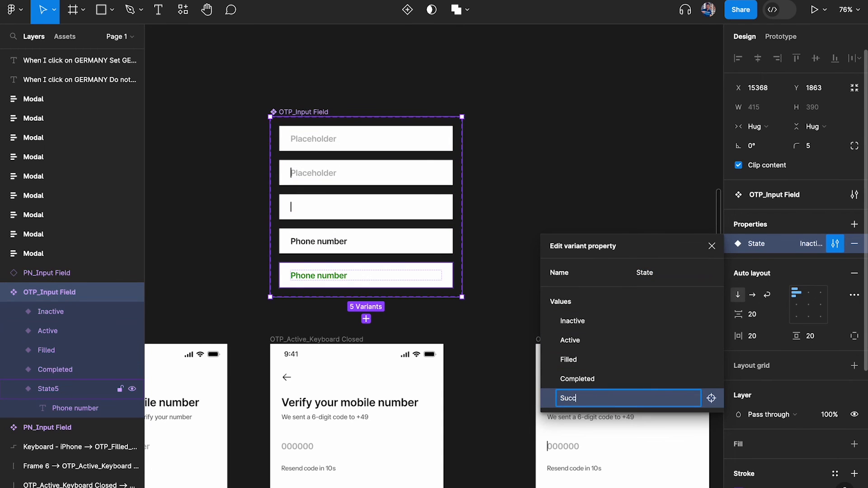
pyautogui.write('ess')
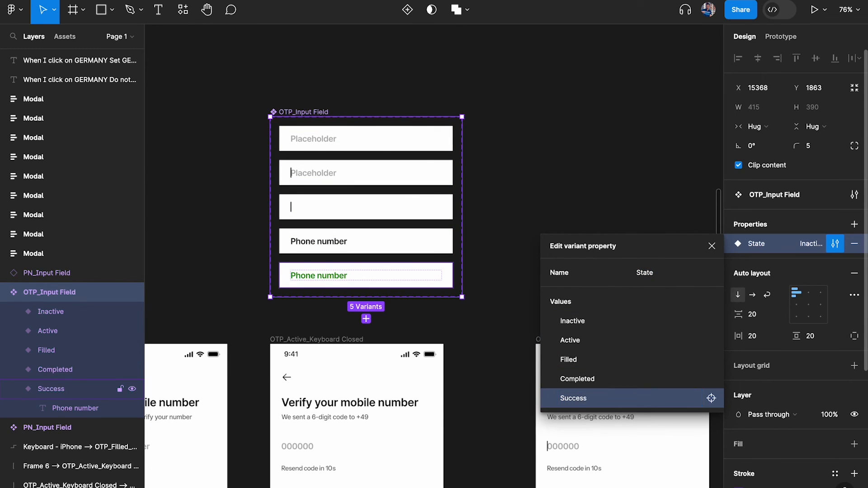
pyautogui.click(448, 212)
pyautogui.scroll(-5, 449, 211)
pyautogui.scroll(2, 449, 211)
pyautogui.hscroll(4, 448, 213)
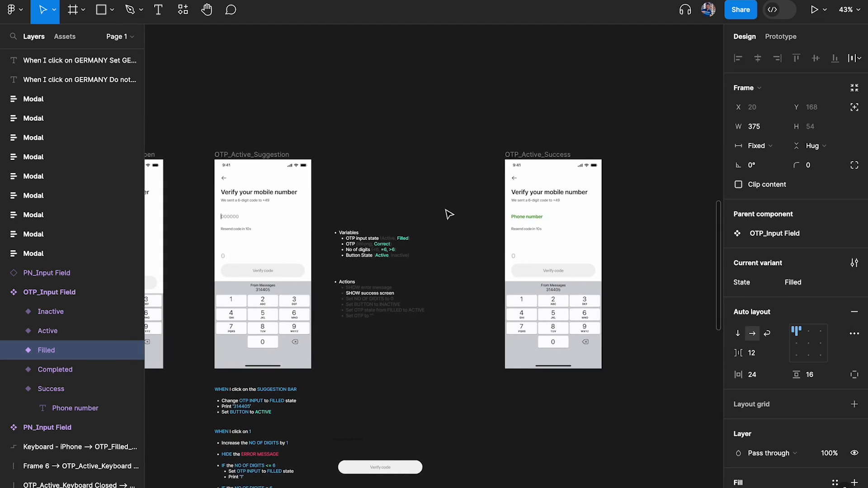
pyautogui.scroll(2, 328, 134)
pyautogui.click(328, 131)
pyautogui.hotkey('shift', 'space')
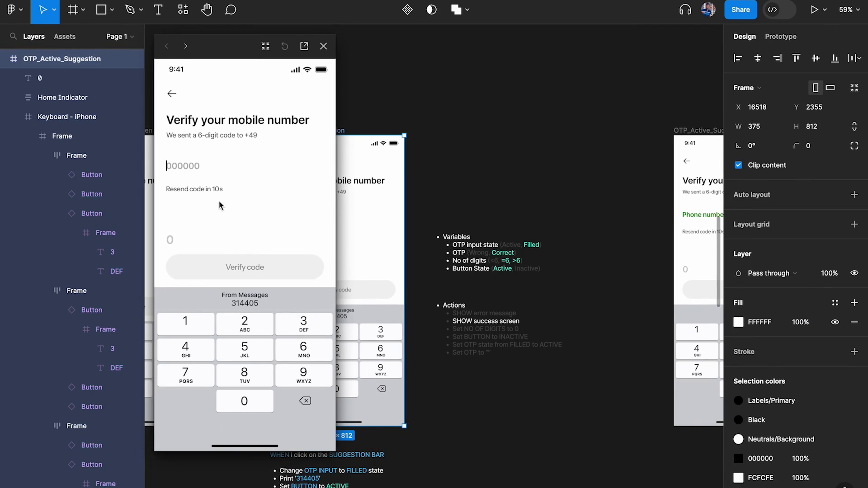
pyautogui.click(248, 305)
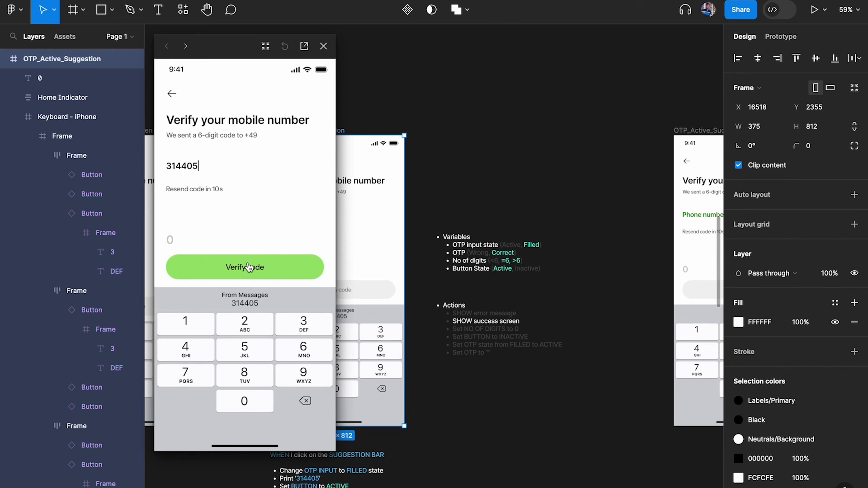
pyautogui.scroll(5, 481, 268)
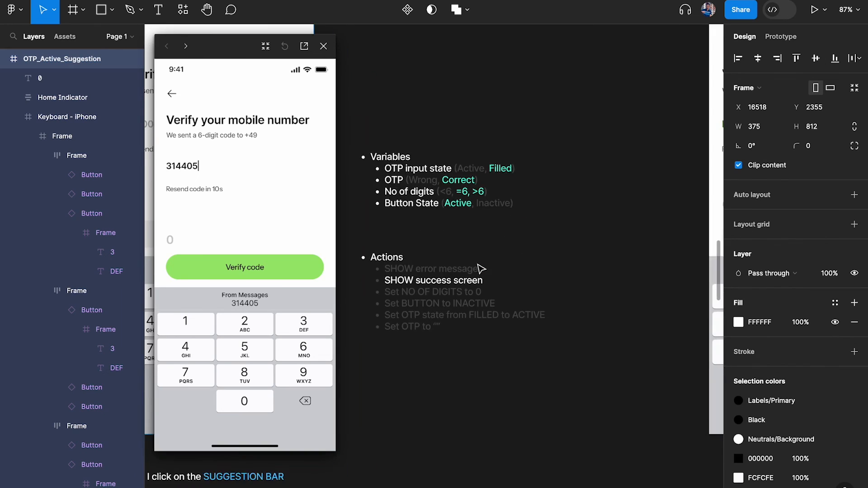
pyautogui.scroll(4, 481, 268)
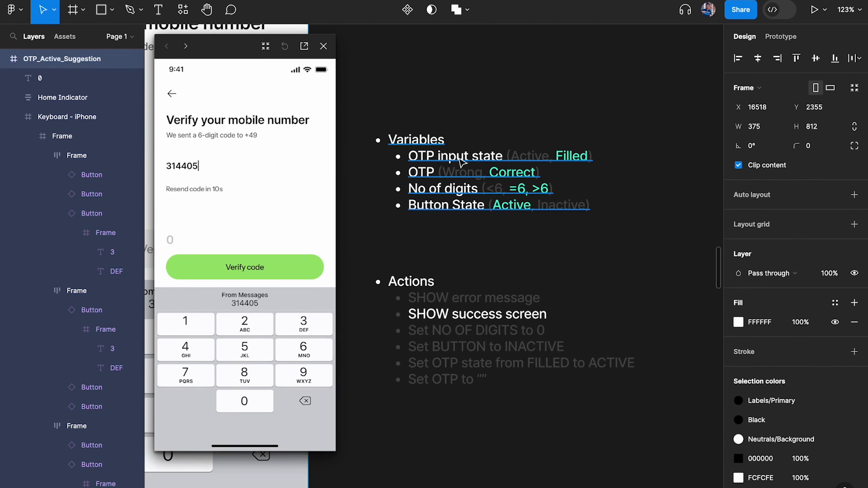
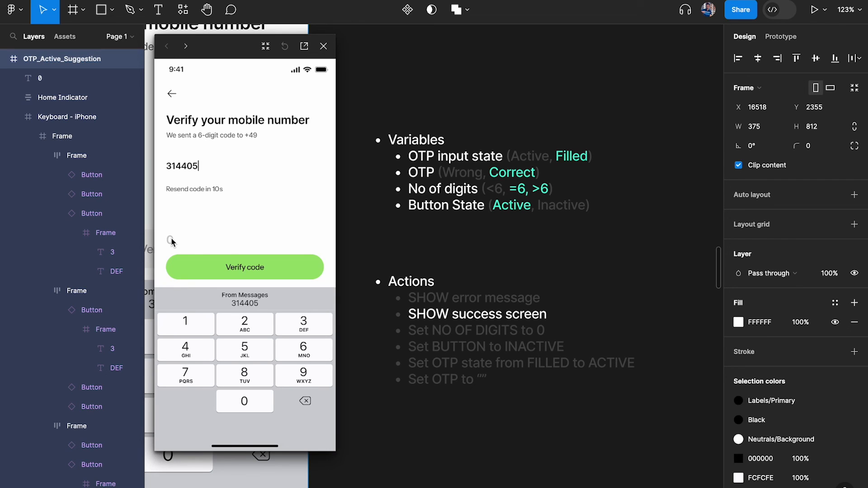
# Remove the 'No of digits (OTP) >= 6' clause from Verify code's second click conditional
pyautogui.click(324, 46)
pyautogui.click(256, 243)
pyautogui.click(781, 37)
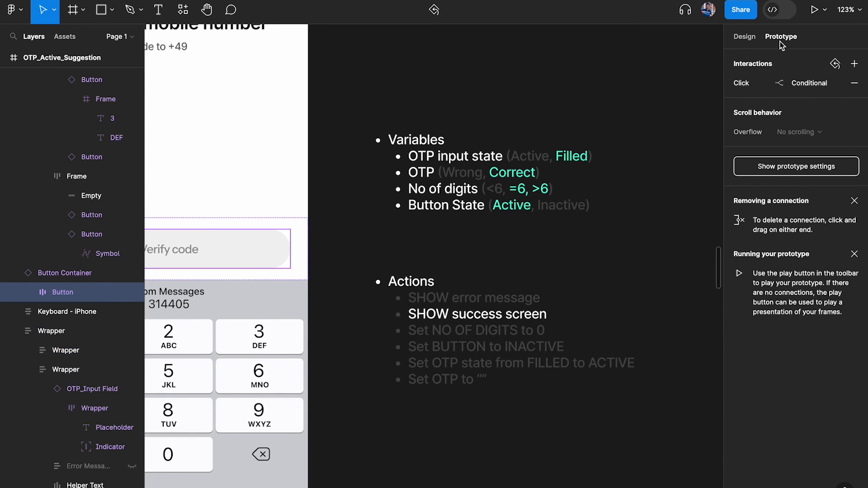
pyautogui.click(766, 90)
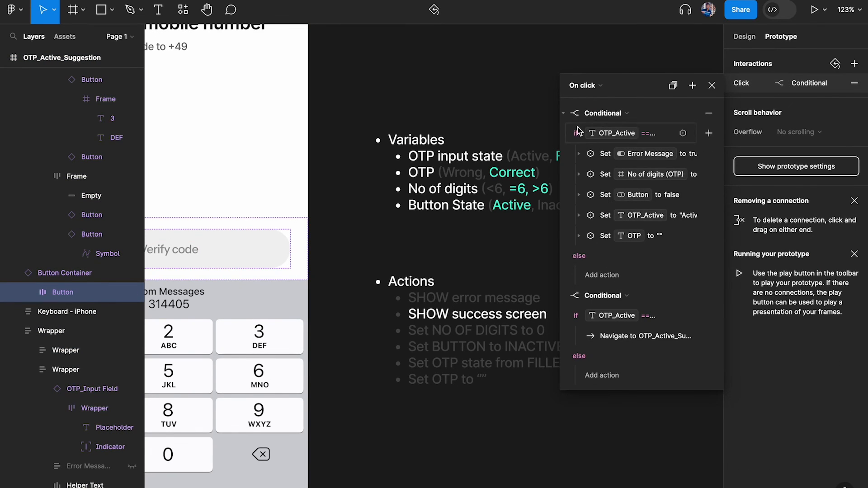
pyautogui.click(564, 115)
pyautogui.click(658, 156)
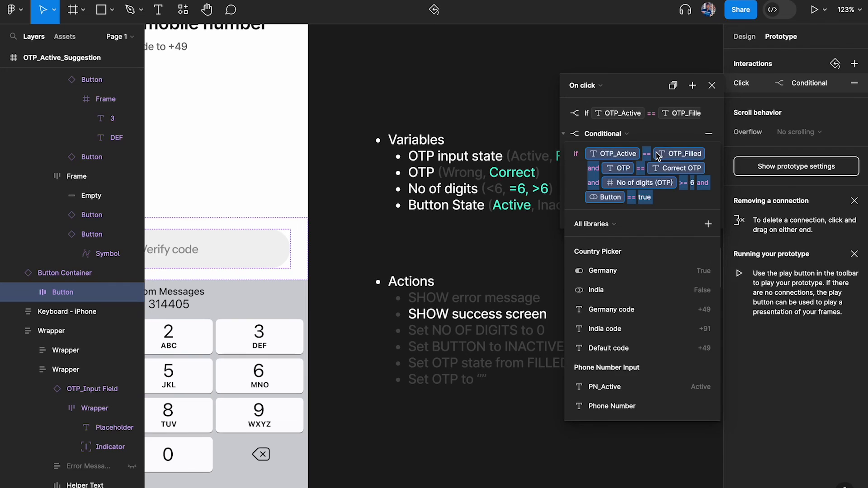
pyautogui.click(678, 168)
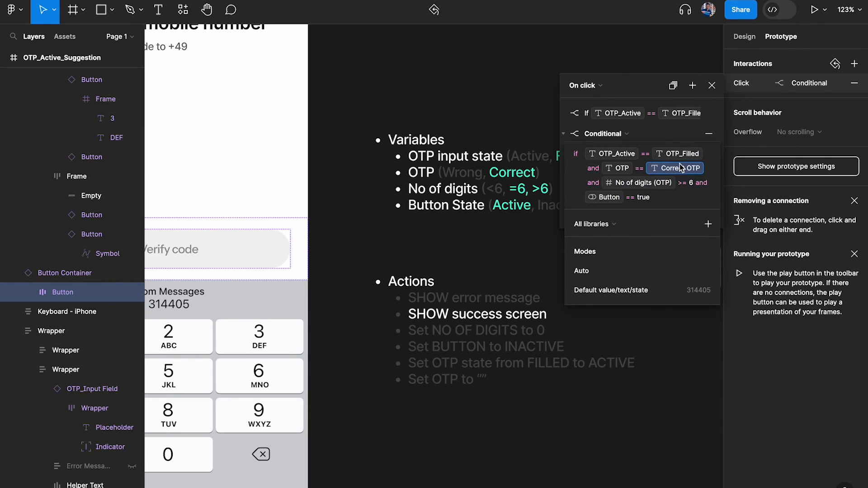
pyautogui.click(637, 187)
pyautogui.press('BackSpace')
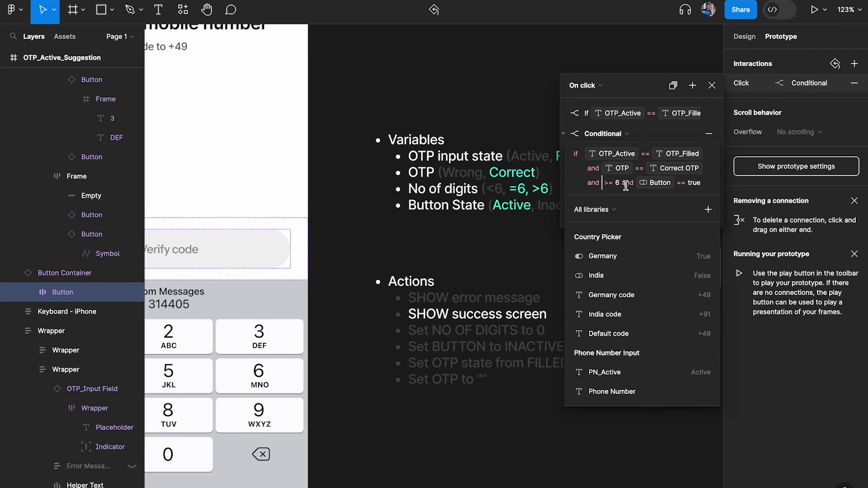
pyautogui.click(623, 185)
pyautogui.press('BackSpace')
pyautogui.press('BackSpace')
pyautogui.press('BackSpace')
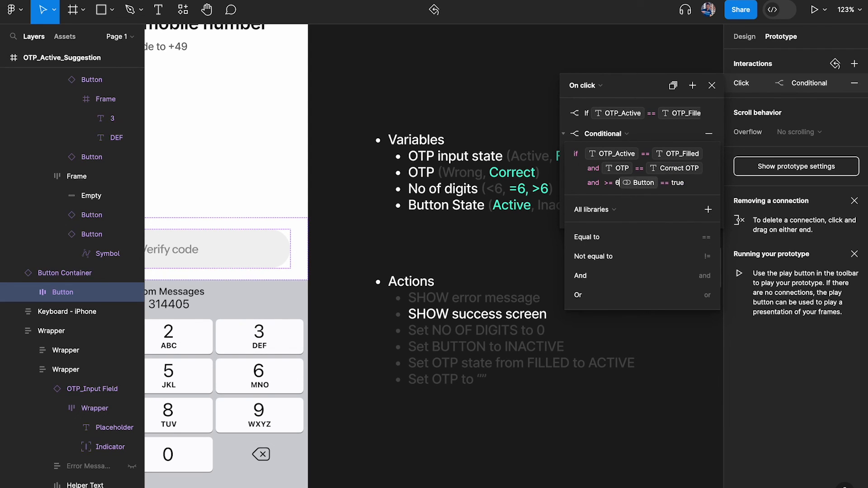
pyautogui.write('and')
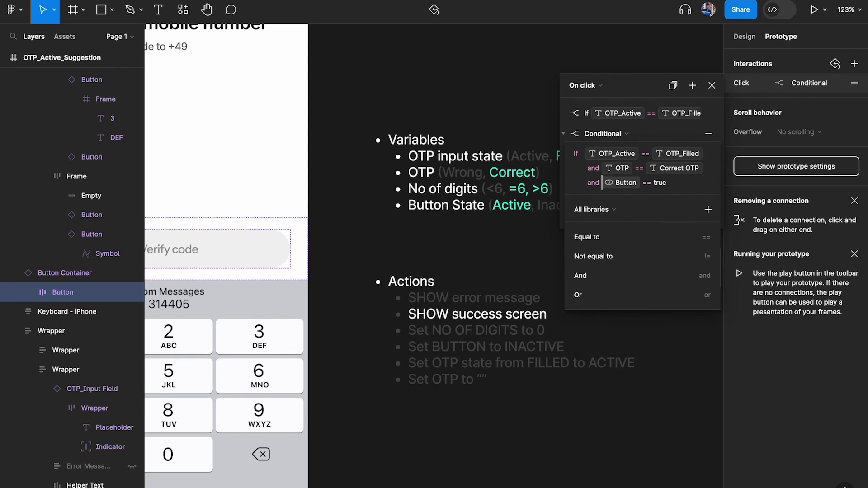
pyautogui.click(519, 189)
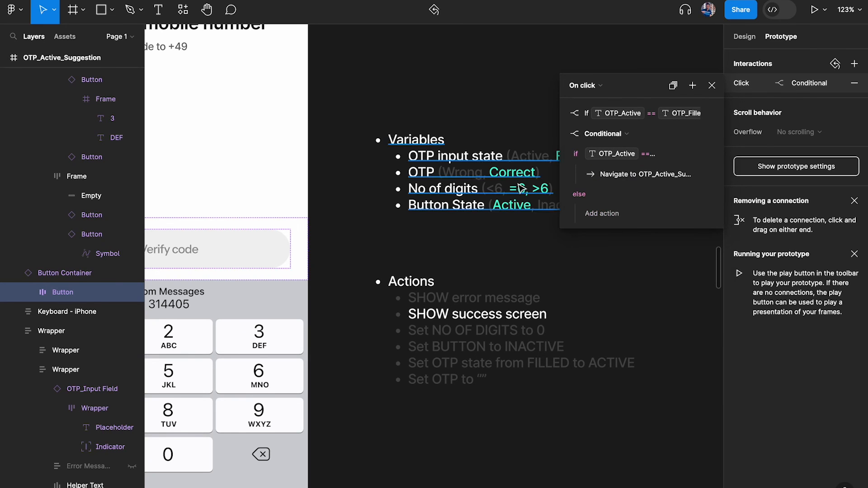
# Delete the No of digits bullet from the Variables note
pyautogui.hscroll(2, 519, 190)
pyautogui.doubleClick(502, 180)
pyautogui.moveTo(537, 181); pyautogui.dragTo(306, 181)
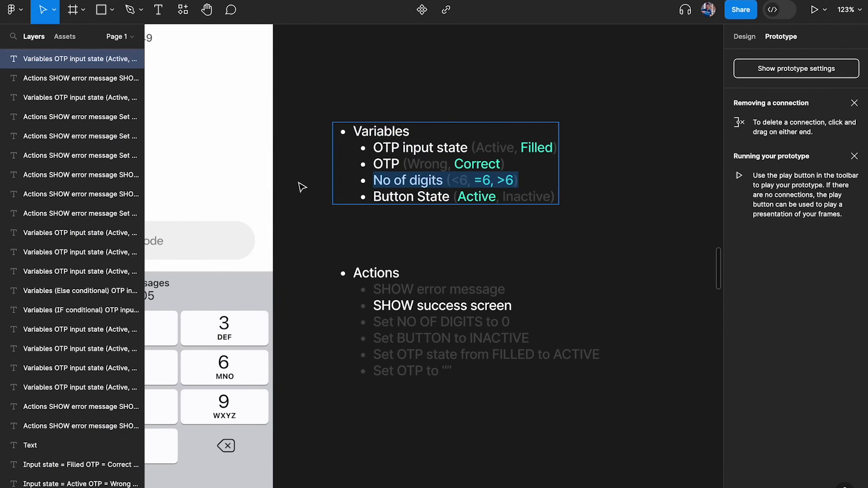
pyautogui.press('BackSpace')
pyautogui.press('BackSpace')
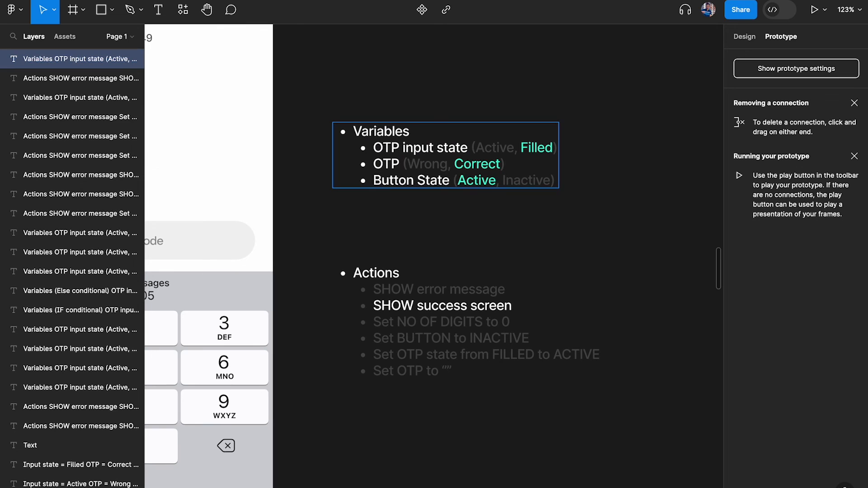
pyautogui.hotkey('ctrl', '\\')
pyautogui.hotkey('ctrl', '\\')
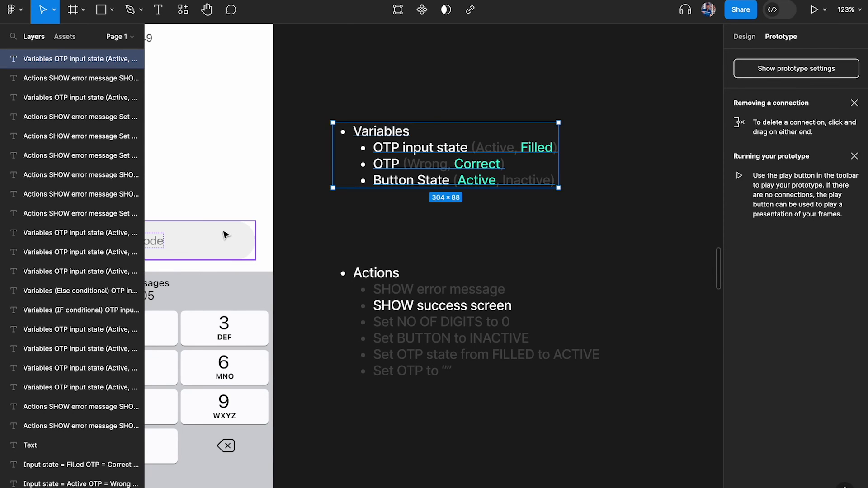
# Recheck that the conditional now requires OTP_Active = OTP_Filled, OTP = Correct OTP and Button = true
pyautogui.click(225, 235)
pyautogui.click(796, 83)
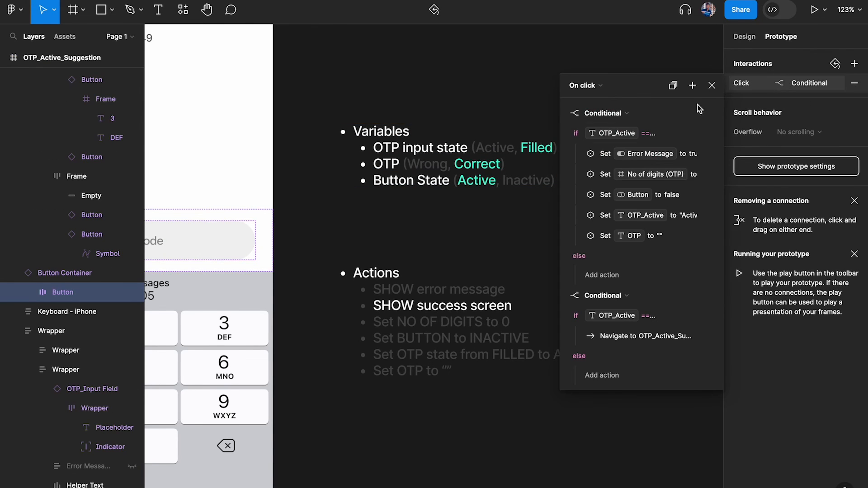
pyautogui.click(563, 113)
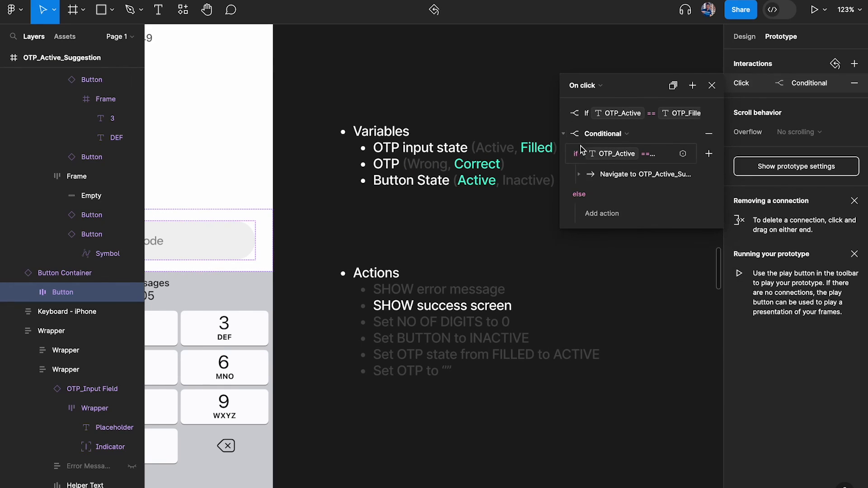
pyautogui.click(608, 152)
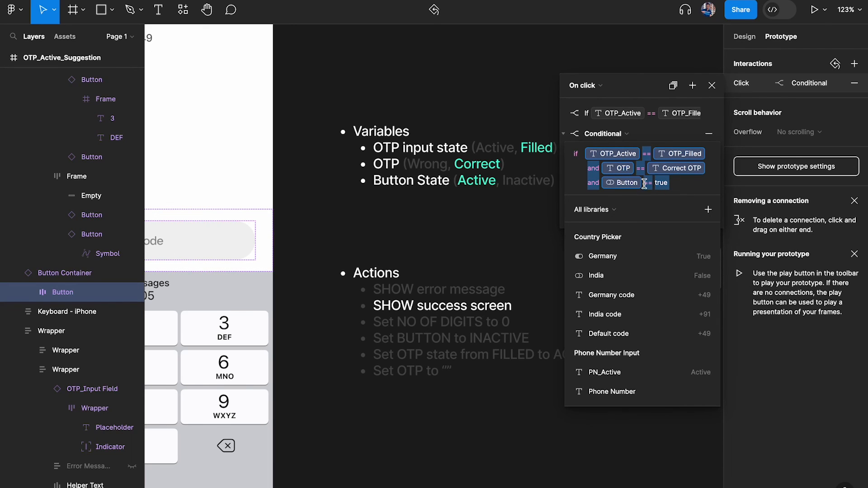
pyautogui.click(713, 92)
pyautogui.click(540, 81)
pyautogui.scroll(-5, 516, 81)
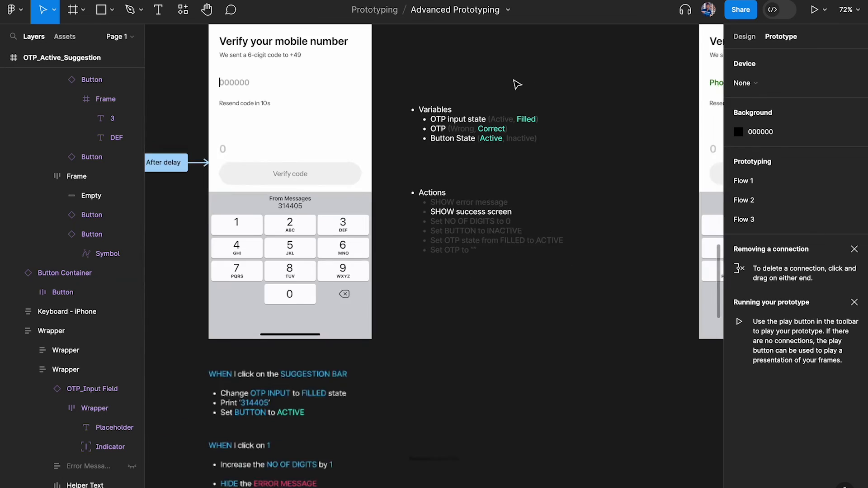
pyautogui.scroll(3, 514, 84)
pyautogui.hscroll(-3, 514, 84)
pyautogui.click(315, 49)
pyautogui.hotkey('shift', 'space')
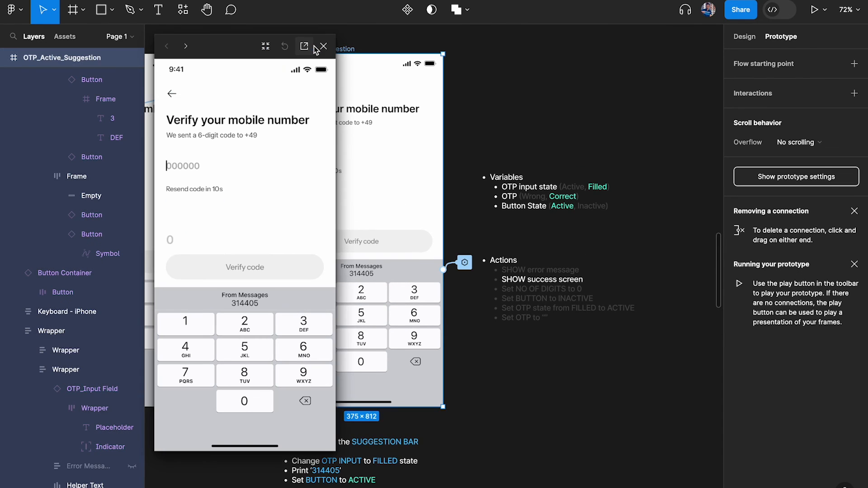
pyautogui.click(246, 301)
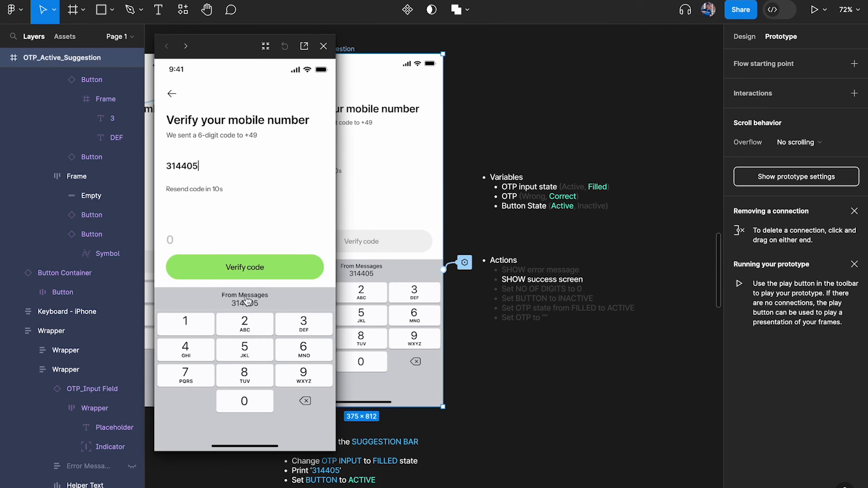
pyautogui.click(245, 271)
pyautogui.click(324, 46)
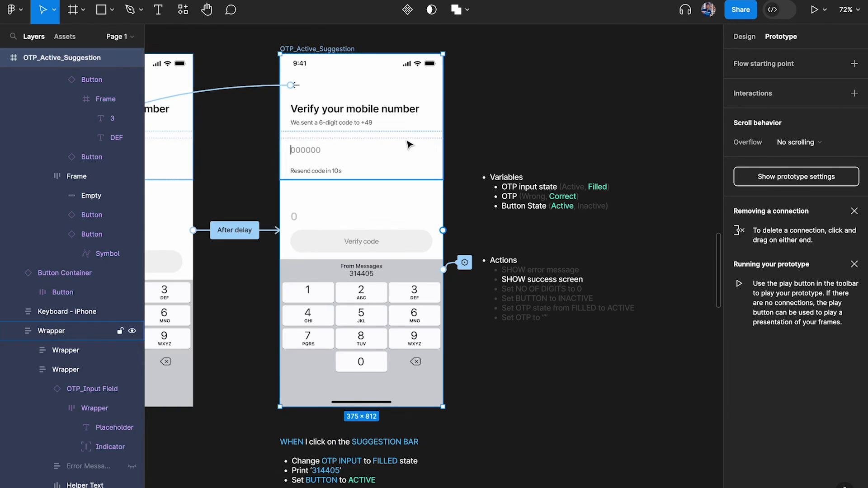
pyautogui.hscroll(8, 408, 144)
pyautogui.scroll(3, 419, 158)
# Select the success screen's OTP input field and its Phone number text
pyautogui.hscroll(2, 384, 189)
pyautogui.click(383, 191)
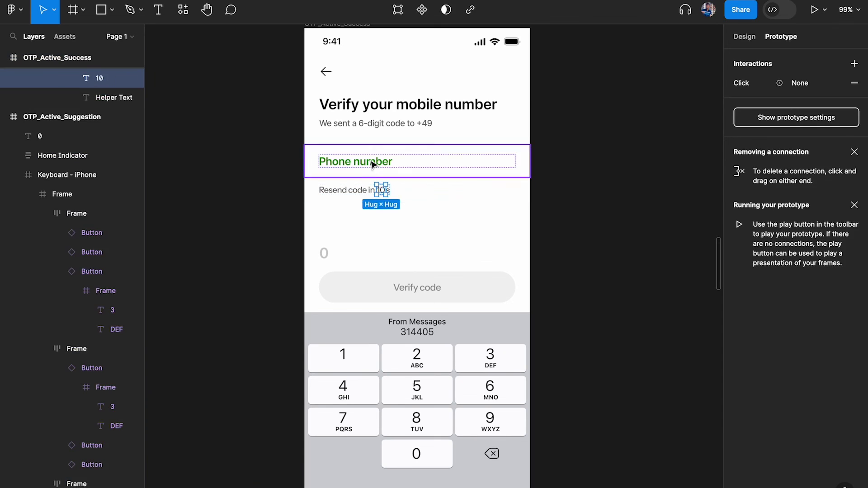
pyautogui.click(371, 164)
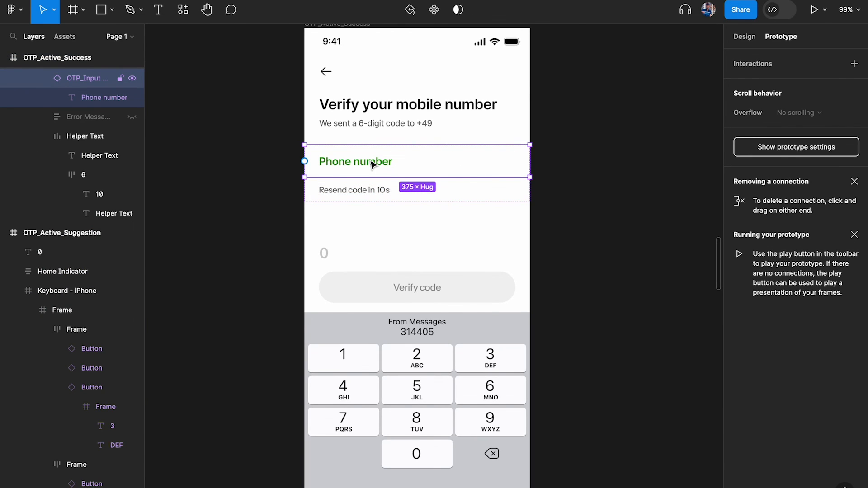
pyautogui.hscroll(8, 372, 163)
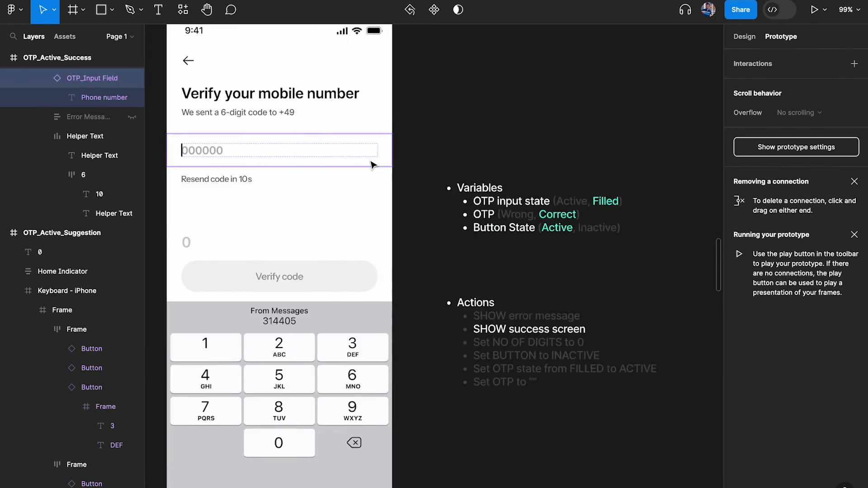
pyautogui.hscroll(14, 338, 149)
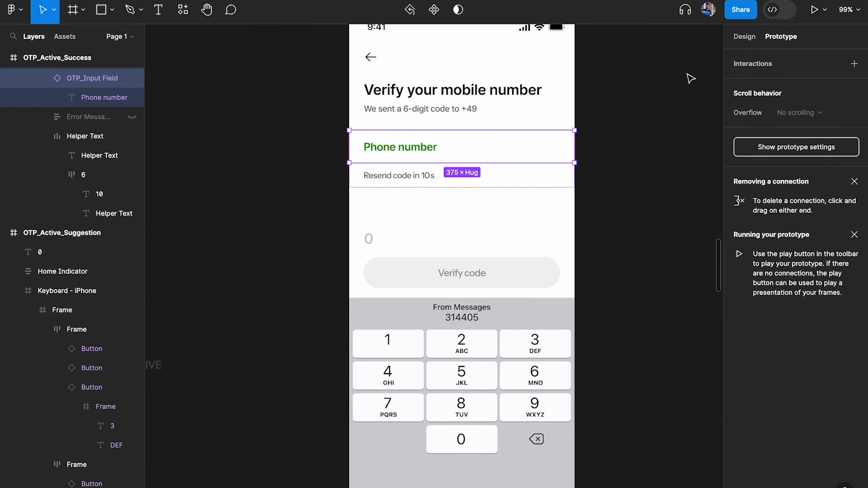
pyautogui.click(744, 36)
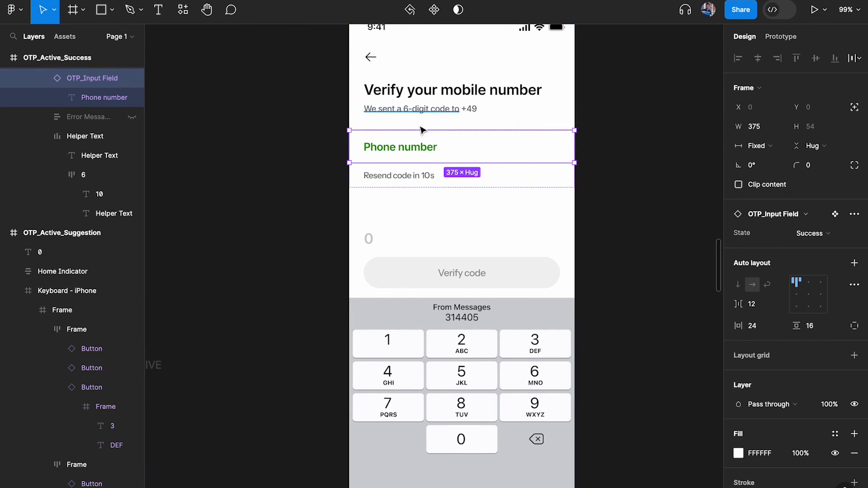
pyautogui.doubleClick(401, 147)
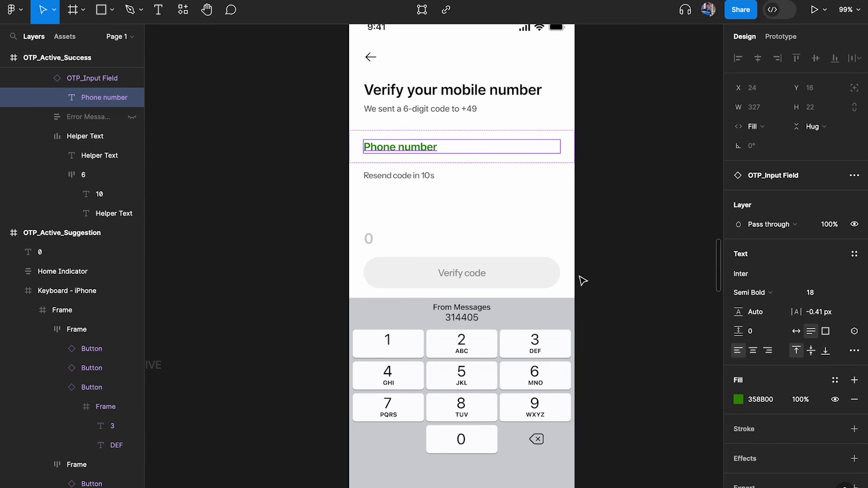
# Bind the Success variant's green Phone number text to the OTP variable
pyautogui.scroll(-6, 580, 276)
pyautogui.hscroll(-8, 571, 231)
pyautogui.scroll(9, 564, 186)
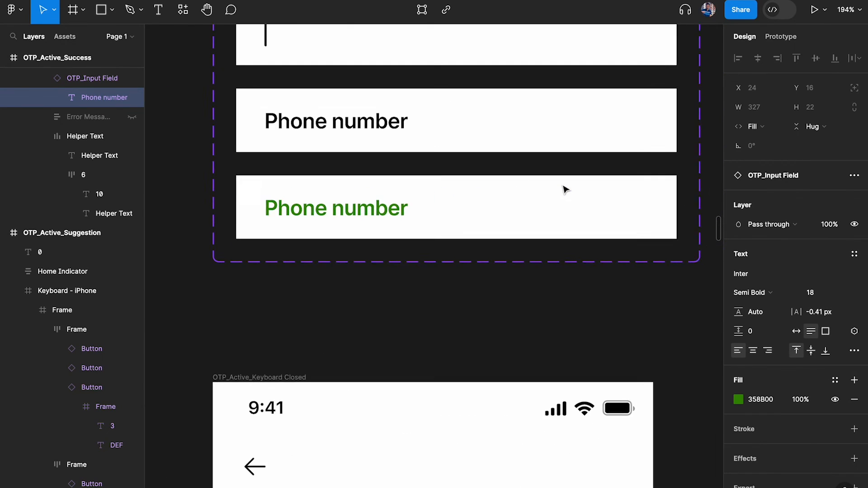
pyautogui.hscroll(1, 565, 189)
pyautogui.doubleClick(309, 221)
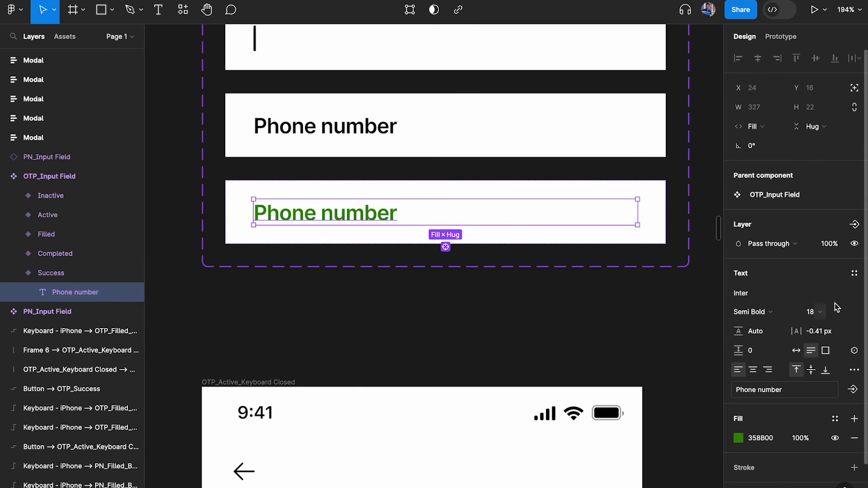
pyautogui.scroll(-2, 837, 307)
pyautogui.click(855, 294)
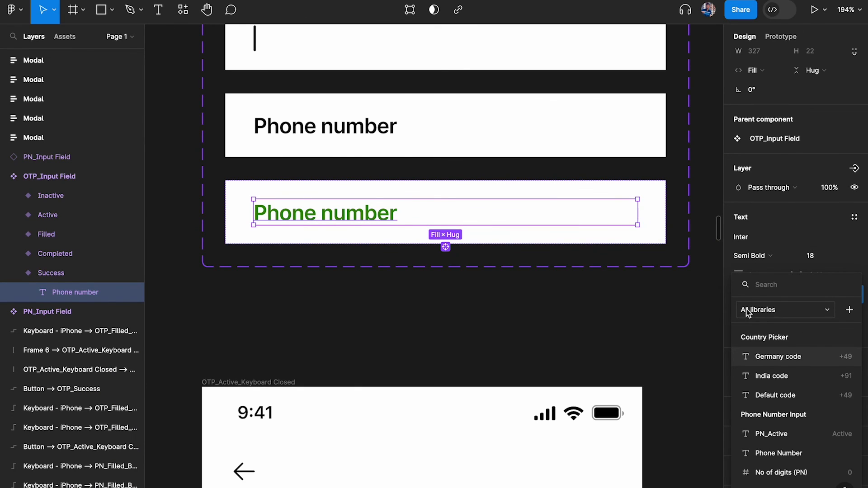
pyautogui.write('otp')
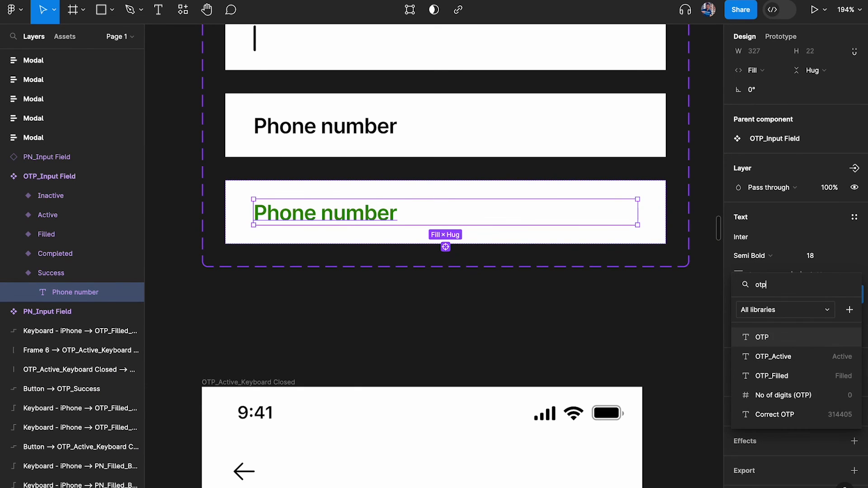
pyautogui.click(784, 343)
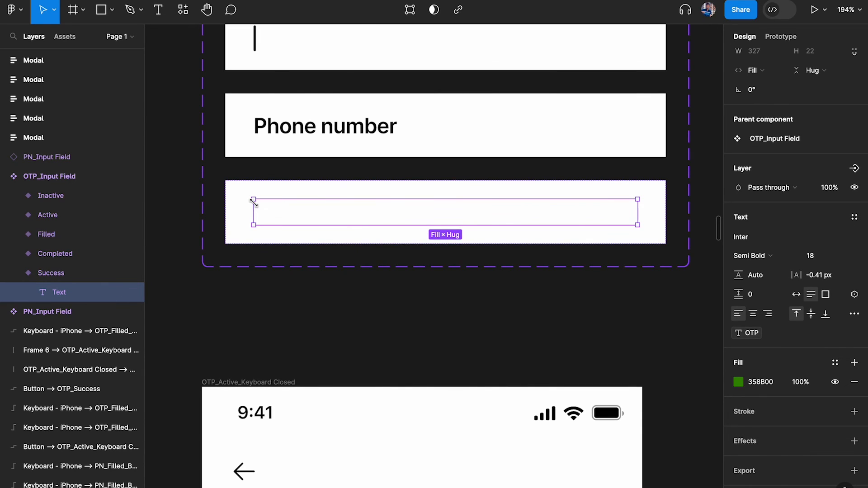
pyautogui.scroll(-10, 254, 202)
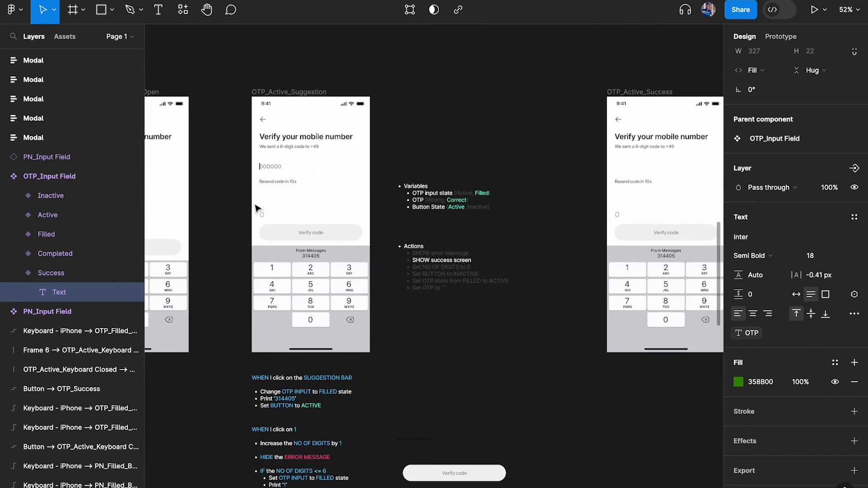
pyautogui.click(288, 96)
pyautogui.scroll(4, 287, 95)
pyautogui.click(288, 91)
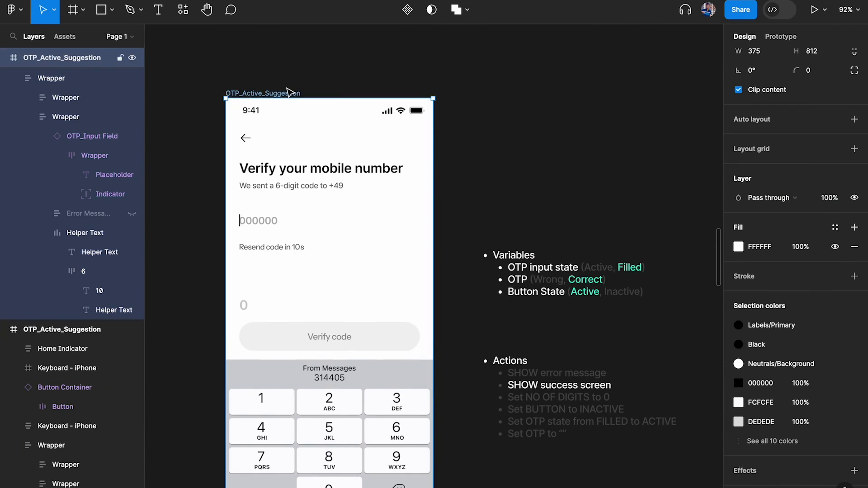
pyautogui.hotkey('shift', 'space')
pyautogui.click(248, 301)
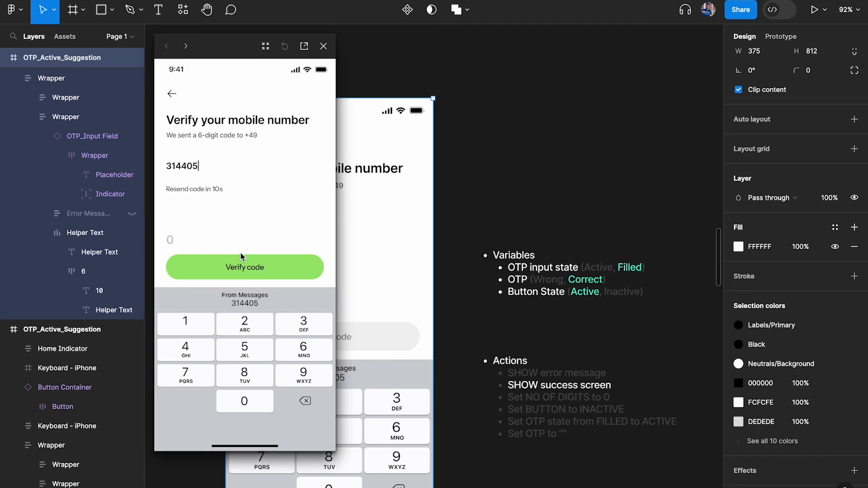
pyautogui.click(245, 268)
pyautogui.hscroll(7, 465, 184)
pyautogui.scroll(-3, 464, 183)
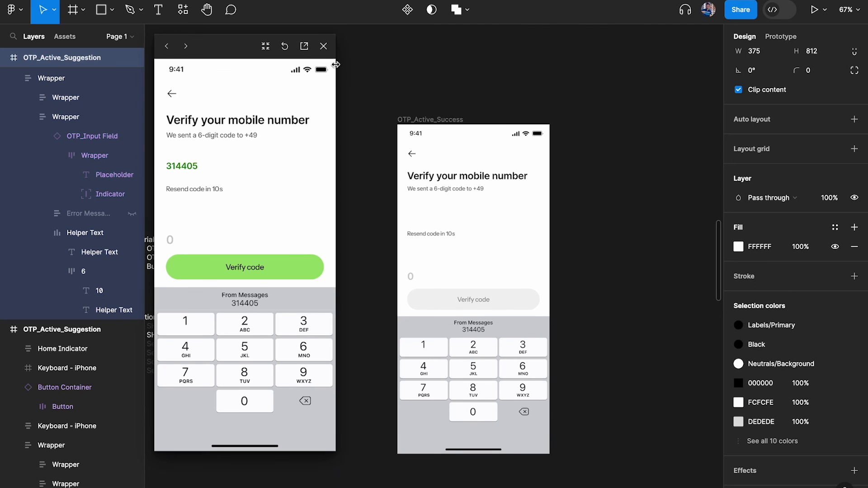
pyautogui.click(324, 46)
pyautogui.hscroll(-7, 332, 118)
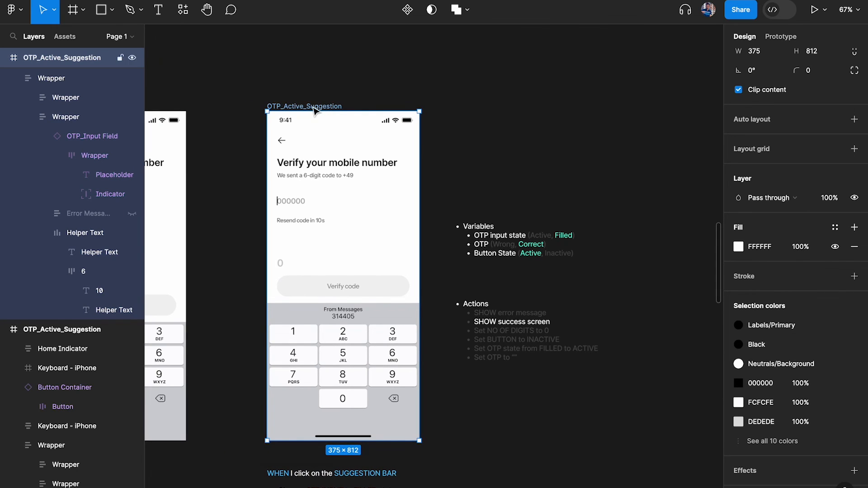
pyautogui.hotkey('shift', 'space')
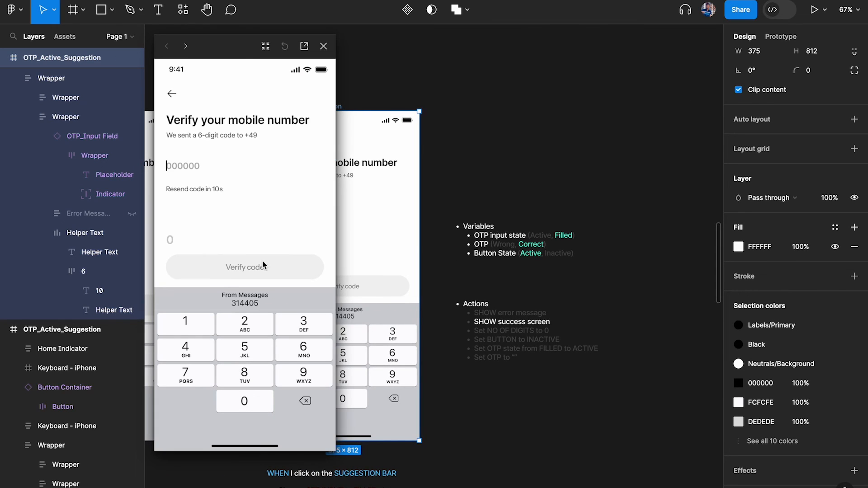
pyautogui.click(288, 326)
pyautogui.click(205, 327)
pyautogui.click(203, 355)
pyautogui.click(203, 356)
pyautogui.click(244, 403)
pyautogui.click(256, 359)
pyautogui.click(271, 275)
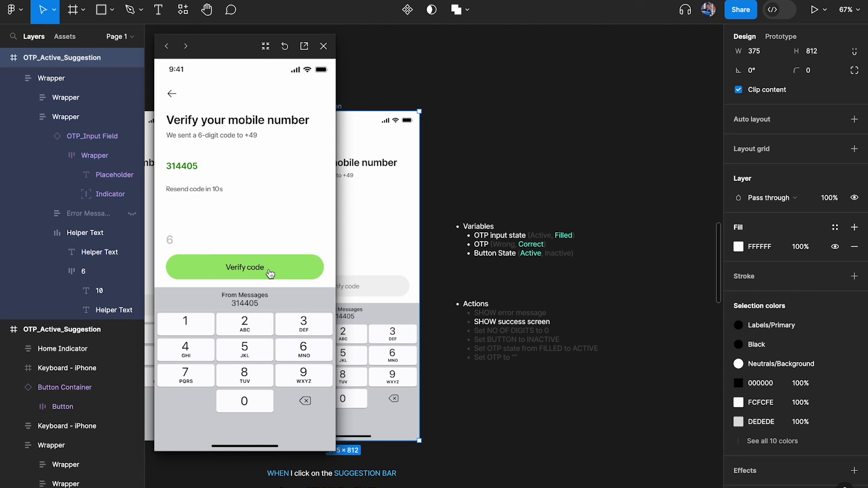
pyautogui.click(324, 46)
pyautogui.scroll(-3, 402, 107)
pyautogui.hscroll(5, 492, 107)
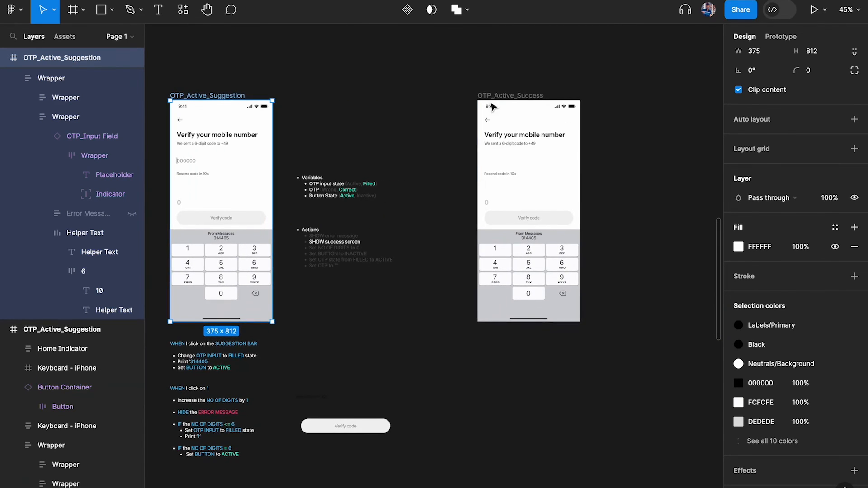
# Place the Home Screen frame right beside the OTP_Active_Success frame
pyautogui.moveTo(502, 95); pyautogui.dragTo(448, 97)
pyautogui.scroll(-3, 447, 97)
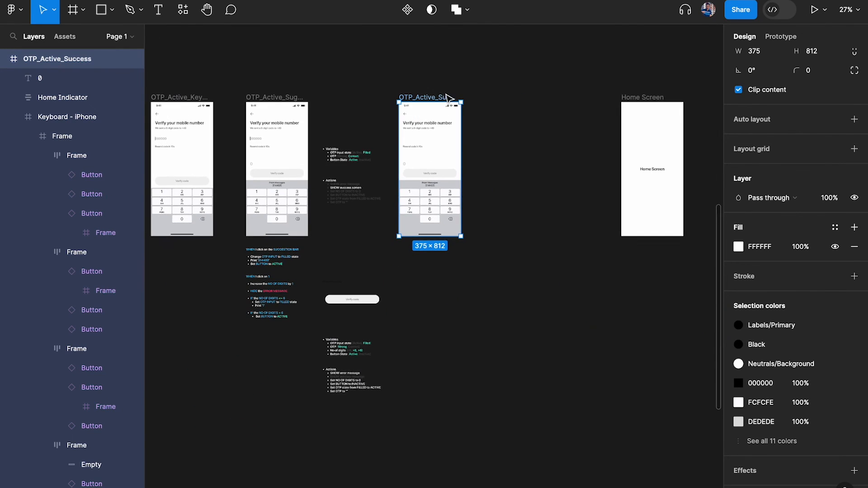
pyautogui.moveTo(646, 100); pyautogui.dragTo(506, 100)
pyautogui.click(434, 97)
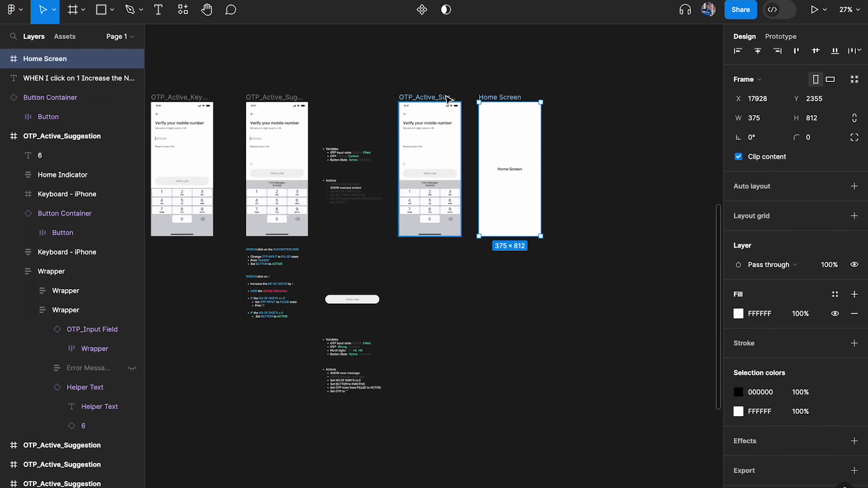
pyautogui.scroll(5, 444, 96)
# Connect OTP_Active_Success to Home Screen with an After delay trigger of 1000ms
pyautogui.click(782, 37)
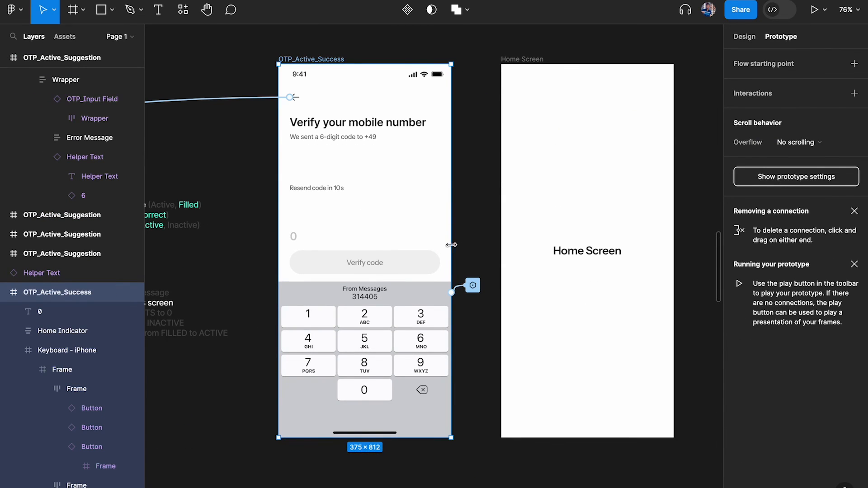
pyautogui.moveTo(452, 248); pyautogui.dragTo(529, 227)
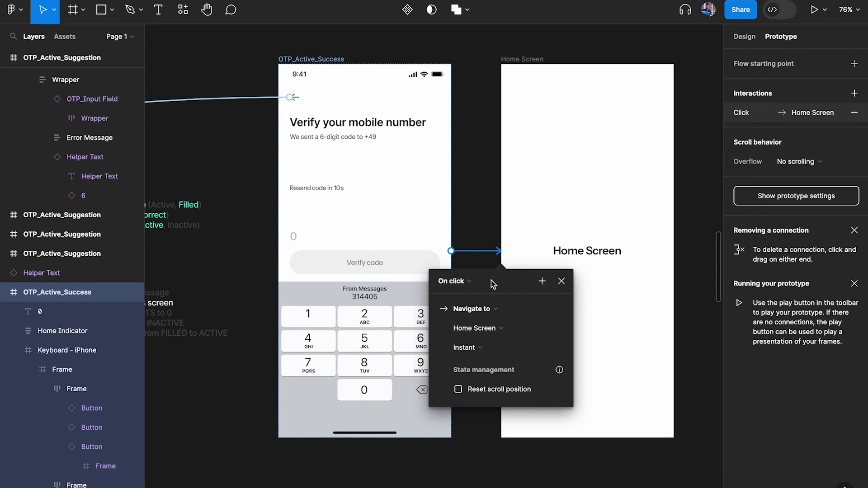
pyautogui.click(574, 87)
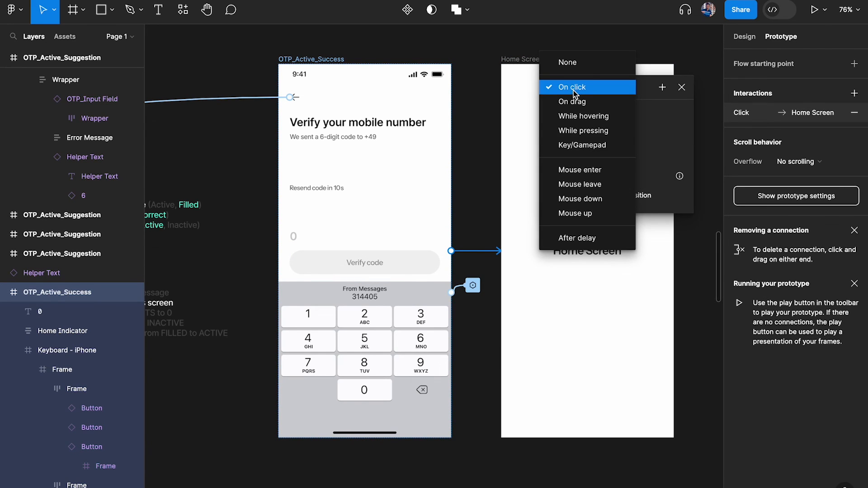
pyautogui.click(583, 238)
pyautogui.click(588, 109)
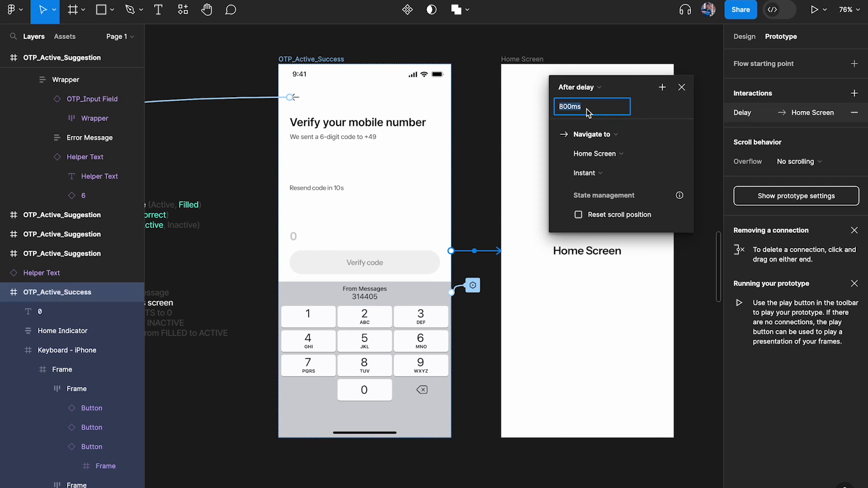
pyautogui.write('1000')
pyautogui.press('Return')
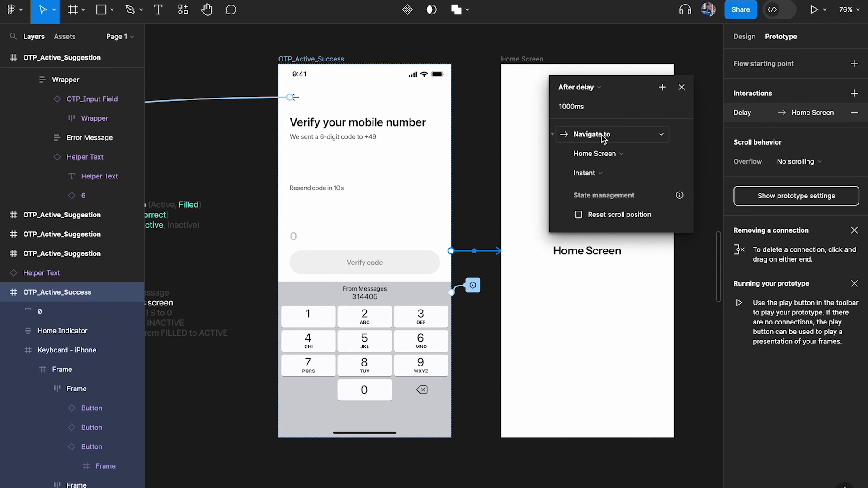
# Use a Dissolve transition lasting 200ms for the connection
pyautogui.click(605, 174)
pyautogui.click(609, 187)
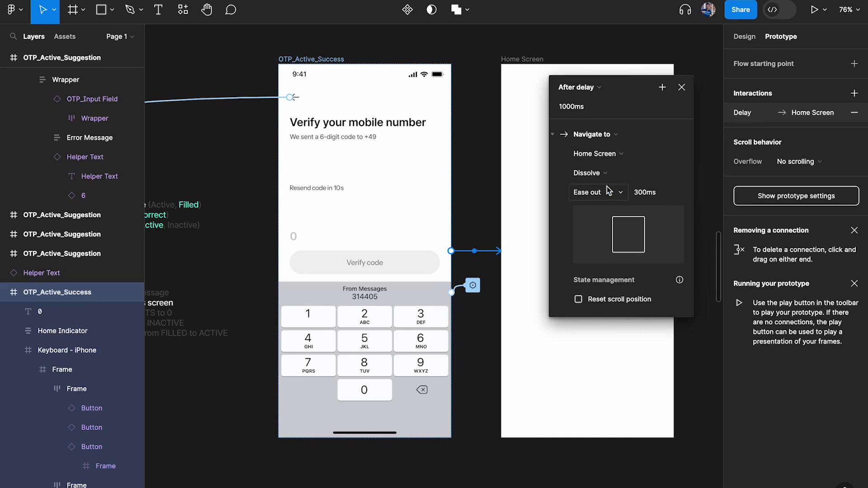
pyautogui.click(664, 198)
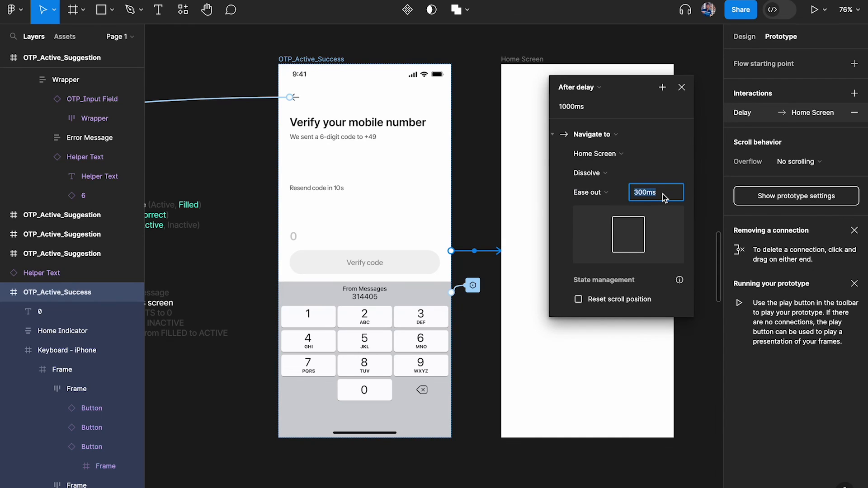
pyautogui.write('100')
pyautogui.press('Return')
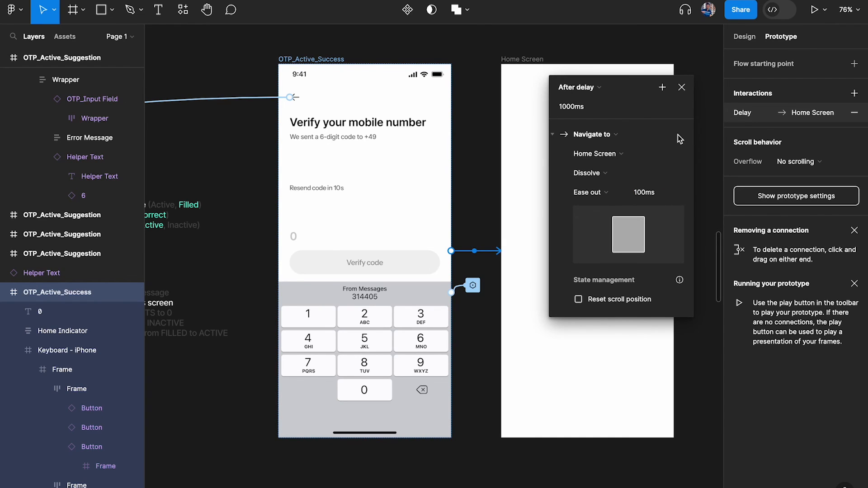
pyautogui.click(645, 192)
pyautogui.write('200')
pyautogui.press('Return')
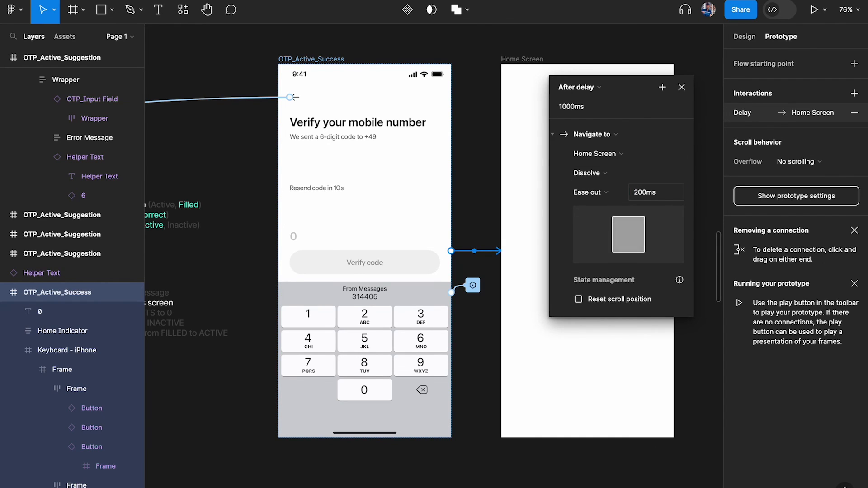
pyautogui.click(682, 87)
pyautogui.scroll(-3, 545, 122)
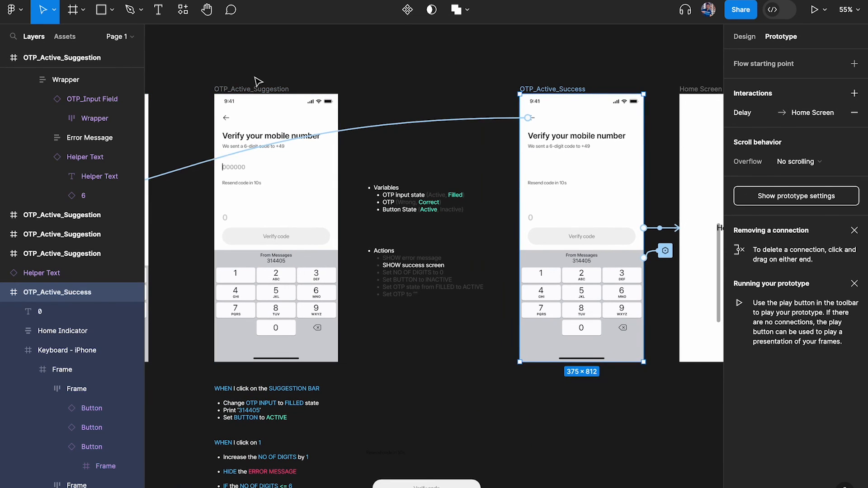
# Preview OTP_Active_Suggestion, fill the suggested code and verify it
pyautogui.click(260, 90)
pyautogui.hotkey('shift', 'space')
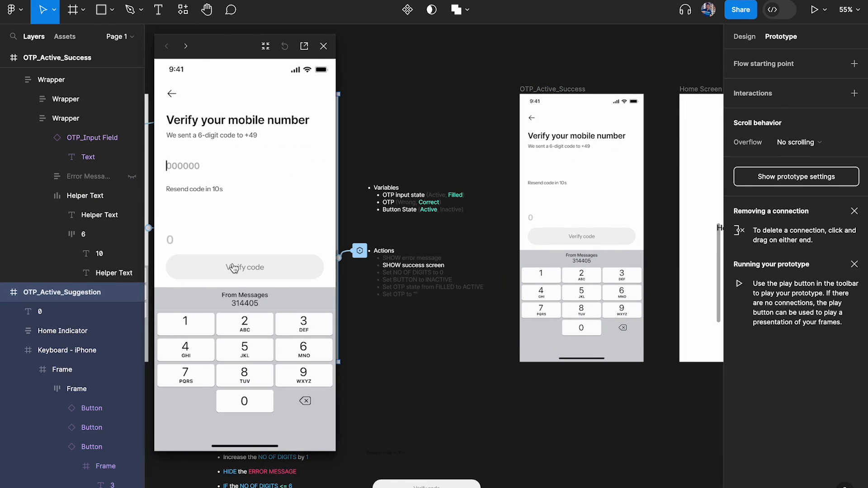
pyautogui.click(243, 304)
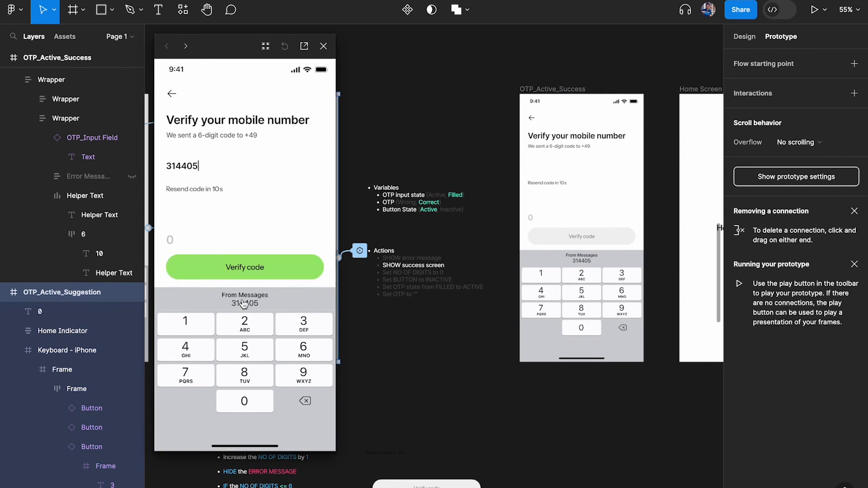
pyautogui.click(248, 277)
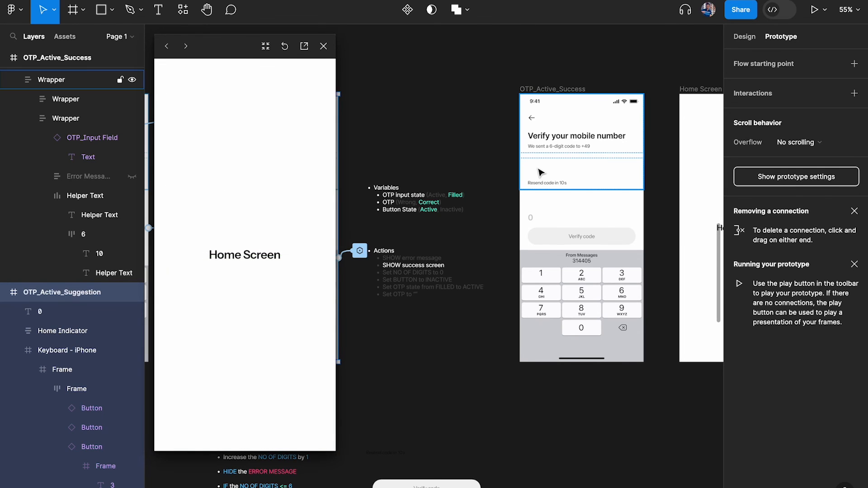
pyautogui.hscroll(5, 541, 172)
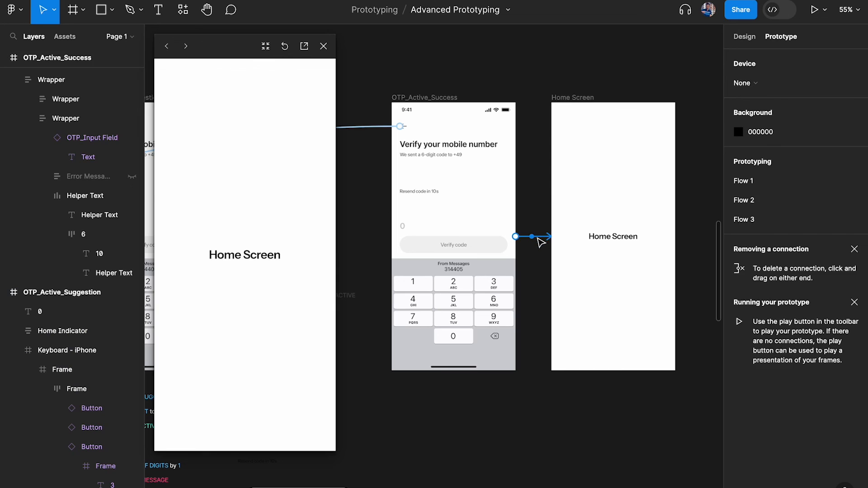
# Shorten the success screen's After delay to 500ms
pyautogui.click(525, 237)
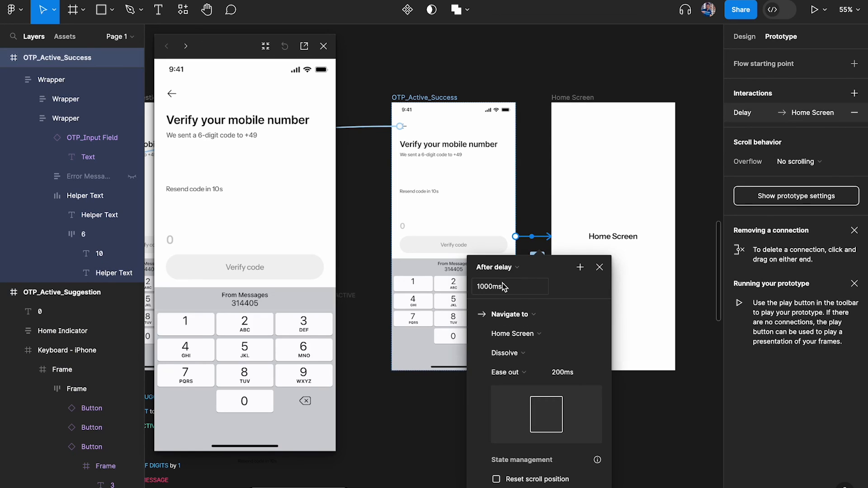
pyautogui.click(518, 289)
pyautogui.write('500')
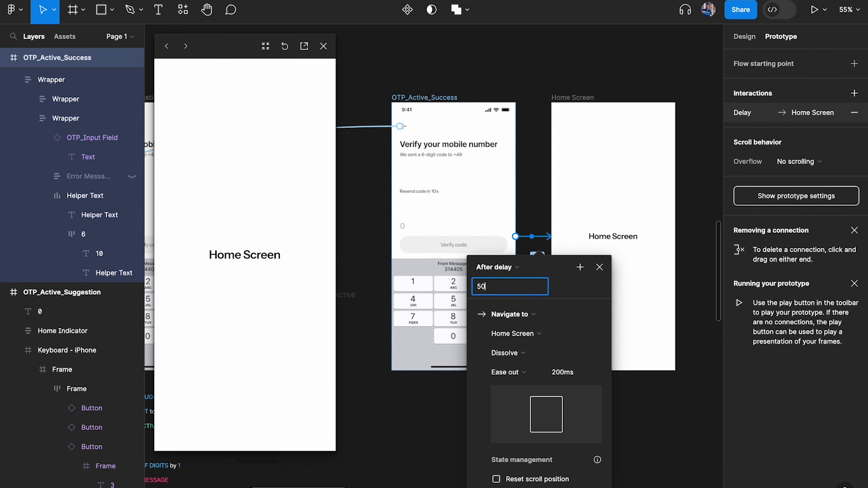
pyautogui.press('Return')
# Restart the test, then reopen the prototype preview on OTP_Active_Suggestion
pyautogui.click(284, 46)
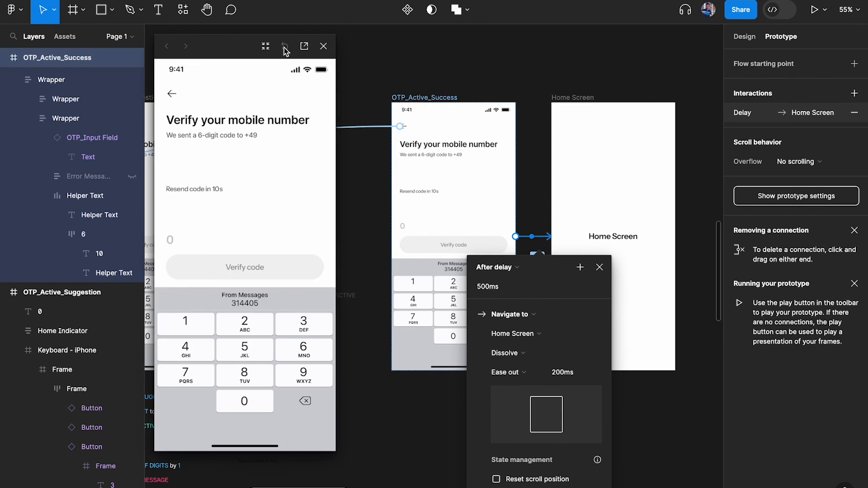
pyautogui.click(323, 46)
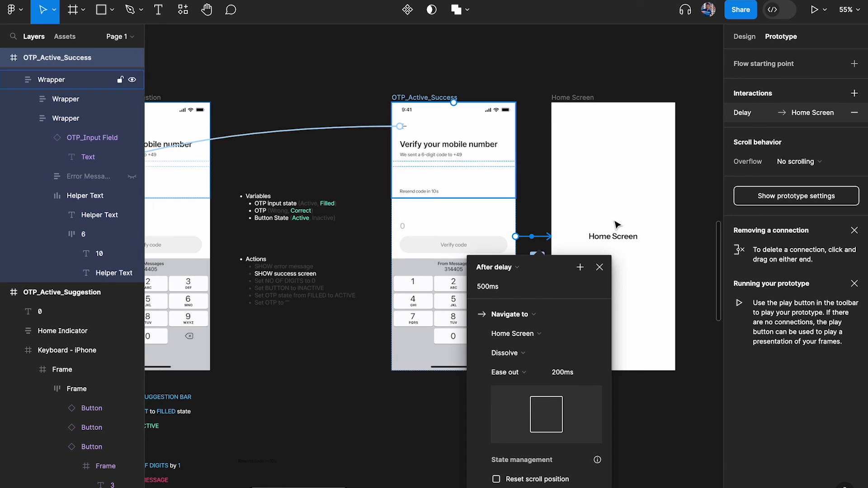
pyautogui.click(599, 267)
pyautogui.hscroll(-5, 337, 113)
pyautogui.click(322, 109)
pyautogui.hotkey('shift', 'space')
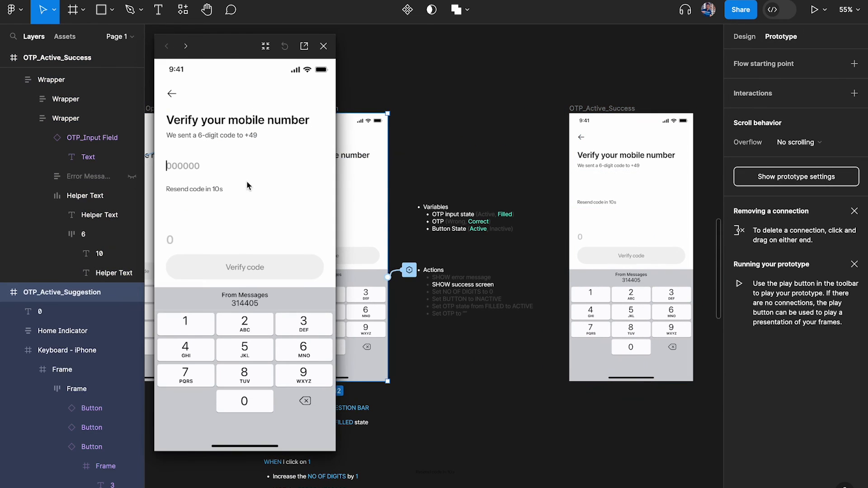
# Enter 314405 on the keypad and verify to reach the Home Screen
pyautogui.click(302, 323)
pyautogui.click(209, 326)
pyautogui.doubleClick(209, 353)
pyautogui.click(236, 400)
pyautogui.click(258, 353)
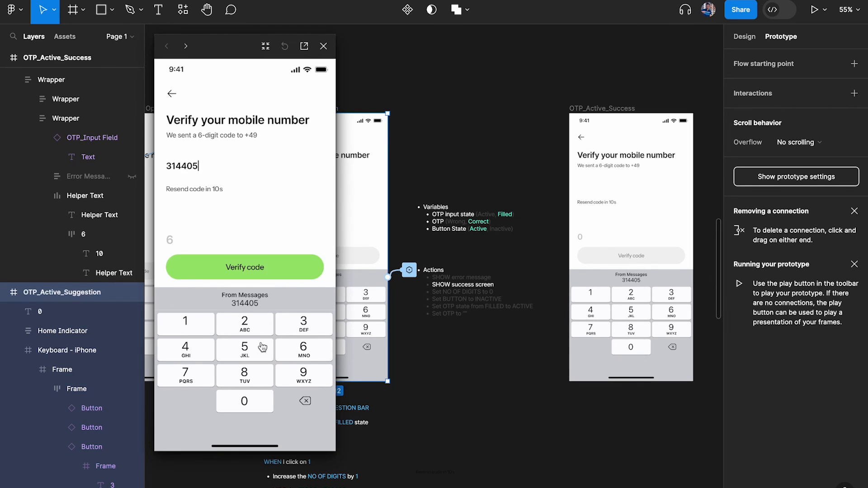
pyautogui.click(261, 267)
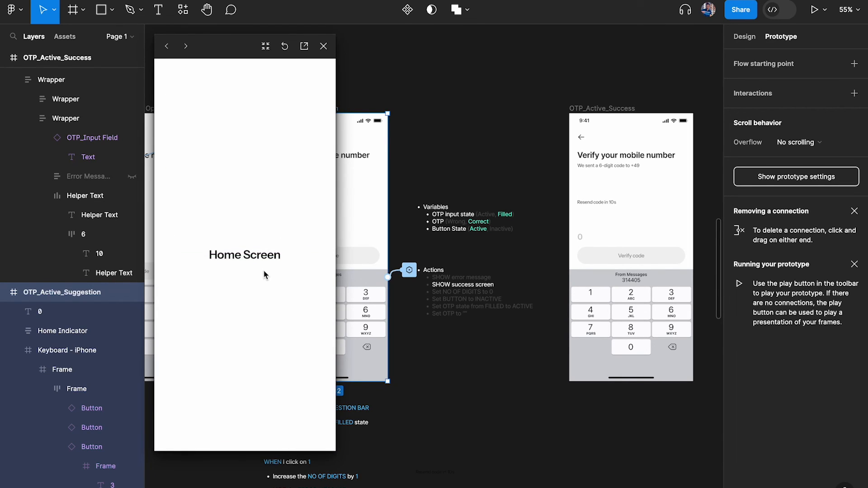
# Restart the prototype and submit the wrong code 246847 to trigger the error
pyautogui.click(285, 46)
pyautogui.click(241, 334)
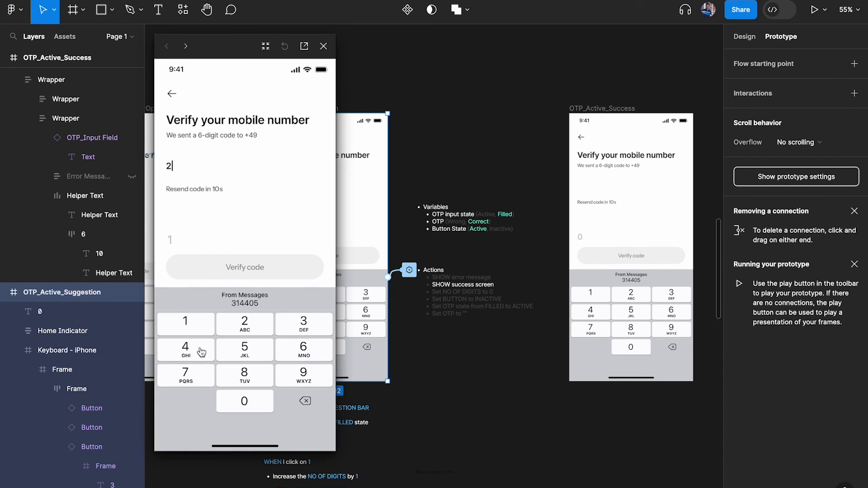
pyautogui.click(188, 349)
pyautogui.click(277, 351)
pyautogui.click(270, 381)
pyautogui.click(205, 361)
pyautogui.click(214, 381)
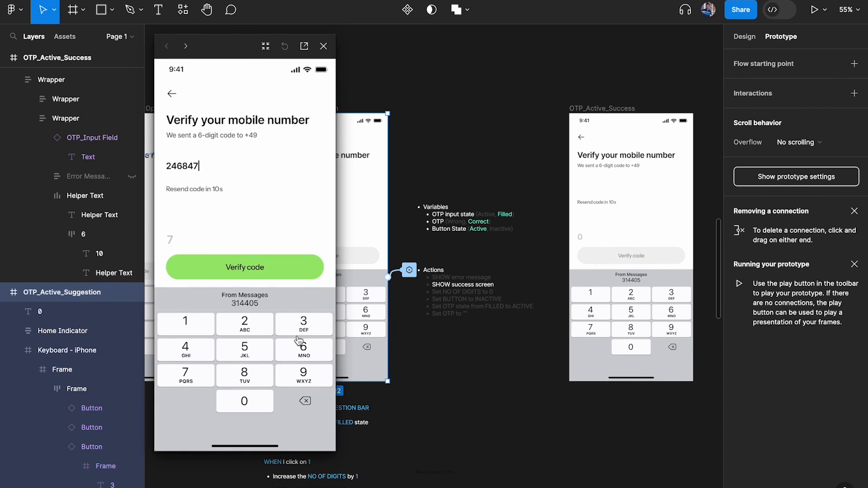
pyautogui.click(240, 266)
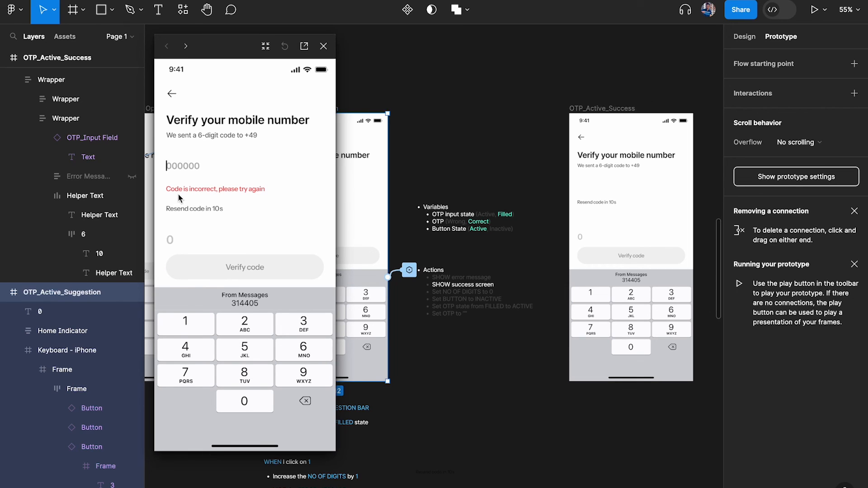
# Submit a second wrong code to see the incorrect-code error
pyautogui.click(253, 353)
pyautogui.click(198, 329)
pyautogui.click(195, 346)
pyautogui.click(272, 346)
pyautogui.click(256, 381)
pyautogui.click(302, 350)
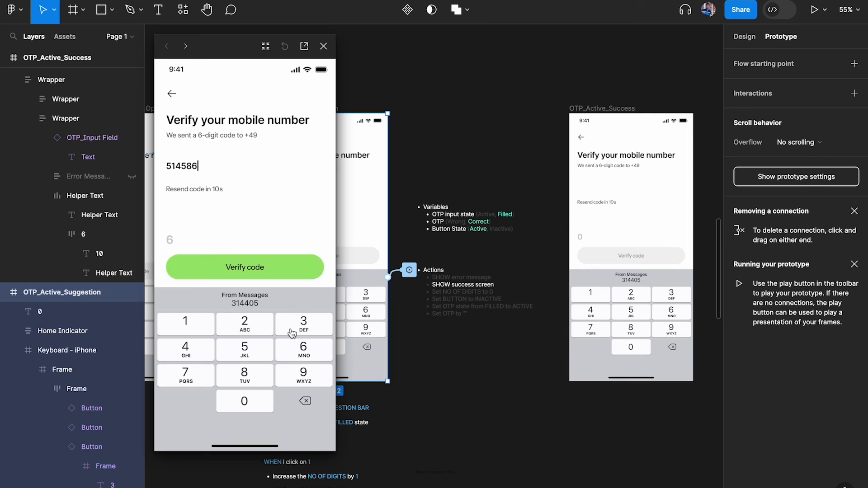
pyautogui.click(255, 268)
# Submit a third wrong code, then fill 314405 from the suggestion while the error stays
pyautogui.click(255, 348)
pyautogui.click(192, 376)
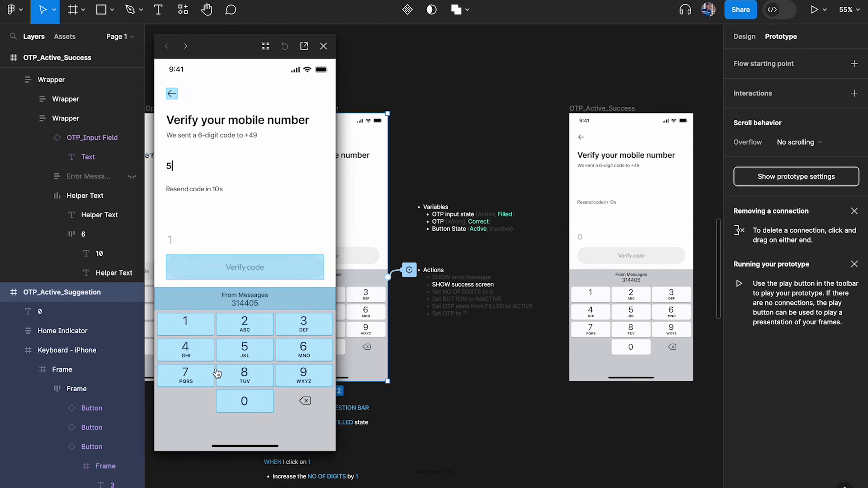
pyautogui.click(244, 375)
pyautogui.click(301, 346)
pyautogui.click(277, 356)
pyautogui.click(277, 355)
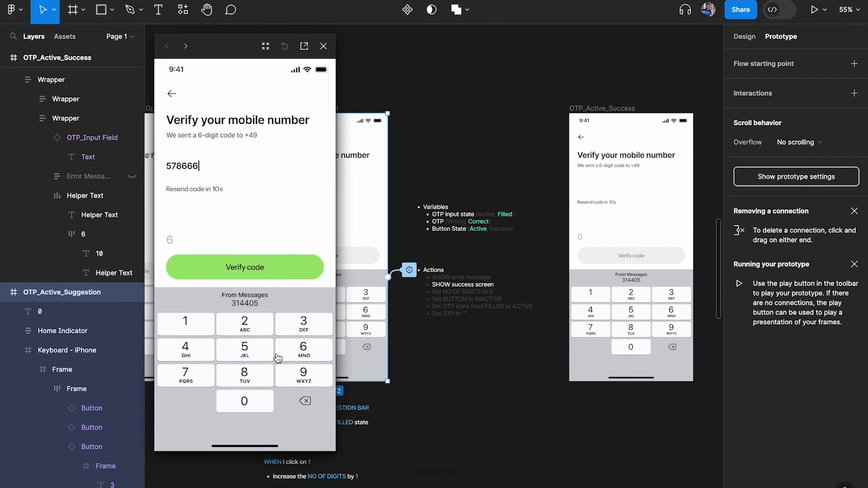
pyautogui.click(274, 269)
pyautogui.click(261, 306)
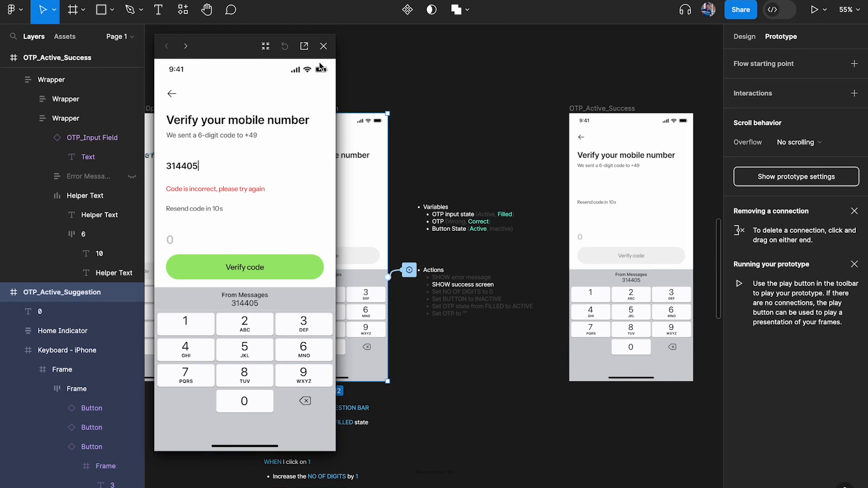
pyautogui.click(323, 45)
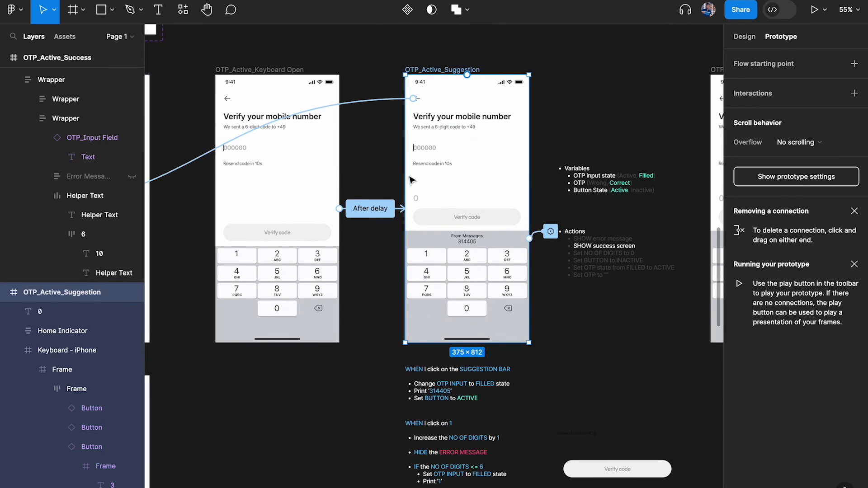
# Add a new Set variable action to the suggestion bar's On click interaction
pyautogui.scroll(3, 477, 219)
pyautogui.click(523, 250)
pyautogui.hscroll(2, 520, 249)
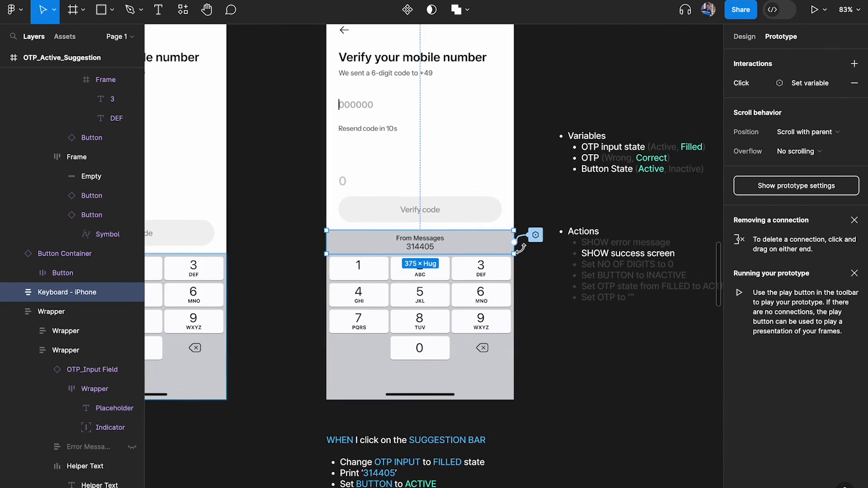
pyautogui.scroll(-3, 521, 248)
pyautogui.scroll(5, 561, 247)
pyautogui.click(565, 245)
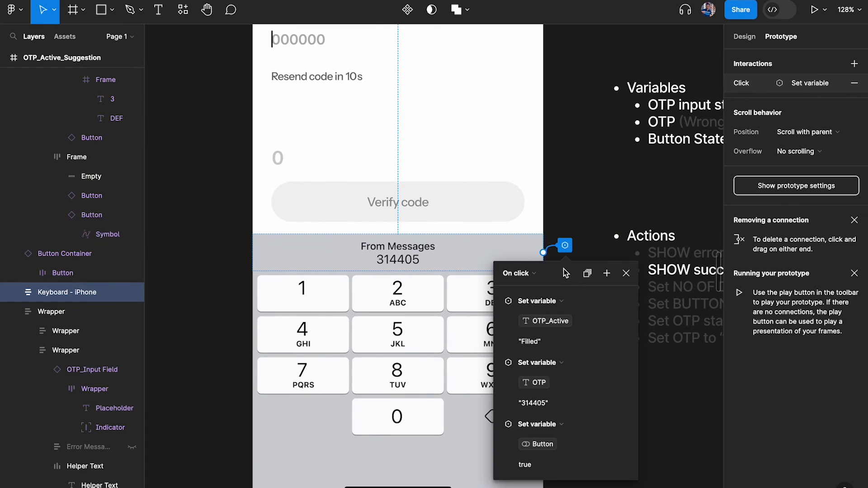
pyautogui.moveTo(565, 273); pyautogui.dragTo(630, 124)
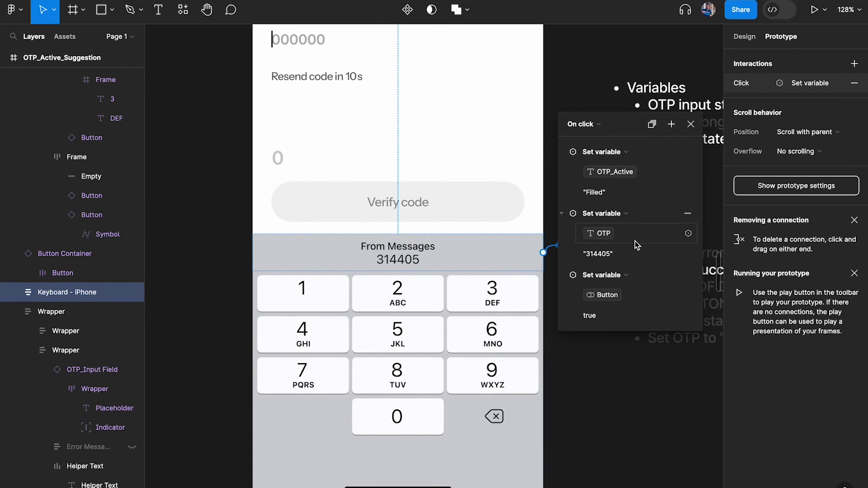
pyautogui.click(672, 124)
pyautogui.click(708, 192)
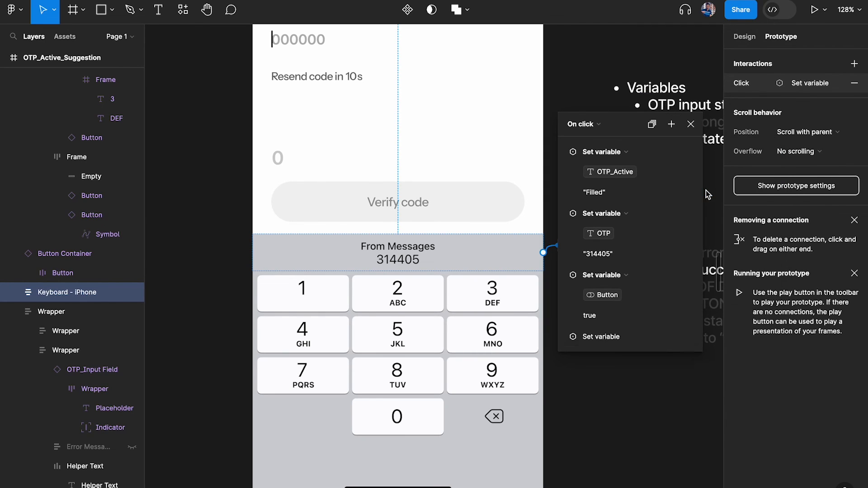
# Make the new action set Error Message to false
pyautogui.click(563, 156)
pyautogui.click(563, 151)
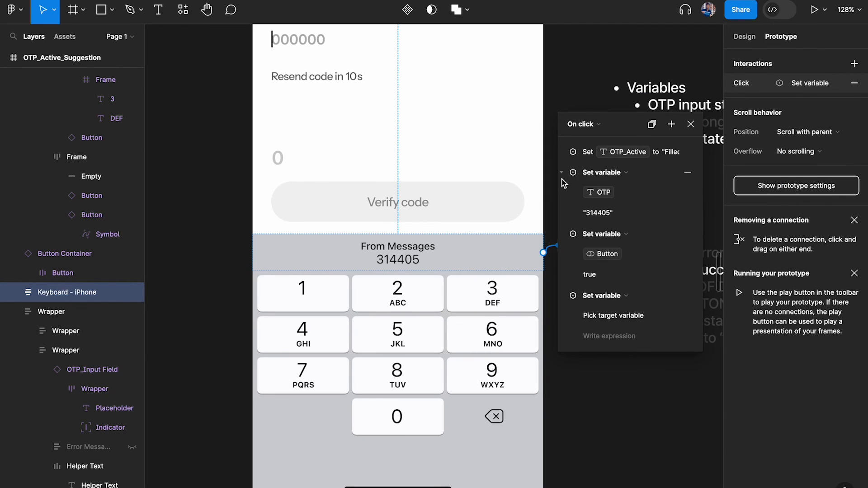
pyautogui.click(563, 177)
pyautogui.click(563, 193)
pyautogui.click(624, 231)
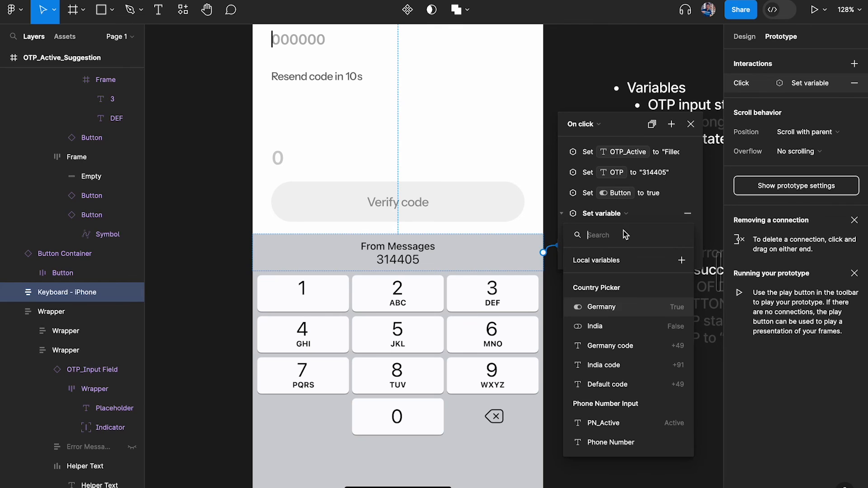
pyautogui.write('err')
pyautogui.press('Return')
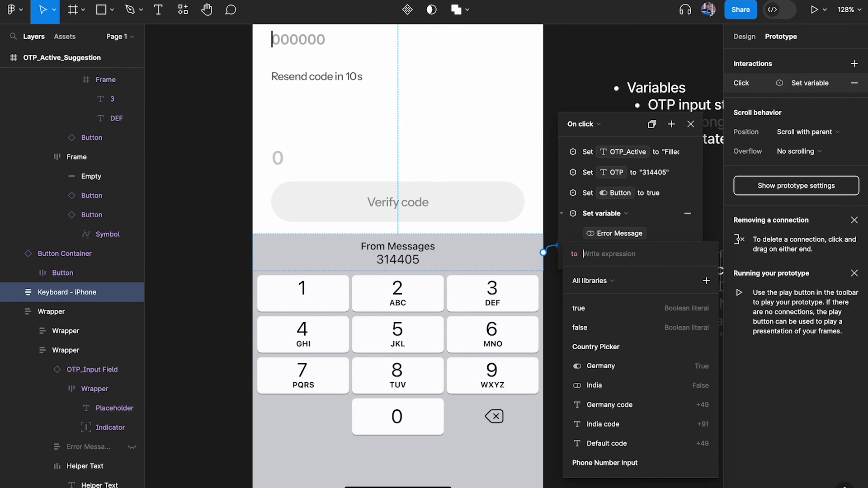
pyautogui.write('false')
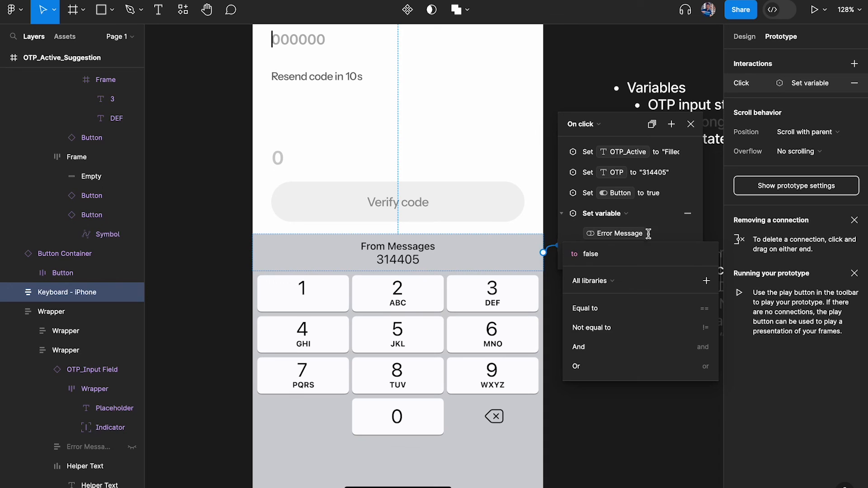
pyautogui.click(675, 229)
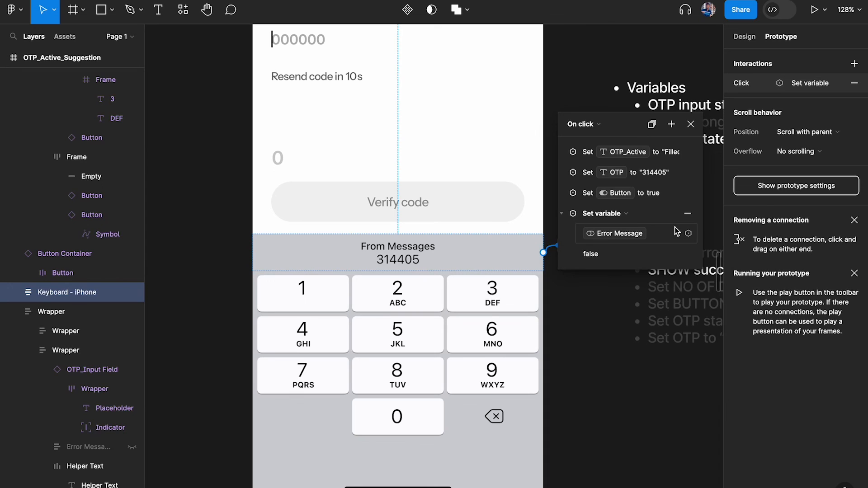
pyautogui.click(690, 124)
pyautogui.scroll(-5, 530, 212)
pyautogui.scroll(2, 528, 209)
pyautogui.click(401, 91)
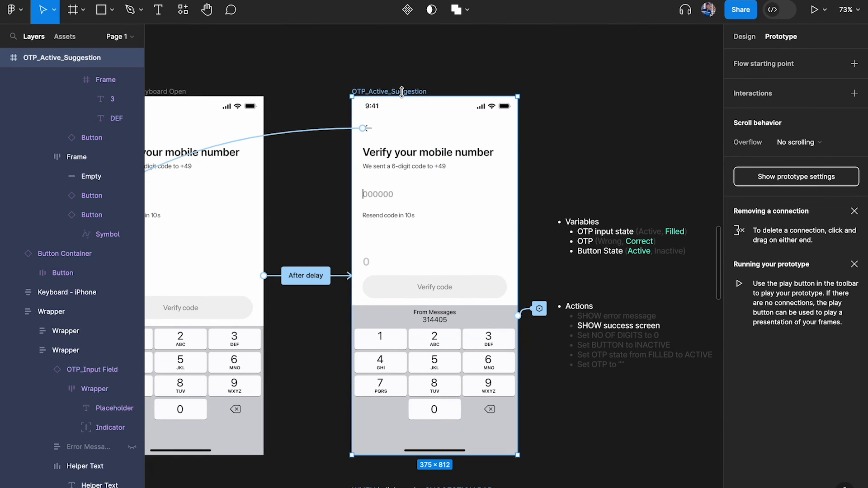
pyautogui.hotkey('shift', 'space')
pyautogui.click(227, 345)
pyautogui.click(195, 334)
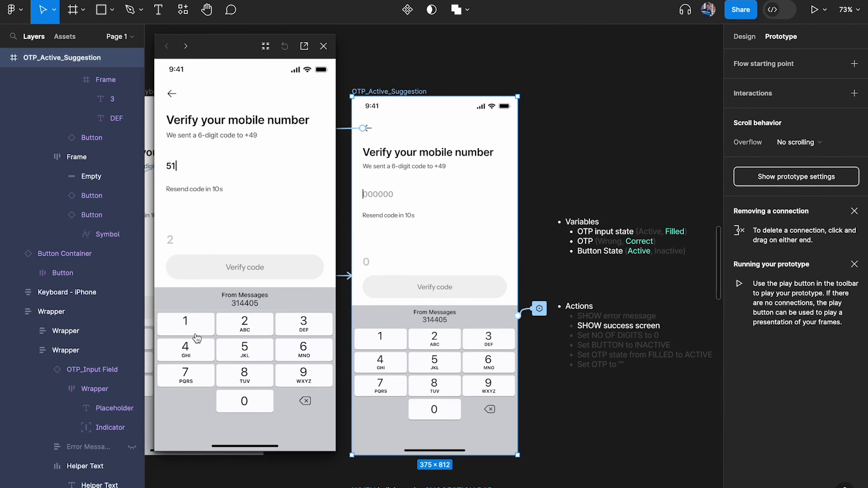
pyautogui.click(266, 355)
pyautogui.doubleClick(267, 354)
pyautogui.click(256, 334)
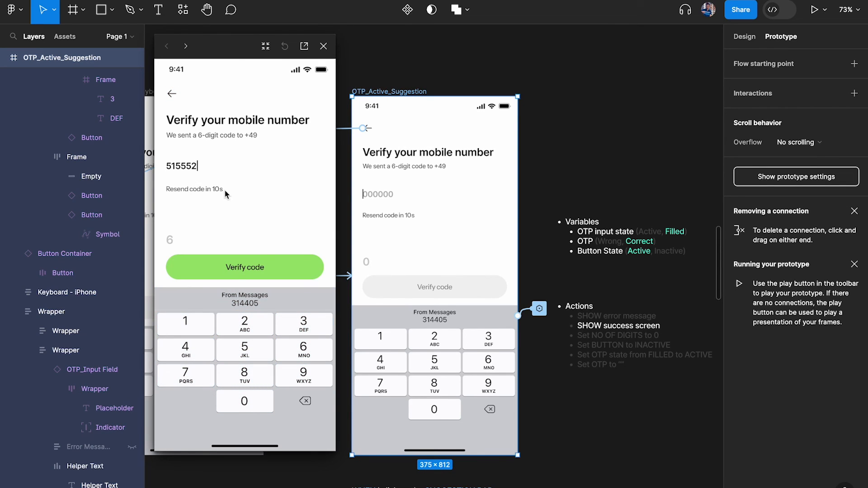
pyautogui.click(240, 267)
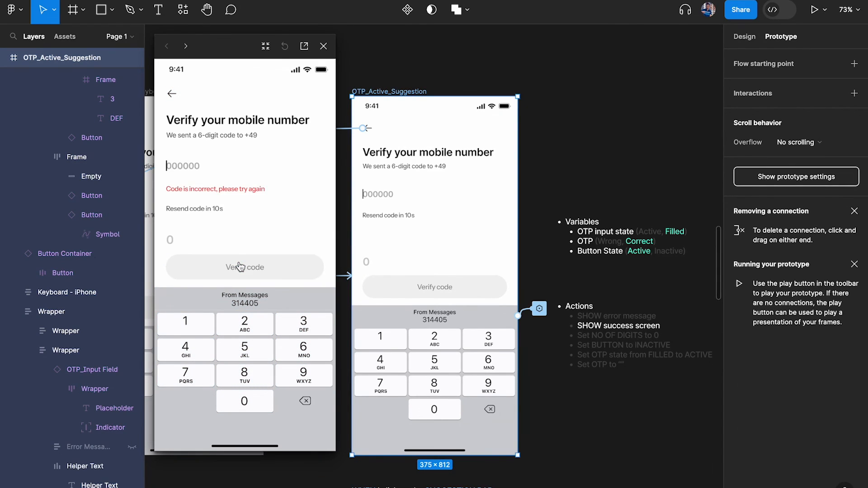
pyautogui.click(253, 304)
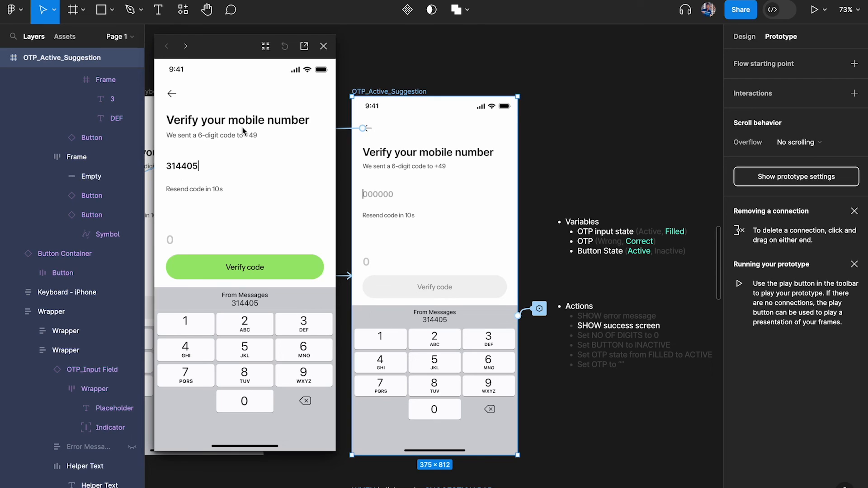
pyautogui.click(259, 274)
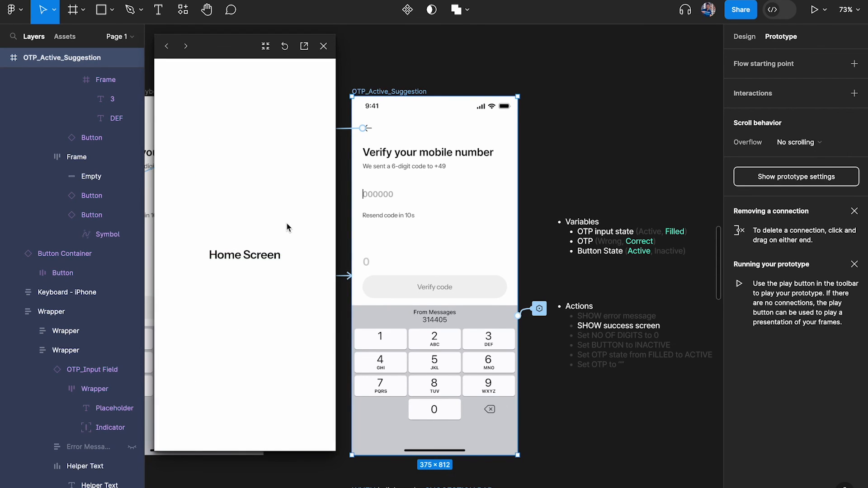
pyautogui.click(323, 46)
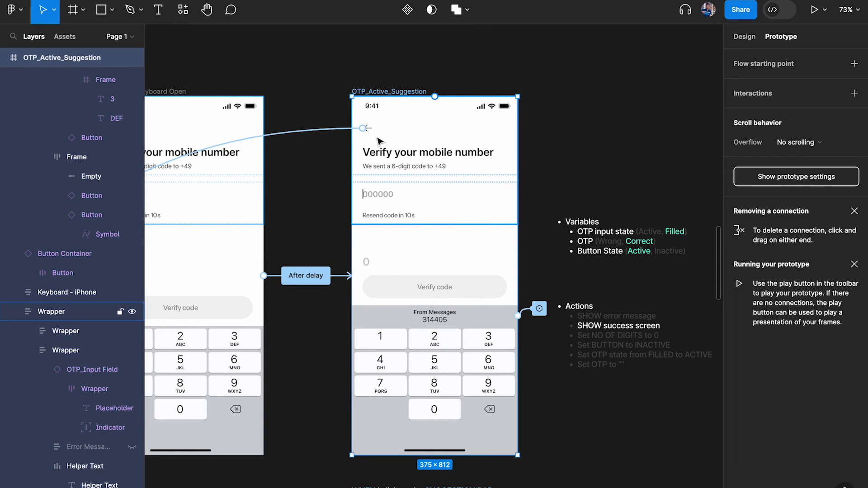
pyautogui.keyDown('ctrl'); pyautogui.scroll(4, 414, 226); pyautogui.keyUp('ctrl')
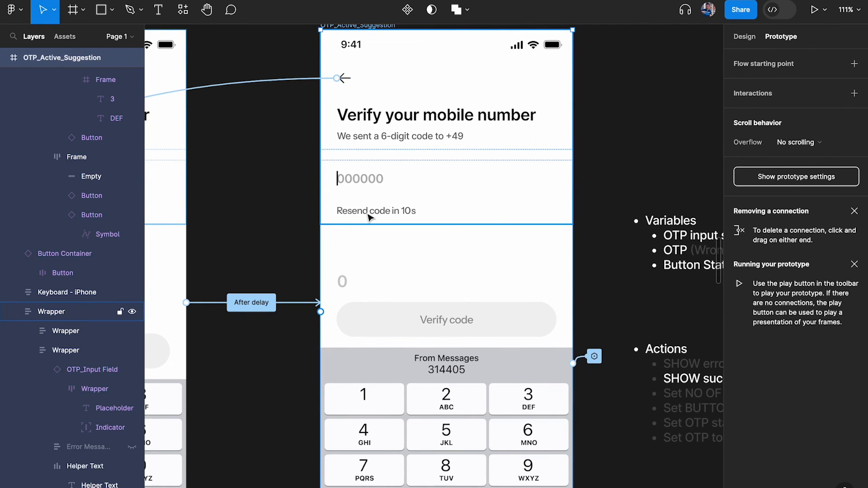